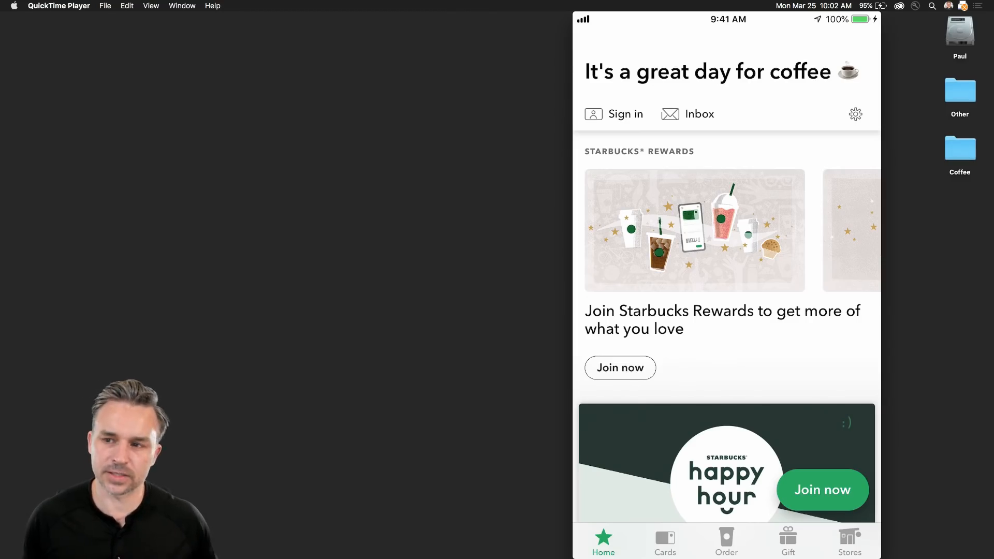
Step: Mirror the iPhone in a new movie recording centred on the desktop and show it in full screen
mouse_move(637, 19)
left_click_drag(637, 18, 434, 18)
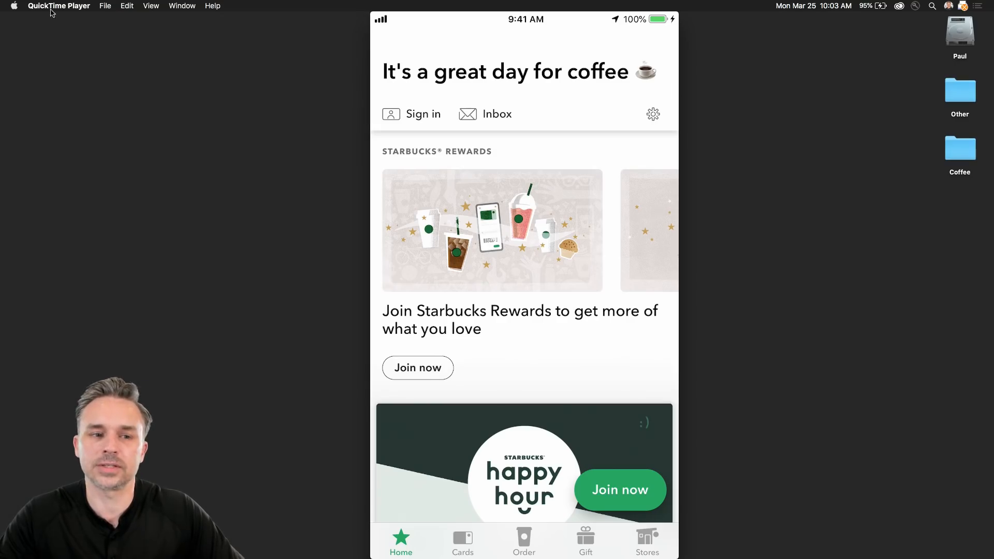
left_click(109, 5)
left_click(109, 19)
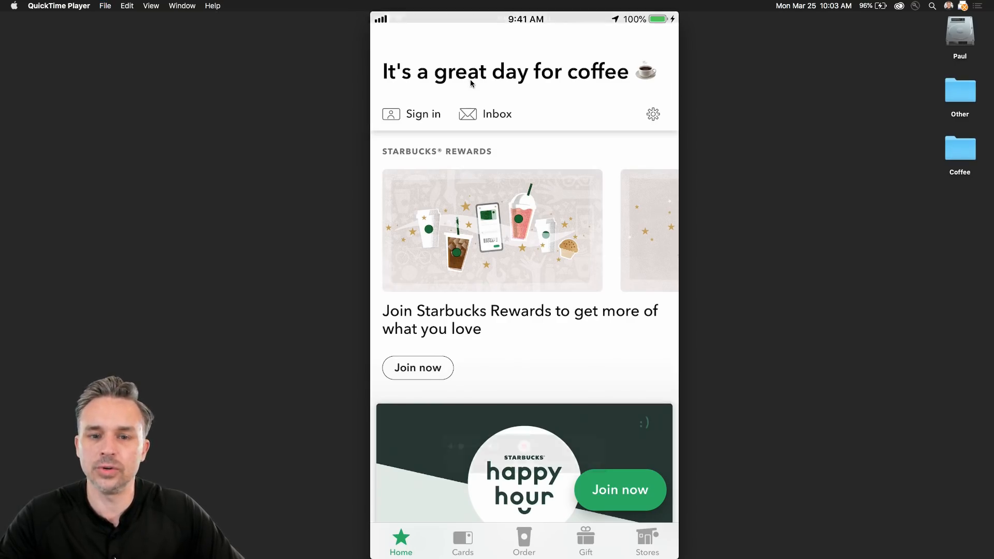
left_click(533, 446)
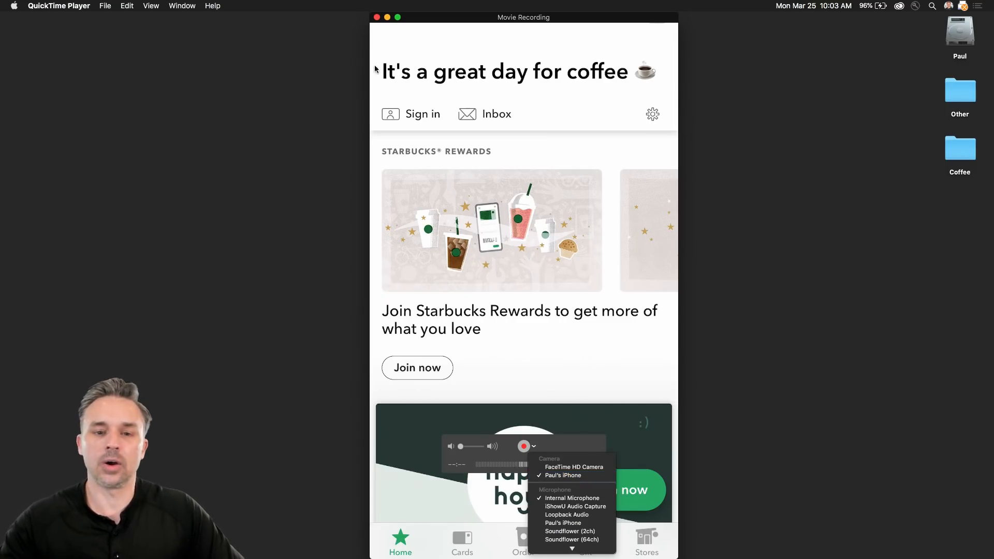
left_click_drag(404, 89, 359, 95)
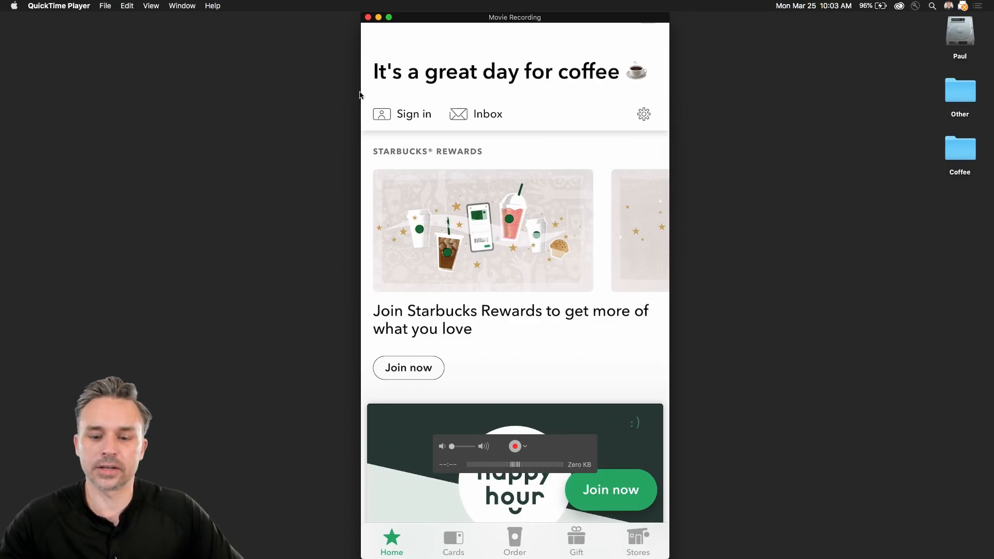
left_click(390, 19)
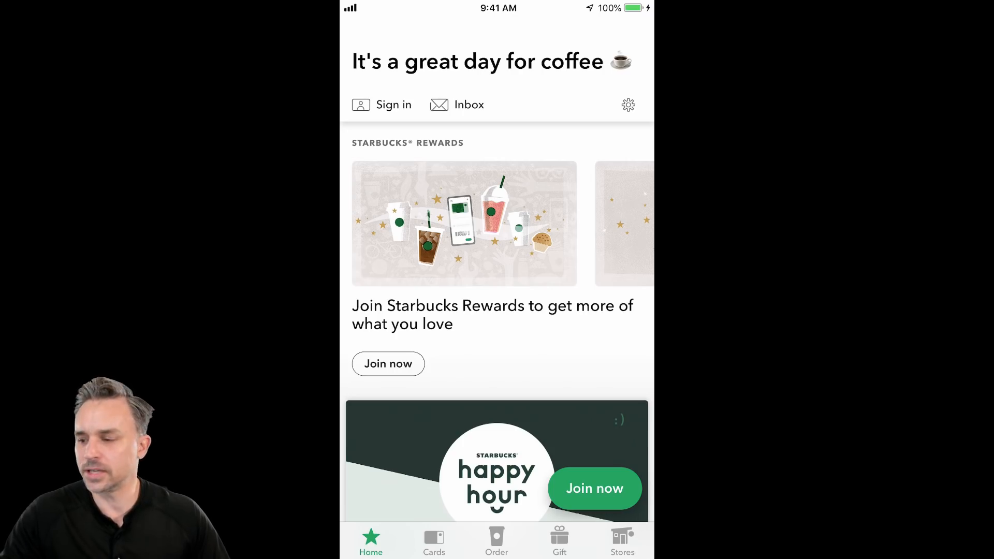
Step: Look through the rewards and happy hour offers on the Starbucks home screen, and open the cards section
scroll(497, 331, "down", 5)
scroll(497, 279, "up", 5)
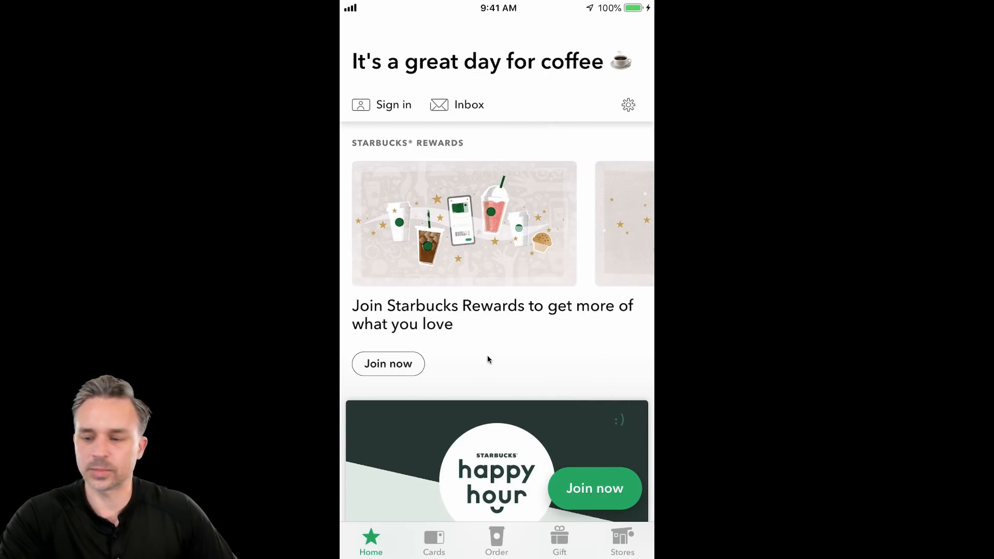
scroll(487, 360, "down", 5)
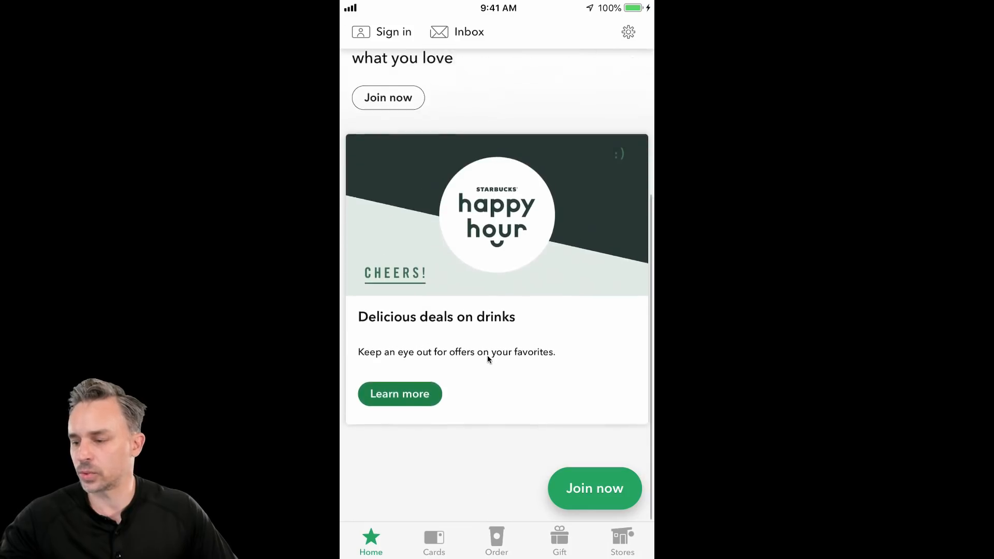
left_click(433, 541)
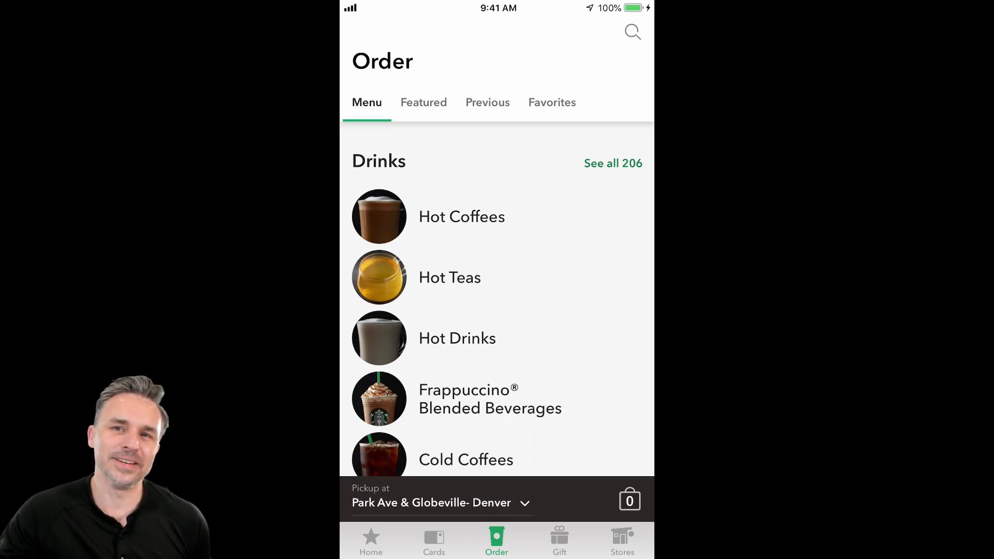
Step: Browse the Starbucks order menu and add a Grande Caffè Americano to the bag
scroll(496, 300, "down", 15)
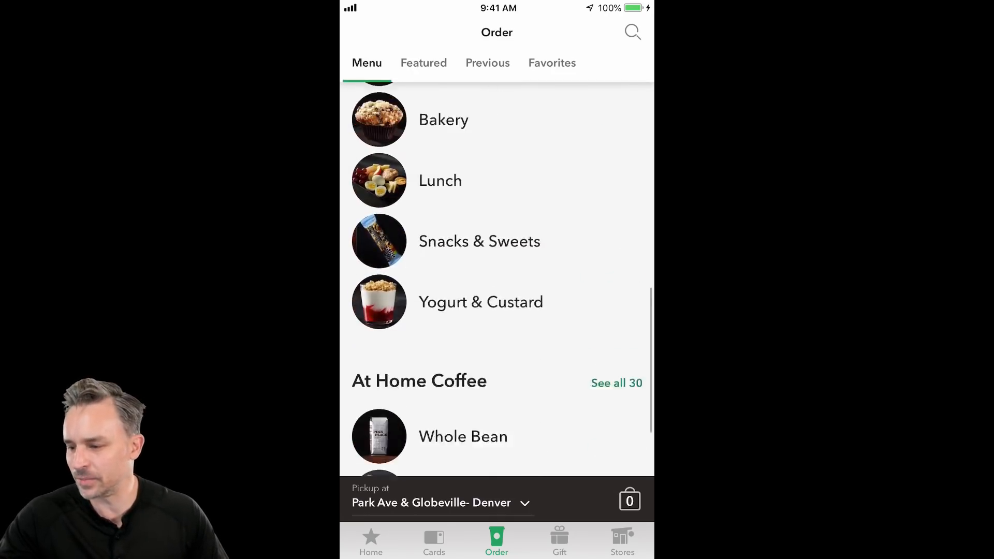
scroll(497, 279, "up", 10)
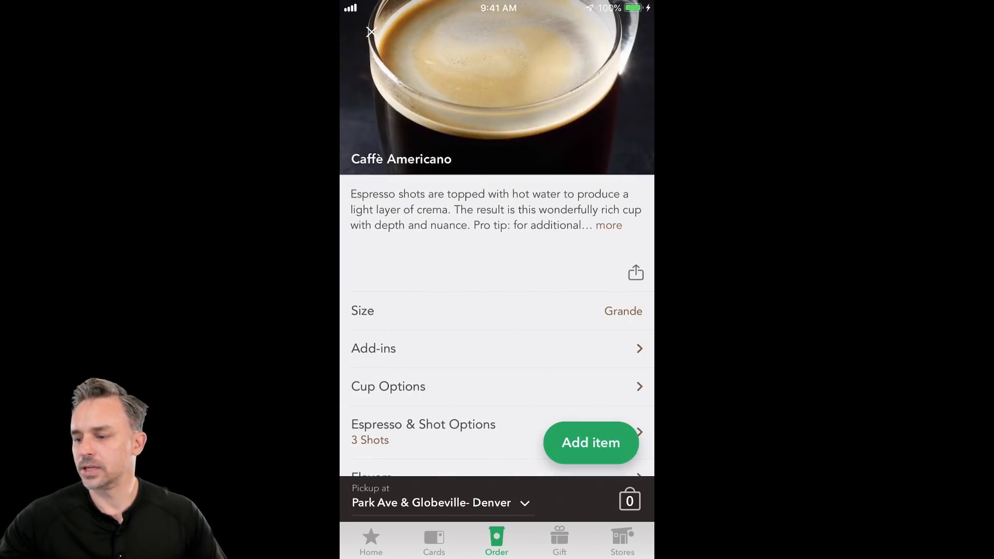
scroll(497, 262, "down", 5)
scroll(497, 262, "up", 2)
scroll(497, 262, "down", 8)
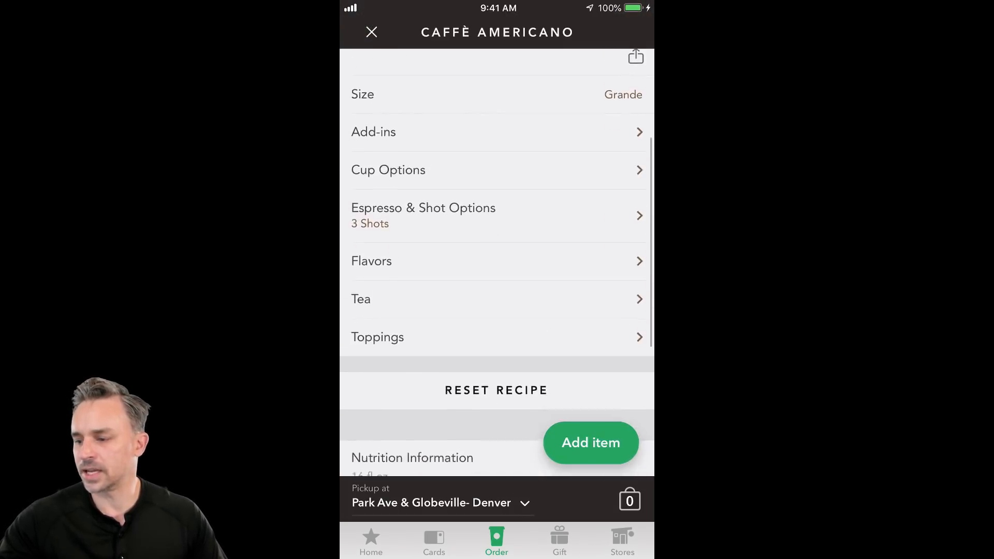
left_click(591, 442)
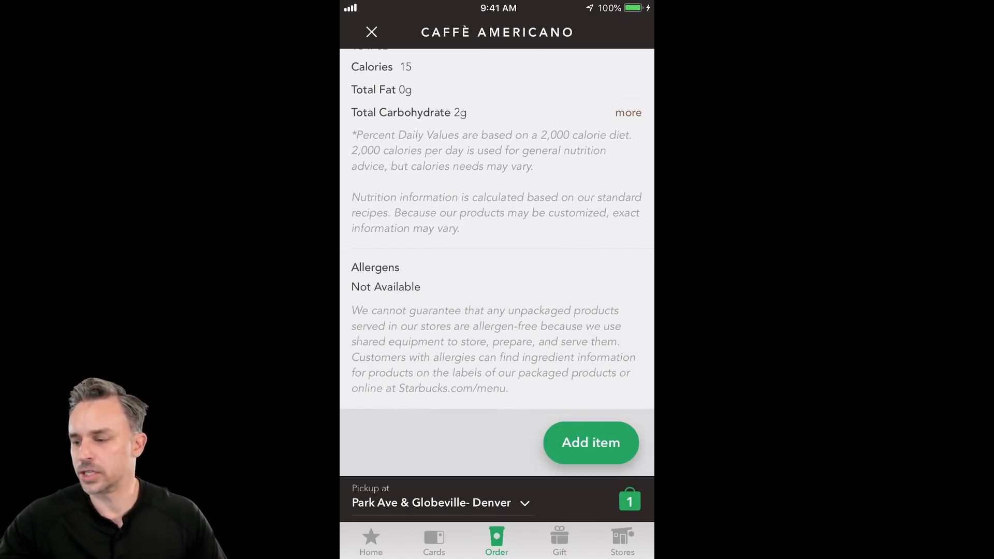
scroll(497, 258, "up", 15)
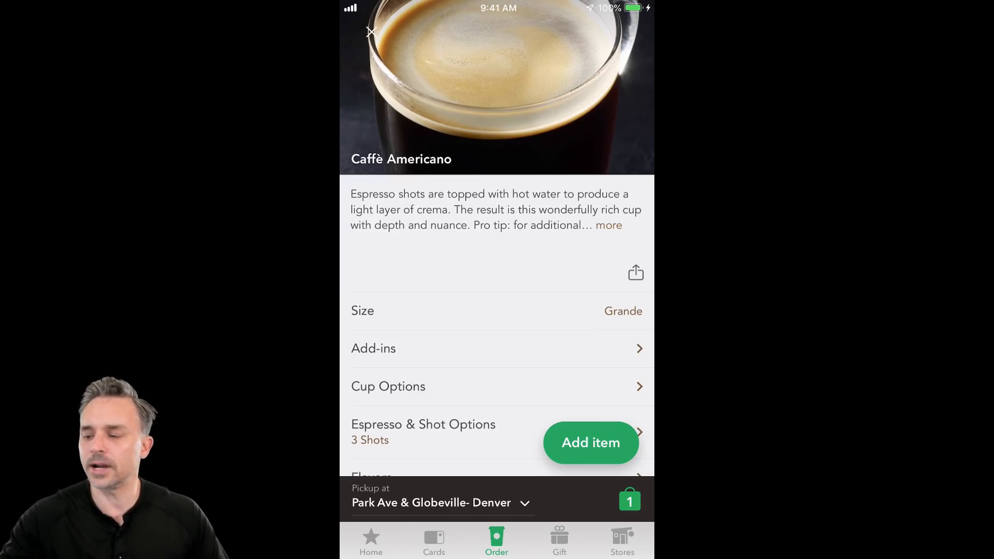
Step: Switch to the Dunkin' app and examine the promotions and main actions on its home screen
key("Home")
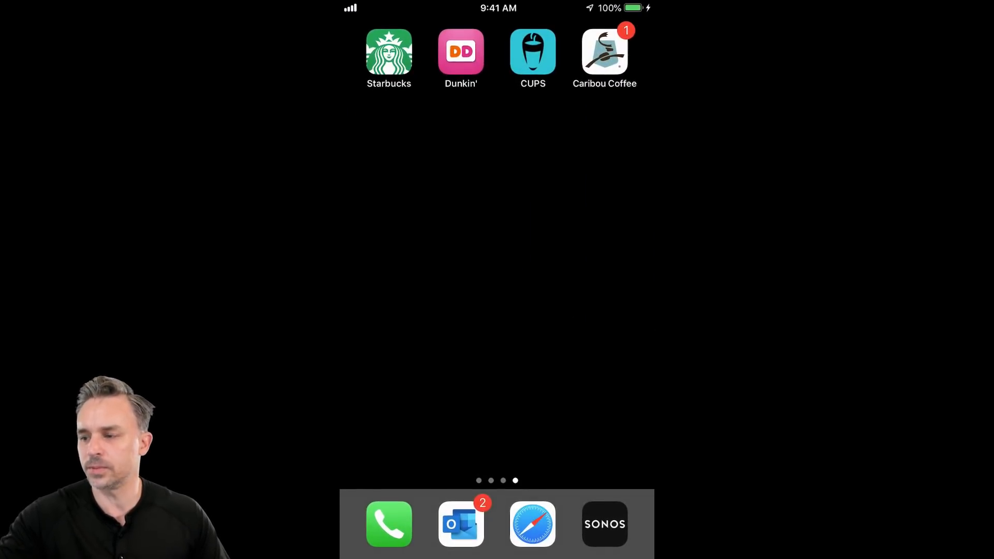
left_click(461, 51)
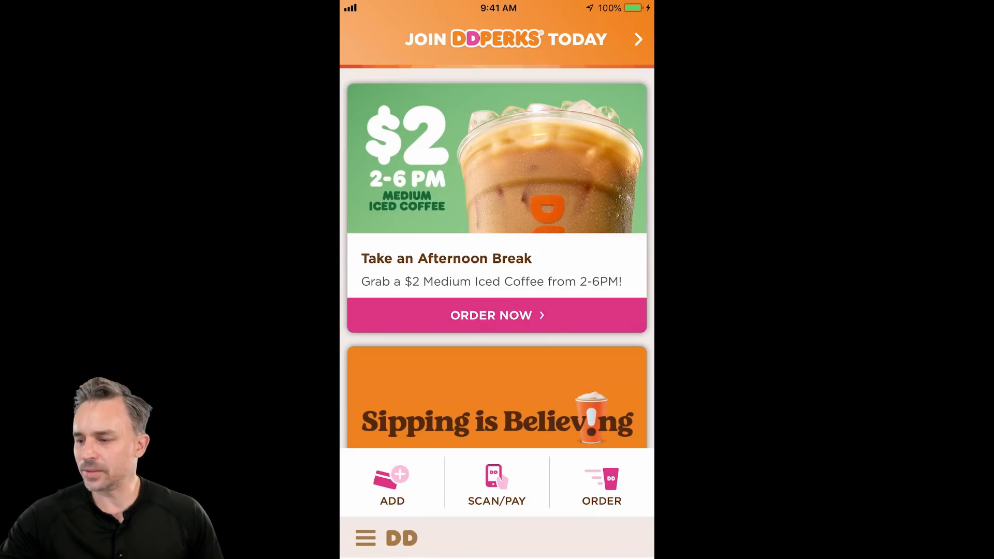
scroll(497, 258, "down", 2)
scroll(496, 258, "up", 2)
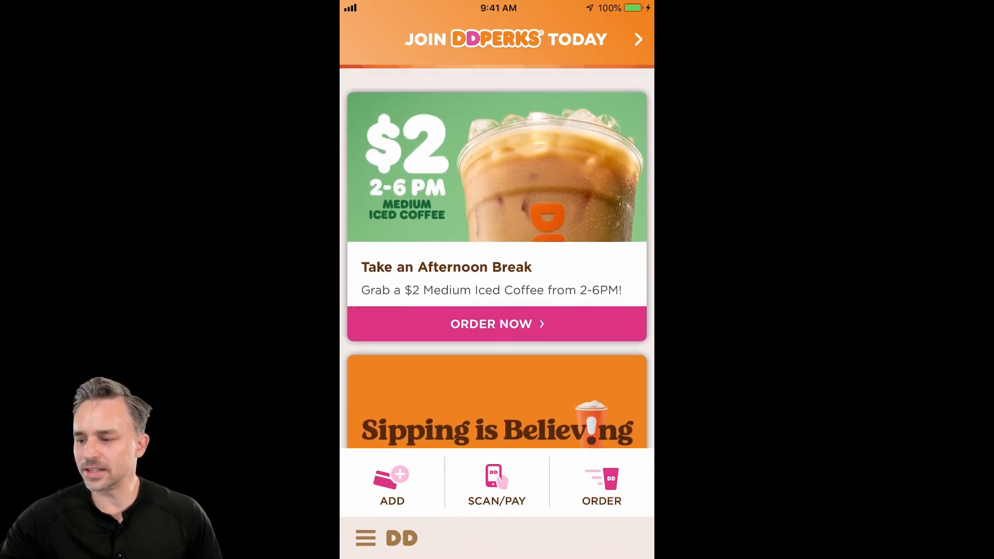
scroll(496, 258, "down", 2)
scroll(497, 258, "up", 2)
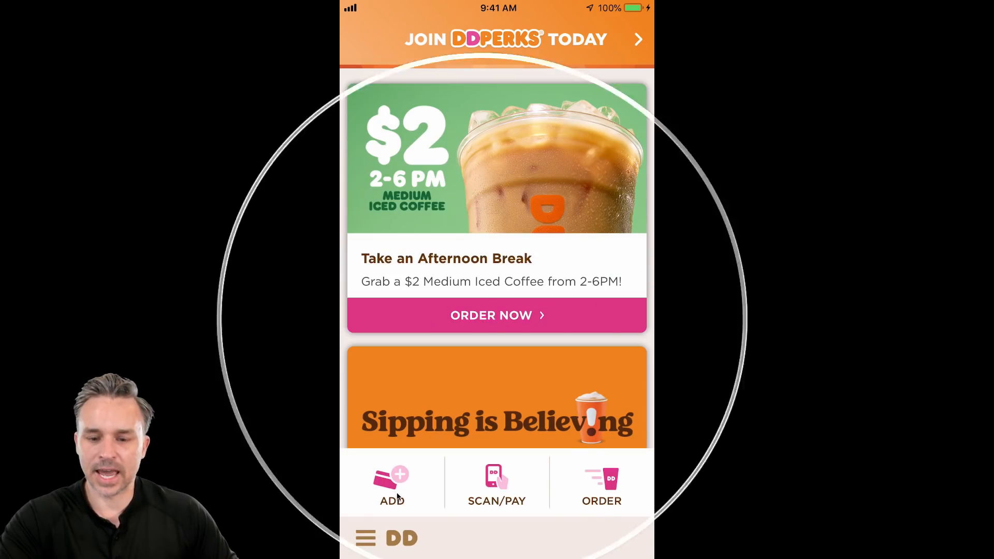
scroll(412, 459, "down", 10)
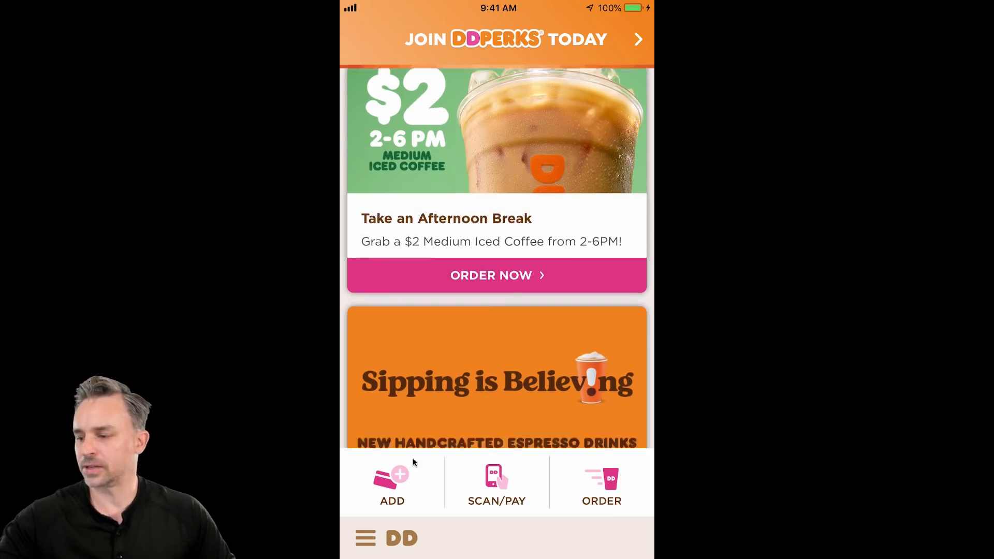
scroll(412, 458, "up", 10)
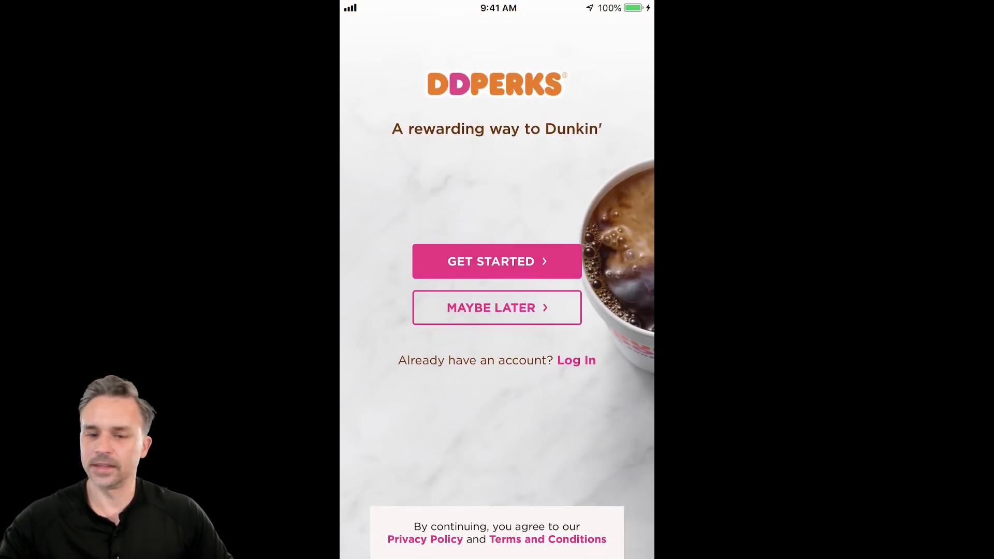
Step: Switch to the Philz app and browse through the suggested drinks among the favorites
key("Home")
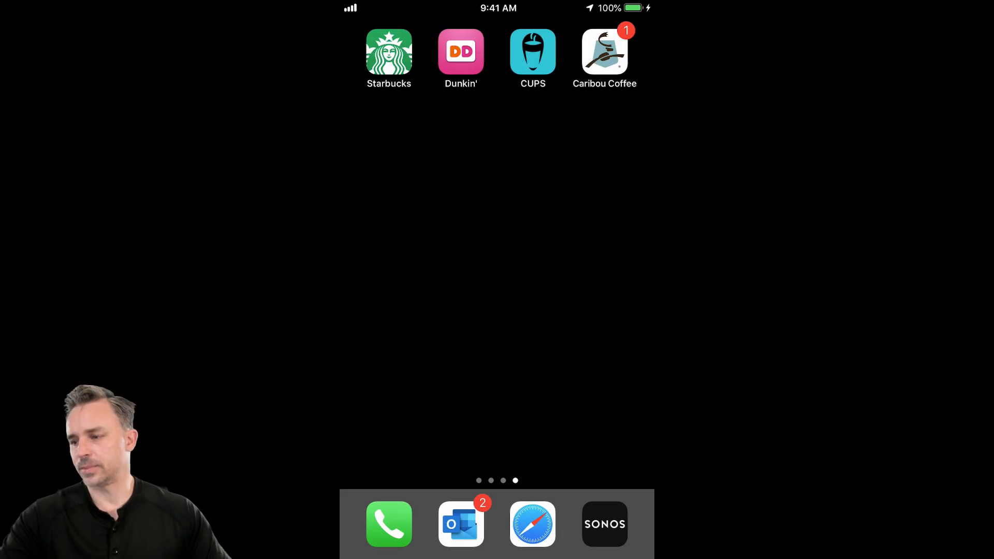
scroll(497, 280, "up", 3)
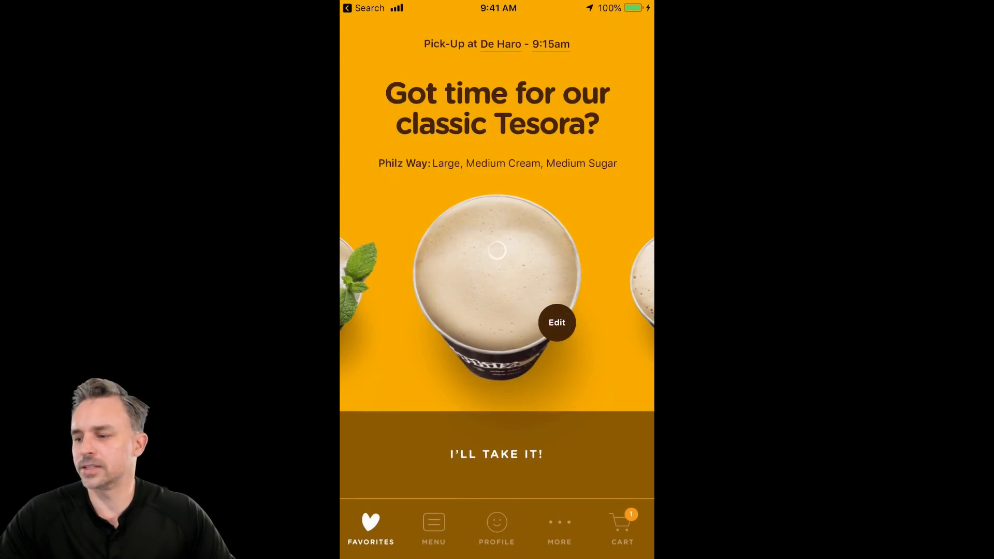
left_click(497, 250)
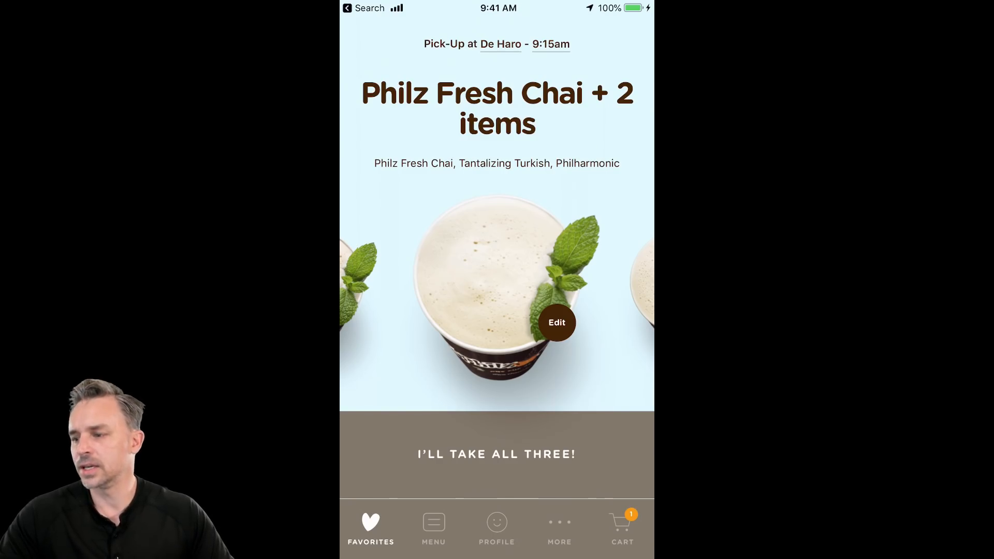
scroll(497, 279, "left", 2)
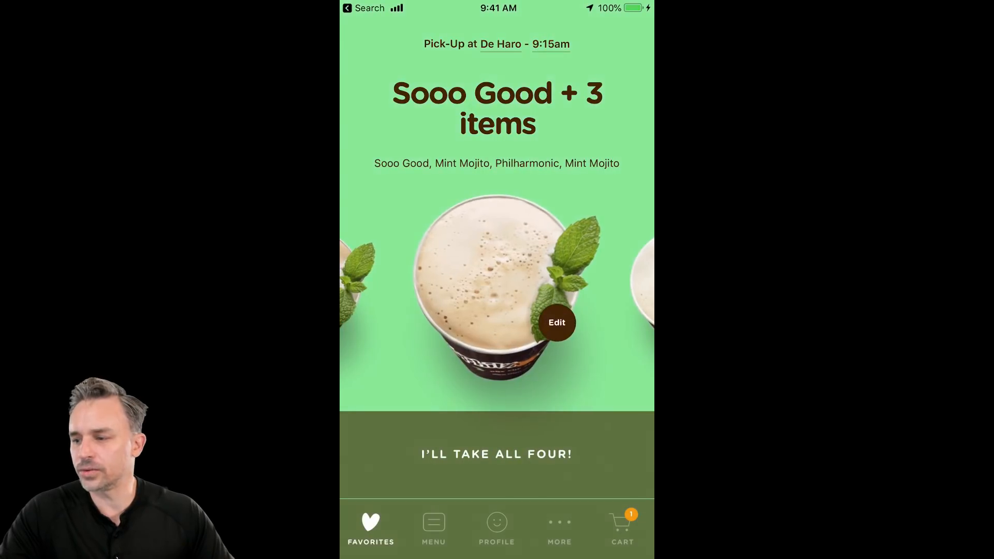
scroll(497, 279, "left", 3)
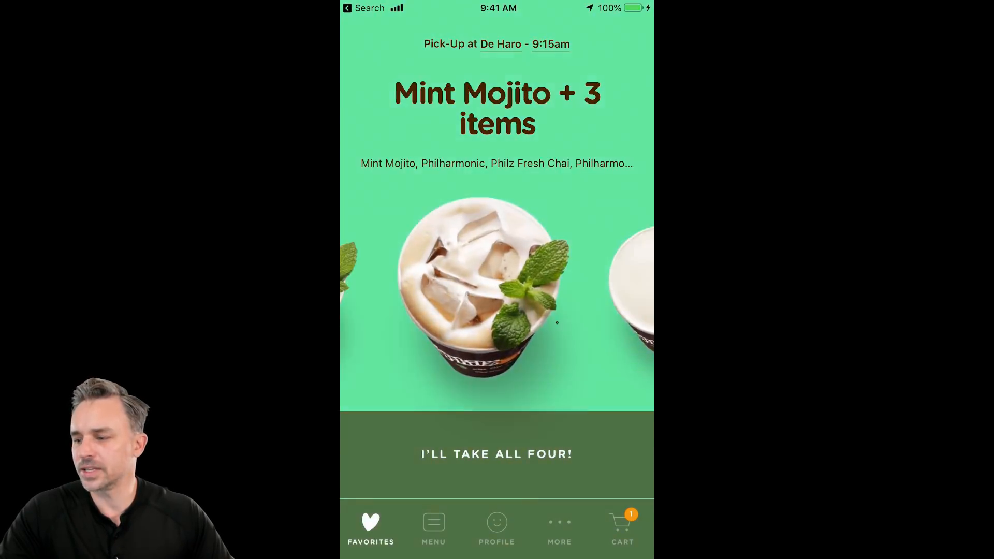
scroll(497, 280, "left", 4)
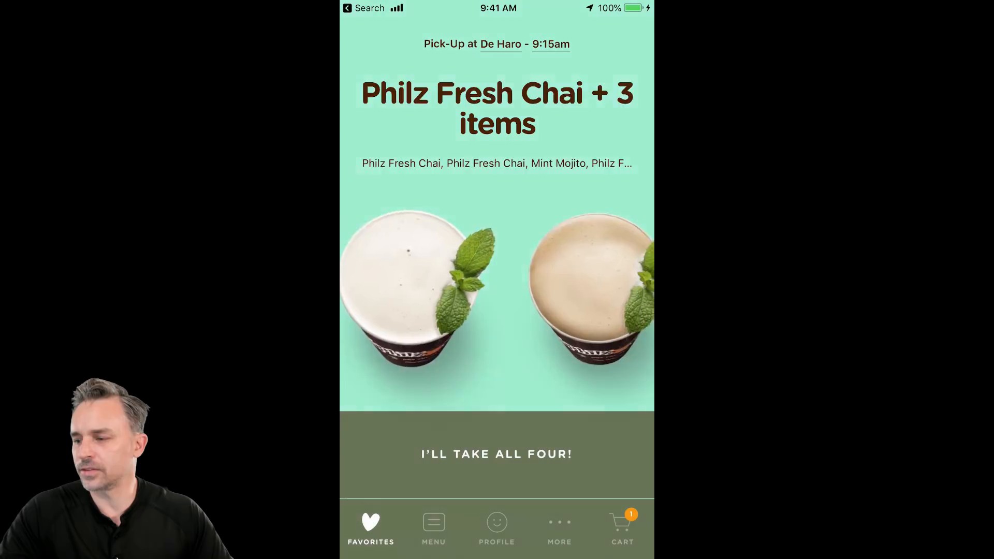
scroll(497, 280, "left", 2)
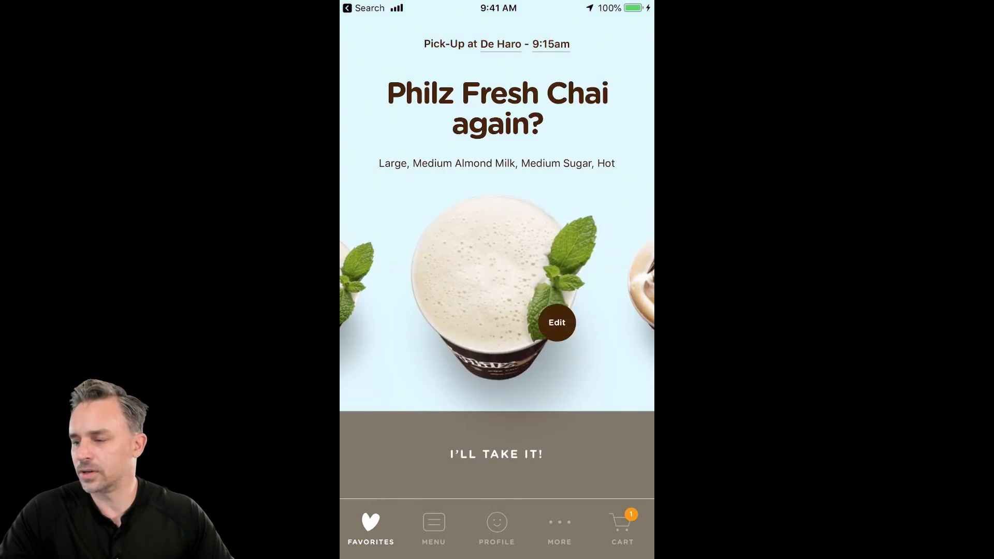
scroll(497, 279, "left", 1)
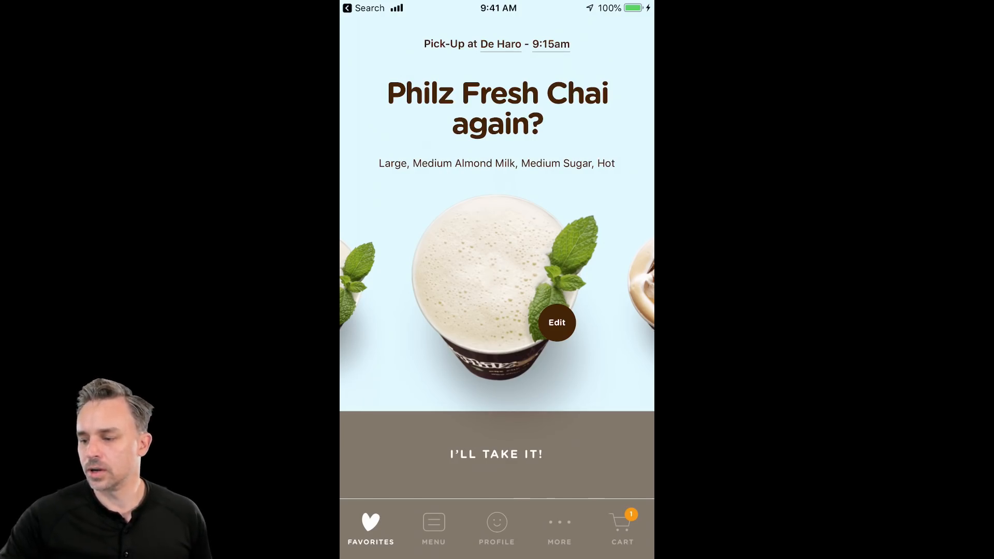
Step: Open the Philz menu and look through the darker and medium coffee blends
left_click(433, 528)
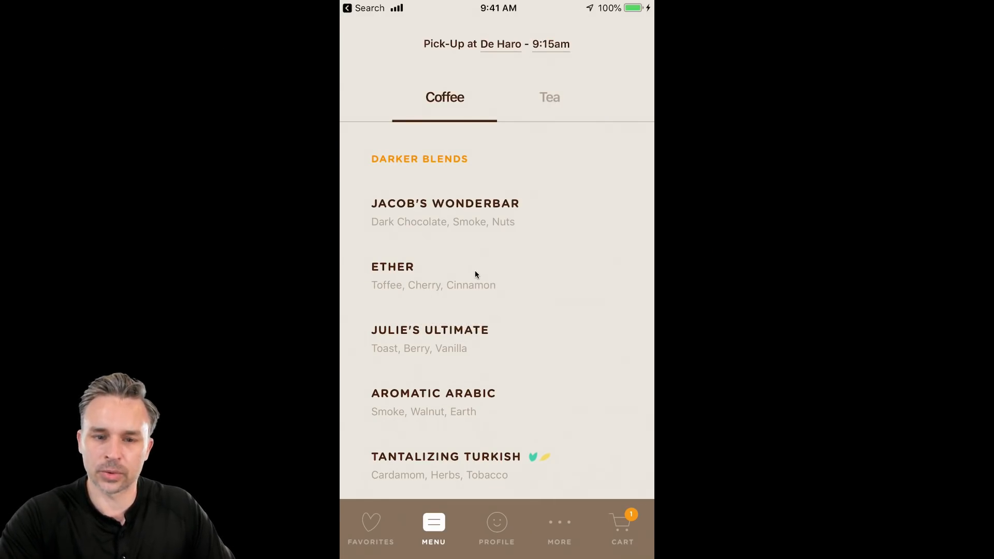
scroll(471, 288, "down", 3)
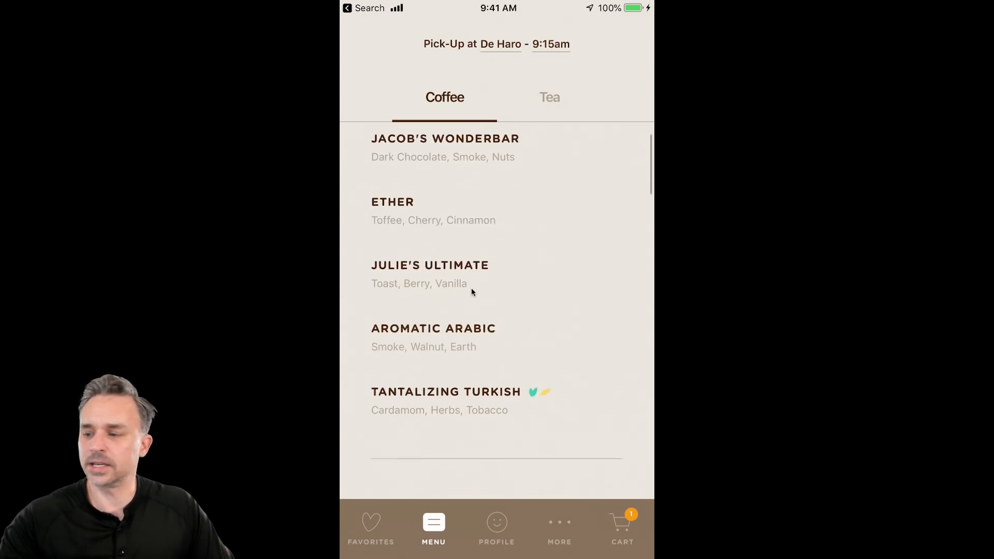
scroll(471, 288, "up", 5)
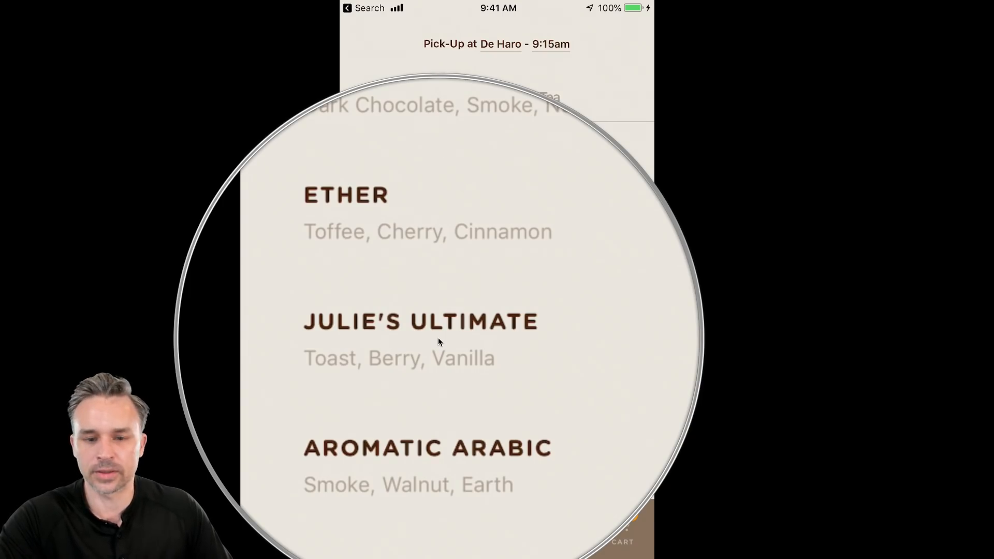
scroll(497, 311, "down", 10)
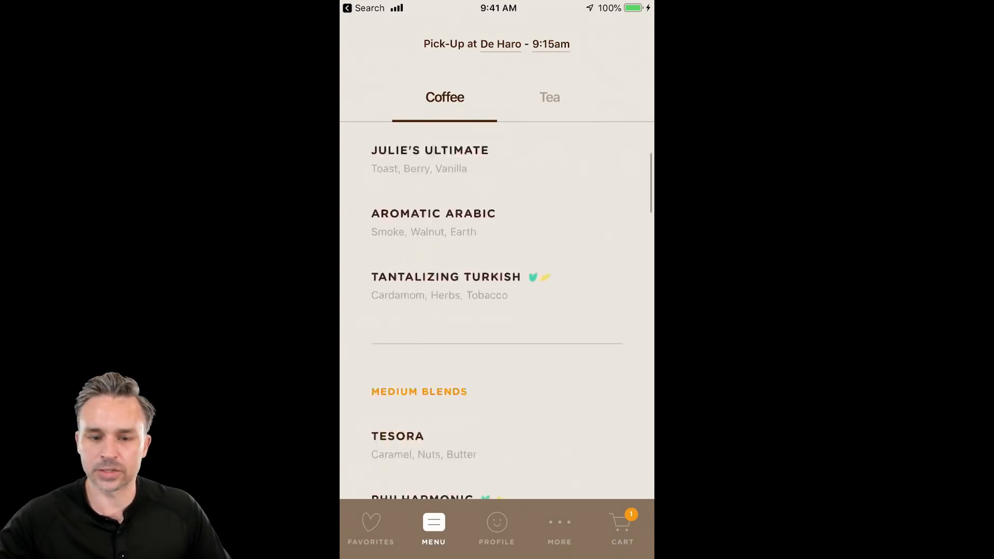
scroll(496, 310, "up", 1)
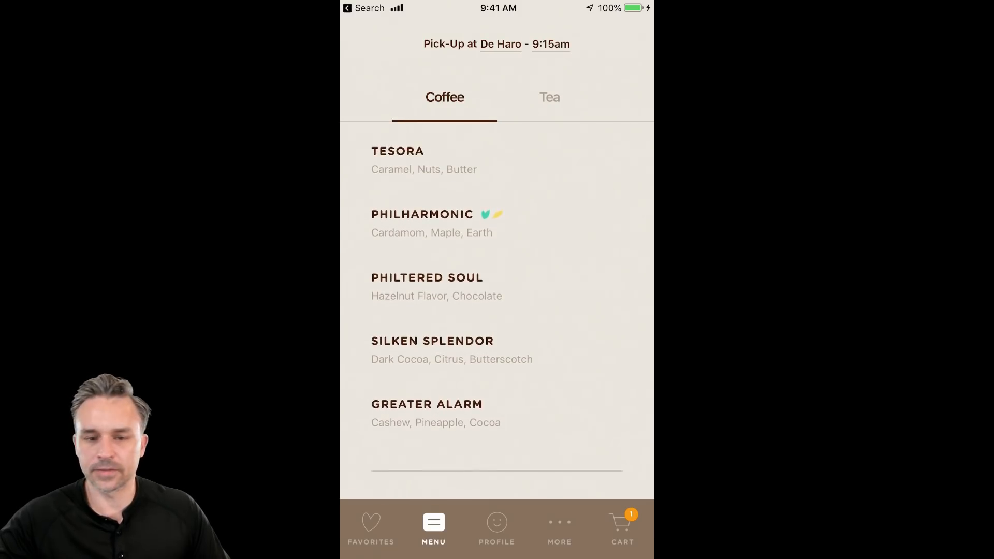
Step: Customize the Philharmonic coffee with soy milk and another sugar amount, and add it to the cart
left_click(432, 222)
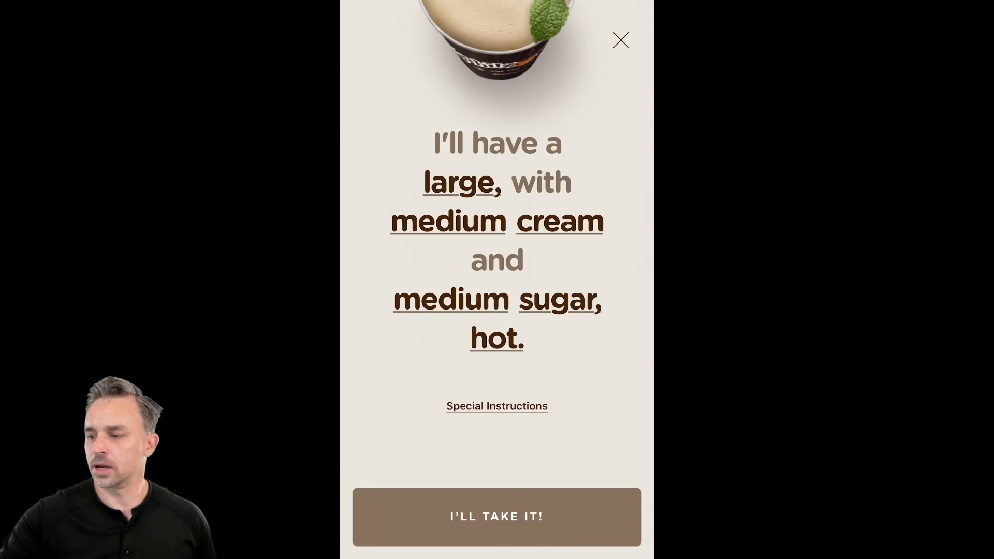
left_click(560, 221)
left_click(497, 384)
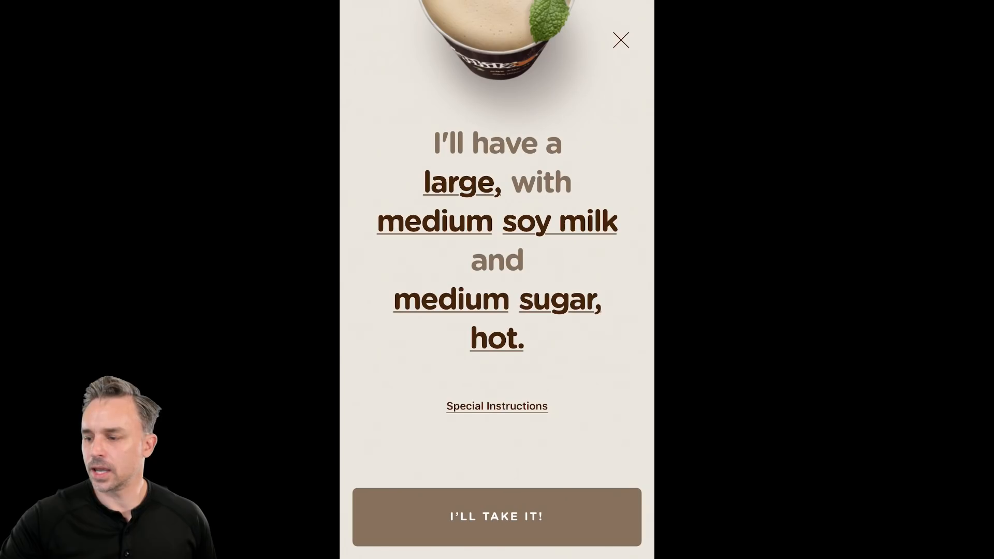
left_click(451, 299)
left_click(497, 305)
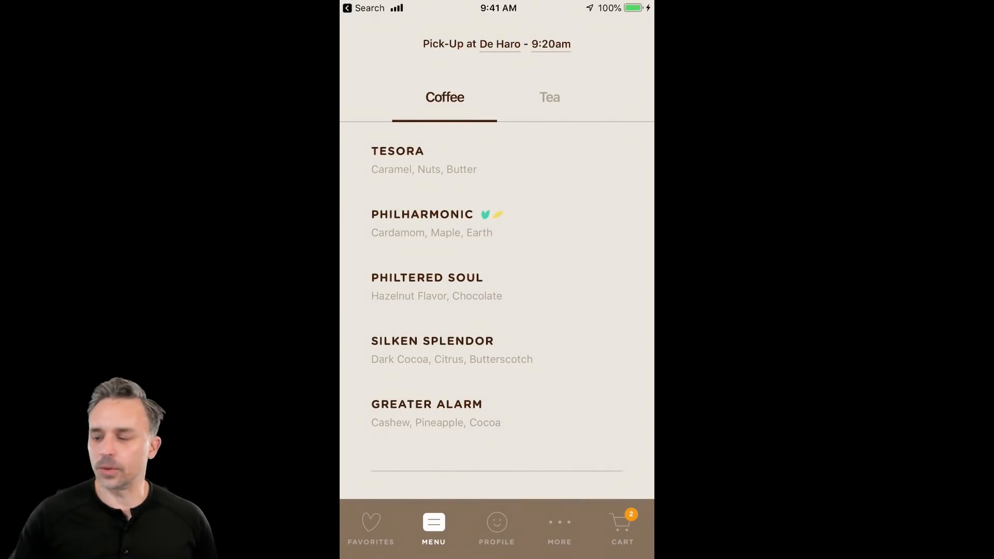
Step: Open the Philz cart, choose the MasterCard as payment method and remove the Philharmonic with soy milk and light sugar
left_click(621, 527)
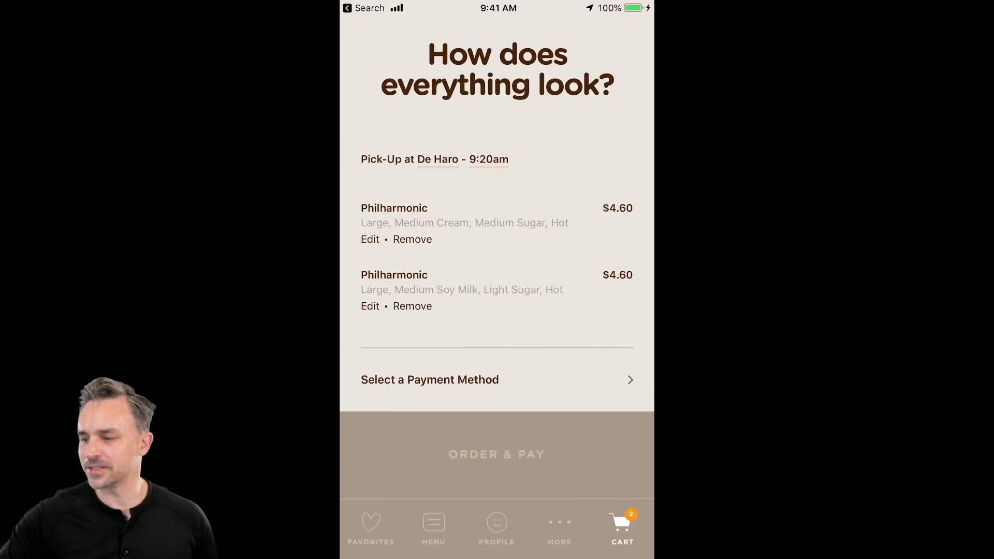
scroll(496, 169, "down", 1)
left_click(496, 379)
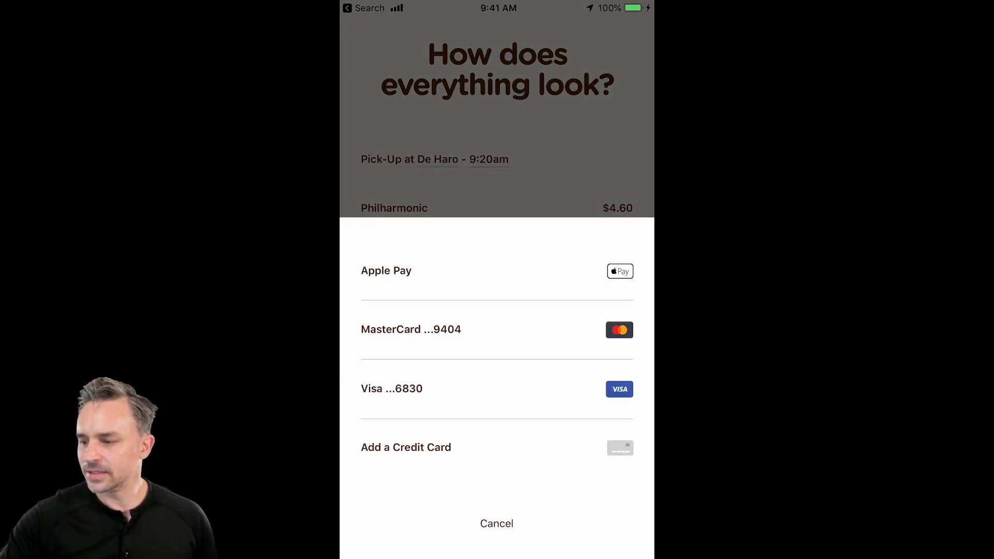
left_click(496, 523)
left_click(412, 306)
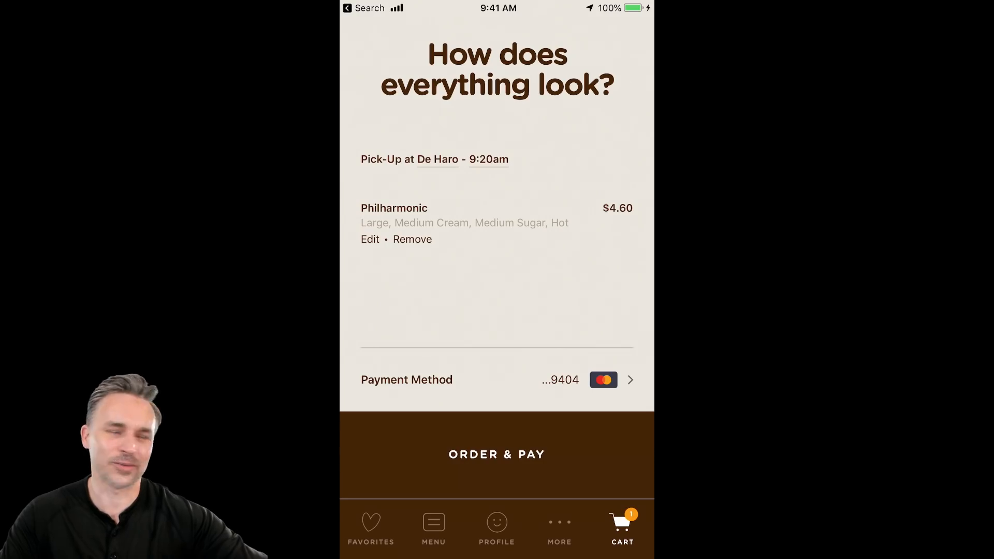
Step: Minimize the mirrored phone at its home screen and switch to the Coffee document in Adobe XD, widened to the full screen
key("Home")
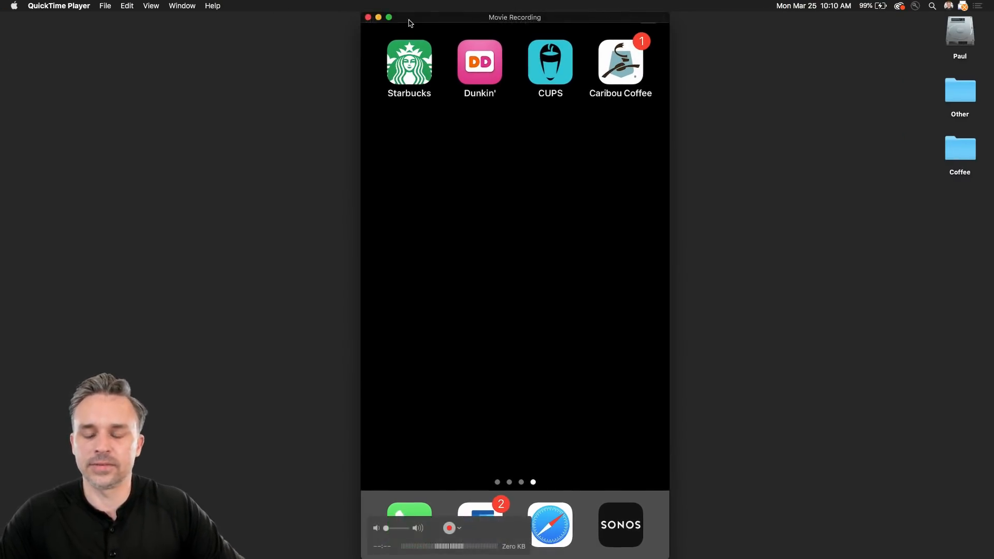
left_click_drag(410, 23, 735, 24)
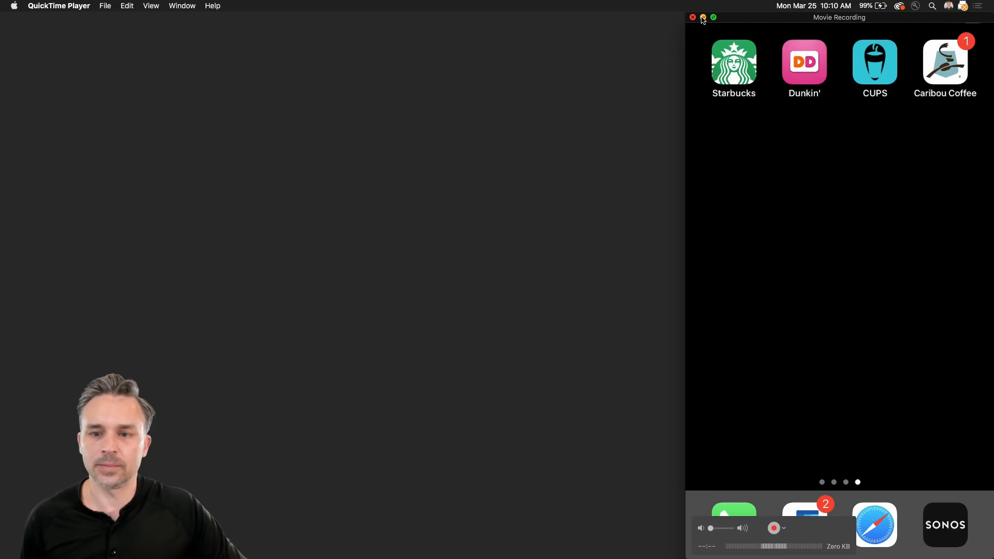
left_click(703, 18)
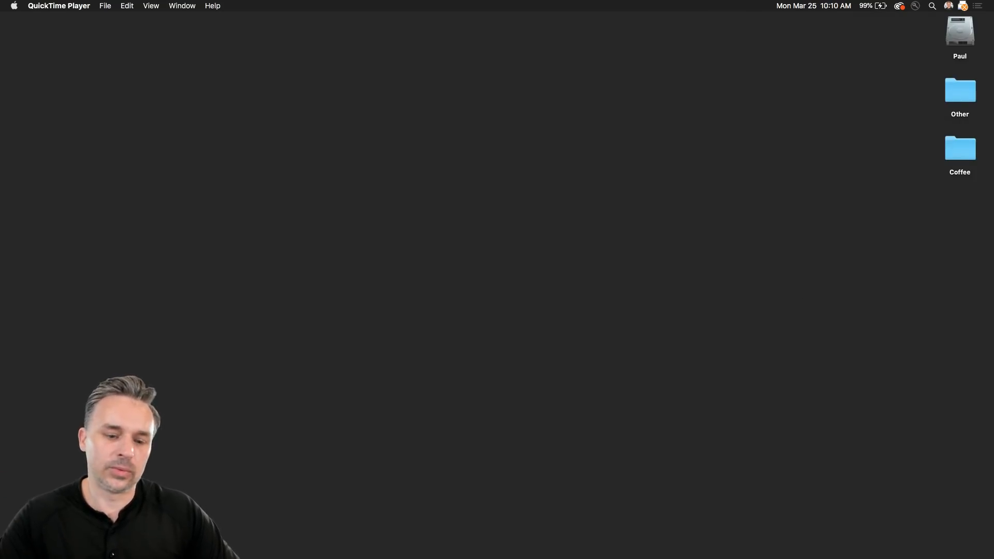
key("super+Tab")
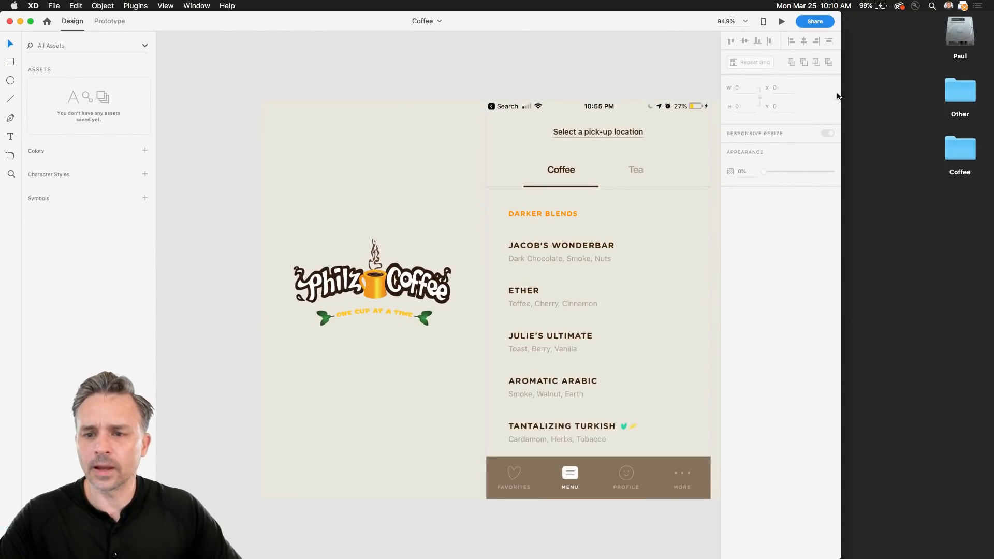
left_click_drag(840, 94, 992, 99)
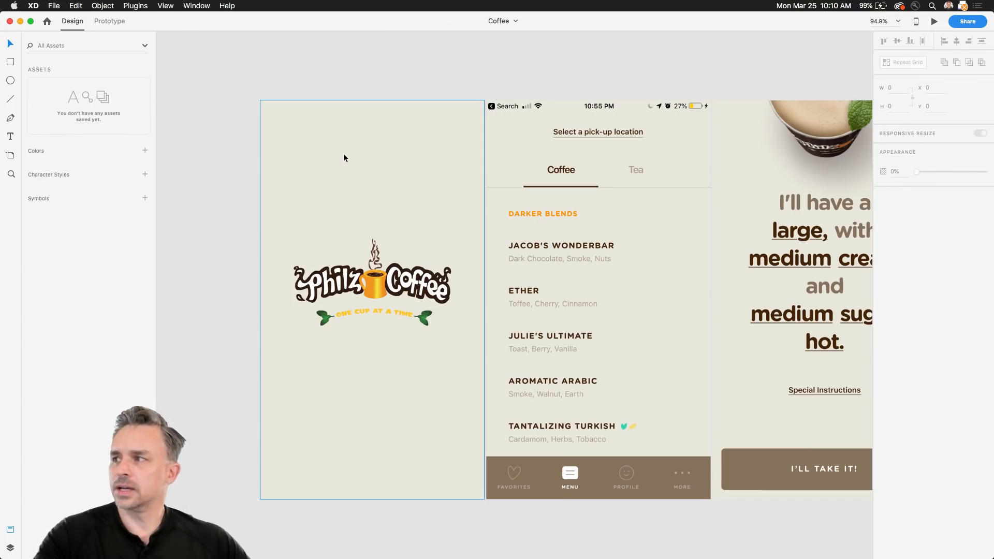
Step: Look over the collected Philz and Starbucks app screenshots on the canvas
scroll(361, 277, "down", 5)
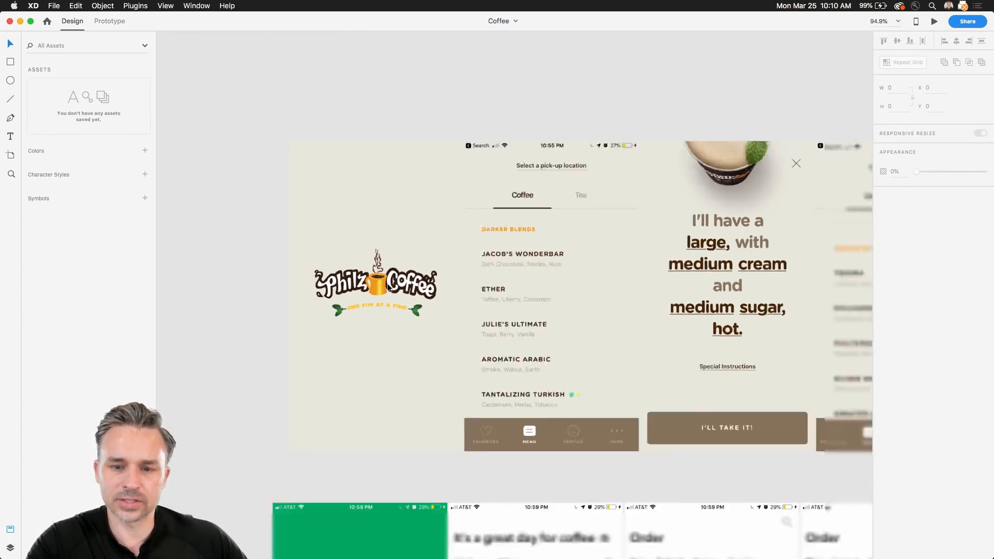
left_click_drag(444, 316, 314, 199)
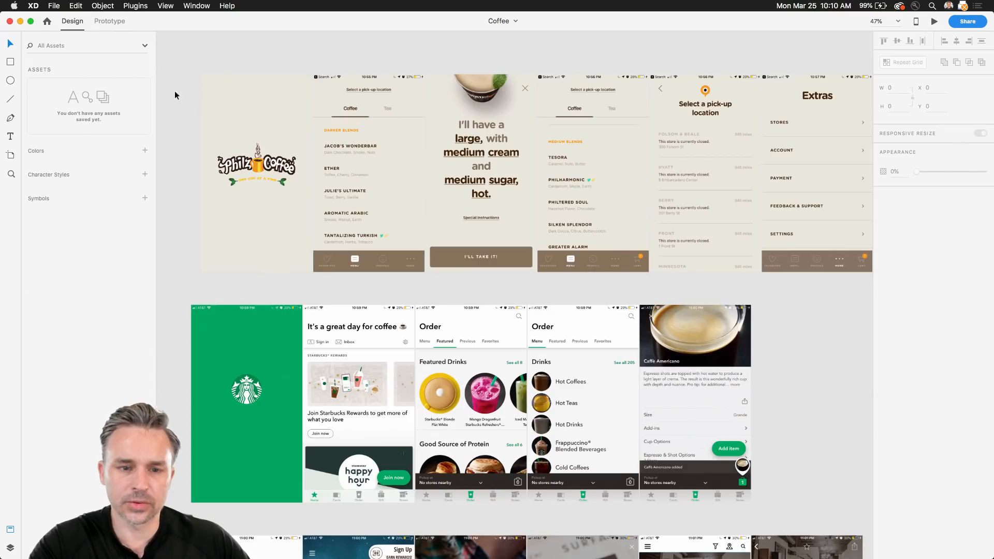
scroll(176, 93, "up", 5)
scroll(89, 163, "right", 8)
left_click_drag(89, 163, 519, 208)
scroll(420, 389, "down", 3)
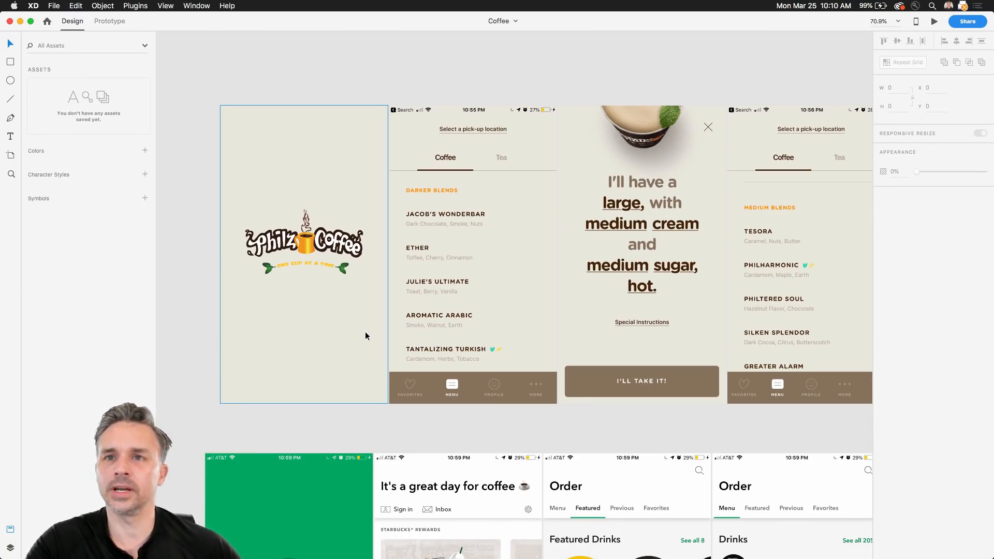
left_click_drag(182, 295, 381, 186)
left_click_drag(212, 391, 272, 172)
left_click_drag(206, 173, 207, 106)
Step: Add an iPhone 6/7/8 artboard beside the existing Splash artboard and delete the old Splash artboard
left_click_drag(227, 65, 635, 114)
left_click_drag(592, 158, 236, 144)
left_click(10, 155)
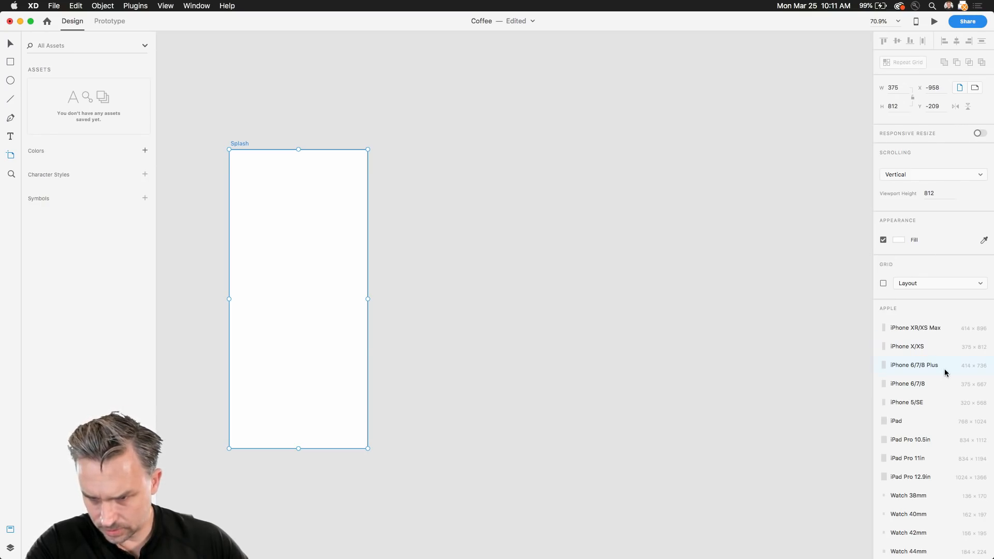
left_click(922, 384)
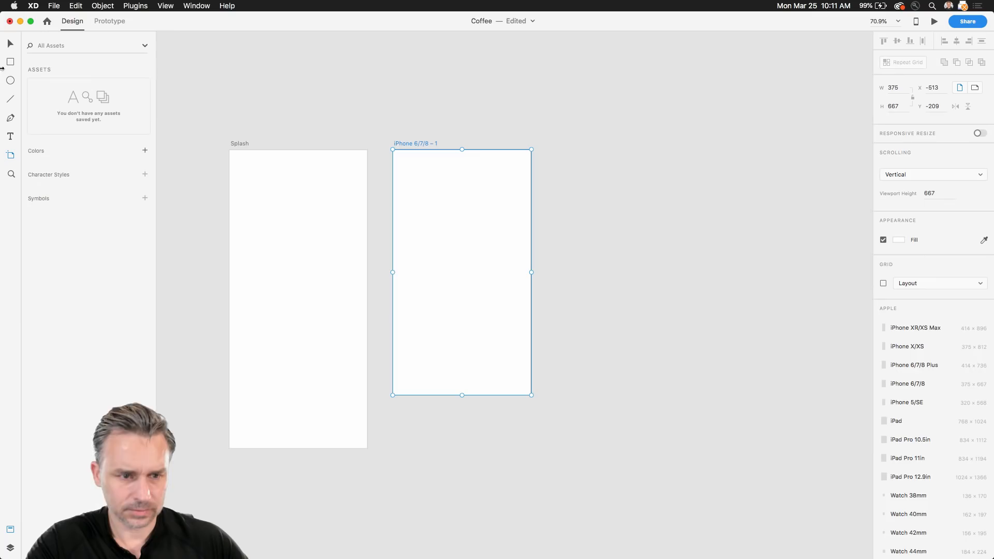
left_click(10, 43)
left_click(237, 143)
key("Delete")
Step: Rename the new iPhone 6/7/8 artboard as Splash
left_click(397, 143)
double_click(398, 143)
type("Splash")
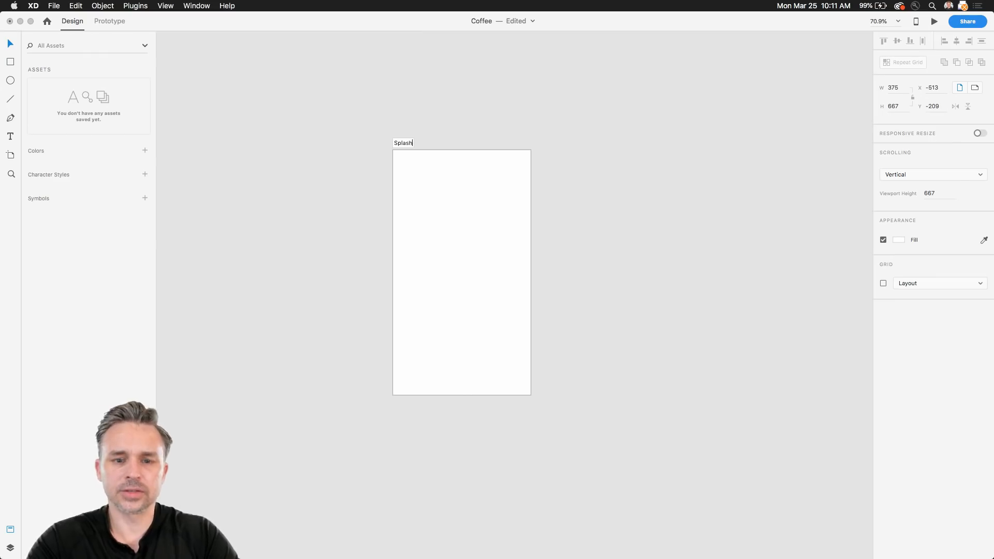
key("Return")
Step: Duplicate the Splash artboard and rename the copy as Main Menu
key("super+d")
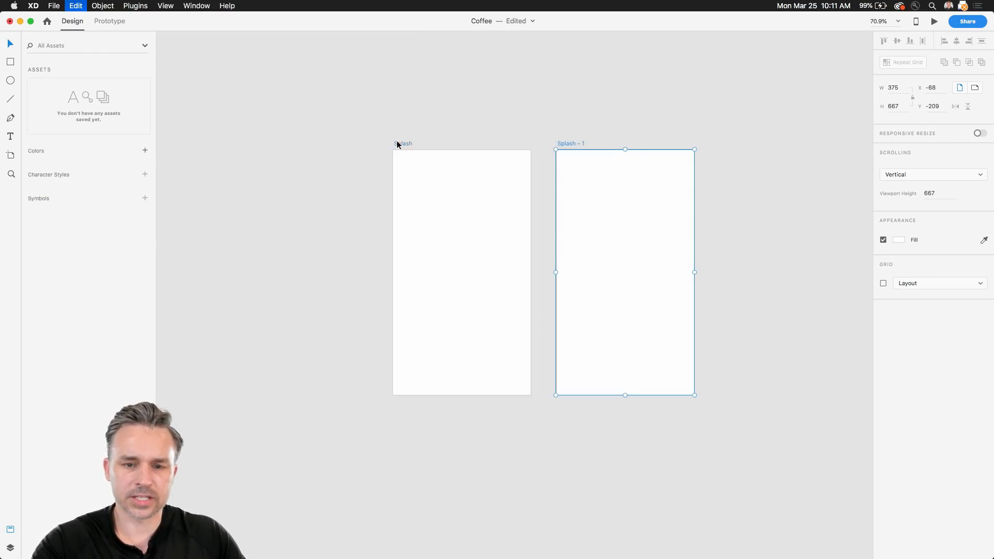
scroll(594, 143, "up", 5)
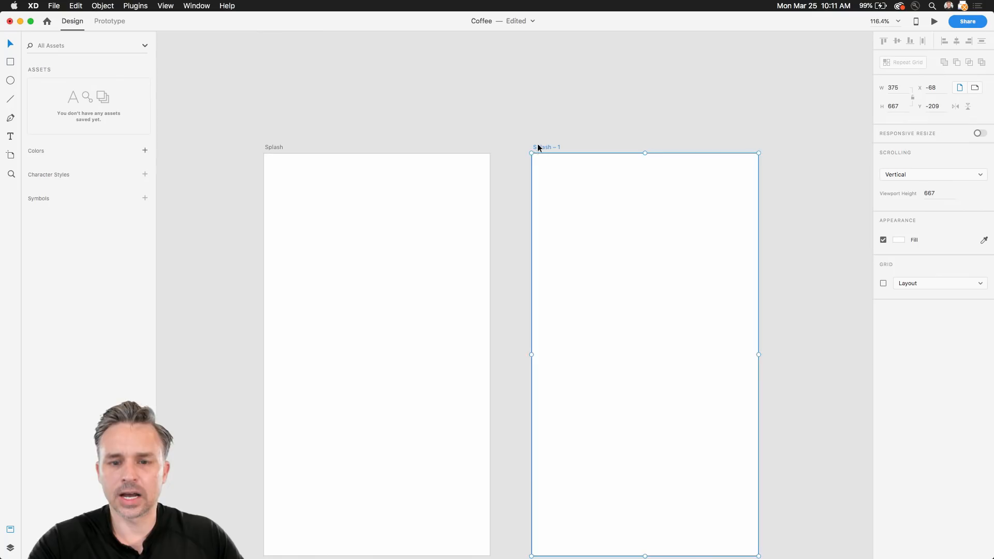
double_click(538, 147)
type("Main Menu")
key("Return")
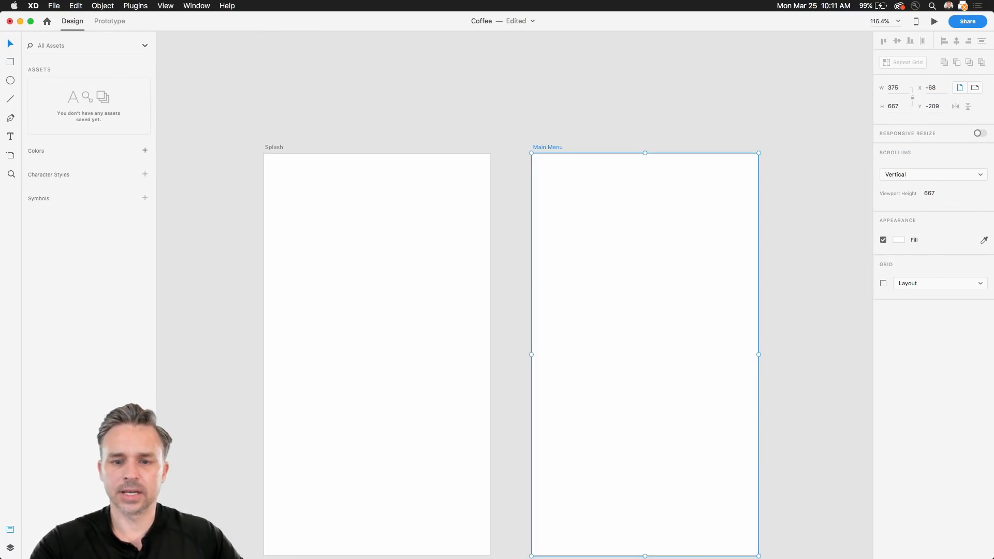
Step: Copy the Main Menu artboard directly below itself and rename the copy as Log In
scroll(409, 94, "down", 6)
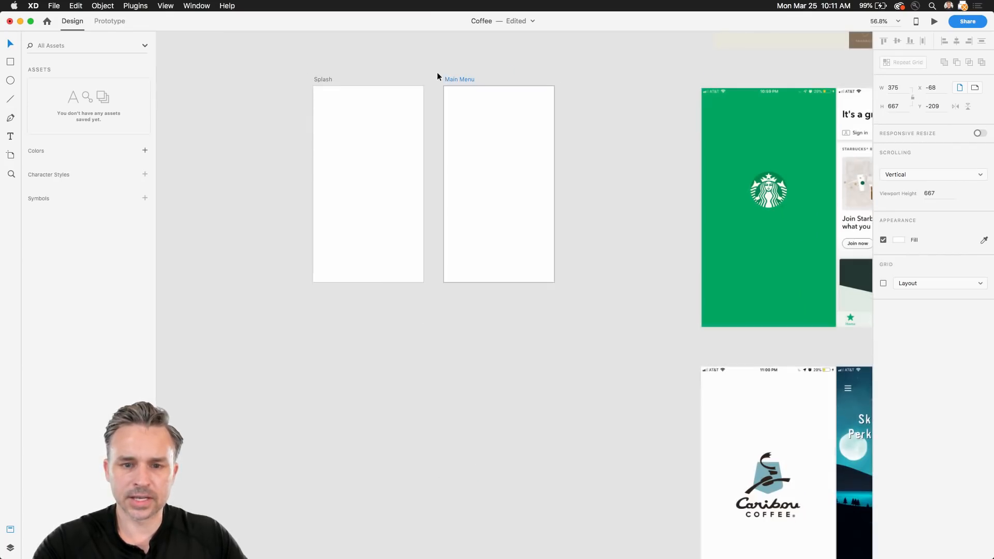
left_click_drag(458, 78, 462, 303, "alt")
double_click(462, 302)
type("Log In")
key("Return")
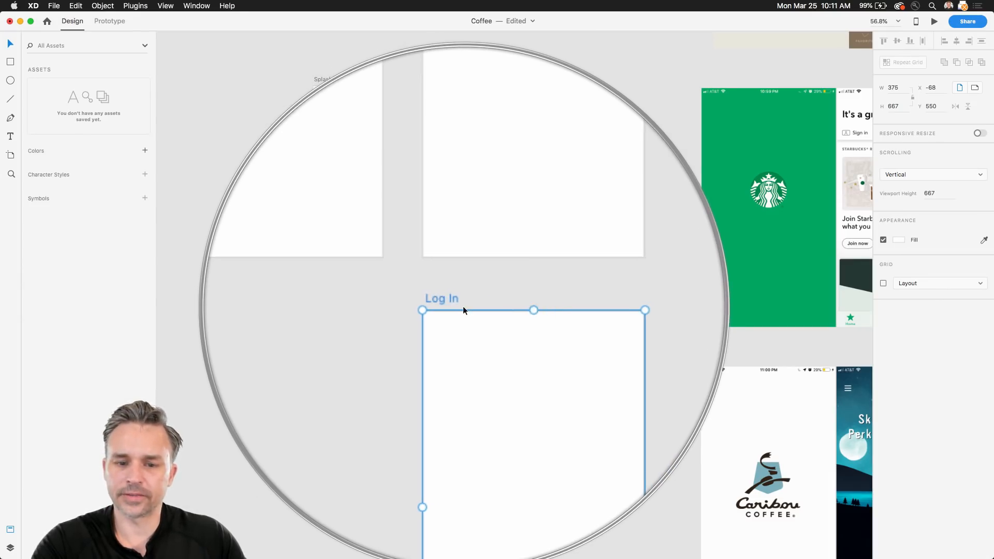
Step: Arrange the Splash, Main Menu and Log In artboards in one evenly spaced row, with Log In after Main Menu
scroll(426, 180, "up", 5)
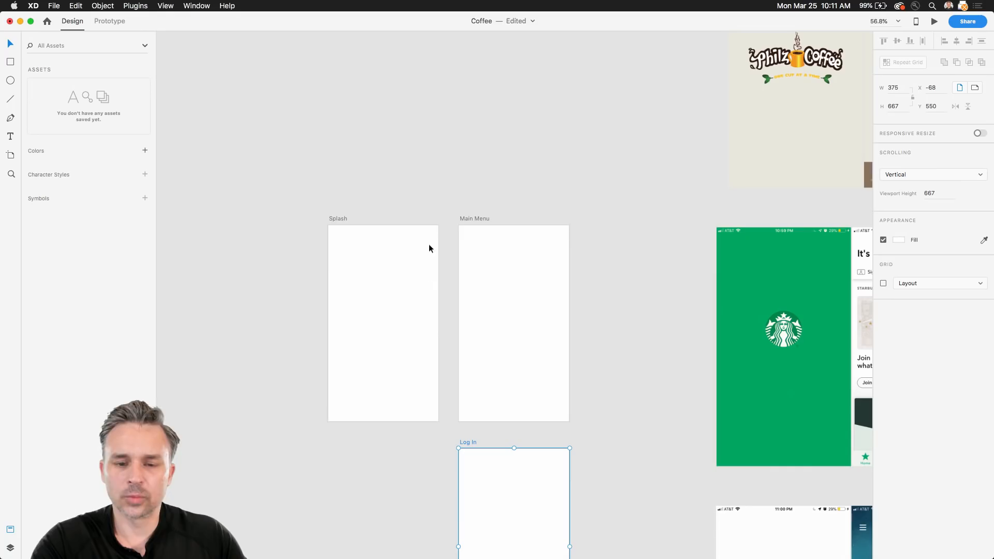
key("alt")
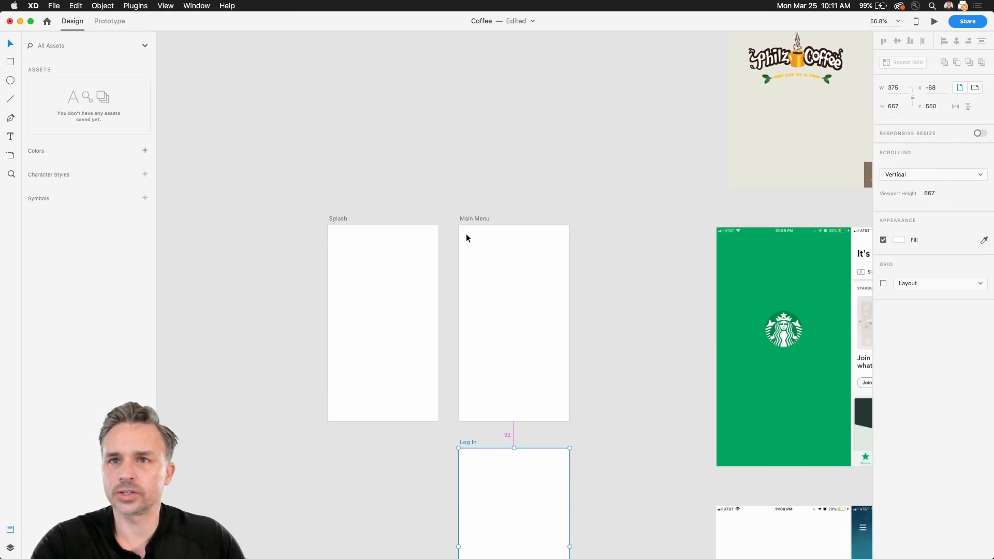
left_click(407, 204)
scroll(414, 203, "right", 5)
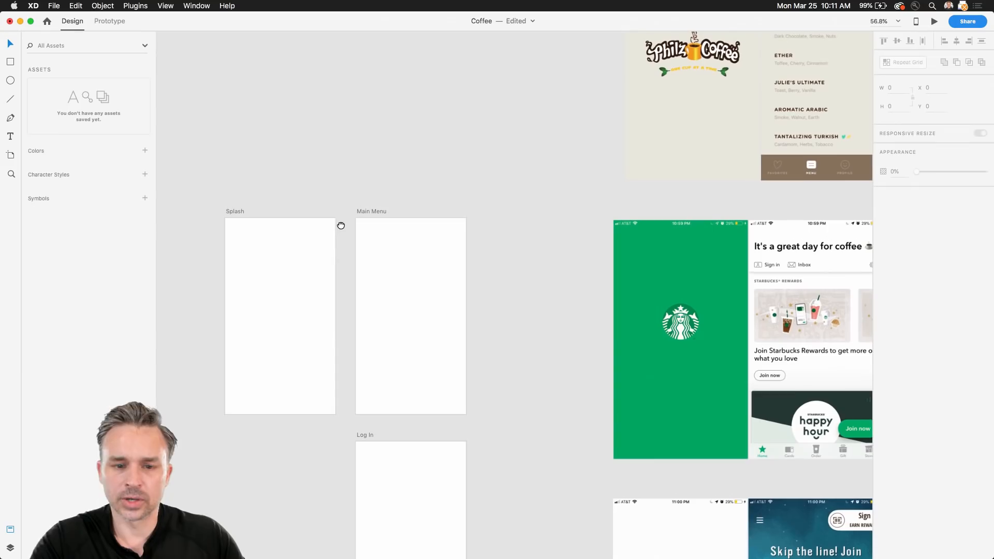
scroll(390, 122, "left", 5)
scroll(390, 122, "down", 3)
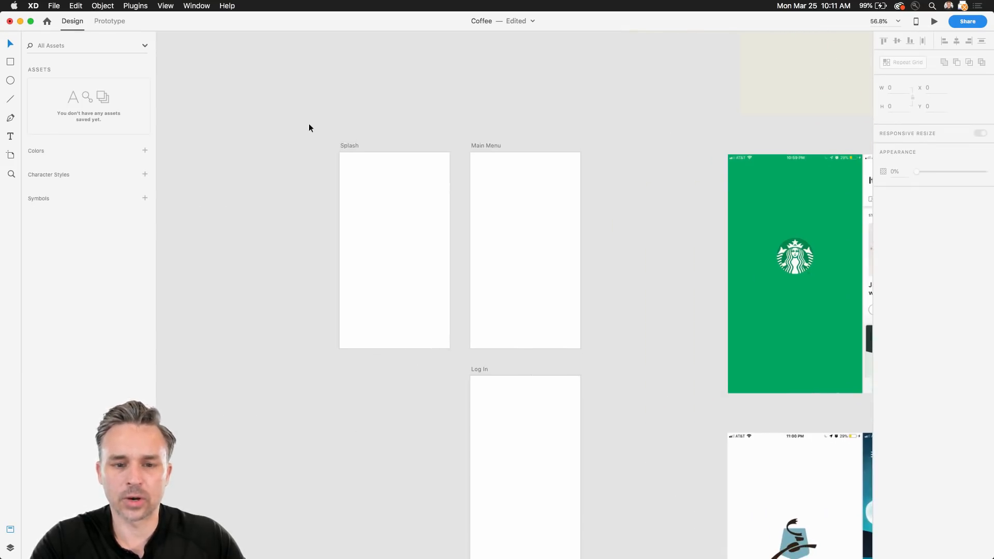
left_click_drag(340, 146, 207, 145)
left_click(479, 146)
left_click_drag(479, 146, 357, 155)
left_click_drag(480, 368, 496, 145)
left_click(716, 193)
Step: Move the CUPS screenshots to the right, leaving a gap between them and the Caribou Coffee screenshots
left_click_drag(636, 155, 139, 345)
left_click_drag(315, 282, 310, 195)
left_click_drag(298, 386, 288, 195)
left_click_drag(330, 344, 336, 114)
left_click_drag(515, 166, 508, 149)
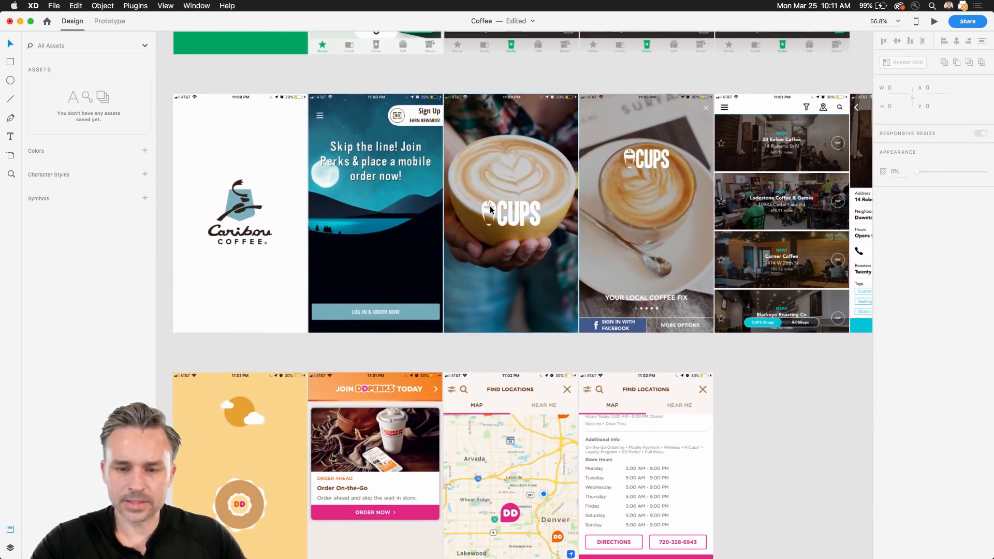
scroll(492, 206, "up", 10)
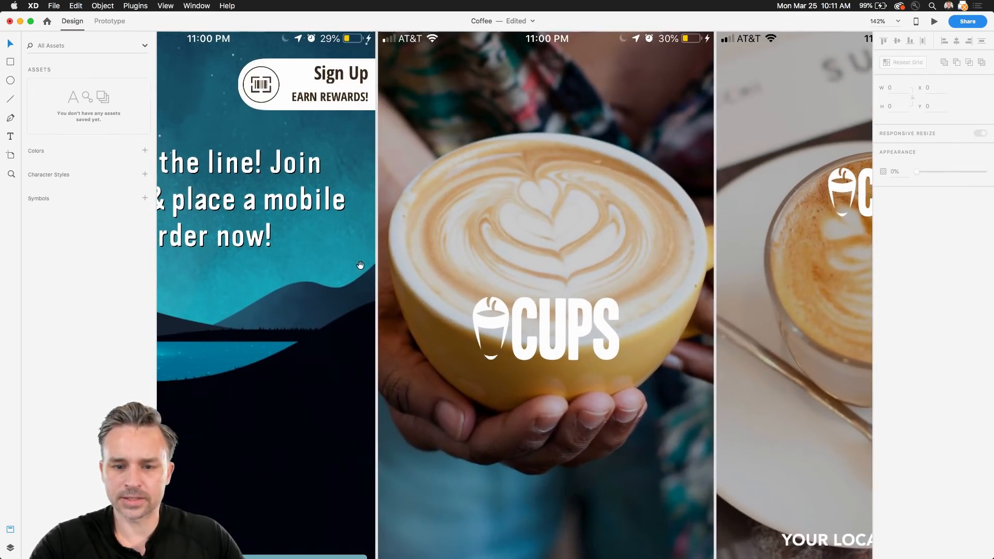
left_click_drag(305, 216, 667, 235)
scroll(637, 250, "down", 8)
left_click_drag(599, 248, 224, 255)
scroll(399, 125, "down", 4)
left_click_drag(727, 265, 364, 239)
scroll(354, 233, "up", 5)
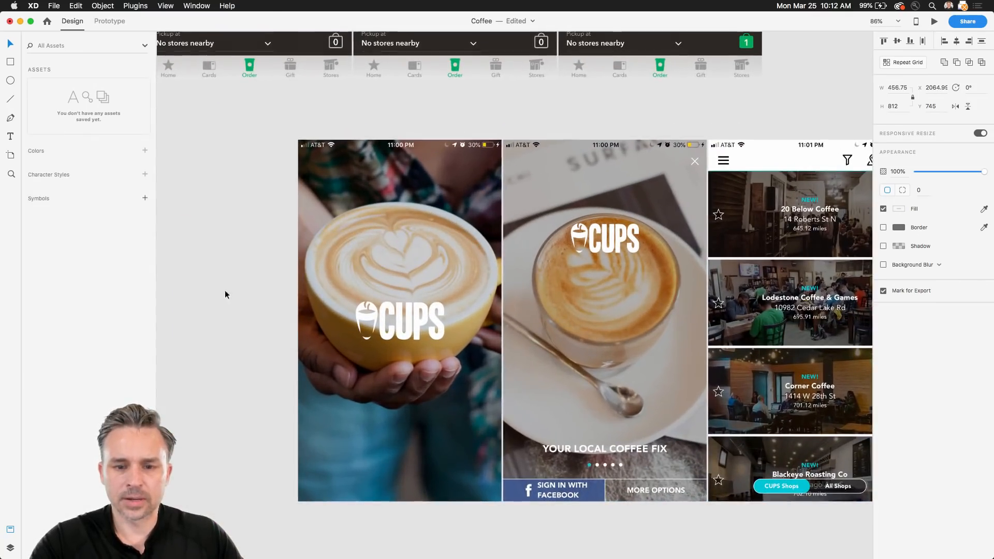
left_click(236, 320)
left_click_drag(239, 323, 266, 274)
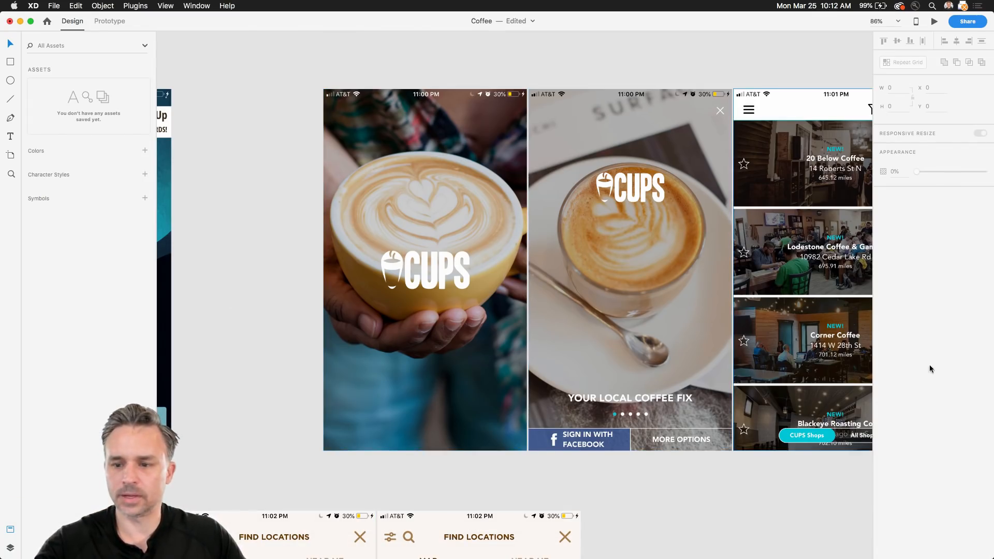
Step: Switch to the mirrored phone in QuickTime Player to examine the CUPS order page for 20 Below Coffee, and return to Adobe XD
left_click_drag(886, 351, 745, 377)
mouse_move(610, 551)
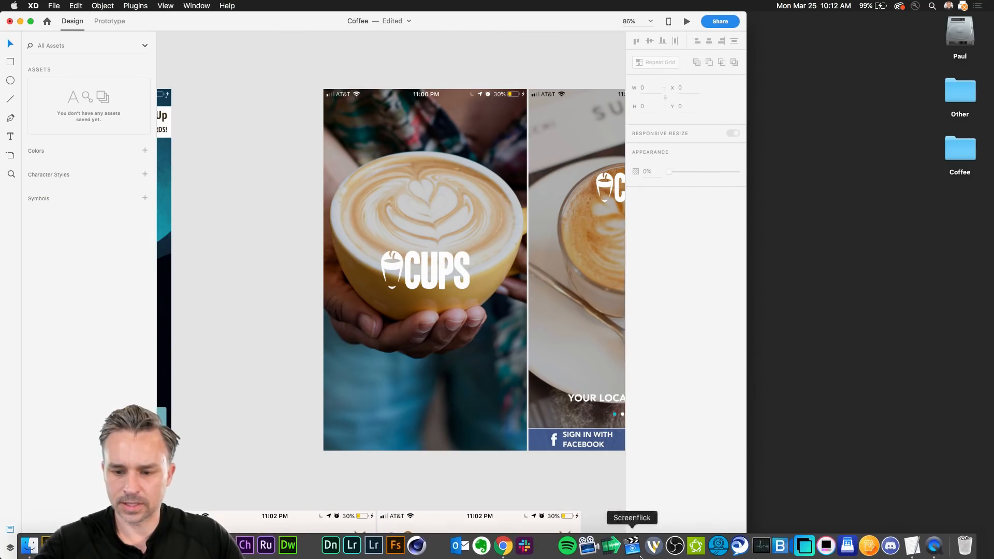
left_click(932, 548)
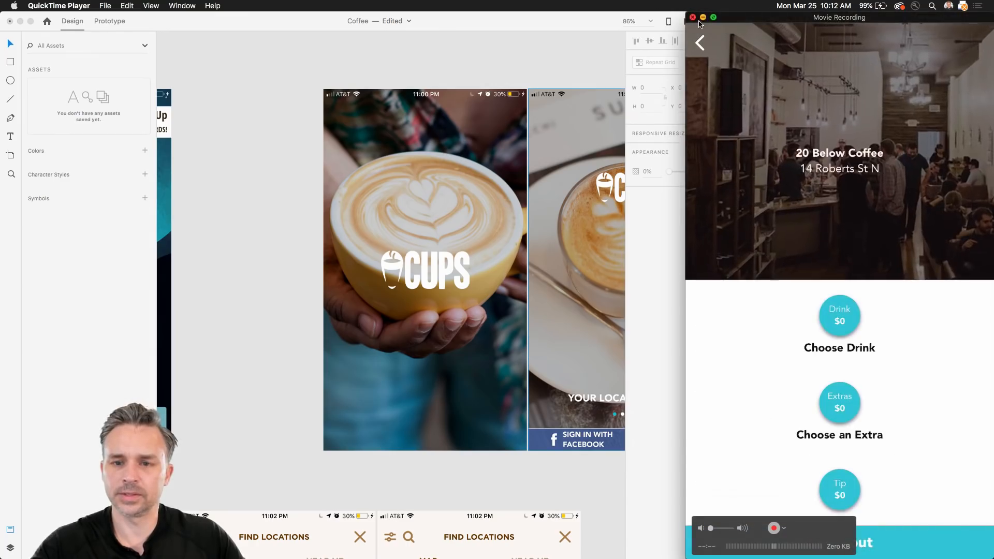
left_click(703, 18)
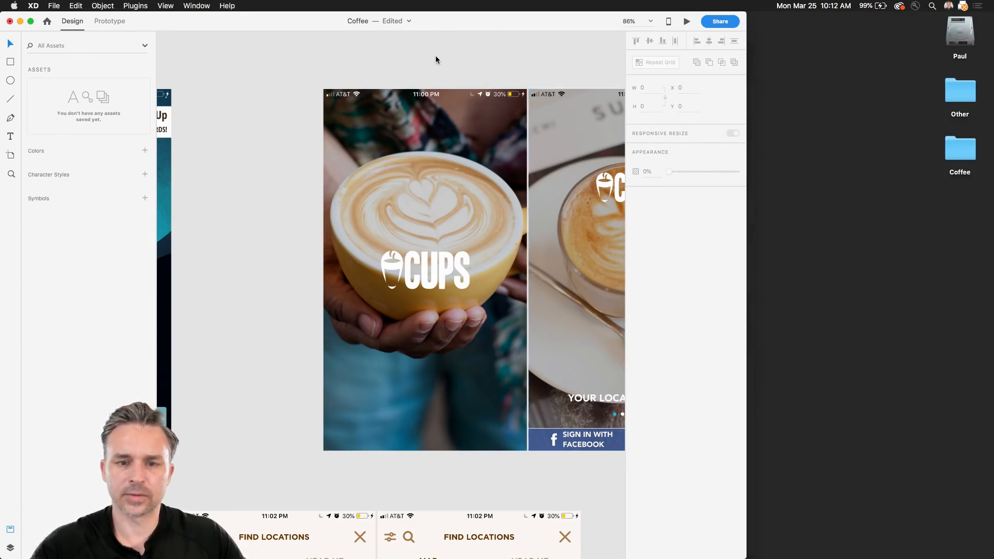
left_click_drag(745, 123, 992, 138)
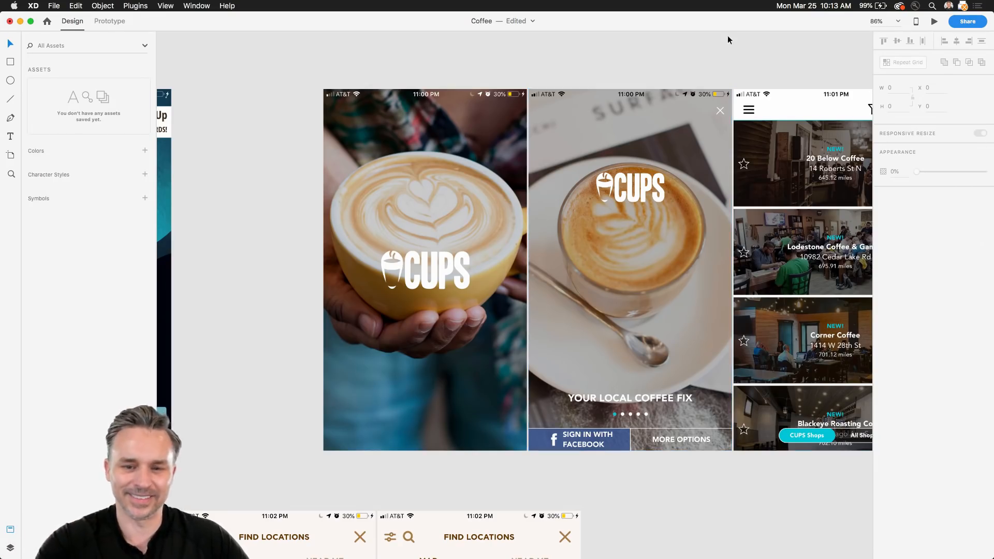
Step: Look over the CUPS and Dunkin' screenshots and return to the Splash, Main Menu and Log In artboards
scroll(256, 202, "down", 5)
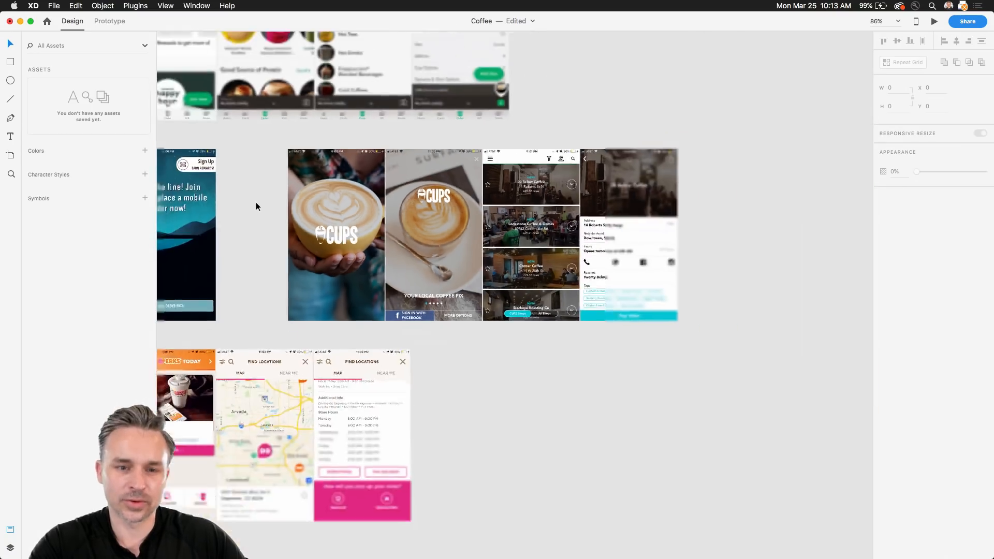
left_click_drag(255, 208, 551, 153)
scroll(350, 262, "up", 4)
left_click_drag(426, 279, 306, 175)
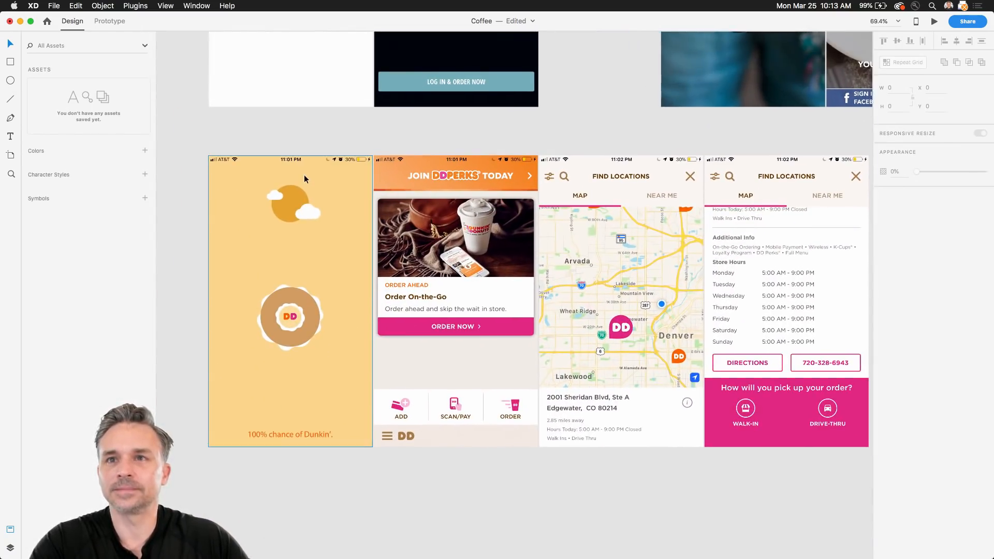
scroll(304, 174, "down", 2)
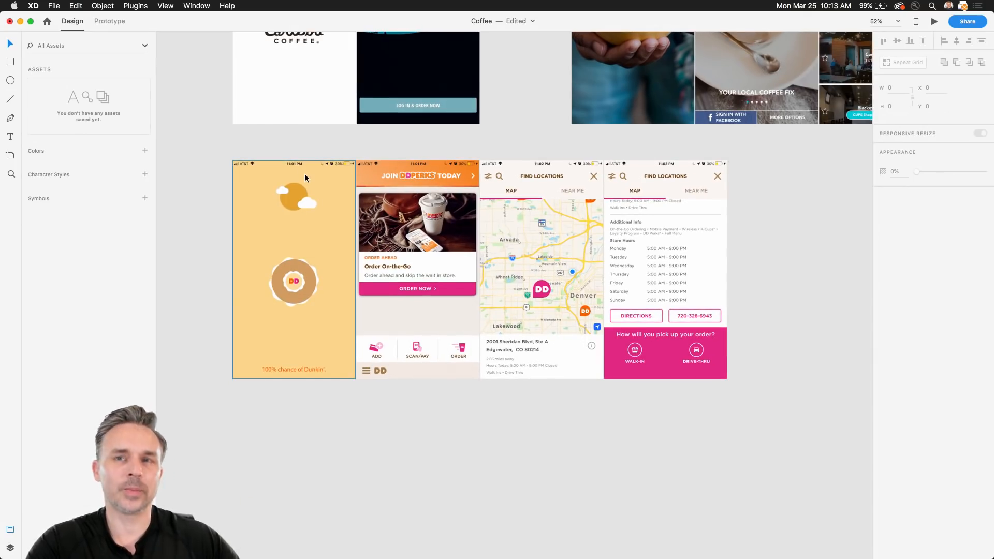
left_click_drag(220, 173, 744, 556)
left_click_drag(431, 180, 443, 310)
scroll(290, 189, "up", 4)
left_click_drag(502, 214, 342, 191)
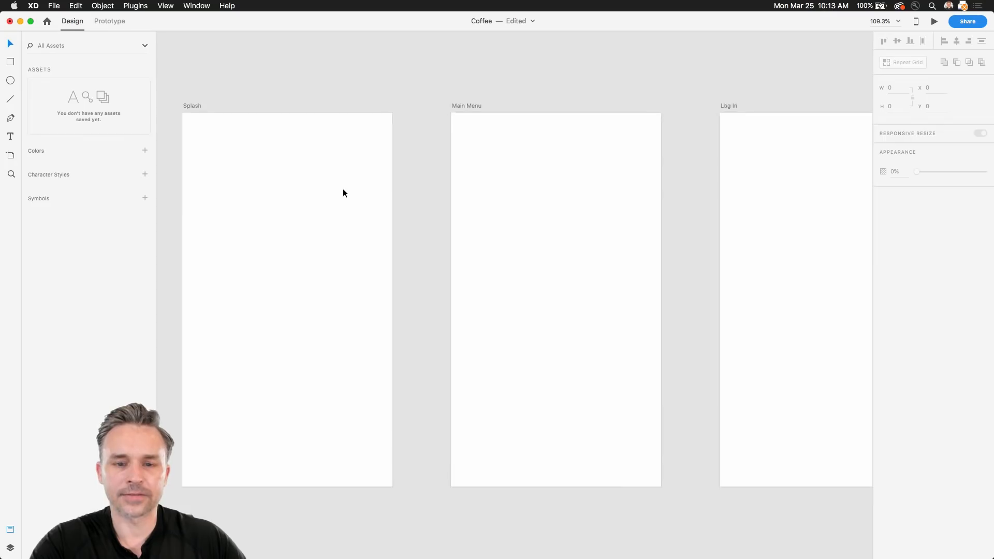
Step: Add the text "Logo" near the middle of the Splash artboard and enlarge it to size 49
scroll(341, 191, "down", 2)
mouse_move(428, 200)
left_mouse_down()
mouse_move(422, 173)
mouse_move(425, 187)
left_mouse_up()
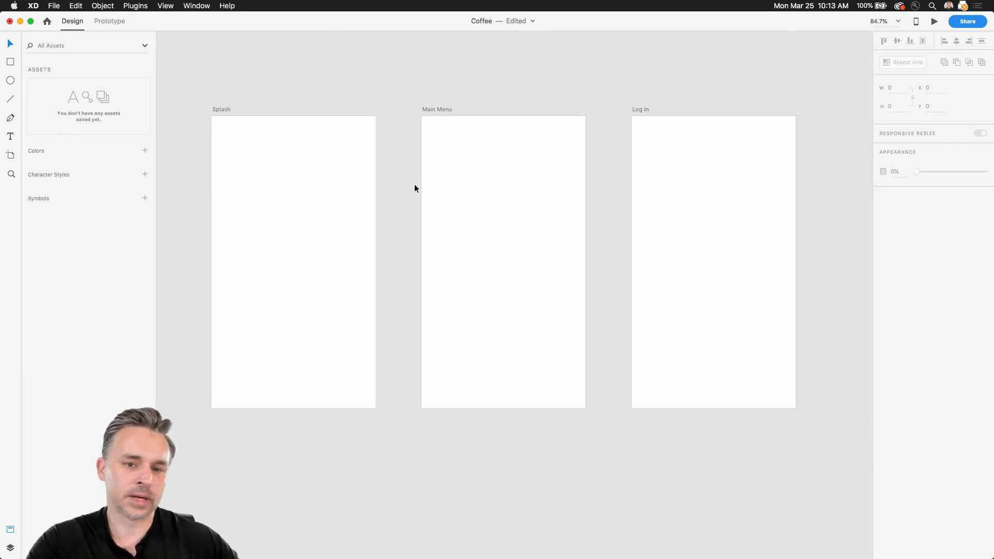
left_click_drag(343, 118, 335, 133)
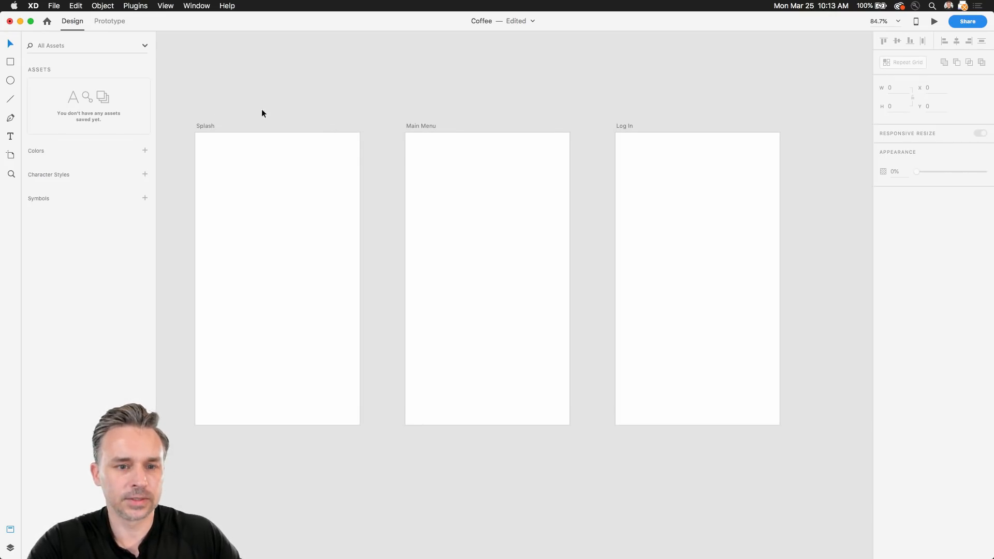
left_click(205, 126)
left_click_drag(197, 93, 271, 110)
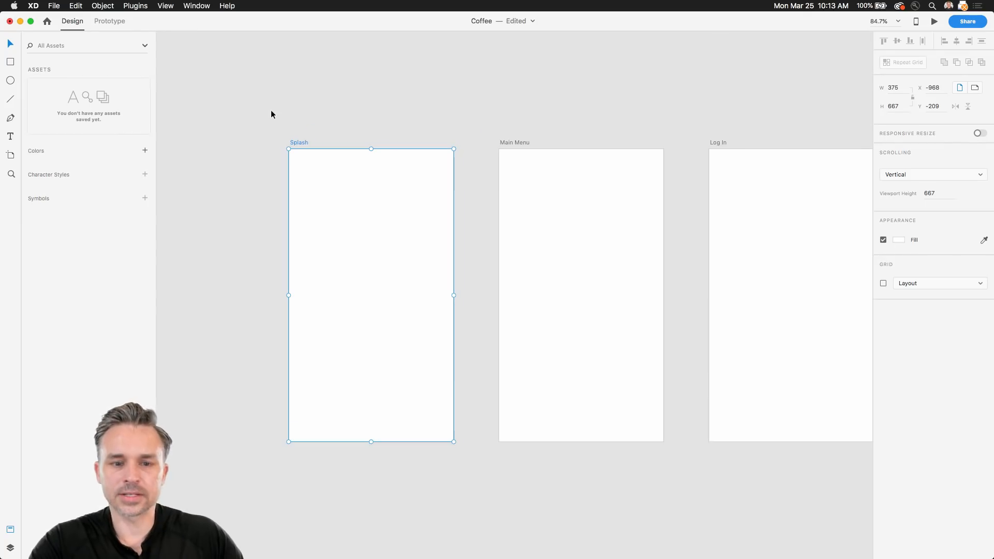
left_click(394, 112)
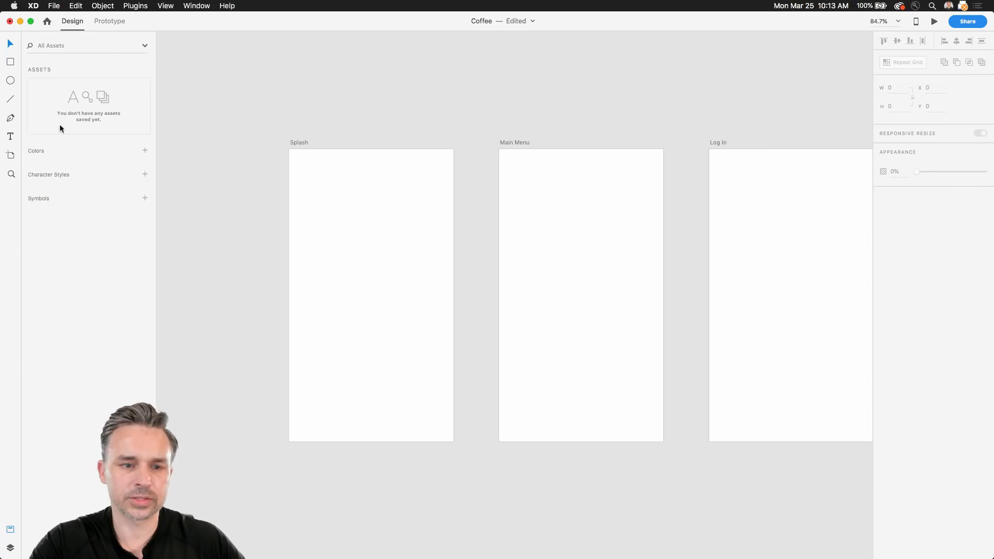
left_click(10, 136)
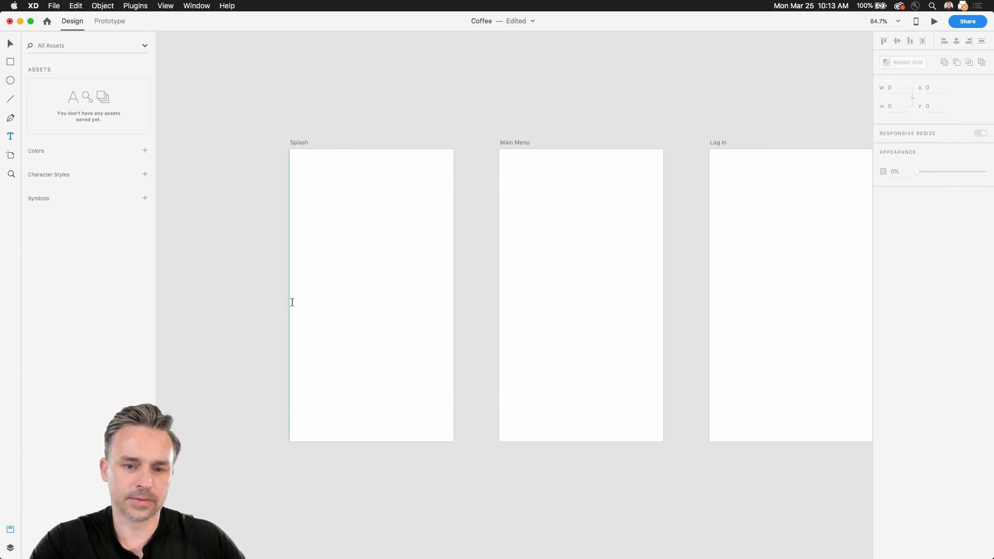
left_click(357, 271)
type("Logo")
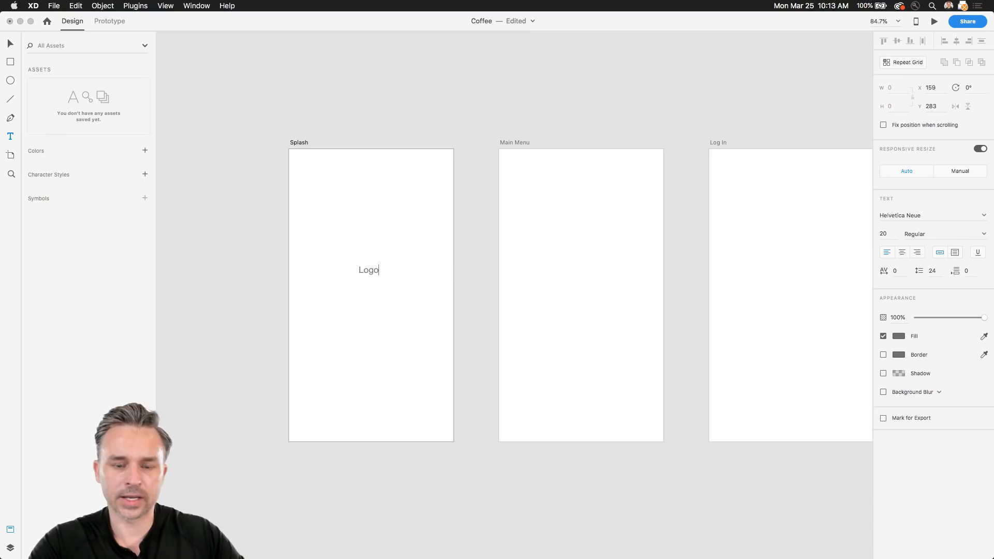
left_click(9, 44)
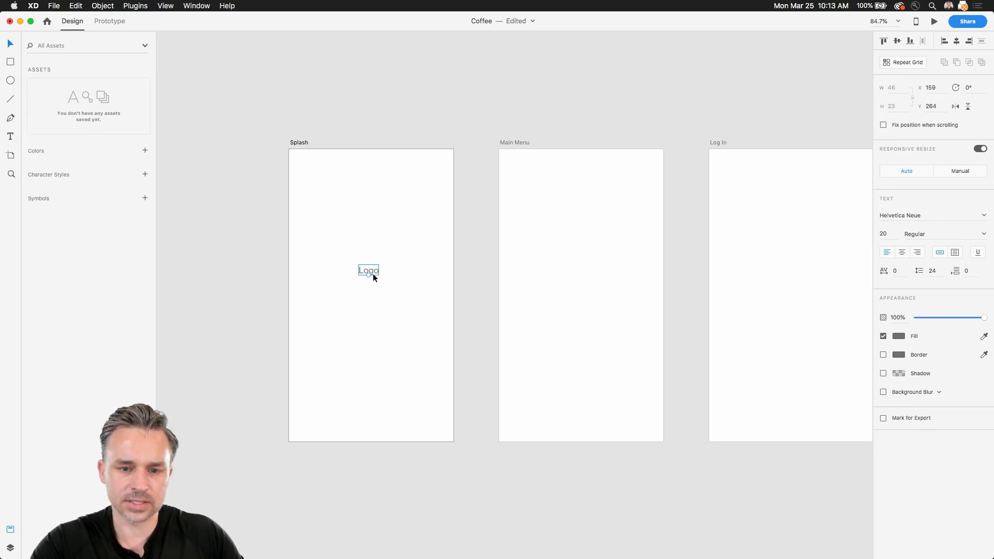
left_click_drag(368, 275, 574, 304)
Step: Copy the Logo text onto the Main Menu artboard, reword the copy as "Item 1" and reduce it to size 39
scroll(504, 162, "right", 5)
left_click_drag(471, 278, 435, 190)
double_click(435, 191)
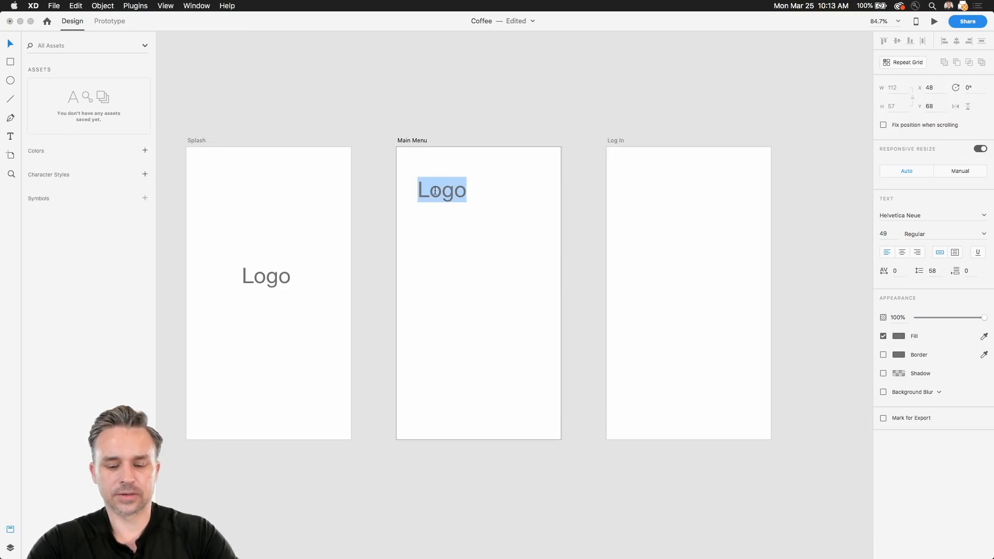
type("Item 1")
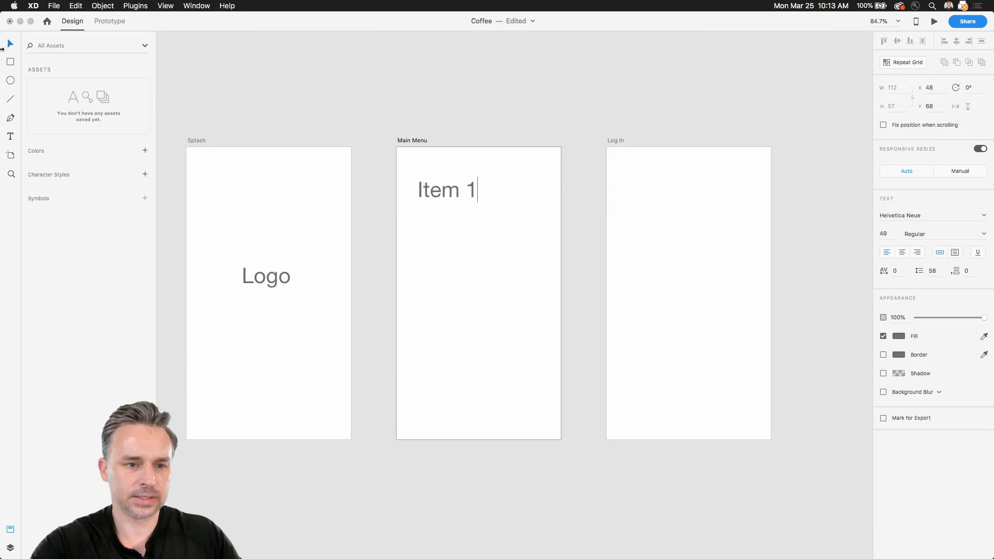
key("Escape")
left_click_drag(447, 203, 424, 218)
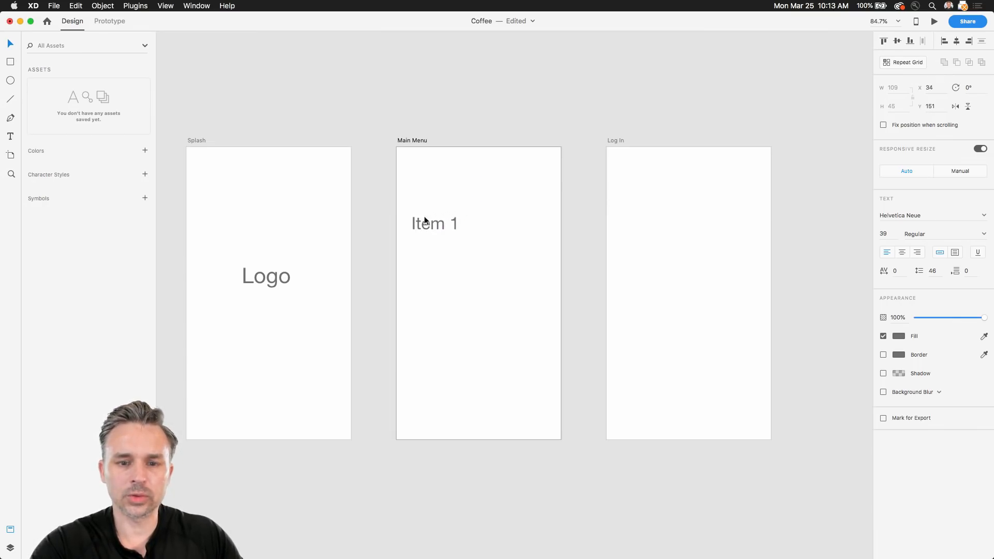
Step: Rename the Main Menu artboard as "Main Menu - Get me excited as a user!"
double_click(410, 138)
left_click(427, 140)
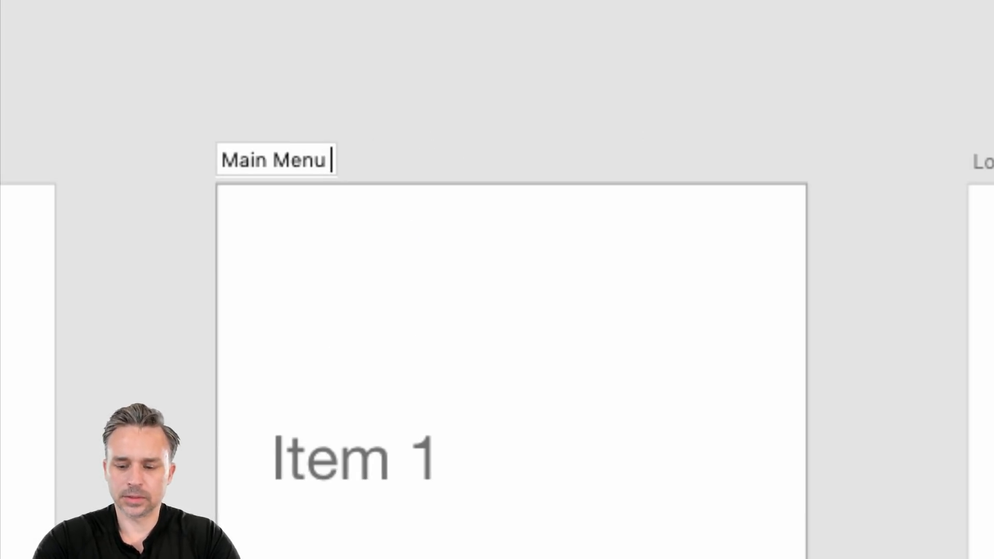
type("- Get me")
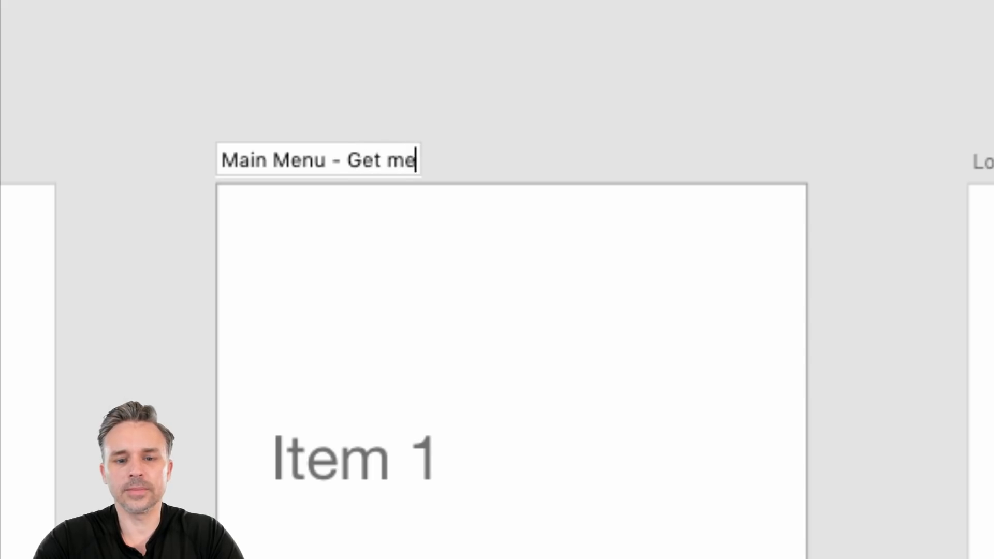
type(" excited s")
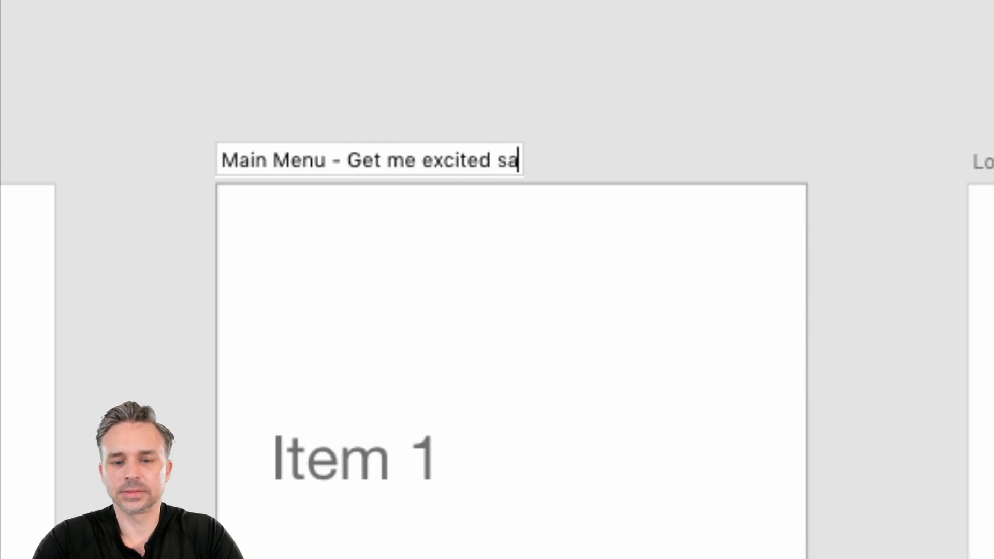
key("BackSpace")
type("as a user")
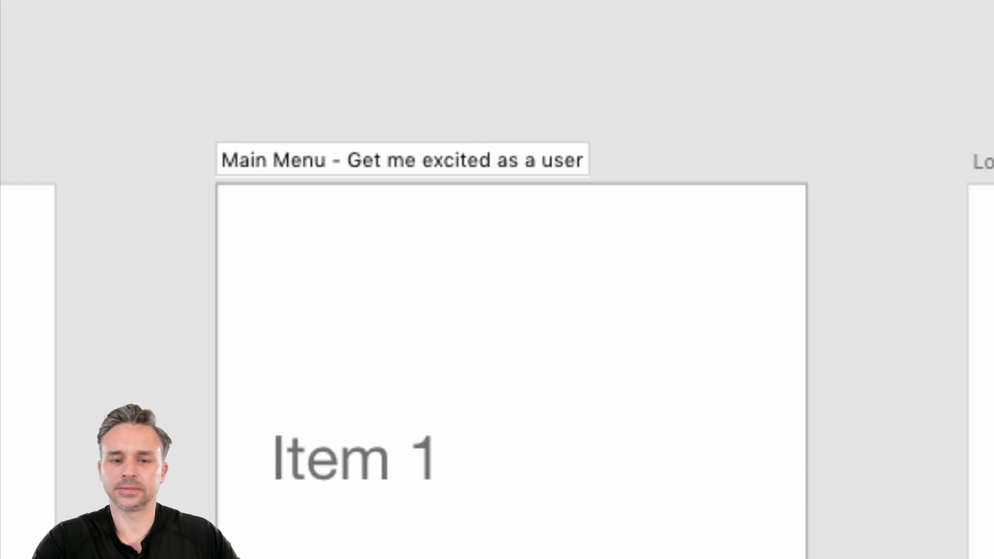
type("!")
key("Return")
left_click(362, 109)
Step: Reduce the Item 1 text to size 27 and move it up near the top of its artboard
scroll(406, 365, "down", 5)
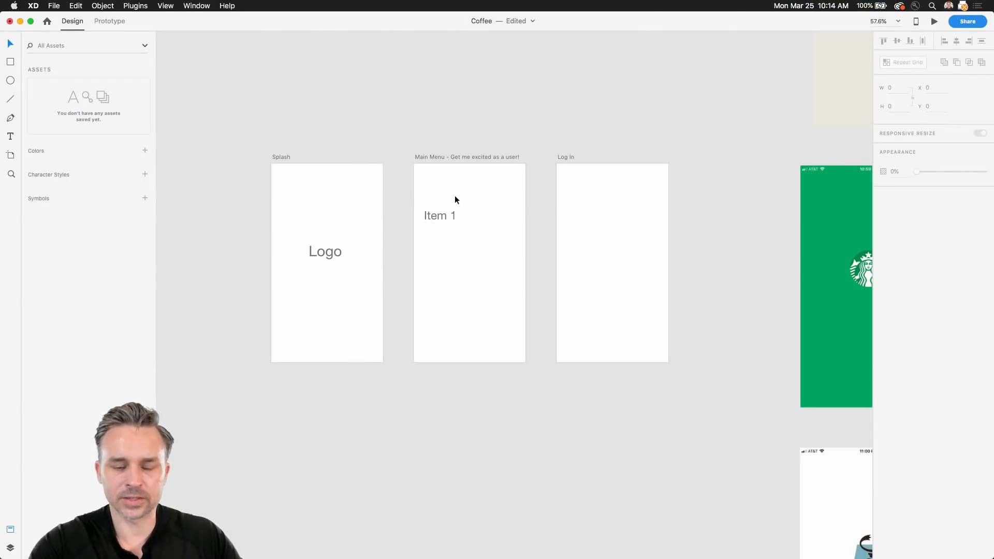
scroll(454, 200, "up", 5)
left_click_drag(417, 244, 417, 171)
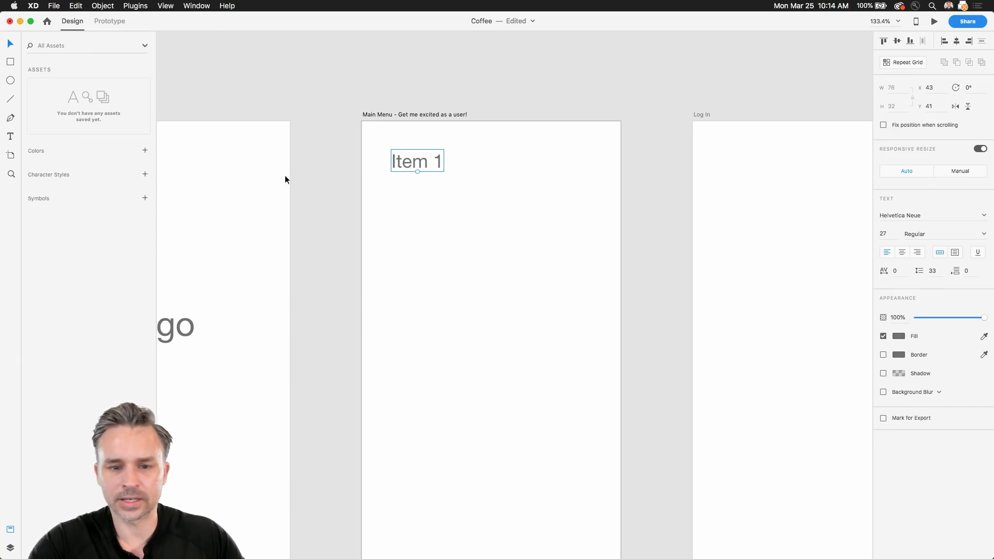
Step: Change the Item 1 text to "Amazing Coffee", reduce it to size 23 and place it at X 25, Y 50
double_click(407, 162)
type("A")
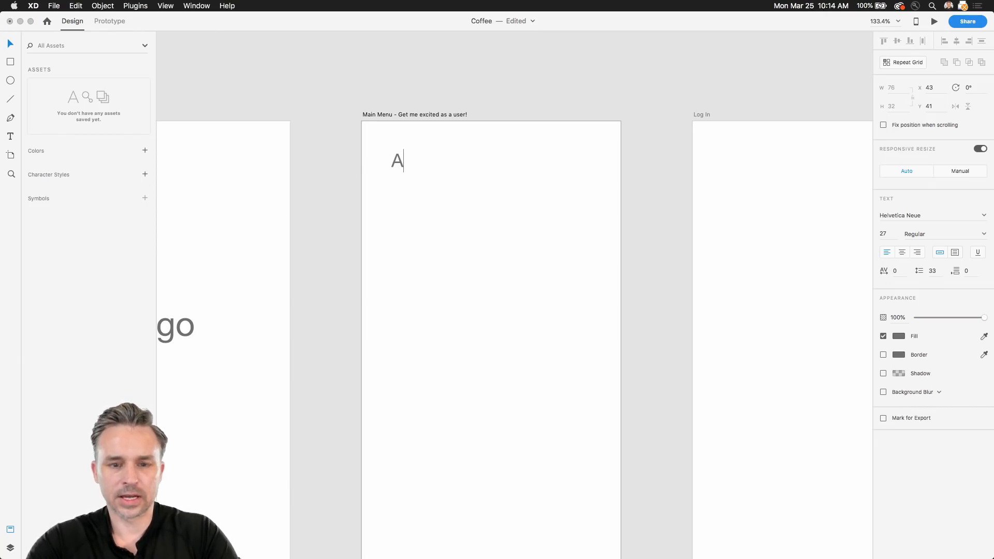
type("mazing Cofee")
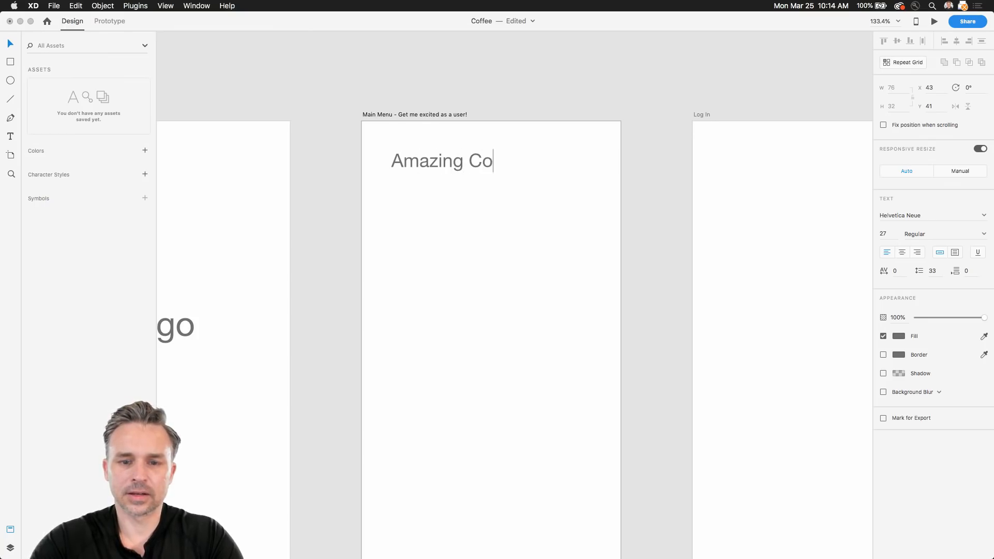
key("BackSpace")
key("BackSpace")
type("fee")
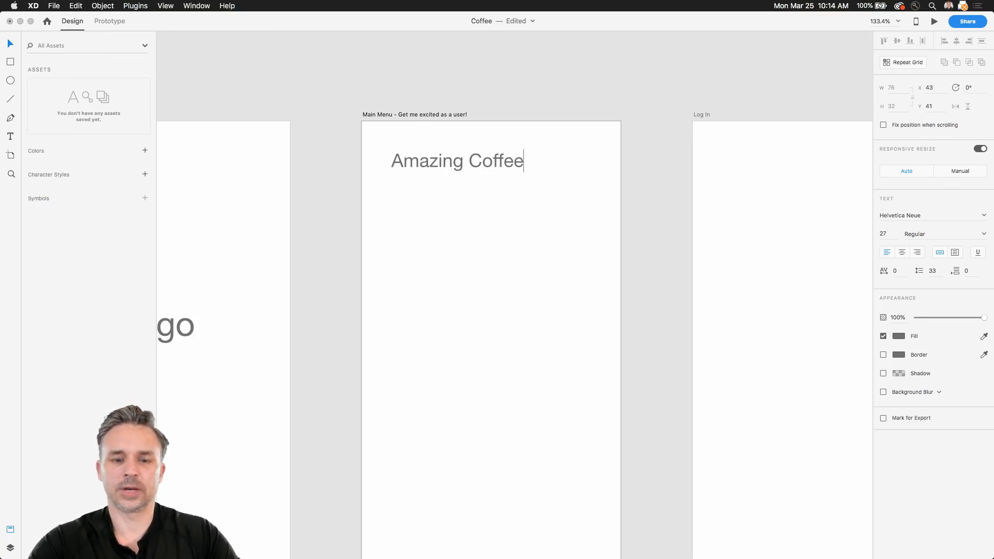
key("Escape")
mouse_move(420, 164)
left_mouse_down()
mouse_move(400, 156)
mouse_move(442, 161)
mouse_move(402, 169)
left_mouse_up()
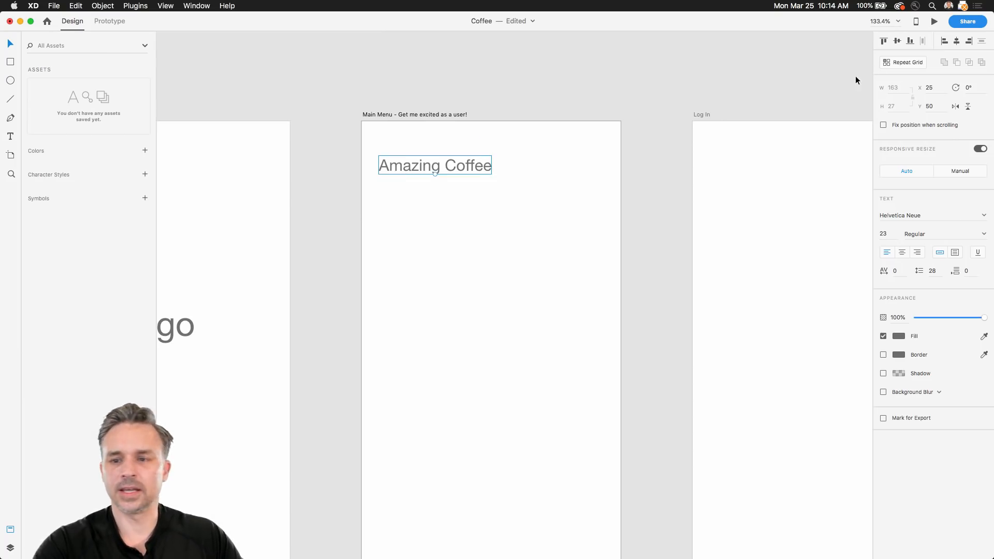
Step: Draw a rectangle across the Main Menu artboard below the Amazing Coffee text and size it to 375 by 117
left_click(11, 63)
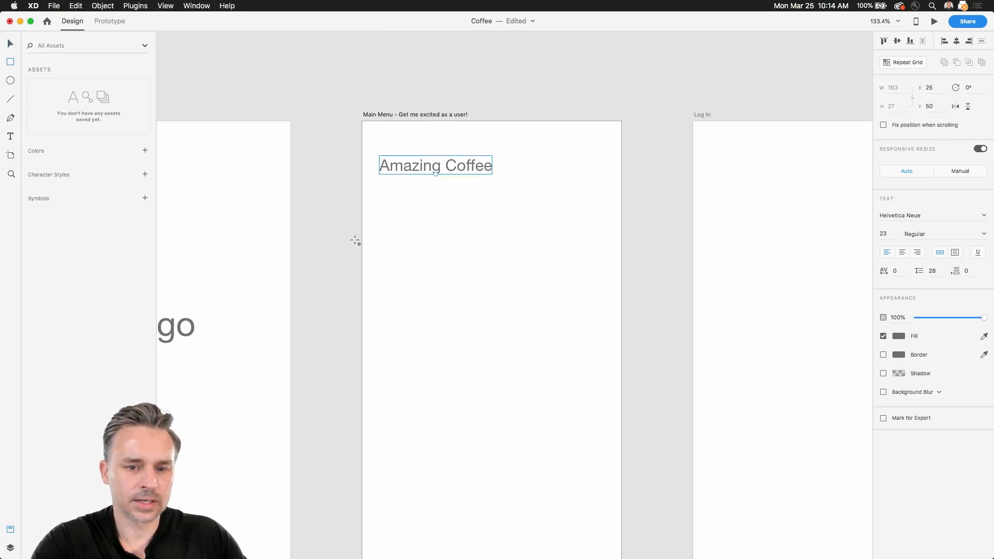
mouse_move(363, 202)
left_mouse_down()
mouse_move(556, 264)
mouse_move(636, 316)
left_mouse_up()
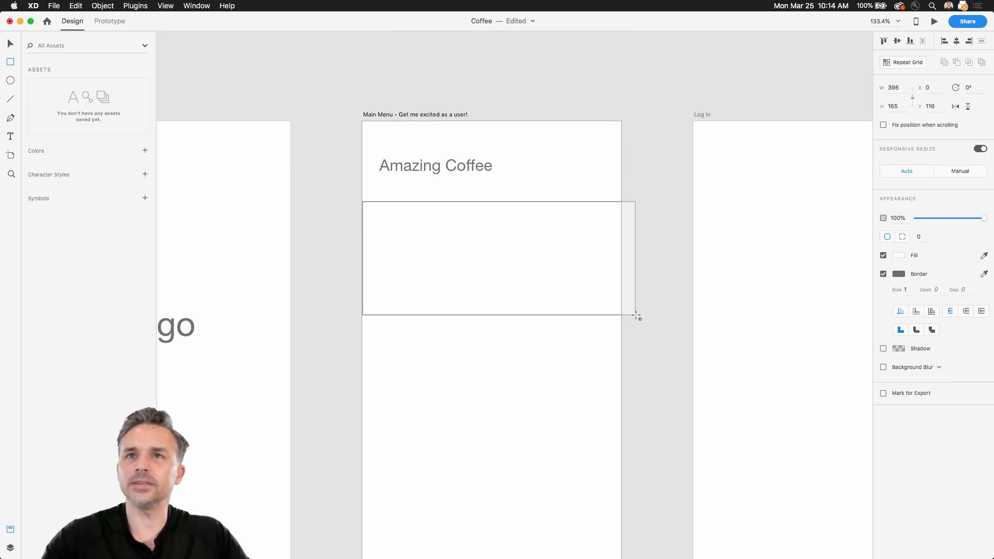
left_click_drag(637, 316, 636, 314)
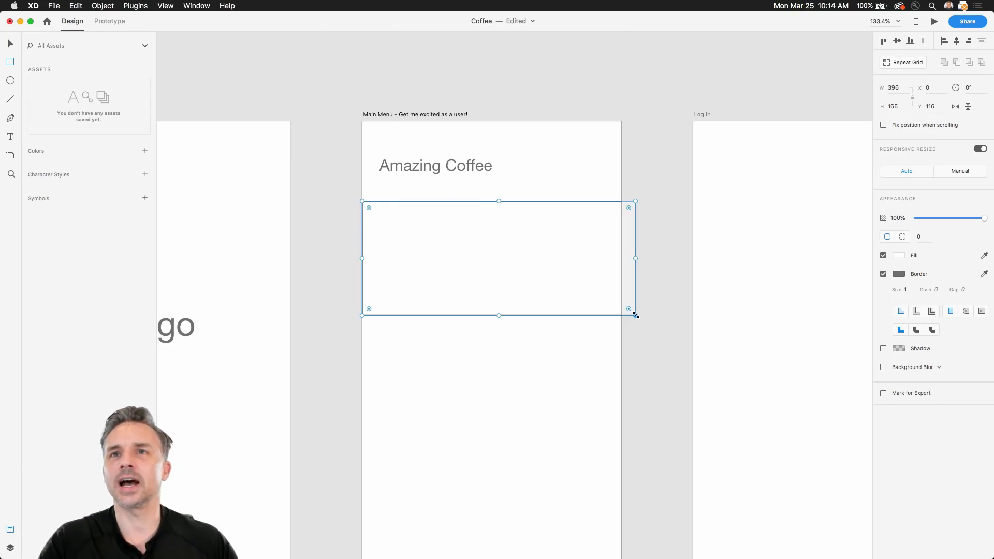
key("v")
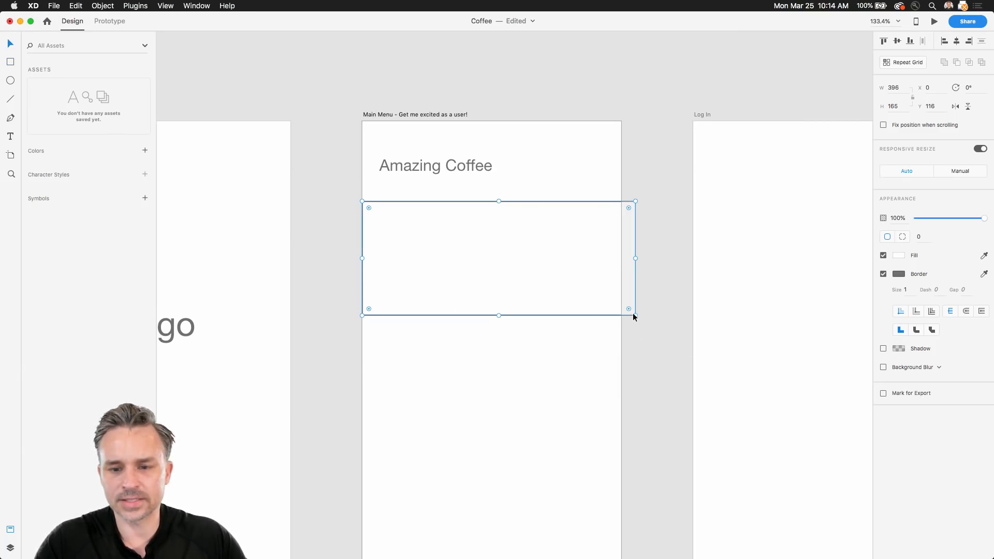
left_click_drag(635, 315, 619, 291)
mouse_move(357, 288)
left_mouse_down()
mouse_move(371, 279)
mouse_move(361, 282)
left_mouse_up()
Step: Move the rectangle to the artboard's upper edge behind the Amazing Coffee text and centre the text vertically in it
left_click_drag(431, 252, 436, 173)
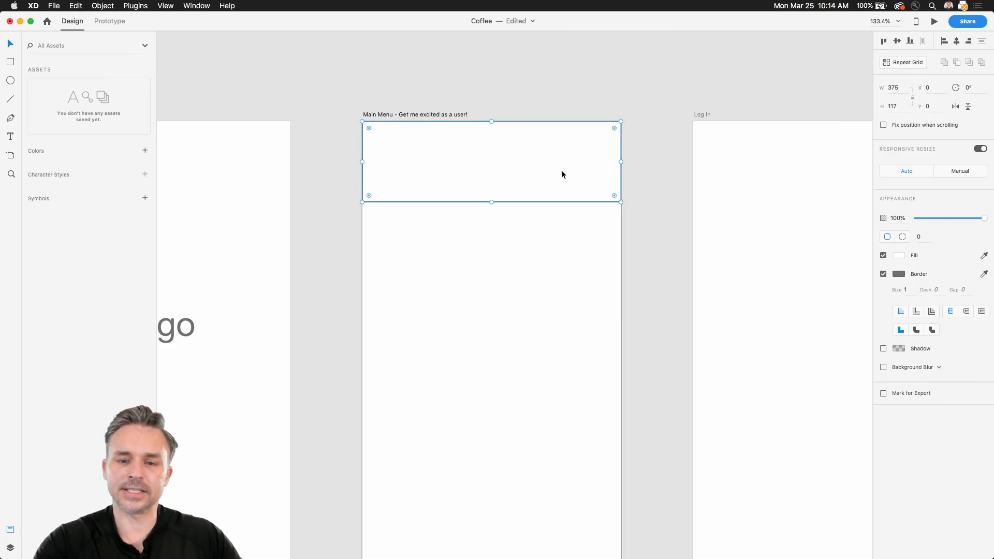
type("Amazing Coffee")
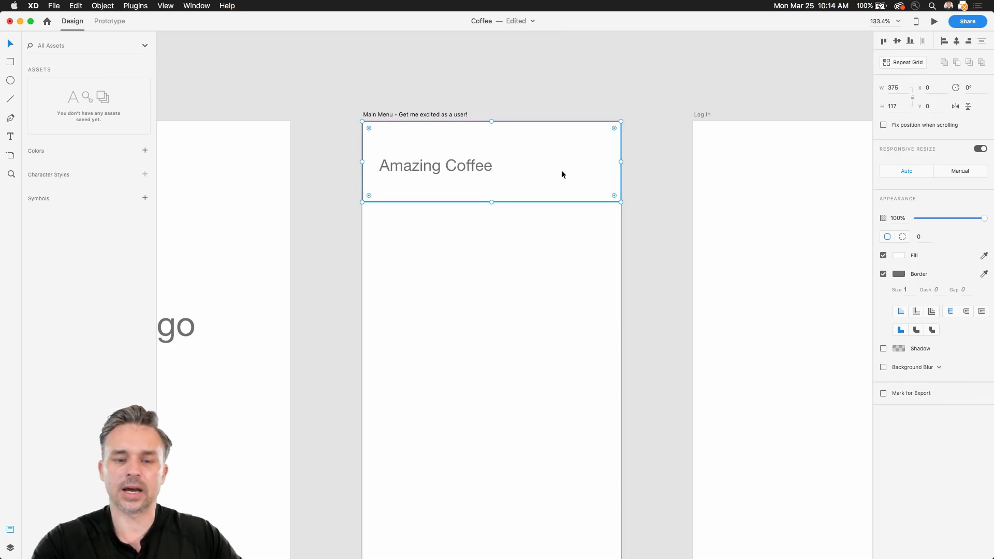
left_click_drag(399, 173, 397, 166)
Step: Remove the rectangle's border and fill it with dark red
left_click(532, 176)
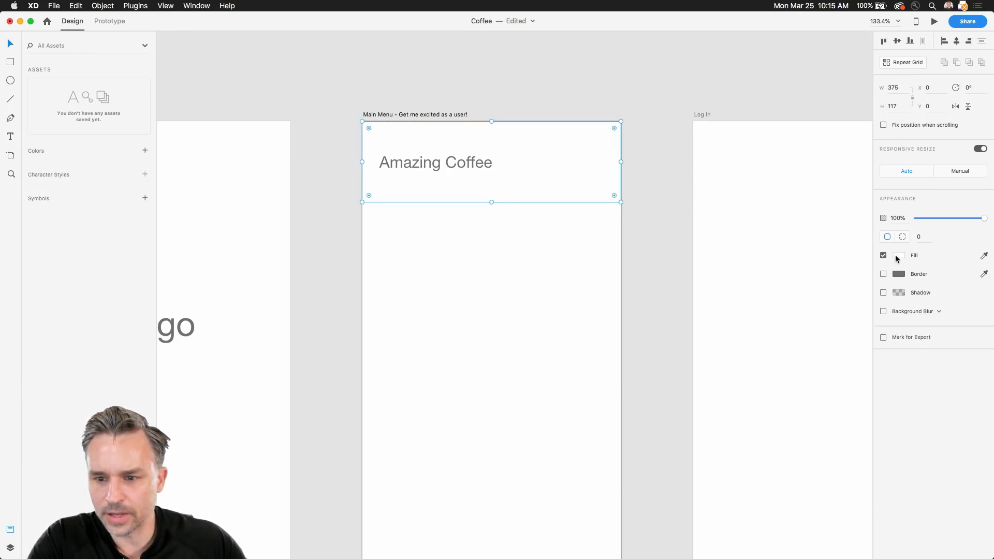
left_click(897, 256)
left_click_drag(816, 206, 818, 235)
Step: Change the fill colour of the Amazing Coffee text to white
left_click(419, 157)
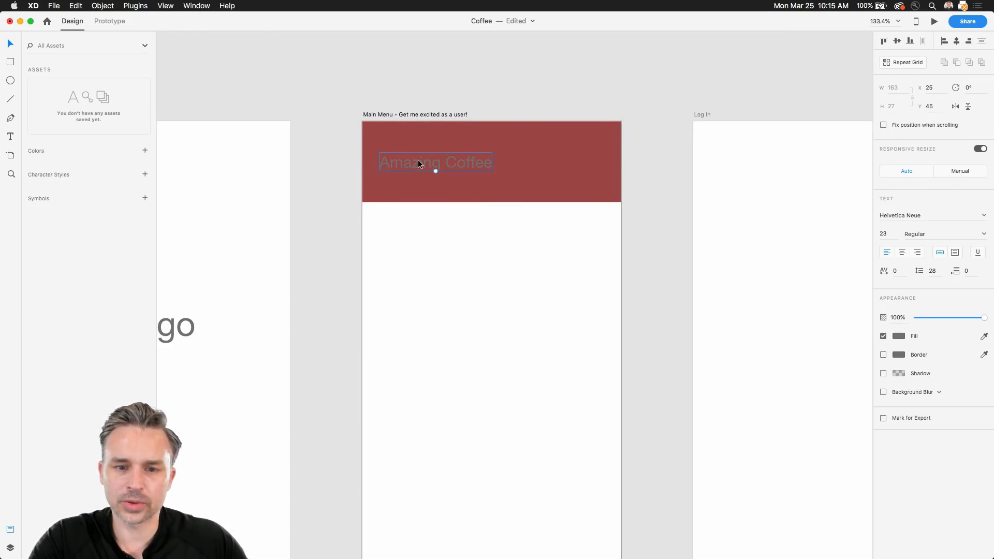
left_click(899, 336)
left_click_drag(827, 318, 266, 105)
left_click(266, 105)
Step: Reduce the height of the dark red rectangle from below and recentre the Amazing Coffee text vertically in it
left_click_drag(377, 250, 533, 89)
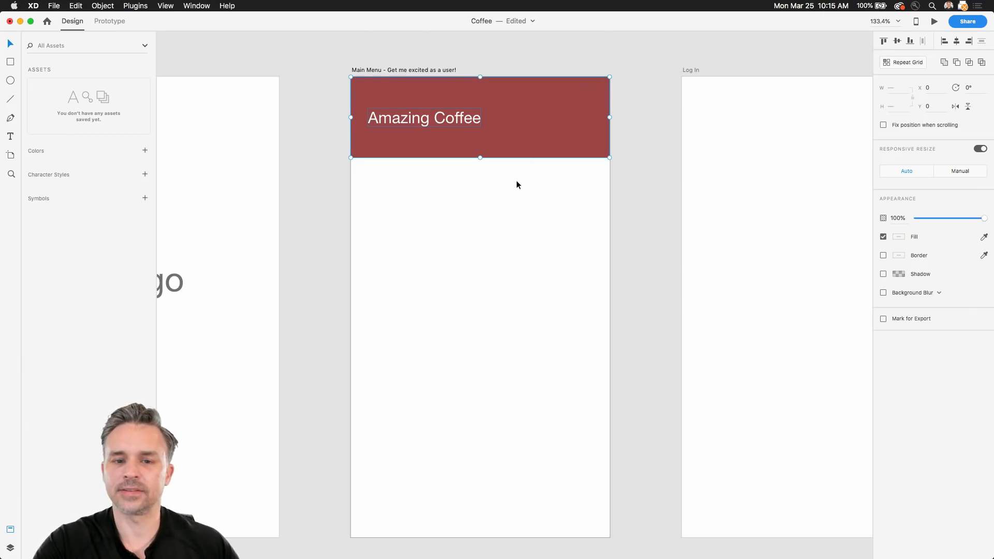
left_click(473, 184)
left_click(474, 149)
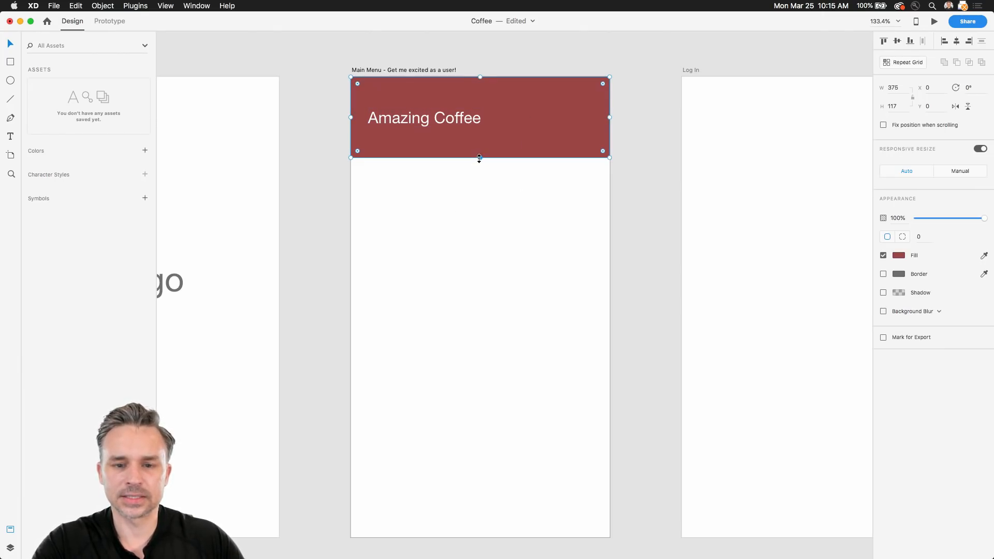
left_click_drag(479, 158, 480, 126)
left_click_drag(397, 118, 396, 104)
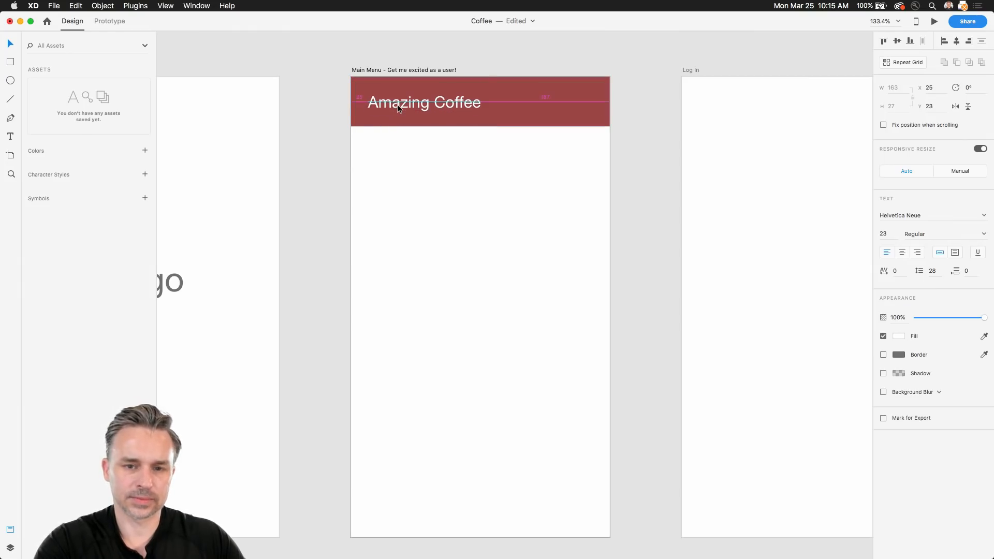
Step: Move the red rectangle and its text down to Y 84 and place a copy of the Splash Logo text above them
left_click(519, 108, "shift")
left_click_drag(520, 157, 523, 163)
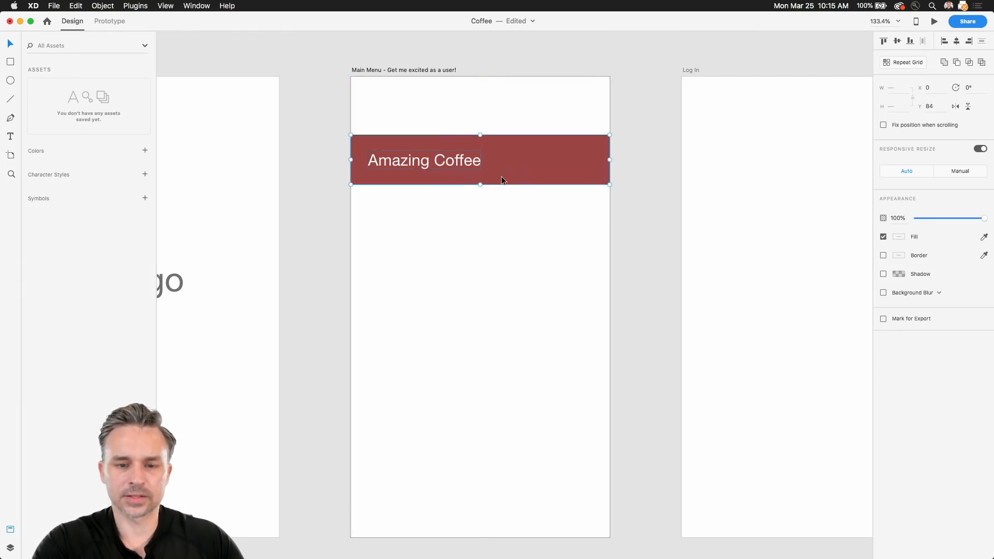
left_click(429, 161)
left_click_drag(166, 293, 538, 130)
left_click_drag(507, 285, 399, 117)
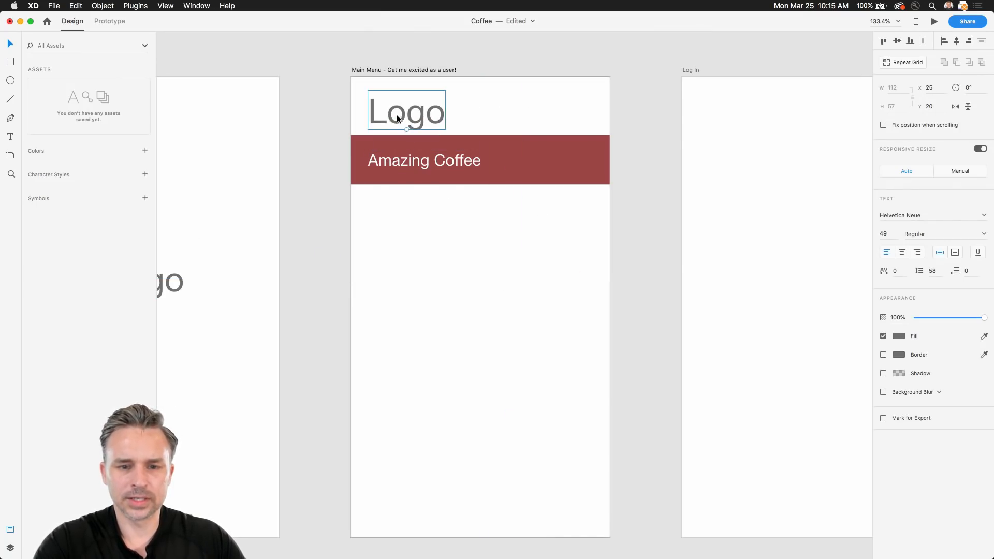
Step: Change the copied Logo text above the red rectangle to "Specialty Coffee"
double_click(392, 117)
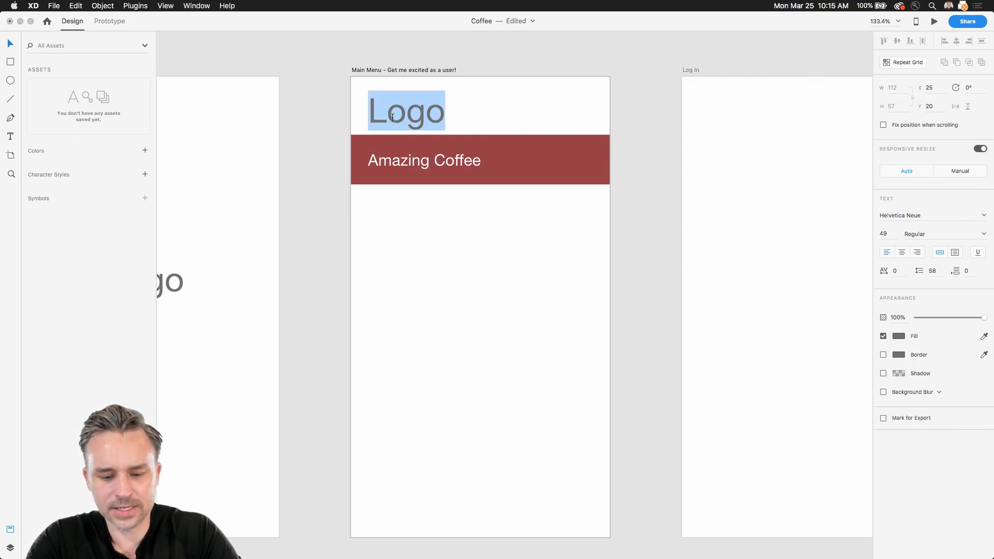
type("Spea")
key("BackSpace")
key("BackSpace")
type("ecialty Coffee")
left_click(9, 43)
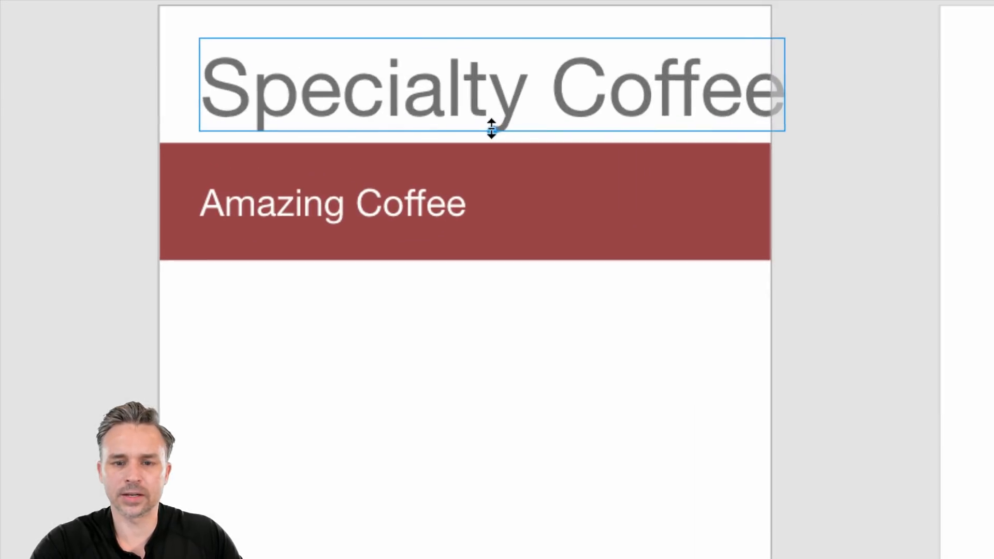
Step: Reduce the Specialty Coffee heading to size 24 and place it just above the red rectangle, lined up with the text at X 19
left_click_drag(492, 129, 492, 80)
left_click_drag(377, 73, 212, 109)
mouse_move(312, 129)
left_mouse_down()
mouse_move(310, 139)
mouse_move(313, 131)
left_mouse_up()
left_click_drag(244, 108, 255, 106)
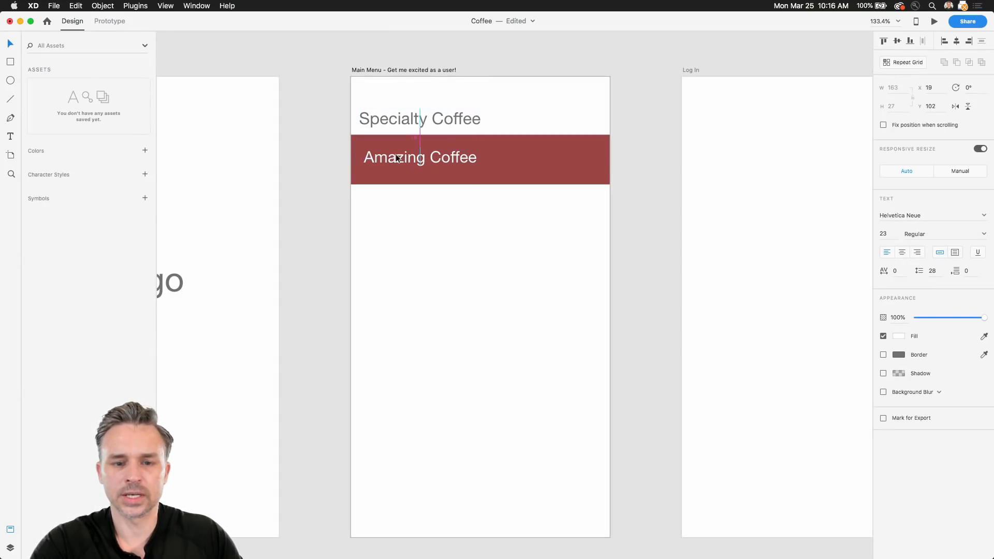
left_click_drag(374, 125, 382, 125)
Step: Reduce the Amazing Coffee text to size 18 and change its wording to "Specialty Coffee 1"
left_click(387, 160)
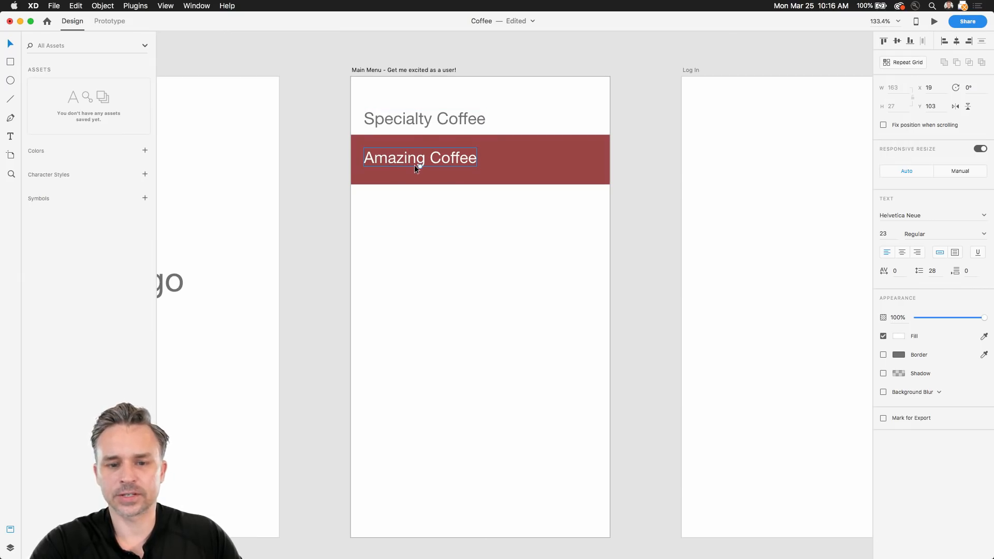
left_click_drag(419, 167, 391, 161)
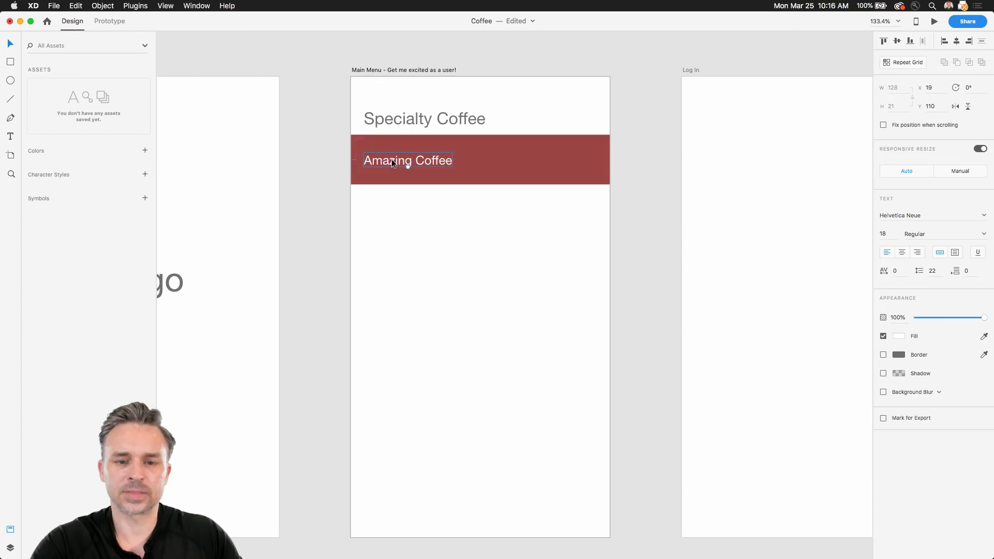
double_click(391, 160)
type("Speac")
key("BackSpace")
key("BackSpace")
type("cialty Cof")
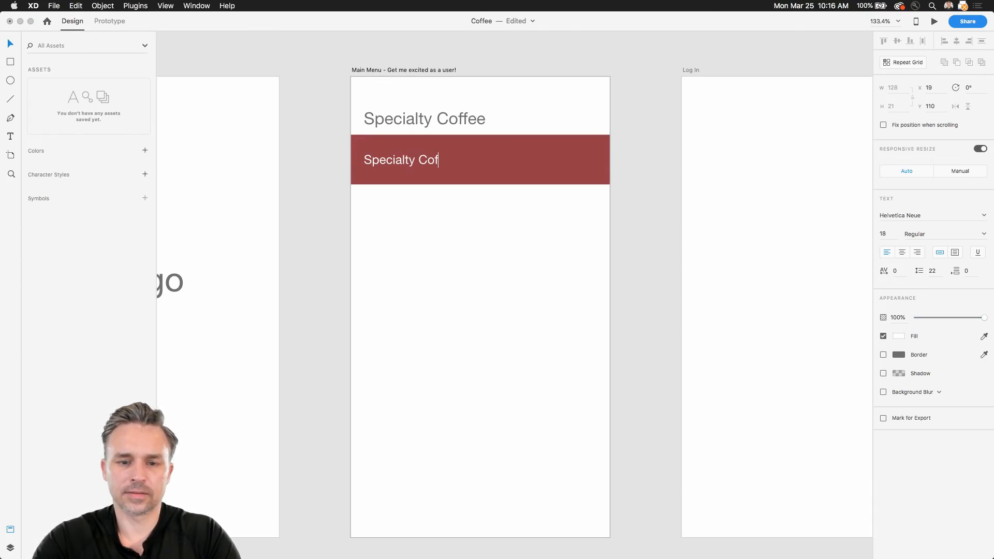
type("fee 1")
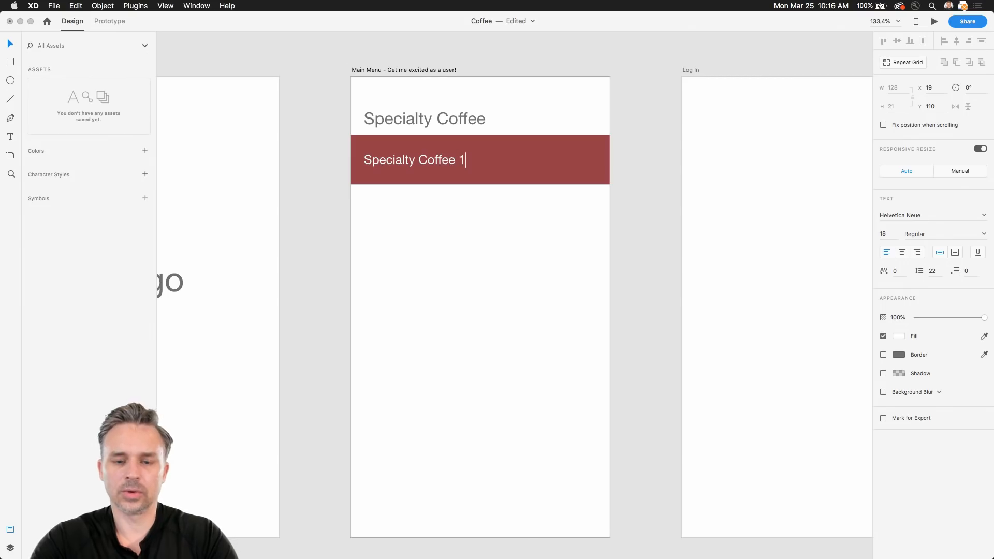
key("Escape")
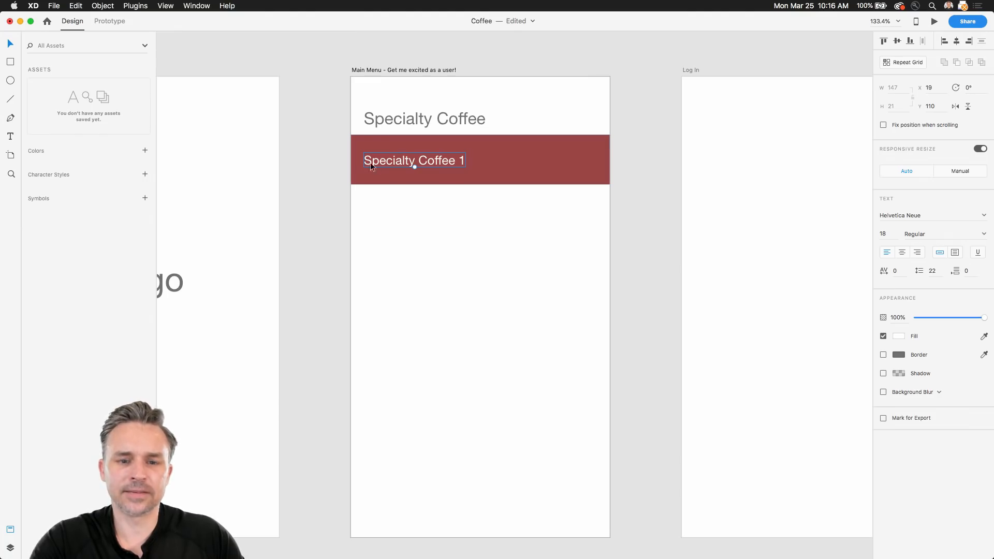
left_click_drag(375, 160, 378, 162)
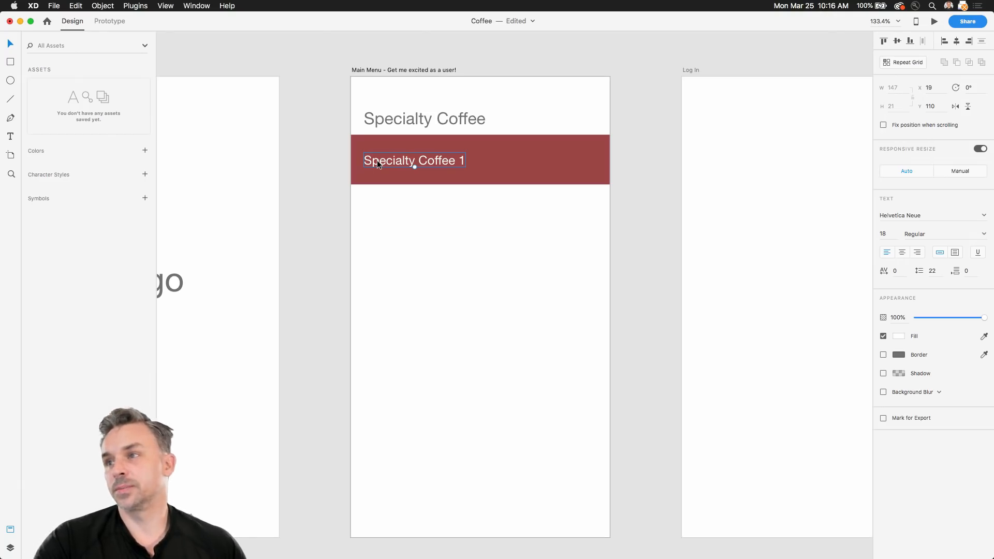
left_click(364, 216)
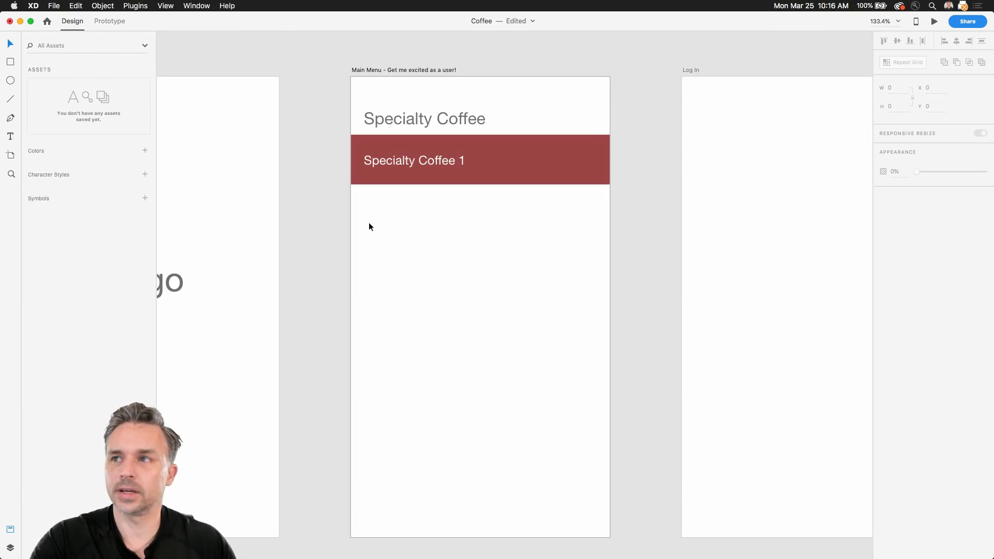
Step: Turn the red rectangle and its Specialty Coffee 1 text into a downward Repeat Grid and close the gaps between its rows
left_click_drag(502, 238, 395, 150)
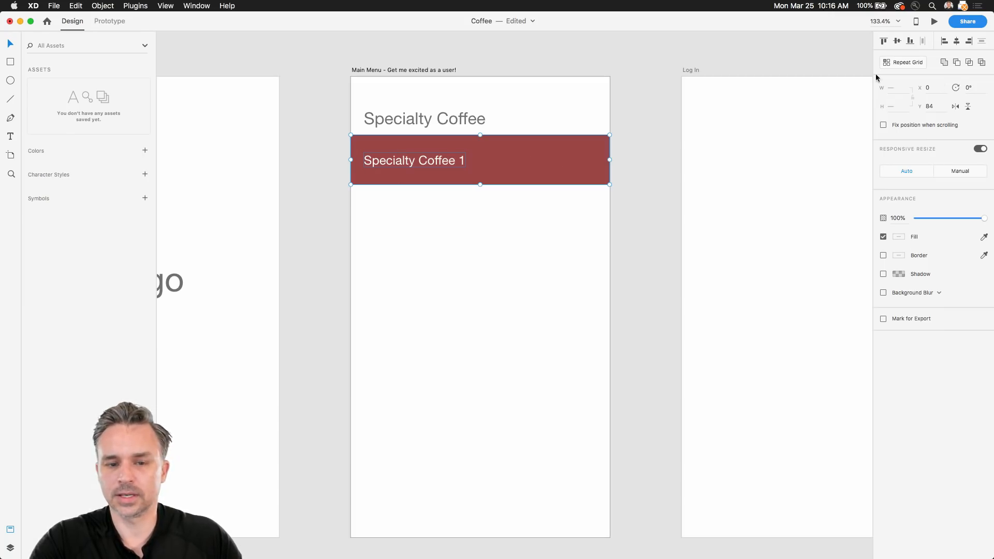
left_click(313, 118)
left_click_drag(512, 223, 425, 154)
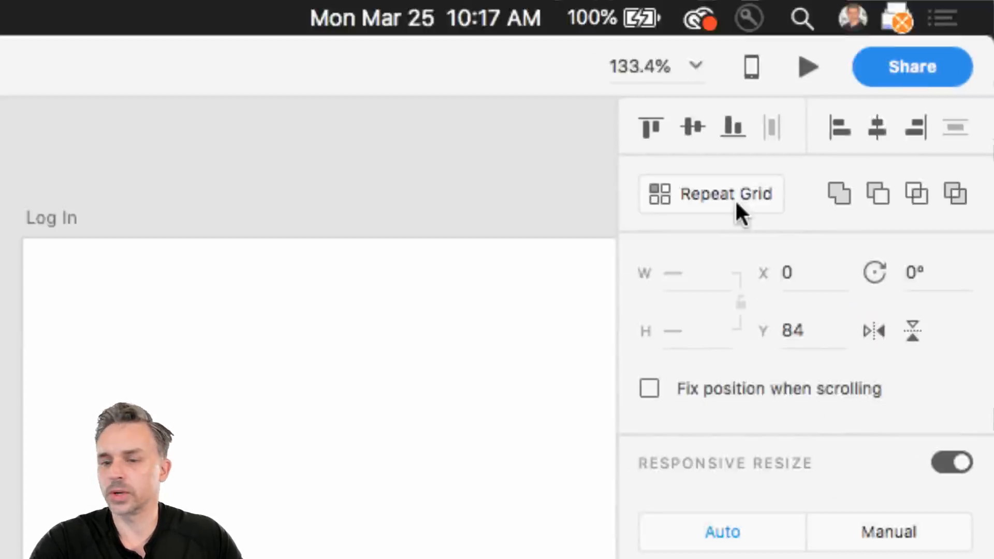
left_click(583, 210)
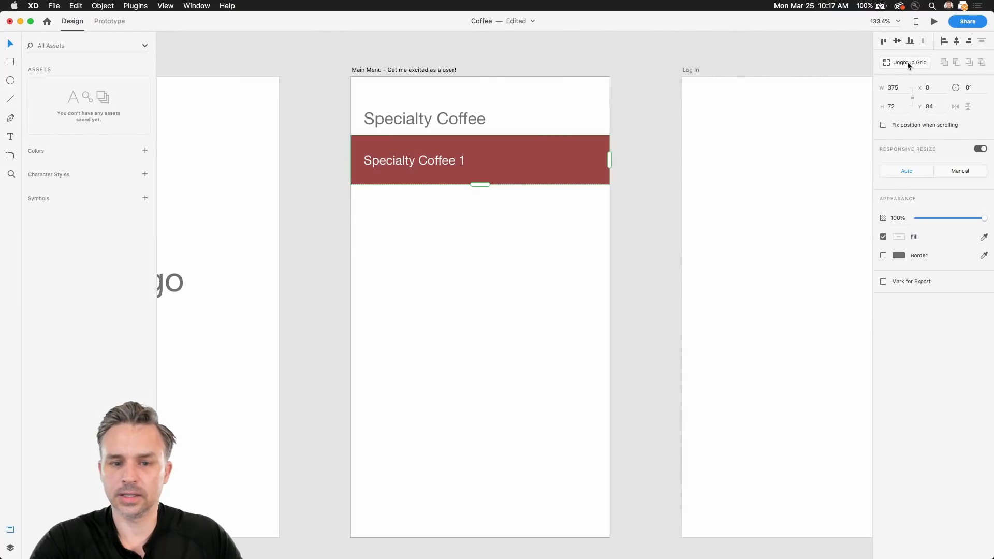
left_click_drag(478, 185, 455, 401)
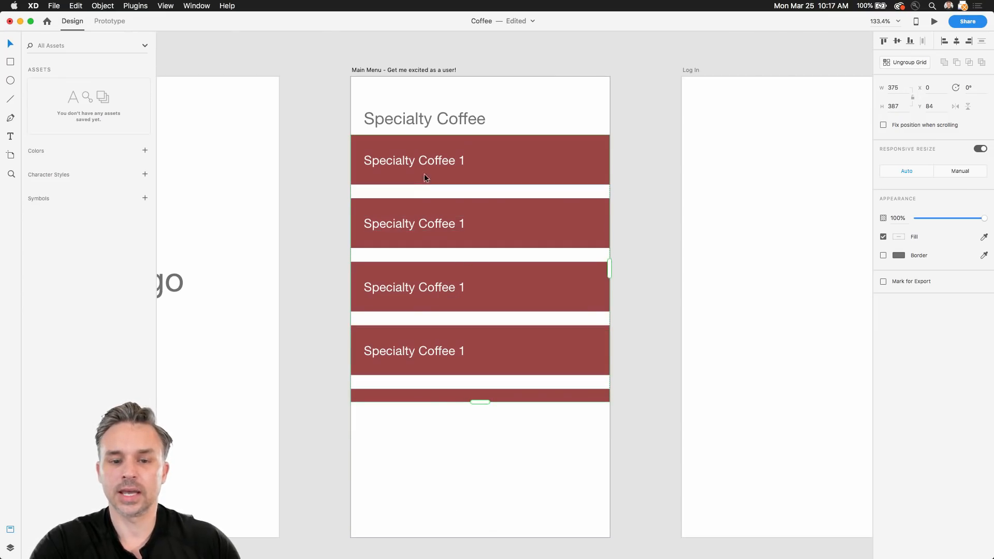
left_click_drag(419, 189, 419, 176)
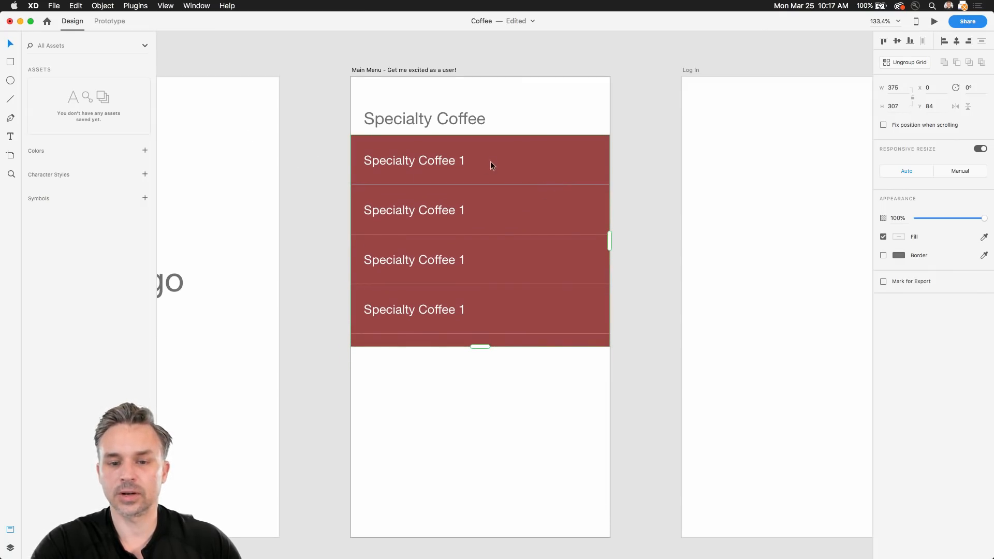
left_click(288, 182)
left_click(368, 164)
left_click_drag(369, 164, 438, 159)
key("super+z")
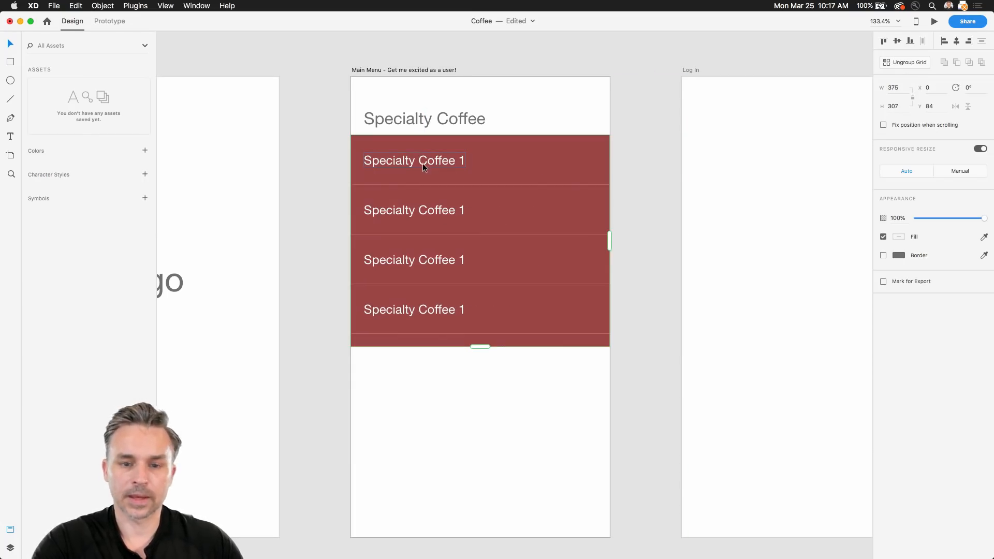
Step: Move the Specialty Coffee 1 text inside the repeat grid's first row to X 21
double_click(421, 162)
mouse_move(421, 162)
left_mouse_down()
mouse_move(480, 162)
mouse_move(423, 161)
left_mouse_up()
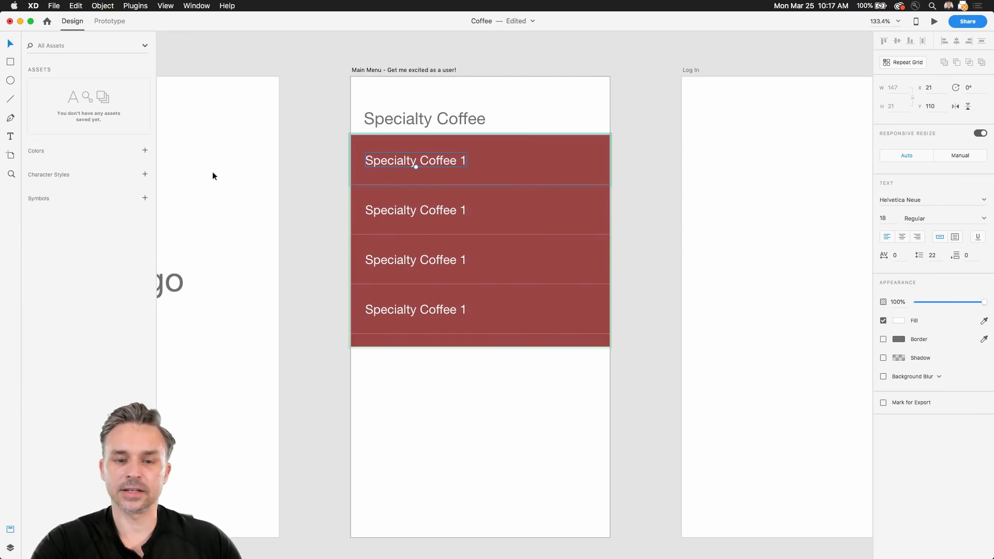
left_click(302, 161)
left_click_drag(489, 153, 556, 150)
key("super+z")
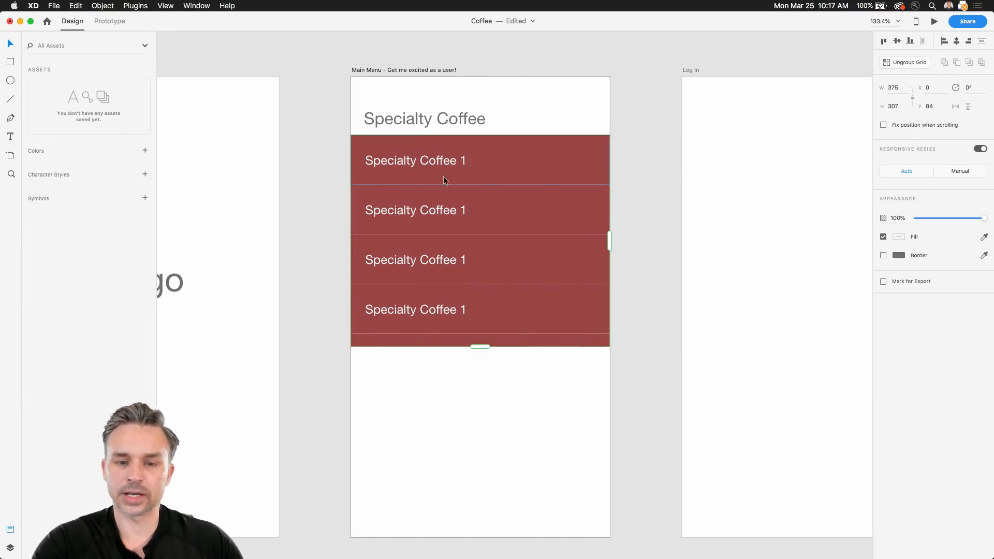
Step: Show the layers of the Main Menu artboard and expand Repeat Grid 1 to examine the items inside it
mouse_move(5, 557)
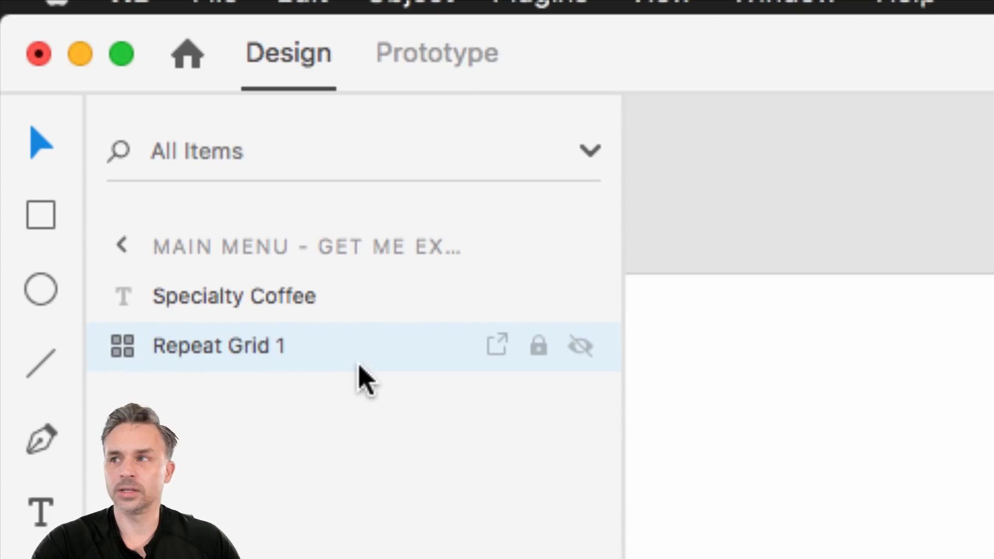
double_click(298, 354)
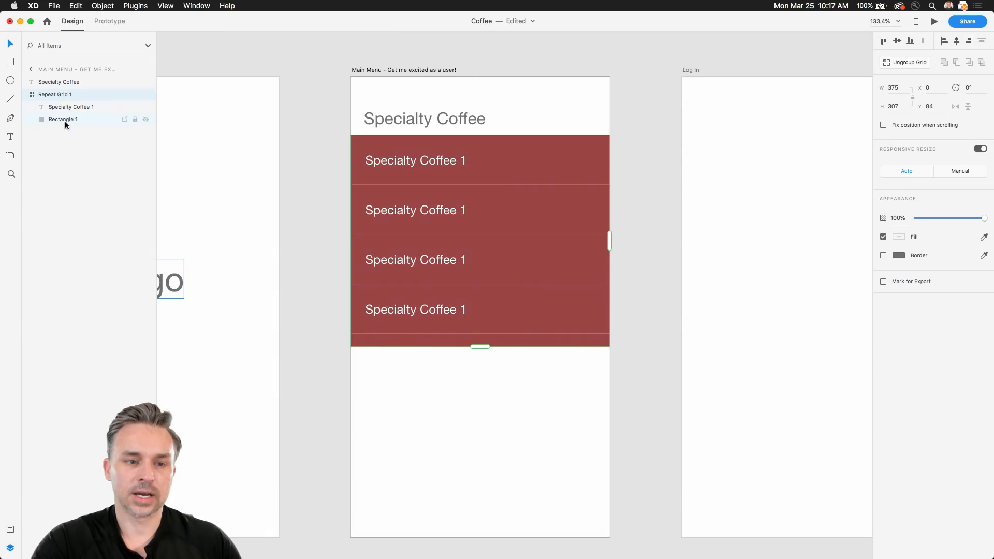
left_click(310, 98)
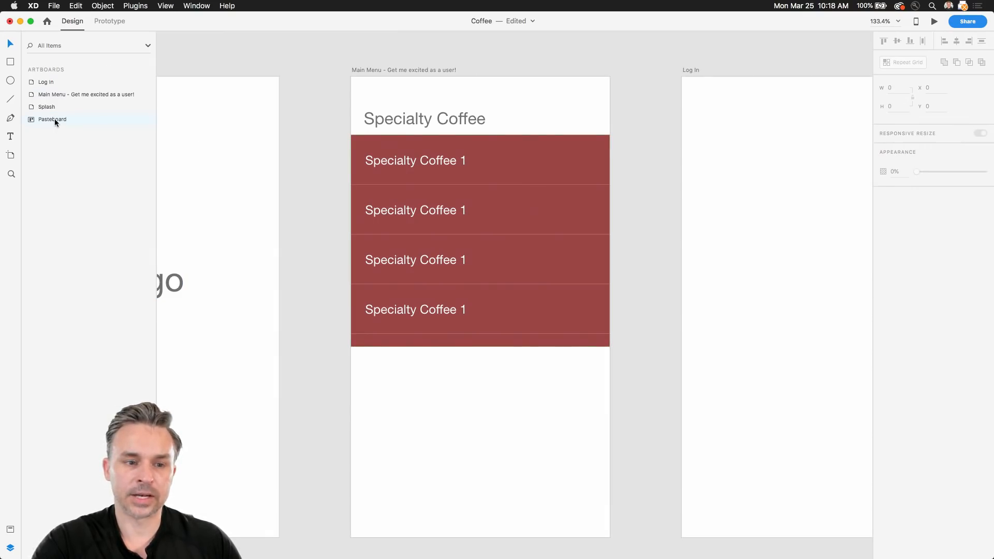
left_click(387, 121)
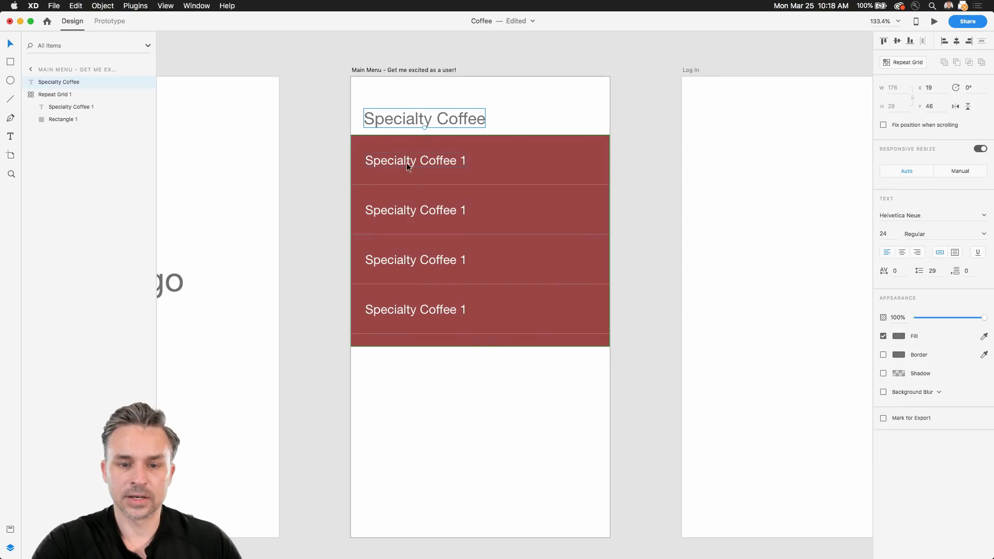
Step: Reduce the height of the rectangle inside the repeat grid from below and recentre its text vertically
left_click(486, 161)
double_click(507, 160)
mouse_move(70, 120)
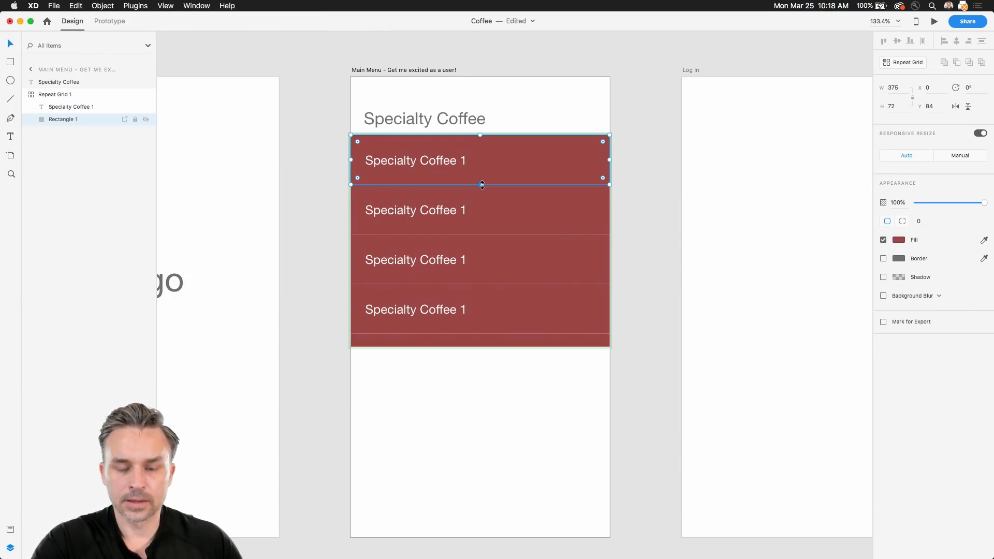
left_click_drag(482, 185, 482, 169)
left_click_drag(416, 160, 409, 154)
left_click(324, 171)
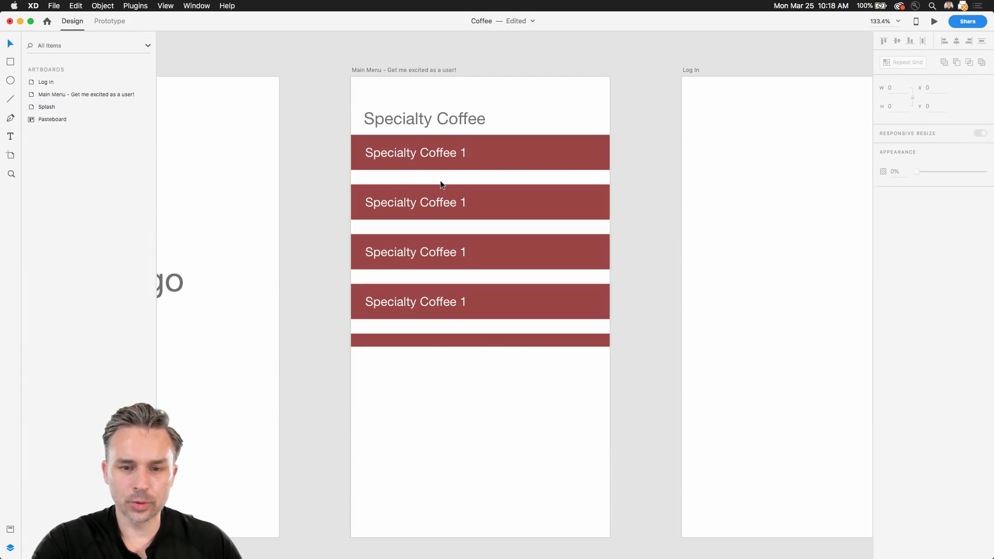
Step: Close the gaps between the repeat grid's rows and extend the grid to five full rows, about 253 high
left_click(512, 158)
left_click_drag(517, 175, 516, 167)
left_click(486, 337)
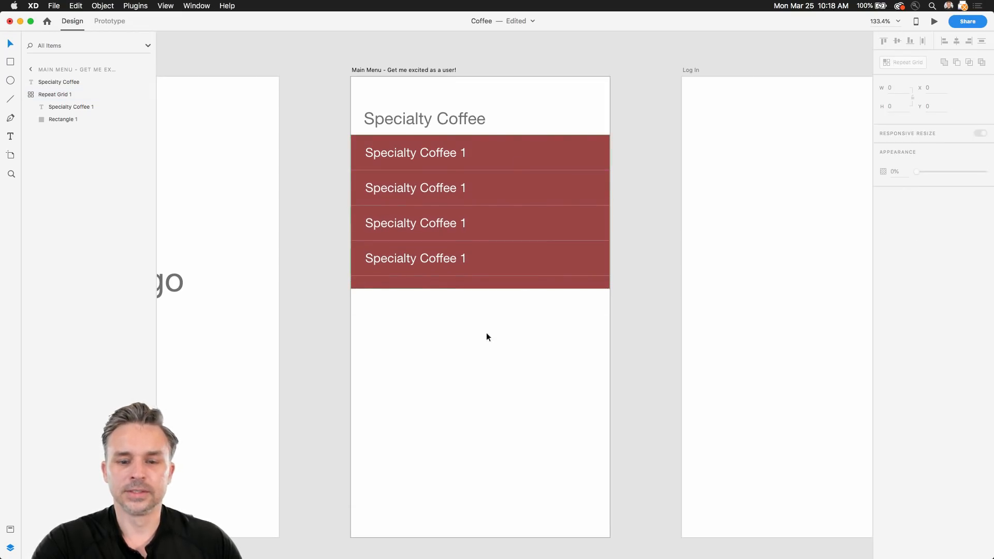
left_click(471, 280)
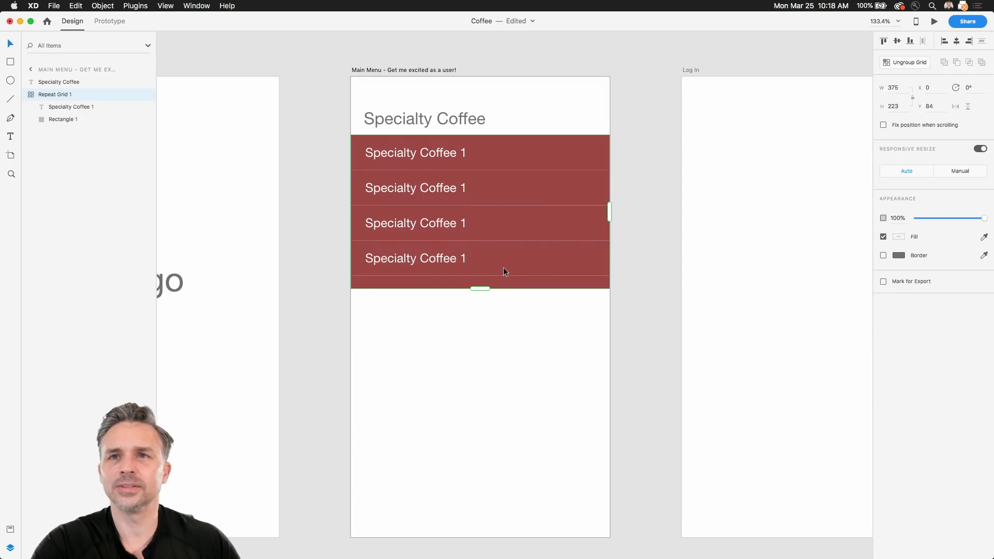
left_click_drag(477, 286, 482, 309)
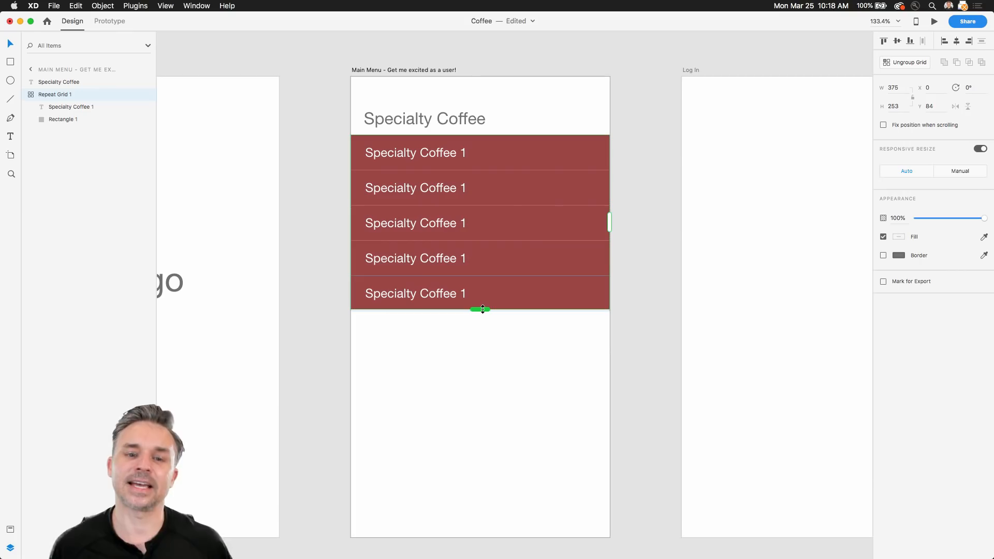
Step: Change the heading above the repeat grid to "Specialty Drinks"
left_click(415, 119)
double_click(458, 118)
double_click(459, 118)
type("Drinks")
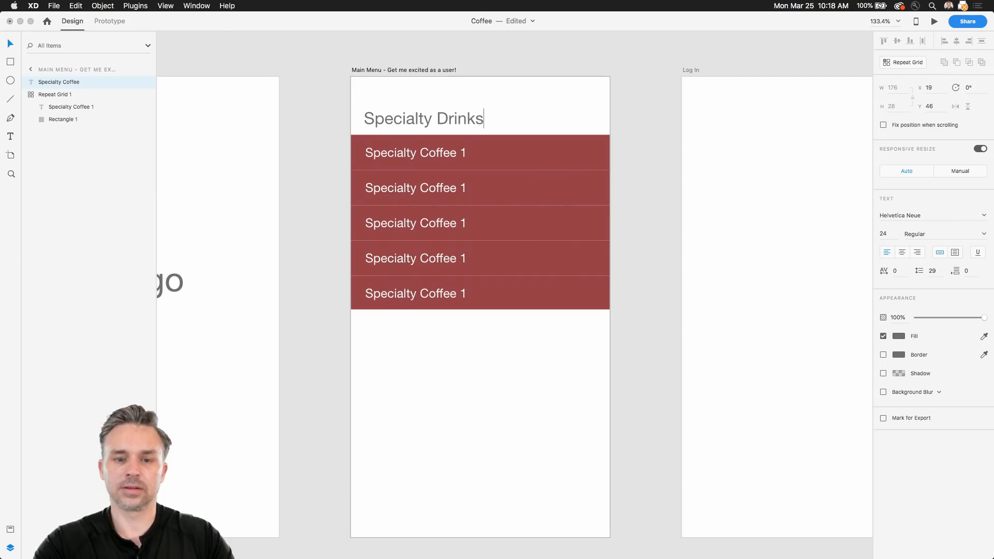
left_click(310, 110)
Step: Place a copy of the Specialty Drinks heading and its grid below the original at Y 376 and change the copied heading to "Coffee"
left_click_drag(315, 111, 616, 331)
left_click_drag(429, 201, 433, 423)
left_click(335, 319)
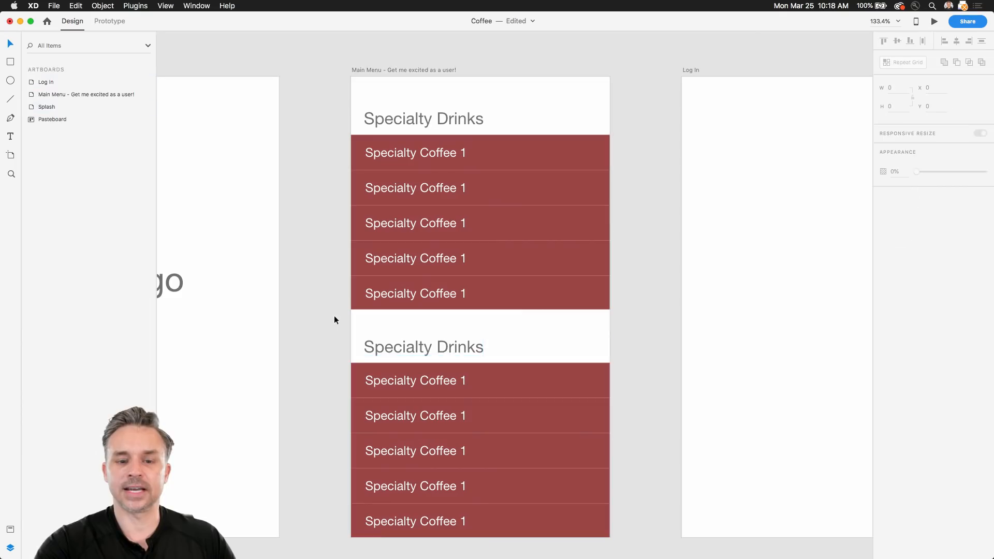
double_click(370, 348)
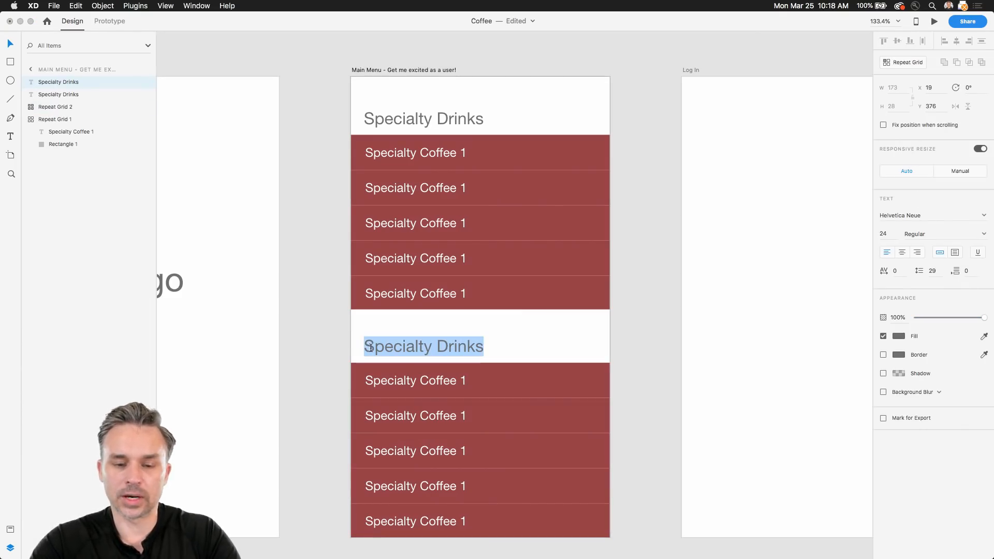
type("Coffee")
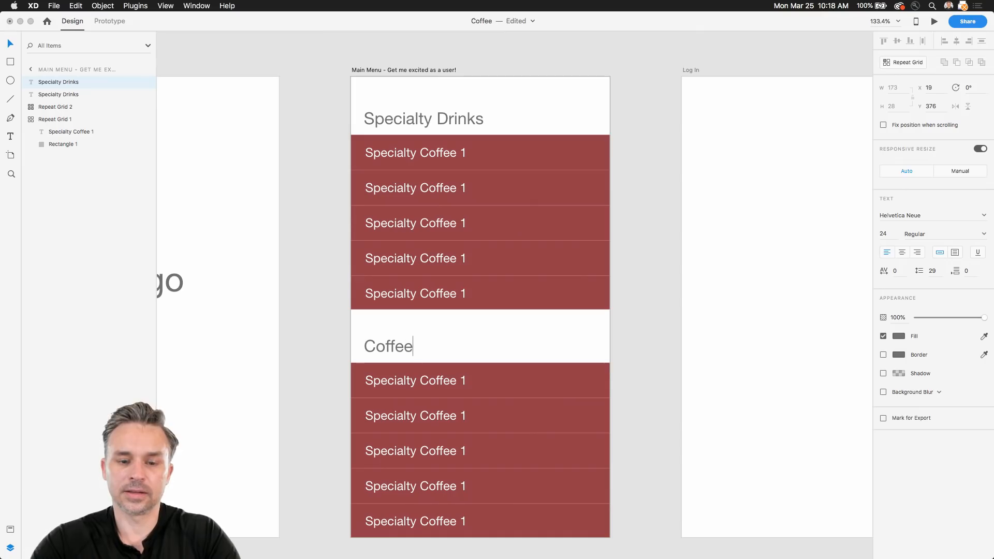
key("Escape")
Step: Place a copy of the Coffee heading and its grid below the artboard and change the copied heading to "Tea"
left_click_drag(284, 350, 257, 122)
left_click_drag(303, 109, 599, 310)
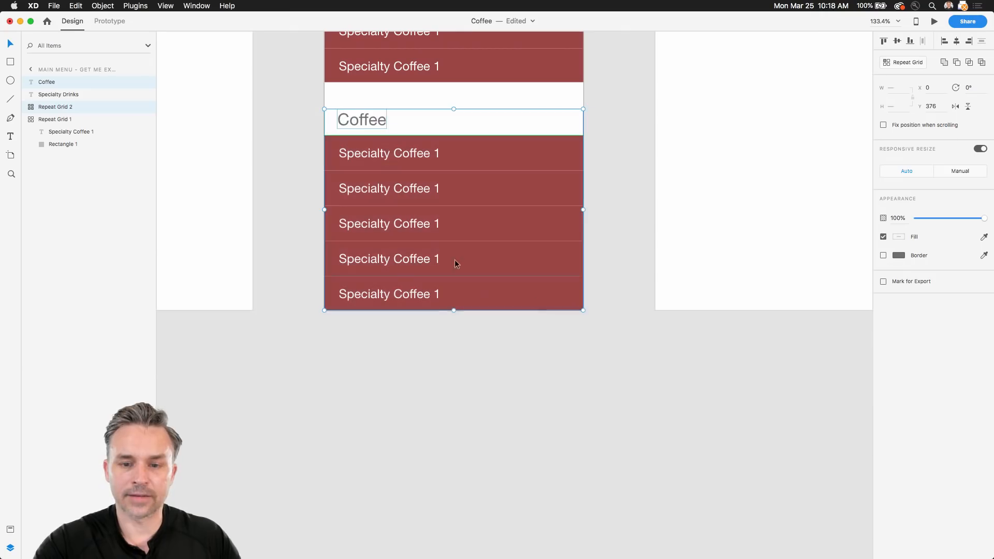
left_click_drag(460, 222, 451, 444, "alt")
double_click(351, 346)
type("Tea")
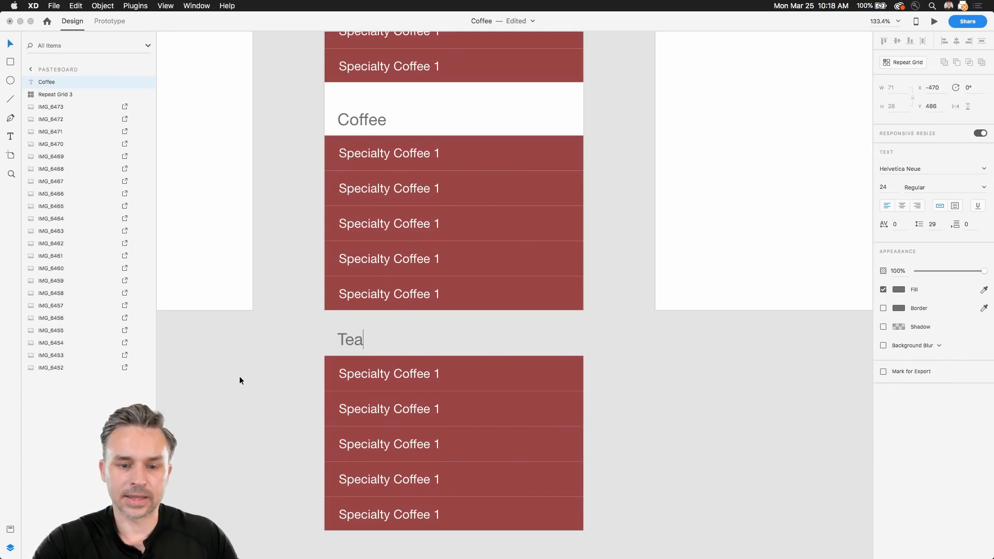
key("Escape")
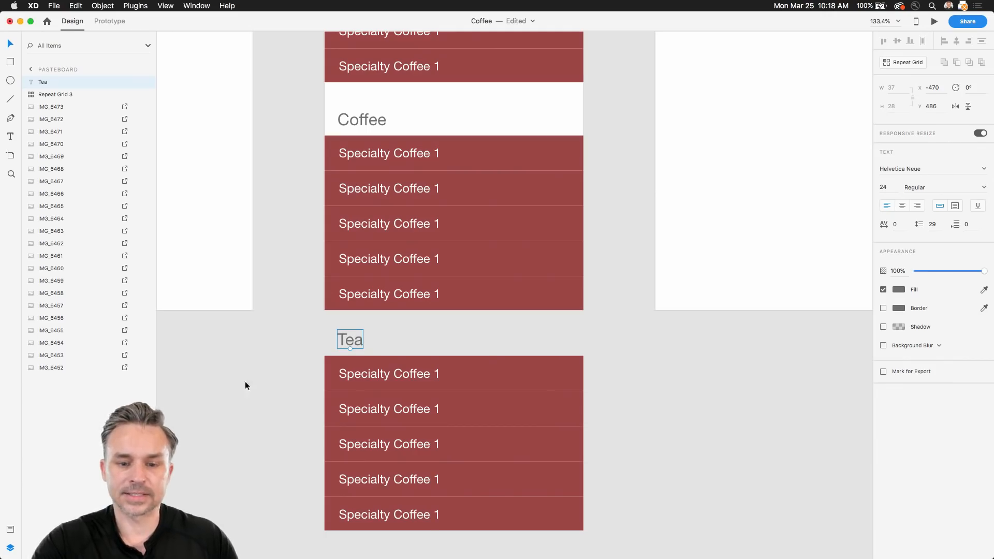
Step: Place a copy of the Tea heading and its grid below the Tea section and change the copied heading to "Other Drinks"
left_click(259, 449)
left_click_drag(269, 465, 279, 318)
left_click_drag(288, 188, 528, 399)
left_click_drag(392, 297, 381, 524)
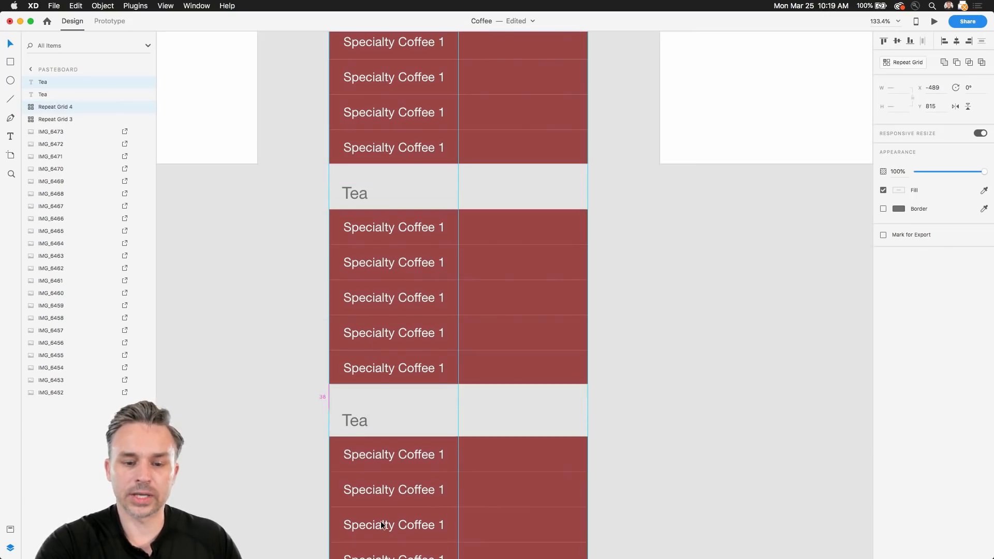
double_click(352, 410)
type("Other Drinks")
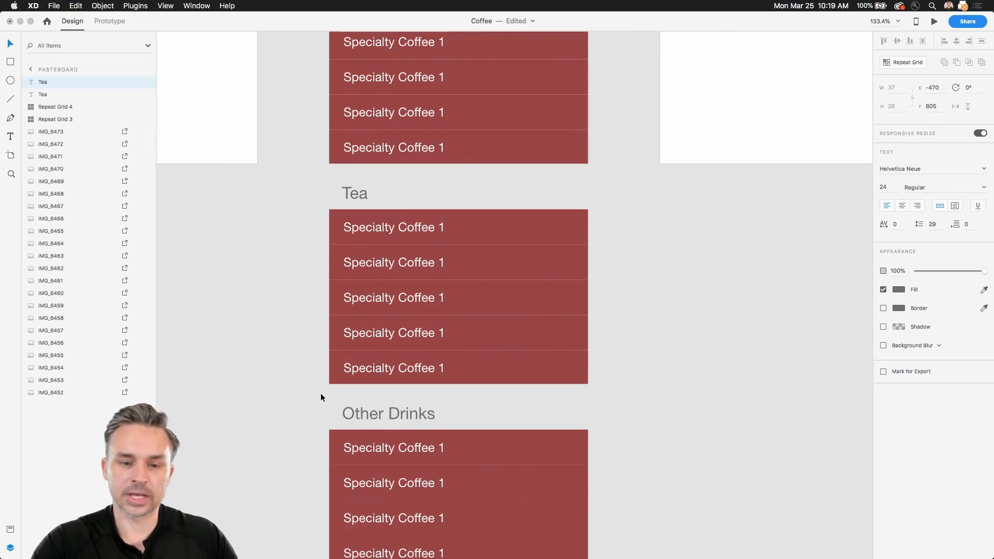
key("Escape")
left_click(232, 362)
scroll(339, 160, "down", 8)
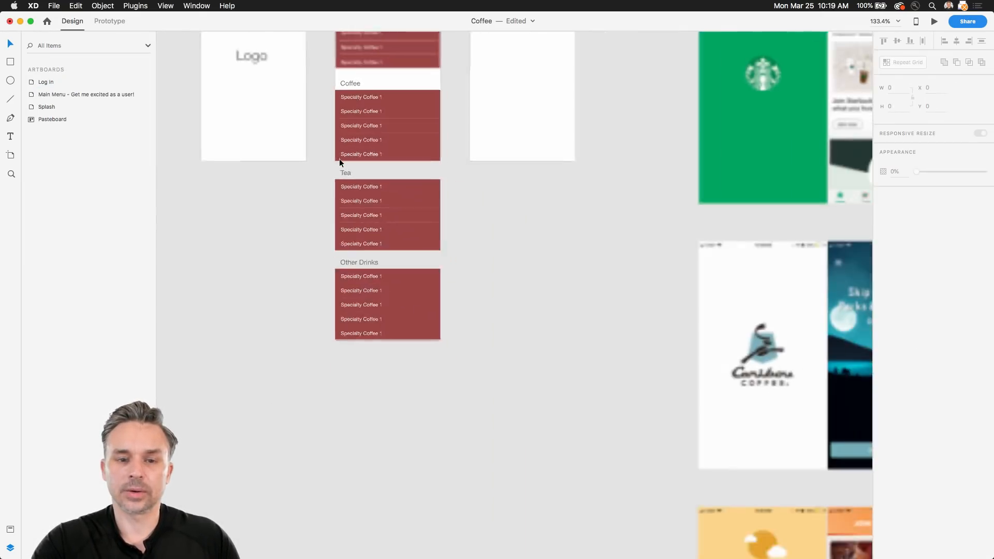
left_click_drag(339, 97, 444, 265)
scroll(421, 157, "up", 6)
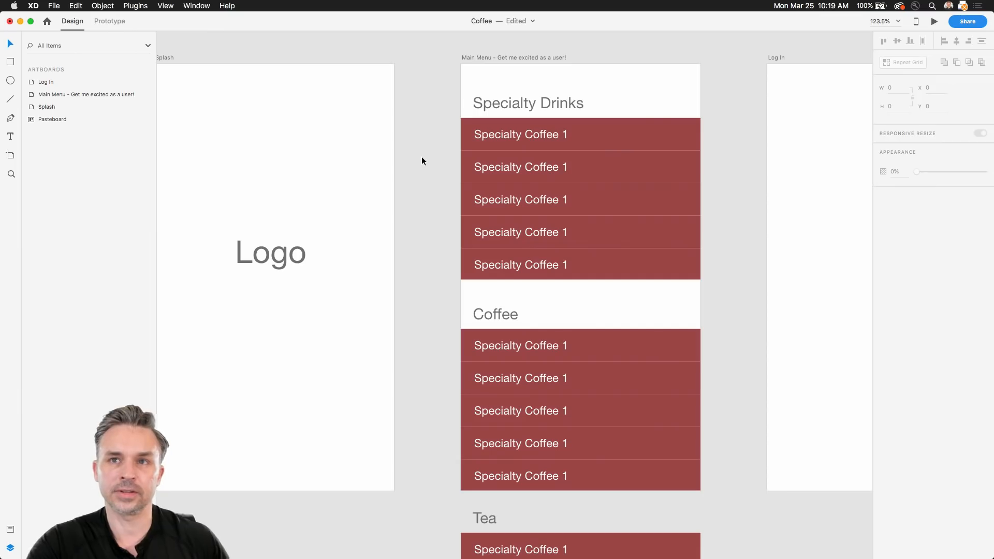
left_click(467, 57)
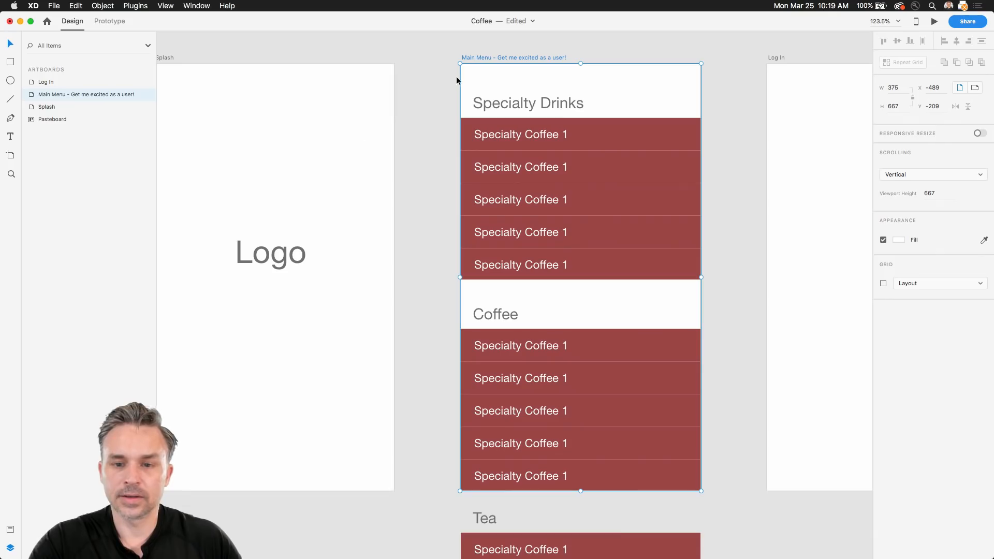
left_click_drag(553, 210, 459, 98)
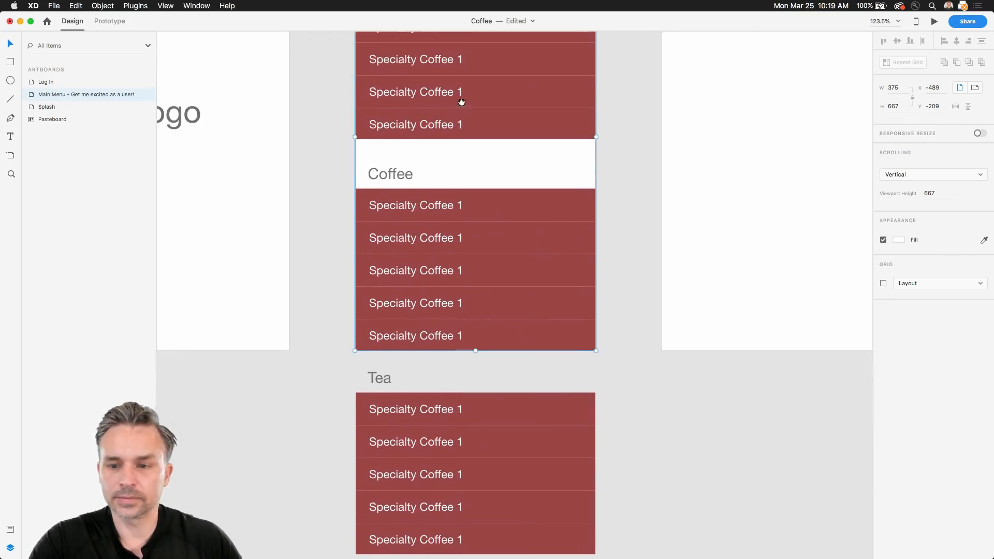
scroll(424, 336, "down", 2)
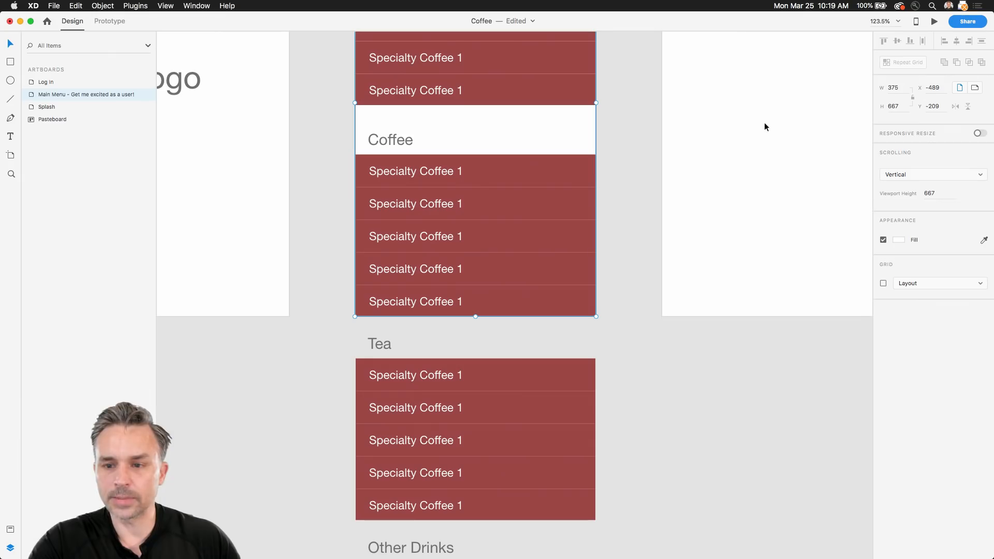
left_click(311, 169)
scroll(322, 100, "up", 6)
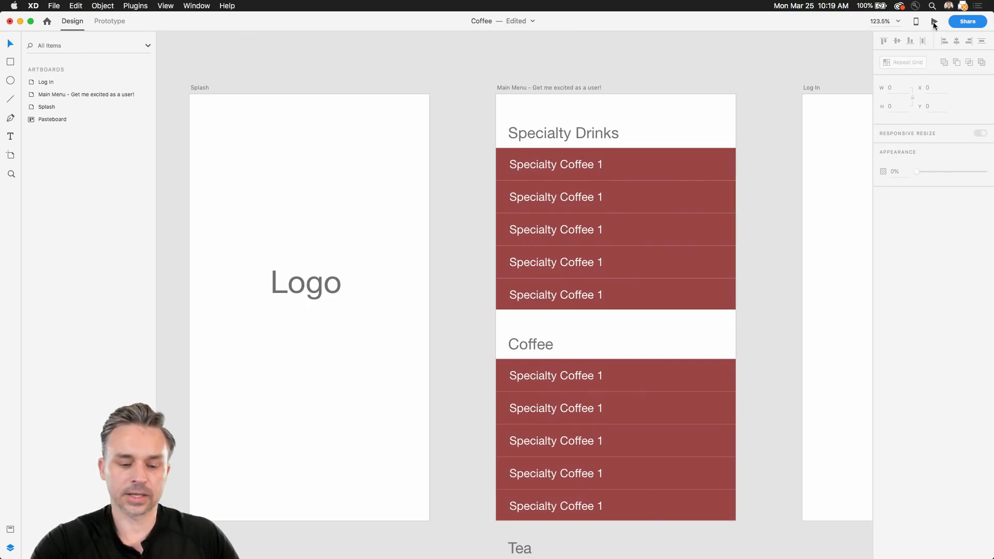
Step: Preview the prototype, switch back and forth between the Splash and Main Menu screens, and close the preview
left_click(935, 22)
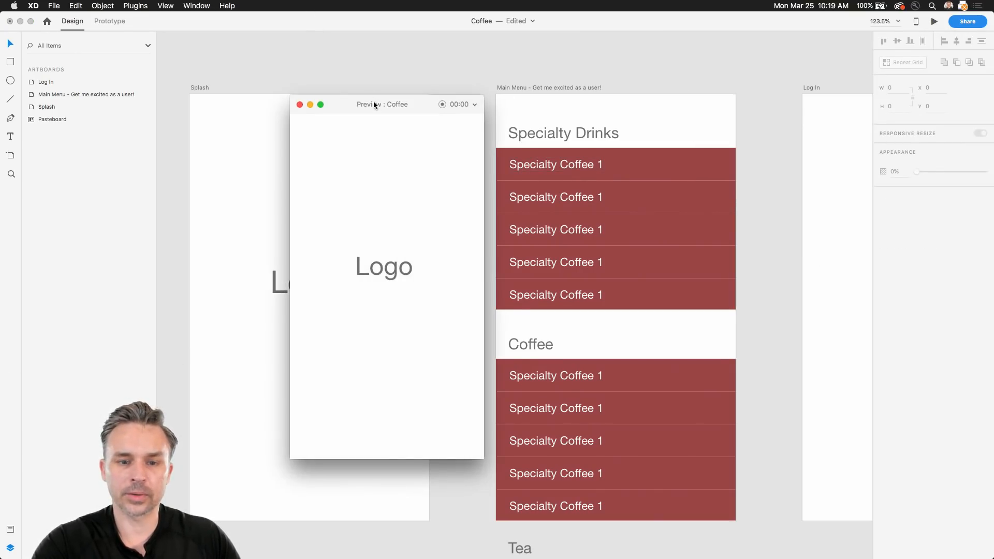
left_click_drag(370, 101, 439, 67)
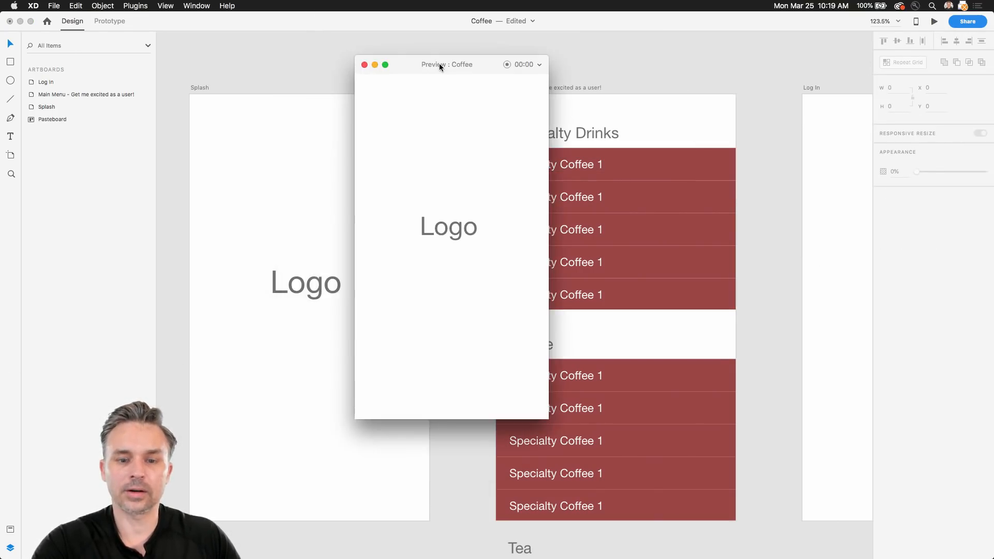
left_click(406, 268)
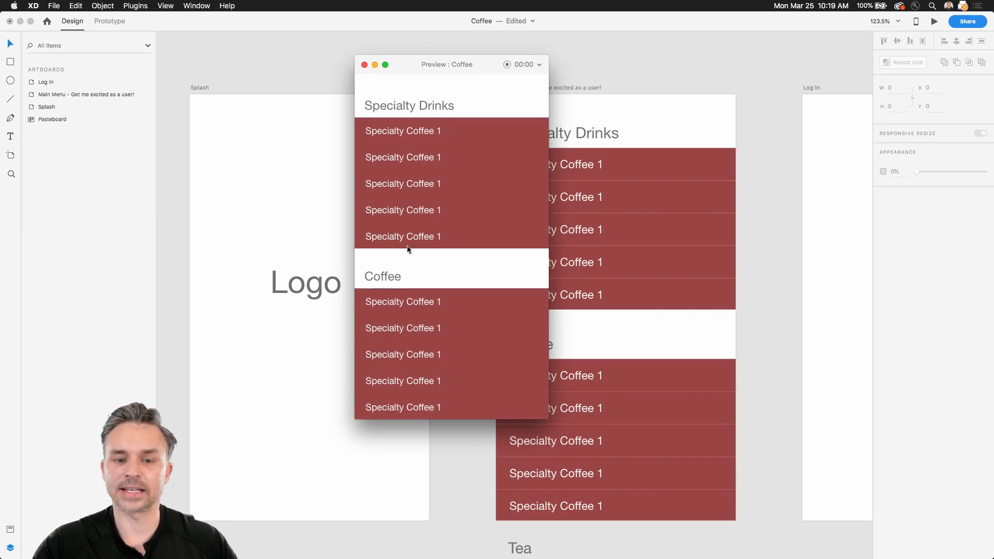
left_click(426, 184)
left_click(425, 184)
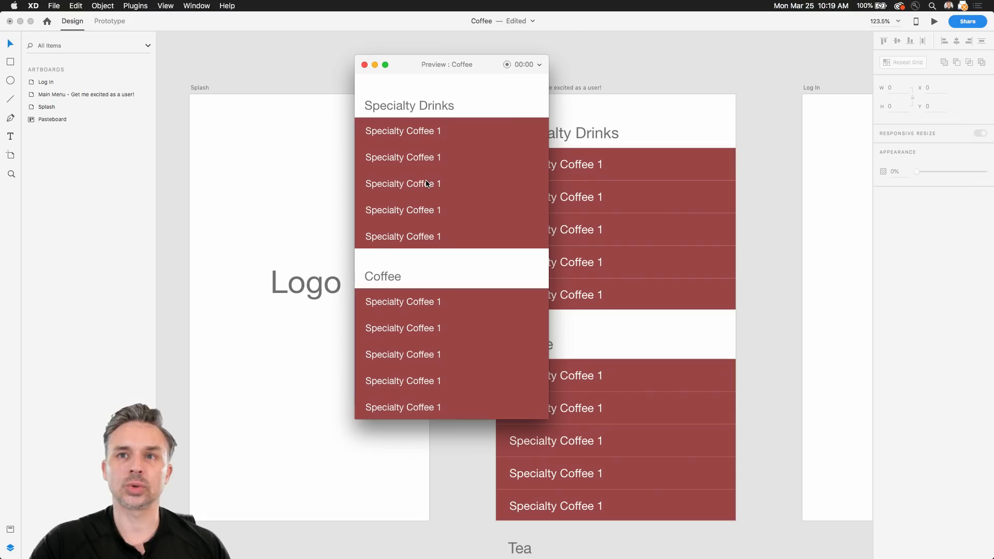
left_click(426, 183)
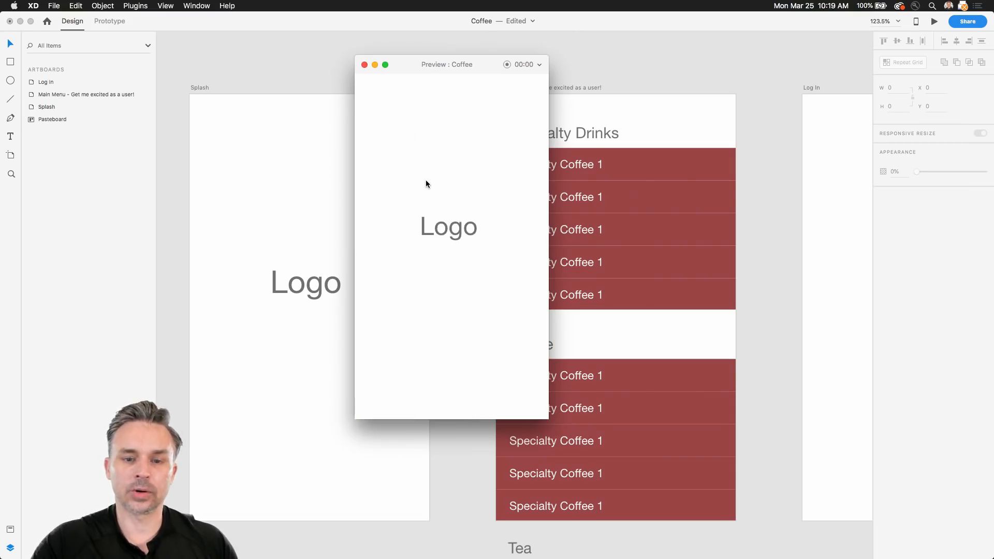
left_click(426, 184)
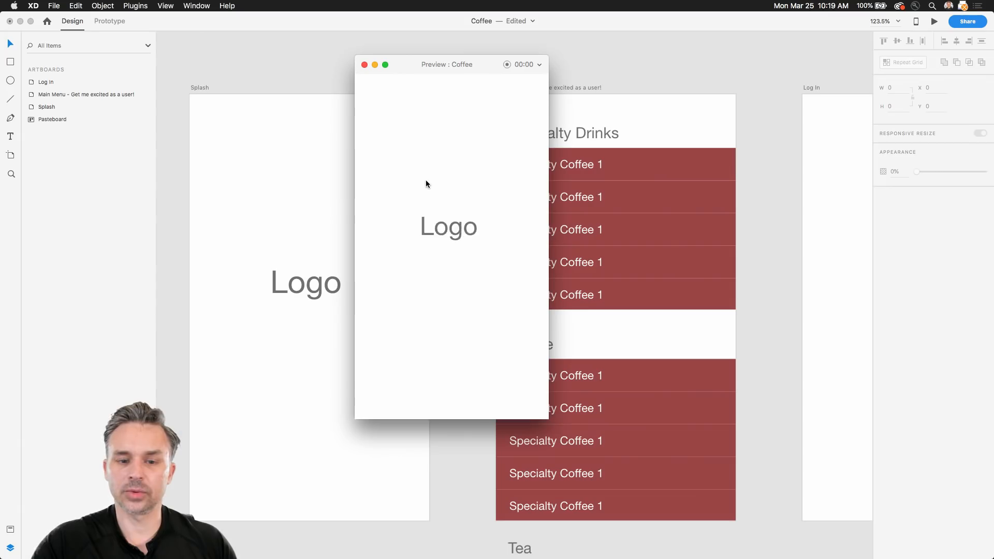
left_click(426, 183)
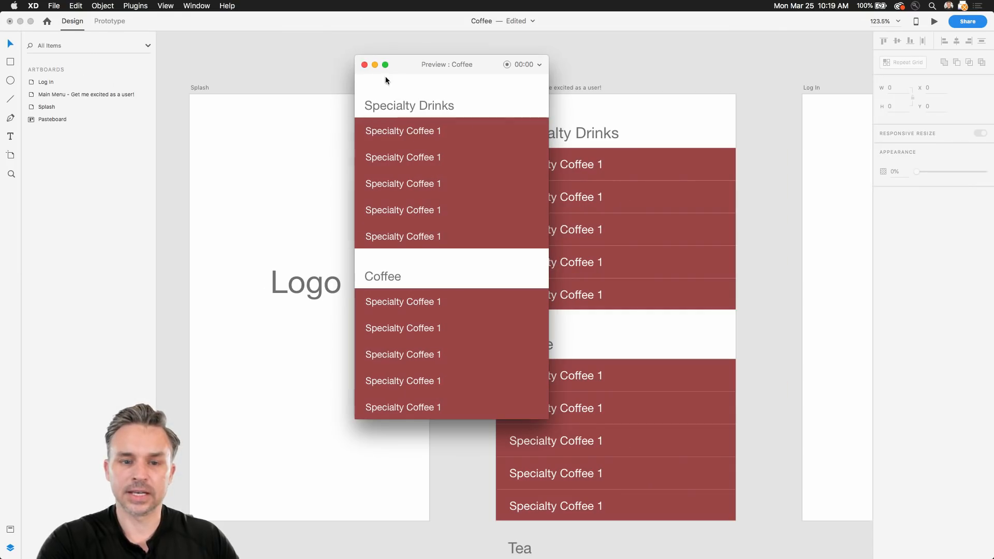
left_click(365, 65)
Step: Extend the Main Menu artboard downward to a height of 1305 so it encloses the Tea and Other Drinks sections
left_click(532, 89)
scroll(477, 151, "right", 5)
scroll(477, 151, "down", 1)
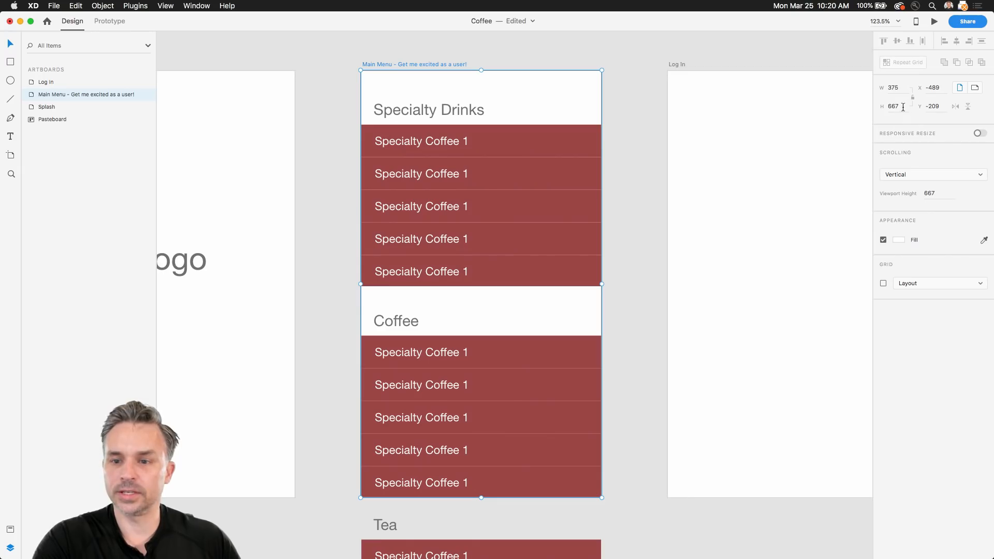
left_click_drag(362, 445, 370, 72)
left_click_drag(491, 124, 491, 444)
left_click_drag(339, 445, 353, 337)
left_click_drag(505, 334, 505, 423)
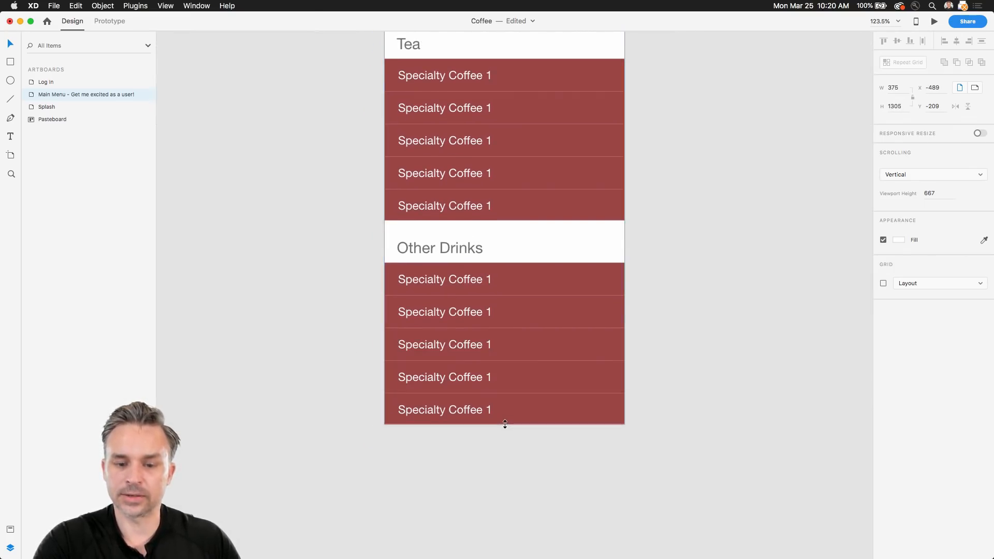
Step: Preview the prototype from the Splash screen, scroll the Main Menu through to Other Drinks, and close the preview
left_click(308, 184)
scroll(325, 305, "up", 10)
left_click(325, 306)
scroll(569, 135, "up", 5)
left_click(934, 22)
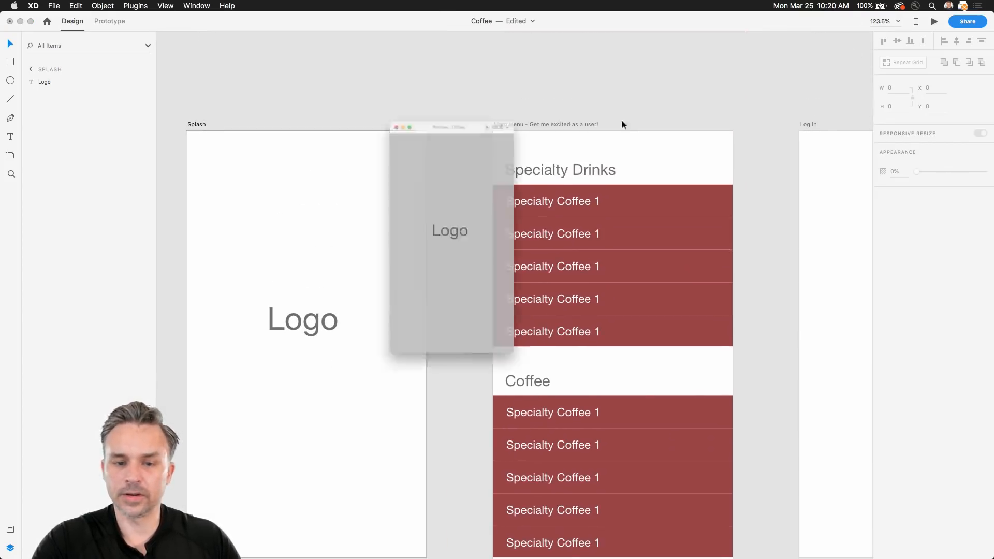
left_click_drag(425, 65, 551, 70)
left_click(527, 216)
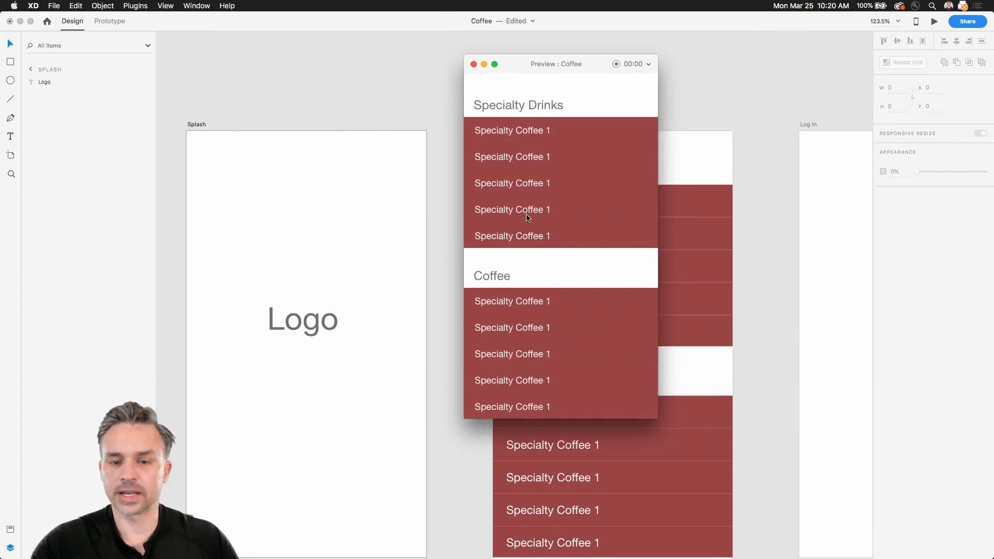
scroll(527, 216, "down", 5)
scroll(527, 216, "up", 5)
scroll(527, 216, "down", 5)
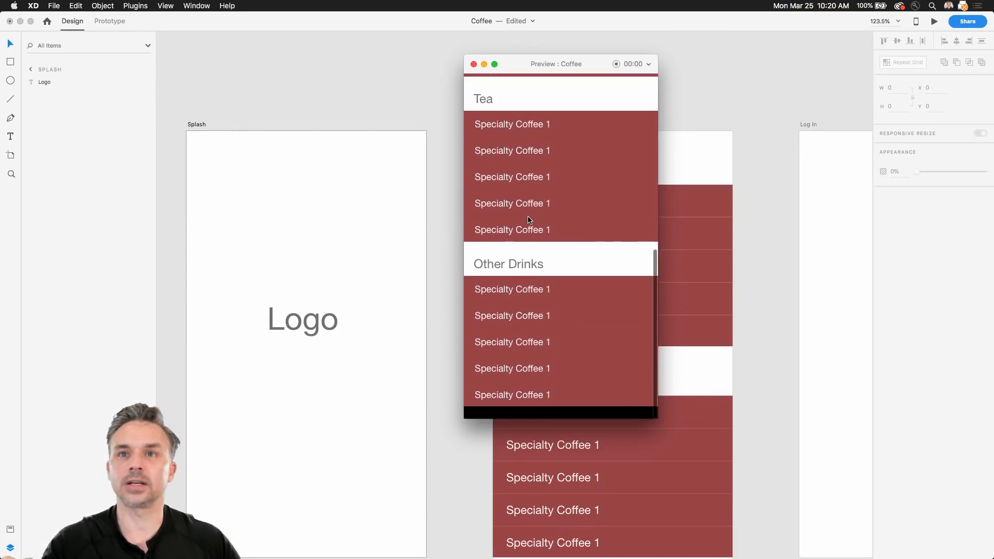
scroll(527, 216, "up", 1)
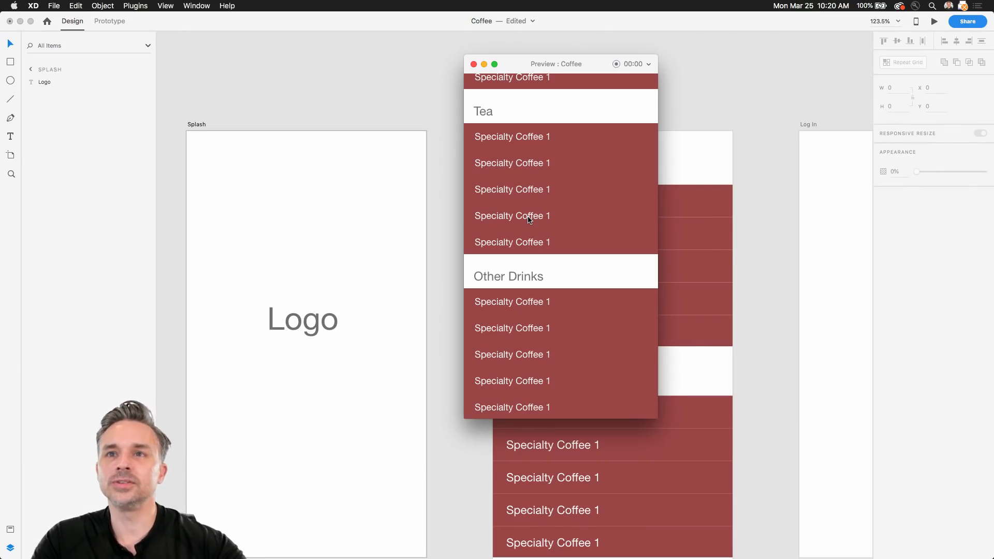
left_click(584, 121)
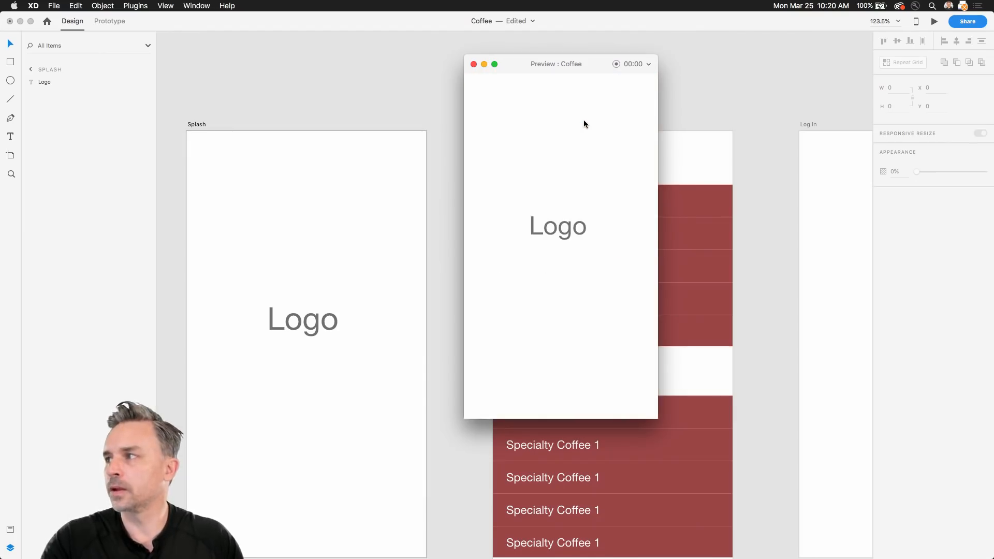
left_click(584, 123)
left_click(473, 64)
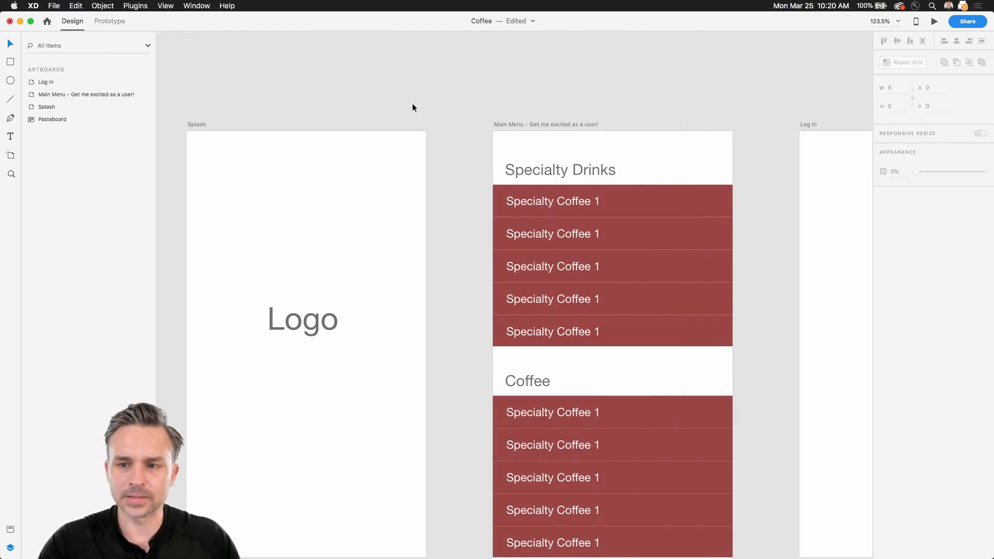
Step: Save the Coffee document
scroll(227, 93, "down", 5)
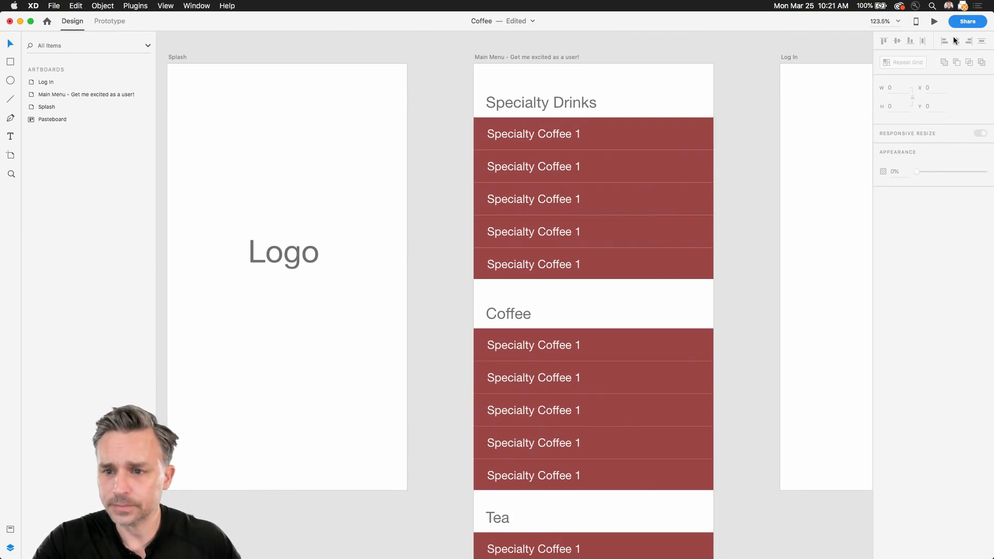
left_click(966, 22)
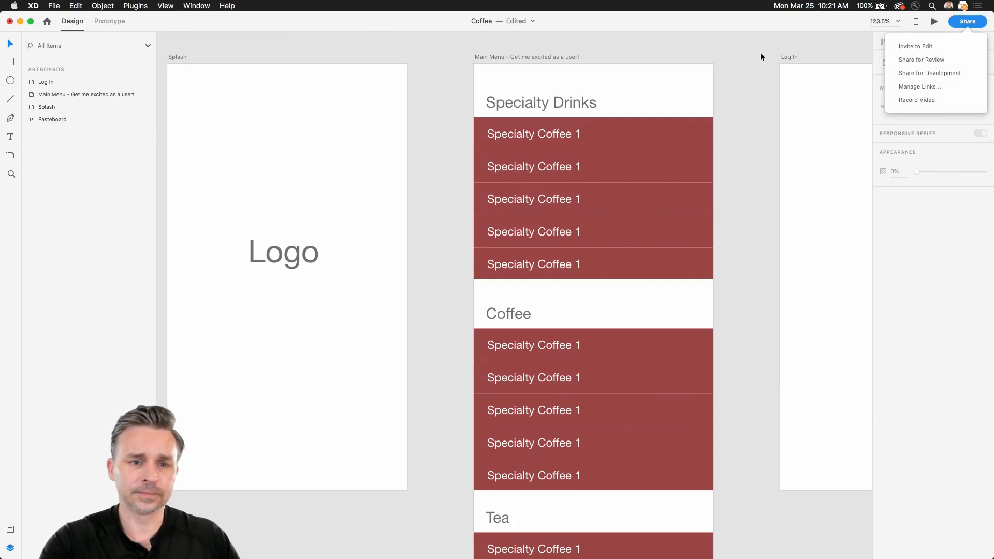
left_click(357, 55)
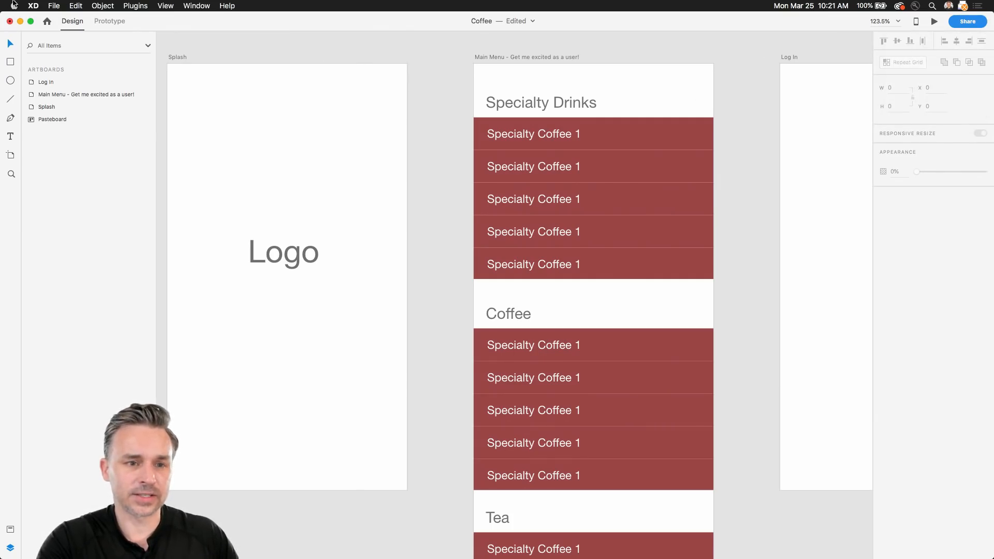
left_click(53, 6)
mouse_move(60, 51)
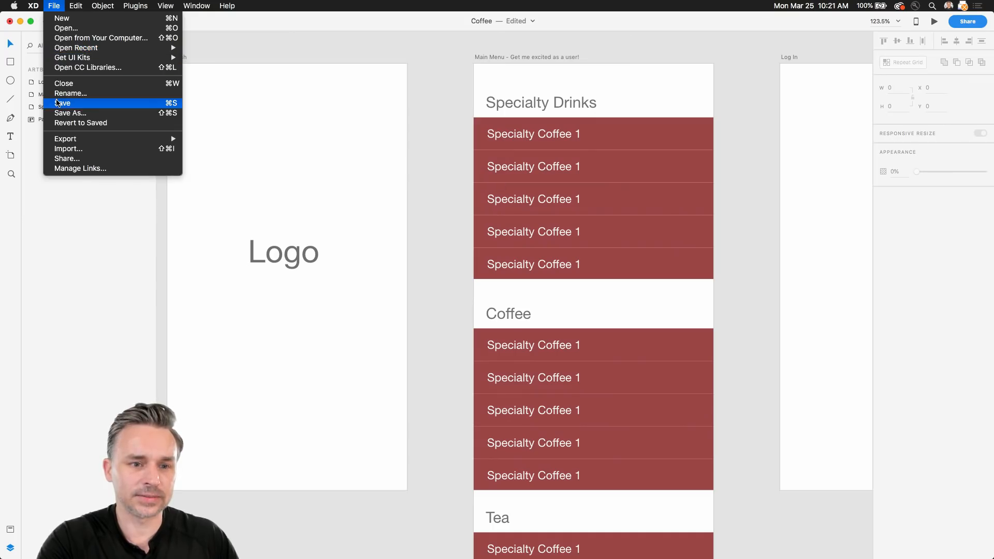
left_click(57, 103)
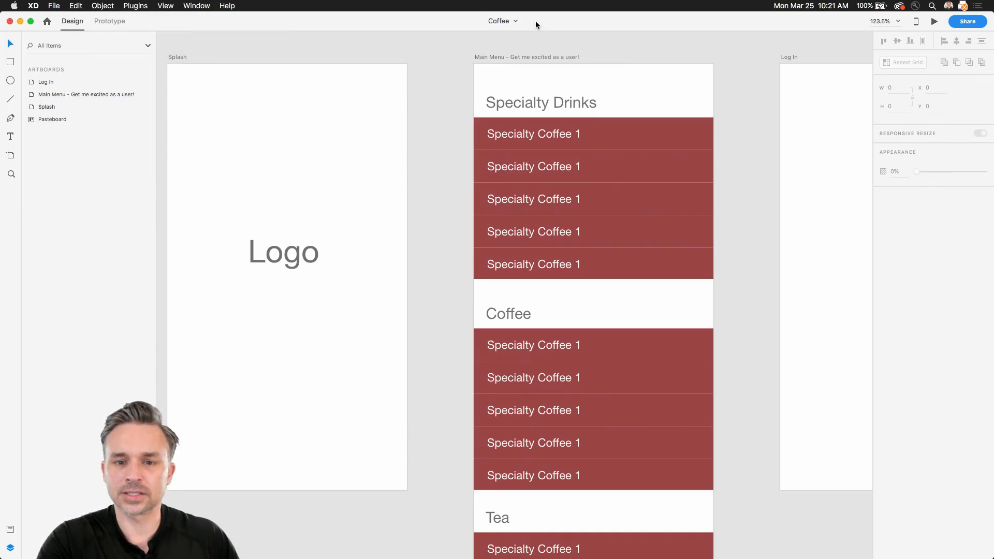
Step: Create a Share for Review link titled "Coffee" with comments, hotspot hints and navigation controls enabled
left_click(514, 20)
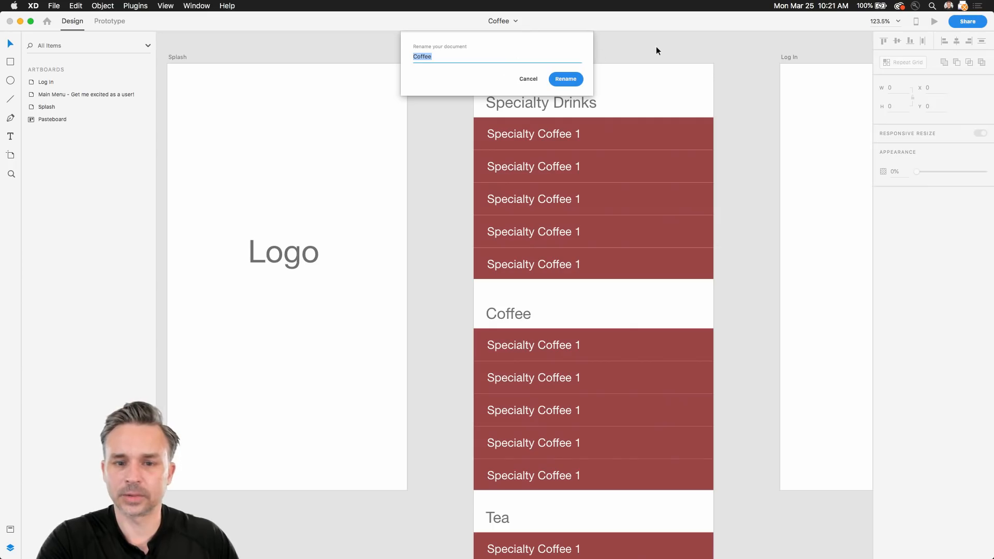
left_click(523, 80)
left_click(960, 21)
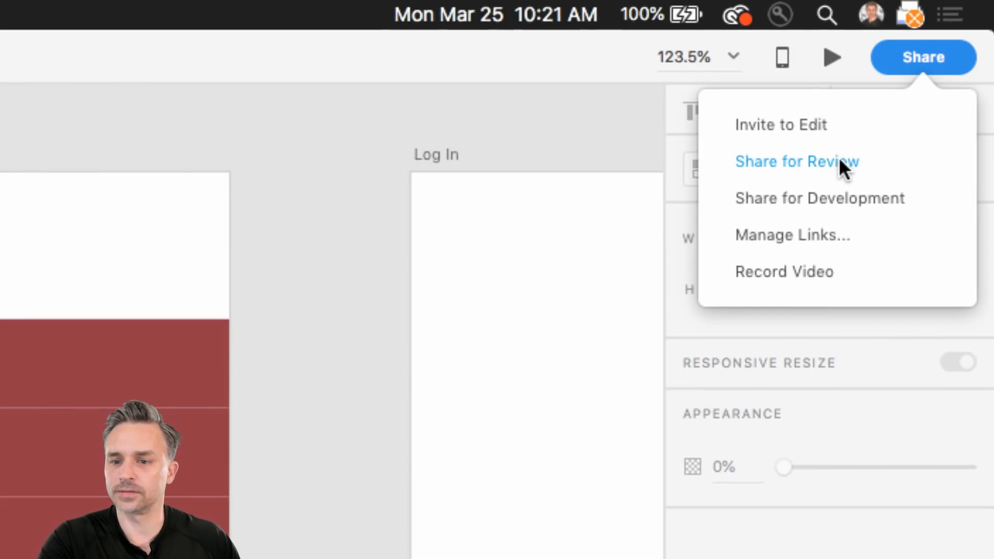
left_click(839, 162)
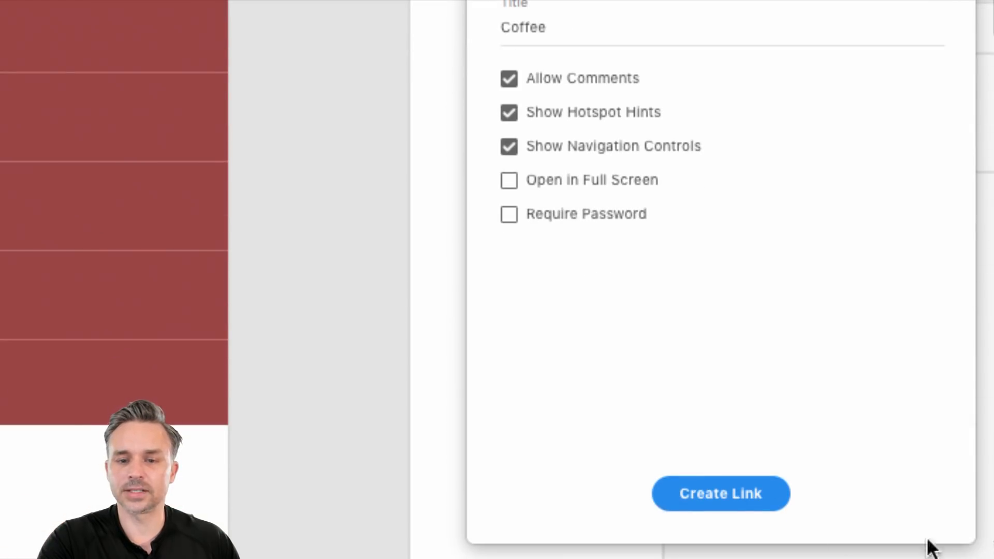
left_click(673, 501)
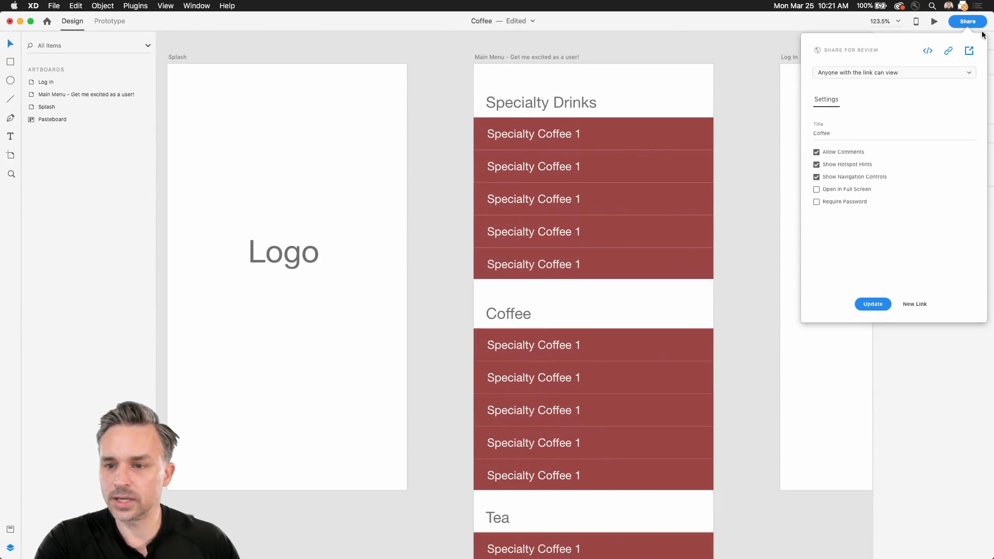
Step: Open the review link in the browser, step between the Splash and Main Menu screens, and return to Adobe XD
left_click(968, 51)
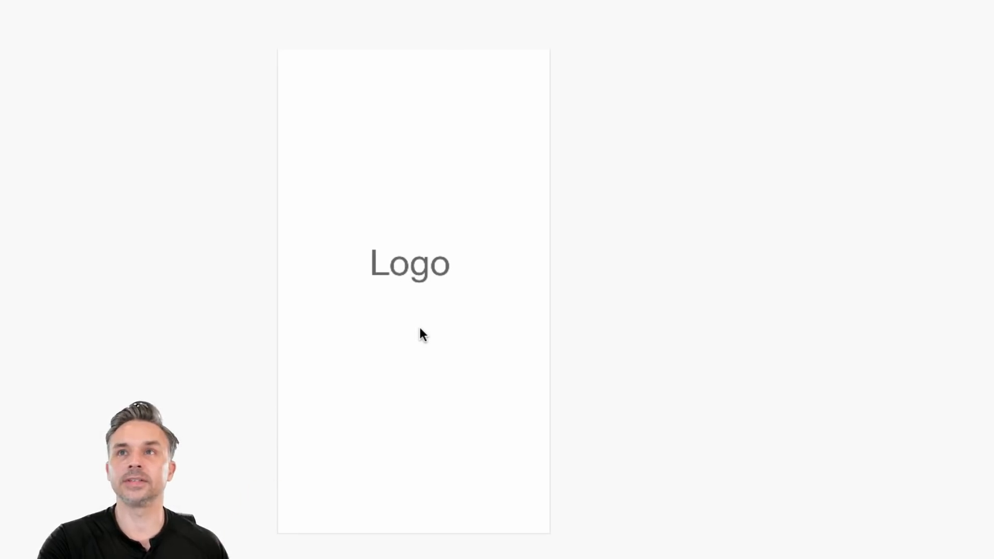
left_click(420, 328)
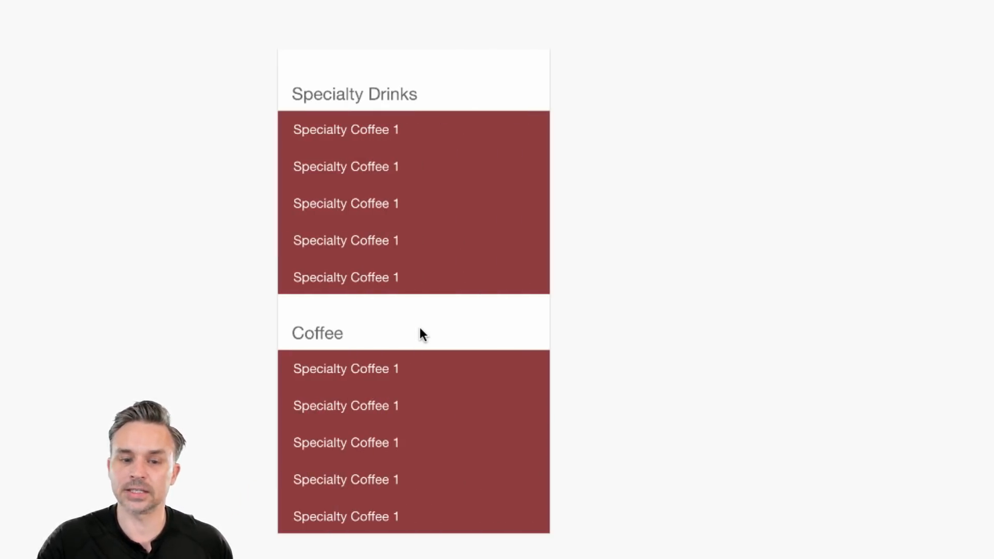
left_click(419, 327)
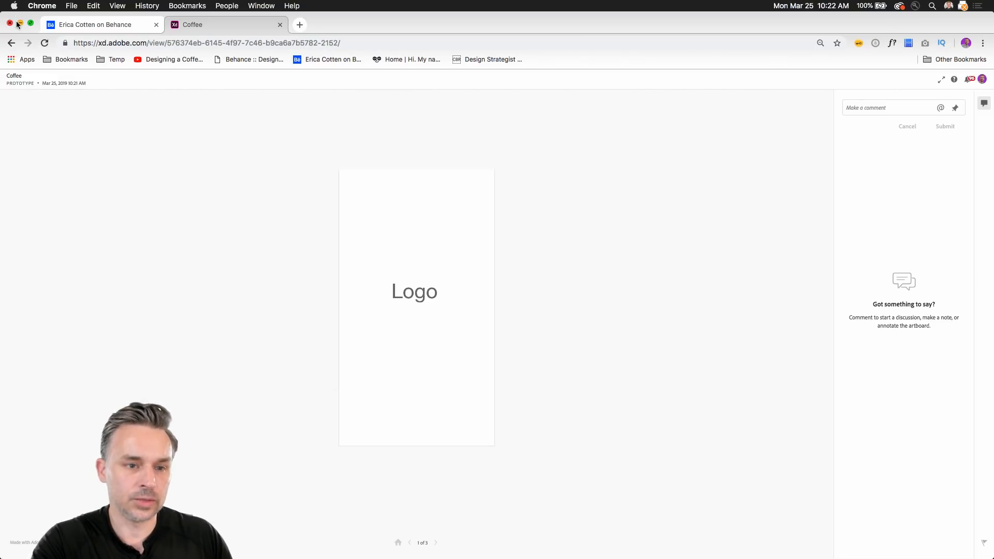
left_click(18, 24)
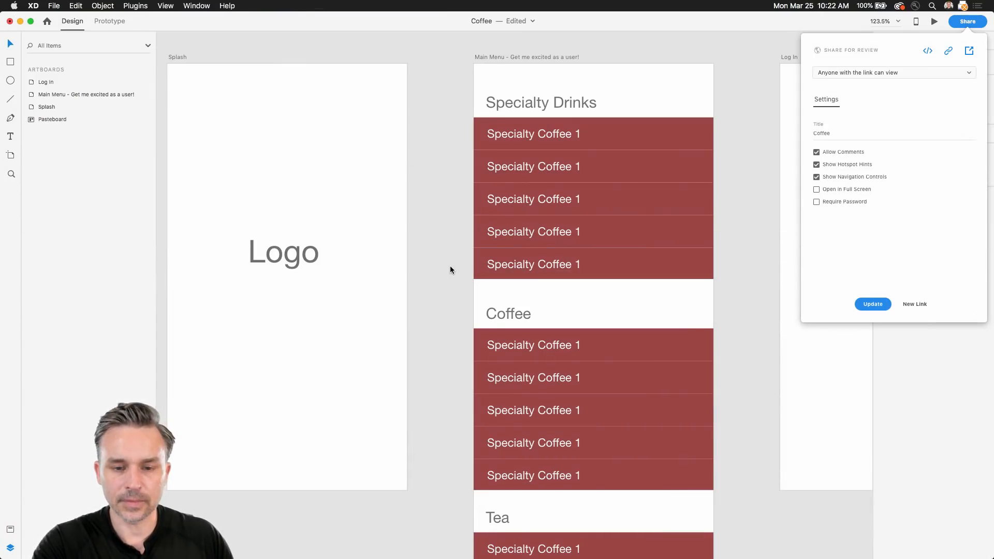
left_click(450, 266)
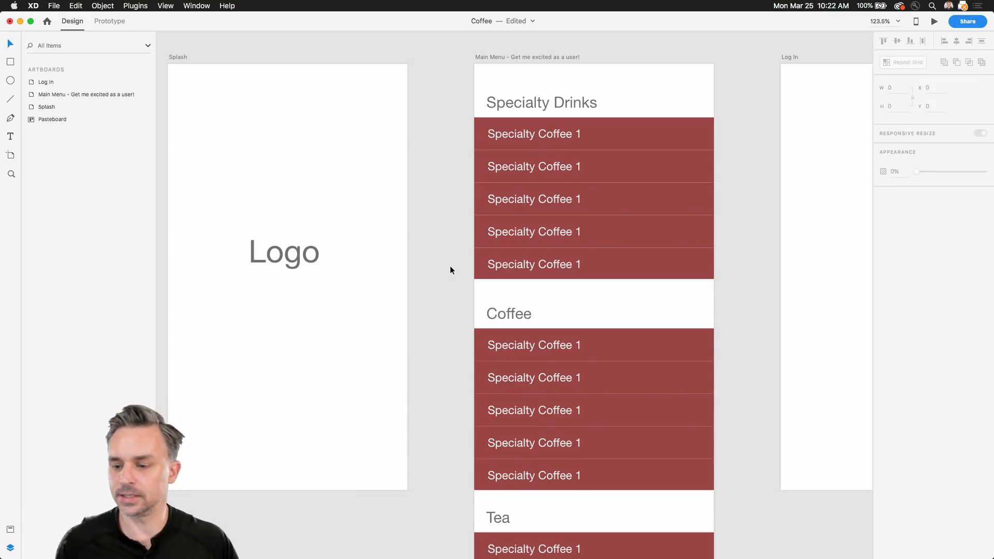
left_click(353, 243)
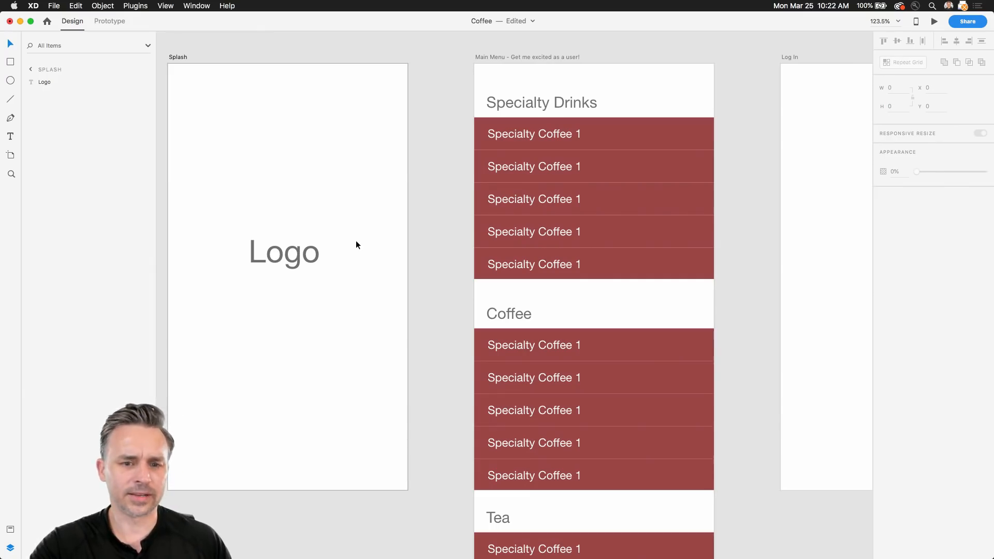
left_click(432, 77)
scroll(440, 258, "left", 1)
left_click(337, 299)
left_click_drag(377, 327, 232, 320)
scroll(402, 94, "down", 5)
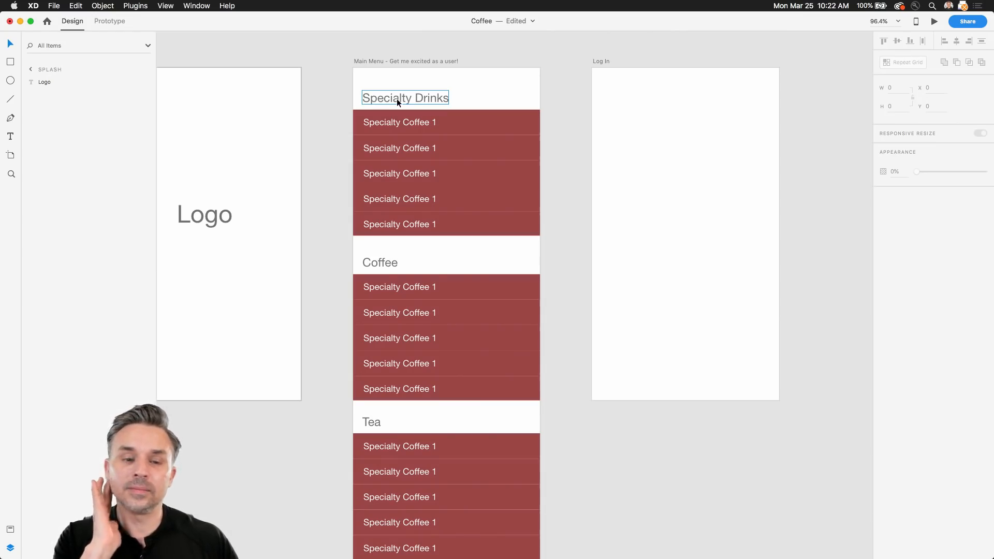
left_click_drag(194, 179, 363, 185)
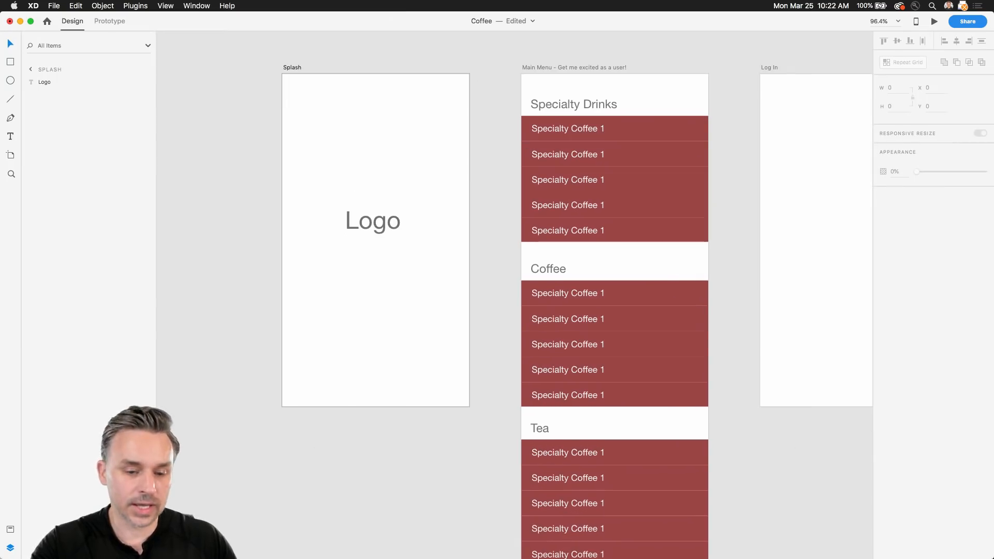
mouse_move(29, 546)
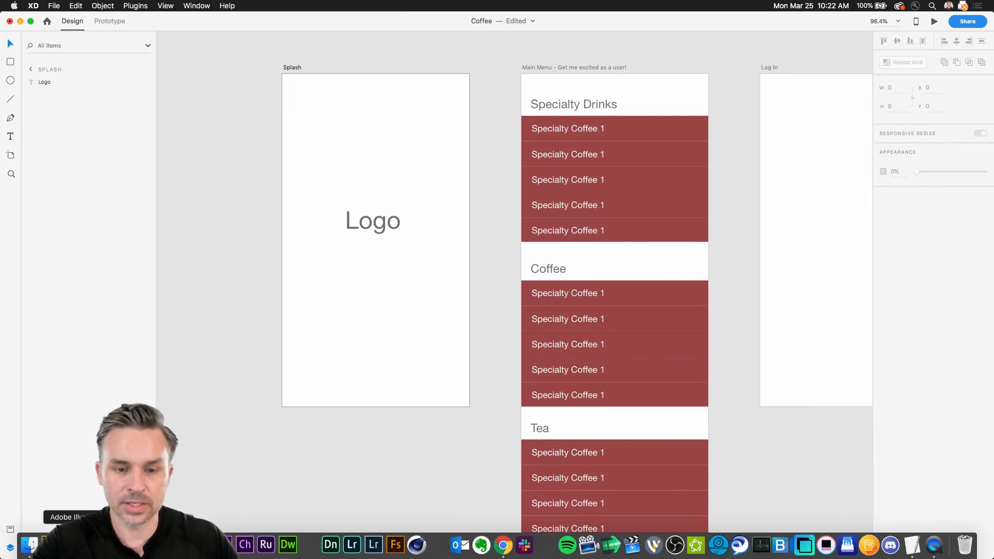
left_click(200, 342)
Step: Switch to Illustrator, open the espresso set graphic from the Luna library for editing, and fit its artboard in the window
mouse_move(31, 547)
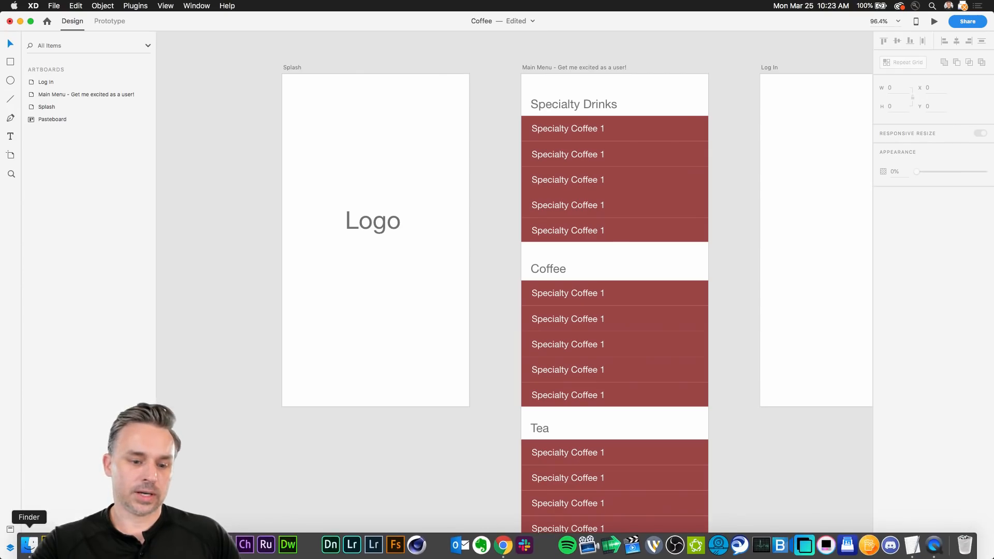
left_click(69, 544)
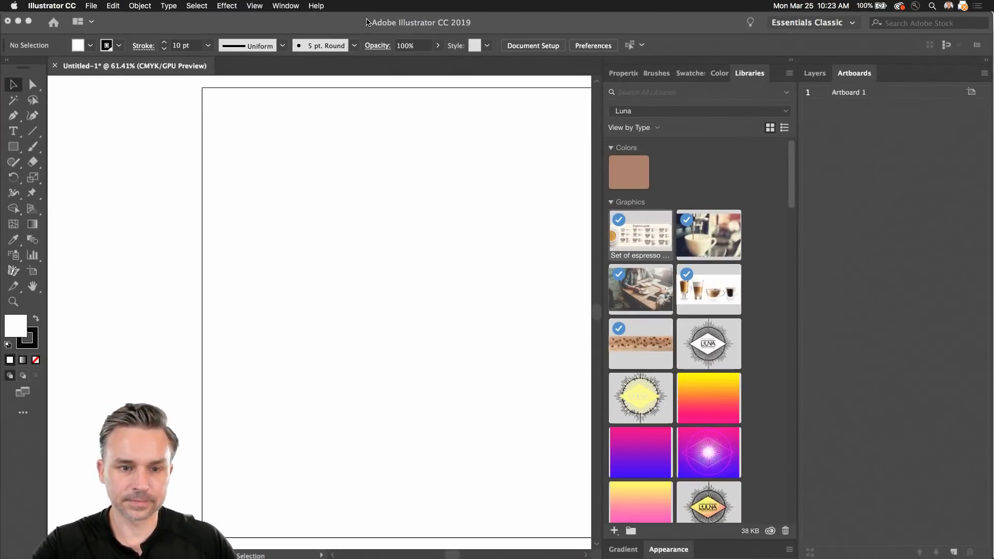
left_click_drag(330, 230, 144, 214)
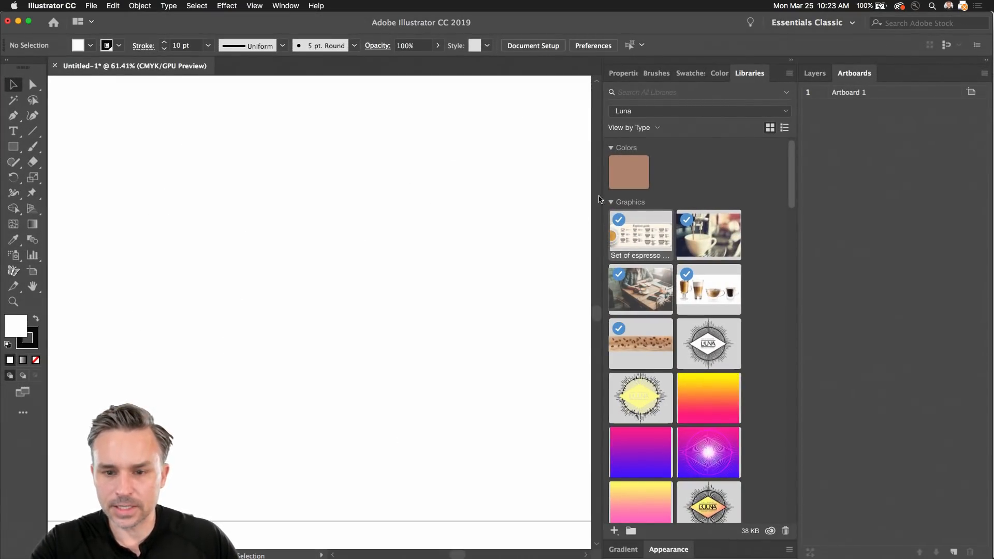
left_click_drag(291, 408, 279, 434)
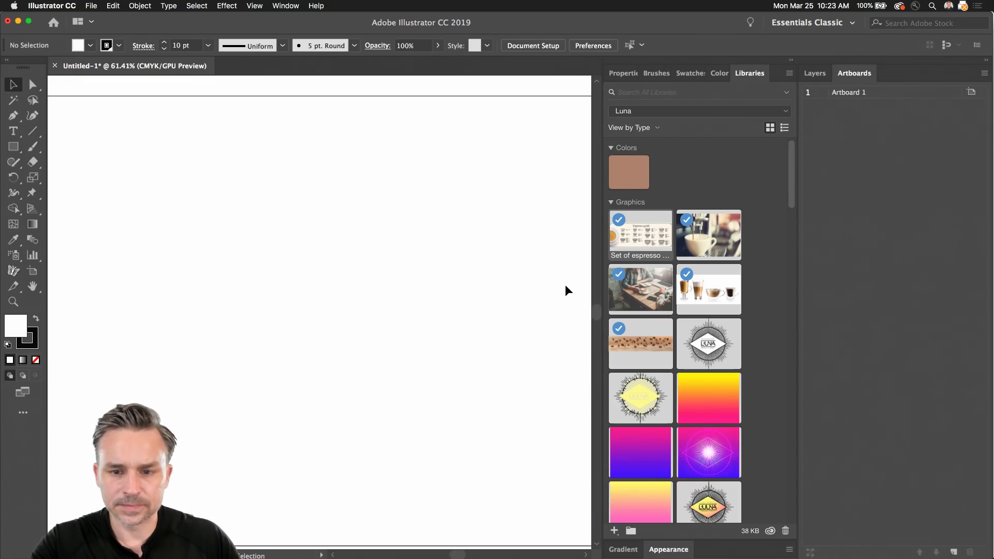
right_click(646, 234)
left_click(678, 265)
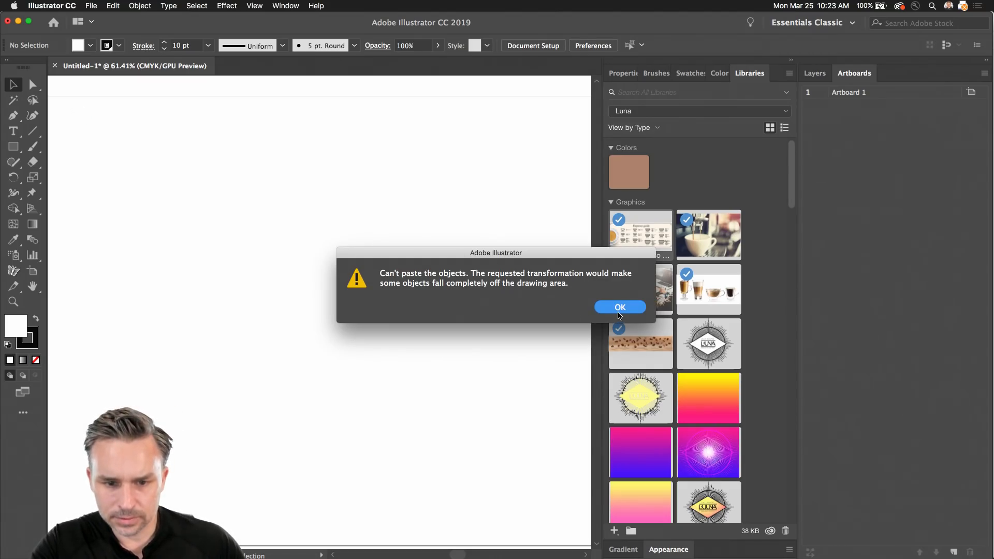
left_click(620, 306)
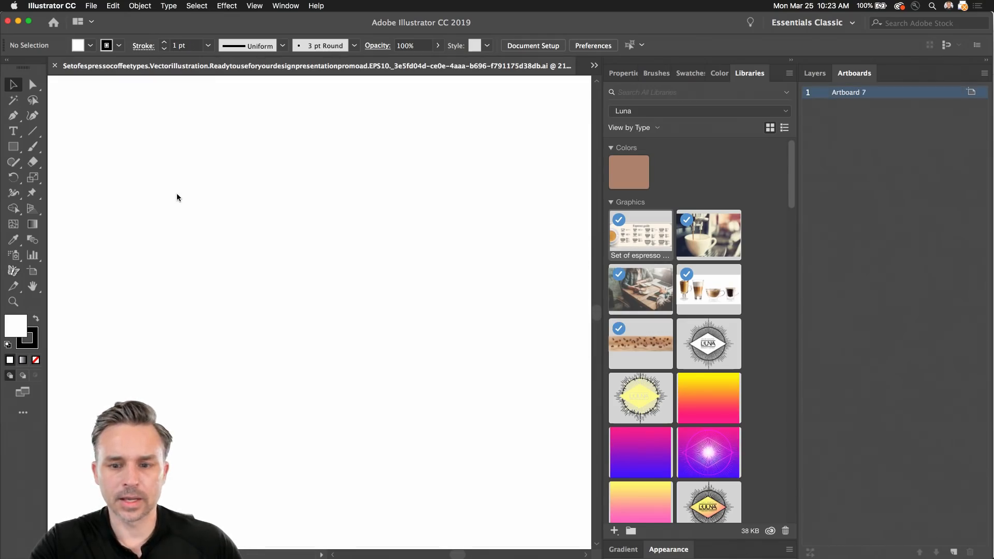
key("super+0")
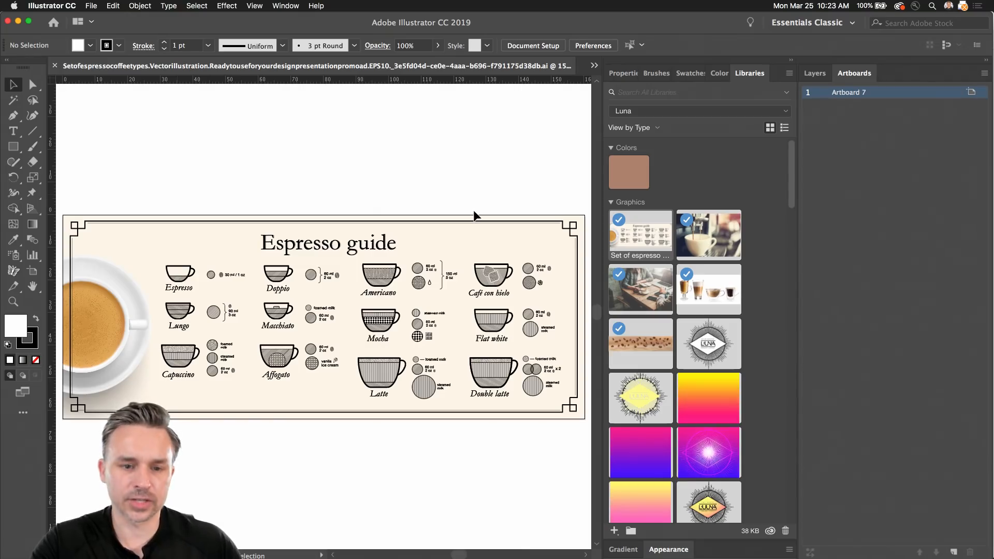
Step: Delete the cream background, decorative frame, coffee cup picture and "Espresso guide" title from the espresso graphic
left_click(108, 229)
key("Delete")
left_click_drag(73, 179, 134, 384)
key("Delete")
left_click_drag(238, 213, 502, 249)
key("Delete")
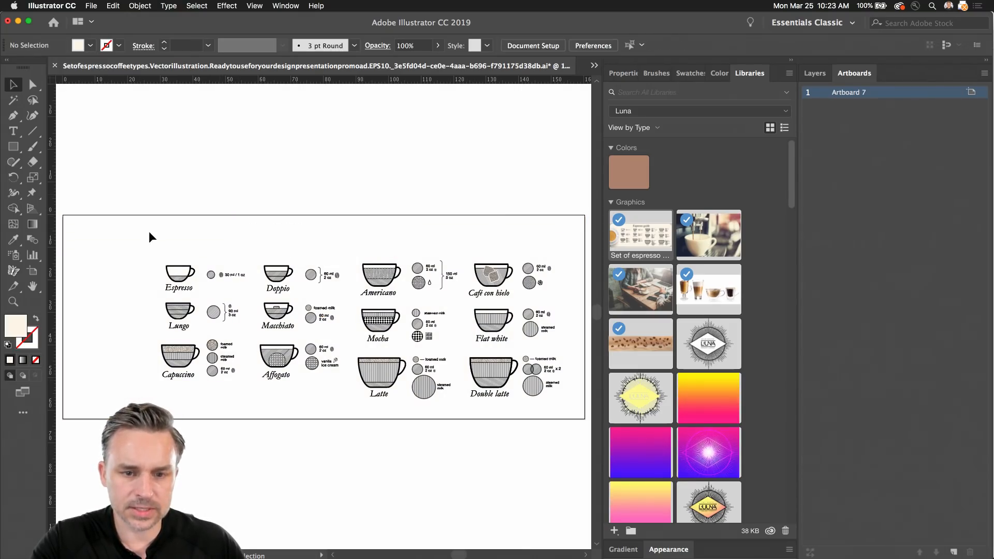
Step: Copy all remaining coffee drawings into the Untitled-1 document, closing the espresso graphic without saving its changes
left_click_drag(149, 231, 584, 431)
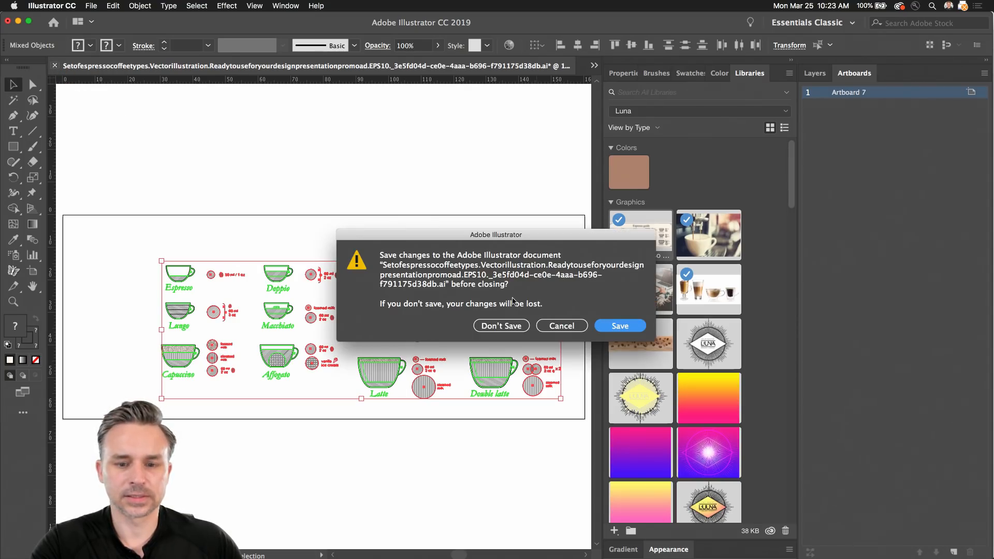
left_click(490, 327)
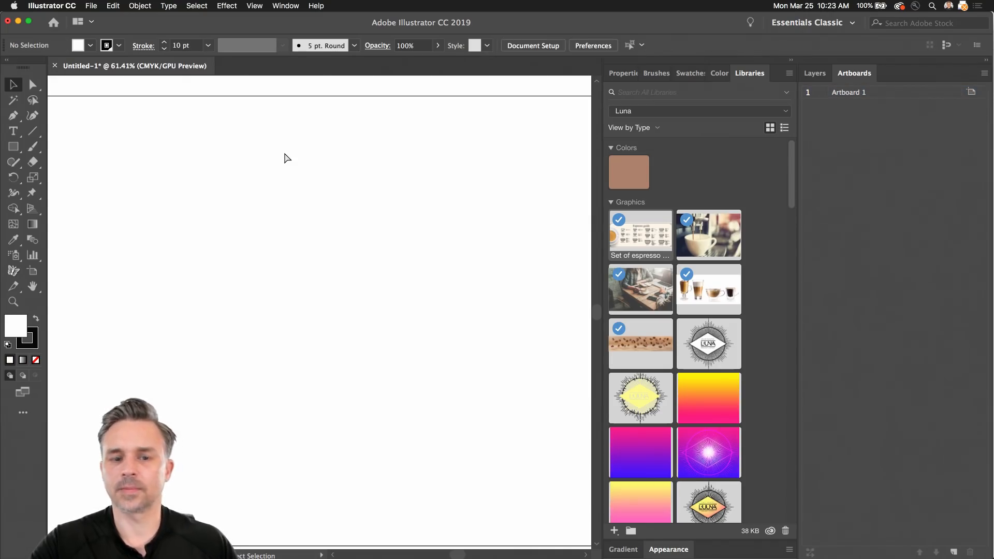
key("super+v")
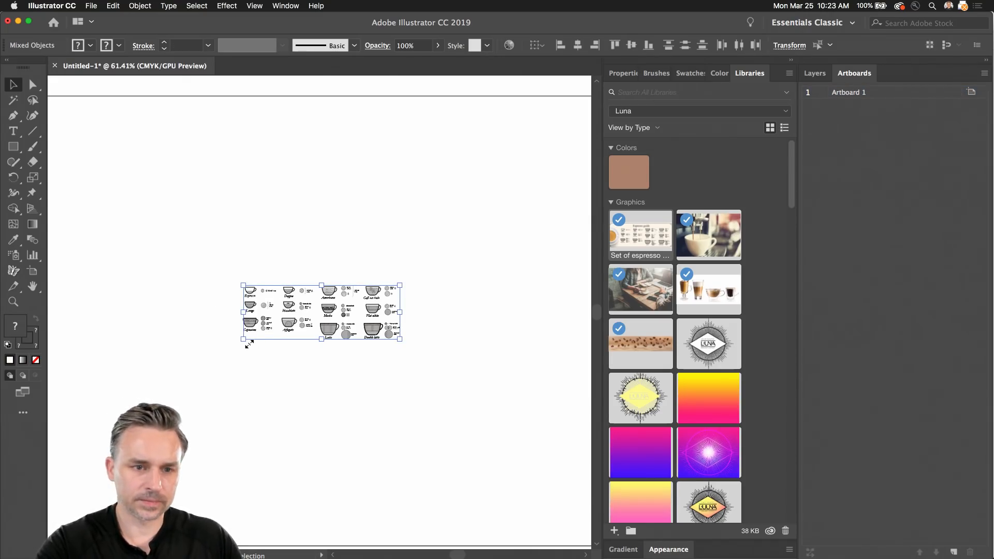
Step: Change the Untitled-1 document's color mode to RGB and scale up the pasted coffee drawings
left_click(91, 5)
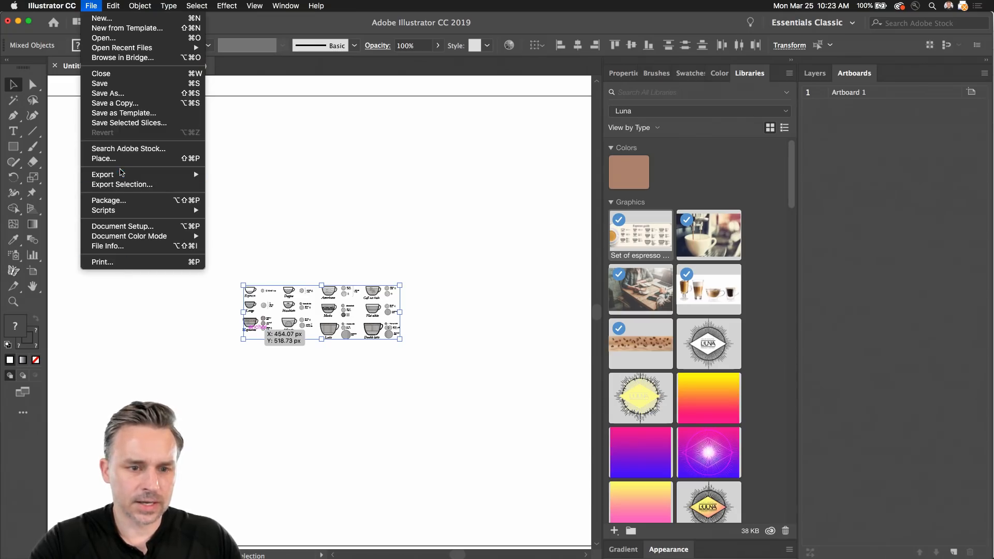
mouse_move(115, 237)
left_click(233, 246)
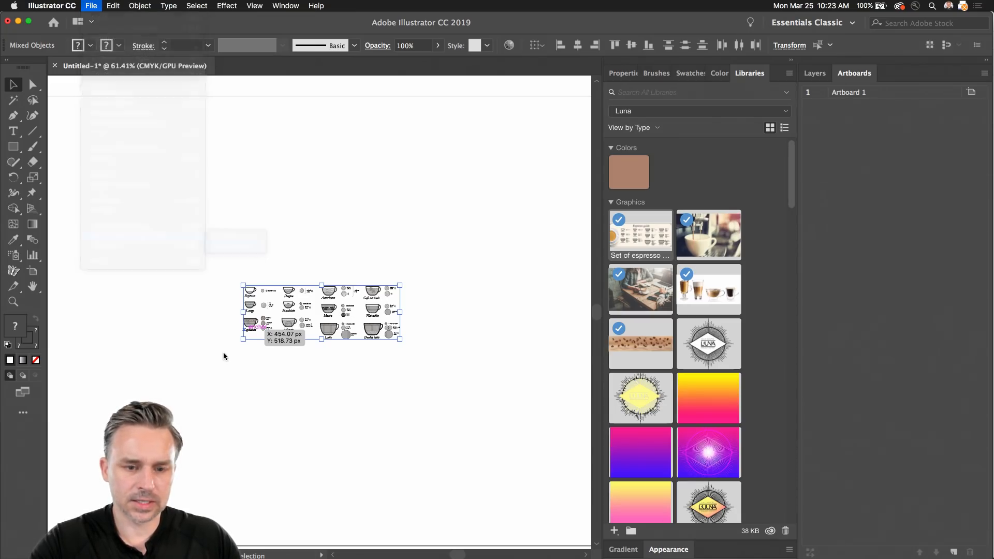
left_click_drag(243, 340, 202, 214)
left_click(110, 208)
scroll(143, 215, "up", 5)
left_click_drag(418, 227, 400, 295)
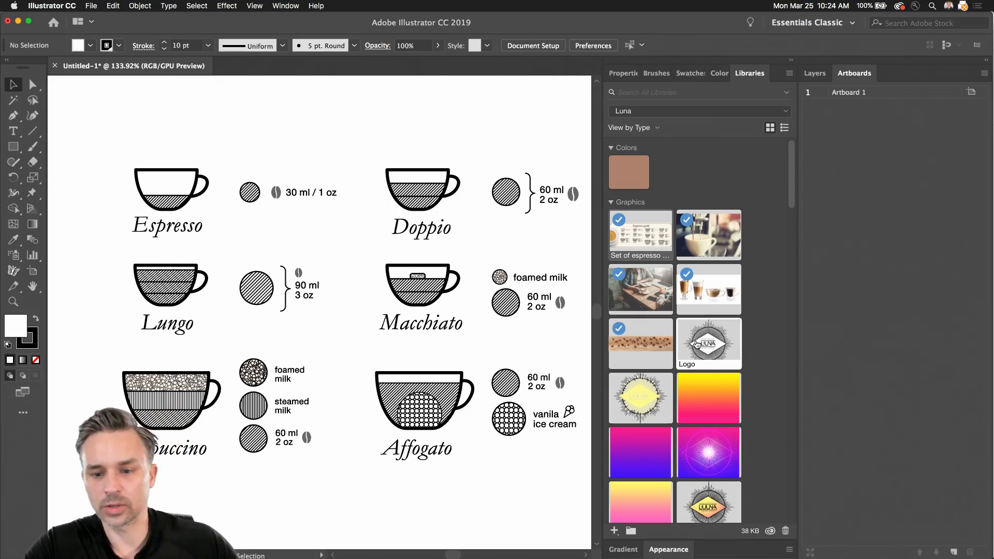
Step: Open the black-and-white Logo graphic from the Luna library for editing
left_click(703, 346)
double_click(702, 346)
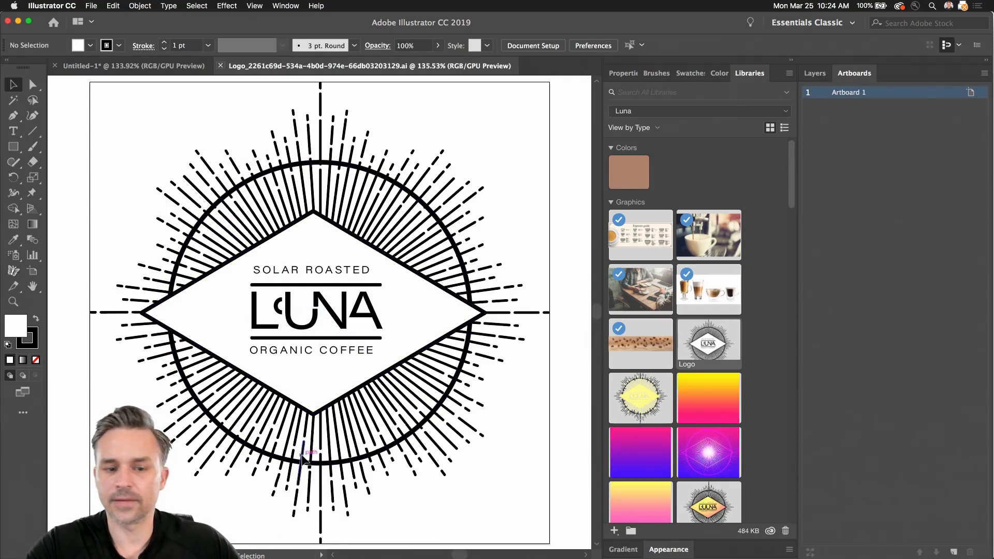
scroll(312, 321, "up", 5)
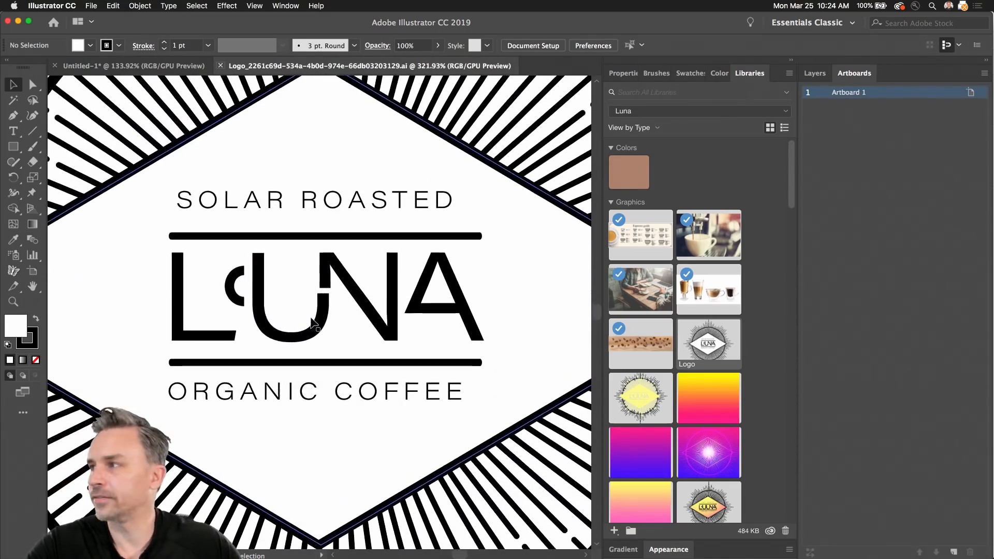
Step: Shift the U and its cup handle in the LUNA wordmark slightly to the right
scroll(279, 295, "up", 6)
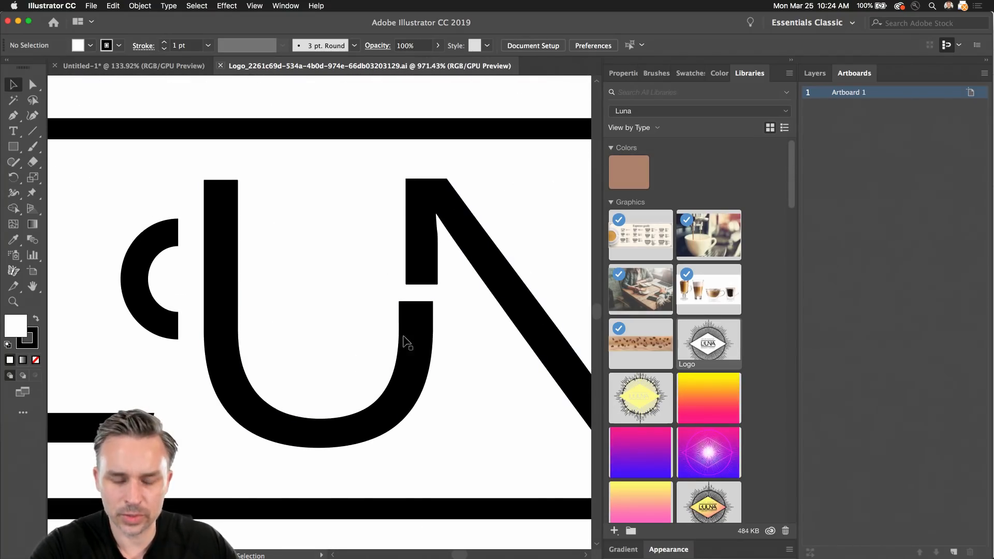
left_click(414, 341)
left_click(151, 310, "shift")
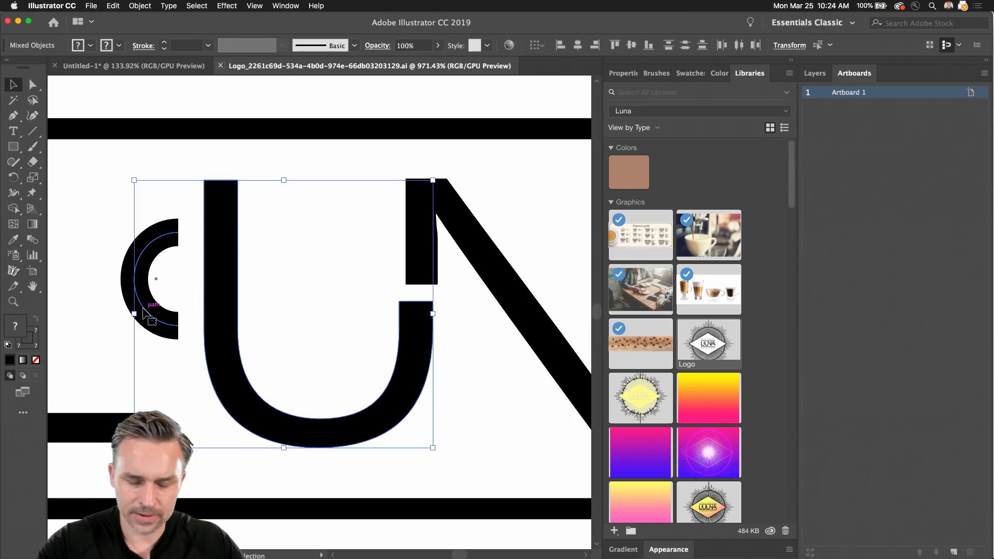
left_click_drag(151, 311, 159, 312)
left_click_drag(427, 326, 421, 325)
key("super+z")
key("super+shift+z")
key("super+z")
key("super+shift+z")
key("Left")
key("Right")
Step: Nudge the N of the LUNA wordmark slightly to the right and deselect it
left_click(423, 270)
key("Right")
key("Left")
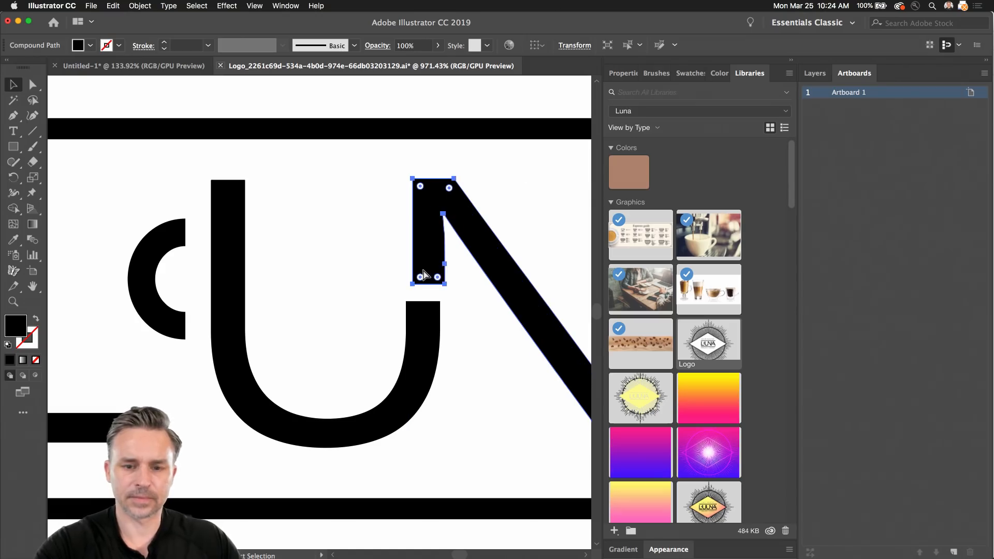
scroll(288, 168, "down", 5)
scroll(290, 173, "down", 5)
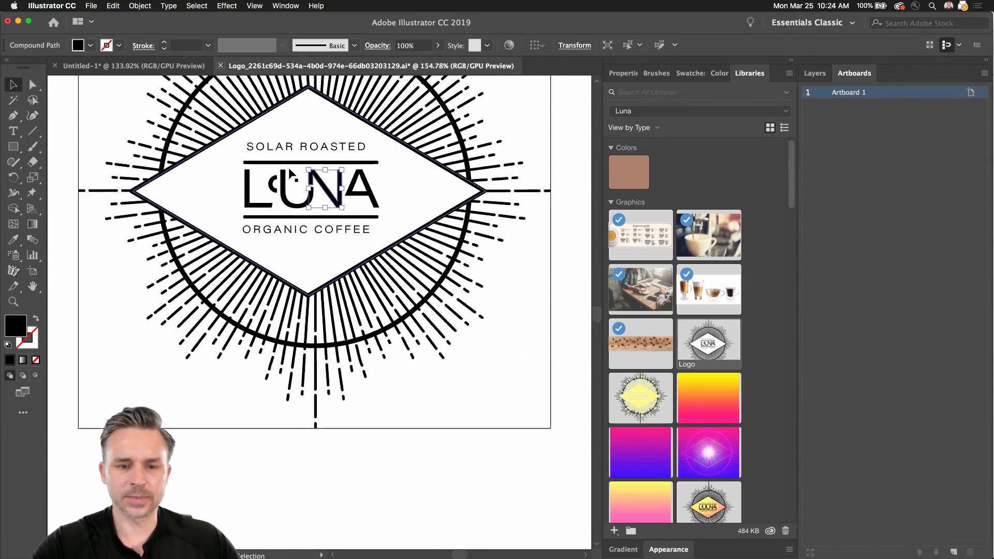
left_click_drag(238, 195, 270, 312)
scroll(271, 312, "down", 2)
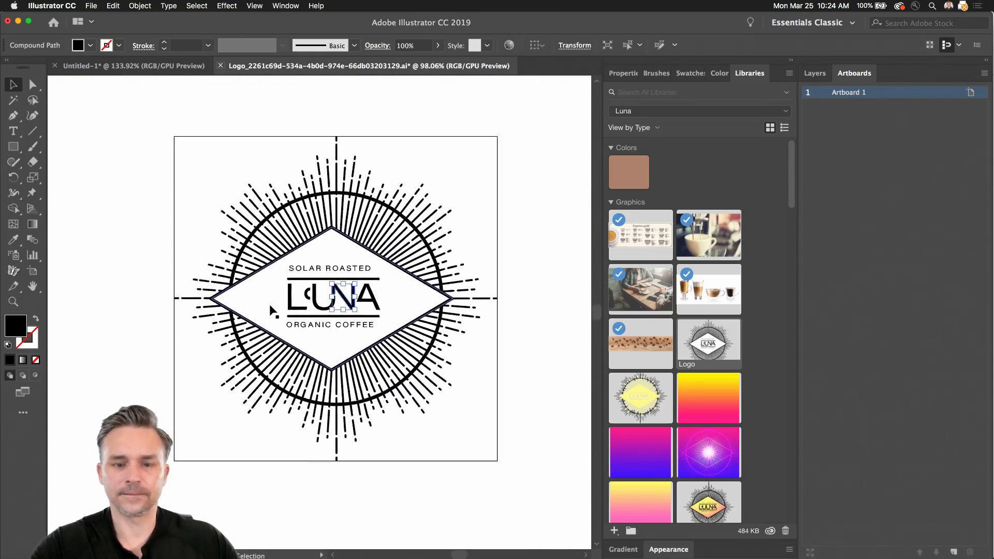
left_click(119, 135)
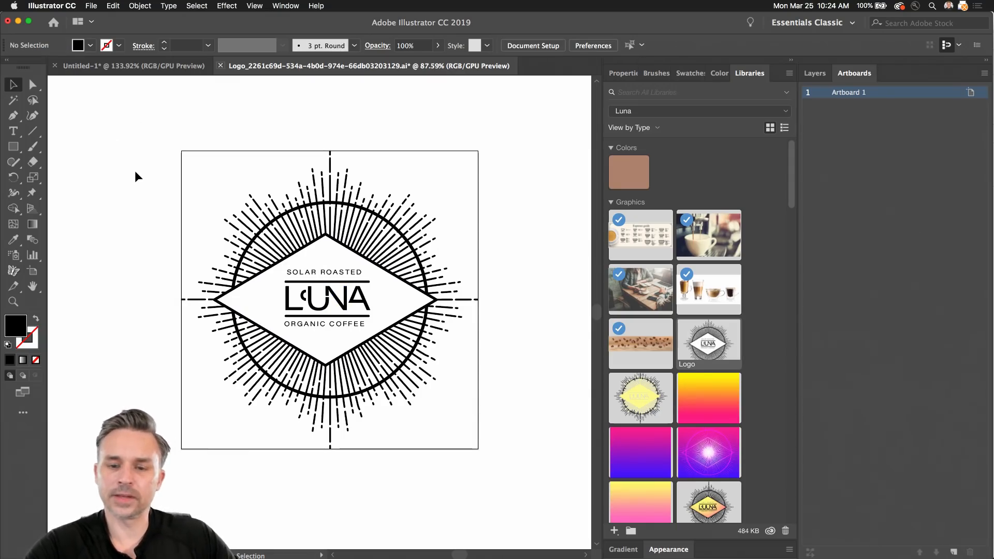
Step: Copy the entire LUNA logo artwork, including the sunburst and diamond
left_click_drag(129, 127, 510, 472)
key("super+c")
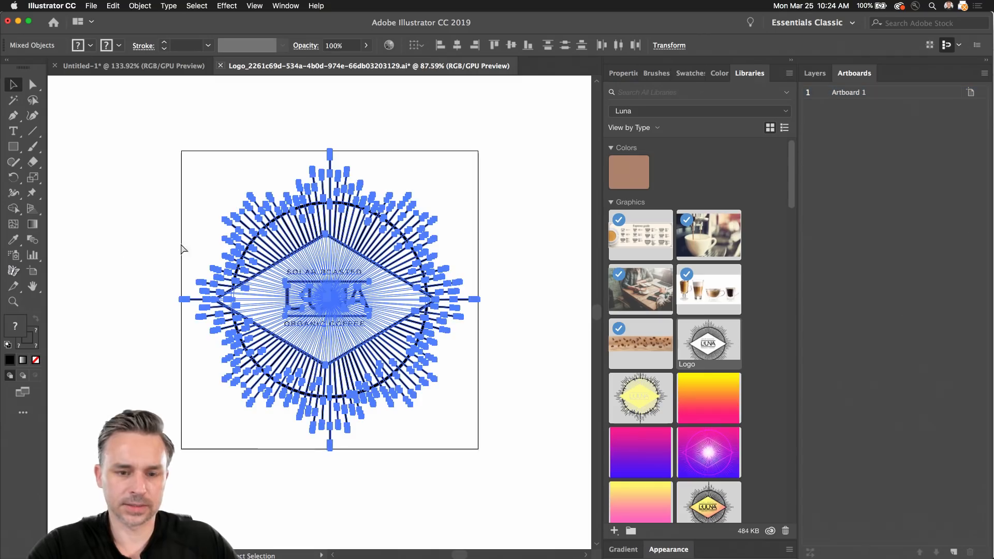
scroll(169, 200, "left", 1)
left_click(169, 201)
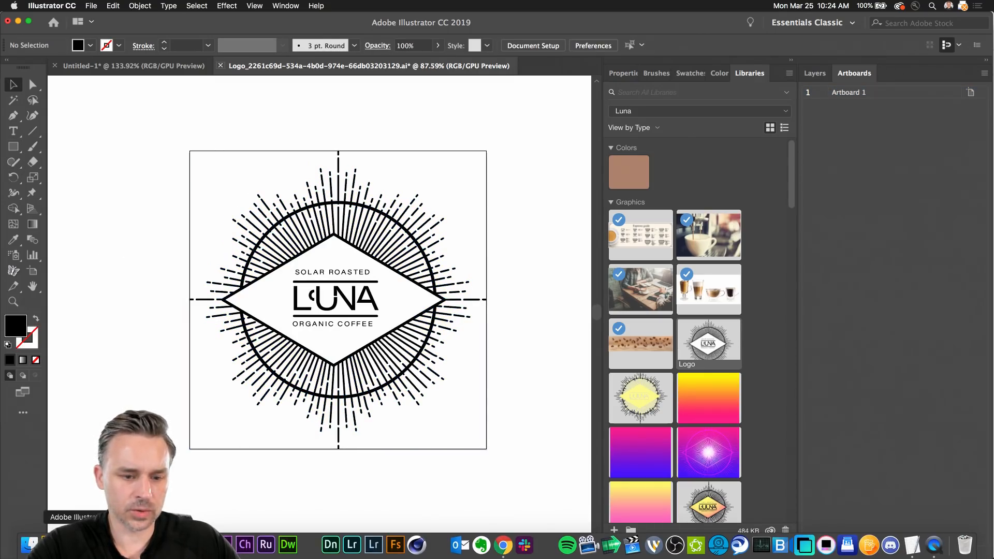
Step: In Adobe XD, replace the Splash artboard's Logo placeholder text with the copied LUNA logo and shrink it to fit within the artboard's width
left_click(137, 545)
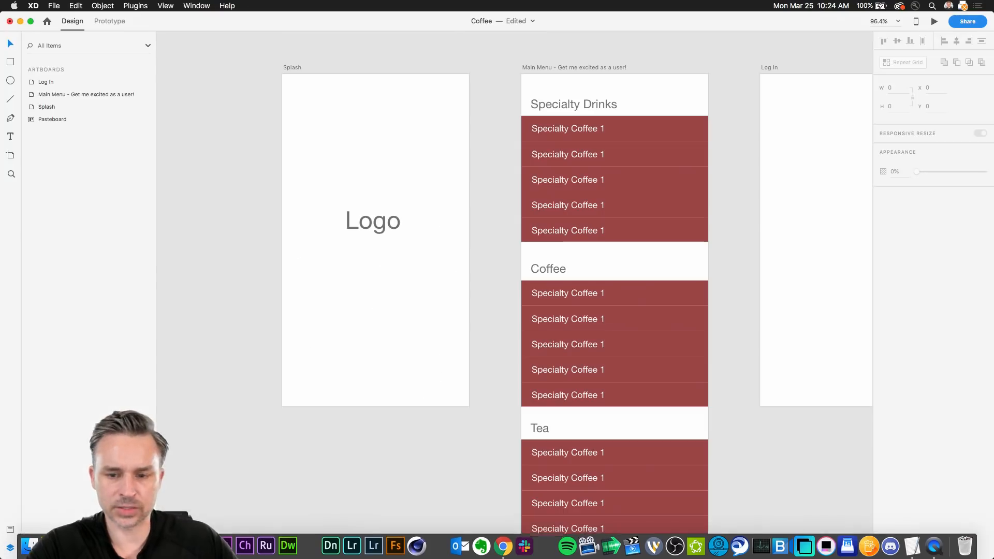
left_click(355, 223)
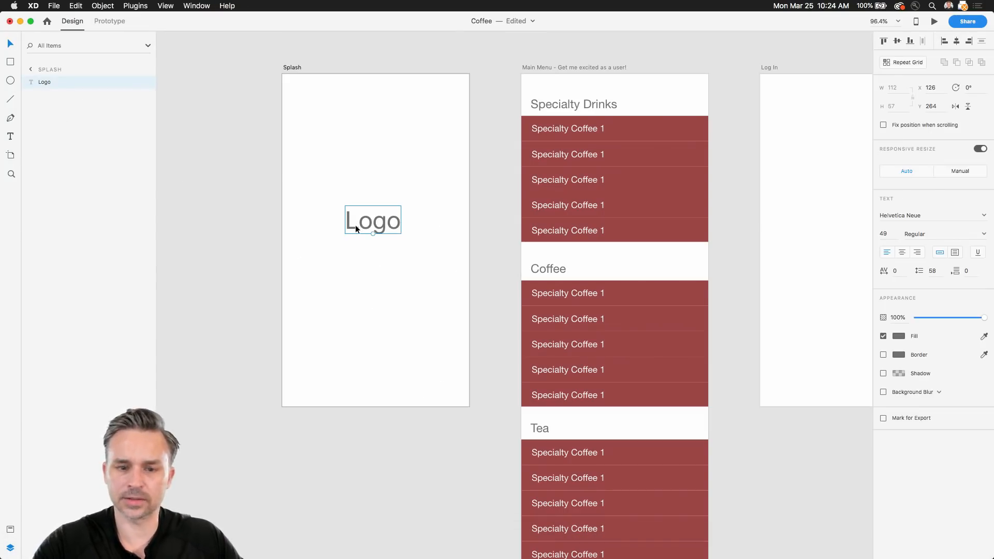
key("BackSpace")
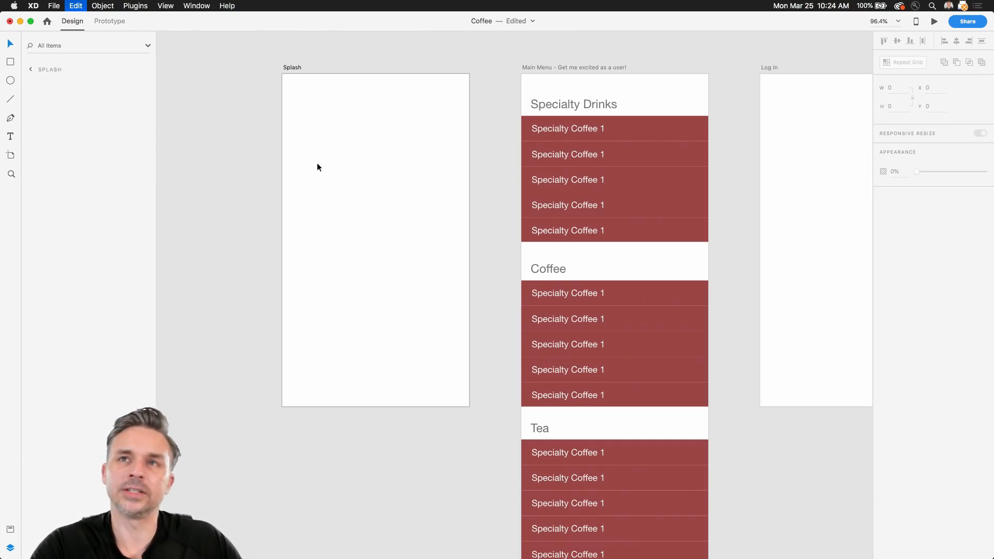
key("super+v")
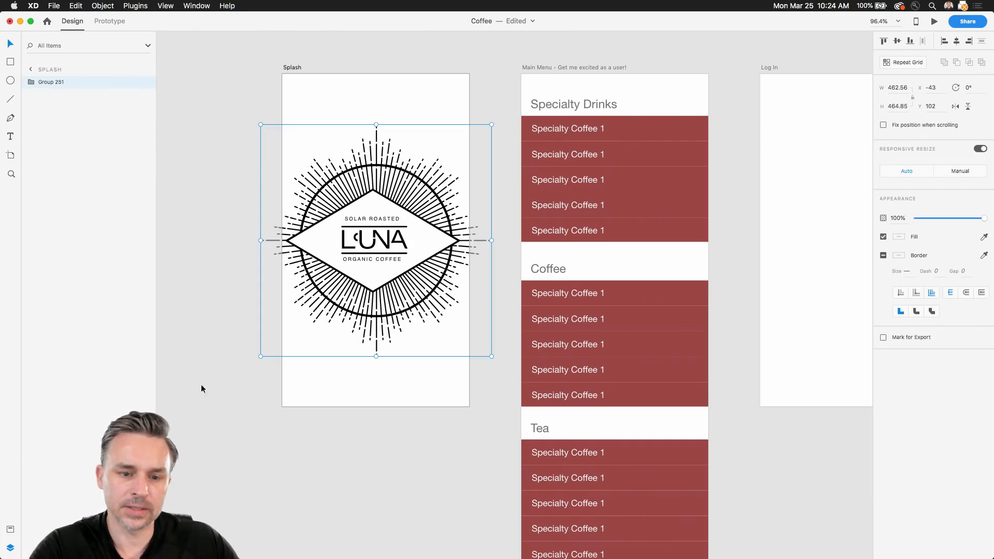
left_click_drag(261, 355, 289, 326)
left_click(225, 156)
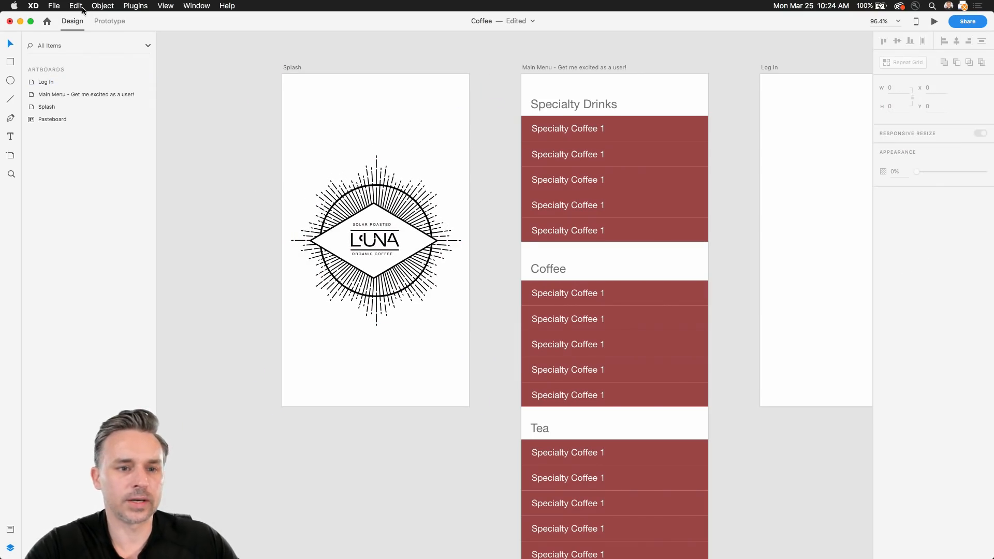
Step: Open the Luna library from Creative Cloud Libraries and place its black-and-white logo on the Splash artboard, overlapping the lower part of the pasted logo
left_click(54, 5)
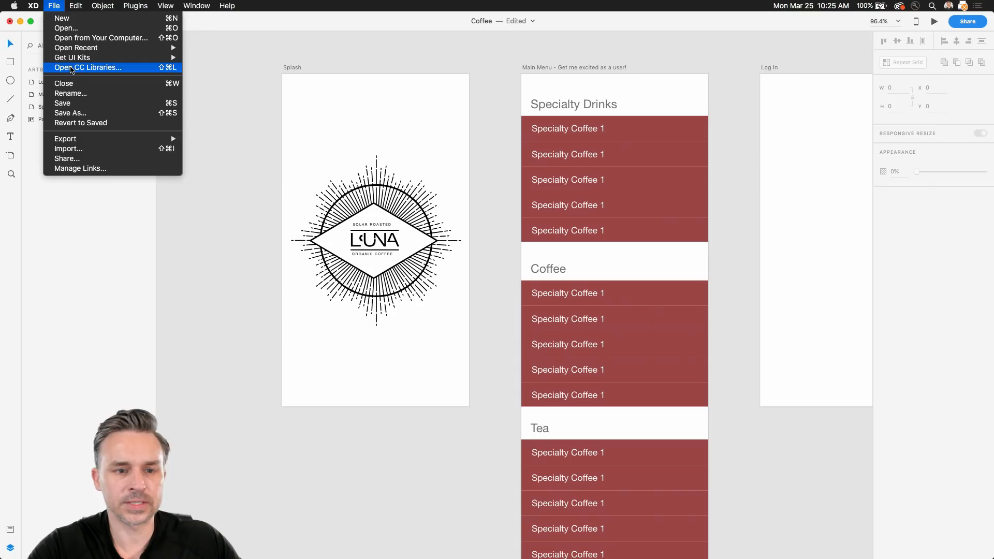
left_click(72, 68)
left_click_drag(804, 54, 524, 42)
left_click(521, 73)
left_click(523, 83)
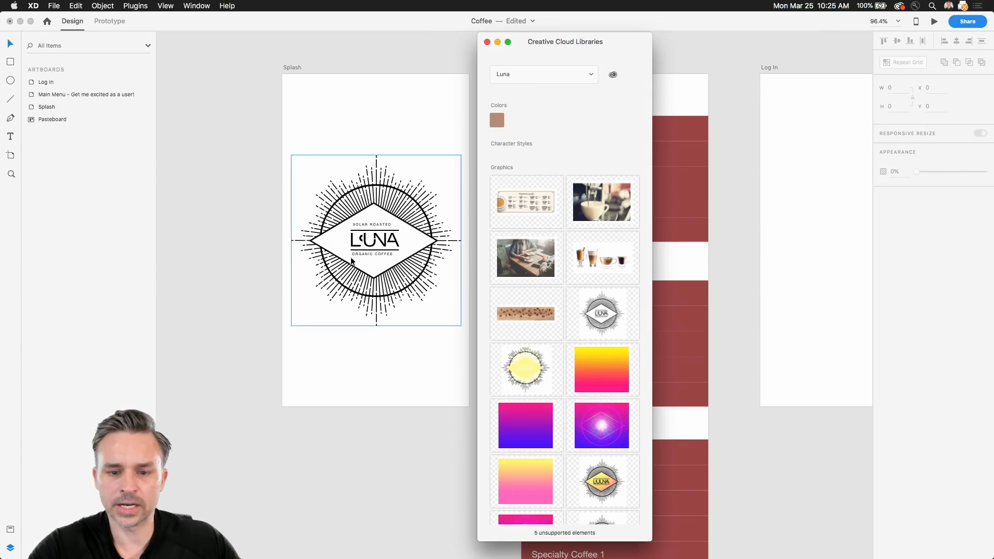
left_click_drag(592, 302, 365, 367)
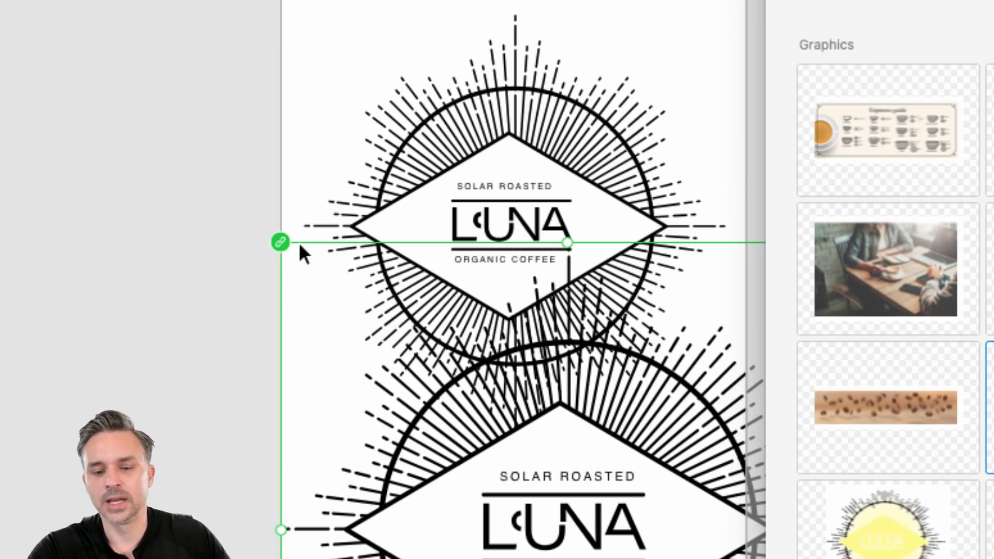
Step: Move the Creative Cloud Libraries window aside and shift both logos up on the Splash artboard
left_click(491, 174)
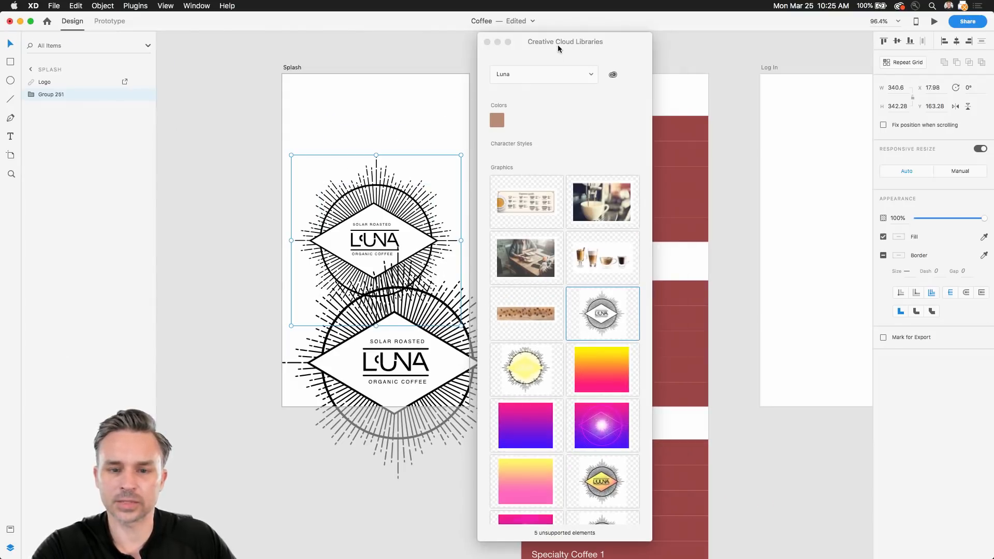
left_click_drag(558, 48, 687, 50)
left_click_drag(365, 215, 364, 168)
left_click_drag(366, 340, 366, 320)
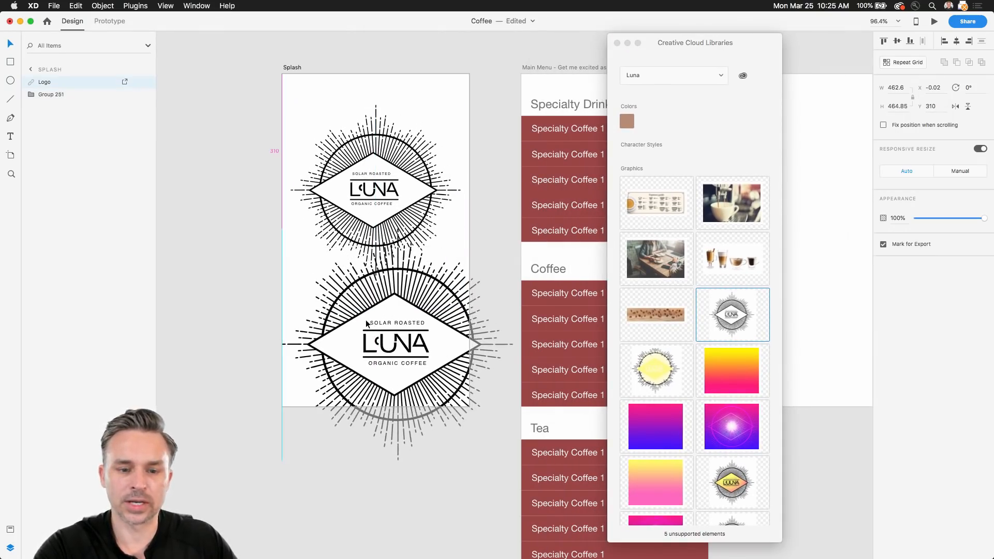
Step: Close the Creative Cloud Libraries window and set the Splash artboard's fill to a dark red
left_click(284, 67)
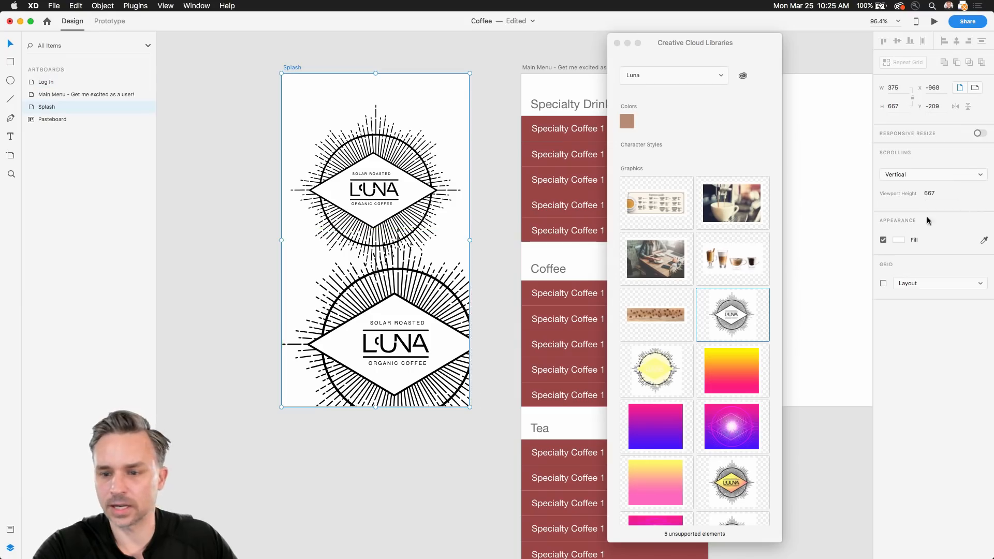
left_click(896, 242)
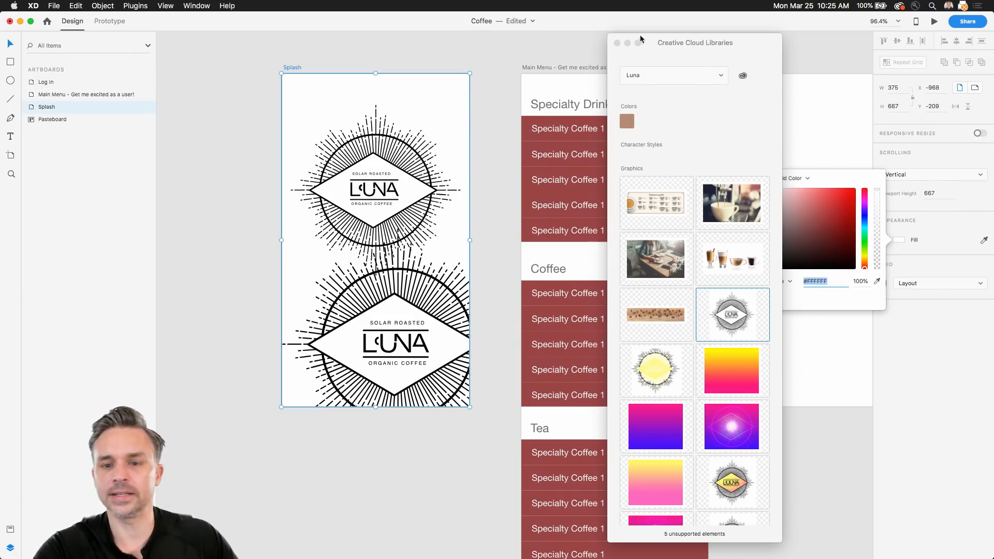
left_click(617, 43)
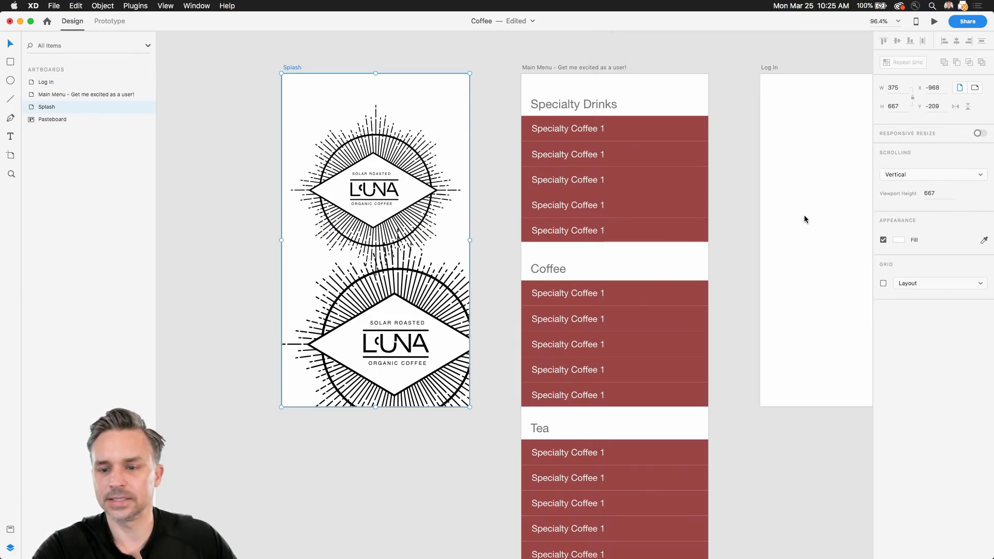
left_click(897, 241)
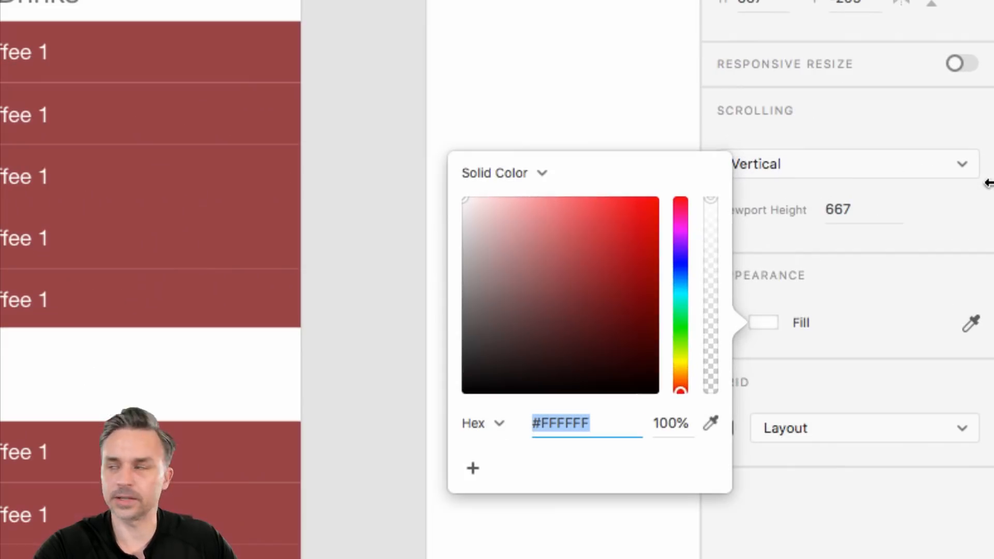
left_click_drag(599, 254, 603, 230)
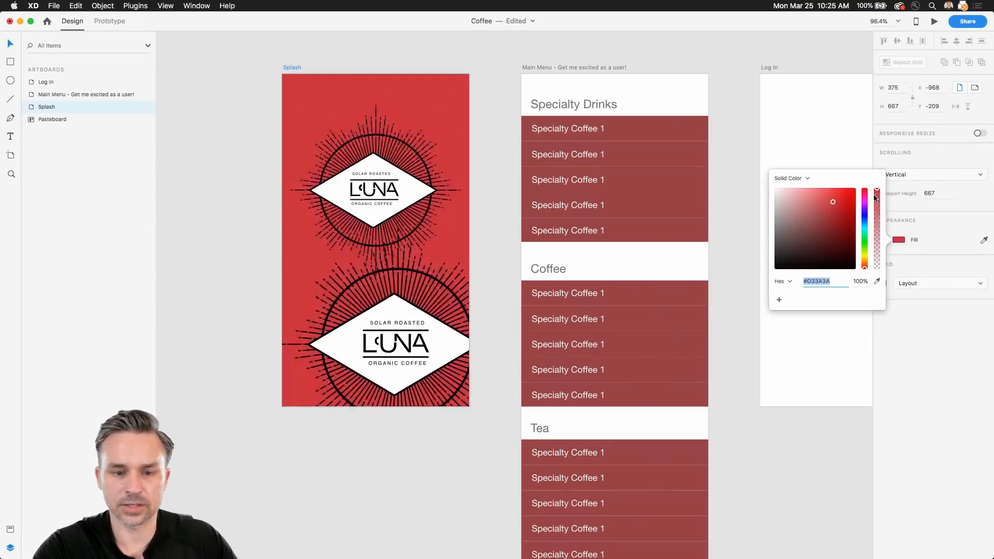
left_click_drag(873, 195, 845, 217)
left_click(178, 202)
Step: Shrink the linked logo to fit the Splash artboard's width and arrange the pasted logo above it without overlap
left_click(370, 321)
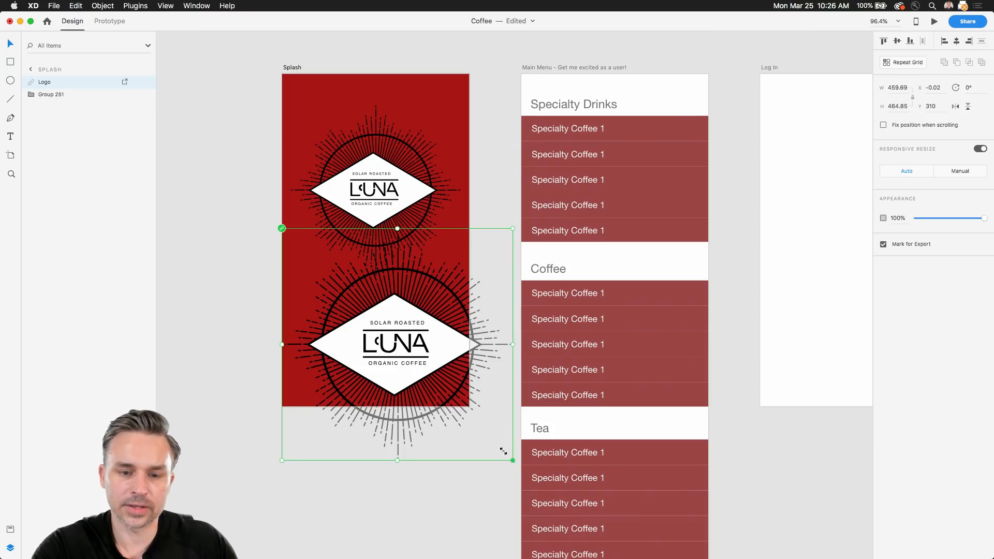
left_click_drag(503, 451, 450, 394)
left_click(349, 181)
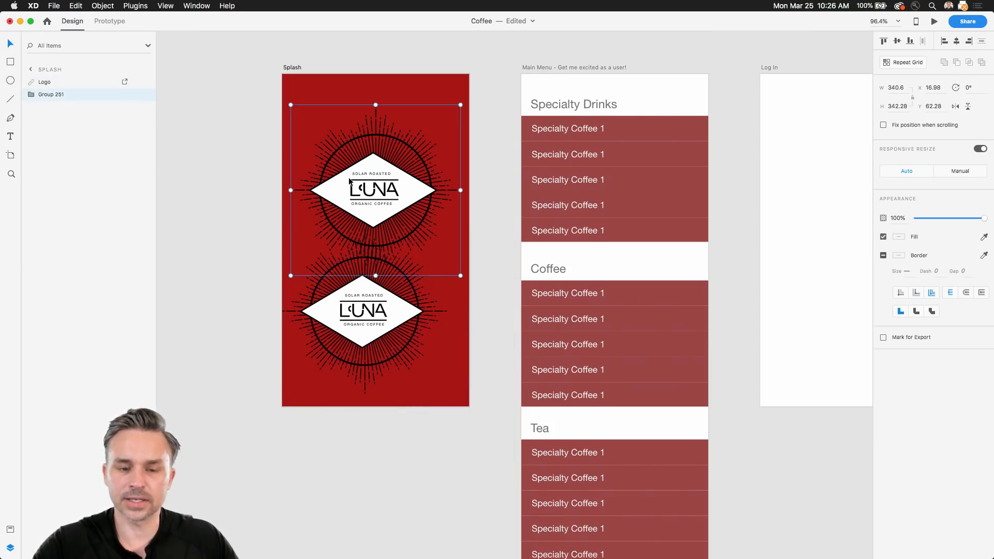
left_click_drag(346, 197, 342, 162)
left_click_drag(355, 310, 364, 325)
Step: Examine the text, path and group layers inside the pasted logo group and reselect the whole group
mouse_move(72, 544)
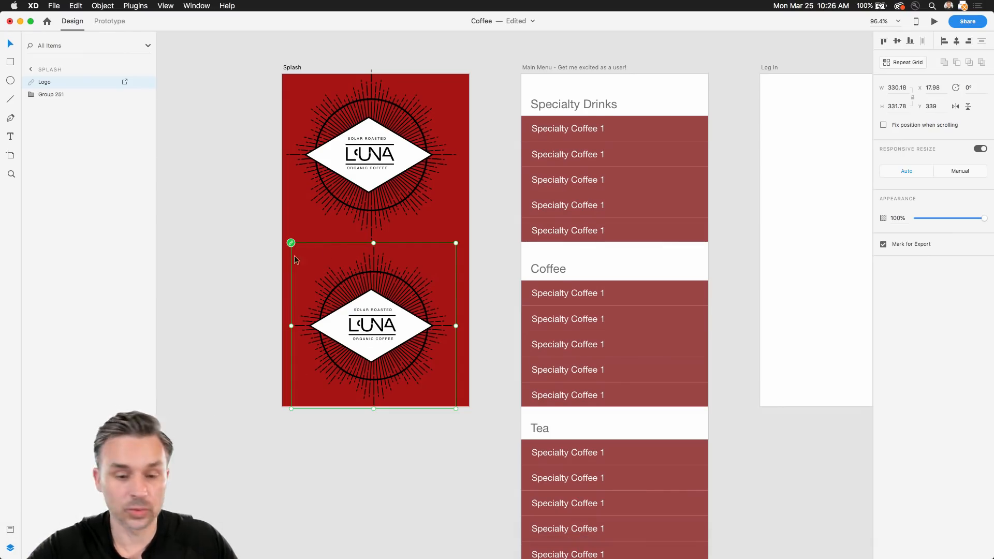
left_click(335, 160)
scroll(346, 74, "up", 2)
scroll(346, 75, "up", 5)
double_click(340, 248)
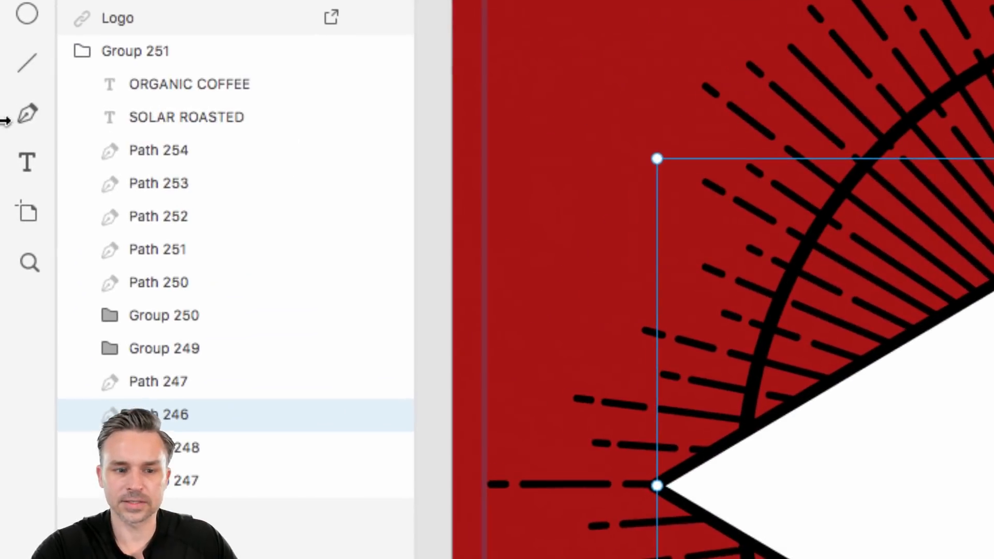
left_click(68, 98)
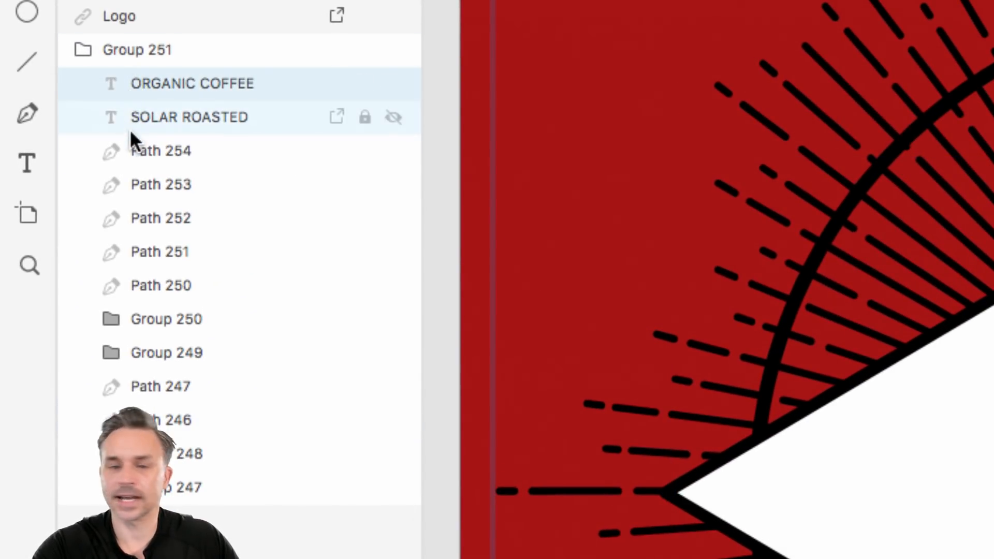
left_click(131, 125)
left_click(129, 93)
left_click(131, 118)
left_click(132, 192)
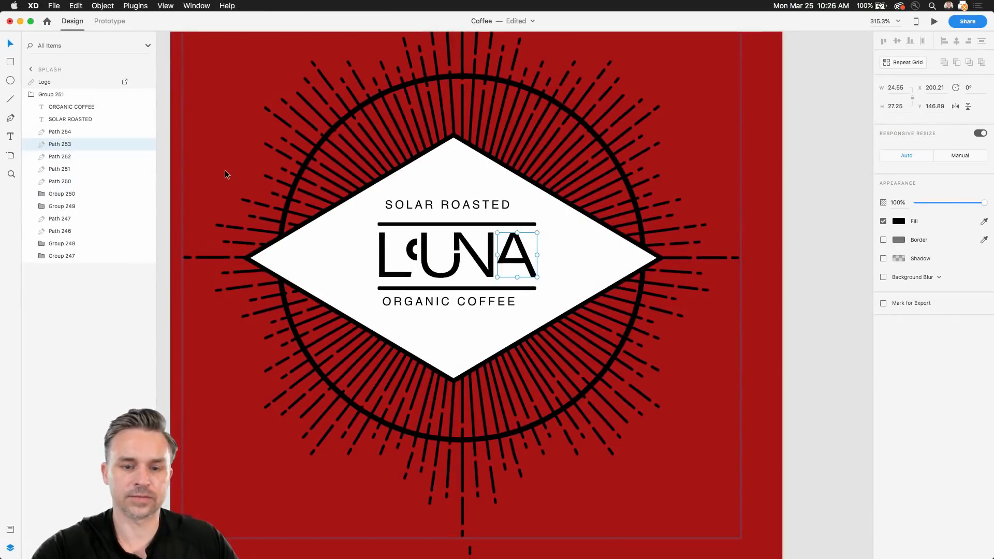
scroll(398, 243, "down", 5)
scroll(206, 291, "left", 3)
left_click_drag(250, 153, 547, 253)
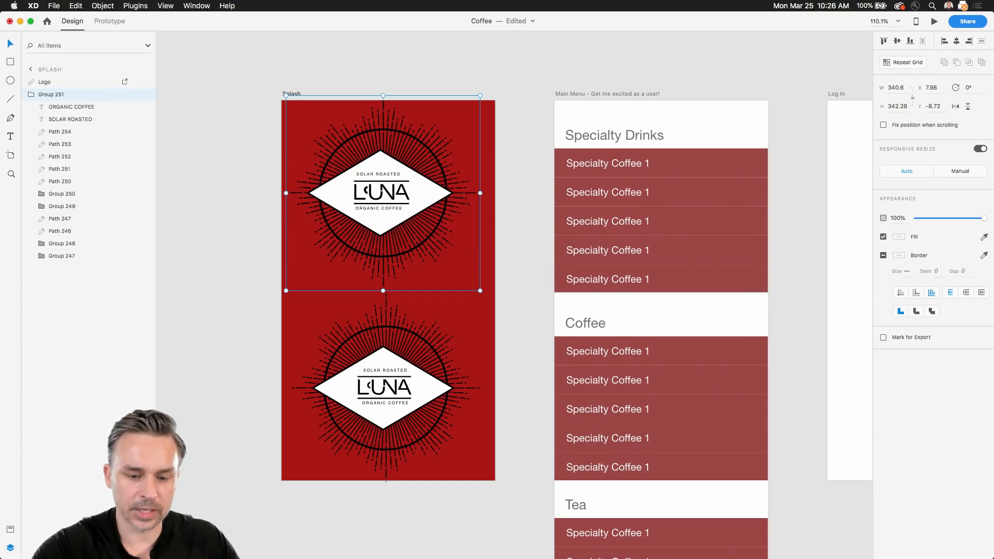
Step: Switch to Illustrator, paste the XD logo group beside the original logo and delete the pasted copy
mouse_move(136, 555)
left_click(93, 544)
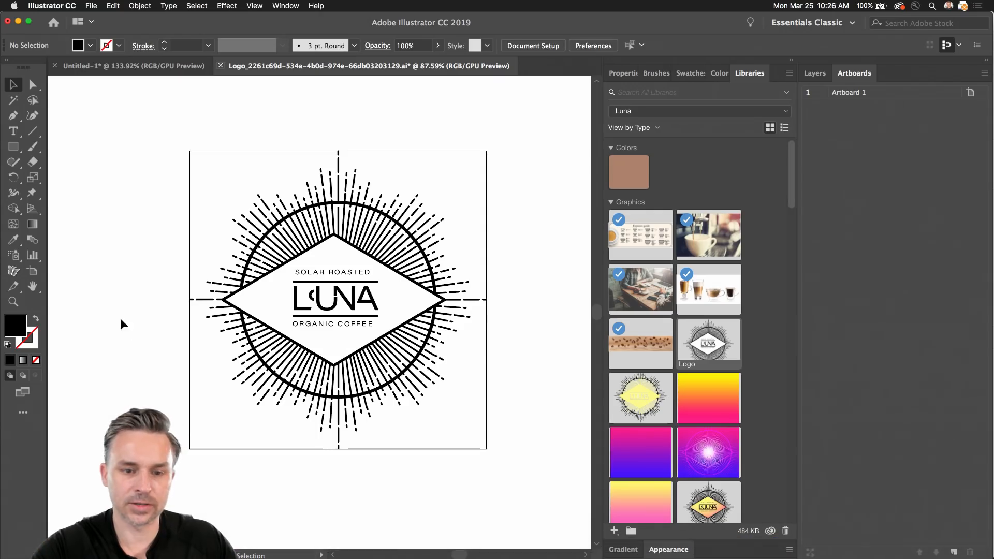
left_click(383, 262)
scroll(383, 261, "right", 5)
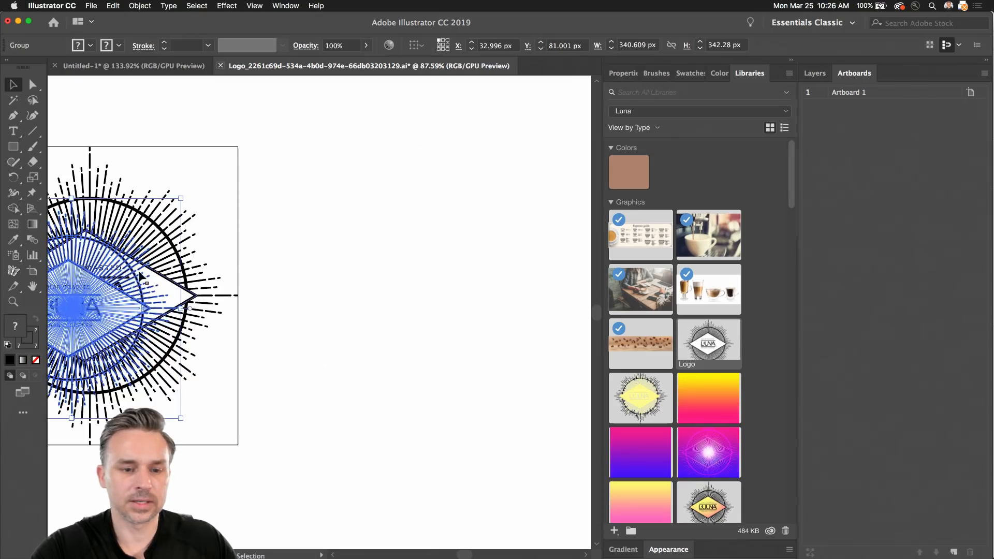
left_click_drag(73, 287, 443, 291)
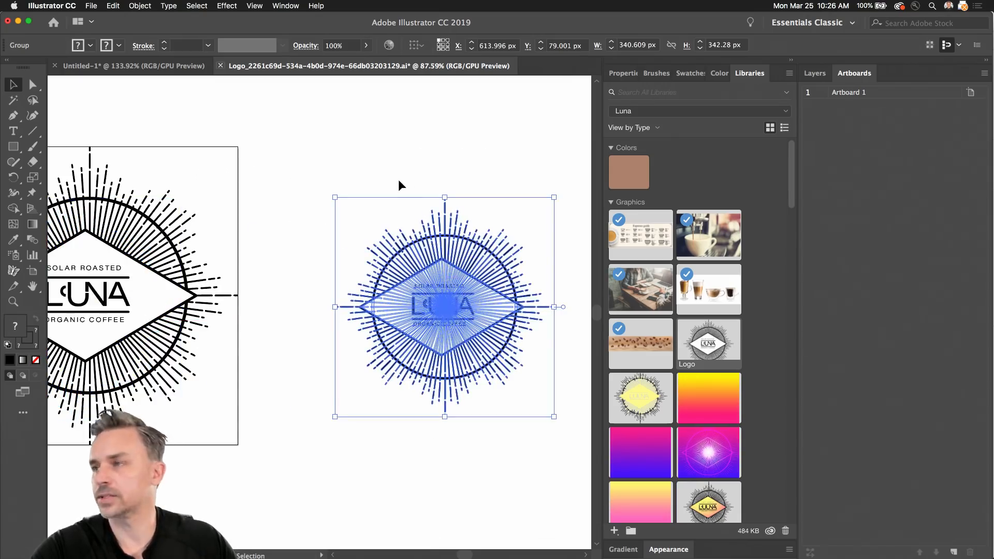
scroll(311, 176, "left", 4)
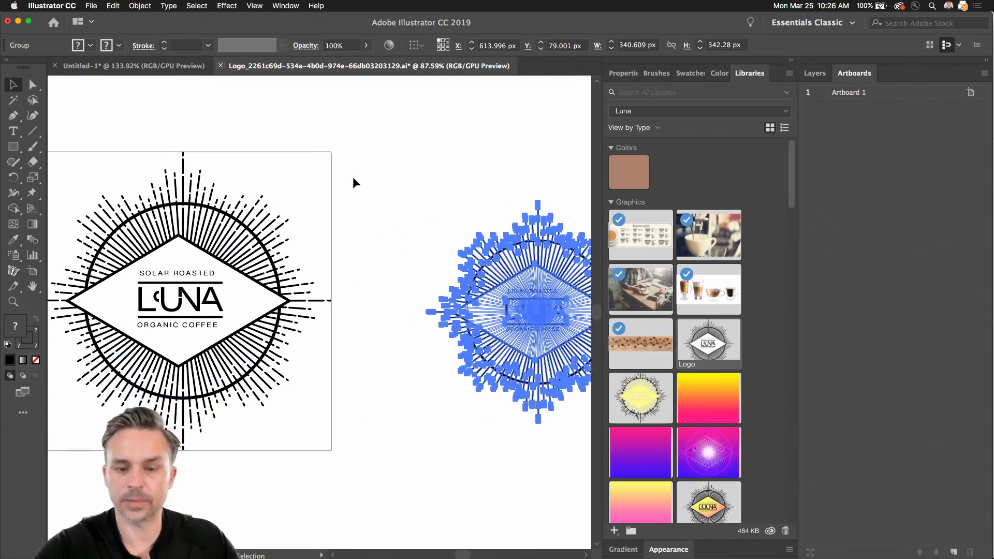
key("Delete")
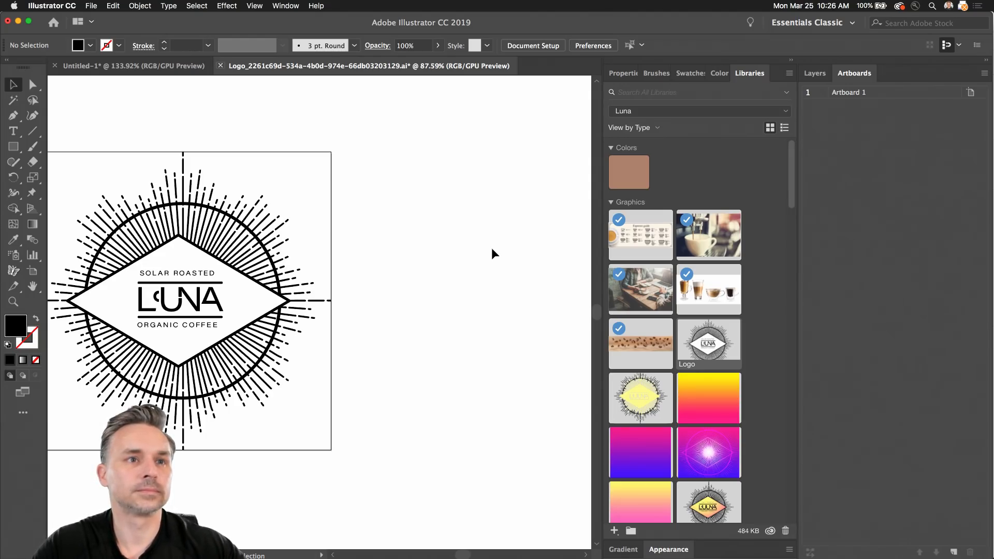
Step: Display the logo document's layers and fit its artboard in the window
left_click_drag(284, 185, 440, 173)
left_click_drag(260, 143, 225, 194)
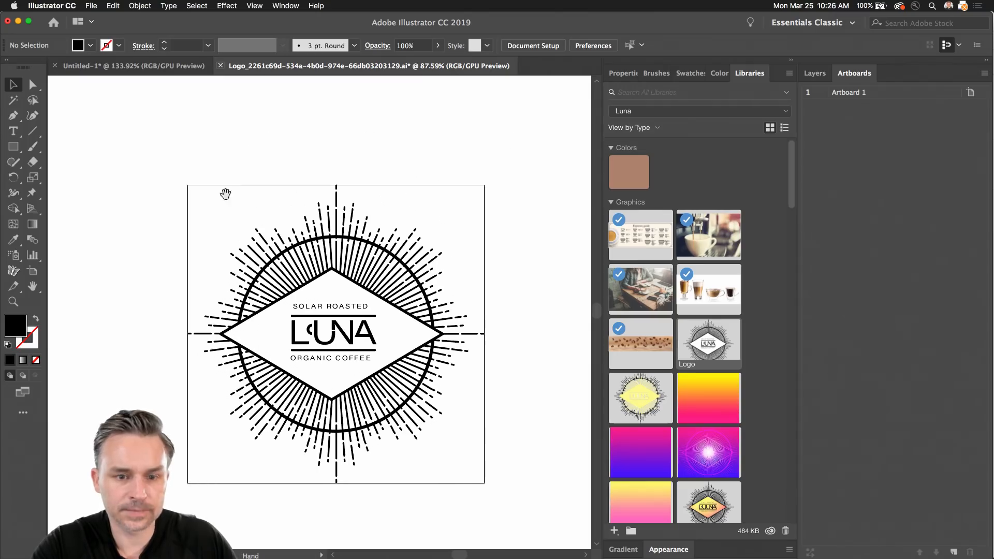
left_click(814, 73)
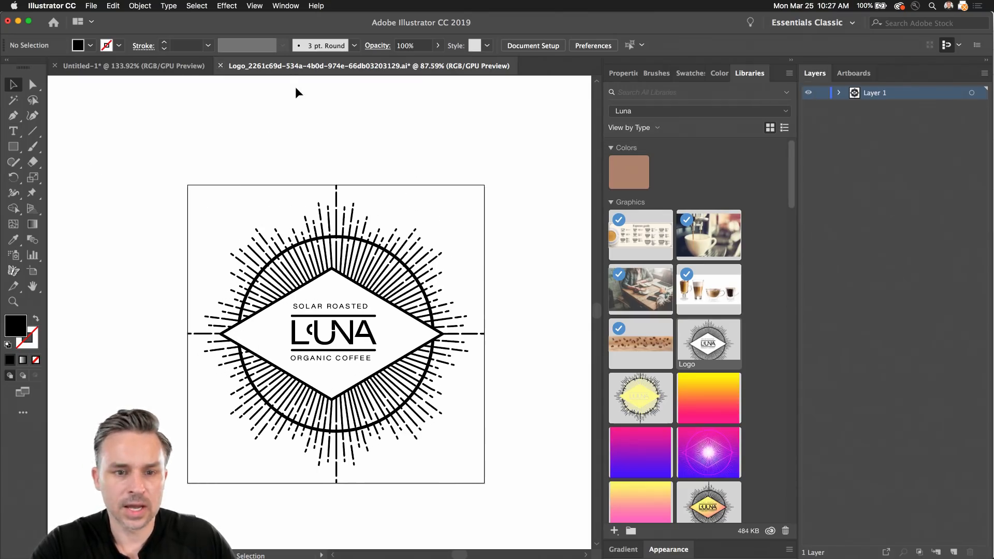
key("super+0")
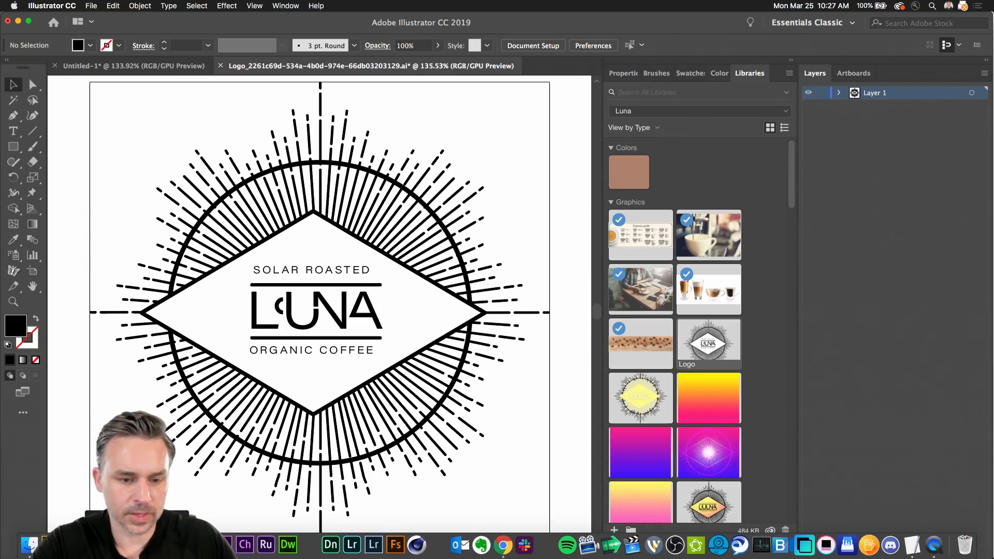
Step: Switch to Adobe XD, reopen the Creative Cloud Libraries and open the black-and-white Luna logo for editing in Illustrator
left_click(182, 545)
left_click(55, 5)
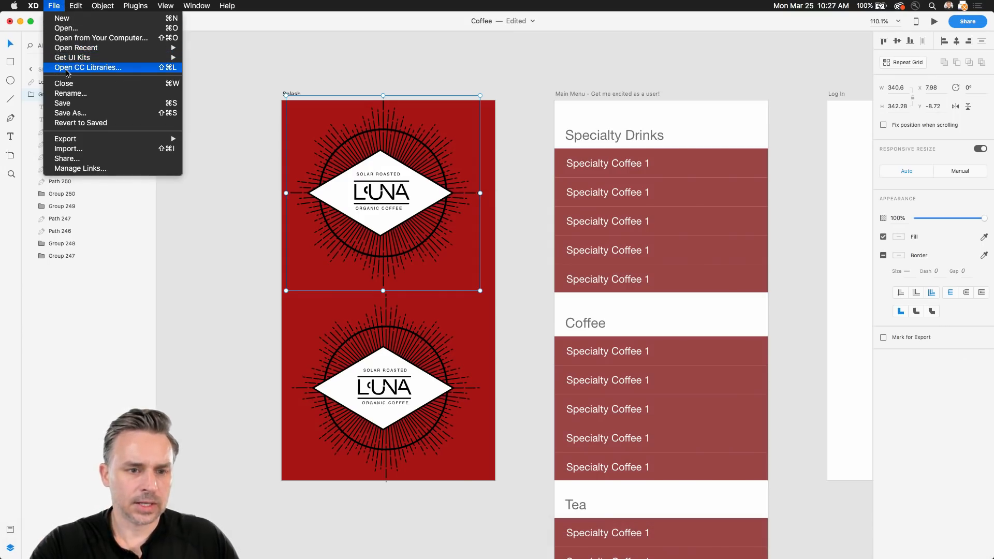
left_click(67, 68)
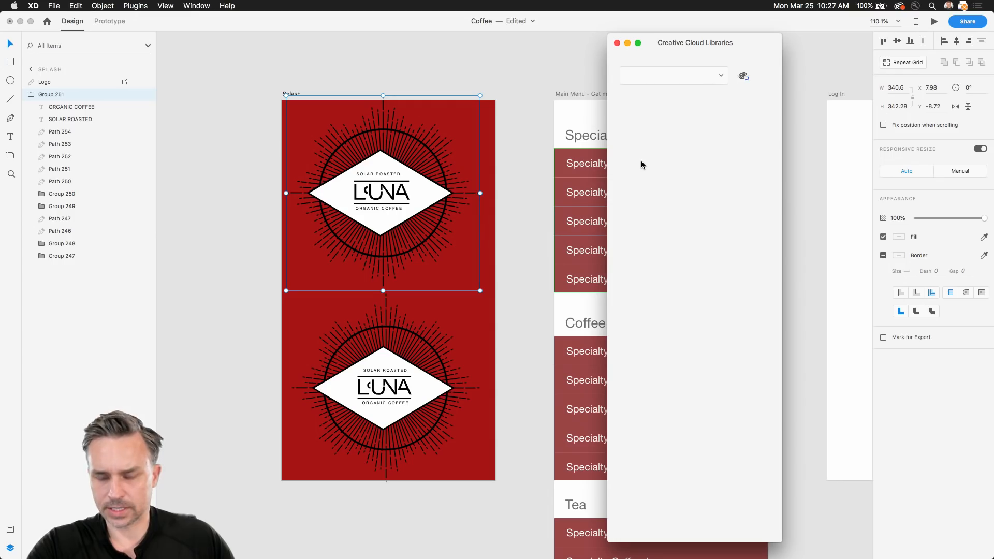
right_click(733, 311)
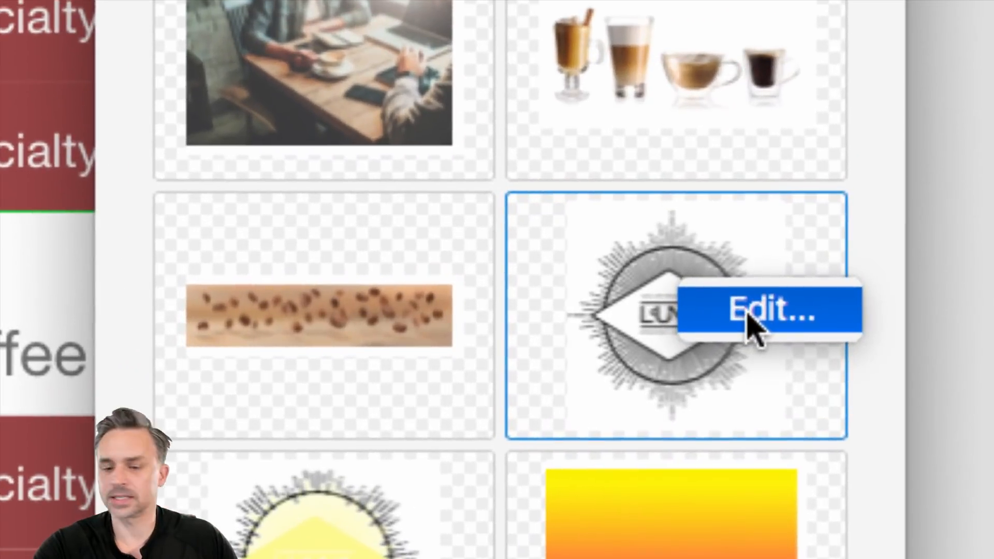
left_click(747, 314)
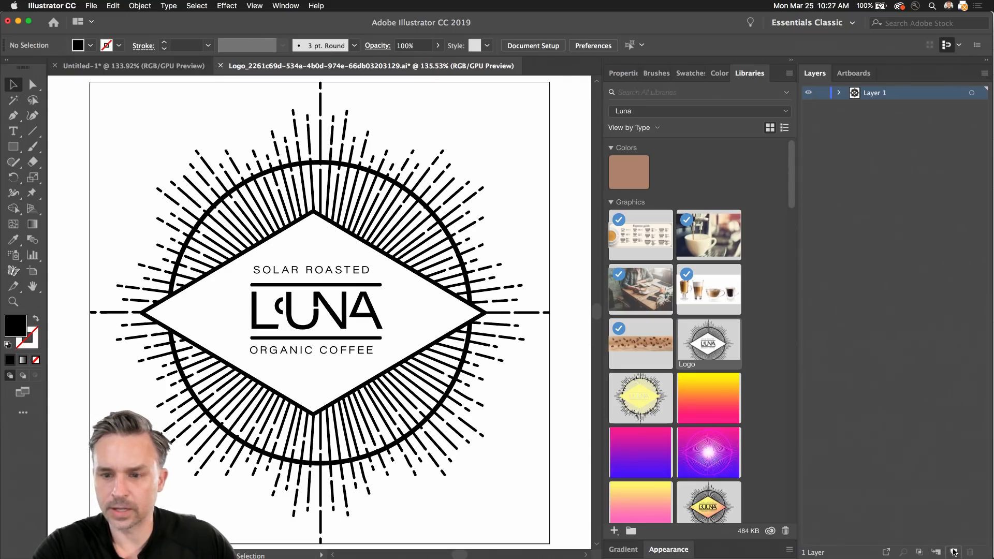
Step: Add a new layer and draw a black rectangle about 426 × 437 px over the logo
left_click(952, 551)
left_click(13, 146)
left_click_drag(103, 89, 527, 523)
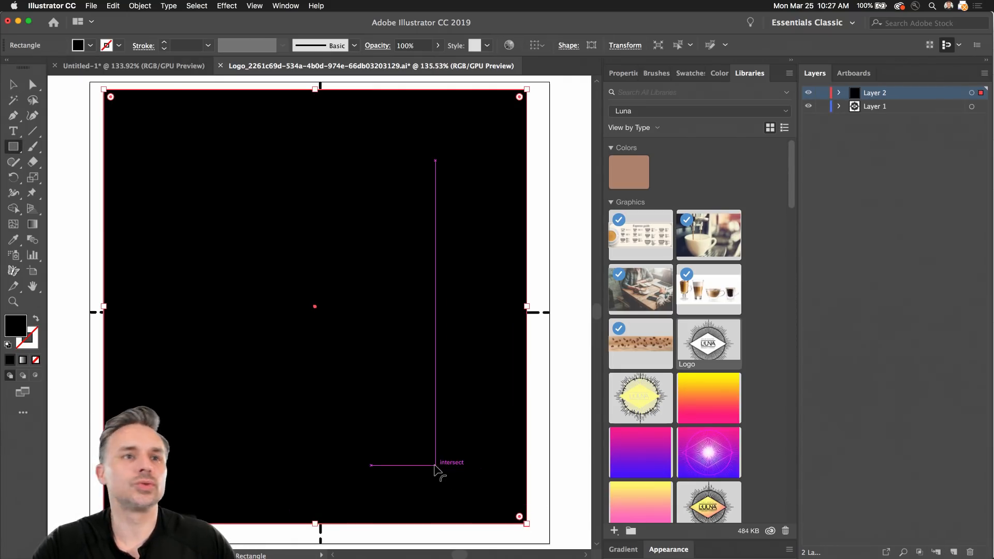
Step: Cut the black rectangle, paste it in front on another new layer and place that layer beneath the logo layer
left_click(12, 85)
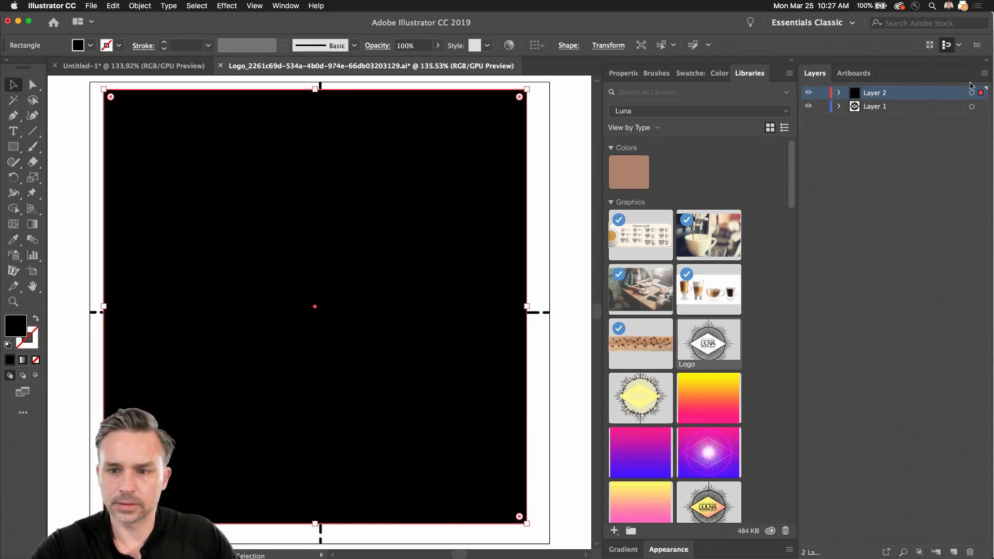
key("Delete")
left_click(878, 106)
left_click(953, 551)
key("super+f")
left_click_drag(892, 112, 889, 156)
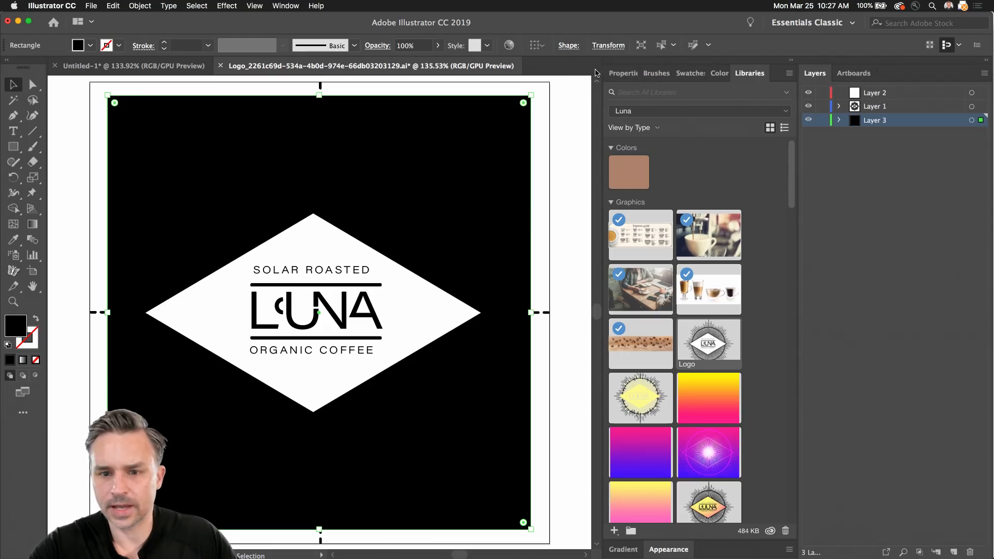
Step: Fill the background rectangle with the dark red swatch and lock its layer
left_click(626, 73)
left_click(615, 215)
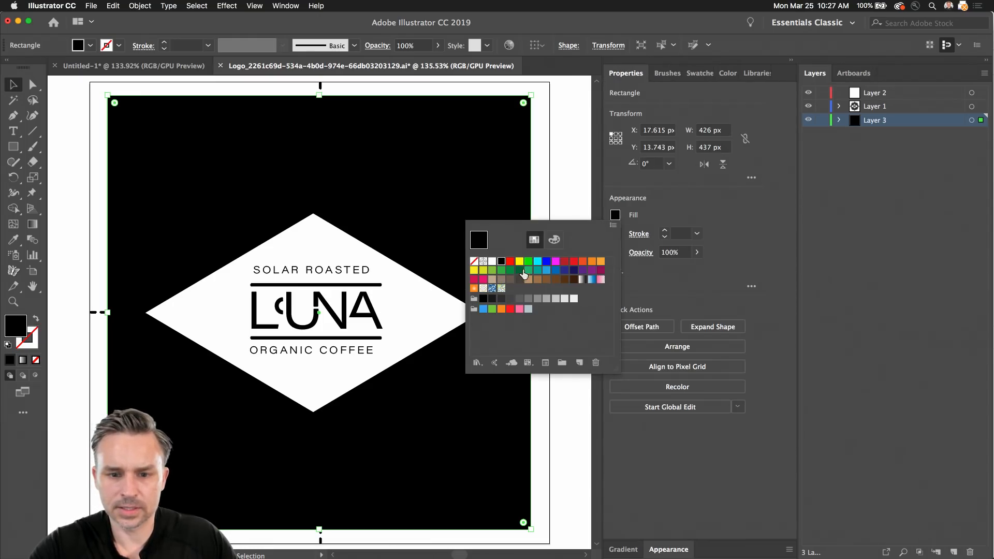
left_click(564, 261)
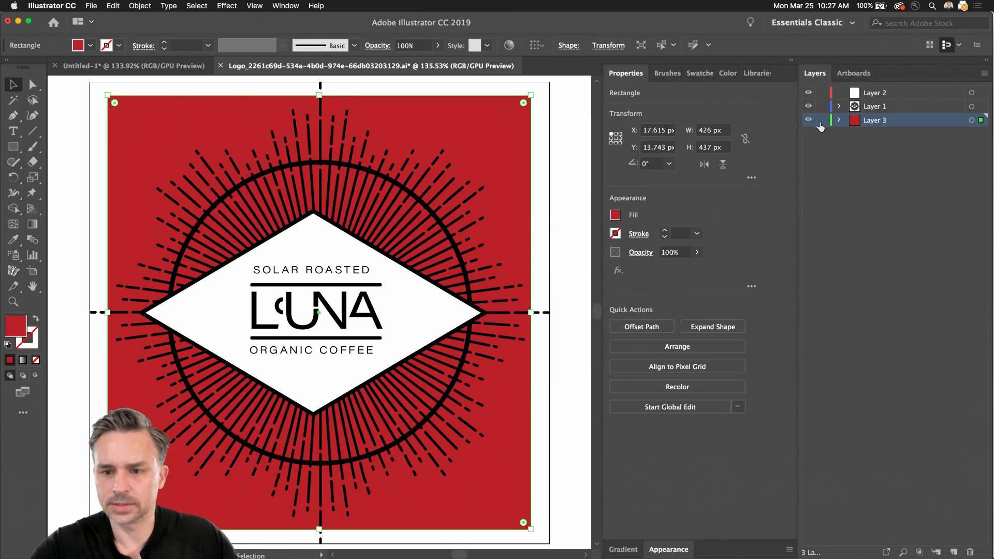
left_click(822, 120)
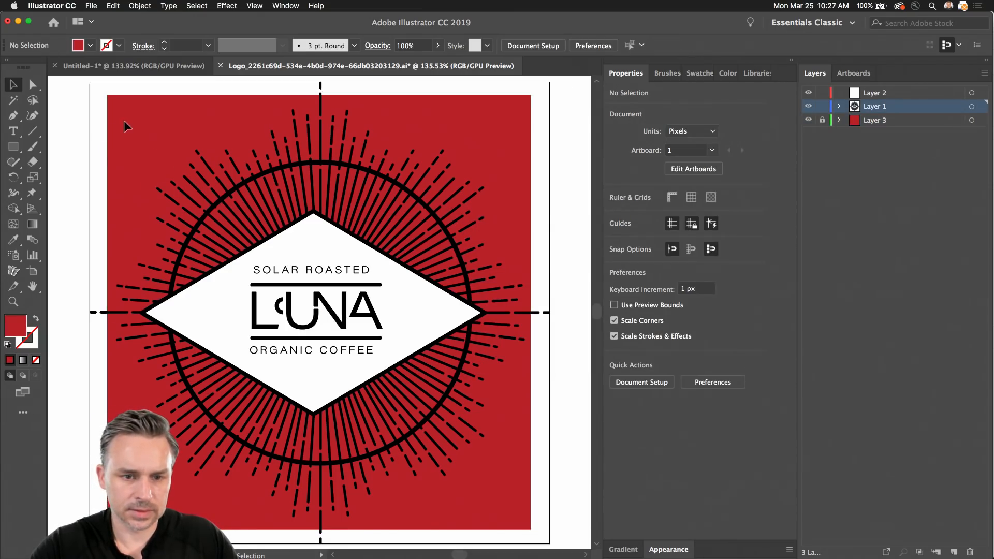
Step: Set the fill of the logo's sunburst rays and ring to white
left_click(489, 194)
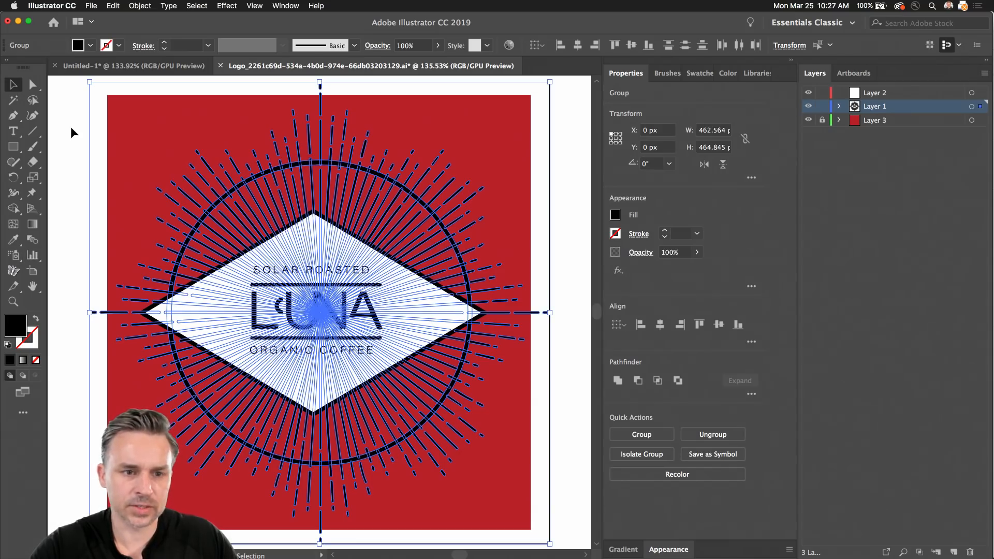
left_click(614, 215)
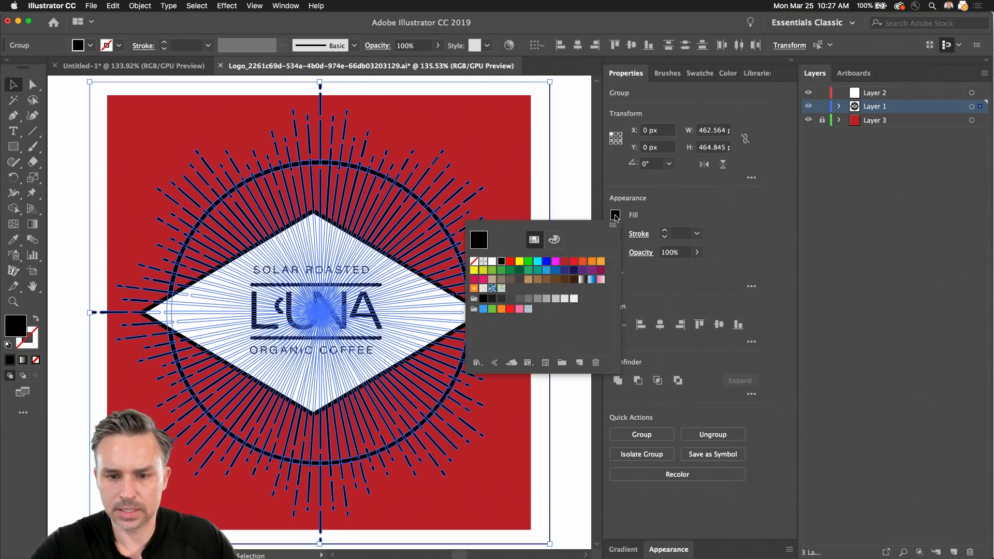
left_click(492, 261)
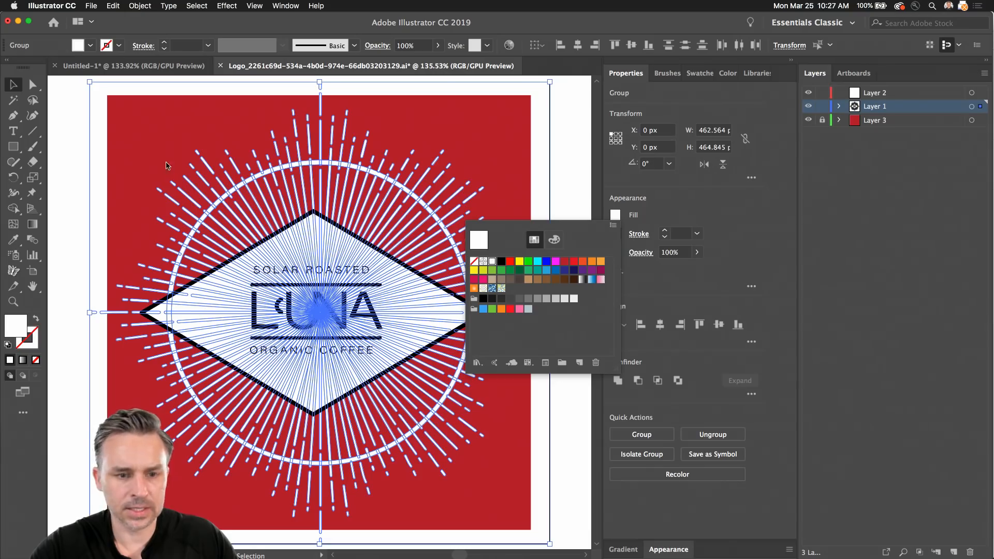
Step: Delete the black diamond outline around the logo's white centre
left_click(99, 168)
left_click(93, 164)
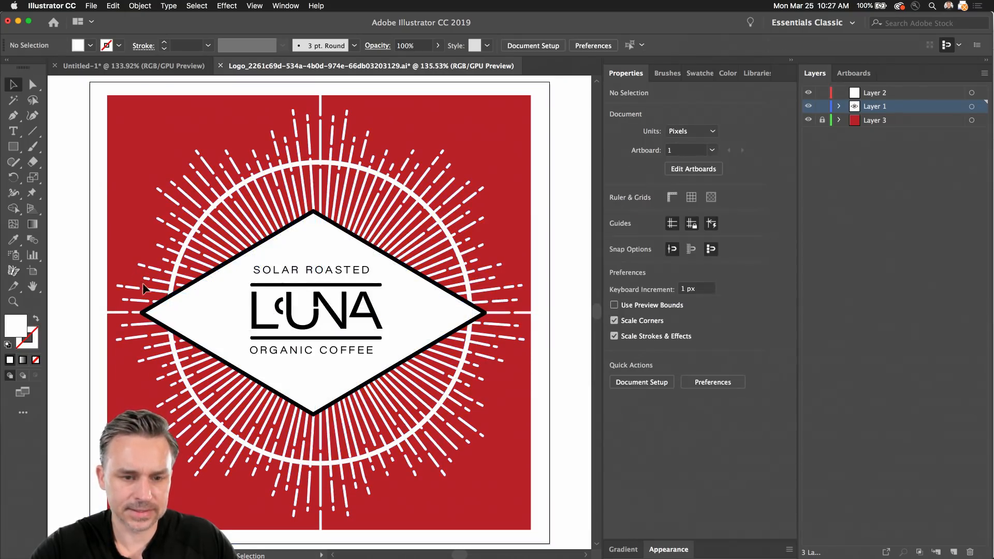
left_click(170, 302)
key("Delete")
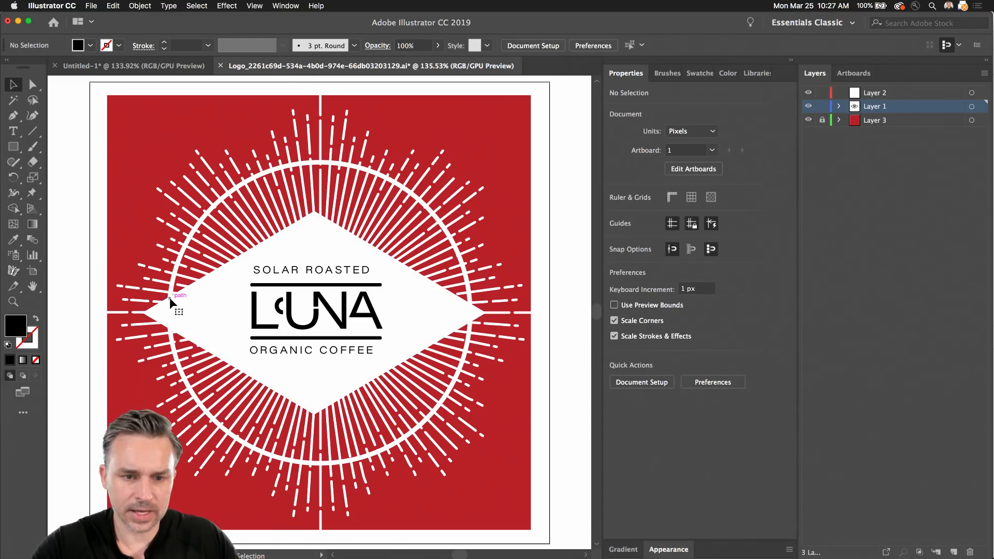
scroll(249, 328, "up", 5)
scroll(278, 327, "down", 3)
key("super+0")
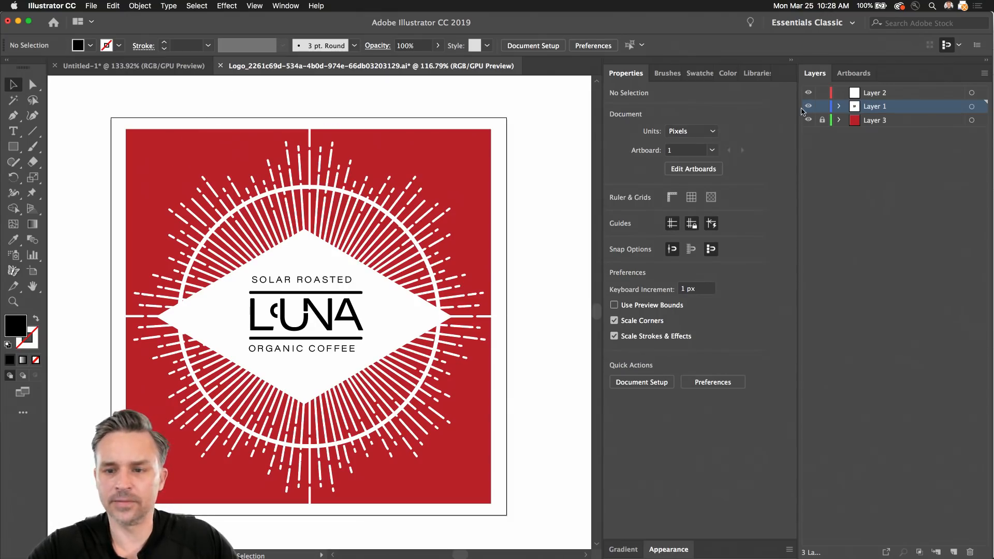
Step: Unlock and delete the red background layer, Layer 3, and save the logo file
left_click(853, 124)
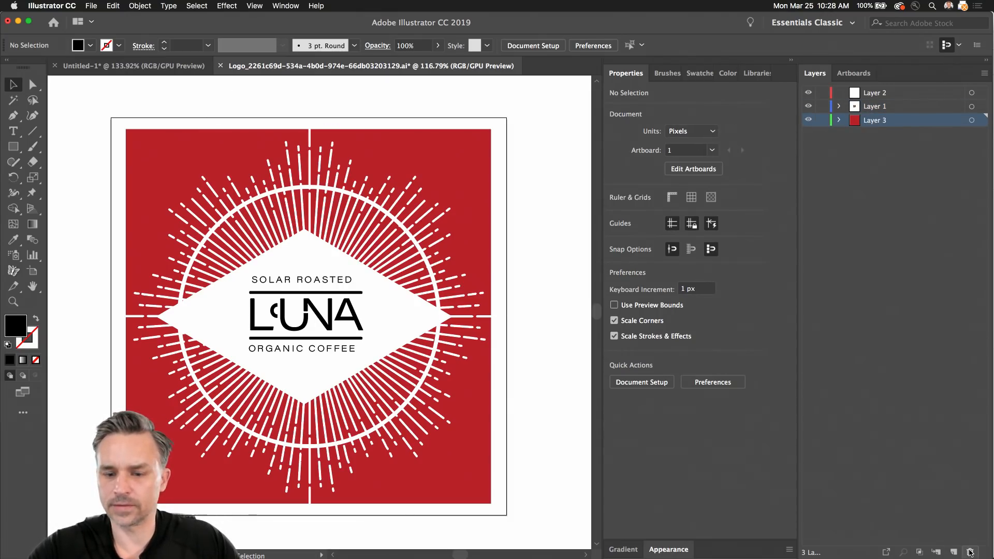
left_click(969, 552)
key("Return")
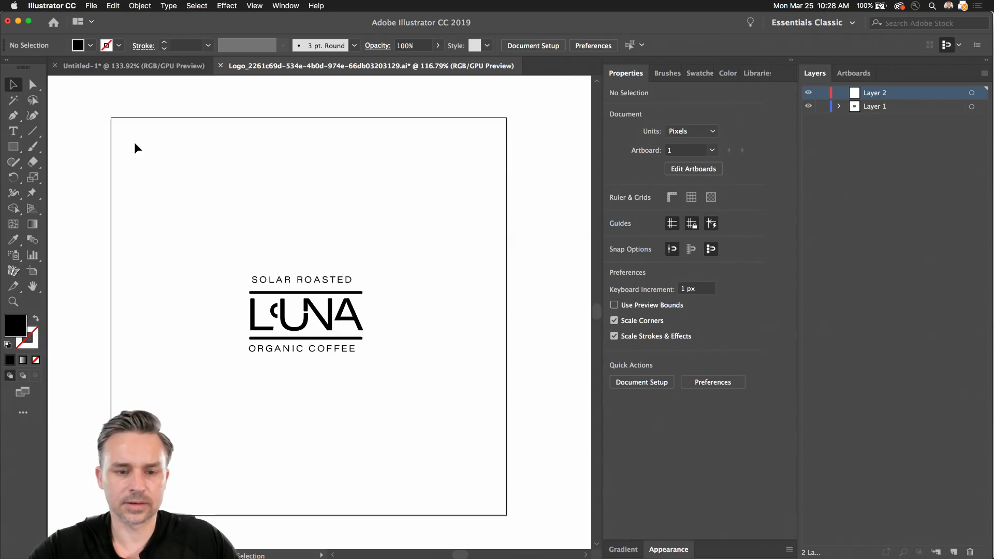
key("super+s")
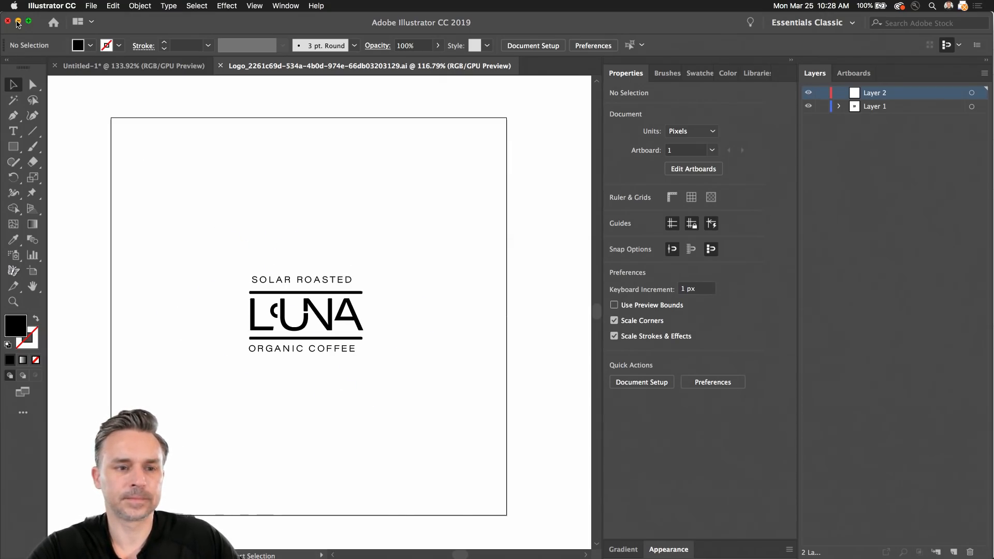
Step: Switch to Adobe XD, delete the ungrouped logo copy from the Splash artboard and centre the linked logo on it
left_click(17, 22)
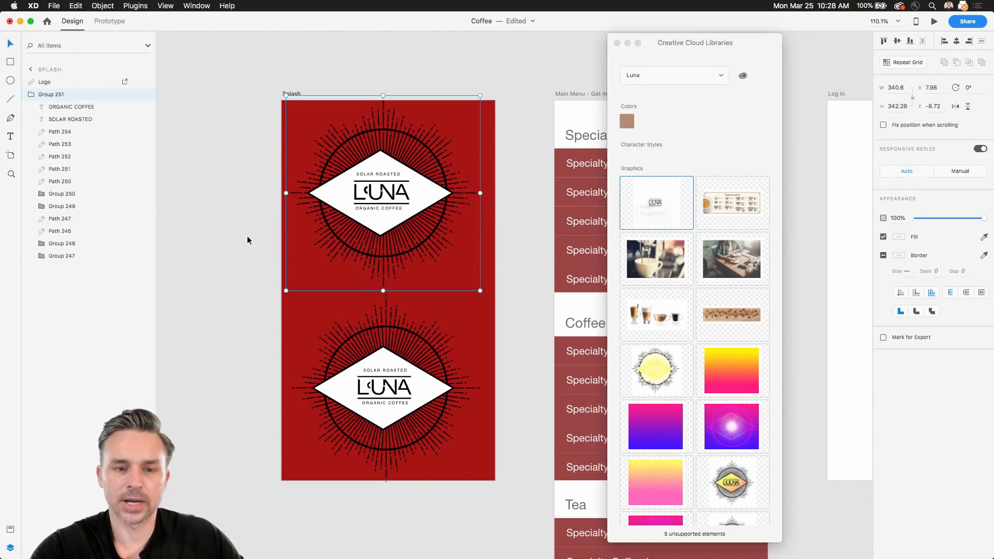
left_click(247, 235)
left_click(114, 207)
key("Delete")
left_click_drag(375, 402, 368, 293)
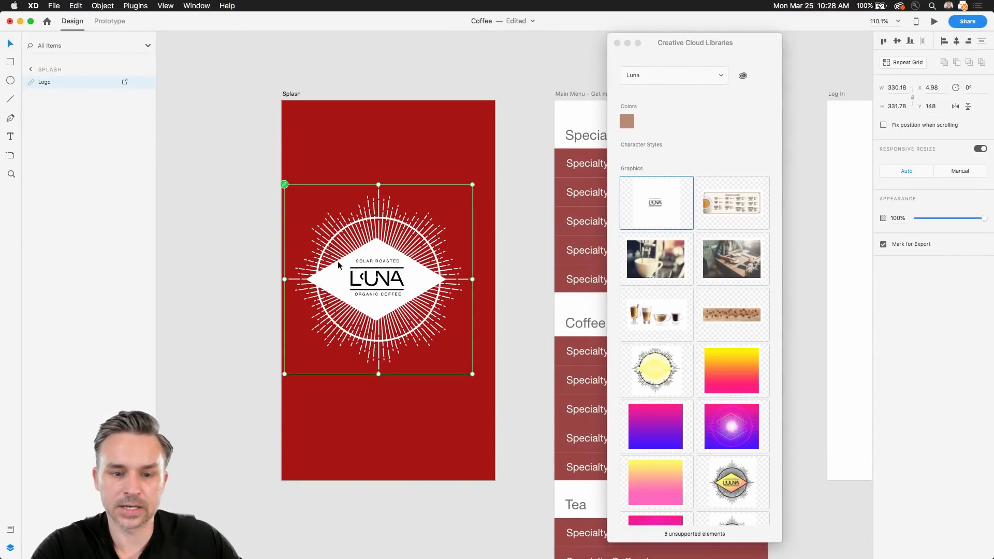
left_click_drag(338, 265, 347, 261)
left_click(247, 164)
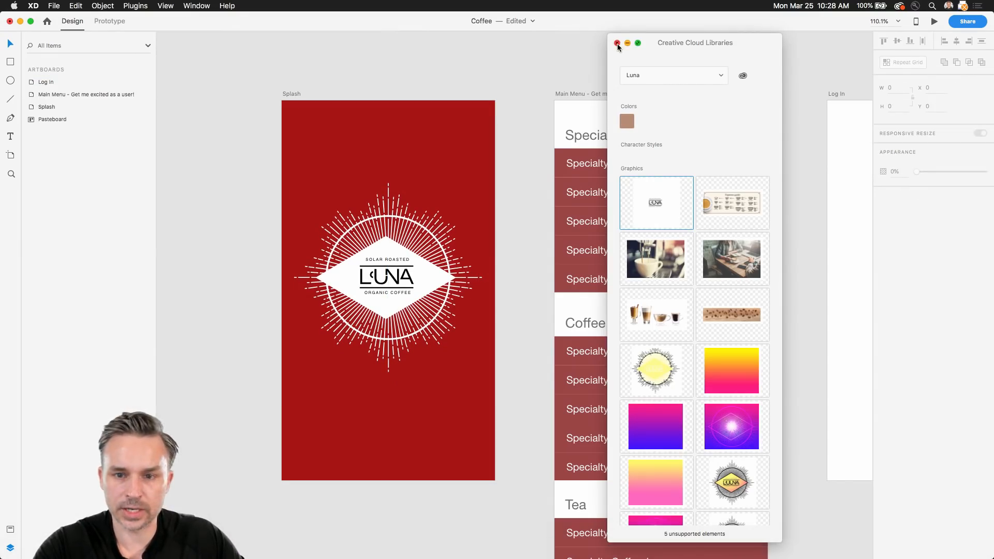
Step: Close the Creative Cloud Libraries window and select the Splash artboard
left_click_drag(682, 42, 782, 37)
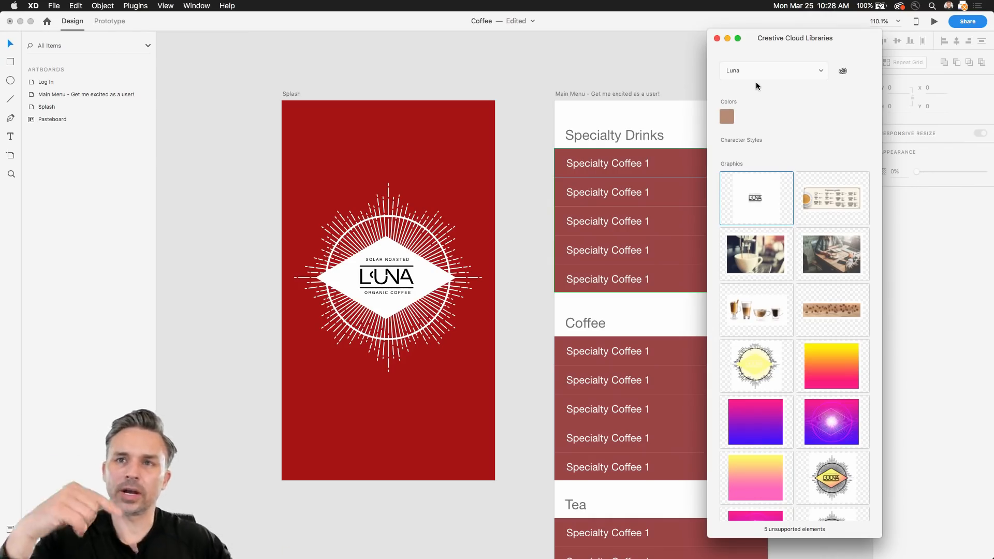
left_click(717, 38)
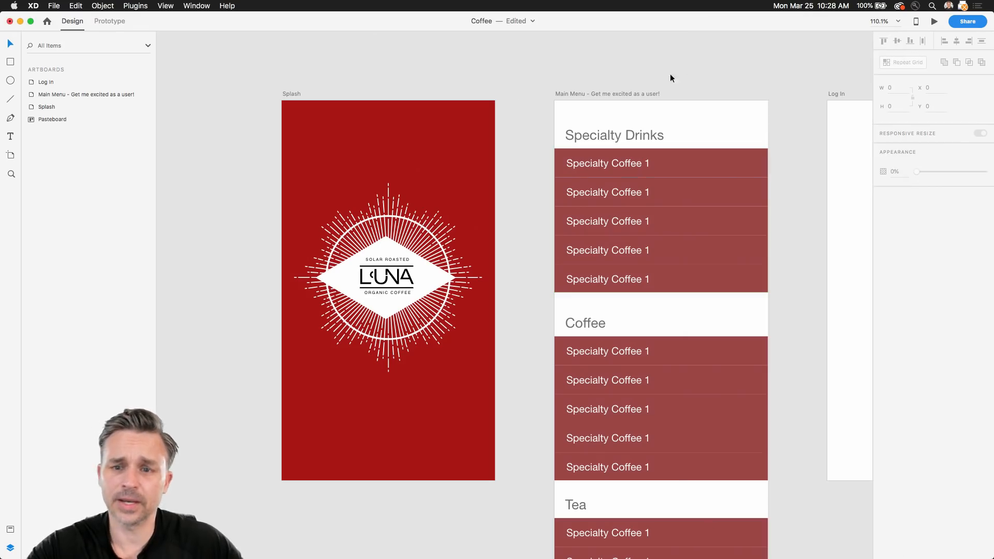
left_click(289, 93)
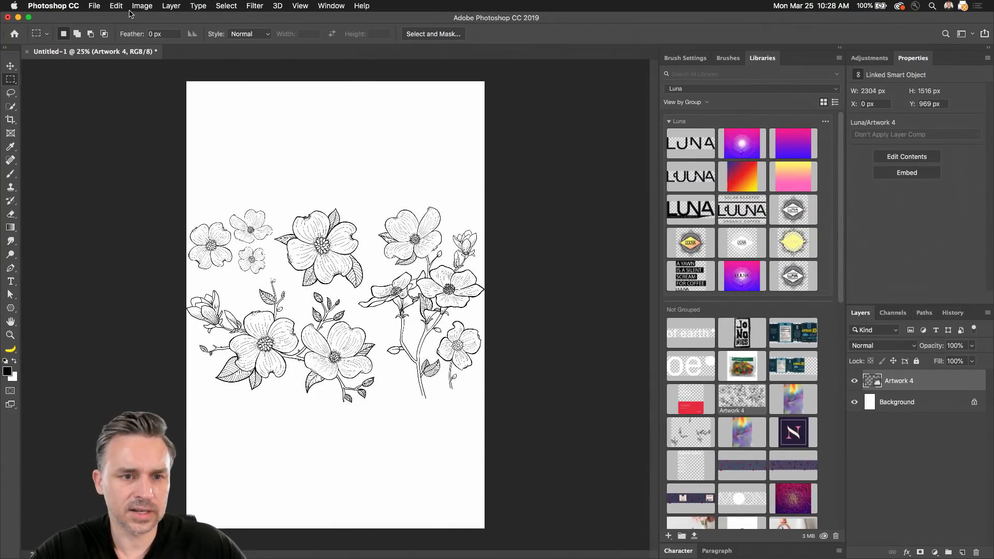
Step: In Photoshop, set the canvas size of the floral artwork document to 375 × 667 pixels
left_click(142, 5)
left_click(150, 93)
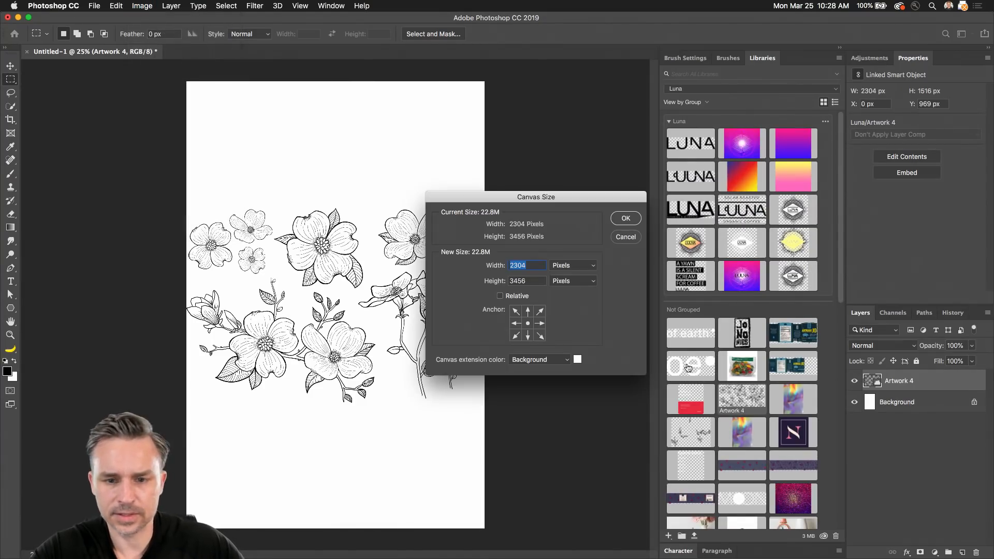
type("37")
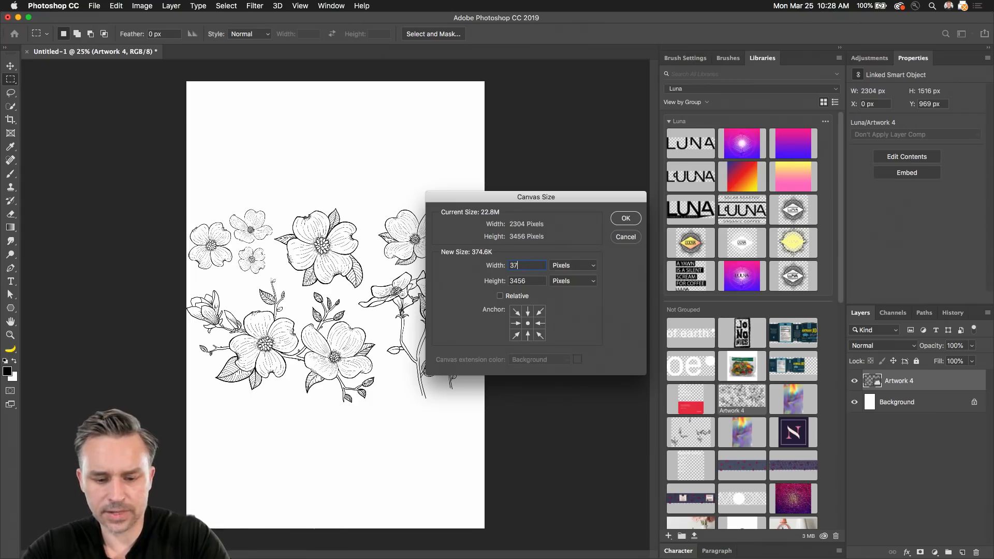
type("667")
key("Return")
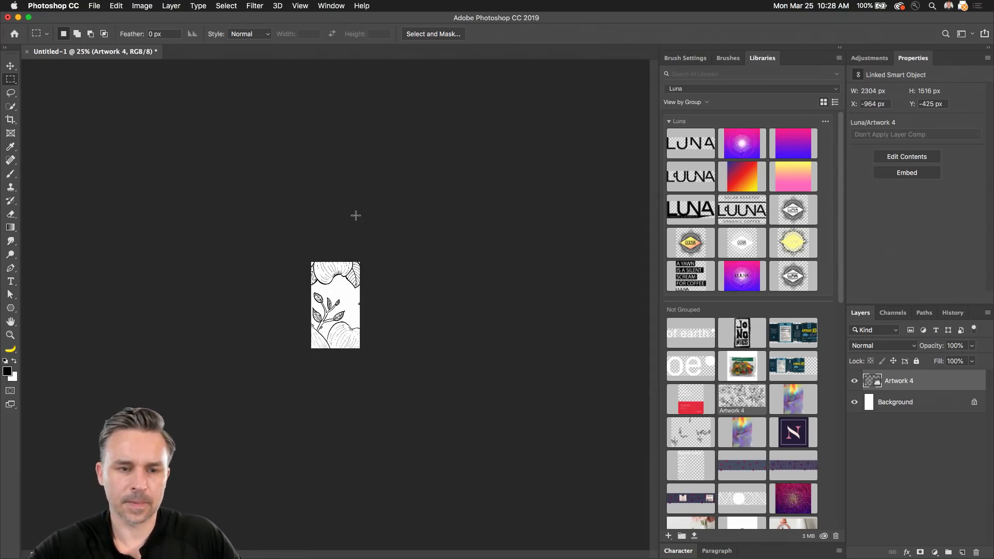
Step: Unlock the Background layer to convert it into a regular layer
scroll(355, 215, "up", 3)
key("super+0")
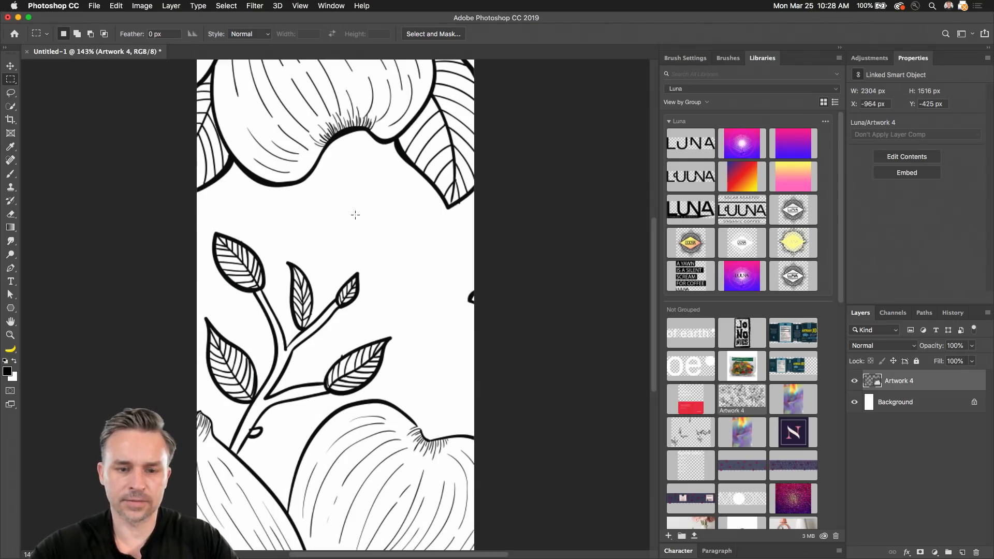
key("v")
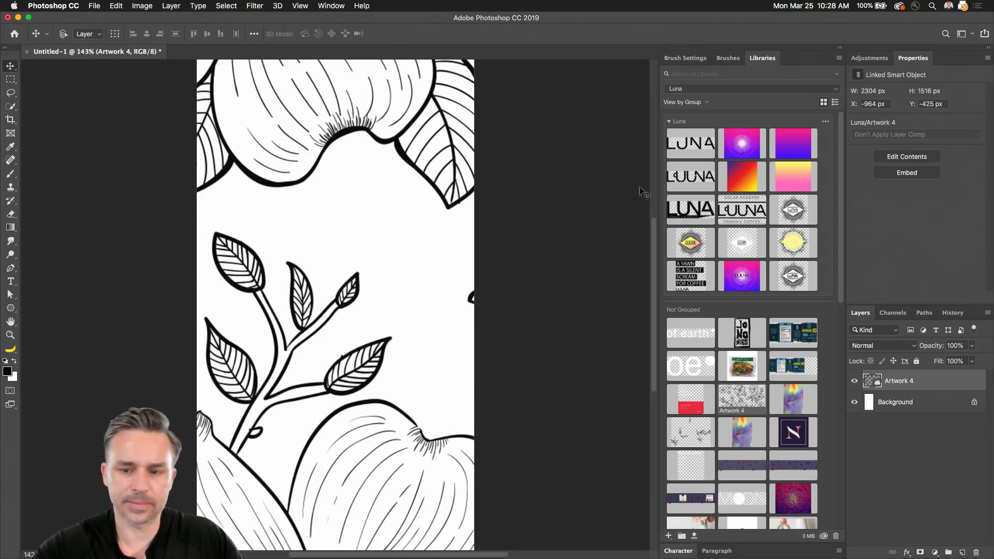
left_click(974, 404)
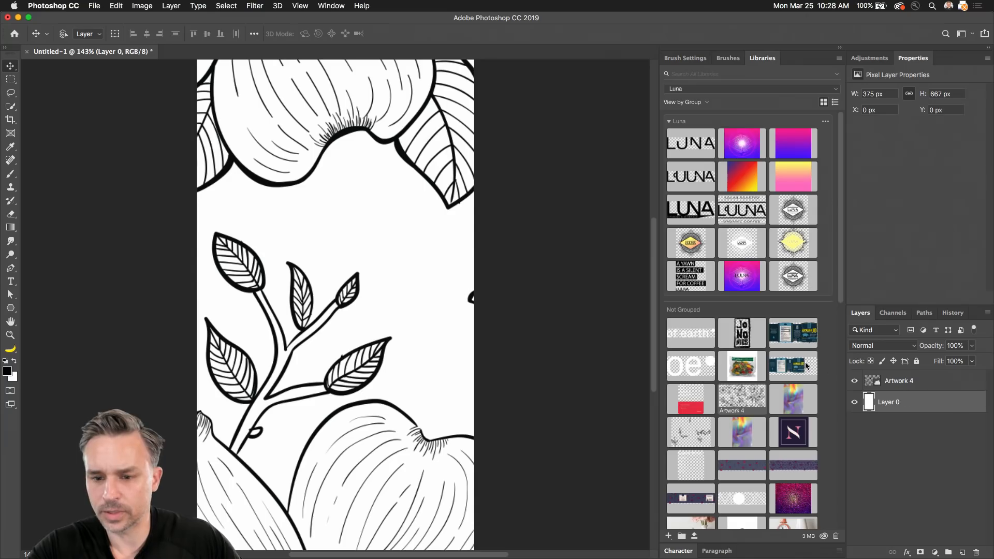
Step: Place the espresso machine photo from the Luna library beneath the artwork and scale it to about 1089 × 726 px to cover the canvas
scroll(708, 187, "down", 5)
scroll(708, 187, "down", 6)
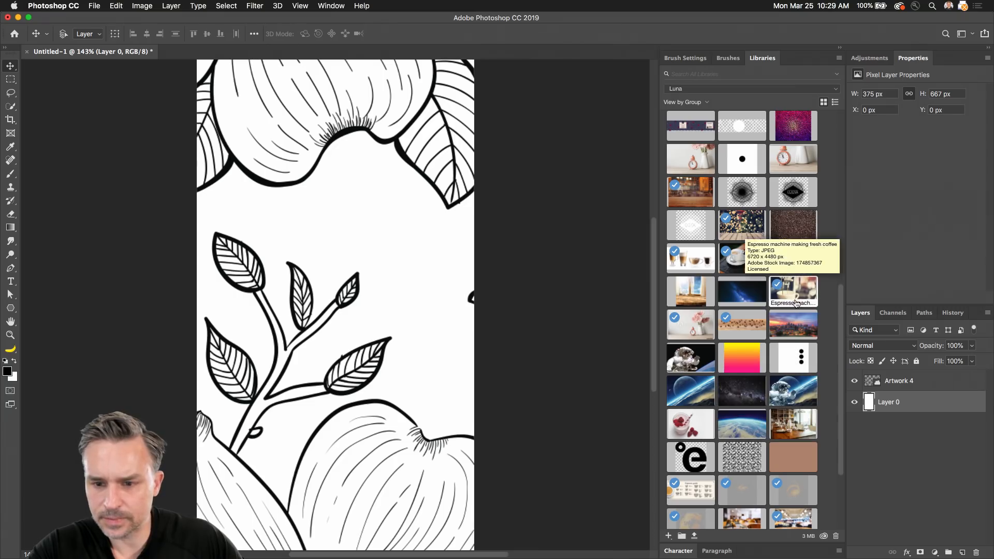
left_click_drag(350, 243, 332, 239)
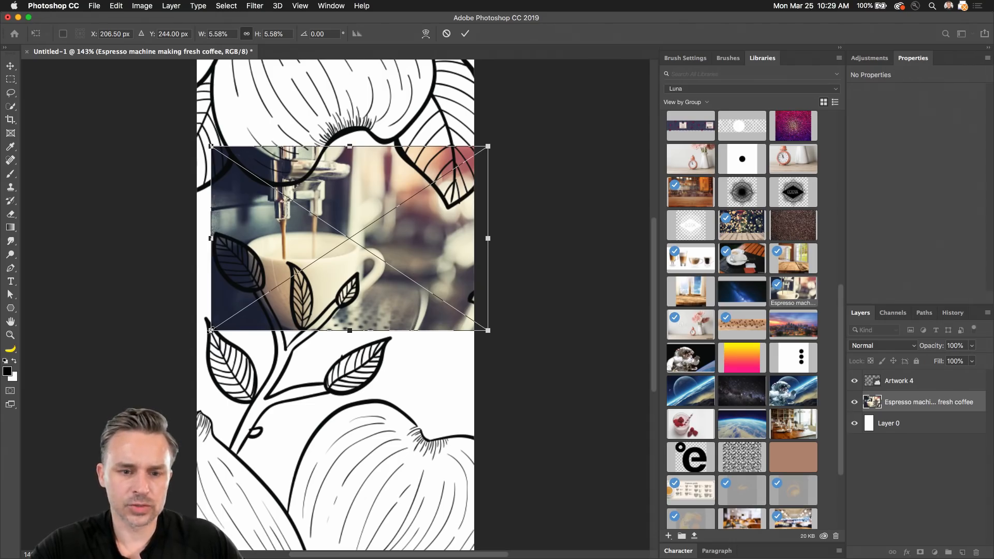
scroll(210, 329, "down", 5)
left_click_drag(271, 318, 59, 454)
left_click_drag(118, 381, 260, 325)
key("Return")
Step: Set the image resolution to 72 pixels/inch with a width of 375 pixels
left_click(142, 5)
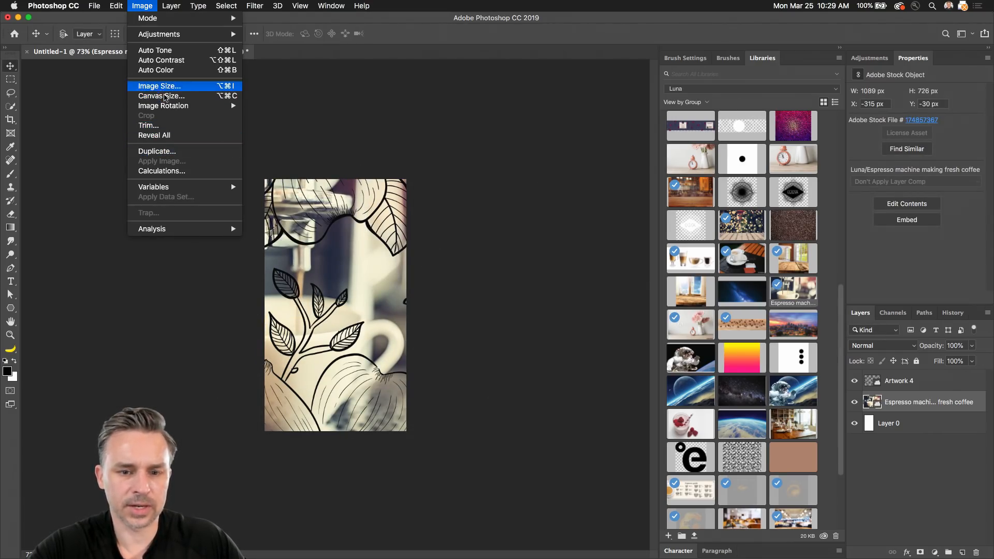
left_click(155, 86)
double_click(594, 237)
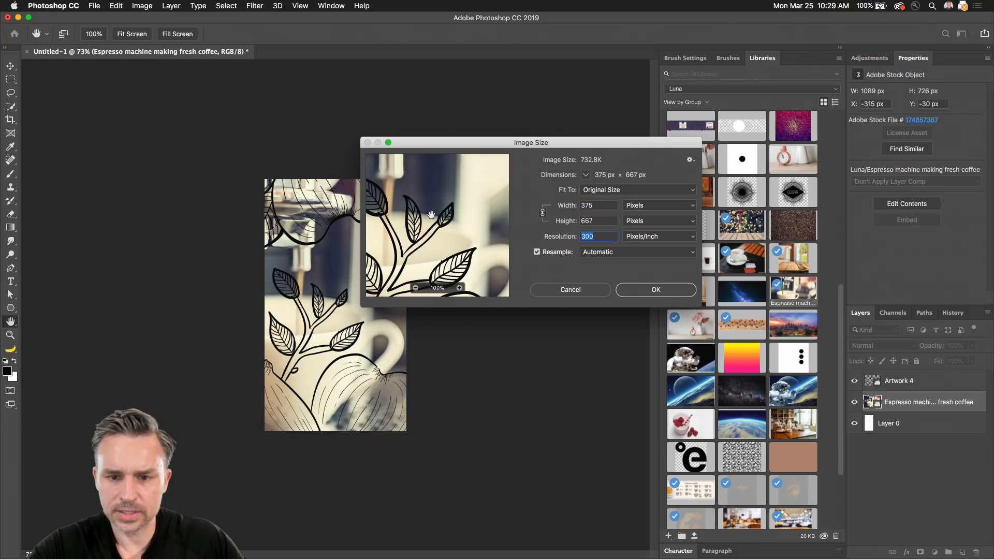
type("72")
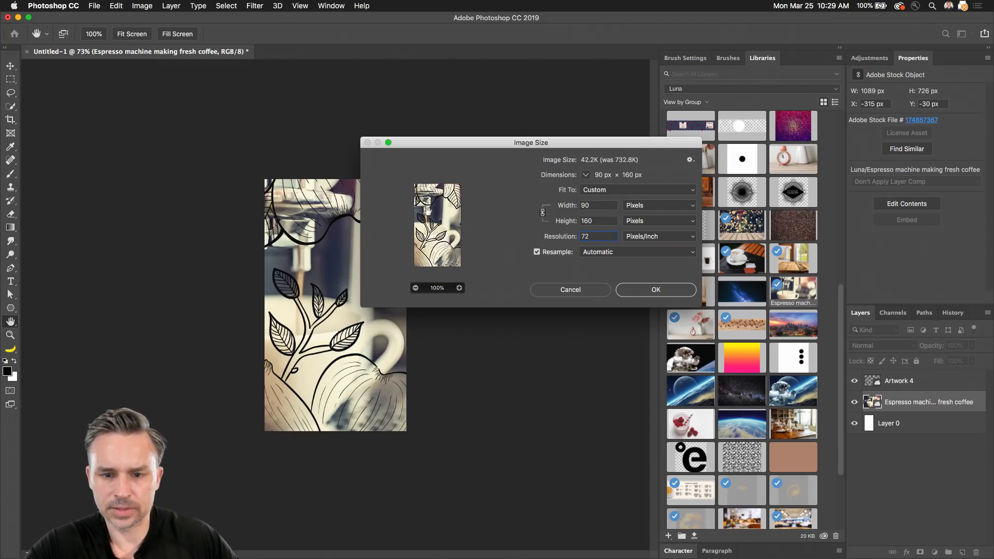
type("375")
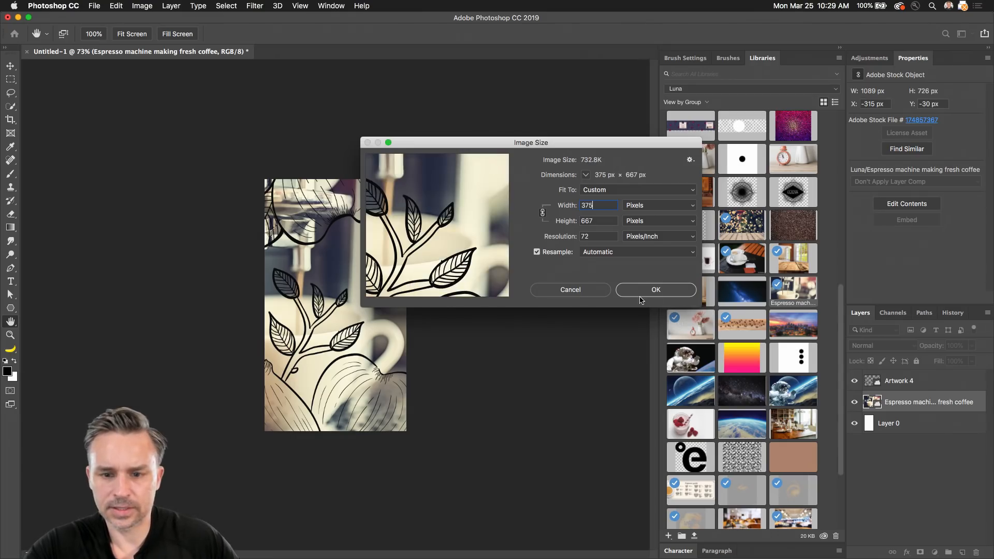
key("Return")
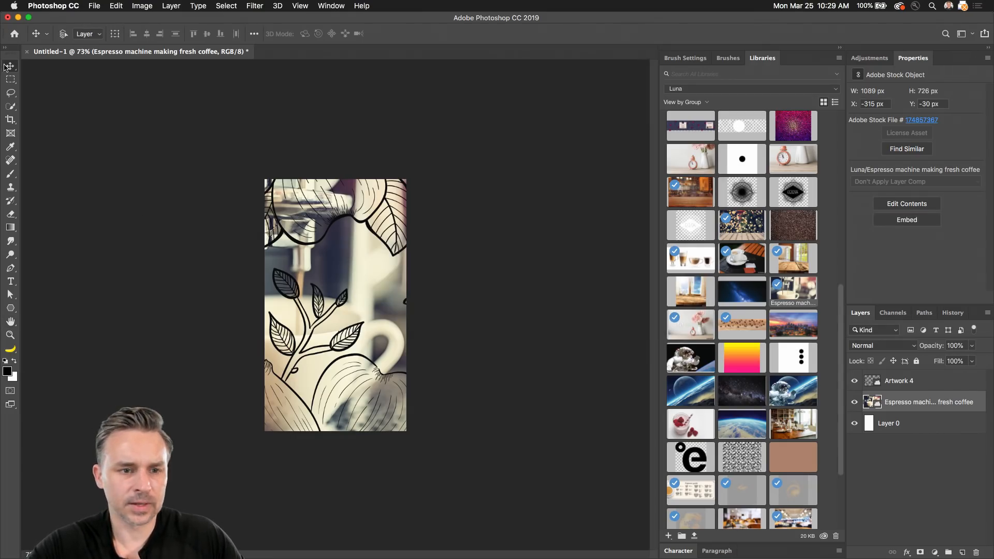
Step: Scale the Artwork 4 layer to about 1356 × 892 px and position its flowers along the canvas's lower edge
left_click(913, 383)
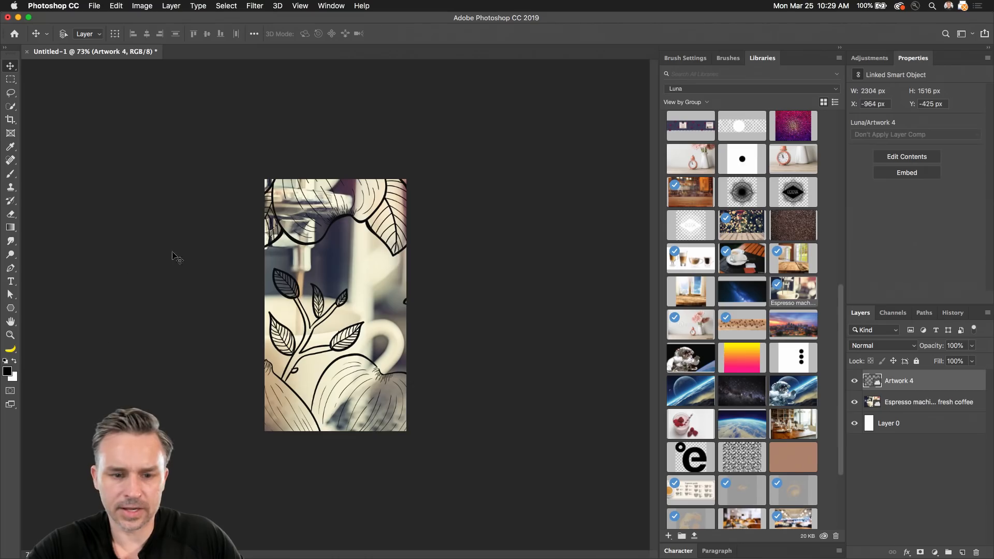
left_click_drag(323, 254, 288, 231)
key("super+t")
left_click_drag(132, 223, 398, 236)
left_click_drag(95, 136, 459, 378)
left_click_drag(553, 488, 224, 475)
key("Return")
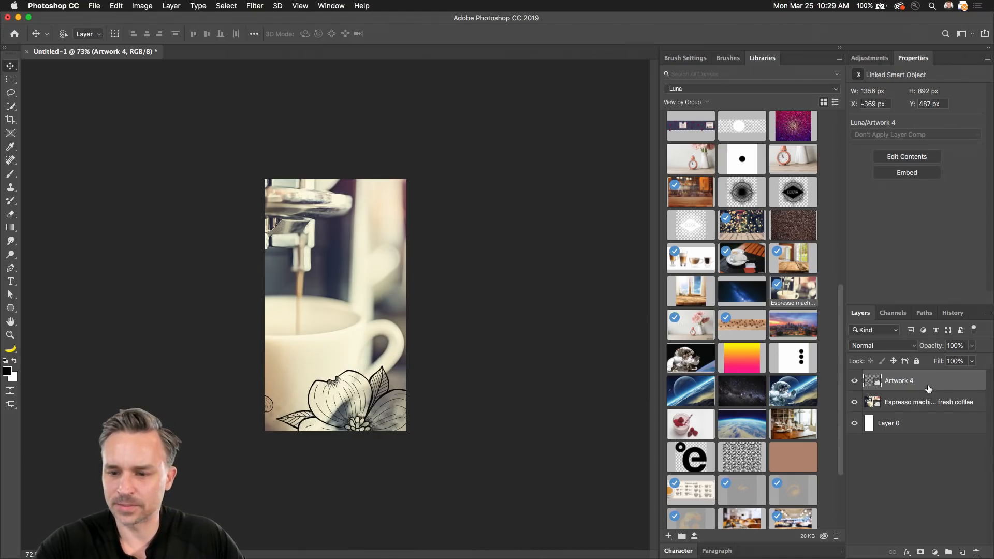
Step: Apply a white Color Overlay with Normal blend mode and 100% opacity to the Artwork 4 layer
double_click(861, 382)
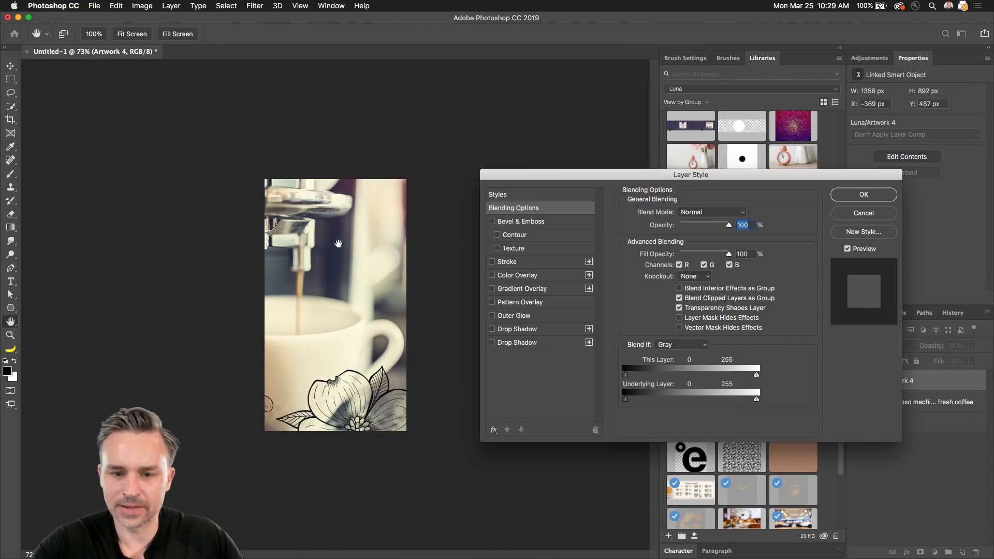
left_click(491, 274)
left_click(519, 277)
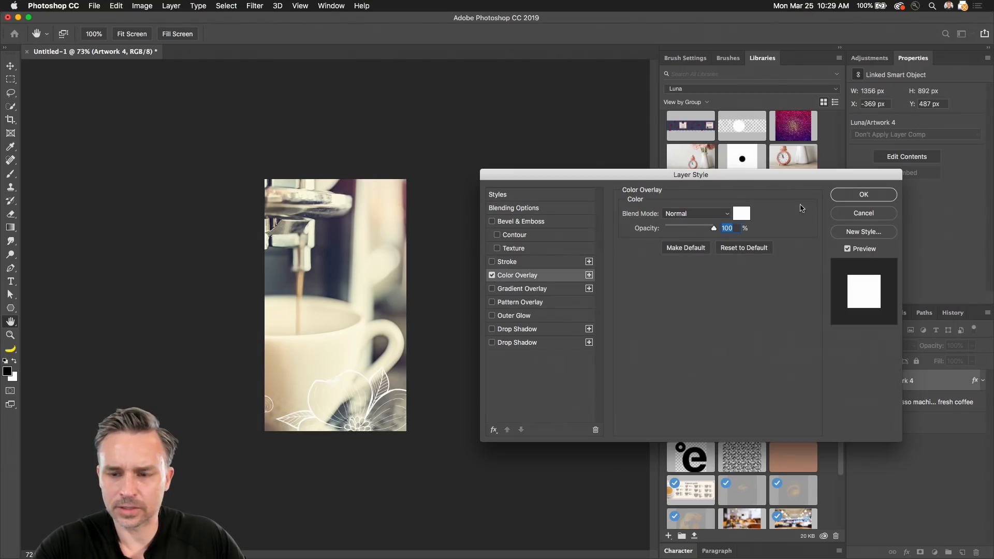
left_click(835, 202)
Step: Duplicate the Artwork 4 layer, rotate the copy to about -166.78° and scale it to about 119% with its flowers along the canvas's upper edge
left_click_drag(910, 382, 961, 551)
left_click_drag(303, 404, 317, 202)
key("super+t")
left_click_drag(127, 360, 863, 247)
left_click_drag(233, 275, 264, 241)
left_click_drag(140, 144, 142, 267)
left_click_drag(385, 251, 173, 144)
left_click_drag(385, 252, 330, 68)
left_click_drag(284, 166, 334, 165)
left_click_drag(231, 193, 386, 259)
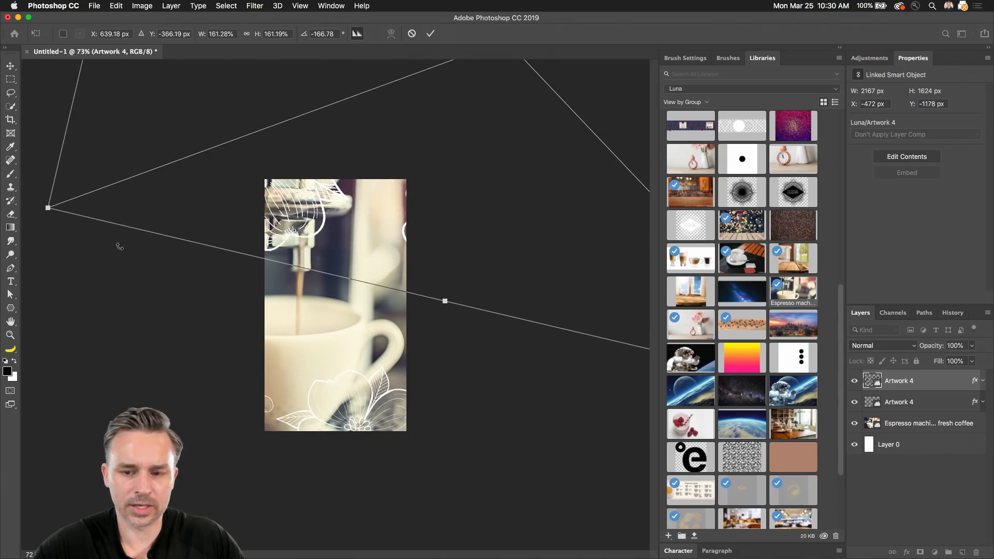
left_click_drag(47, 209, 169, 176)
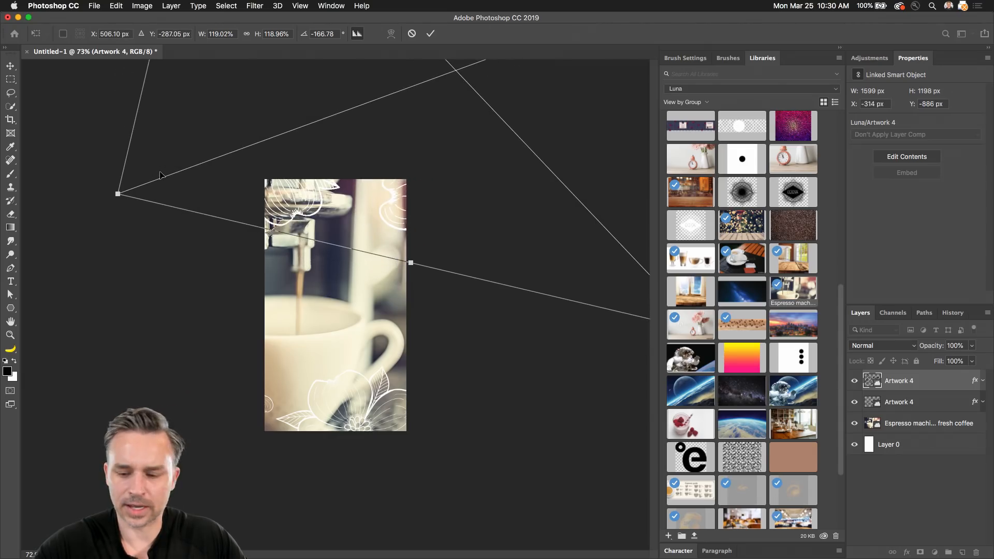
key("Return")
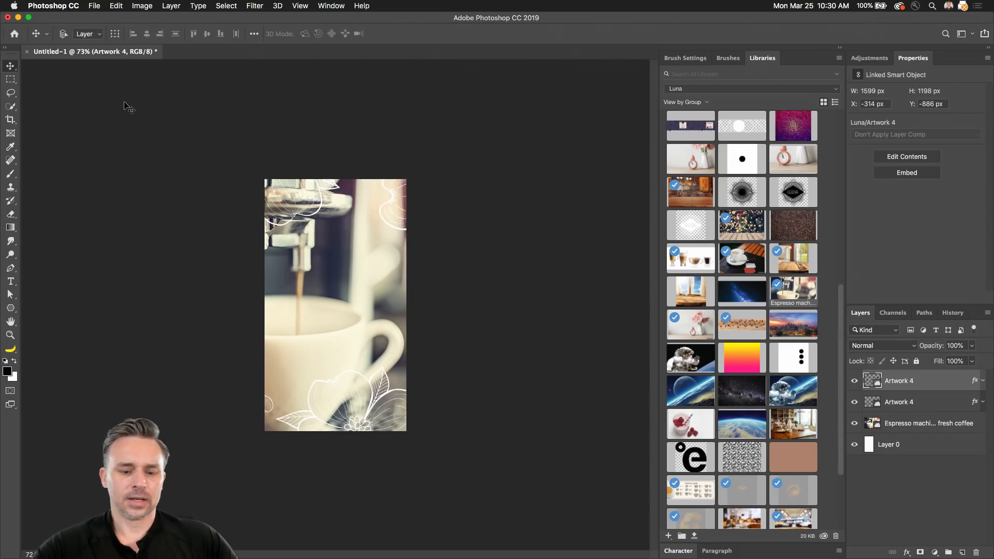
scroll(275, 154, "up", 1)
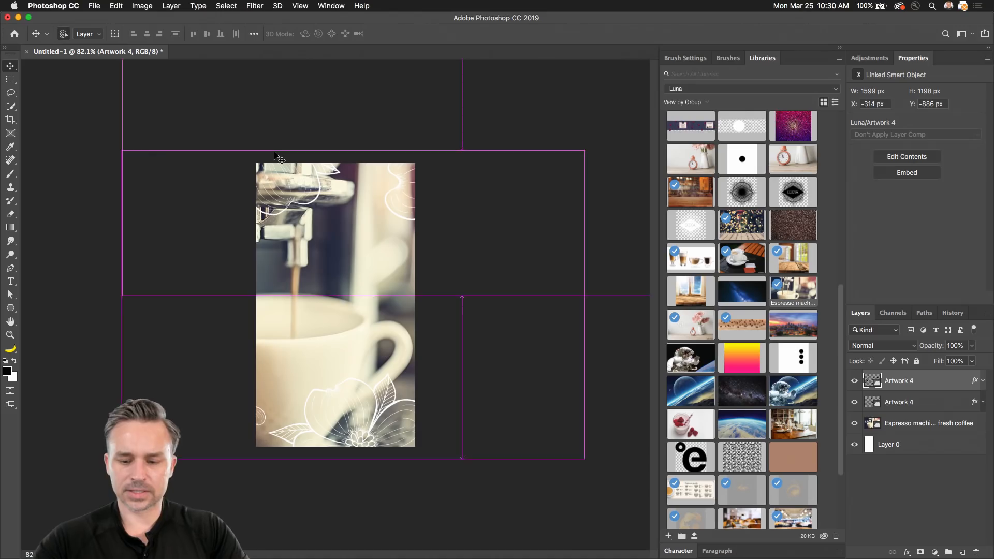
scroll(335, 309, "up", 5)
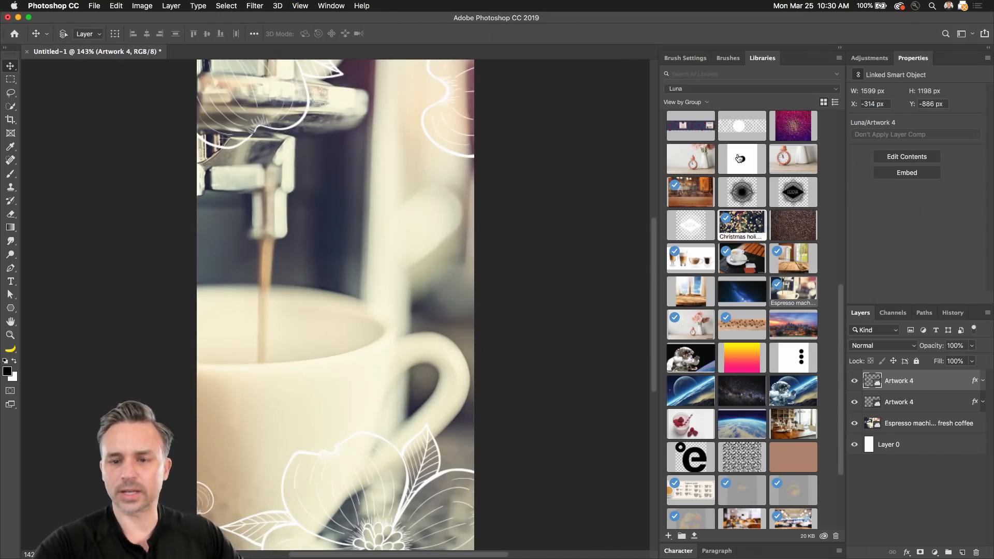
scroll(757, 169, "up", 10)
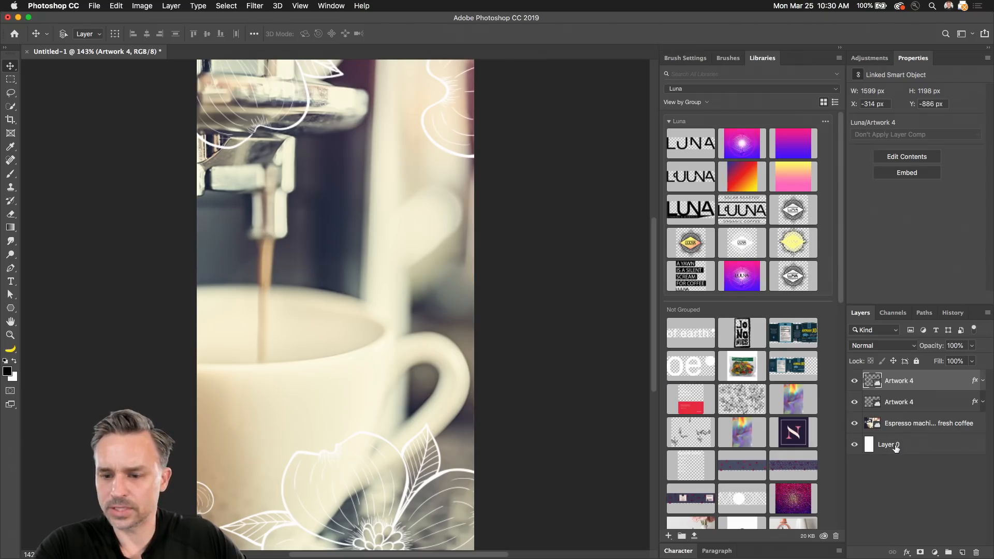
Step: Delete Layer 0 and add both Artwork 4 layers together with the espresso photo to the Luna library as one graphic
left_click(896, 448, "shift")
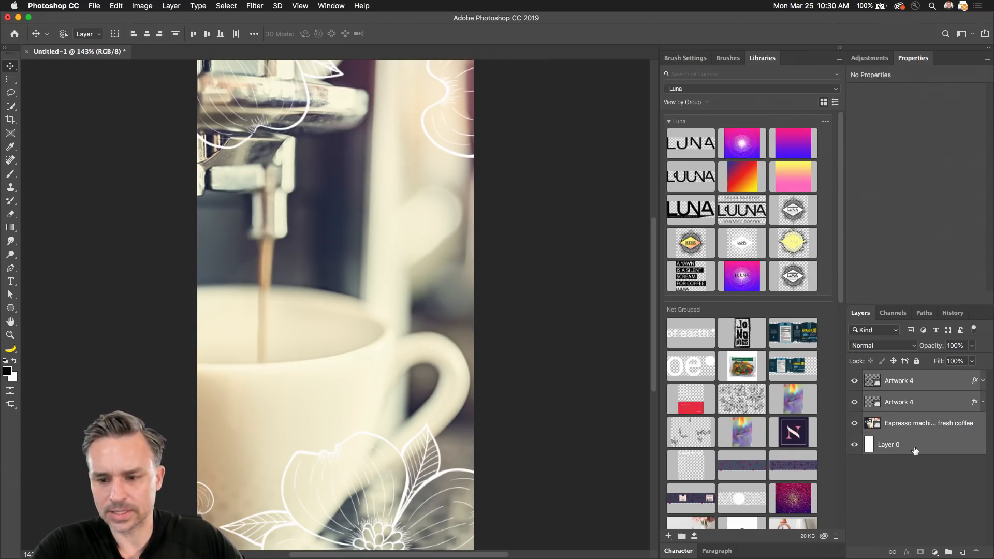
left_click(914, 452)
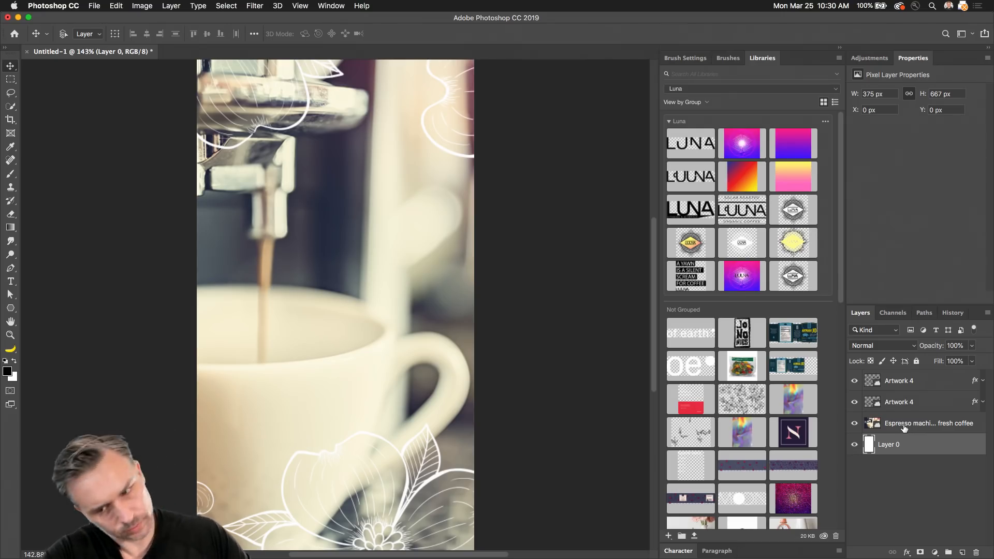
left_click(976, 553)
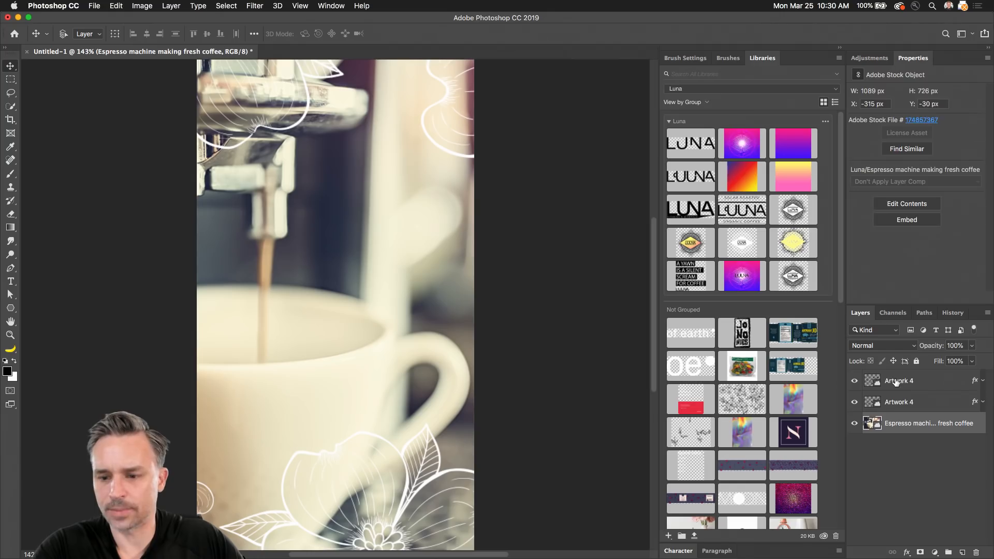
left_click(897, 381, "shift")
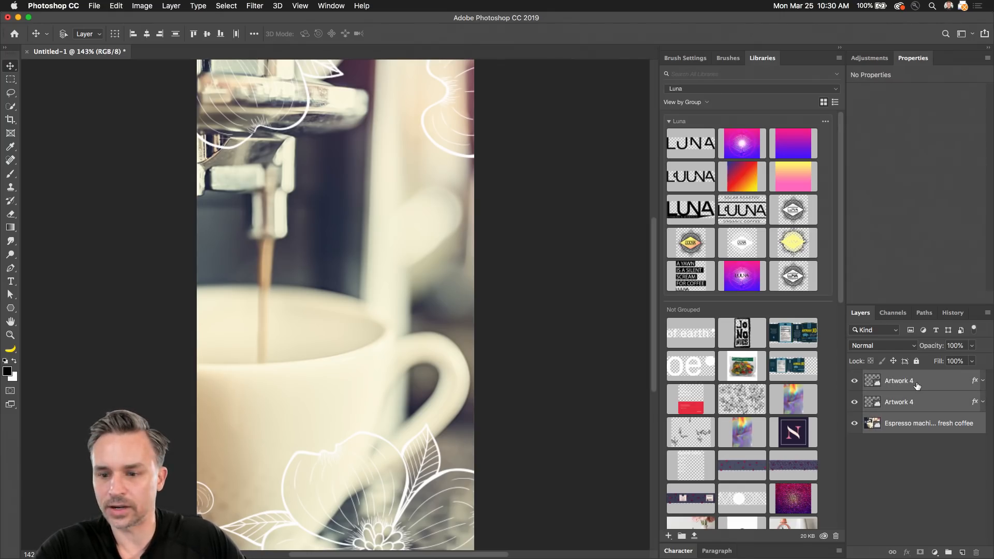
left_click_drag(917, 386, 688, 332)
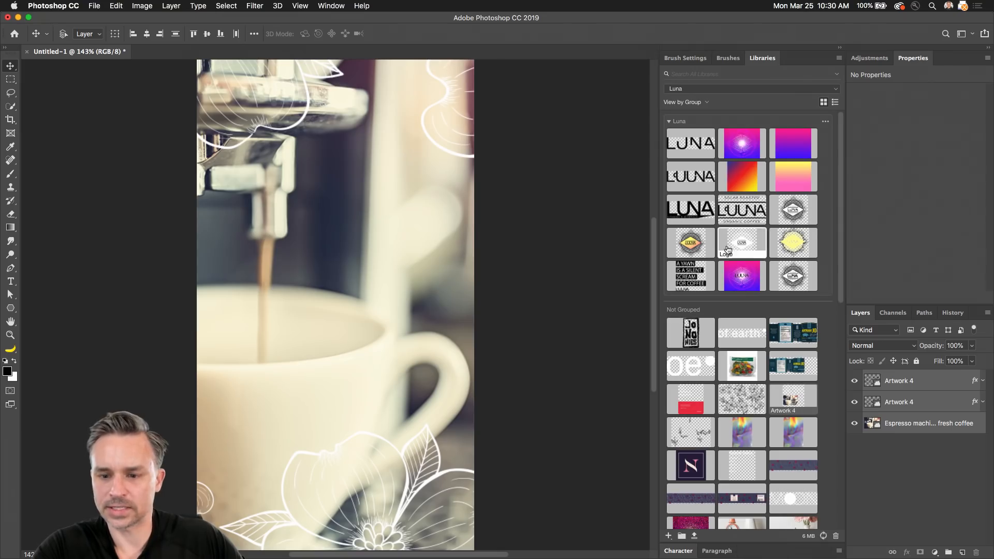
Step: View the Luna library by type and rename the newly added Artwork 4 graphic as bkgd
left_click(682, 101)
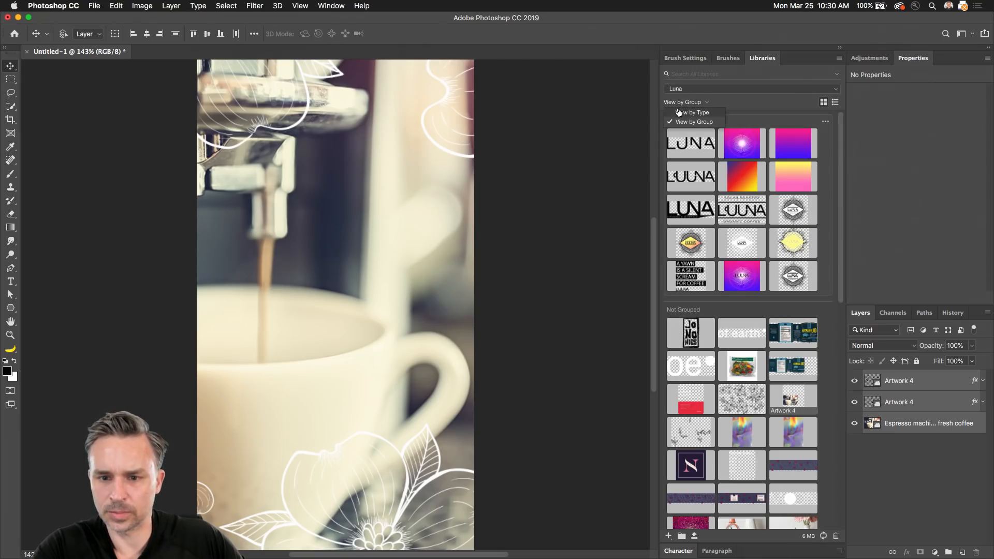
left_click(678, 111)
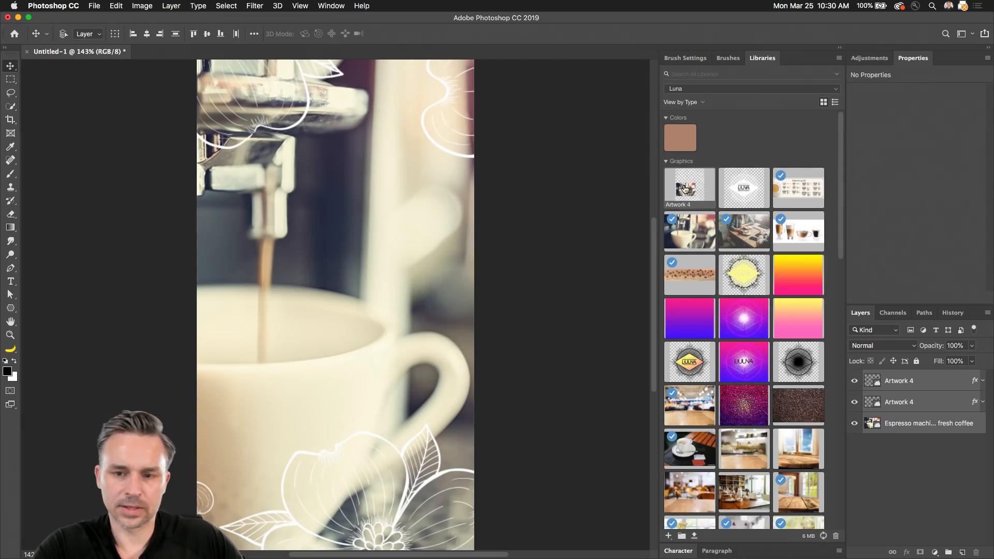
mouse_move(683, 191)
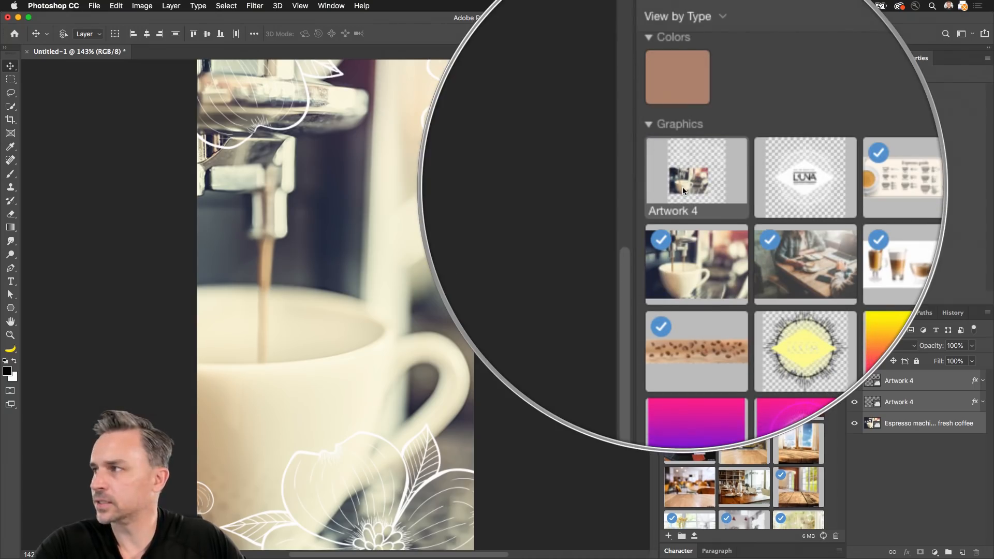
key("super+plus")
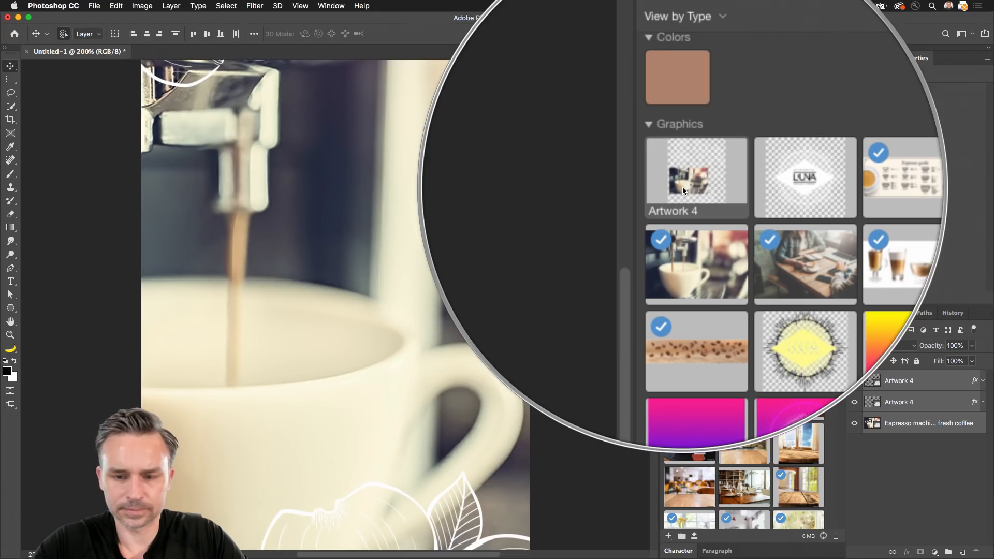
key("super+plus")
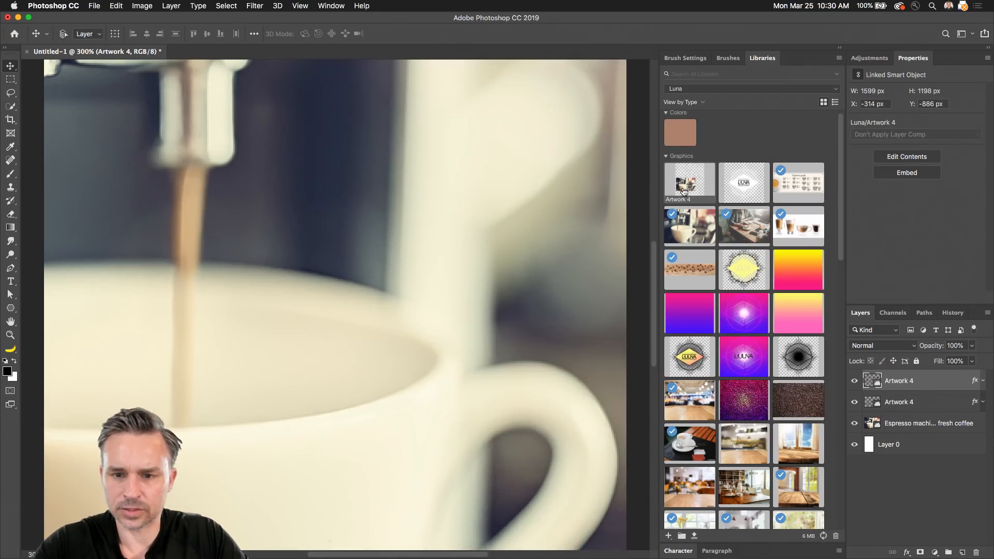
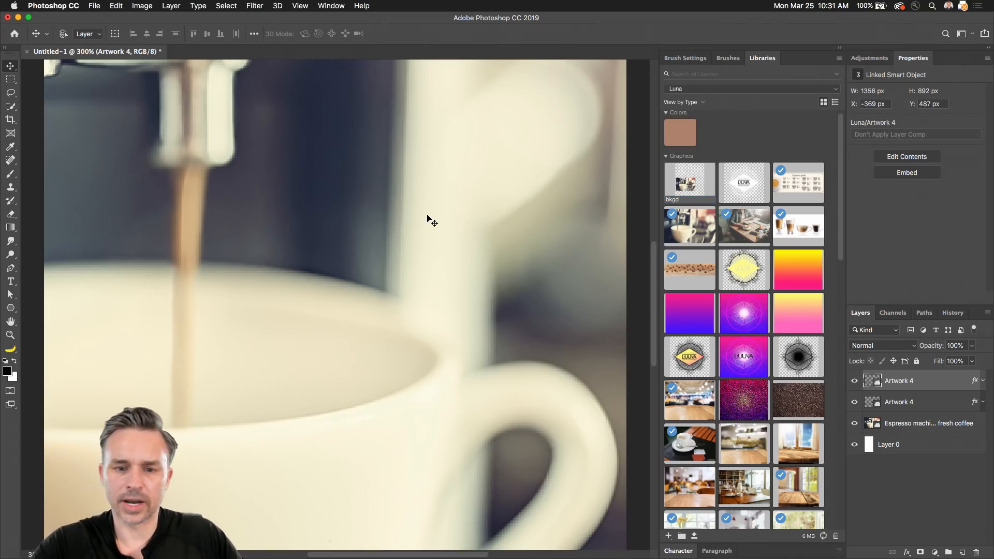
Step: Open the bkgd library graphic as its own document for editing
key("super+0")
double_click(681, 187)
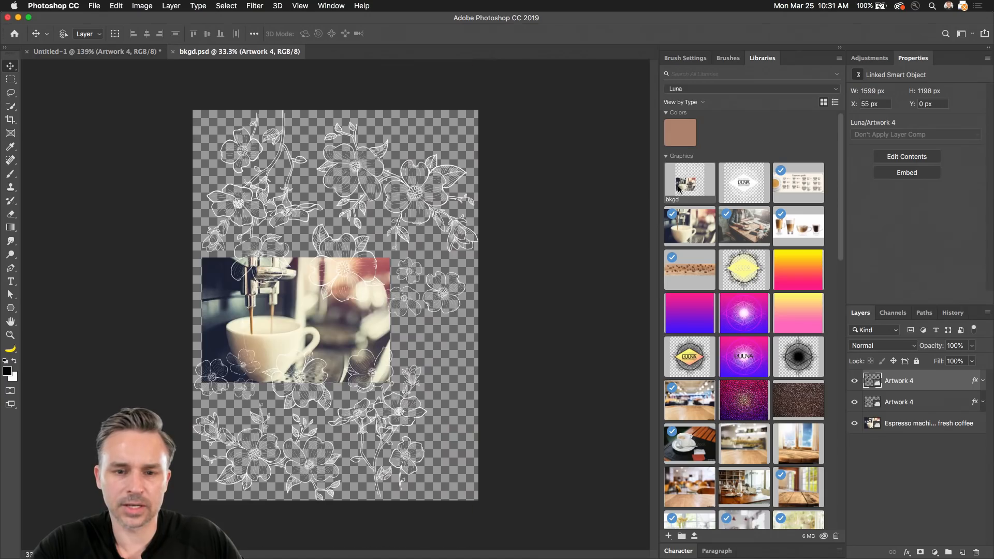
scroll(170, 302, "up", 5)
key("b")
mouse_move(73, 284)
left_mouse_down()
mouse_move(180, 228)
mouse_move(228, 248)
mouse_move(113, 257)
left_mouse_up()
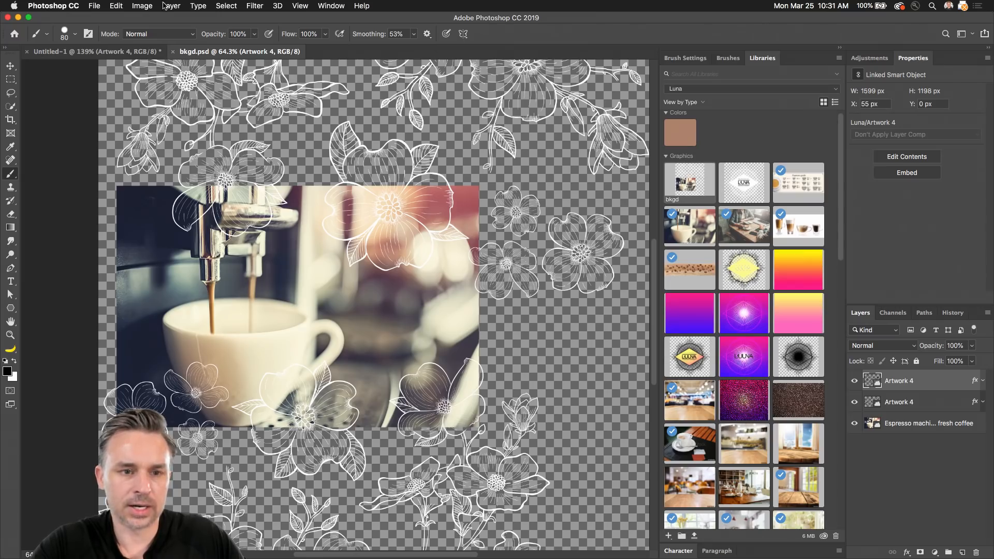
Step: Check the Splash artboard's size in Adobe XD, then set the bkgd.psd canvas size to 1000 × 1000 pixels in Photoshop
left_click(142, 6)
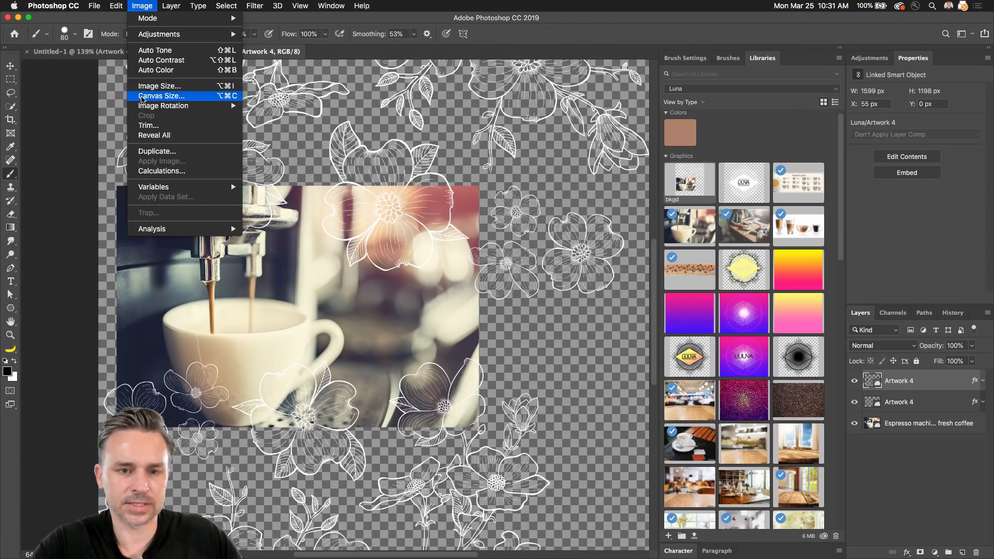
left_click(156, 96)
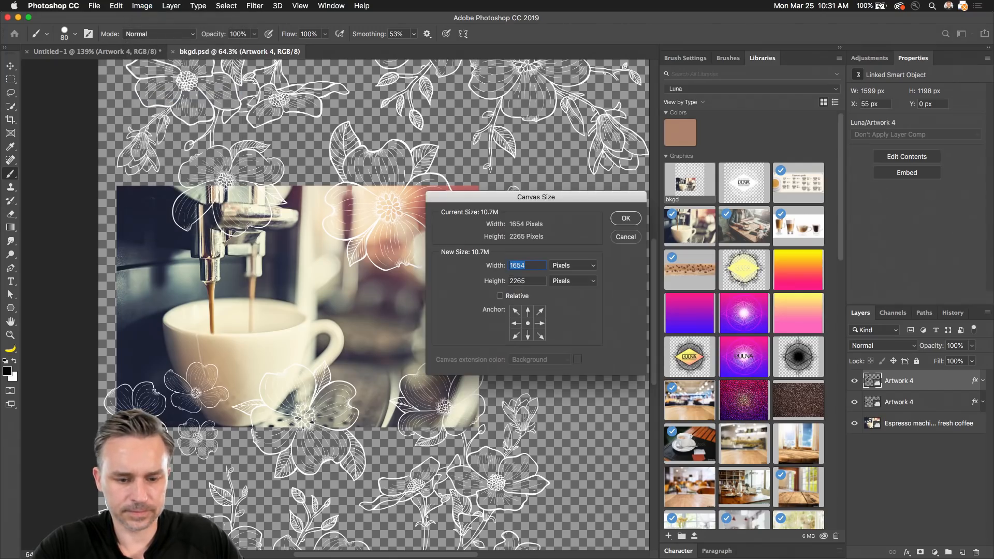
left_click(217, 543)
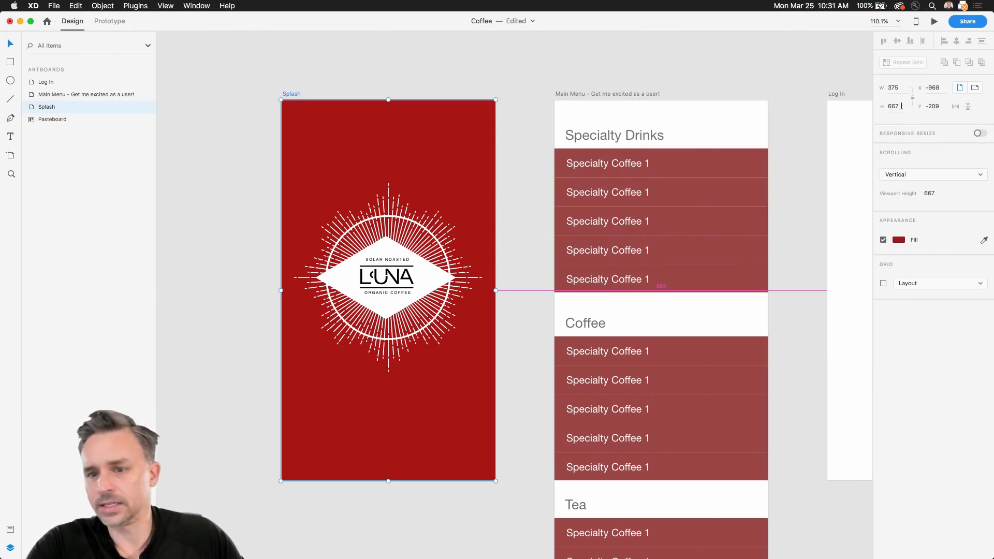
left_click(20, 22)
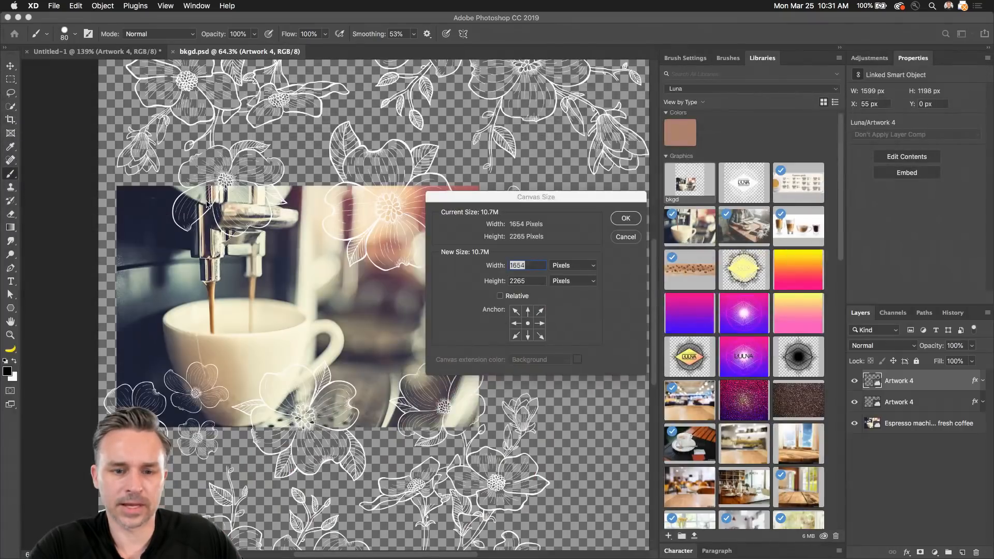
type("1000")
key("Tab")
type("2")
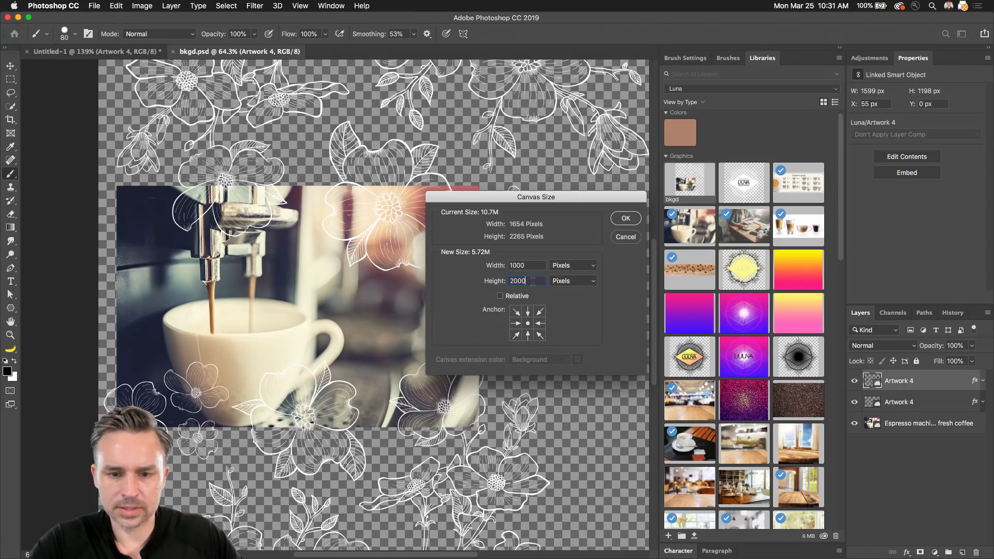
type("1000")
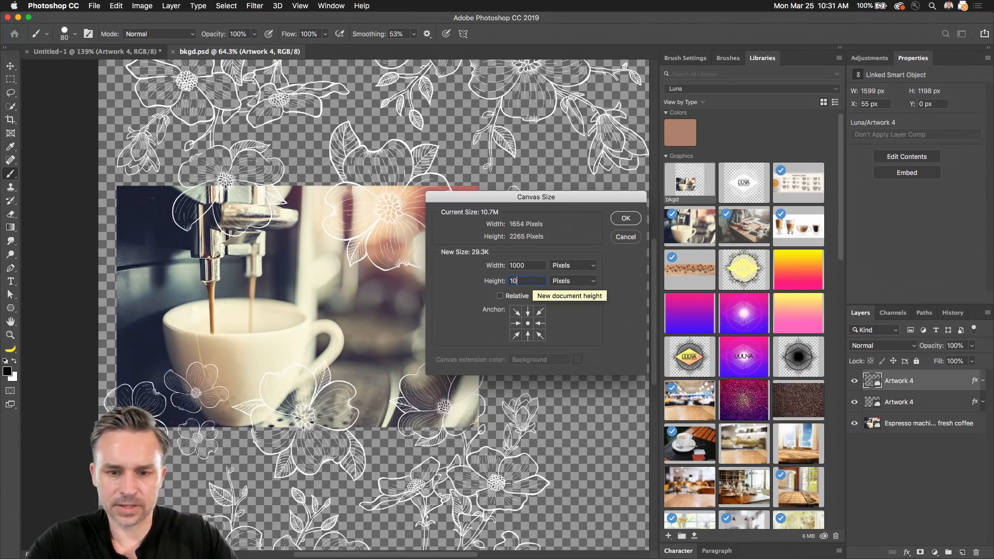
key("Return")
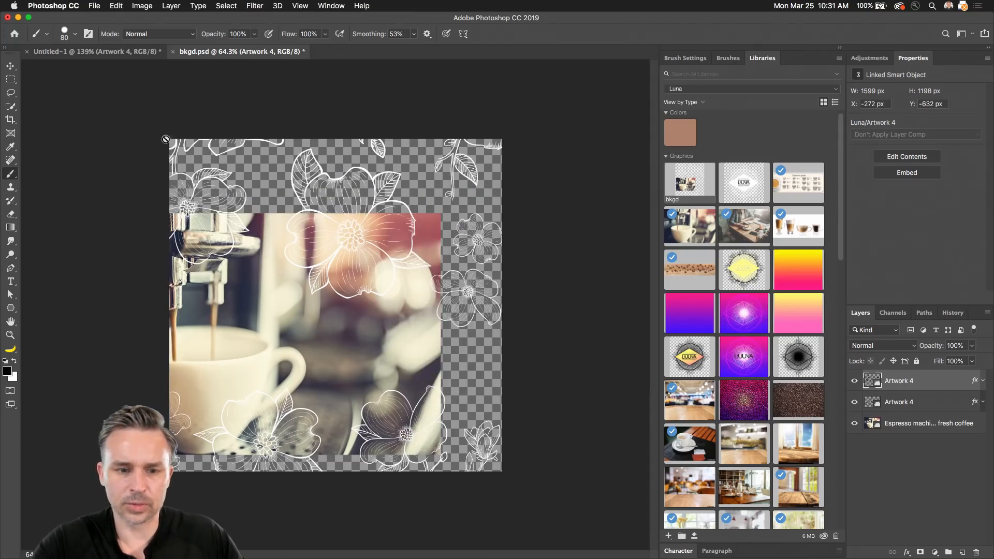
Step: Move the espresso photo and both Artwork 4 layers together so the photo spans the full canvas width
left_click(10, 65)
left_click(918, 426)
left_click_drag(243, 296, 311, 273)
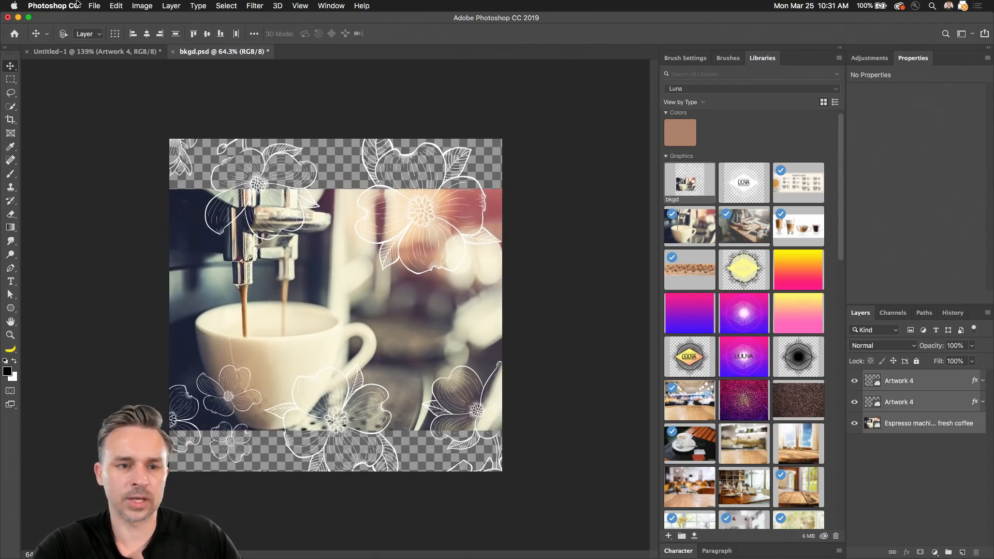
Step: Set the canvas height to 600 pixels to crop away the transparent bands, and save bkgd.psd
left_click(134, 5)
left_click(135, 4)
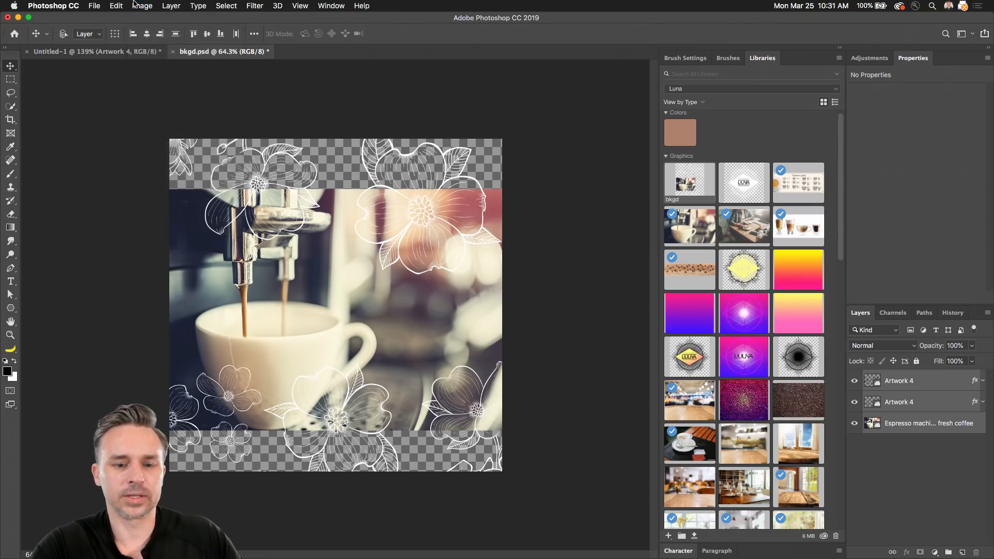
left_click(135, 5)
left_click(157, 95)
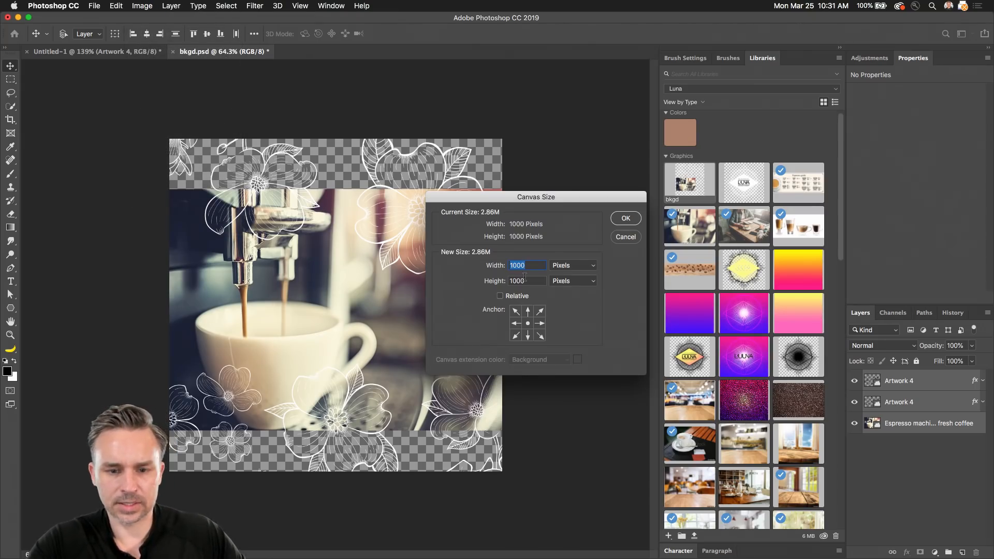
left_click(528, 281)
type("600")
key("Return")
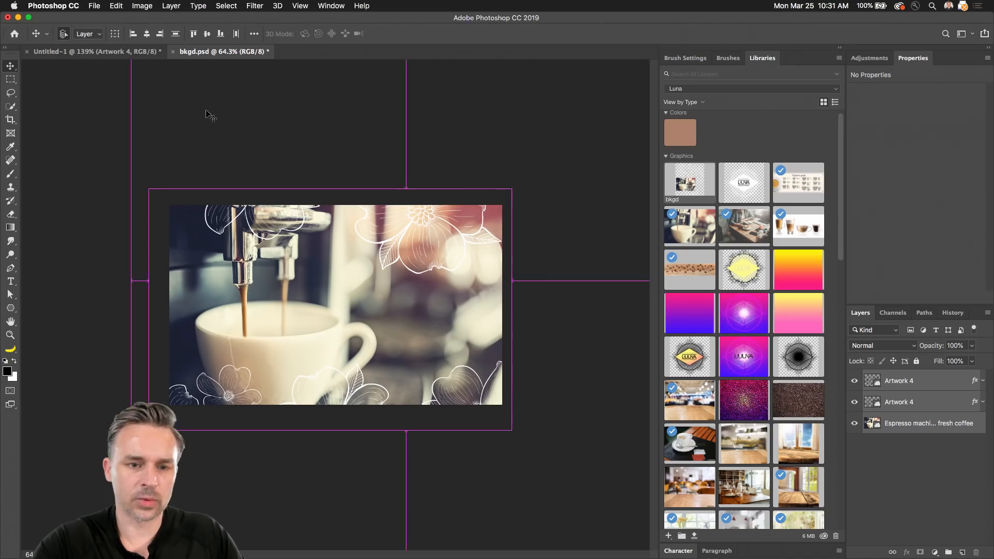
key("super+s")
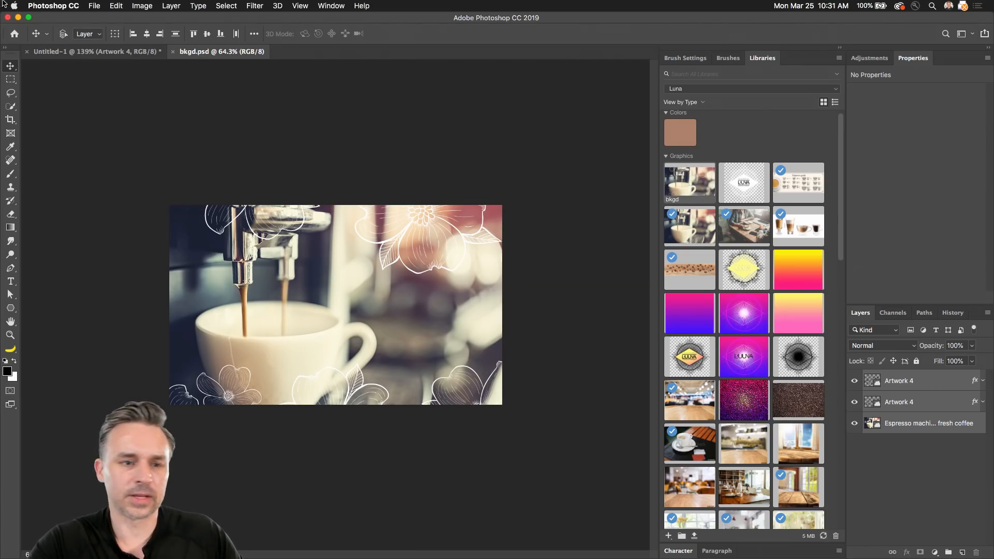
Step: Switch to Adobe XD and draw a rectangle about 162 × 156 px above the logo on the Splash artboard
left_click(18, 18)
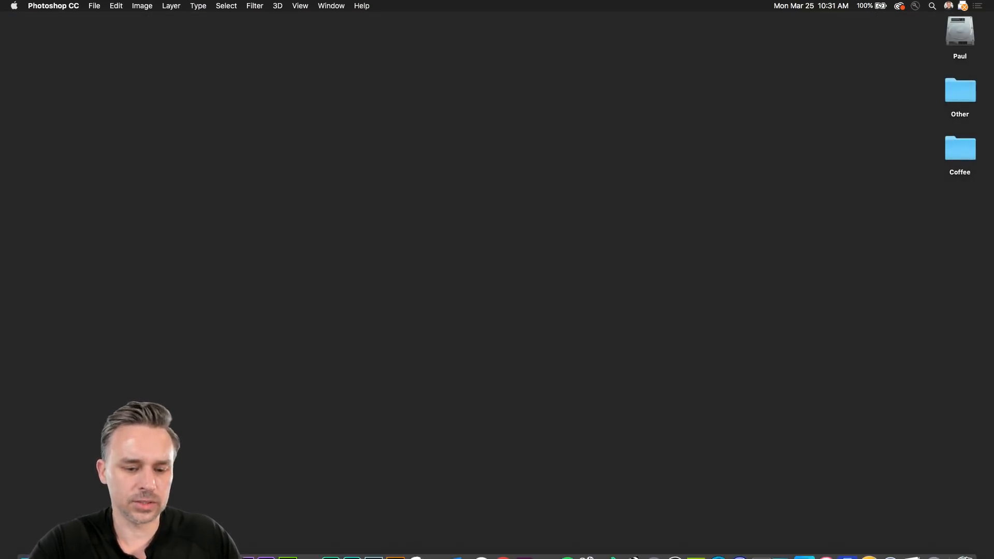
left_click(96, 544)
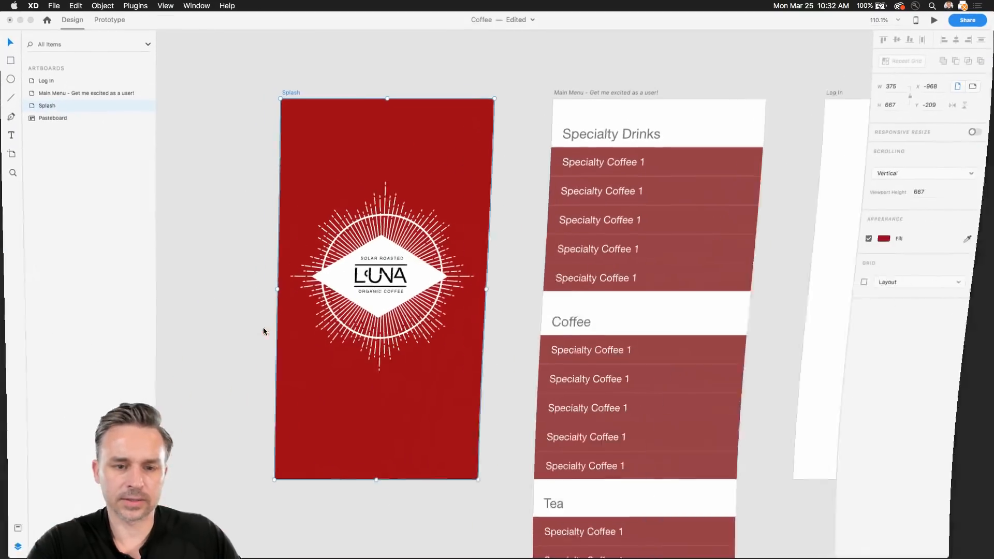
left_click(230, 190)
left_click(284, 96)
scroll(207, 160, "right", 3)
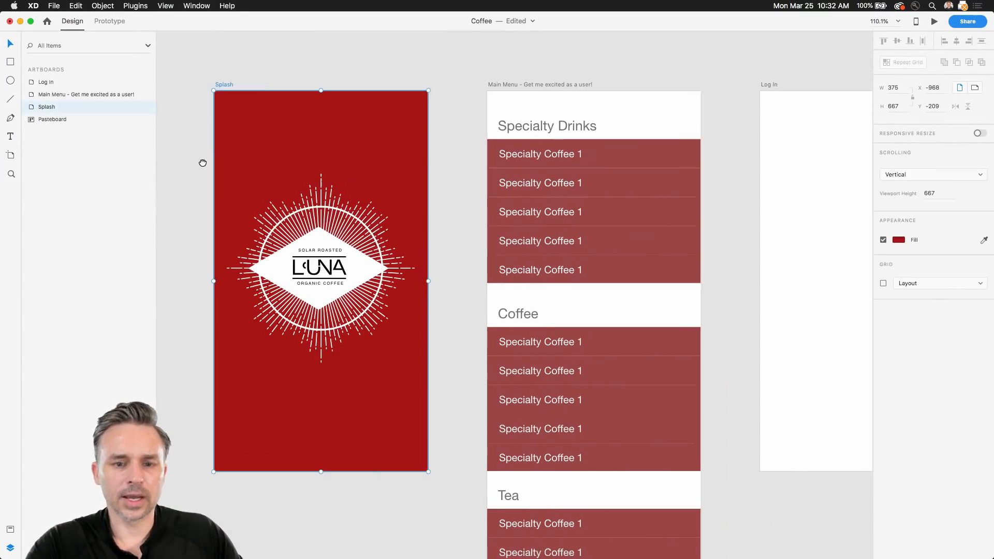
left_click_drag(228, 110, 321, 198)
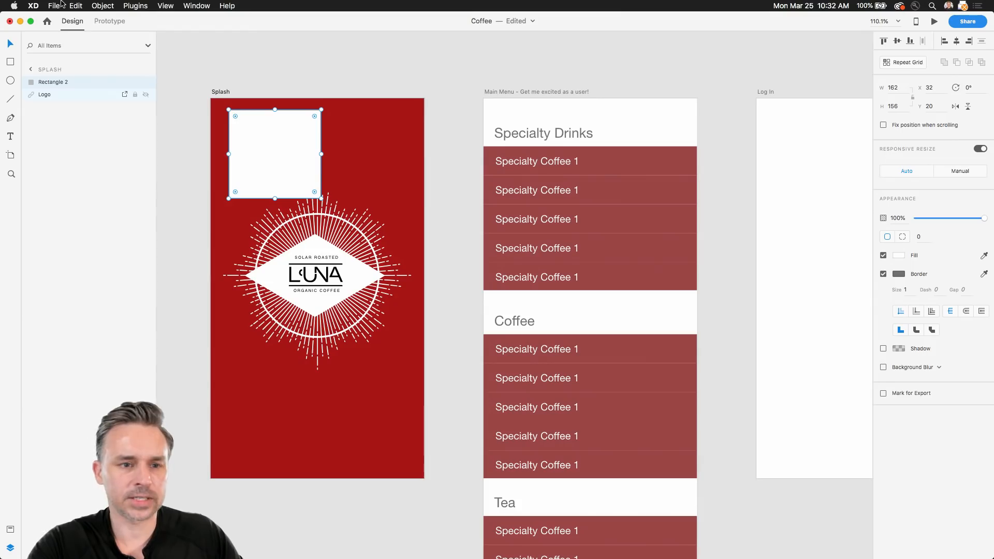
Step: Fill the rectangle with the bkgd graphic from the Luna library and enlarge it to about 379 × 667 px over the Splash artboard
left_click(54, 6)
left_click(78, 66)
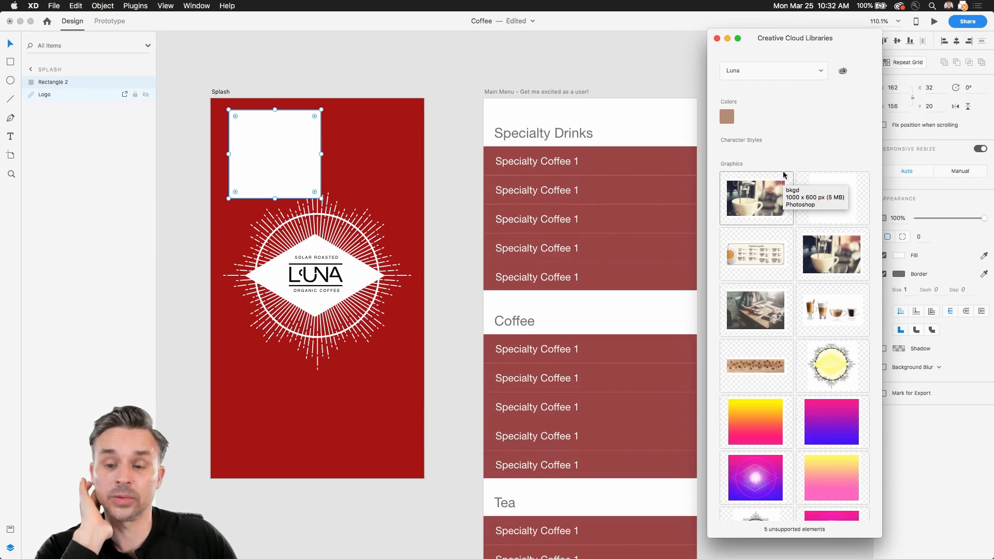
left_click_drag(754, 203, 278, 156)
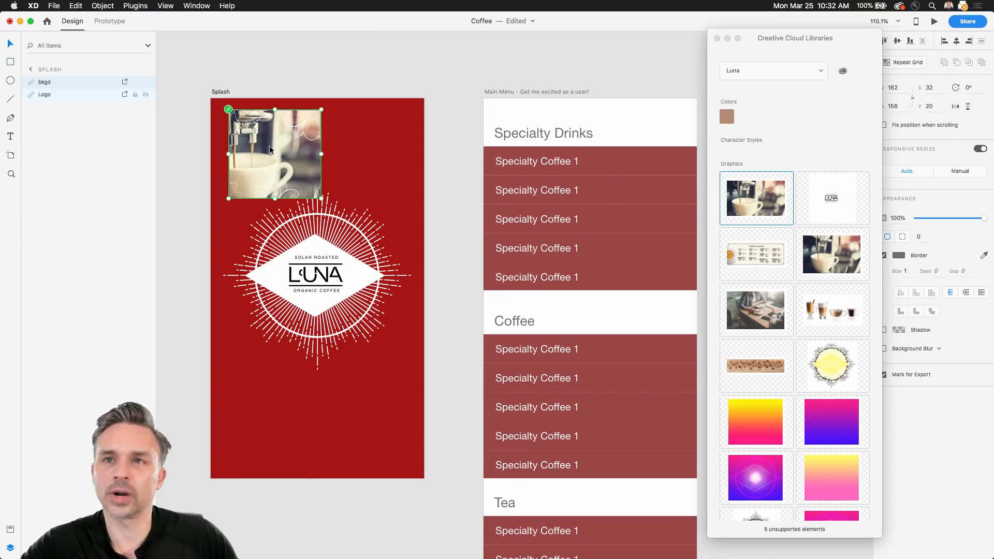
left_click_drag(242, 150, 225, 139)
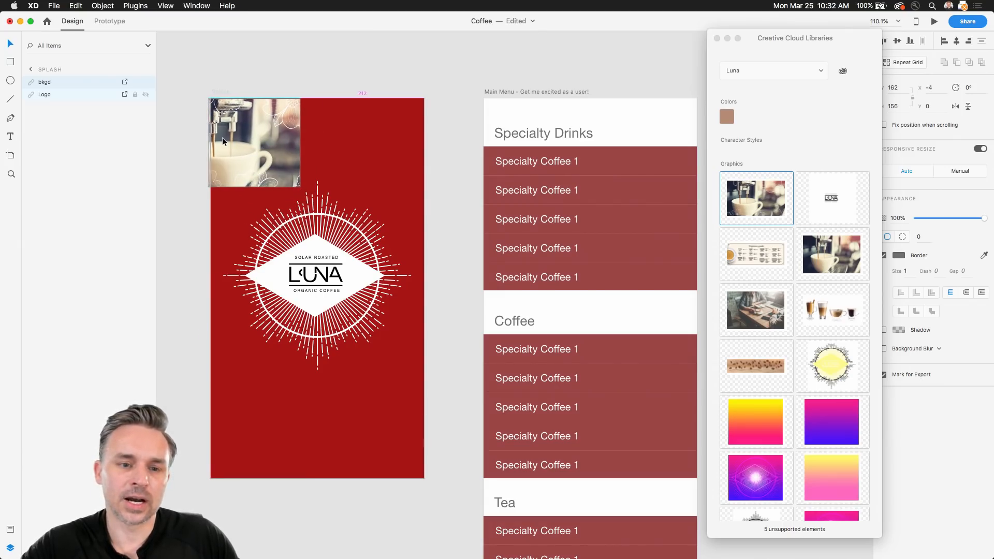
left_click_drag(303, 187, 427, 478)
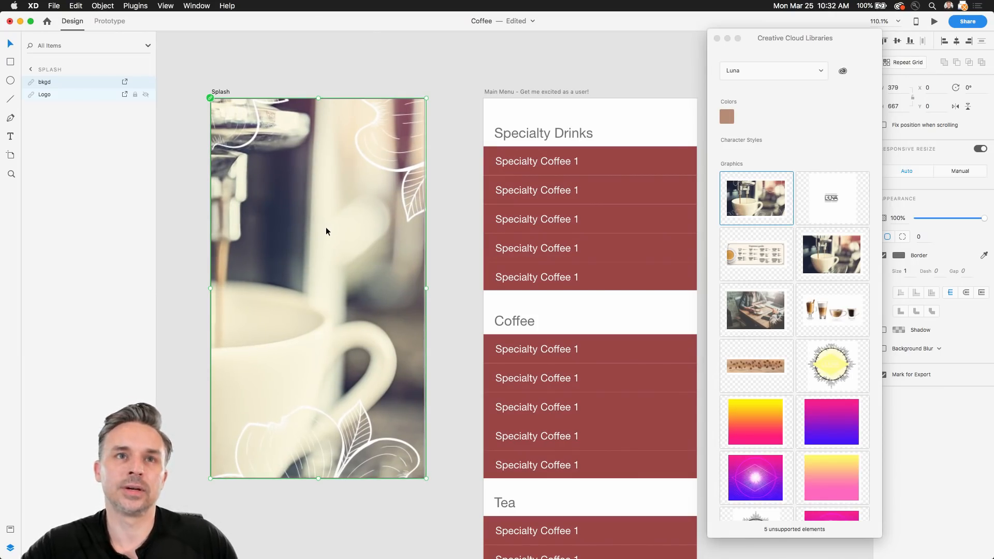
Step: Show the version information for Adobe XD
left_click(33, 7)
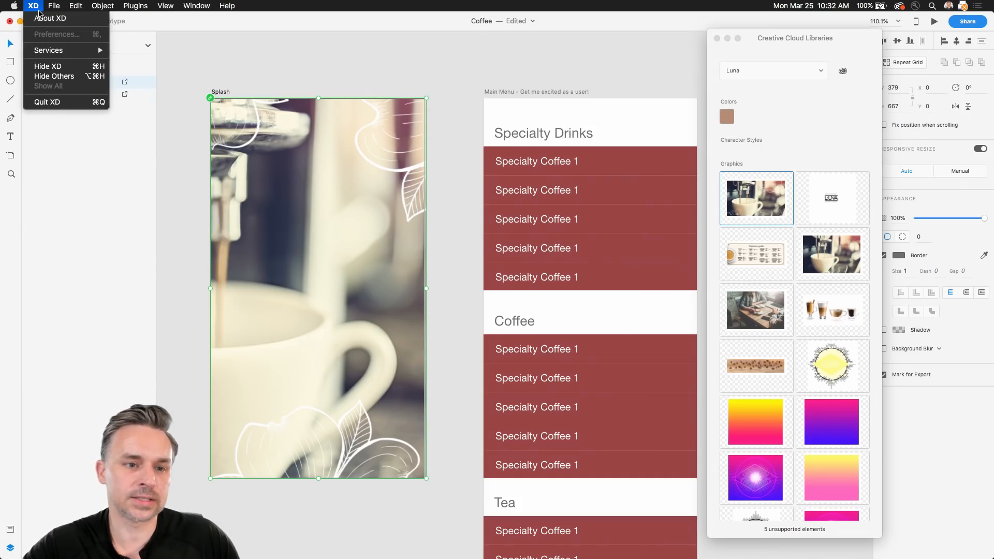
left_click(36, 19)
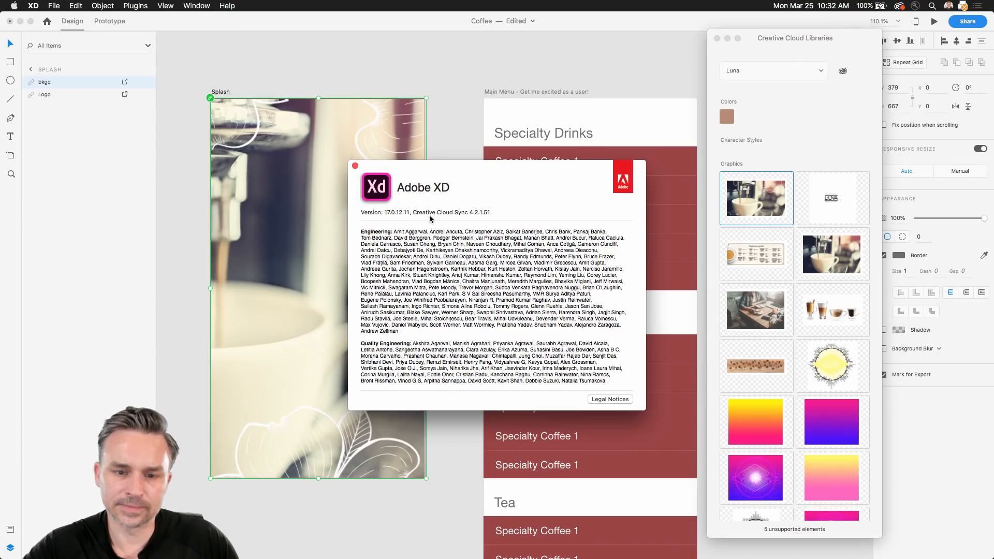
Step: Close the version information and send the bkgd graphic behind the Luna logo on the Splash artboard
left_click(355, 165)
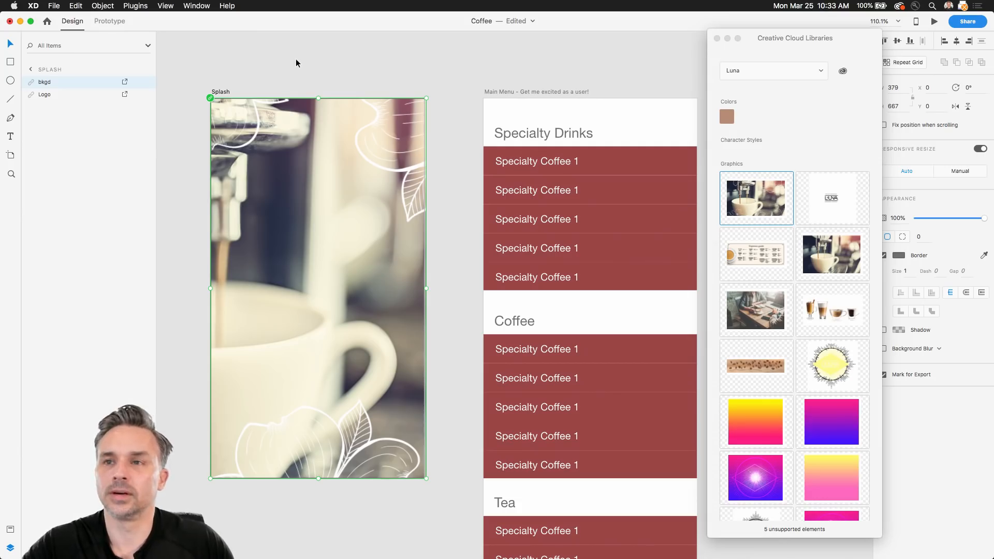
right_click(253, 130)
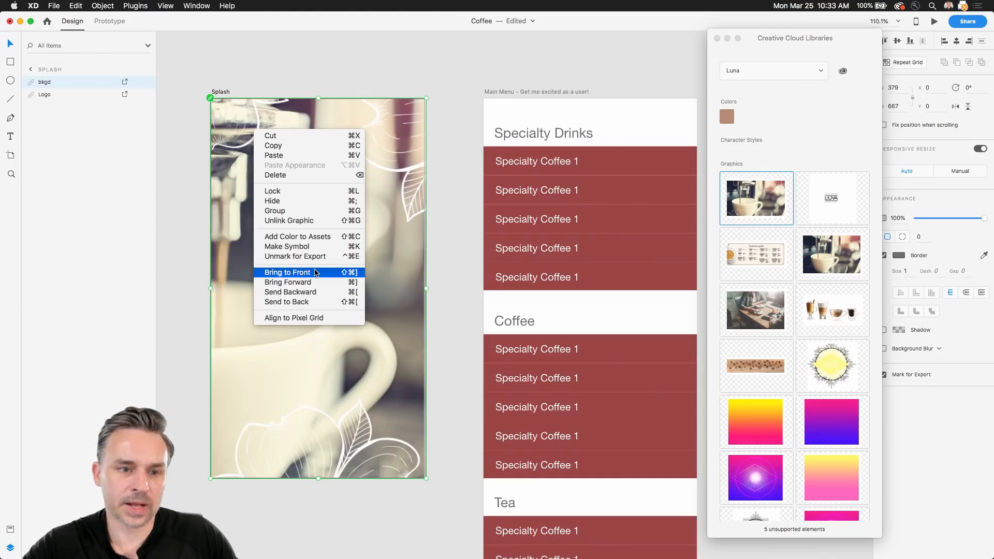
left_click(326, 306)
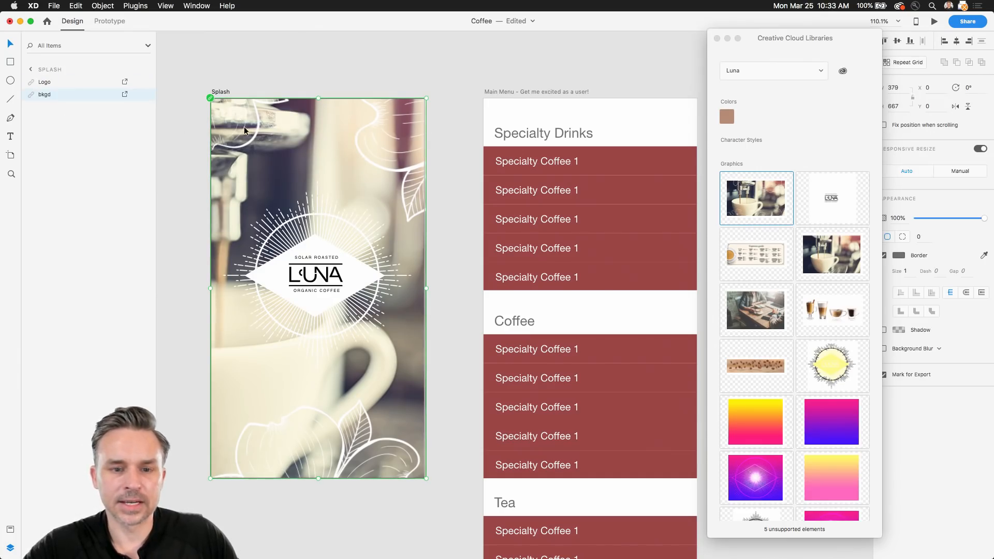
Step: Shift the bkgd image inside its frame to show the coffee stream behind the logo, and close the Creative Cloud Libraries window
double_click(250, 139)
left_click_drag(249, 176, 458, 176)
key("Escape")
left_click(202, 61)
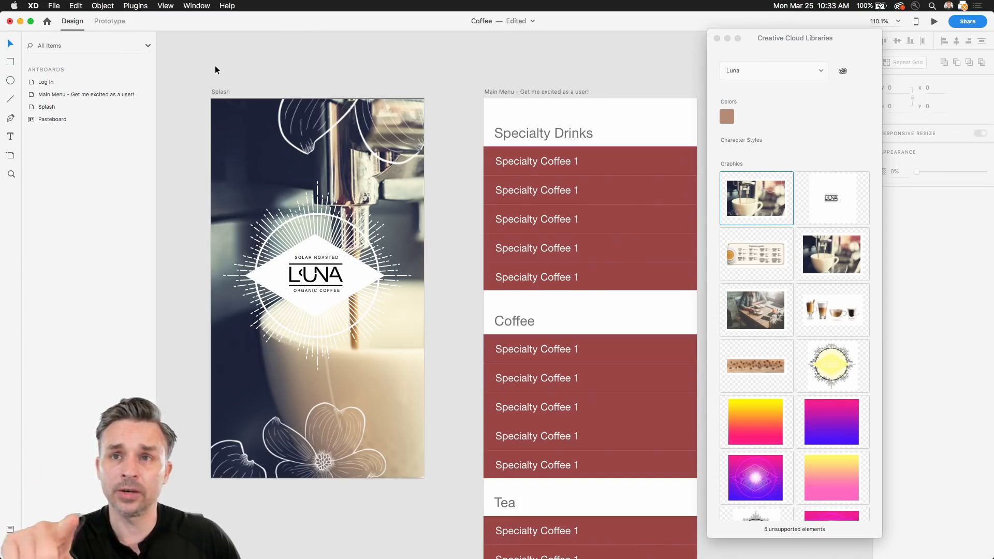
left_click(717, 39)
Step: Try several typefaces on the Specialty Drinks heading of the Main Menu artboard, ending on Headline One
mouse_move(386, 56)
left_mouse_down()
mouse_move(305, 49)
mouse_move(378, 57)
left_mouse_up()
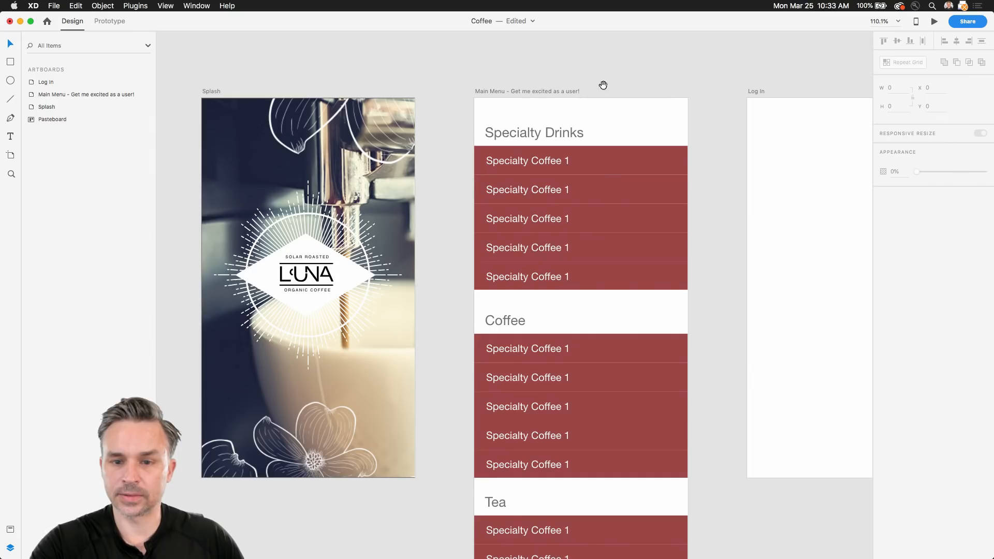
scroll(542, 95, "right", 5)
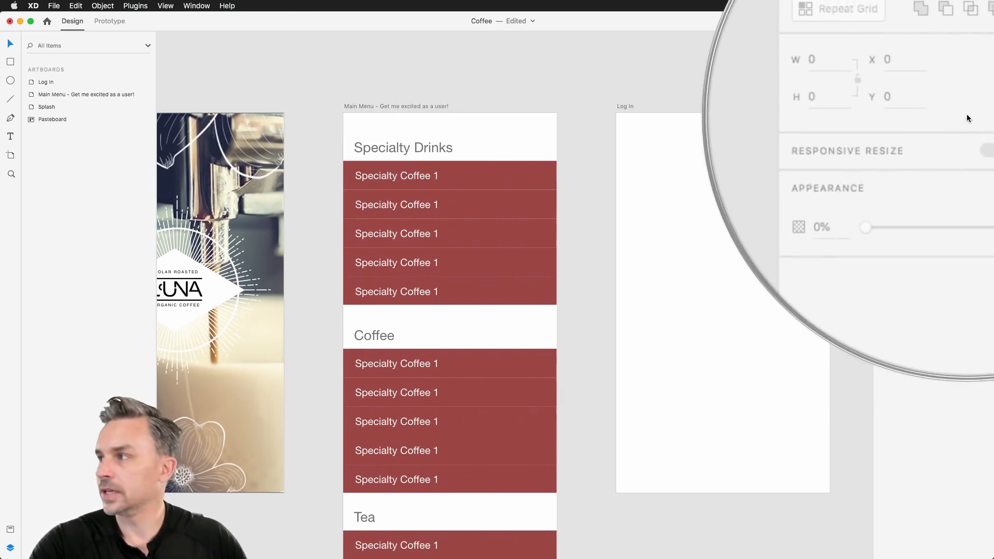
left_click(393, 152)
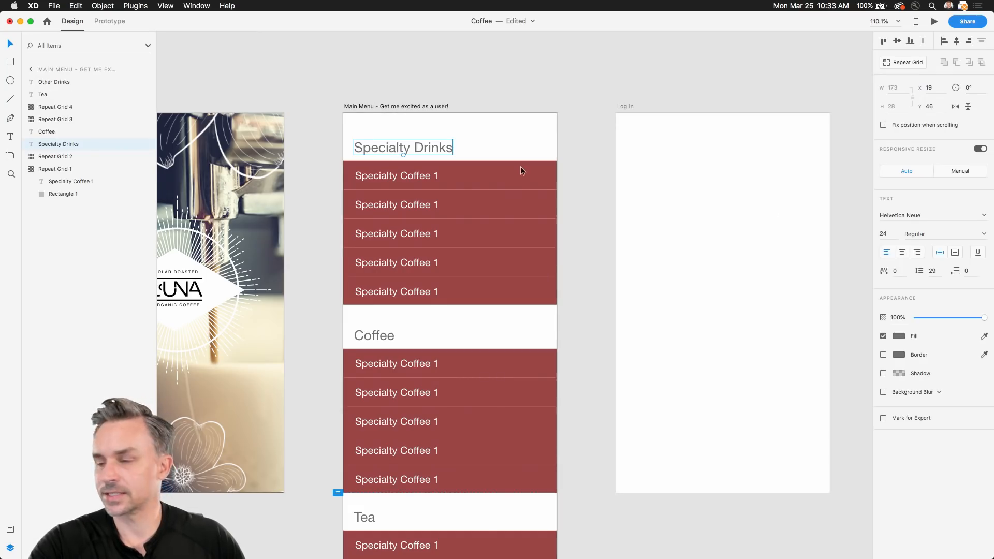
key("alt")
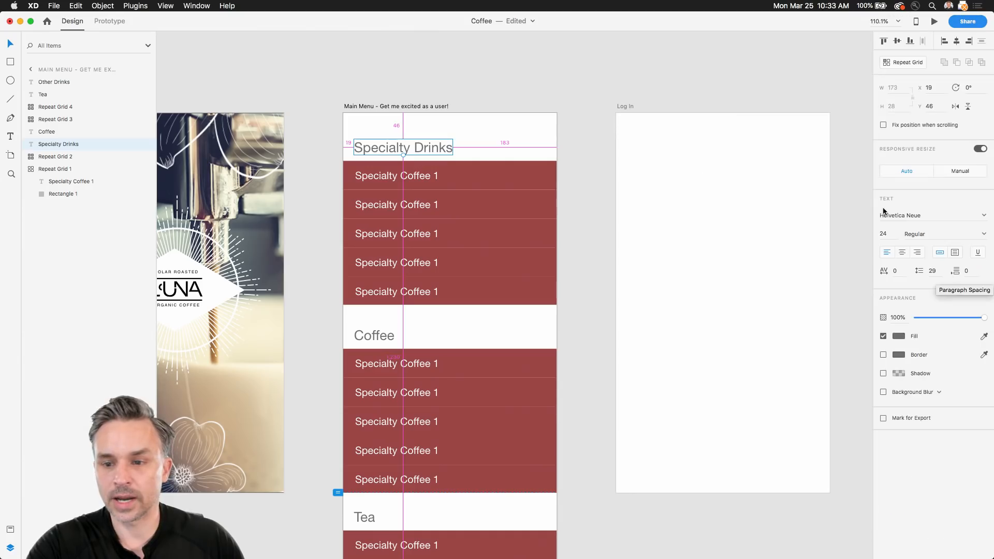
left_click(936, 219)
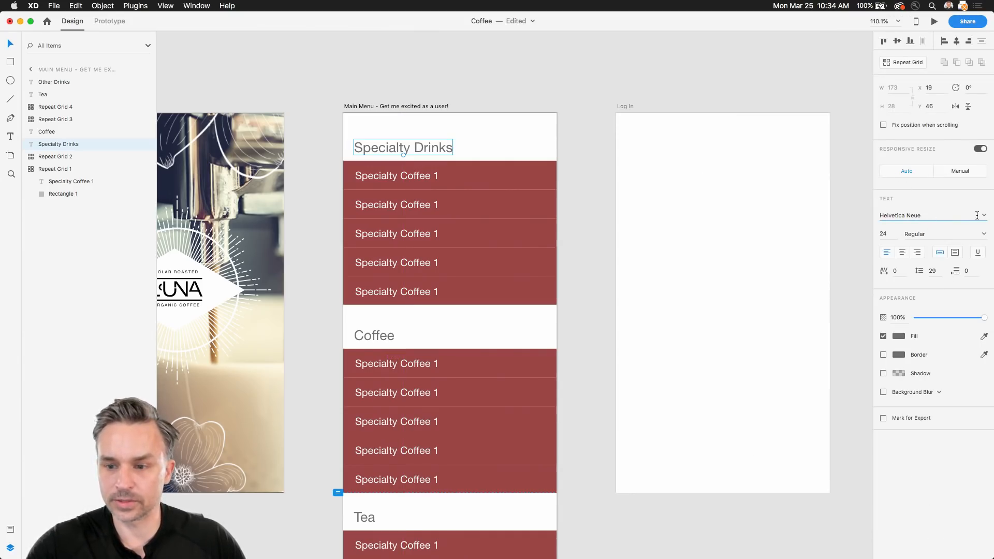
left_click(984, 215)
left_click(947, 237)
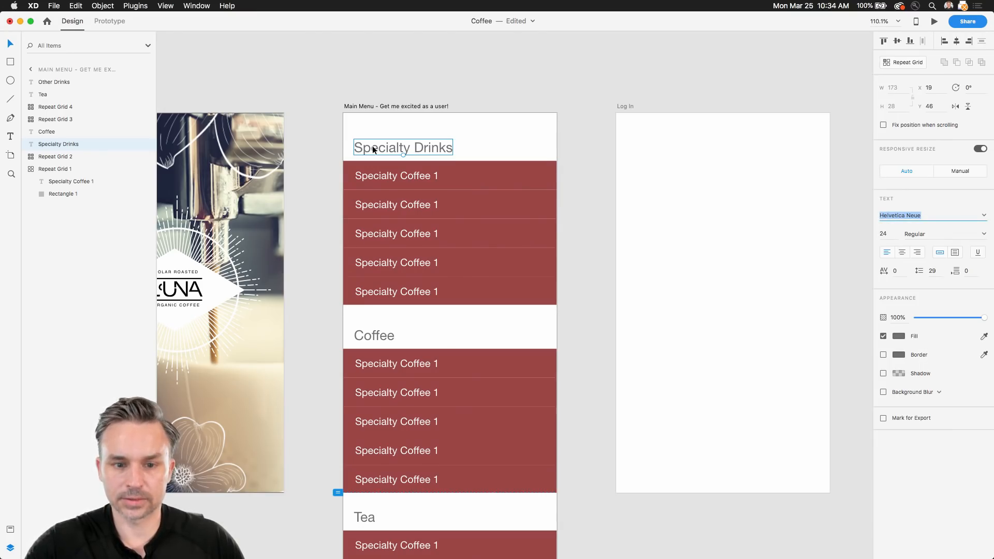
double_click(373, 148)
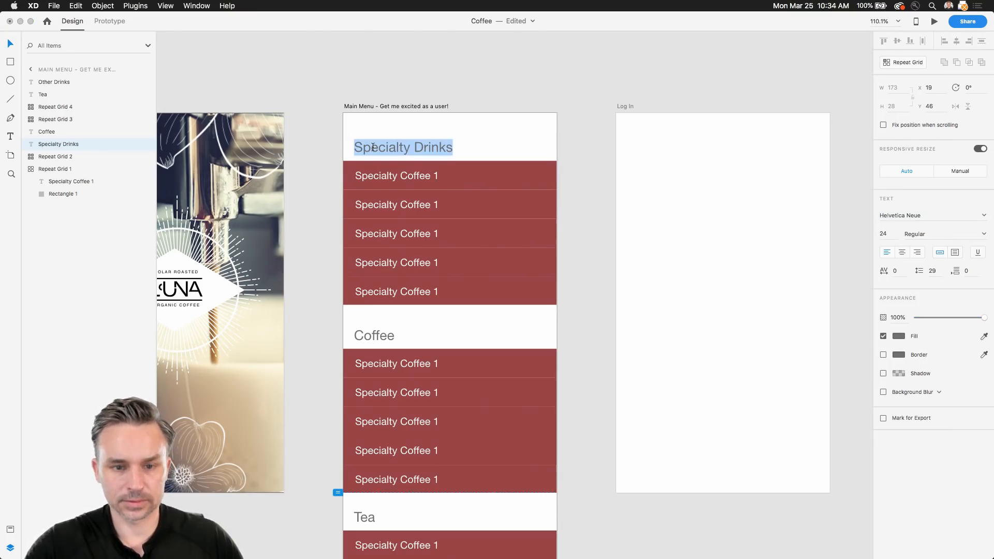
left_click(928, 217)
key("Up")
key("Up")
key("Up")
key("Up")
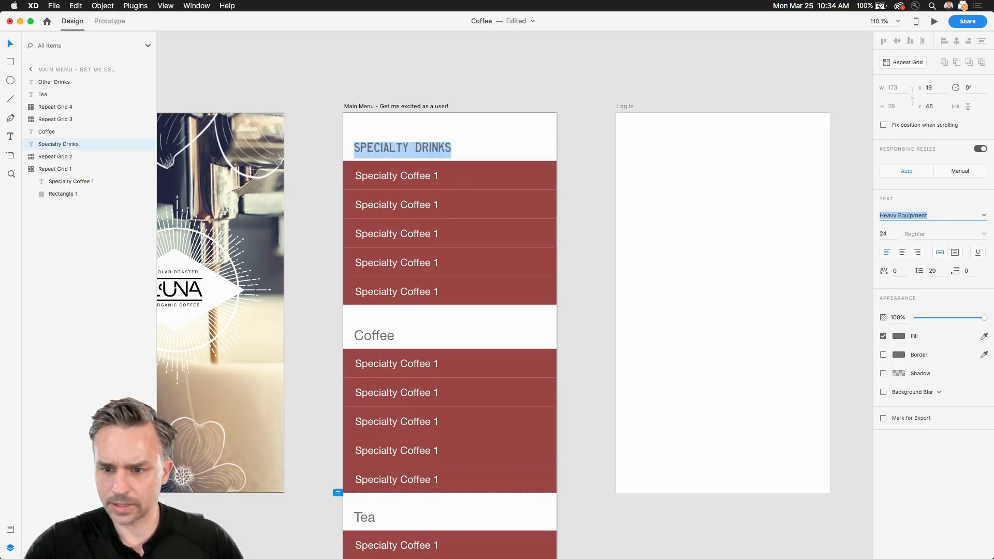
key("Up")
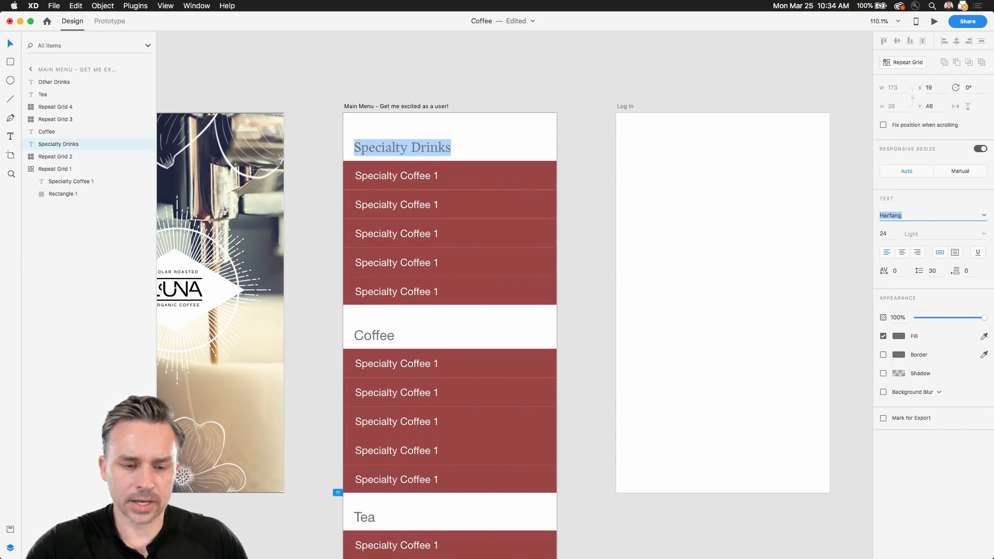
key("Down")
key("Up")
key("Up")
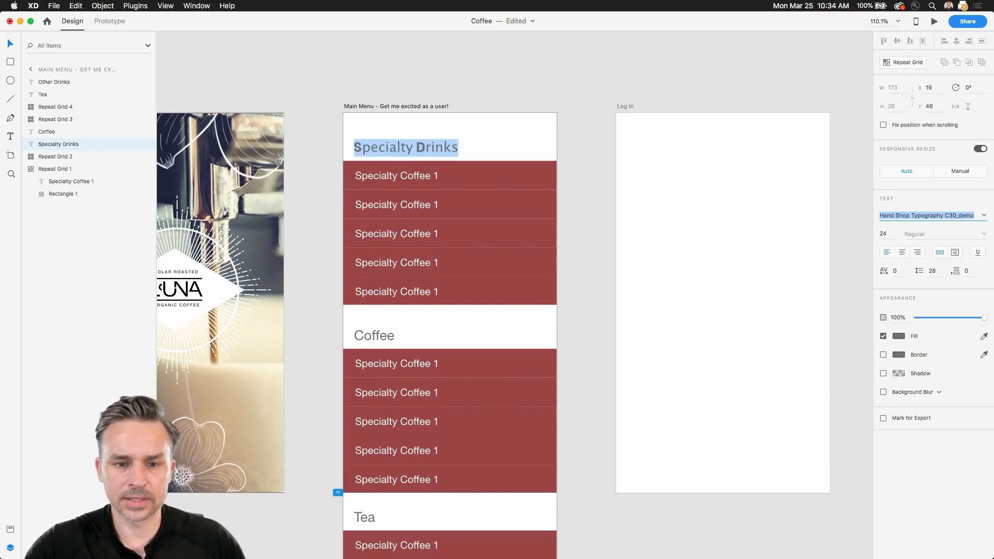
key("Down")
key("Down")
key("Up")
key("Down")
key("Down")
key("Up")
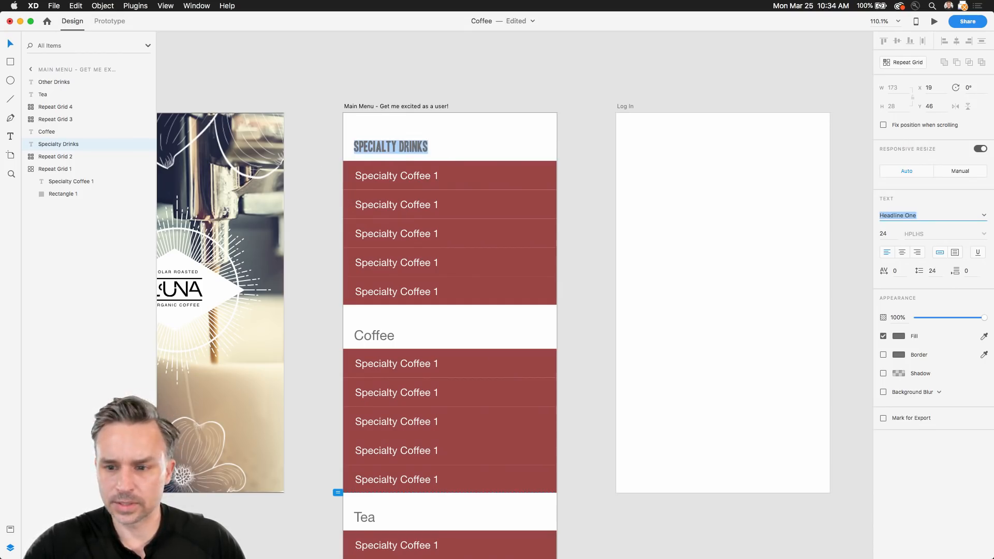
left_click(289, 89)
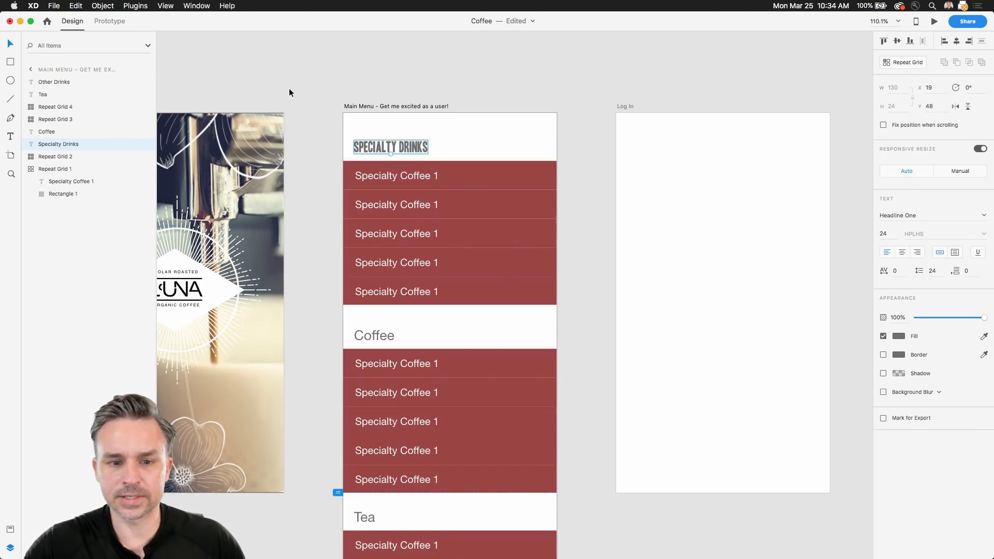
left_click(243, 75)
Step: Switch to Illustrator, check the typeface of the SOLAR ROASTED line in the Luna logo, and return to Adobe XD
left_click_drag(227, 74, 382, 78)
scroll(382, 76, "up", 5)
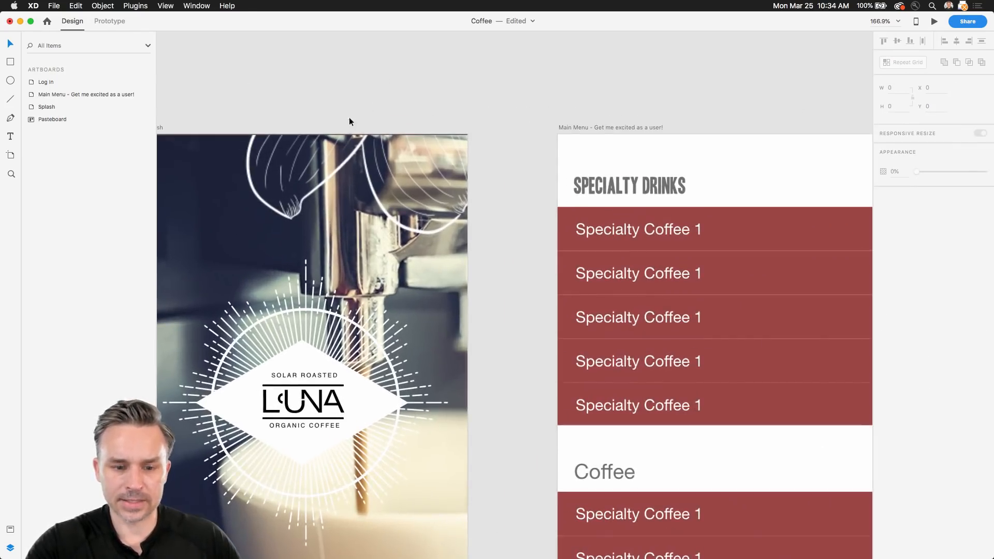
scroll(357, 115, "down", 3)
mouse_move(286, 558)
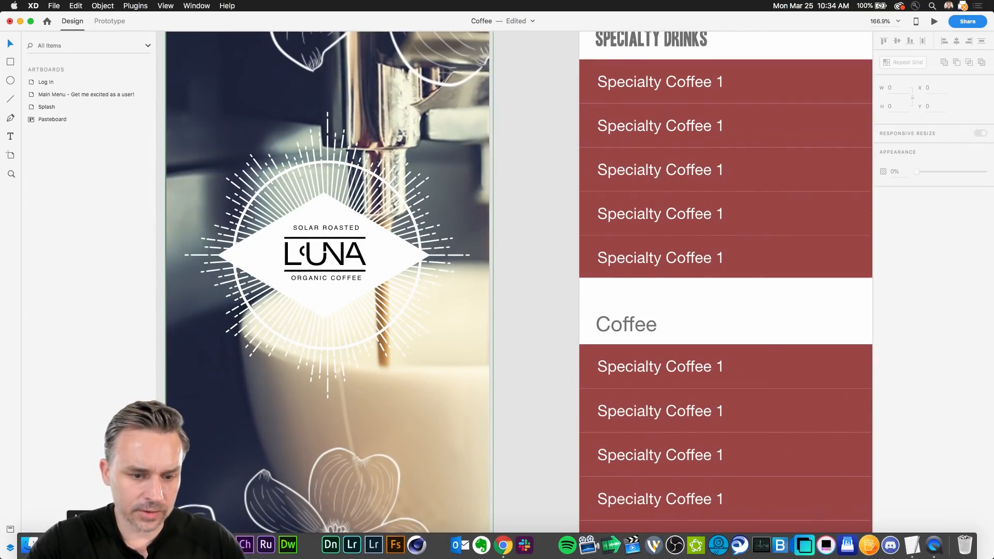
left_click(94, 545)
scroll(265, 258, "up", 5)
left_click(262, 332)
left_click(274, 258)
left_click_drag(282, 267, 226, 175)
left_click(200, 405)
left_click(200, 405)
left_click(251, 247)
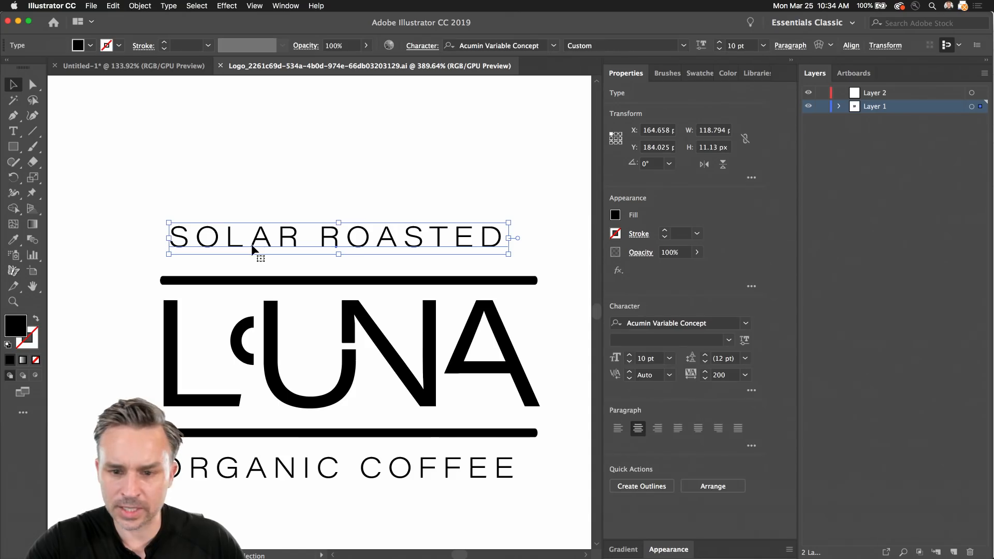
left_click(18, 21)
left_click(515, 120)
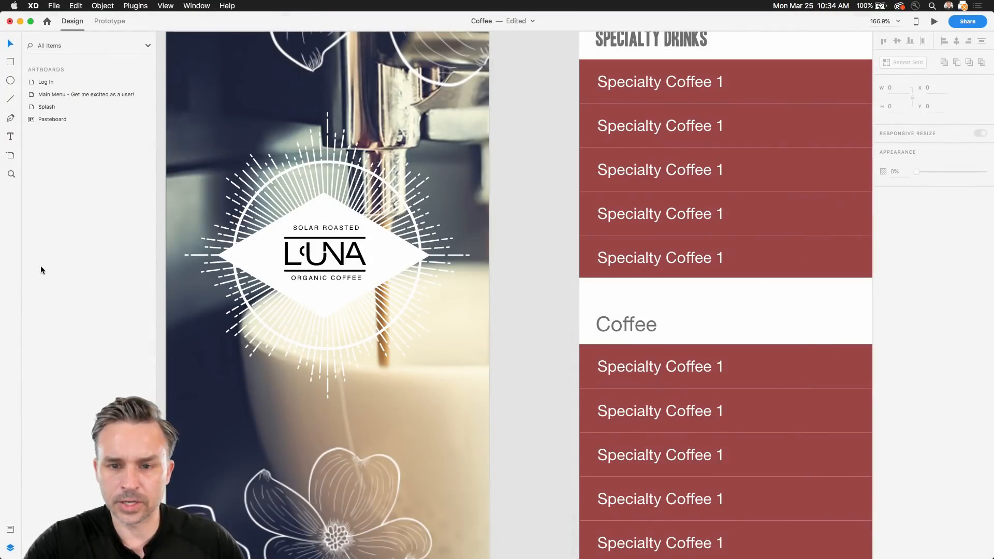
Step: Set the Specialty Drinks heading's typeface to Acumin Pro ExtraCondensed, comparing it with Acumin Pro Condensed
left_click_drag(551, 111, 309, 216)
left_click(397, 144)
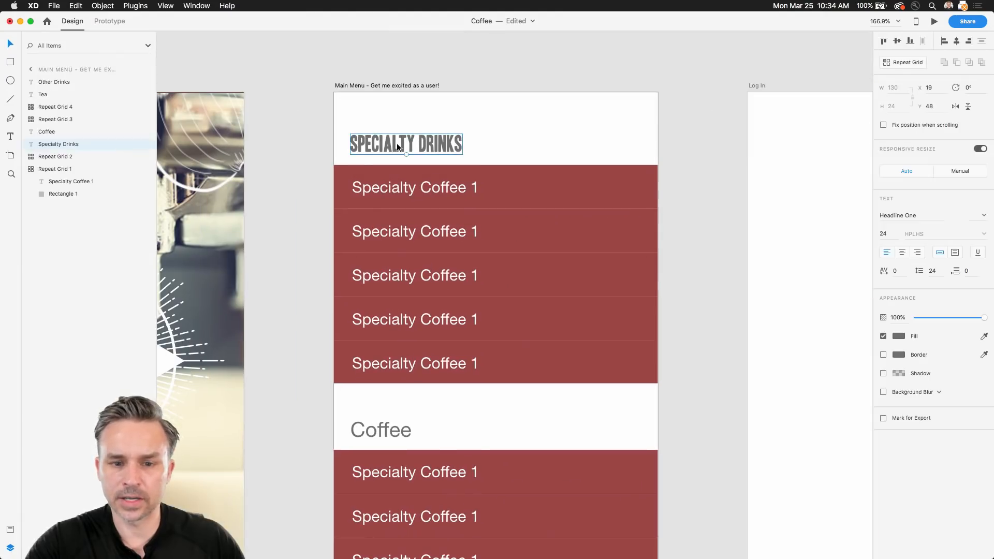
left_click(910, 214)
type("Acumin Pro Condensed")
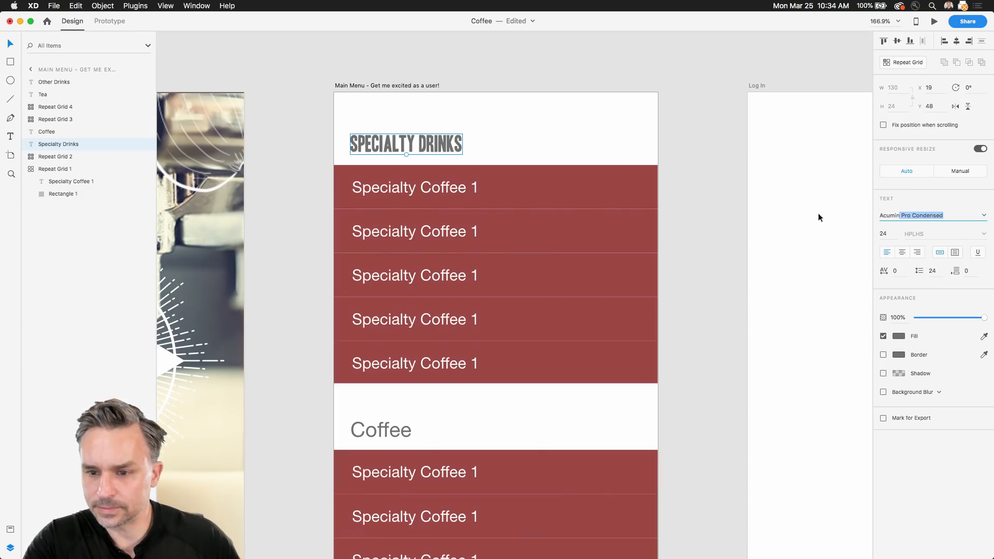
left_click(988, 215)
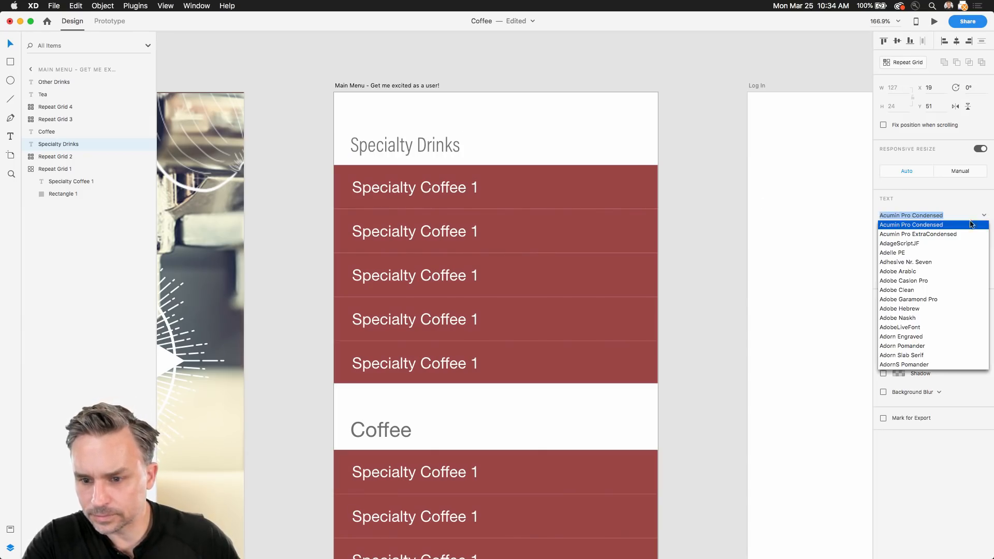
scroll(951, 236, "up", 3)
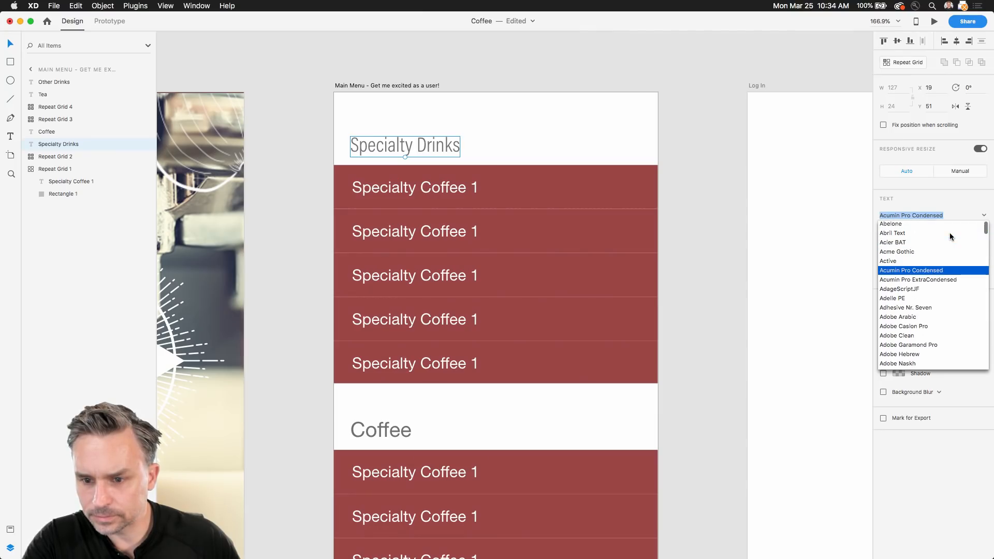
left_click(893, 280)
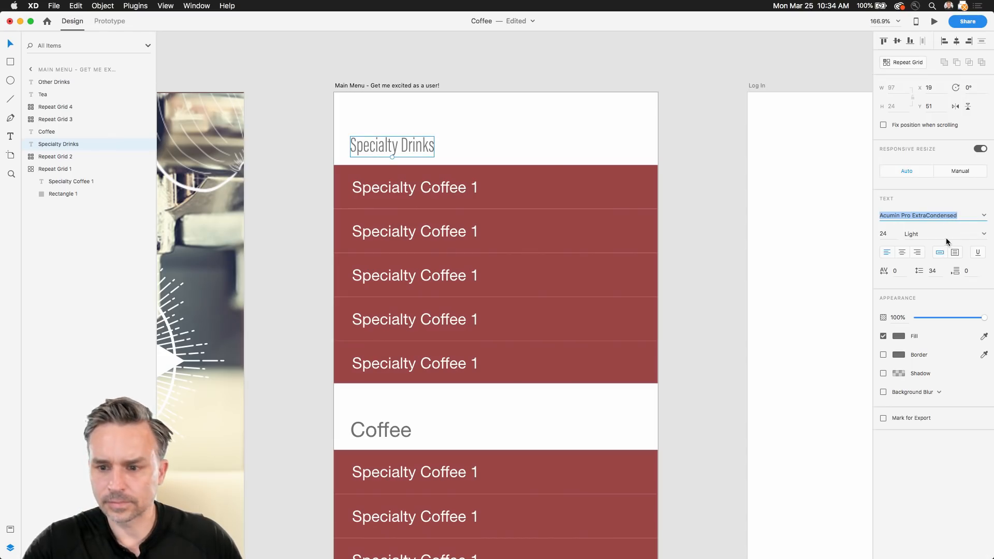
left_click(982, 235)
left_click(962, 212)
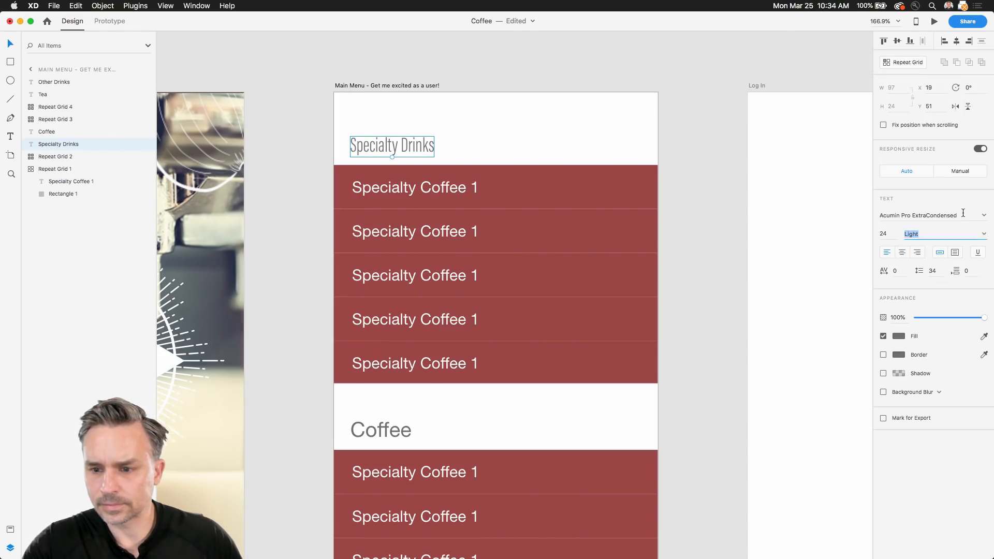
key("Up")
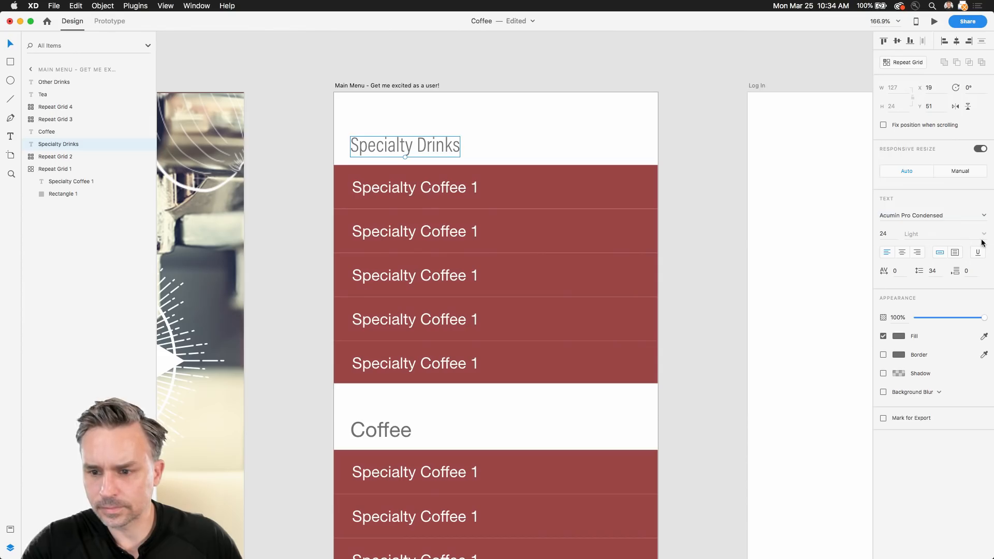
key("Down")
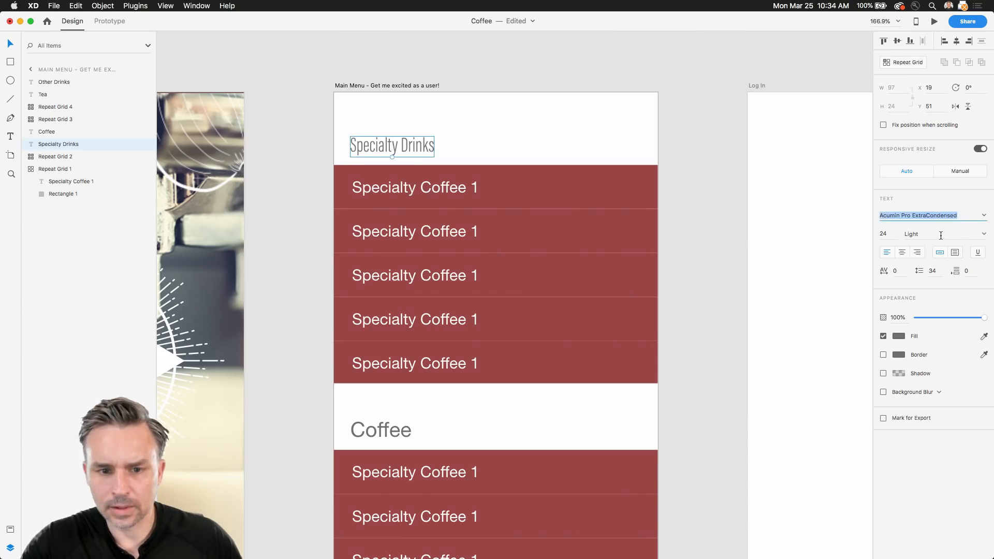
key("Return")
Step: Set the Specialty Drinks heading's font weight to Bold
left_click(983, 234)
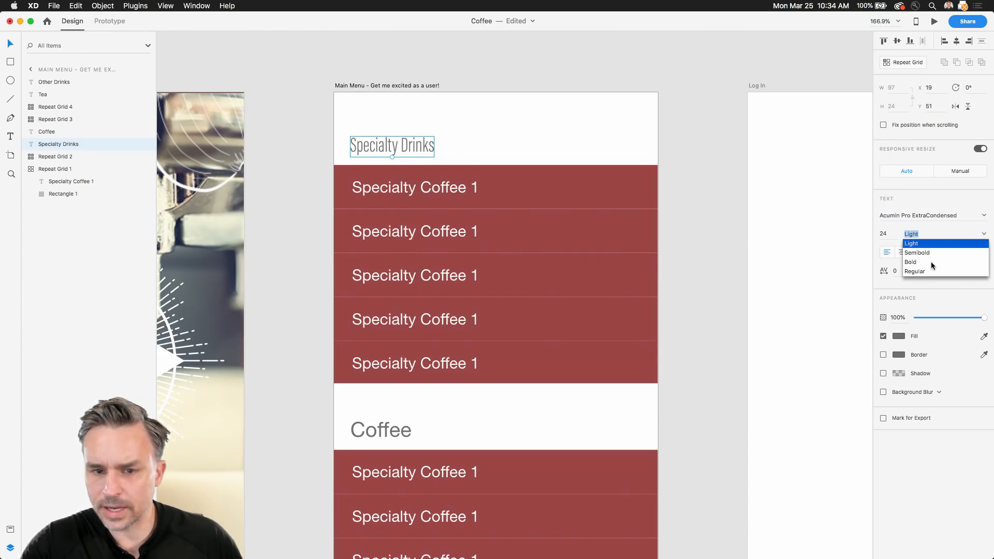
left_click(911, 262)
left_click(304, 97)
left_click(356, 154)
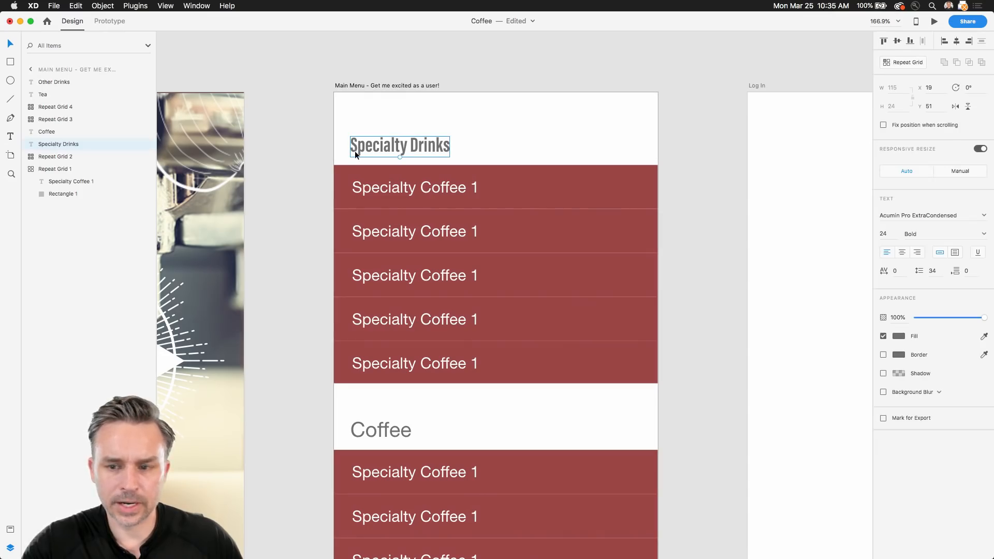
left_click(899, 335)
left_click_drag(751, 336, 740, 299)
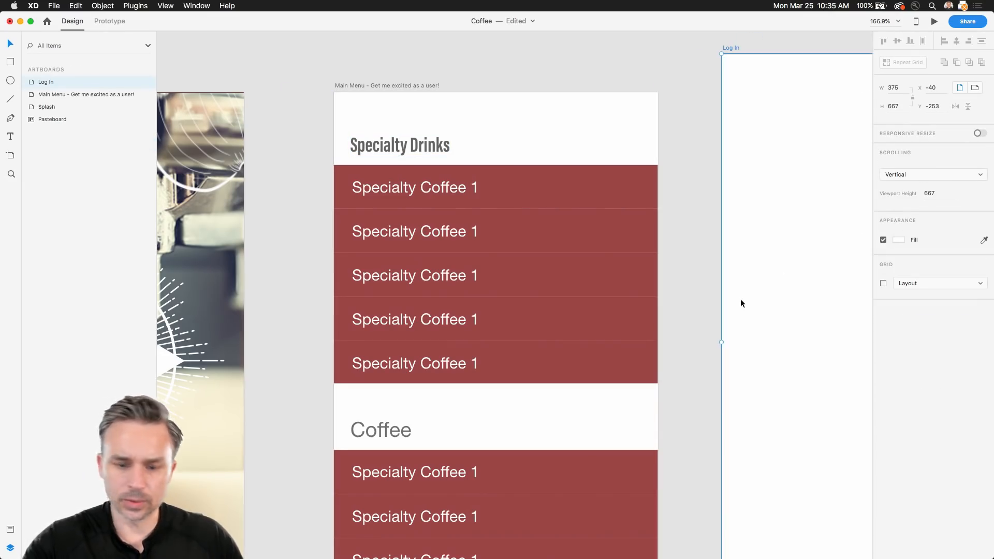
key("super+z")
Step: Change the Specialty Drinks heading's fill color to black
left_click(394, 146)
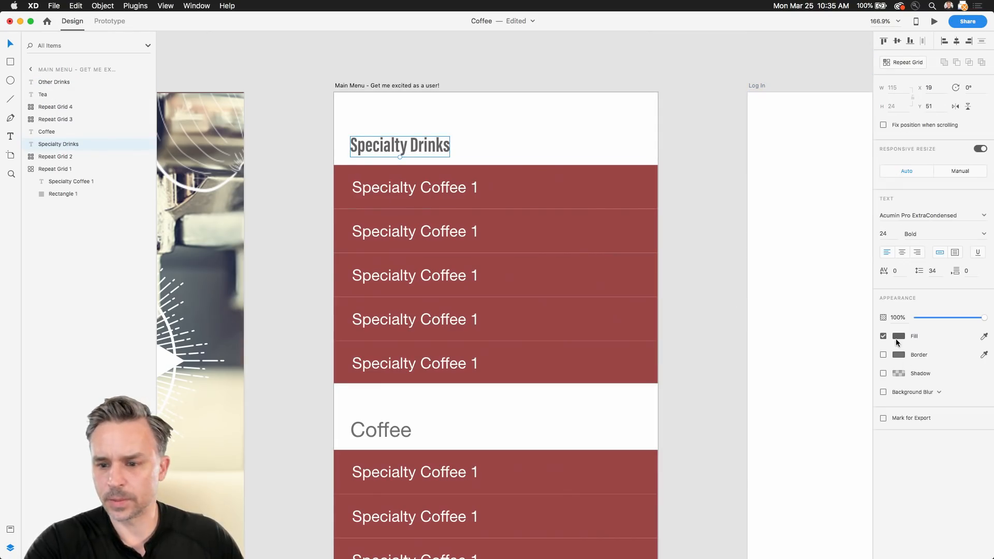
left_click(898, 336)
left_click_drag(799, 330, 737, 397)
left_click(264, 75)
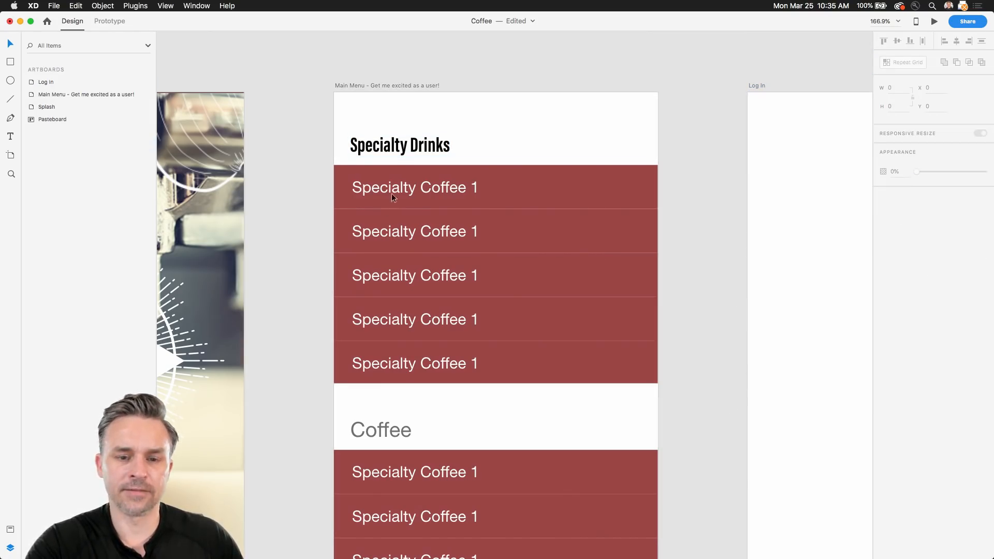
Step: Compare the restyled Specialty Drinks heading on the main menu with the Luna branding on the Splash artboard
left_click(377, 147)
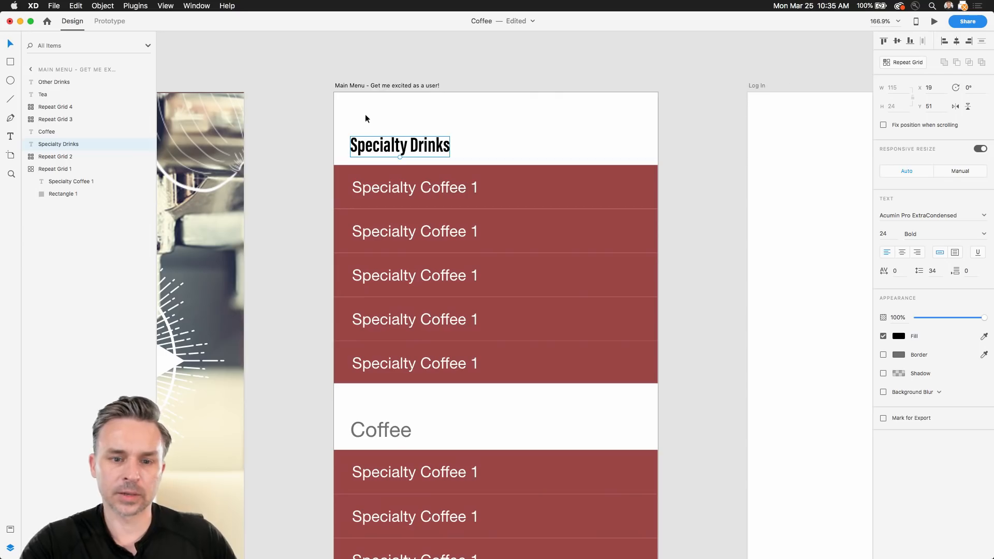
scroll(364, 114, "up", 5)
scroll(365, 114, "down", 6)
left_click_drag(262, 83, 409, 64)
left_click(503, 84)
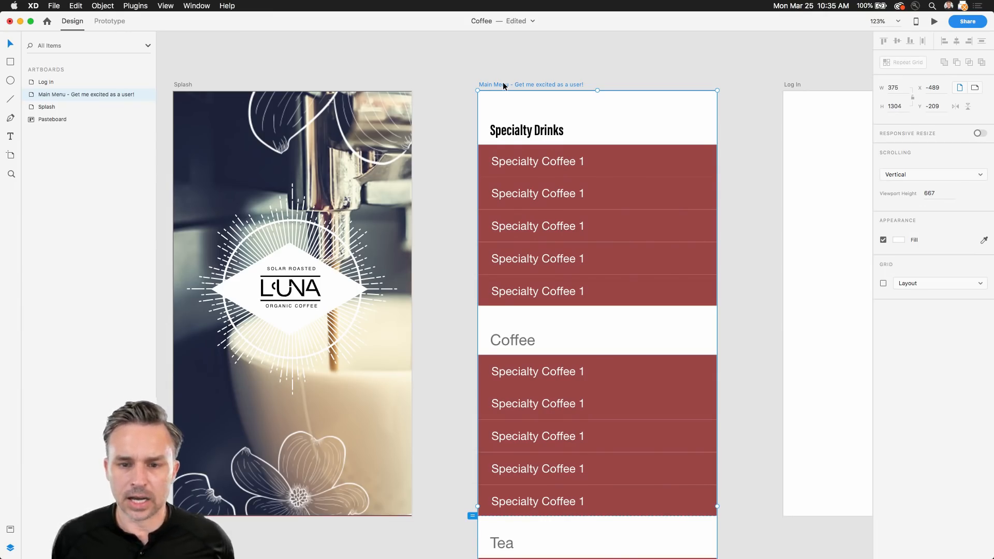
left_click(423, 68)
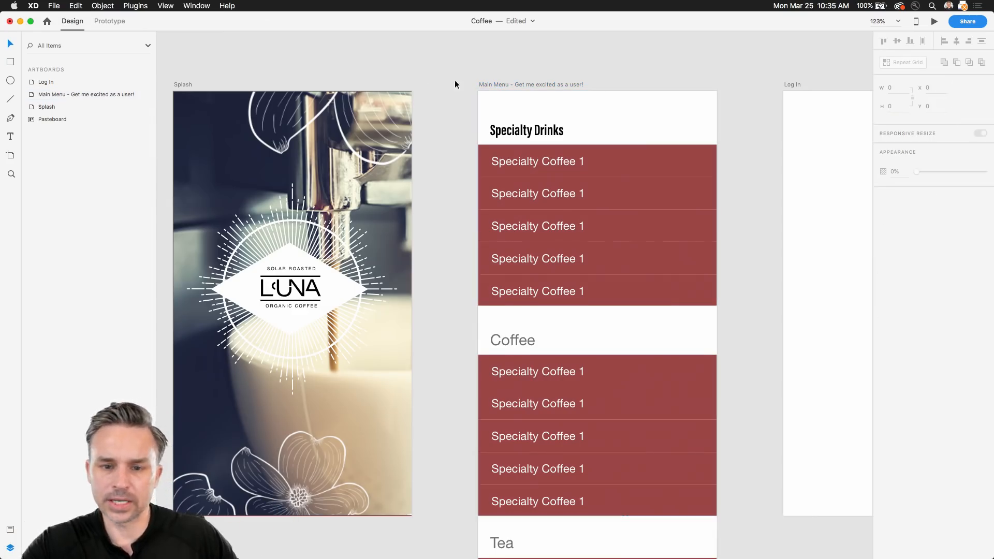
scroll(424, 67, "right", 5)
scroll(333, 94, "left", 3)
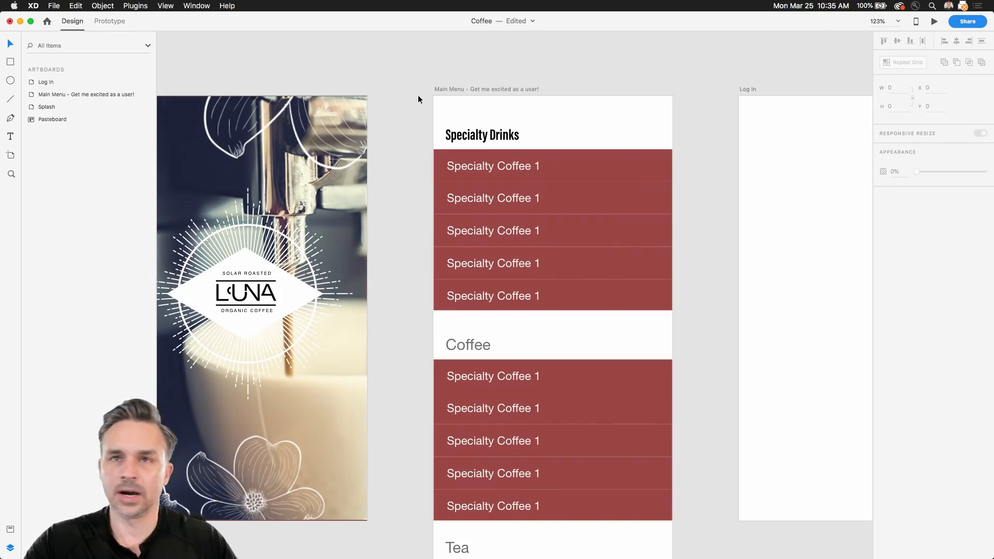
Step: Save the Specialty Drinks heading's text formatting as a character style in the document assets
left_click(451, 137)
left_click(448, 345)
left_click(453, 138)
mouse_move(130, 558)
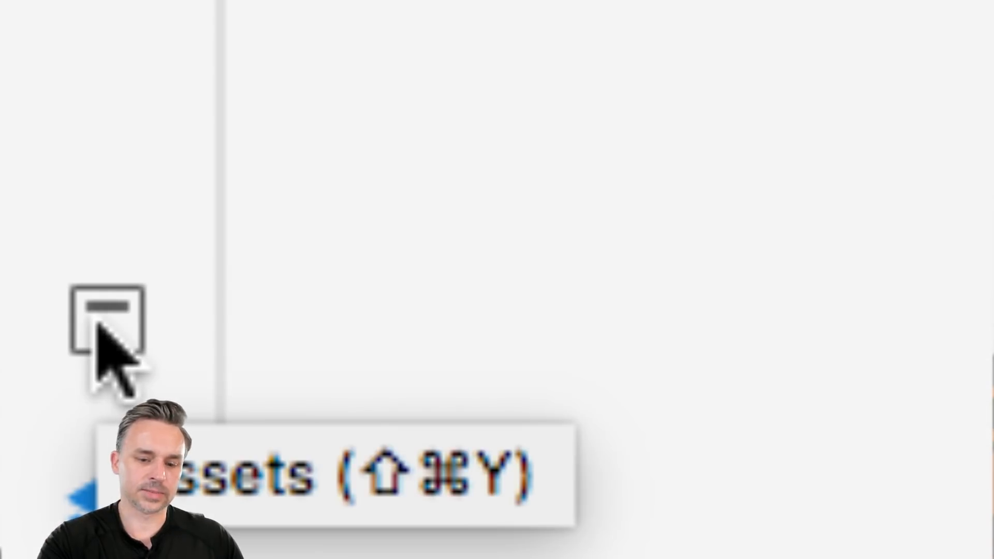
left_click(103, 324)
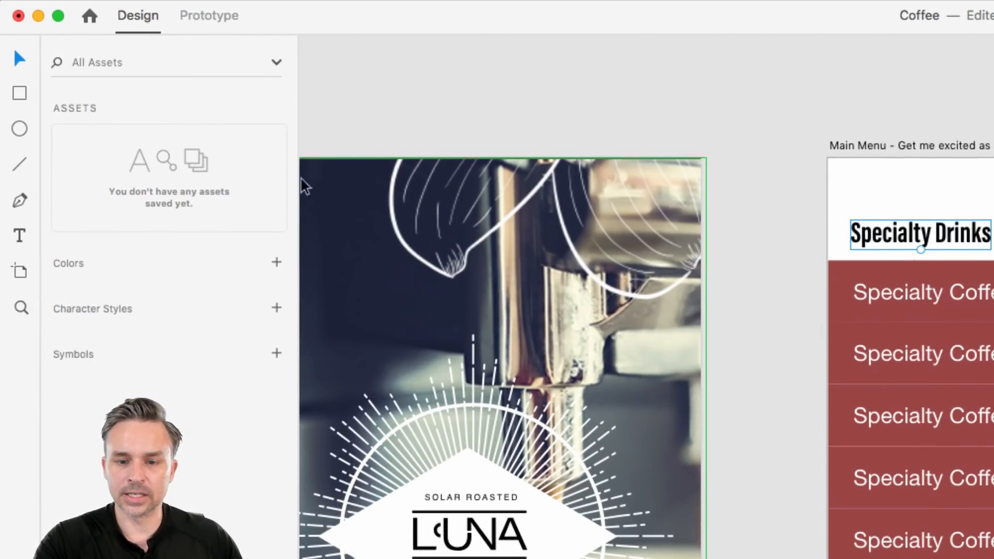
scroll(514, 214, "right", 10)
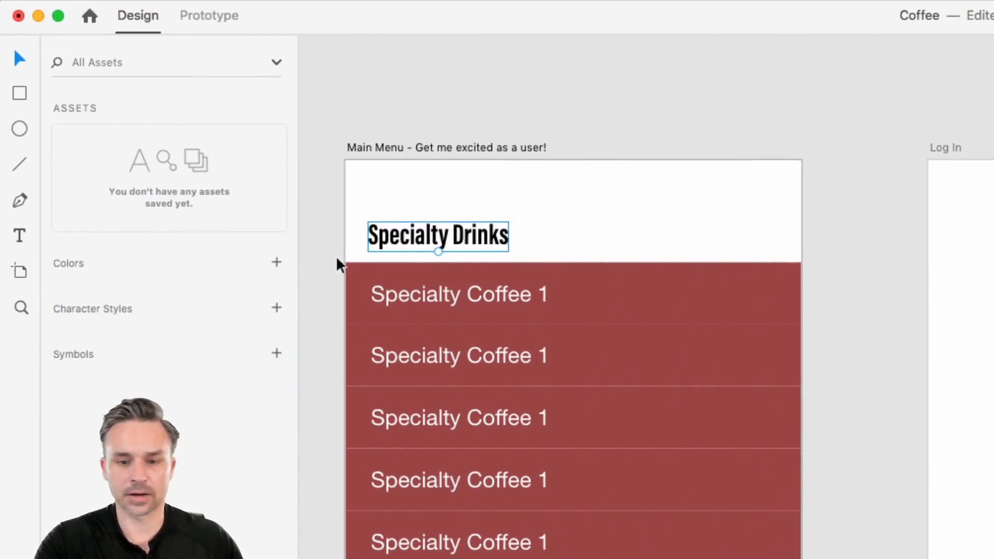
left_click(277, 310)
Step: Rename the new character style H1
double_click(130, 231)
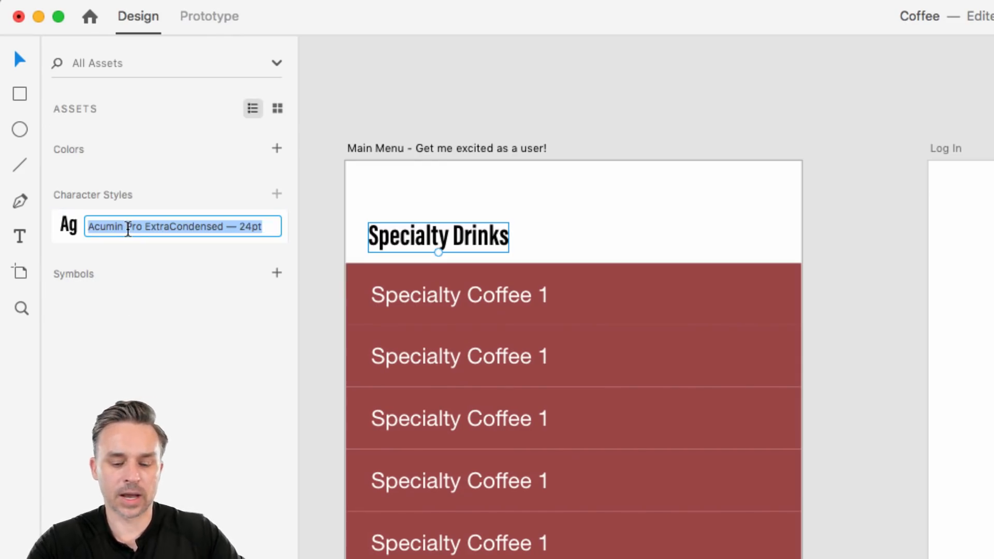
type("H")
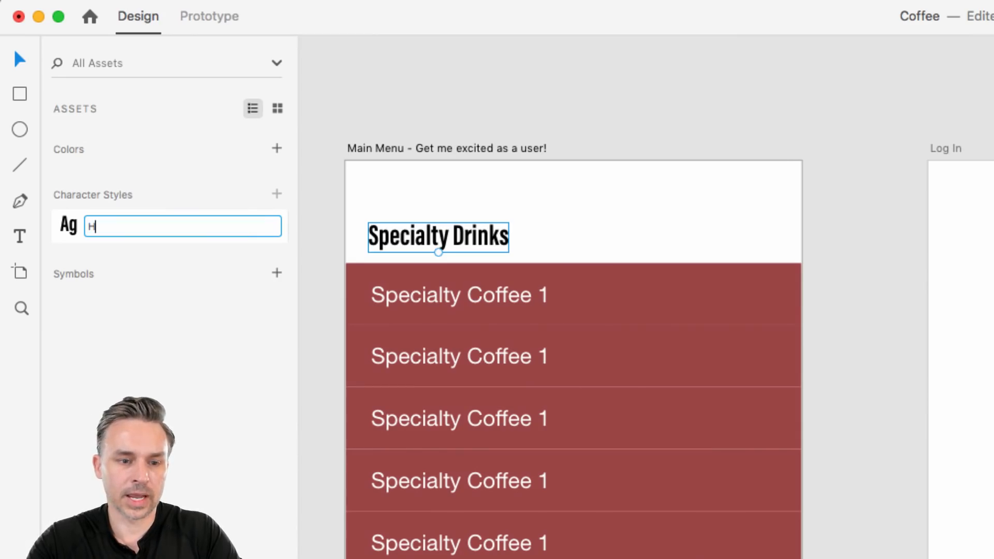
type("1")
key("Return")
left_click(317, 289)
Step: Apply the H1 character style to the Coffee, Tea and Other Drinks headings on the main menu
scroll(319, 288, "down", 10)
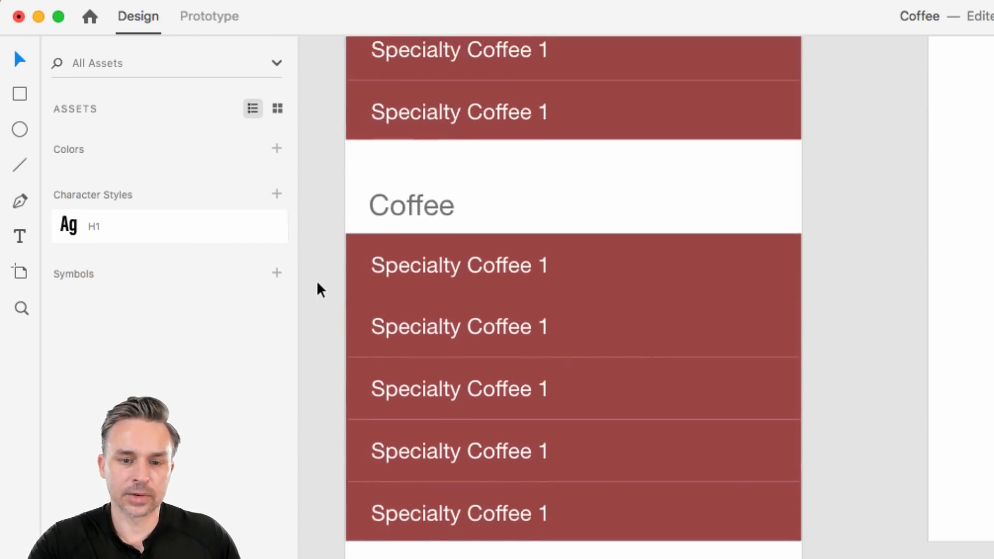
left_click(391, 217)
left_click(162, 240)
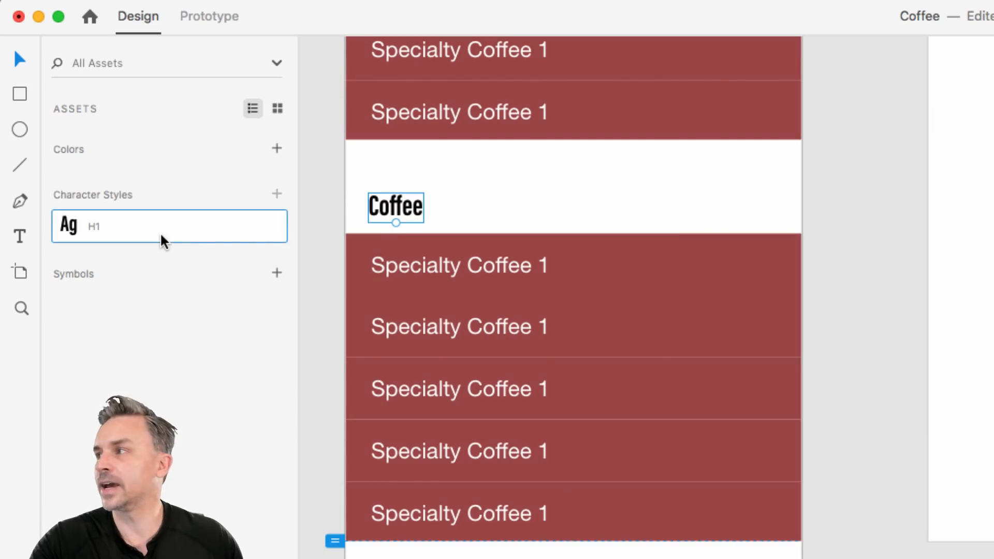
scroll(331, 365, "down", 5)
left_click(400, 275)
left_click(177, 237)
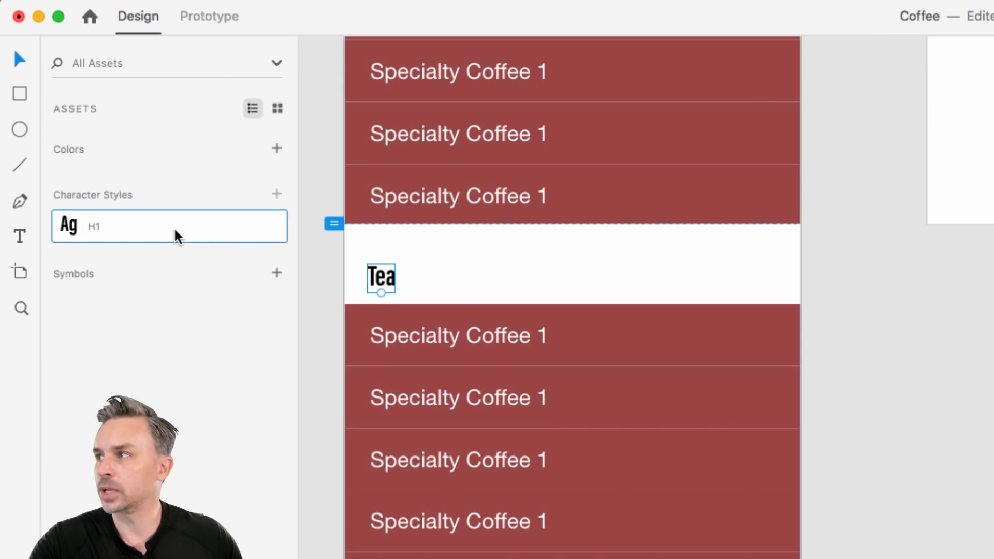
left_click(313, 275)
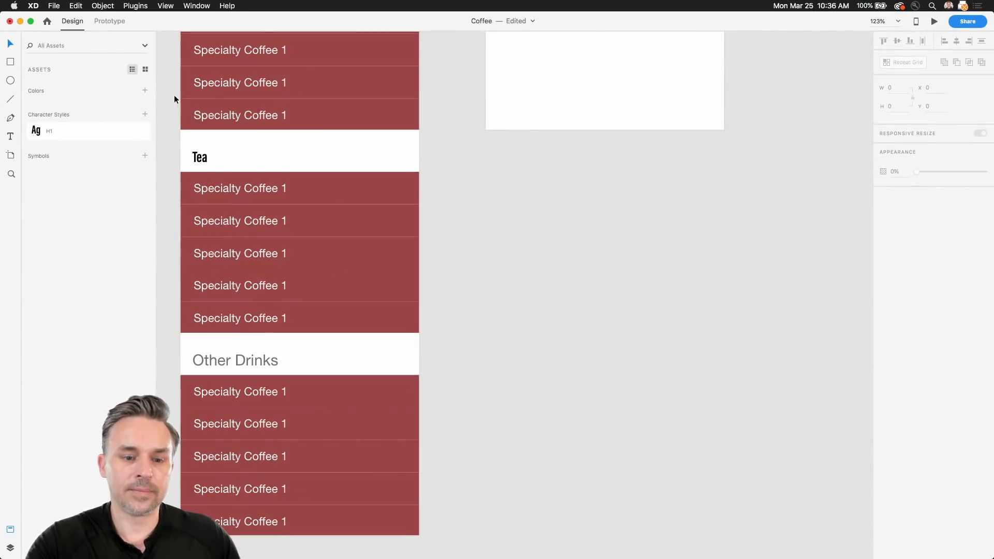
left_click(197, 358)
left_click(100, 133)
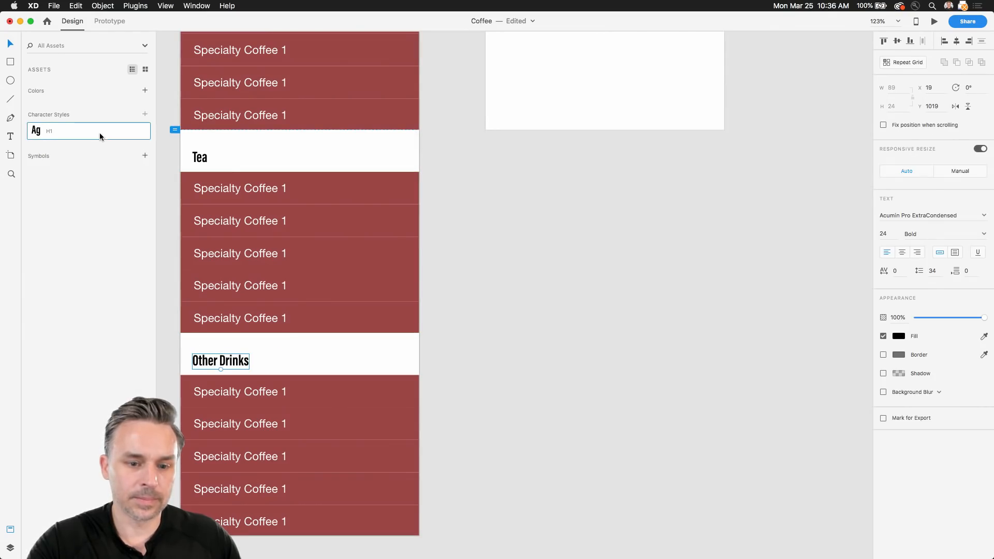
Step: Edit the H1 character style and set its font size to 36
left_click(167, 172)
left_click_drag(168, 122, 391, 460)
right_click(62, 128)
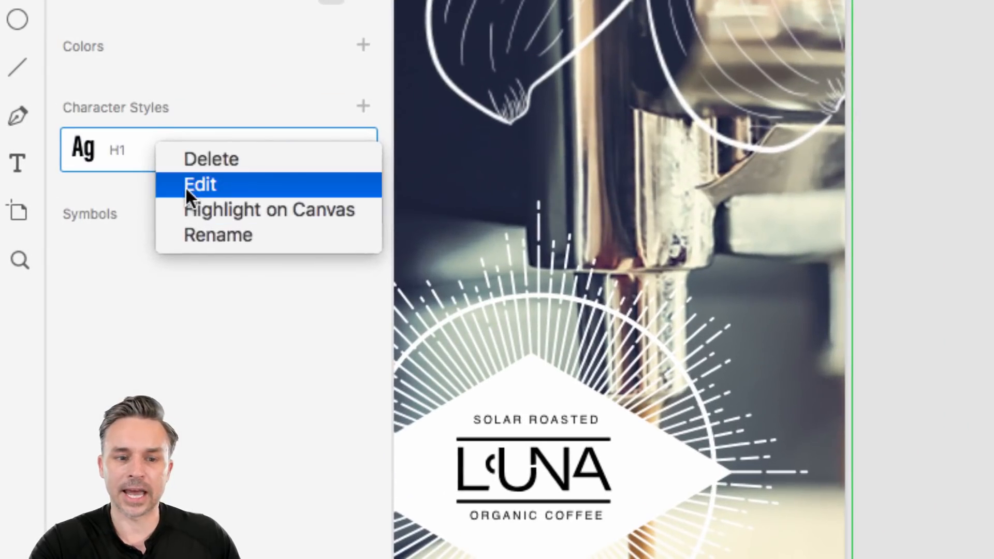
left_click(121, 163)
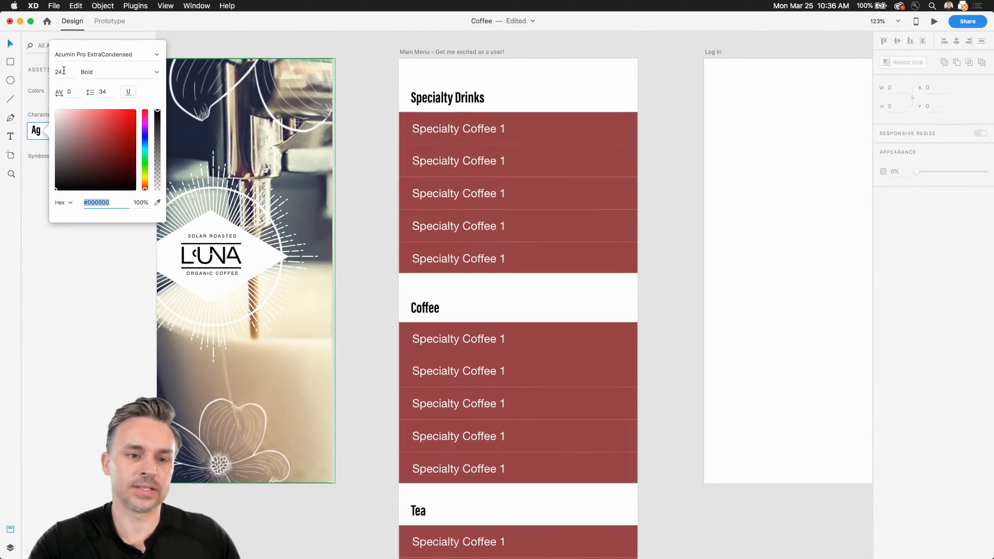
left_click(71, 86)
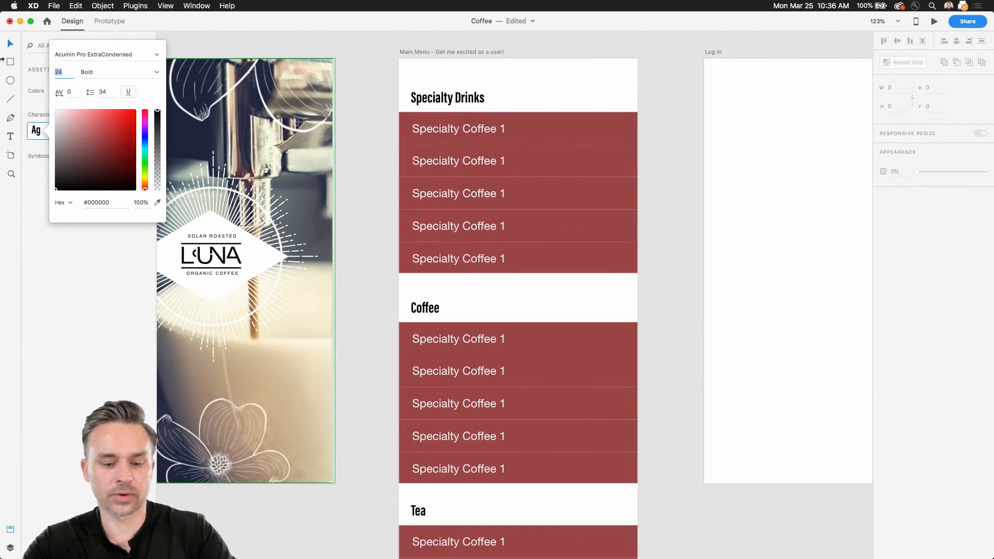
type("36")
key("Return")
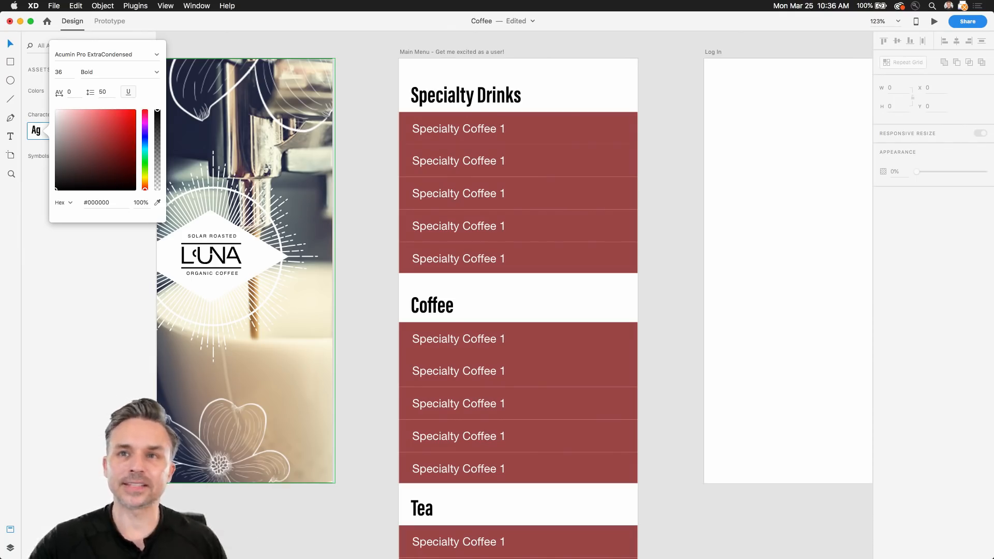
left_click(374, 182)
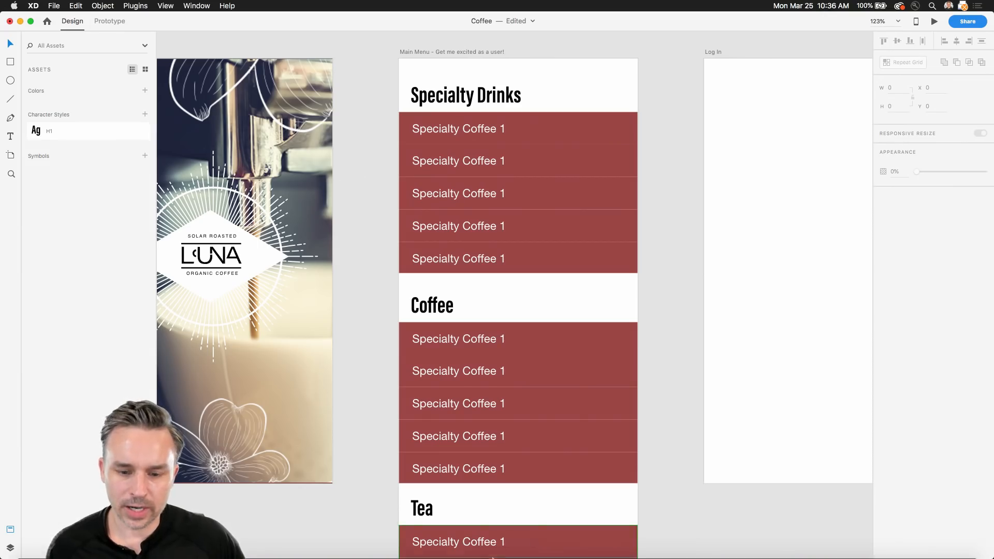
Step: Switch to Chrome and open the Adobe Stock website in a new browser tab
left_click(479, 542)
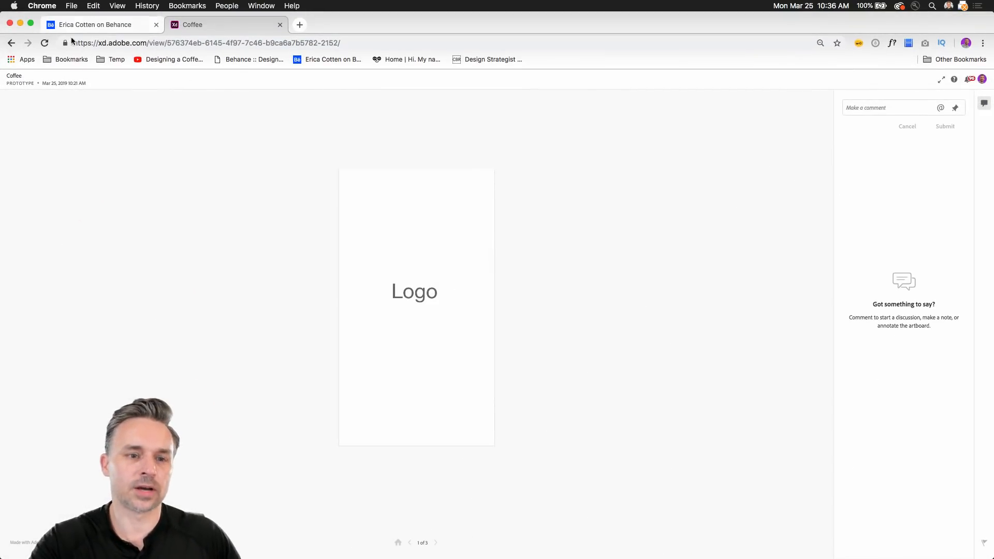
left_click(304, 24)
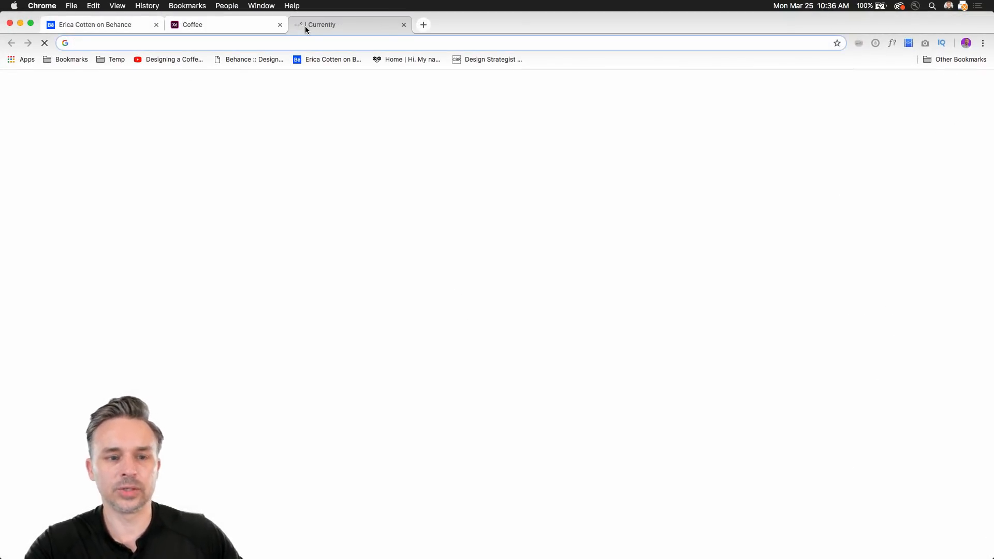
type("SATO")
key("BackSpace")
key("BackSpace")
key("BackSpace")
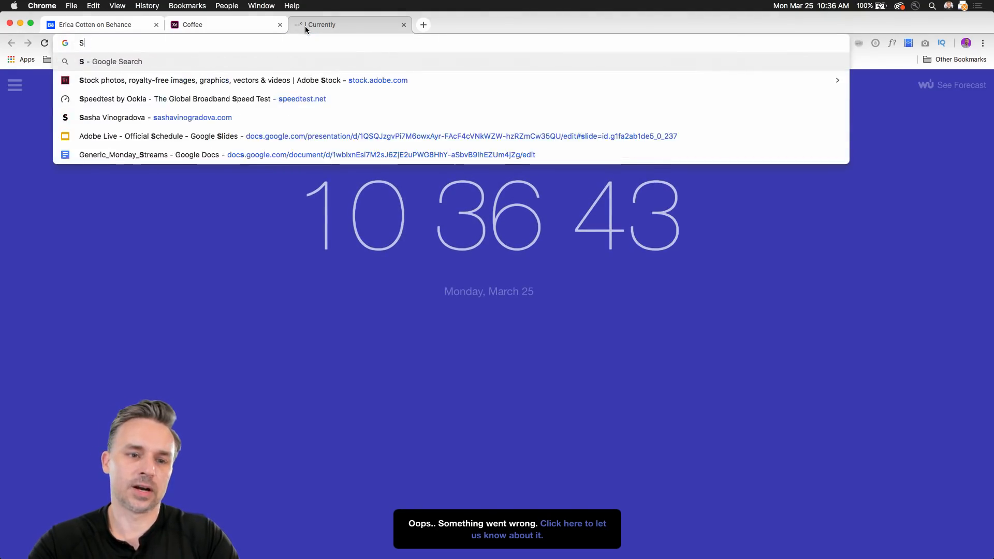
type("tock")
key("Return")
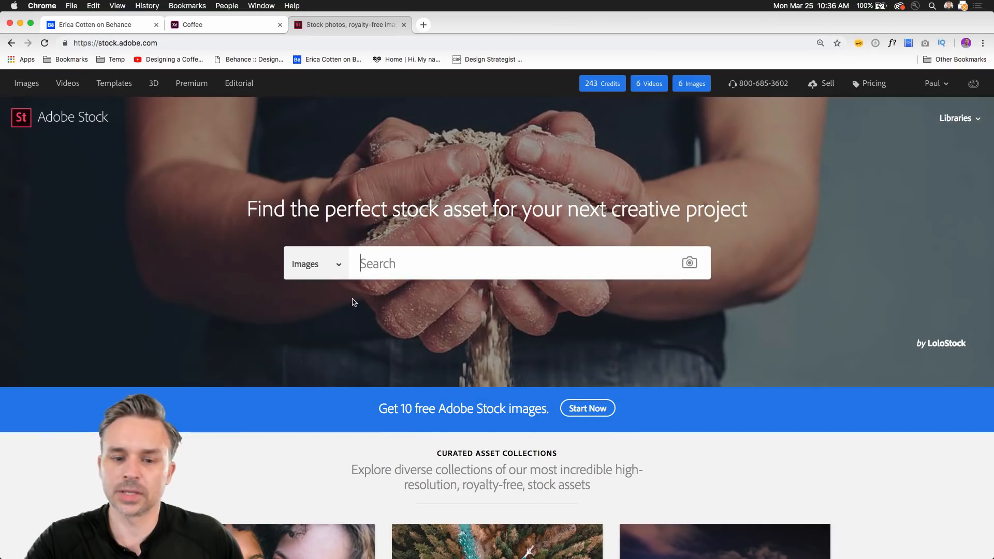
Step: Search the stock images for "coffee" and save a preview of the steaming cup beside the burlap bean sack to the Luna library
type("coffee")
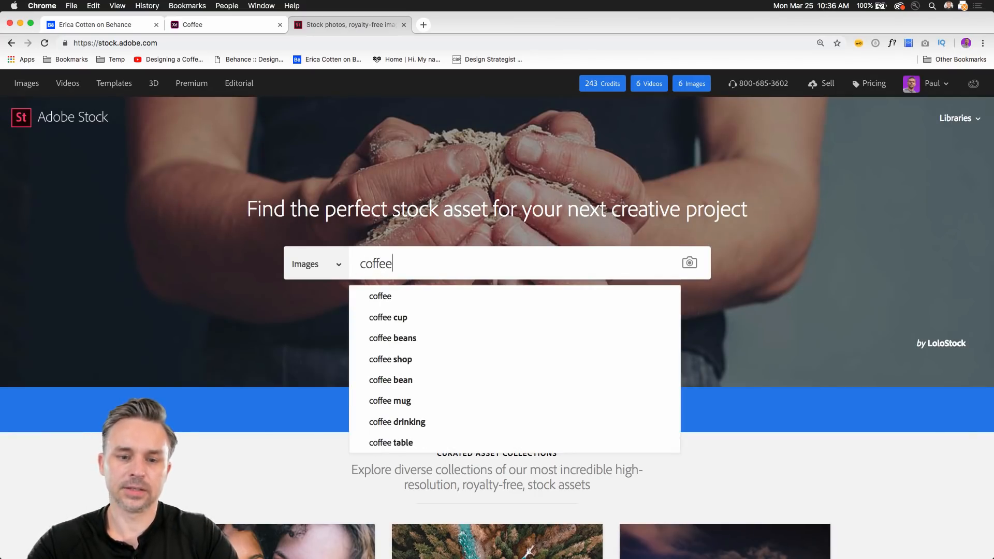
key("Return")
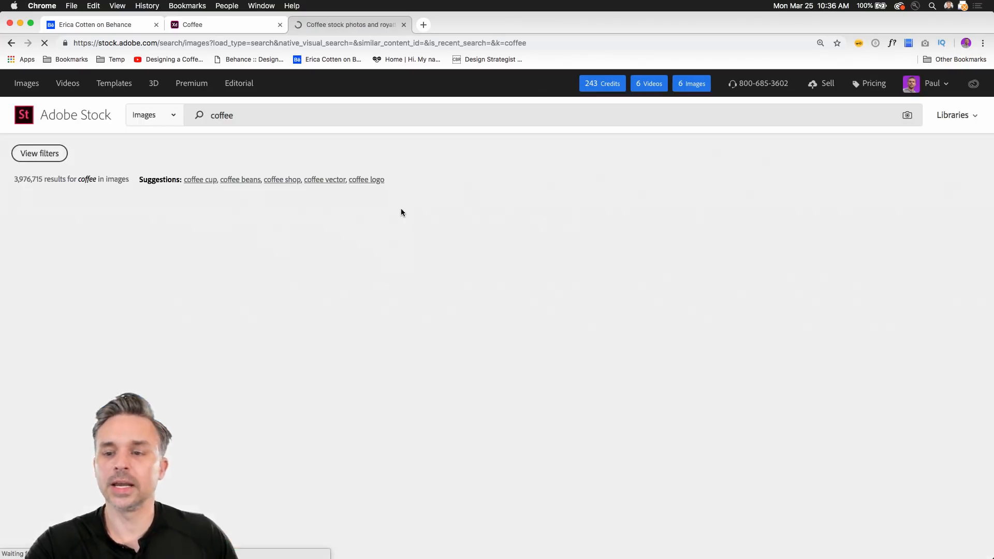
scroll(670, 321, "down", 2)
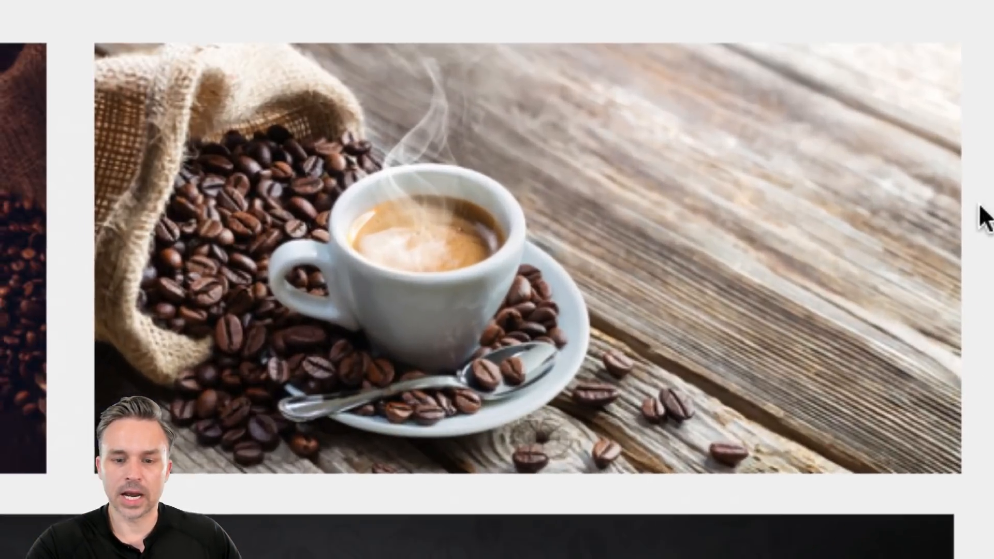
mouse_move(721, 316)
left_click(525, 429)
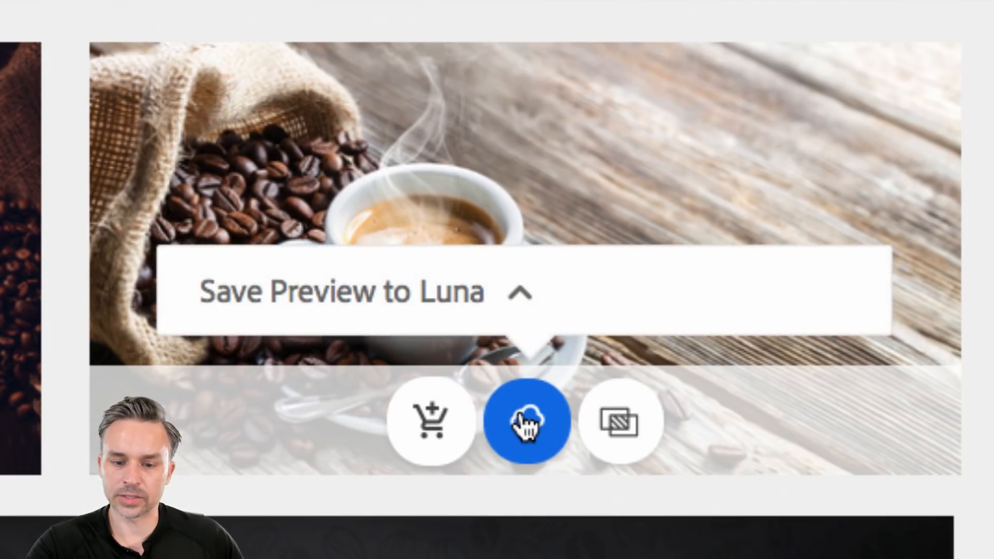
left_click(523, 423)
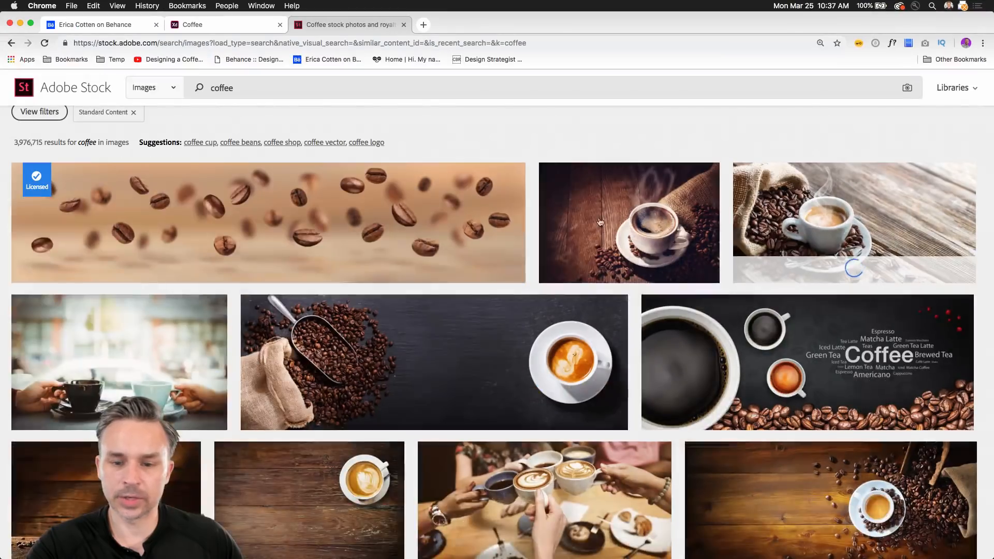
Step: Save a preview of the hand-sketched row of five coffee drinks to the Luna library
scroll(465, 280, "down", 10)
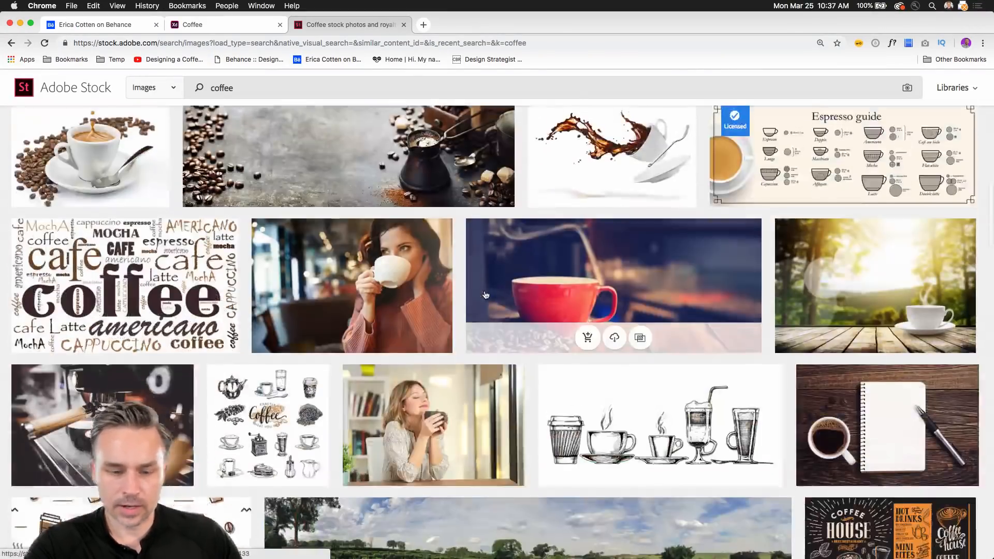
scroll(485, 294, "down", 5)
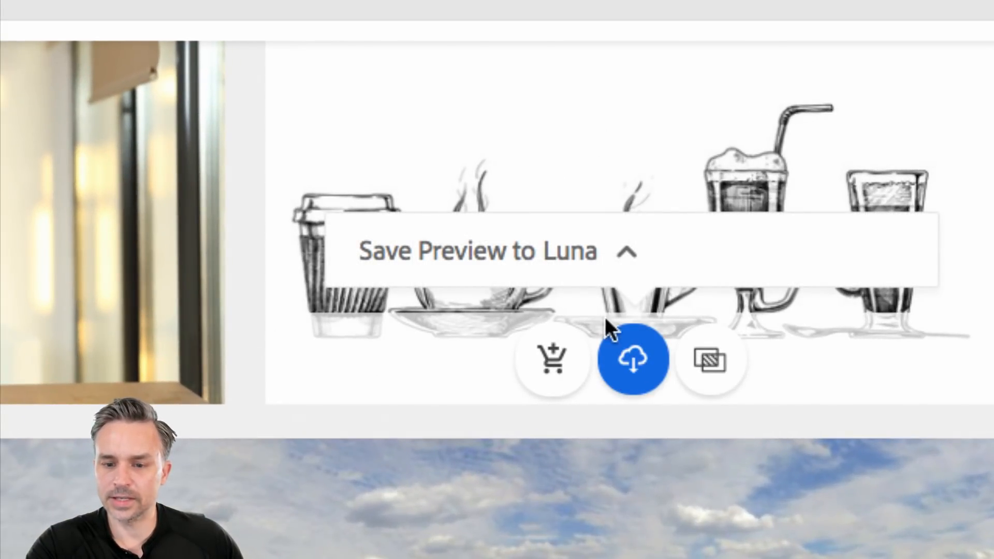
left_click(638, 360)
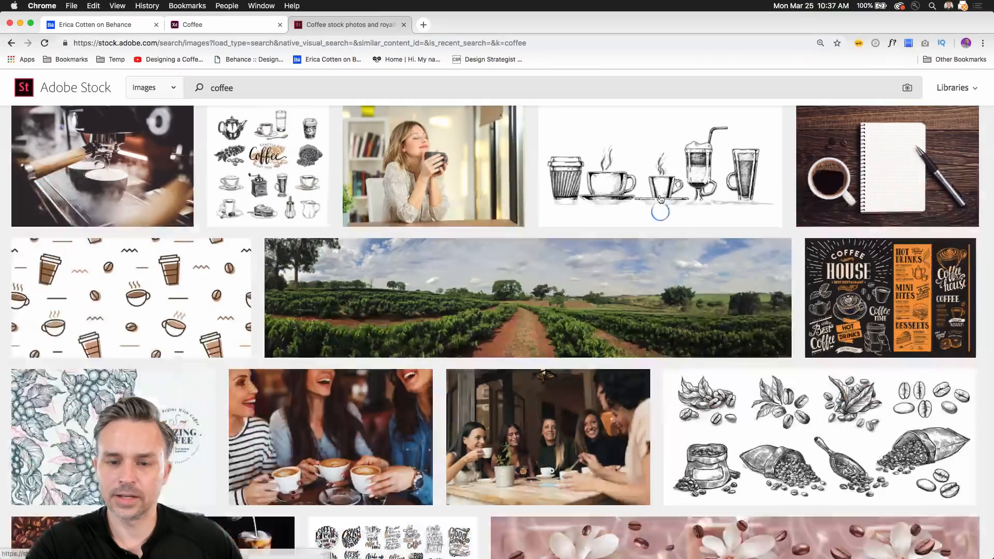
Step: Filter the coffee image results to the Vectors subcategory
scroll(235, 401, "down", 10)
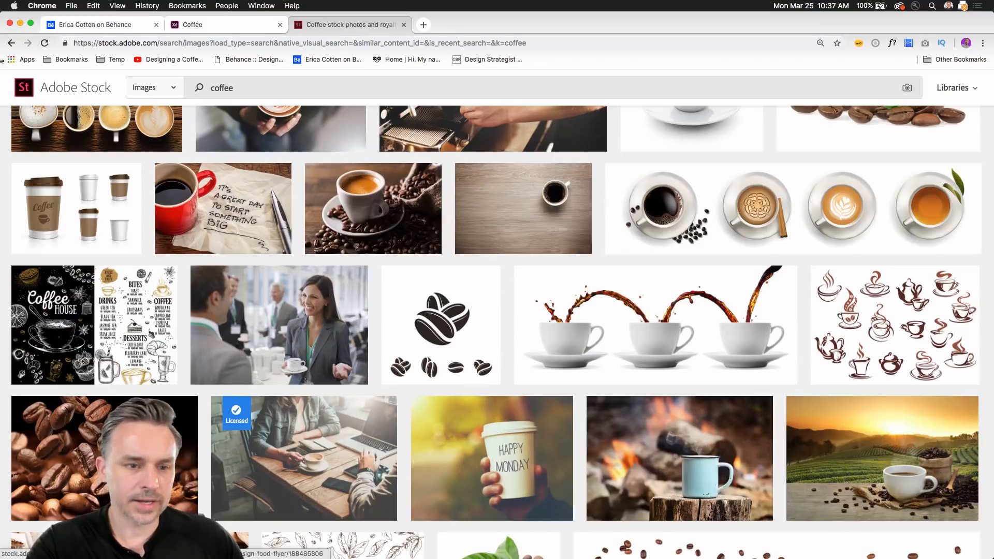
scroll(8, 255, "down", 10)
scroll(4, 254, "up", 15)
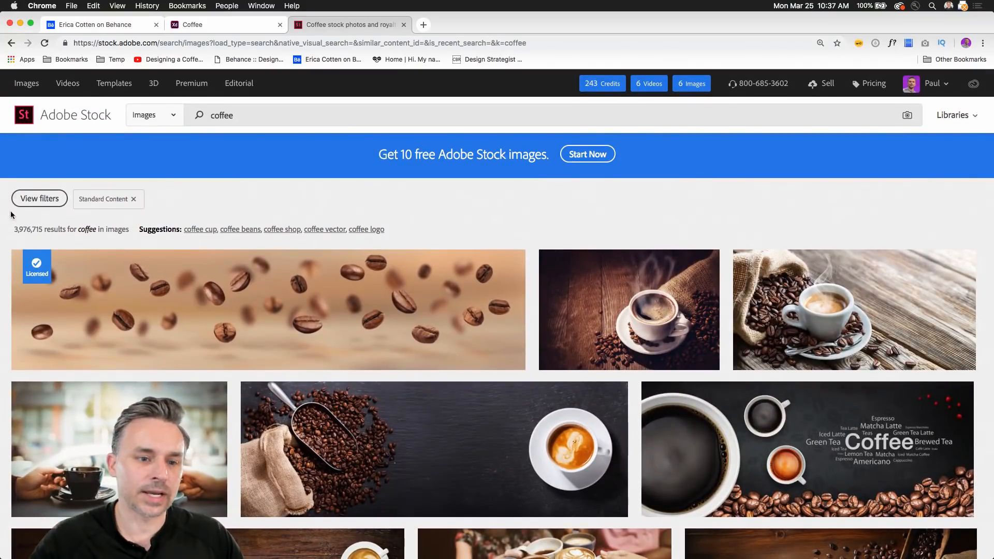
left_click(20, 198)
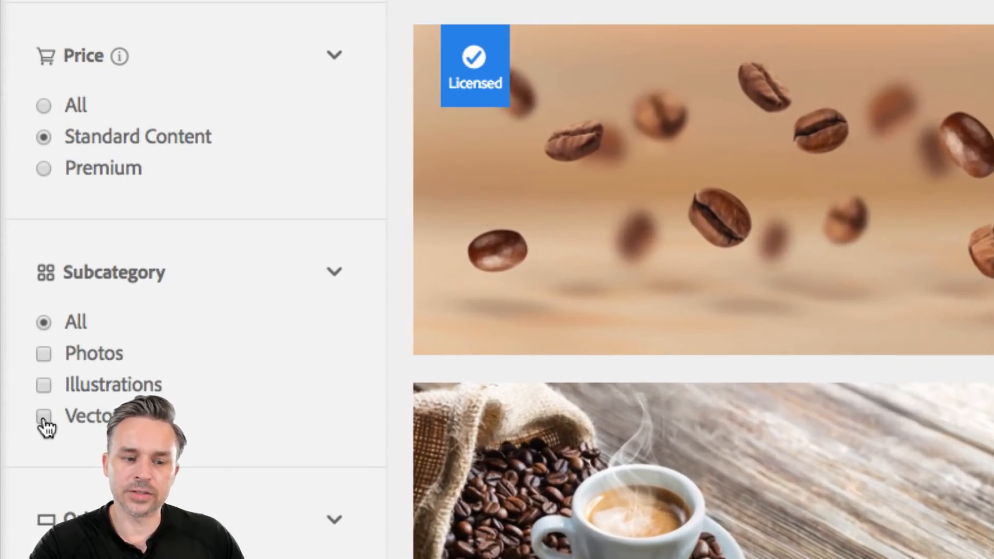
left_click(43, 416)
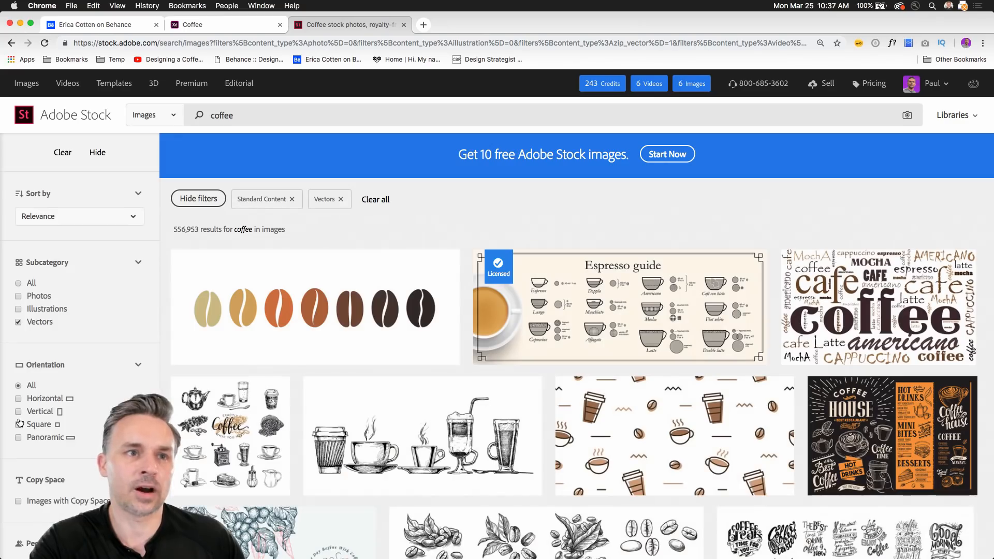
Step: Find the thin line-art coffee icon set among the vector results and save its preview to the Luna library
scroll(897, 299, "down", 5)
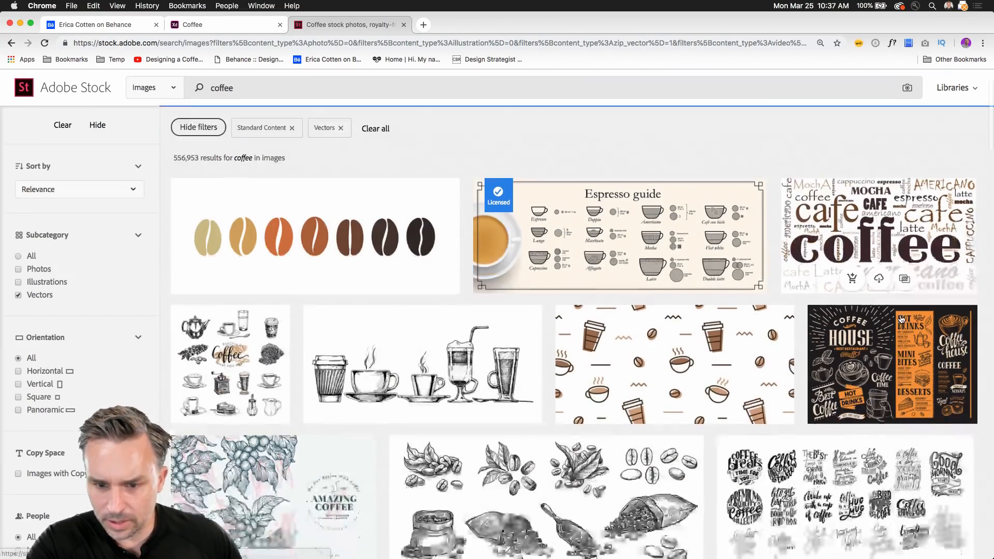
scroll(910, 323, "down", 6)
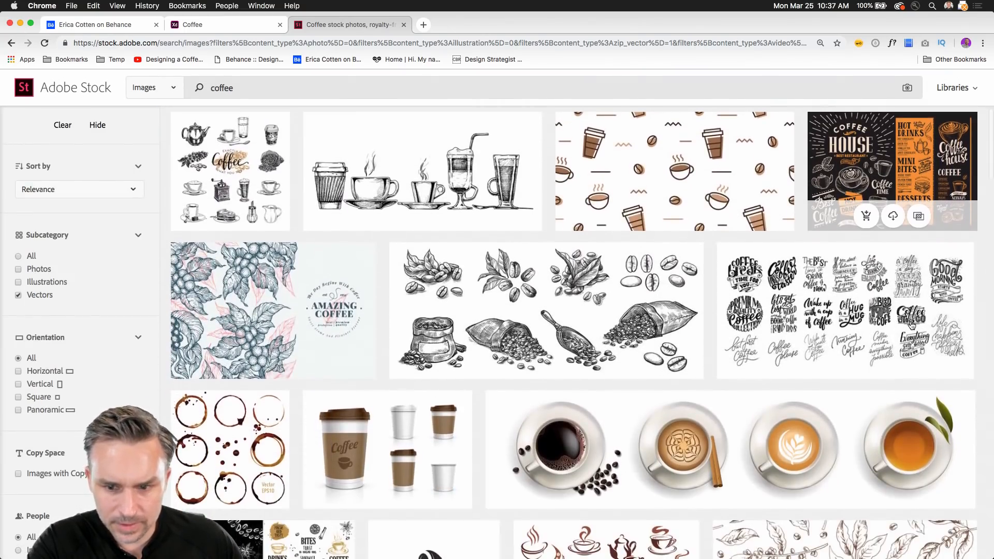
scroll(910, 362, "down", 2)
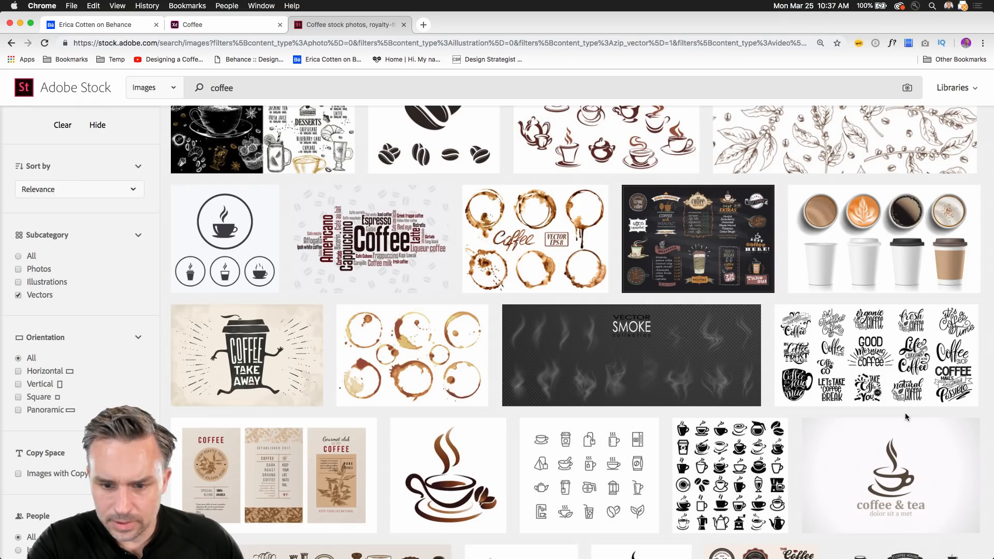
scroll(906, 415, "down", 6)
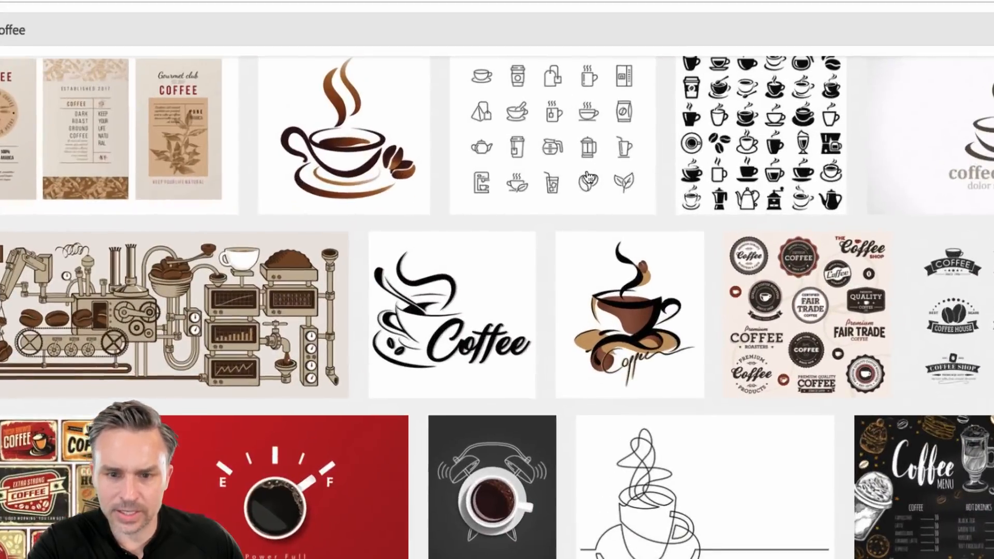
mouse_move(567, 162)
scroll(544, 108, "up", 3)
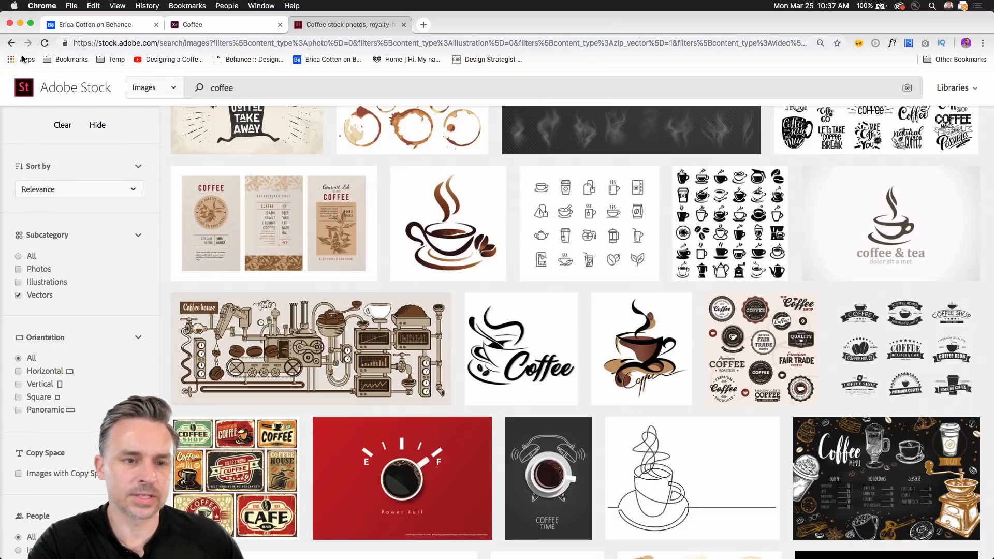
Step: Switch back to Adobe XD, select the repeat grid under Specialty Drinks, and open the Creative Cloud Libraries with the Luna library
left_click(20, 24)
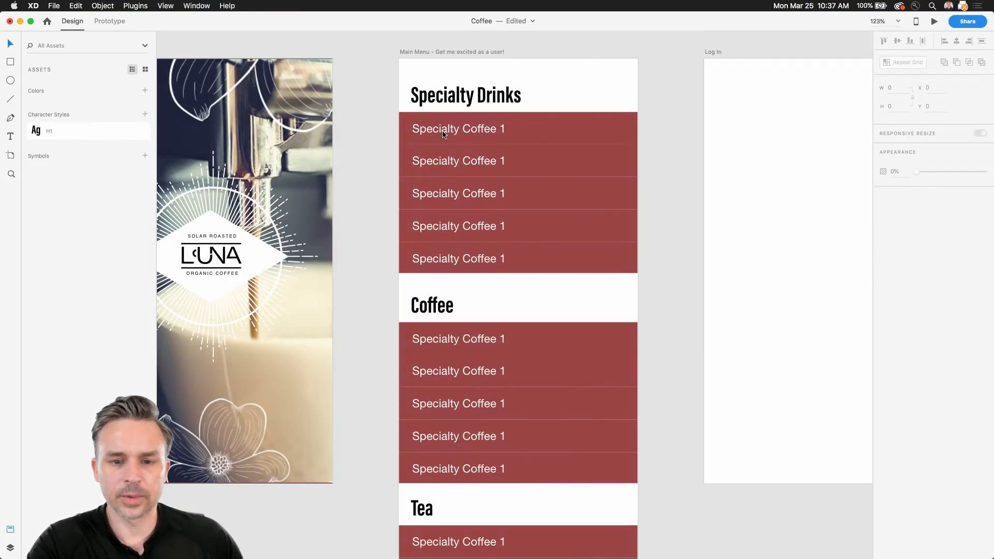
mouse_move(222, 544)
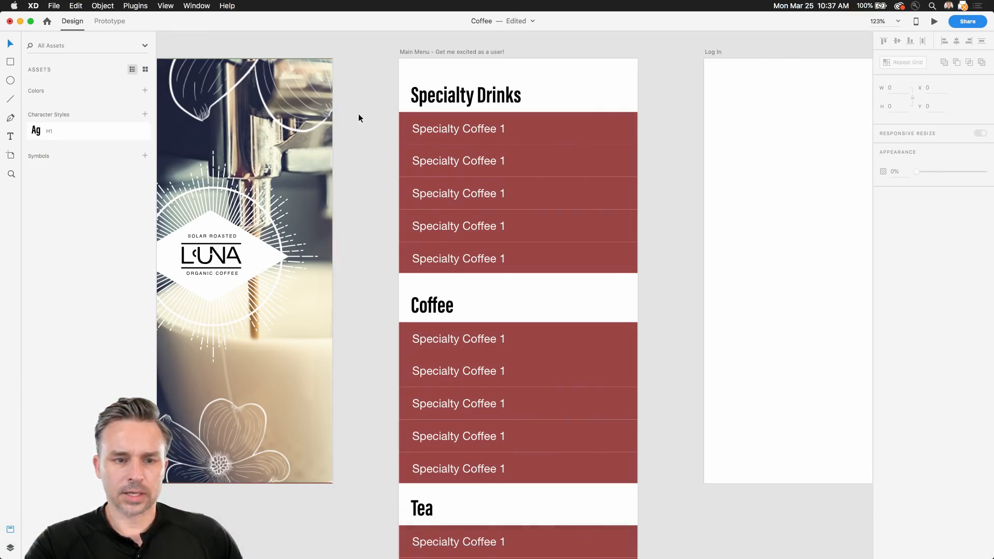
left_click(436, 135)
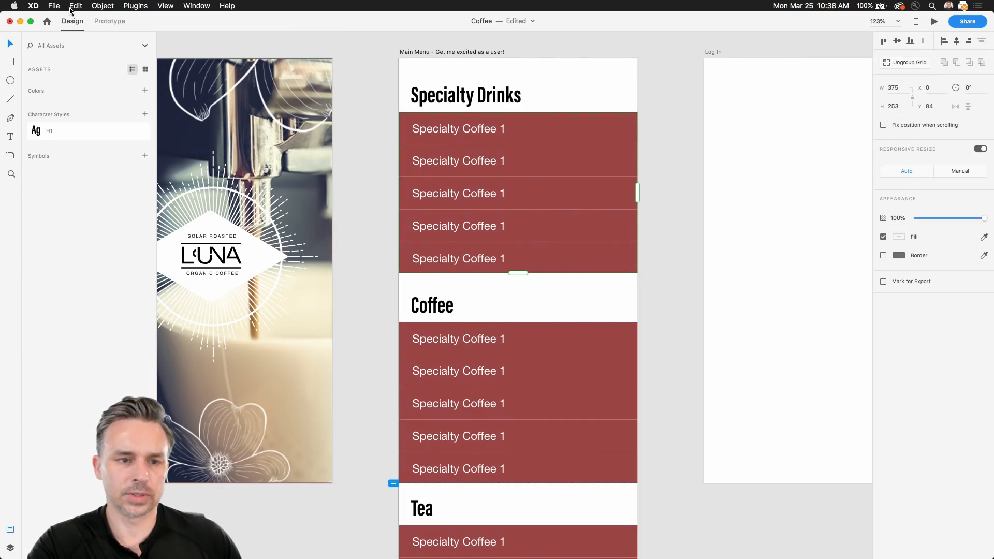
left_click(54, 6)
left_click(88, 69)
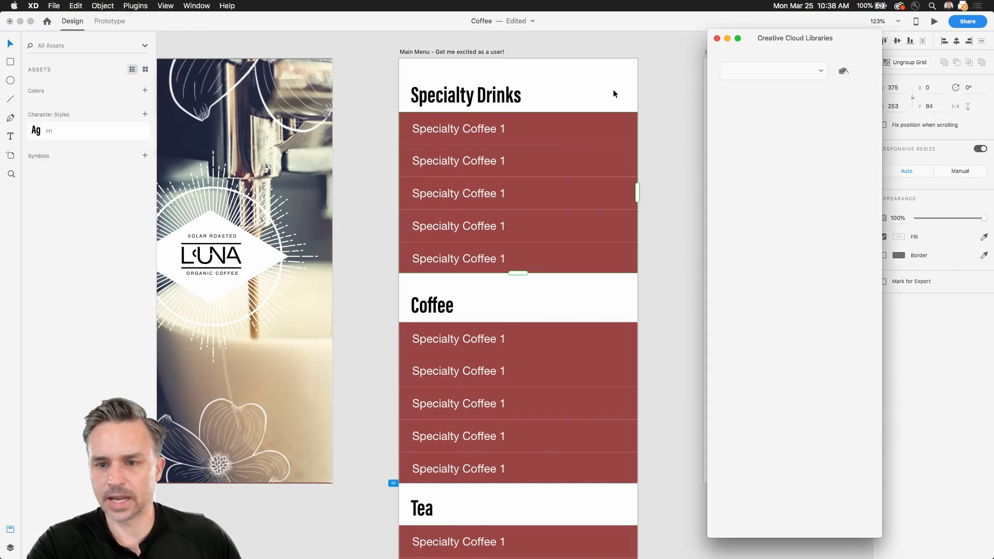
left_click(804, 71)
left_click(804, 71)
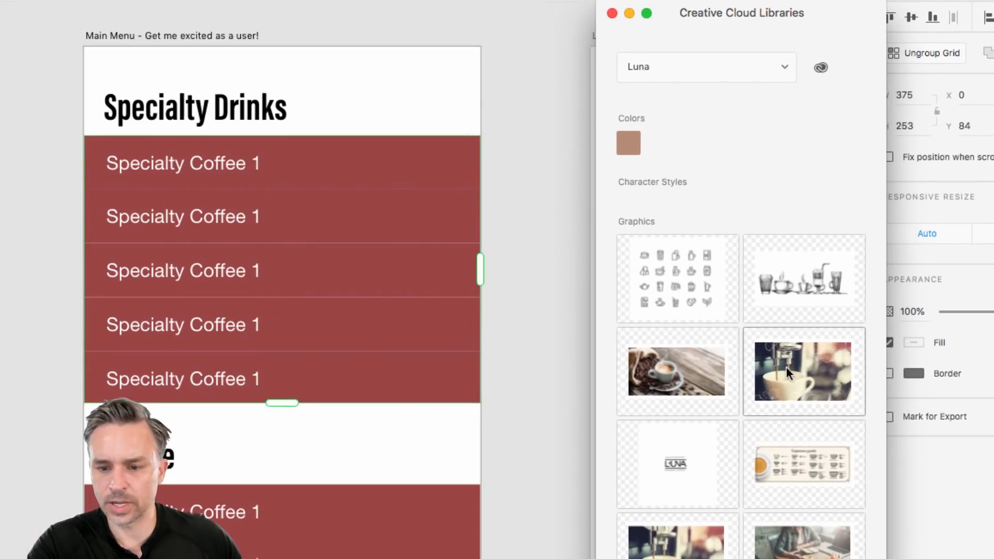
Step: Fill the row backgrounds of the Specialty Drinks grid with the Luna library photo of the coffee cup and bean sack
left_click(327, 164)
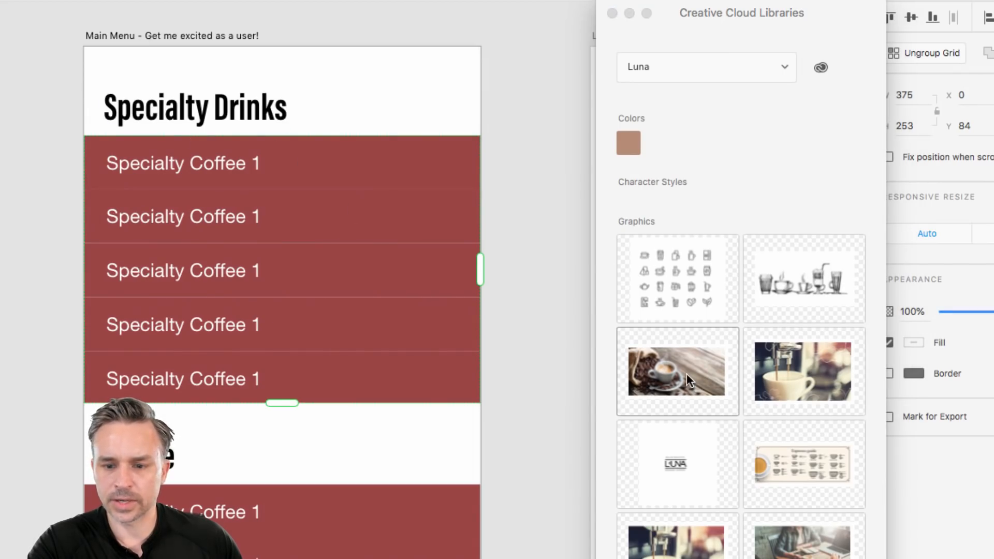
left_click(645, 370)
left_click_drag(645, 371, 382, 159)
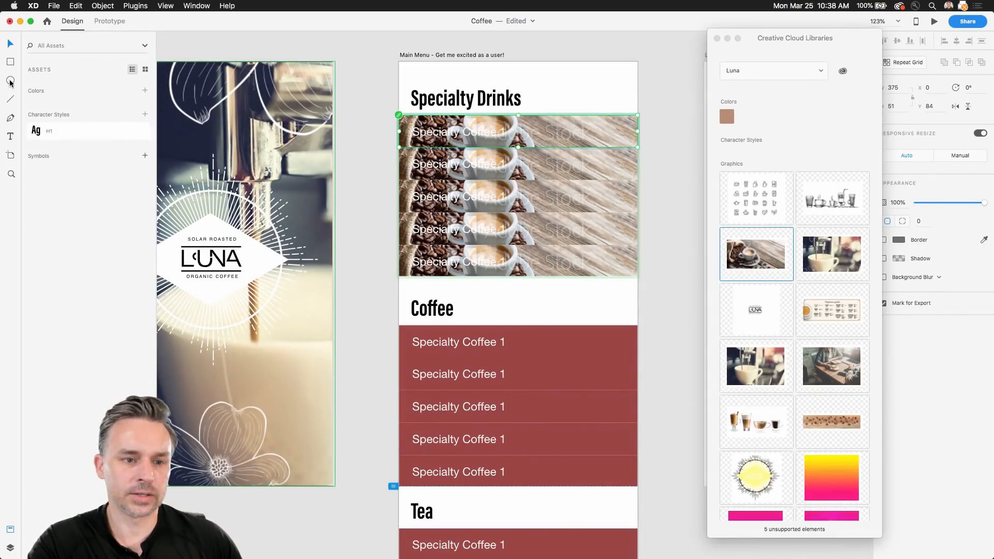
Step: Narrow the Specialty Drinks row image to a small thumbnail at the row's start and move the row text beside it, at about X 80
left_click(10, 81)
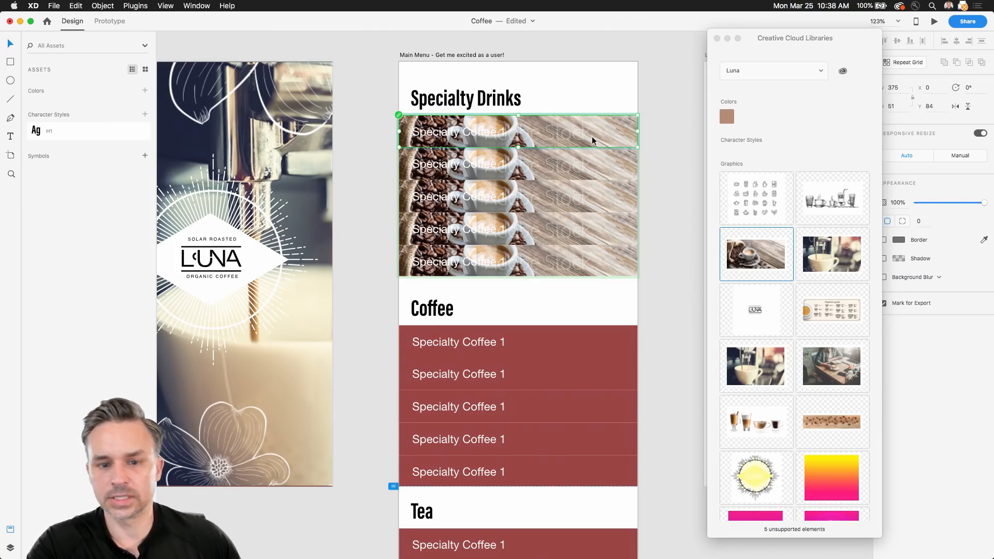
left_click_drag(637, 131, 486, 138)
double_click(445, 138)
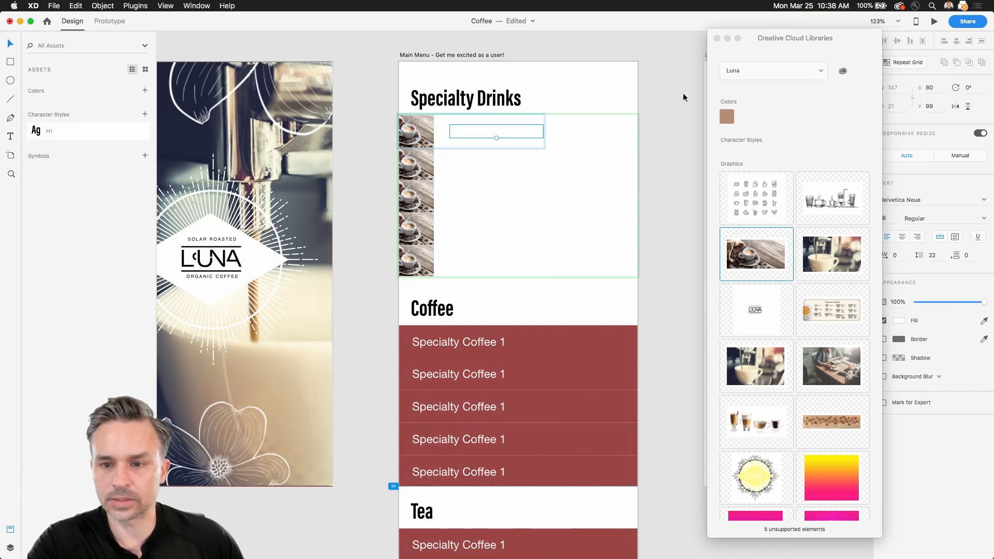
Step: Change the row text in the Specialty Drinks grid to black and deselect it
left_click_drag(771, 37, 716, 38)
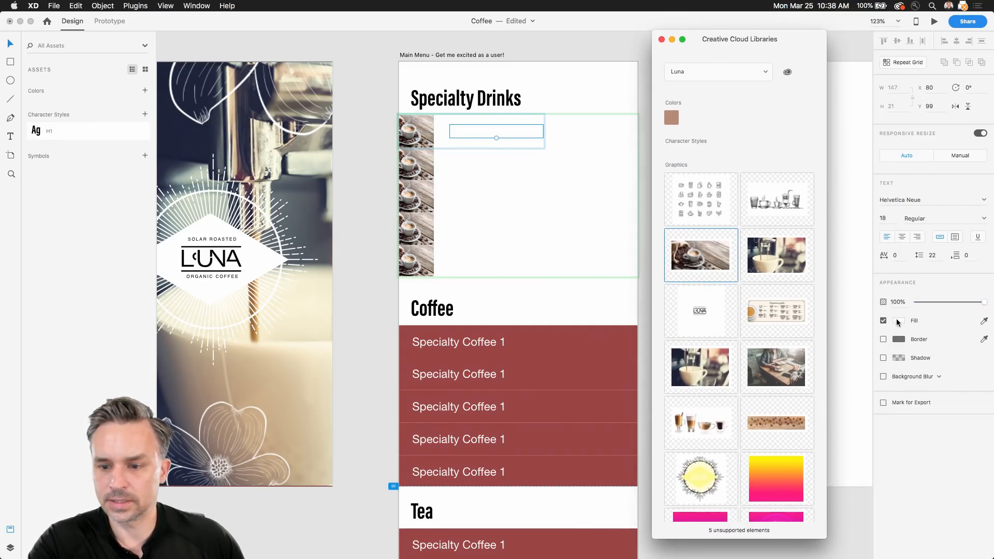
left_click(897, 320)
left_click_drag(847, 310, 792, 344)
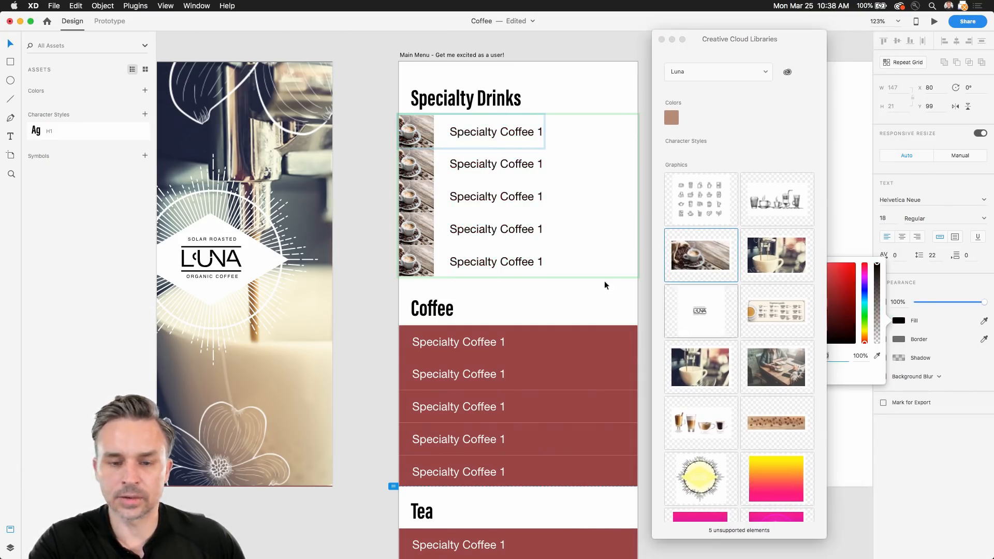
left_click(375, 92)
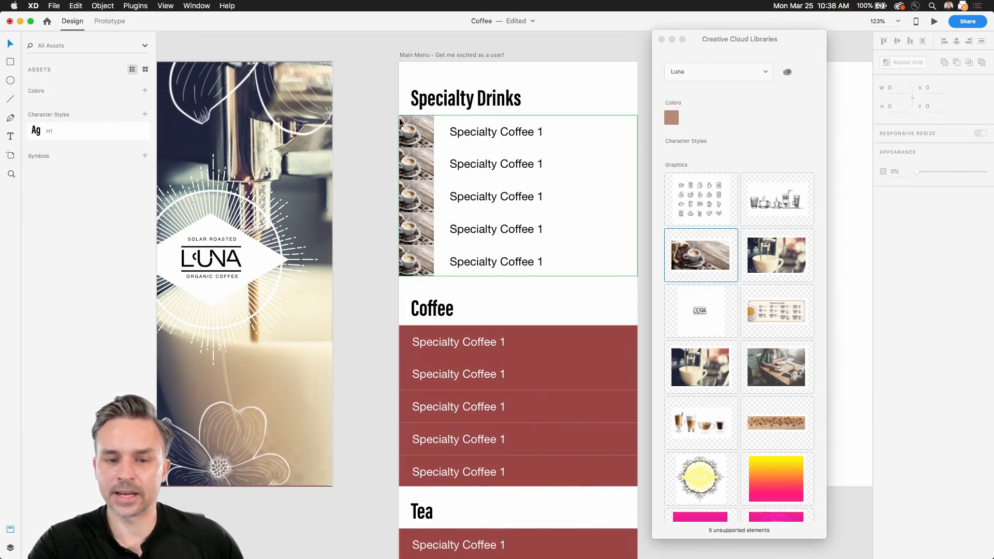
Step: Try to replace the photo thumbnail in the first Specialty Drinks row with the sketched coffee set from the Luna library
left_click(413, 129)
left_click_drag(768, 204, 415, 137)
double_click(414, 133)
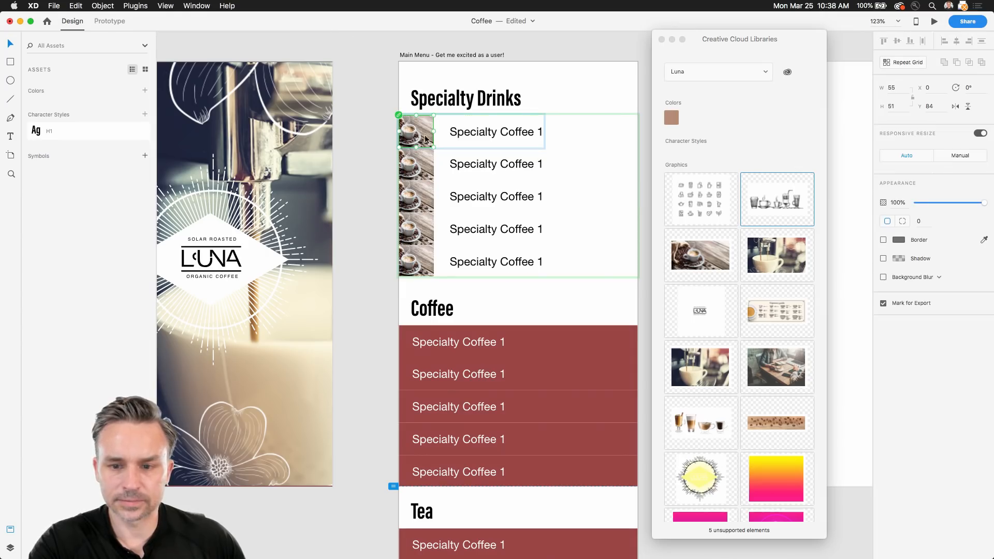
left_click_drag(764, 203, 408, 136)
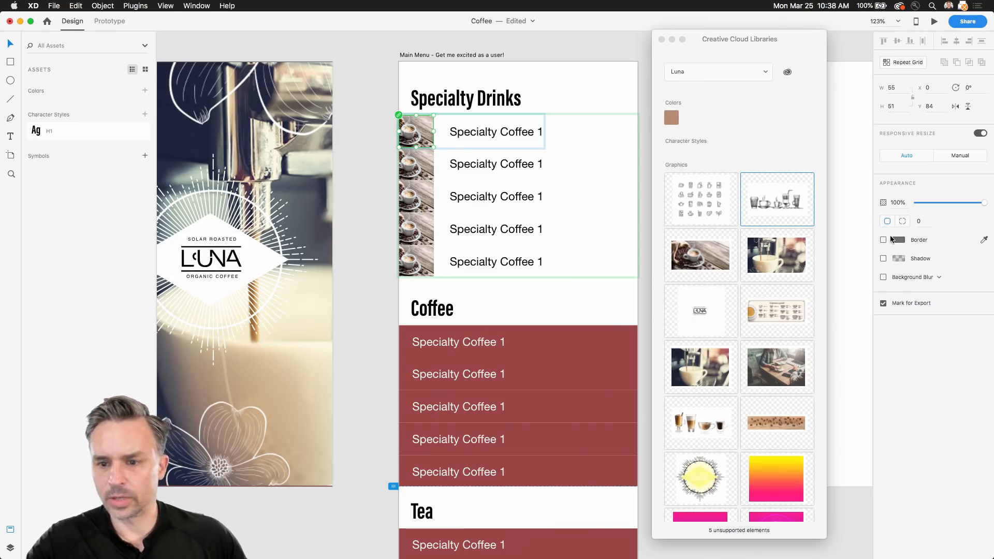
double_click(416, 136)
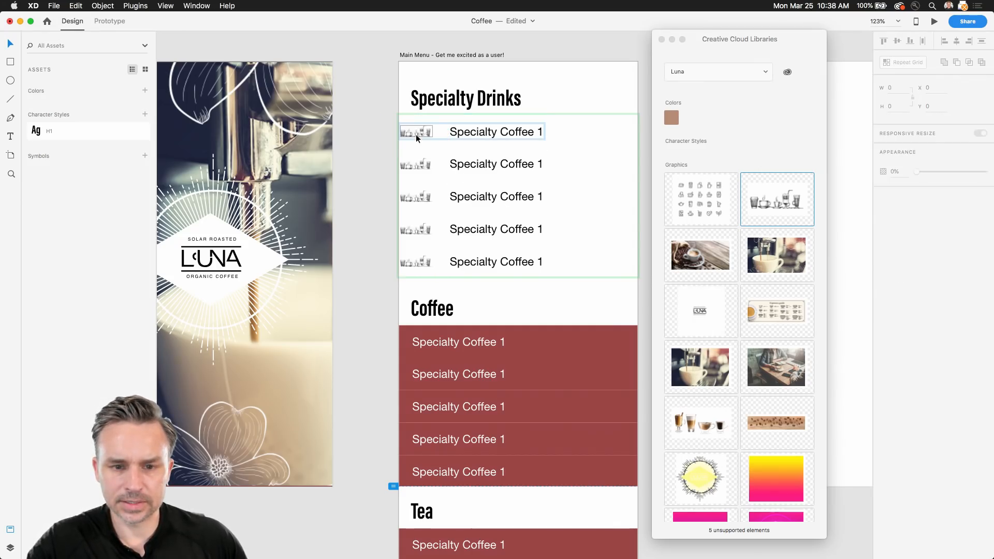
Step: Try enlarging the row's coffee set illustration to about 78 by 27, and undo back to the photo thumbnail
left_click(417, 134)
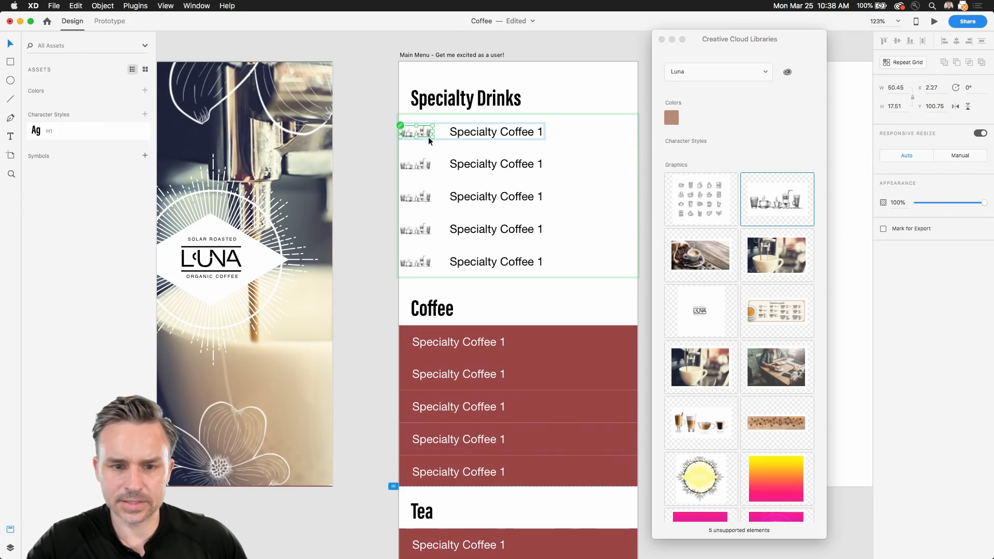
mouse_move(432, 137)
left_mouse_down()
mouse_move(460, 147)
mouse_move(450, 144)
left_mouse_up()
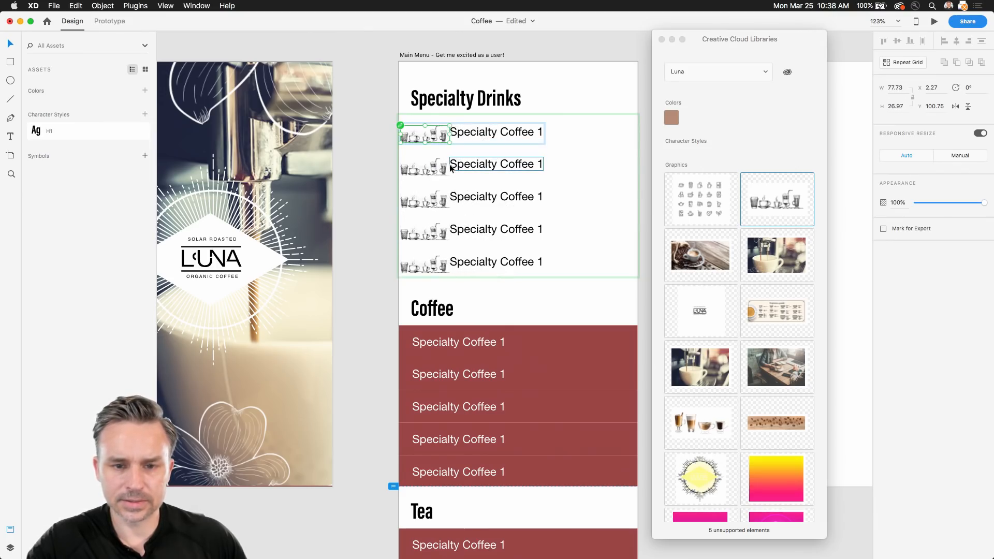
key("super+z")
key("super+z")
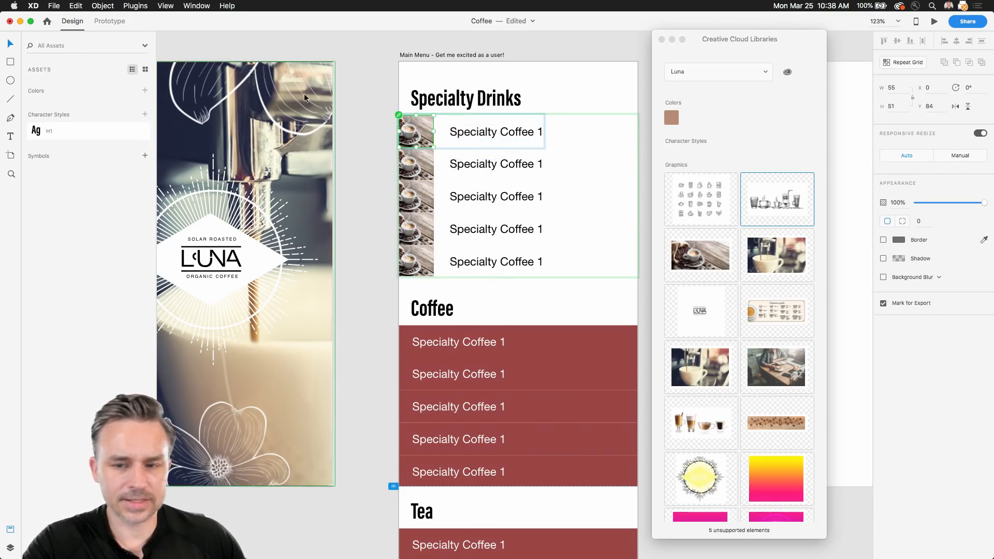
Step: Delete both hidden coffee set layers and the espresso cup photo from Repeat Grid 1, leaving only the row text
left_click(8, 548)
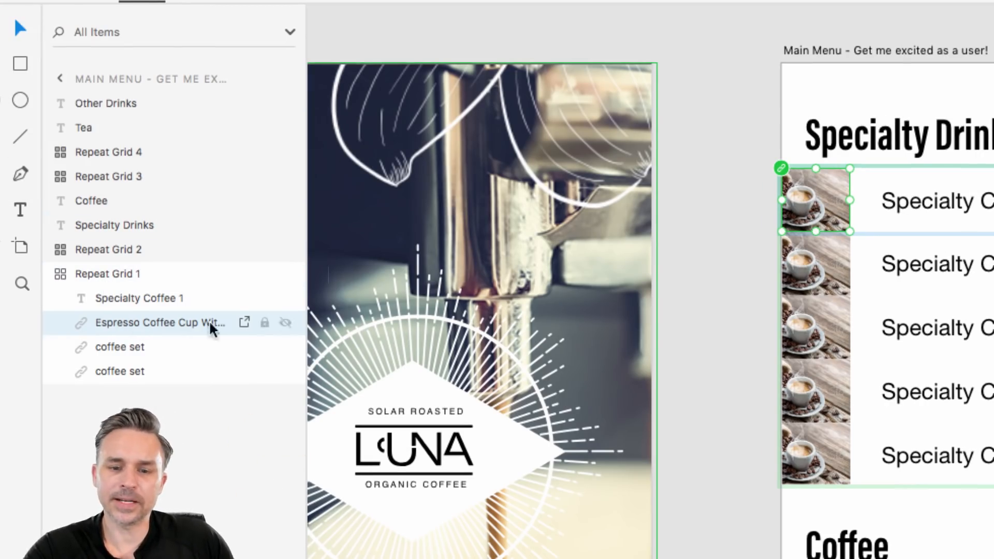
scroll(377, 321, "right", 5)
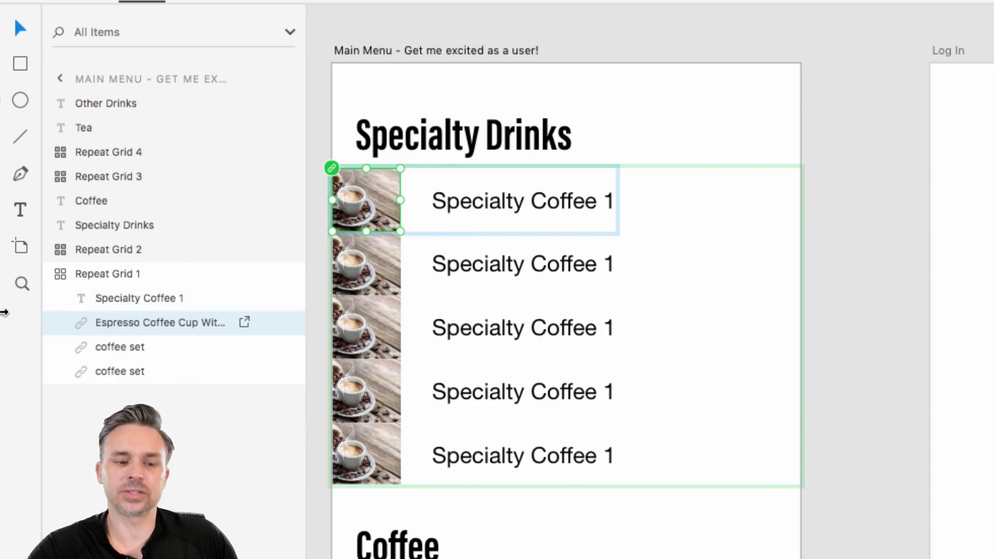
left_click(113, 347)
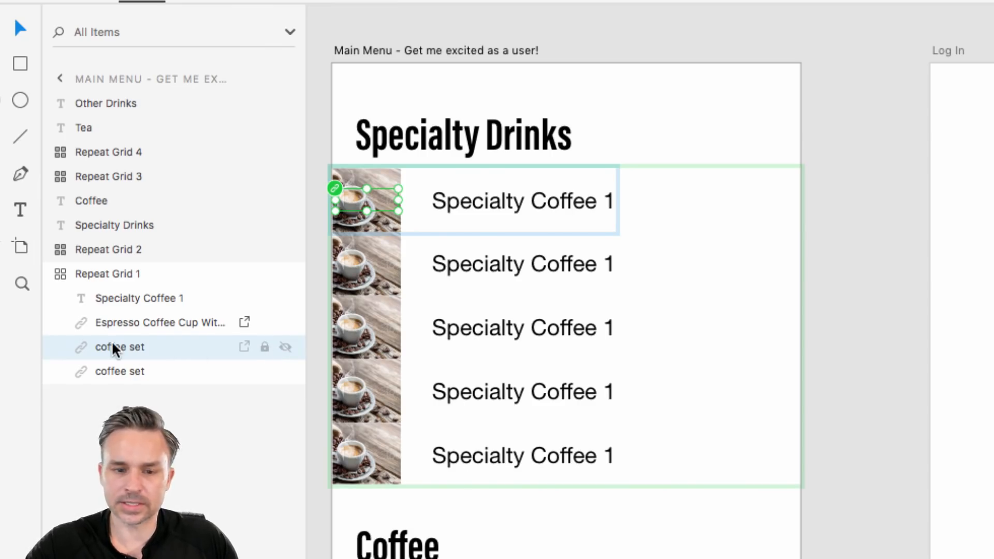
key("Delete")
key("Delete")
left_click(125, 333)
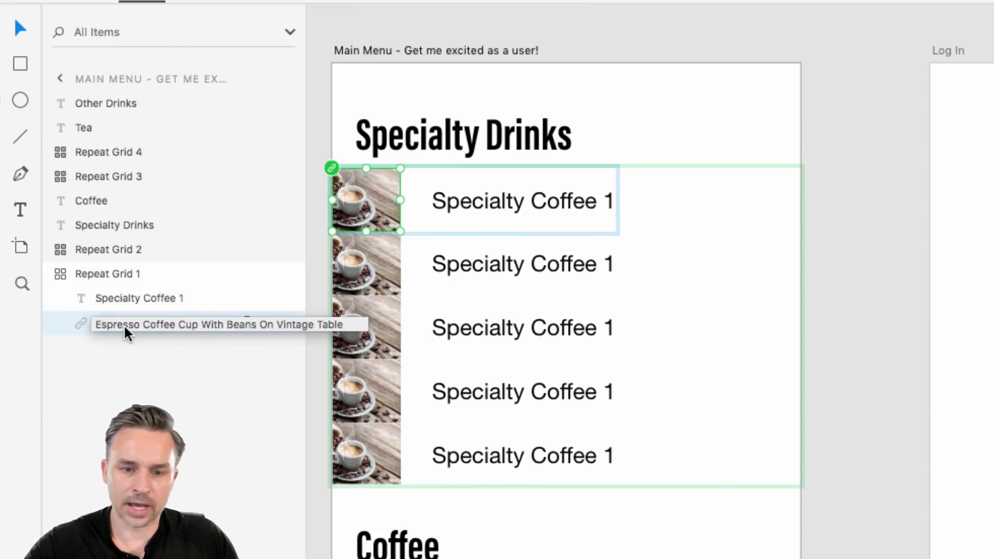
key("Delete")
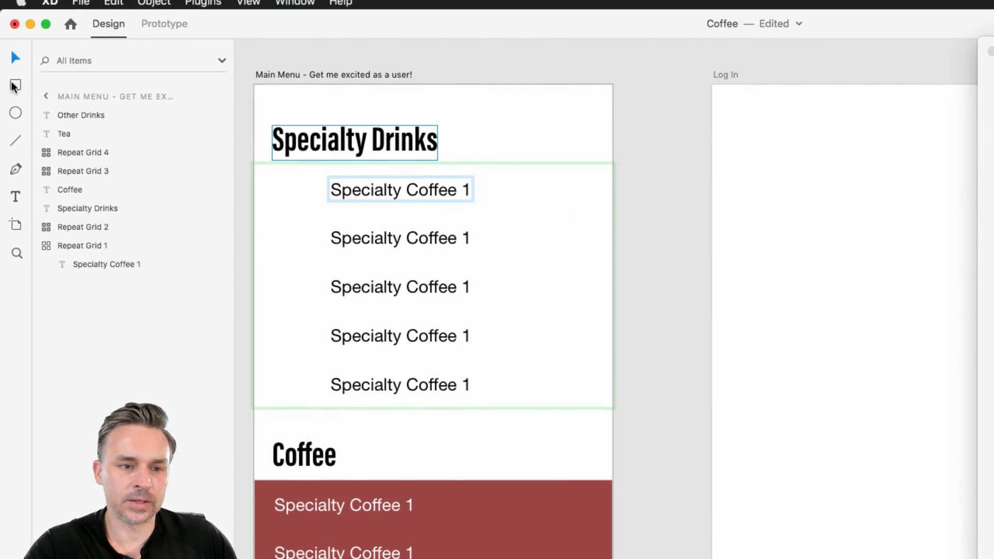
Step: Draw a borderless dark red square about 39 by 39 beside the first Specialty Drinks row's text, at about X 19, Y 90
left_click(14, 86)
left_click_drag(268, 179, 305, 217)
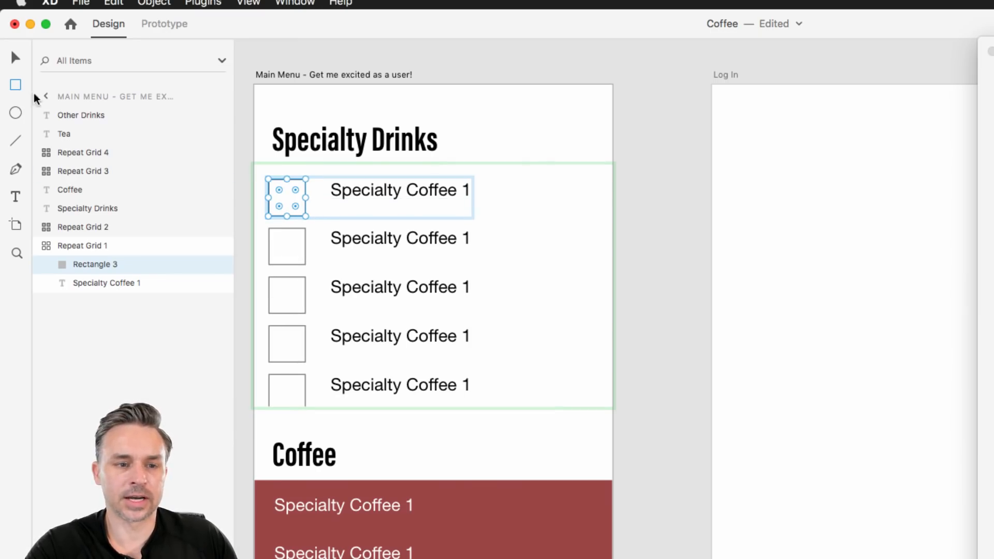
key("v")
left_click_drag(295, 202, 295, 198)
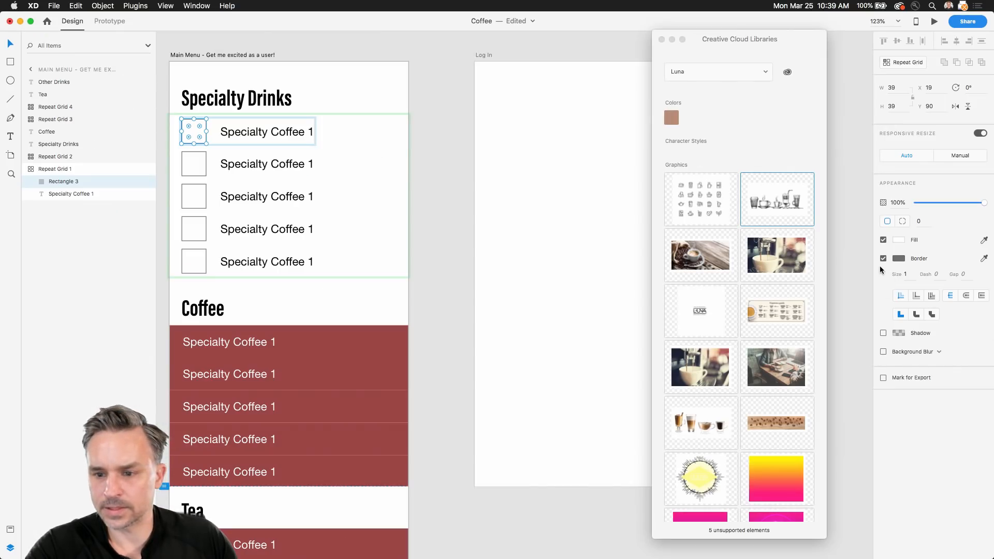
left_click(883, 258)
left_click(899, 240)
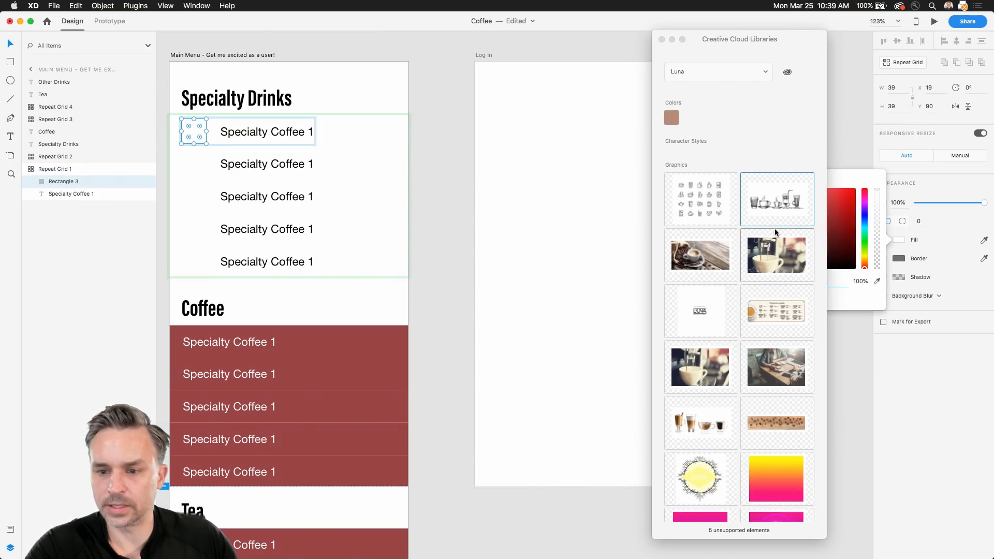
left_click(845, 223)
Step: Fill the row's square with the sketched coffee set illustration from the Luna library
left_click(769, 201)
left_click_drag(767, 203, 191, 129)
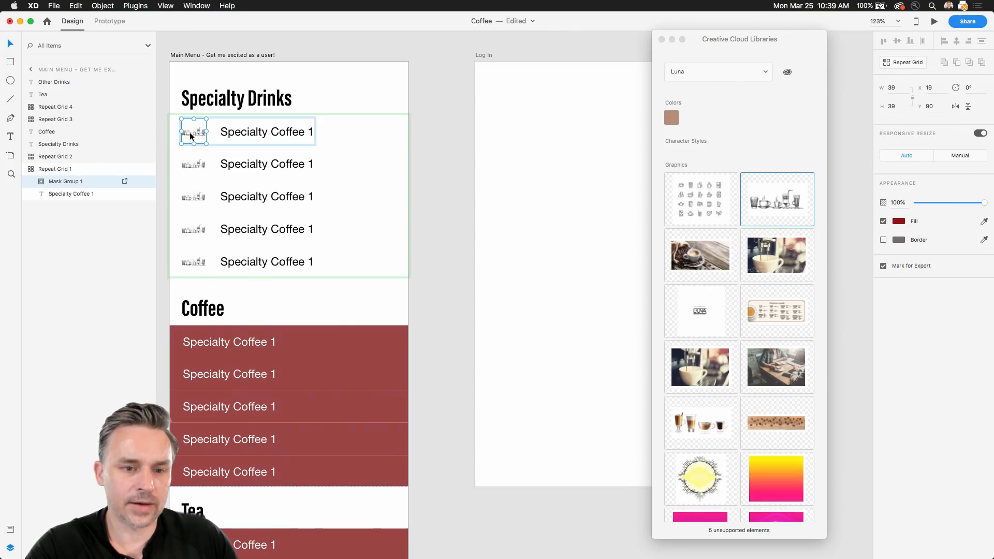
double_click(190, 131)
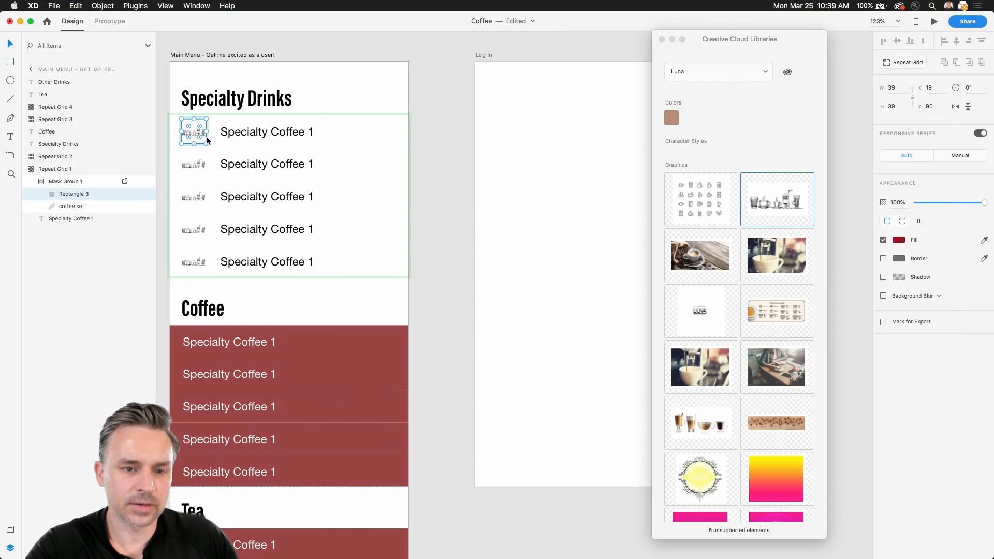
left_click(324, 110)
Step: Try stretching the masked coffee set group to about 356 by 176, and undo the resize
left_click(191, 132)
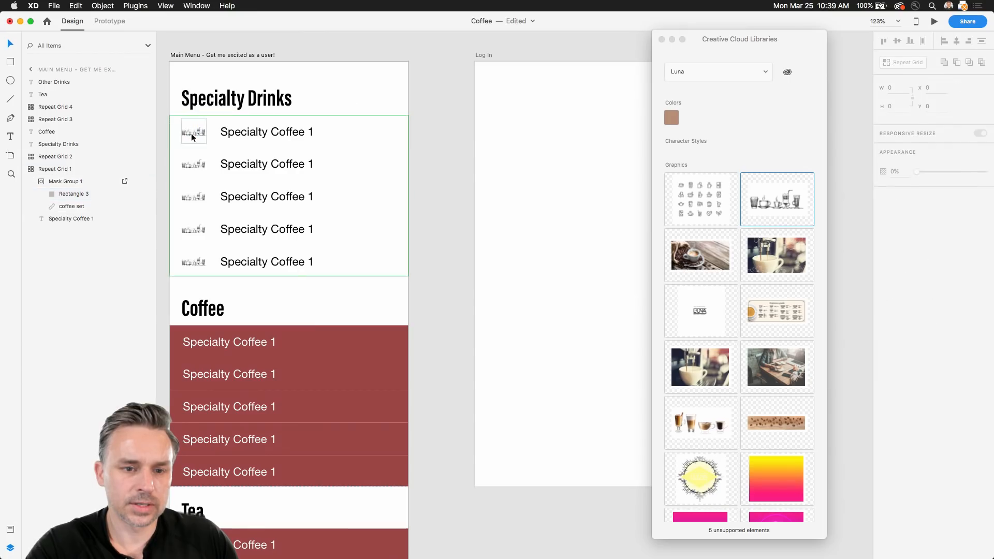
left_click(192, 132)
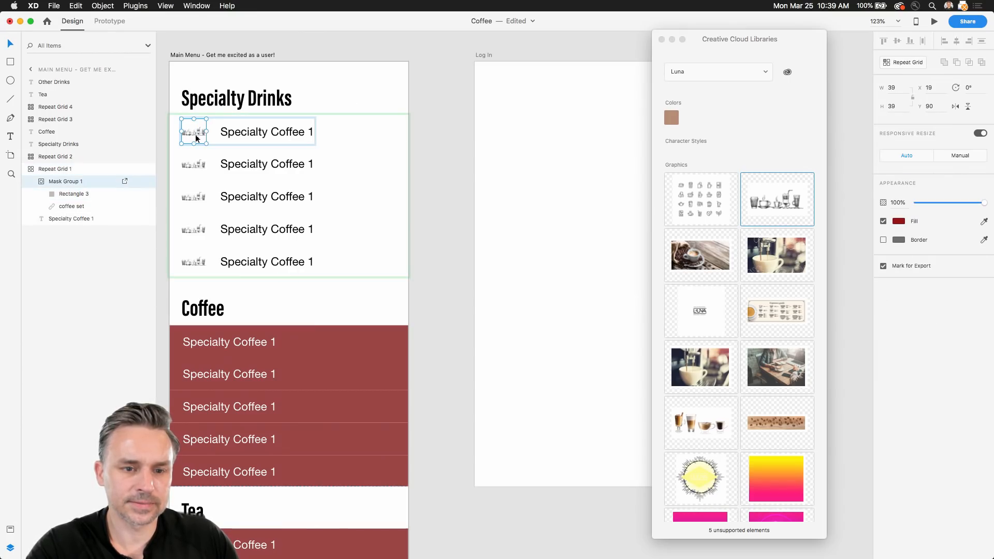
left_click_drag(206, 144, 409, 231)
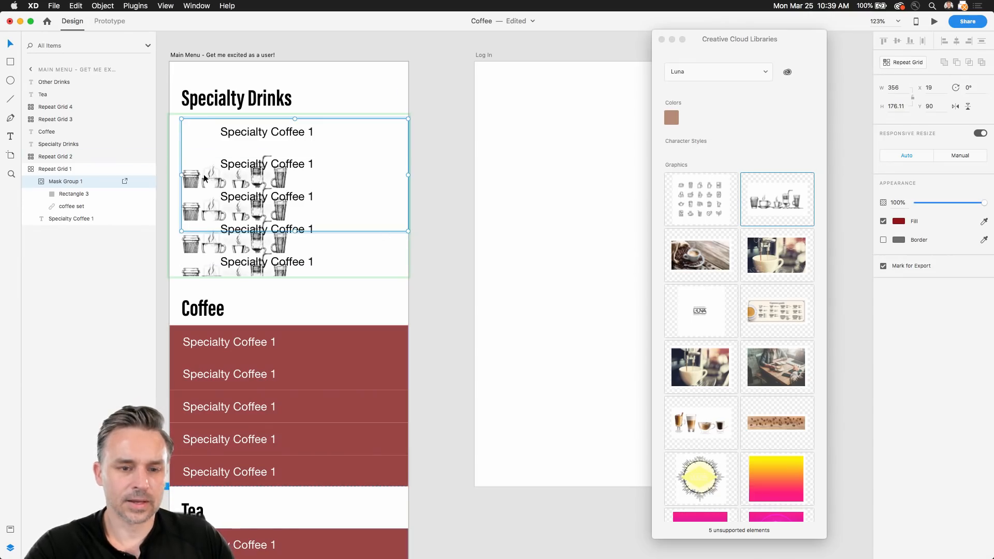
key("super+z")
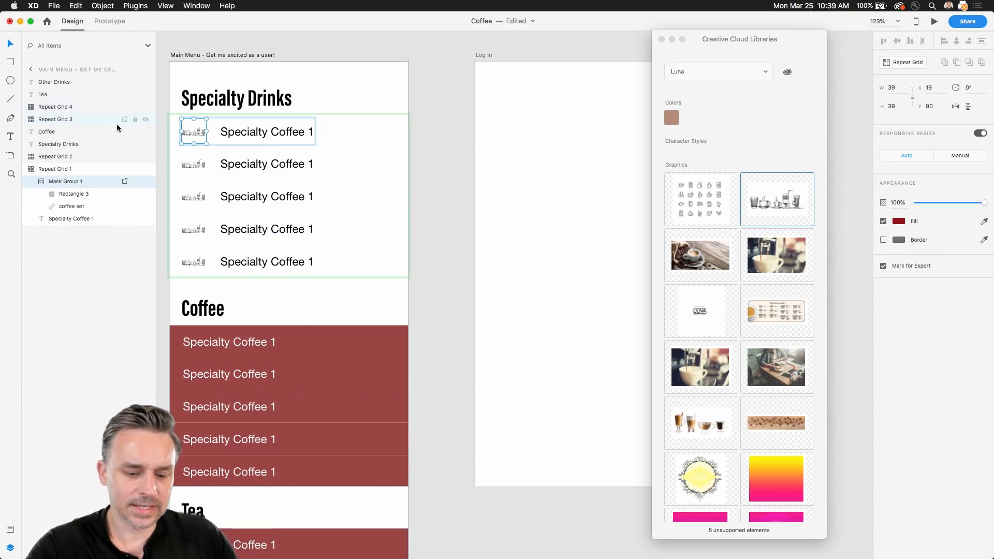
Step: Close the Creative Cloud Libraries and enlarge the coffee set inside its mask to about 153.5 by 53.3, positioning the takeaway cup within the square
key("super+plus")
key("super+plus")
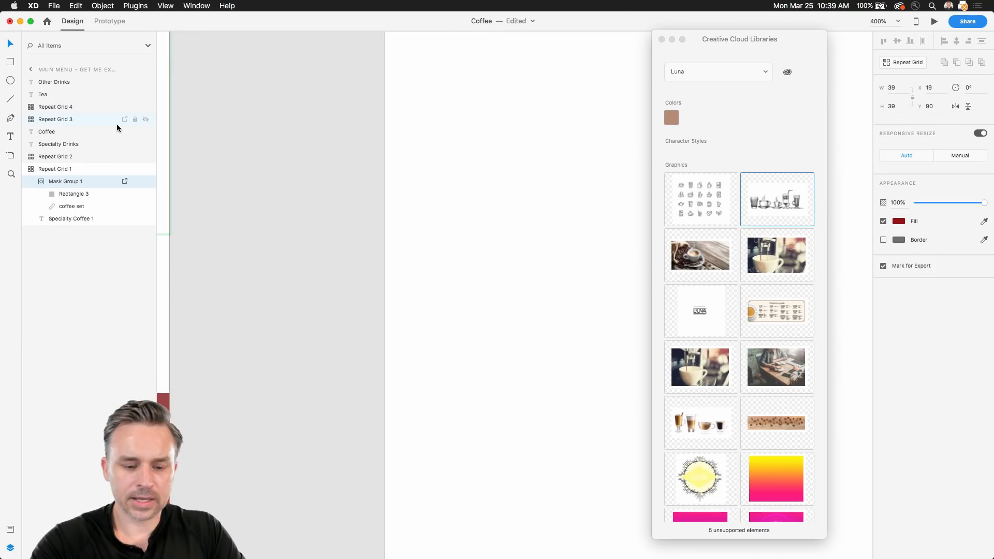
key("super+minus")
key("super+3")
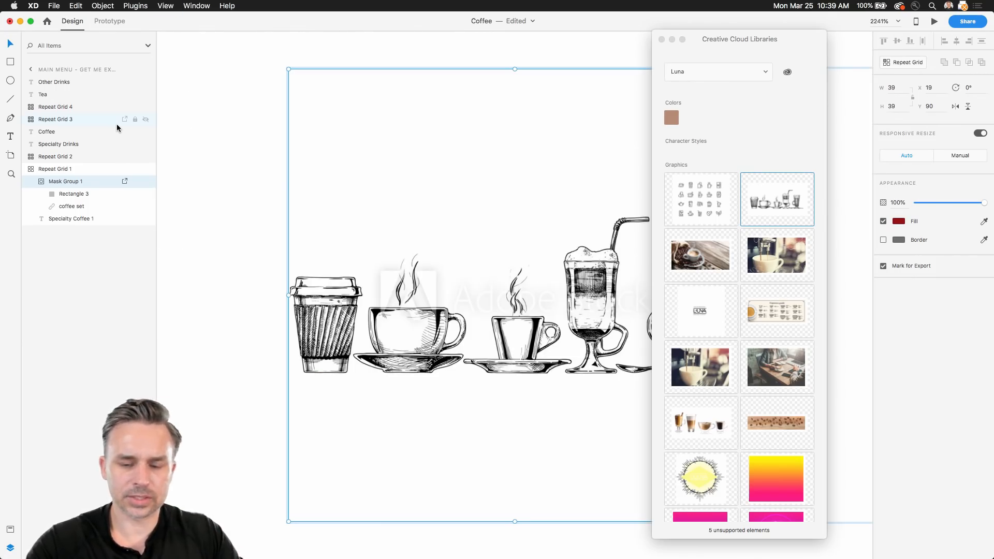
left_click(662, 40)
scroll(580, 163, "down", 5)
left_click_drag(679, 137, 402, 177)
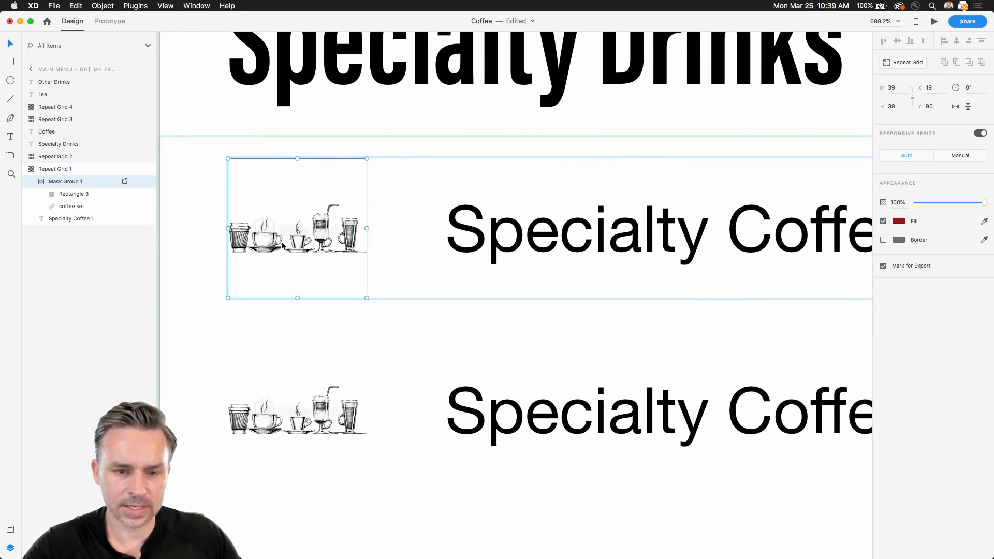
double_click(269, 234)
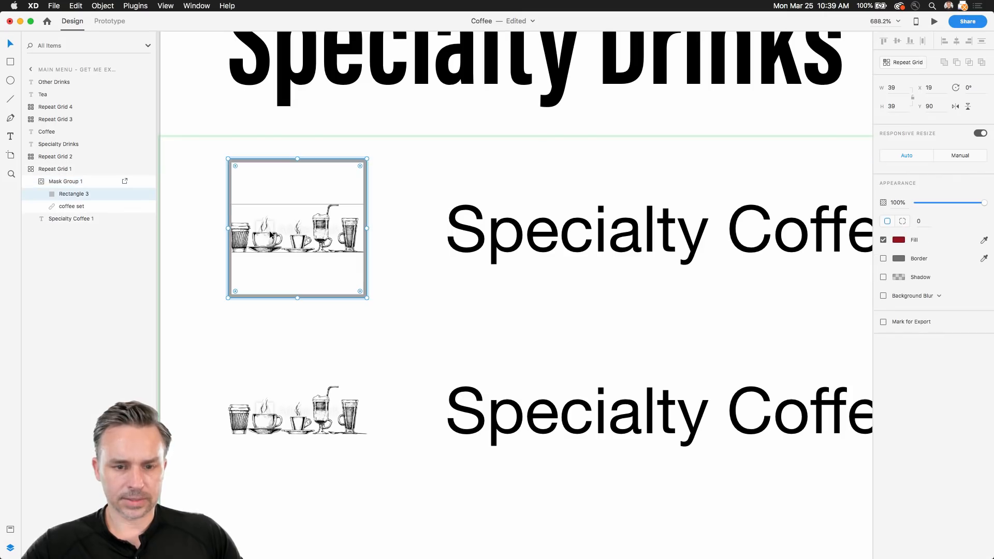
left_click(364, 222)
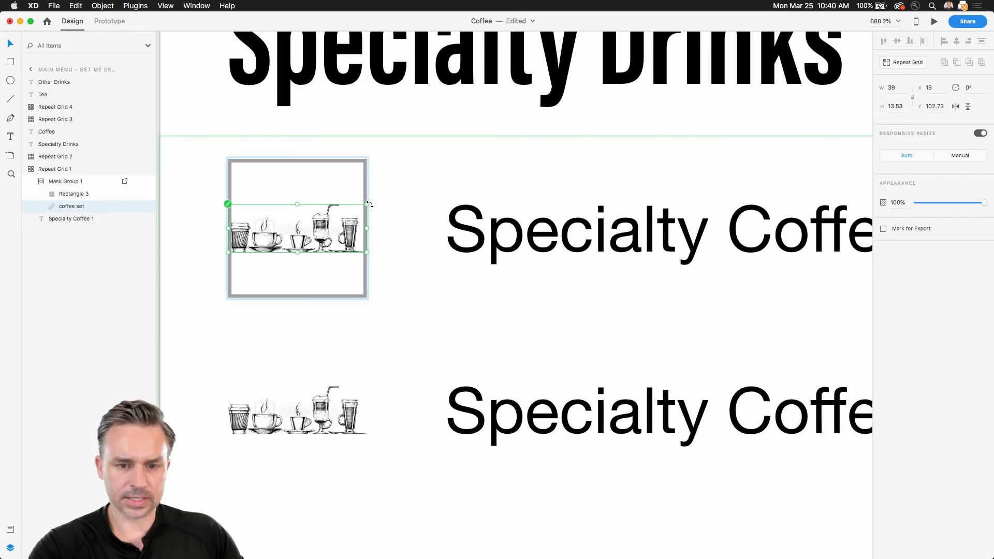
left_click_drag(366, 204, 644, 108)
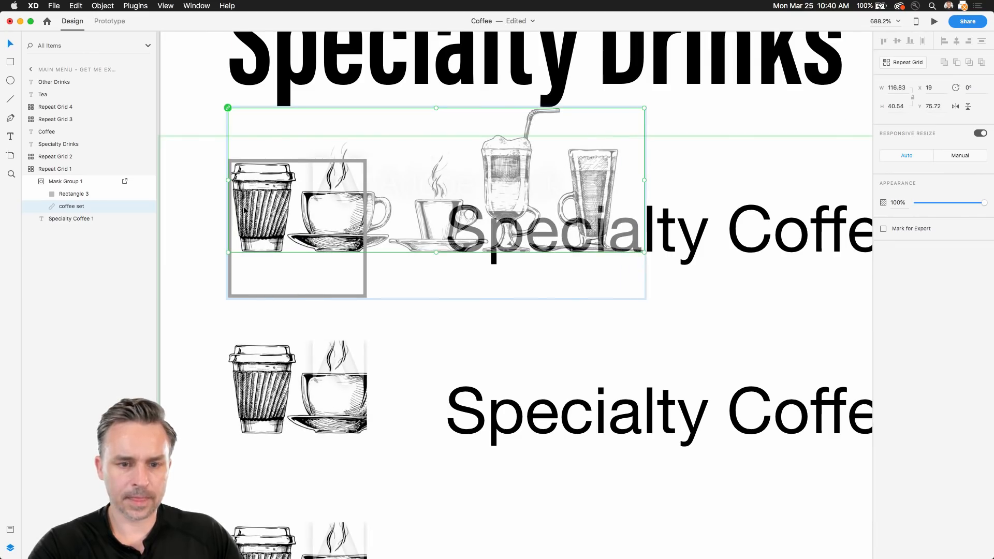
left_click_drag(644, 252, 780, 295)
left_click_drag(252, 232, 303, 225)
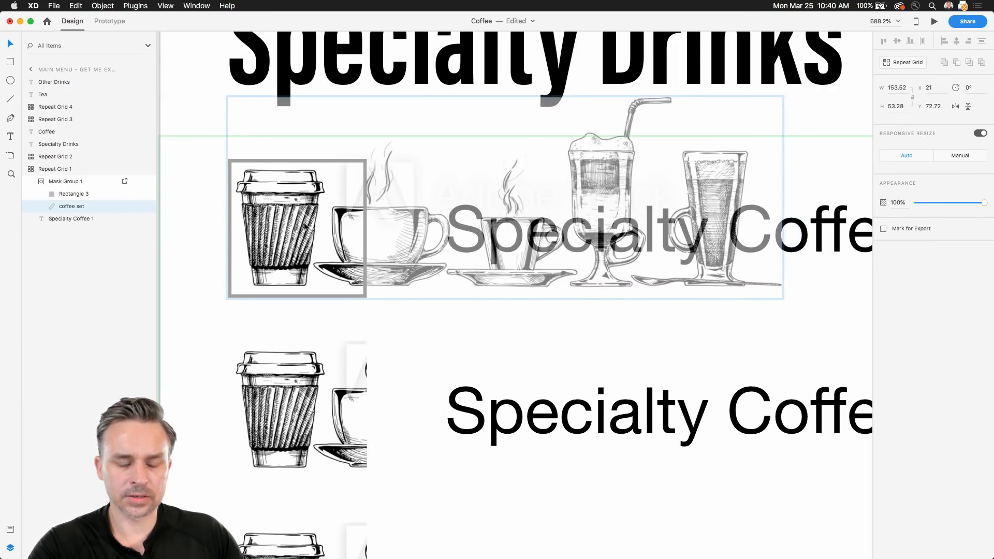
Step: Narrow the mask rectangle around the takeaway cup and pull its lower corner nearest the saucer inward to crop the neighbouring cup
left_click(249, 160)
left_click_drag(365, 229, 332, 229)
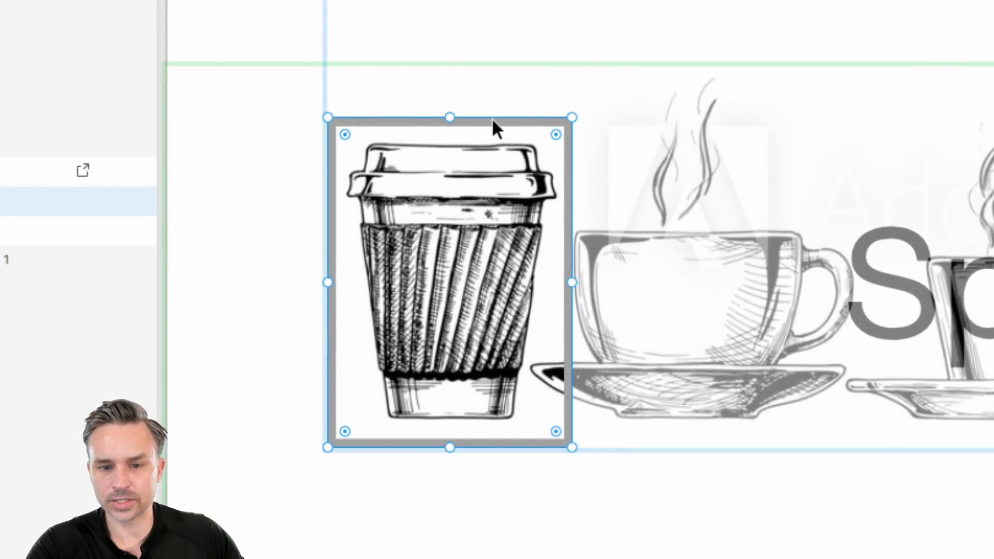
double_click(489, 120)
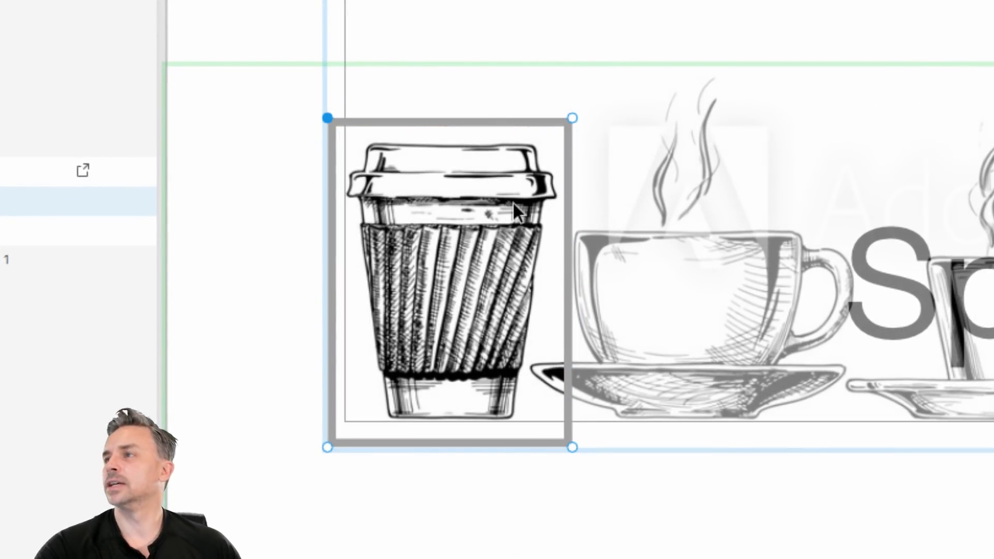
left_click(572, 447)
left_click_drag(571, 447, 519, 444)
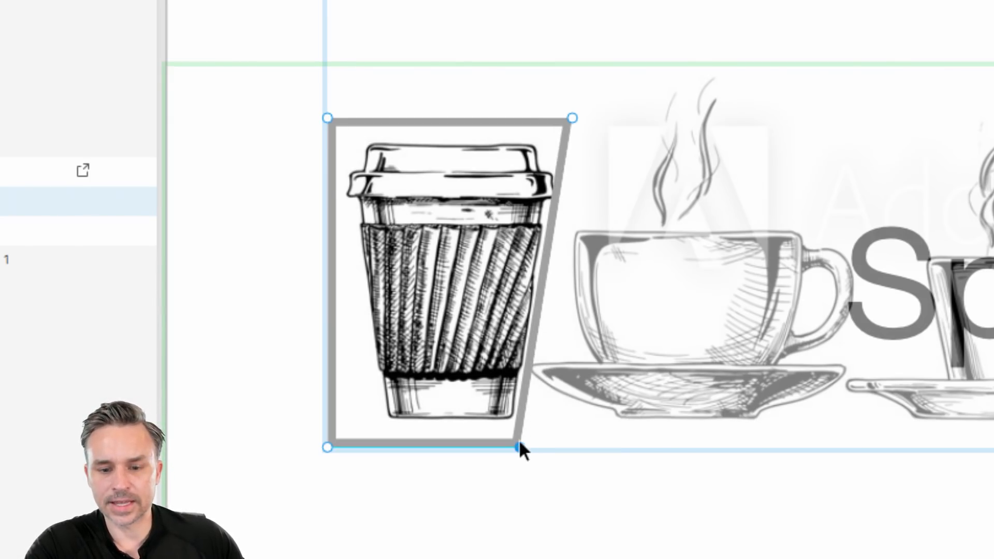
left_click(255, 190)
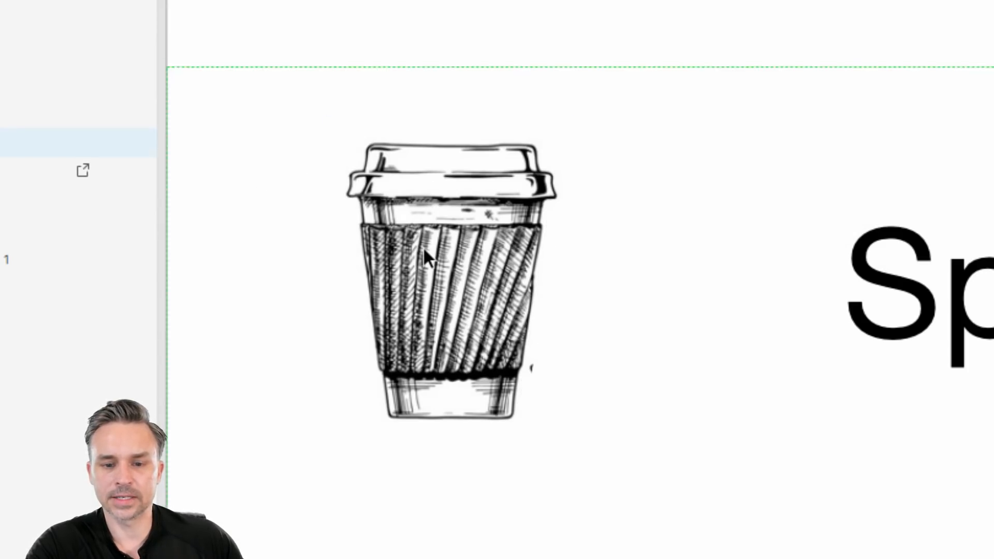
Step: Reopen the takeaway cup's mask path and nudge its lower corner nearest the saucer slightly further inward to hide the leftover saucer edge
left_click(424, 251)
double_click(442, 381)
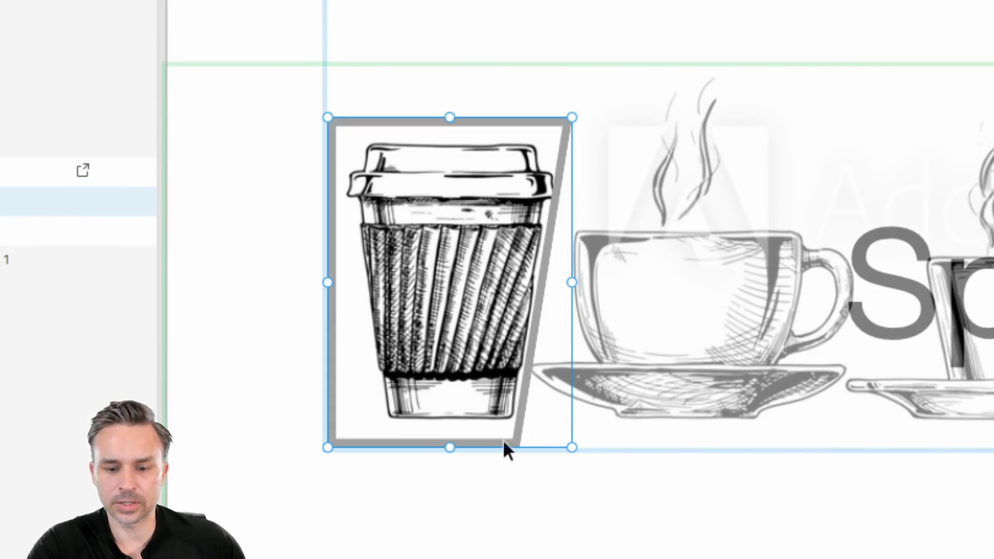
double_click(430, 440)
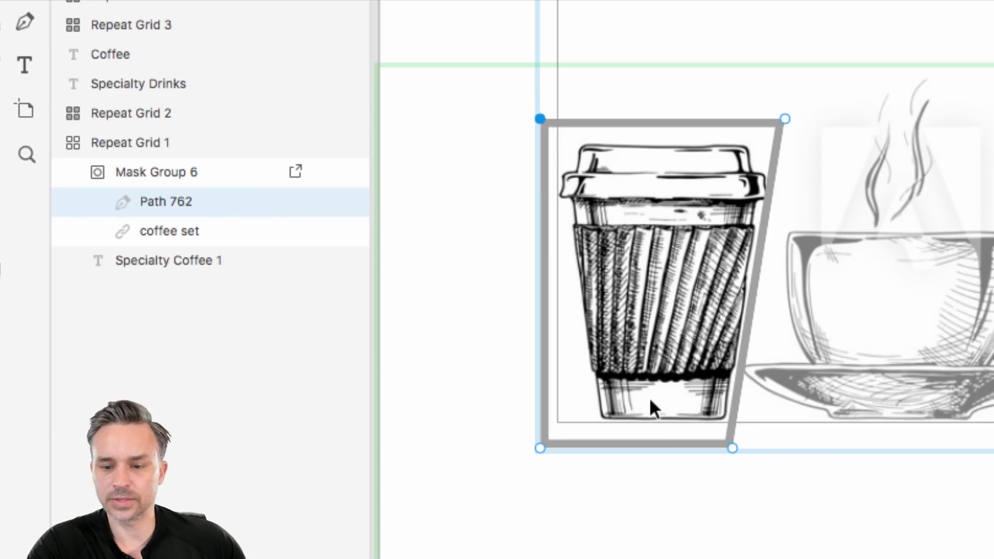
left_click_drag(731, 446, 724, 445)
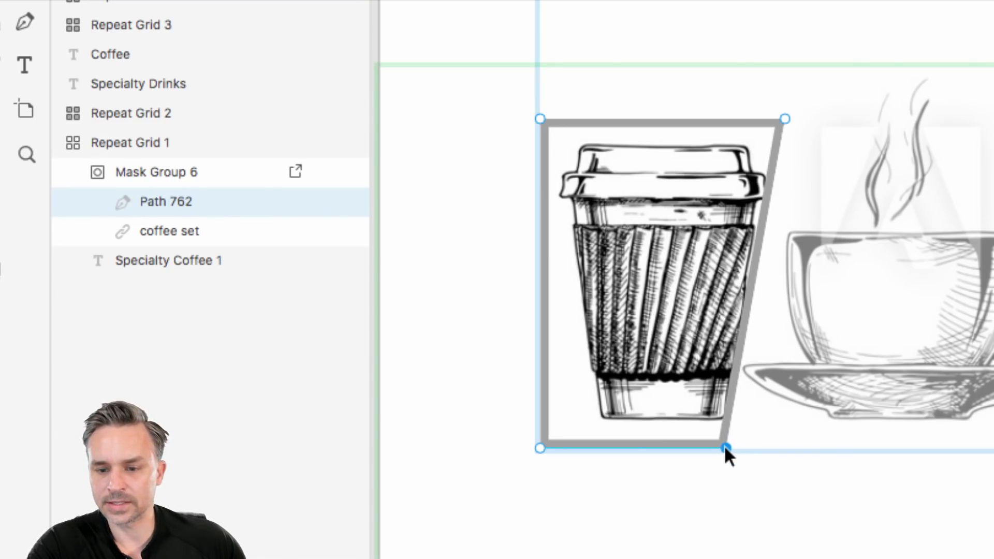
left_click(471, 219)
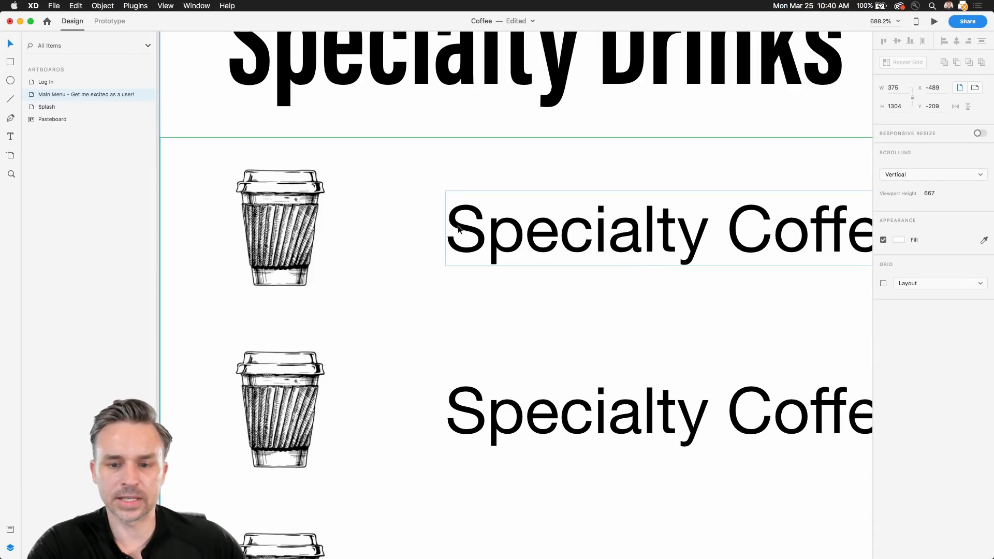
Step: Move the Specialty Coffee 1 label in the Specialty Drinks grid closer to the cup, at X 56
left_click(506, 239)
left_click_drag(507, 239, 393, 242)
key("super+z")
double_click(465, 249)
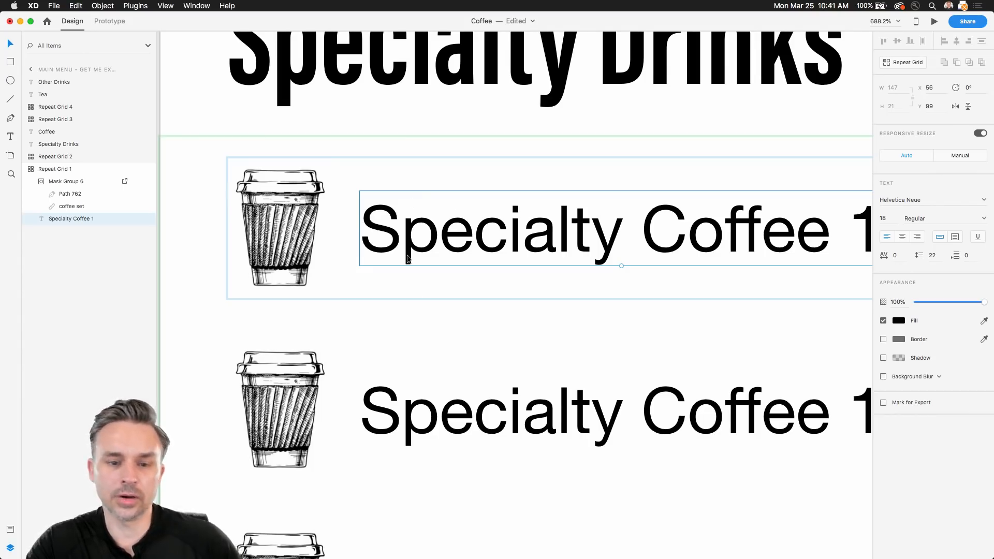
left_click(358, 342)
scroll(367, 336, "down", 5)
left_click(226, 269)
left_click_drag(226, 269, 162, 197)
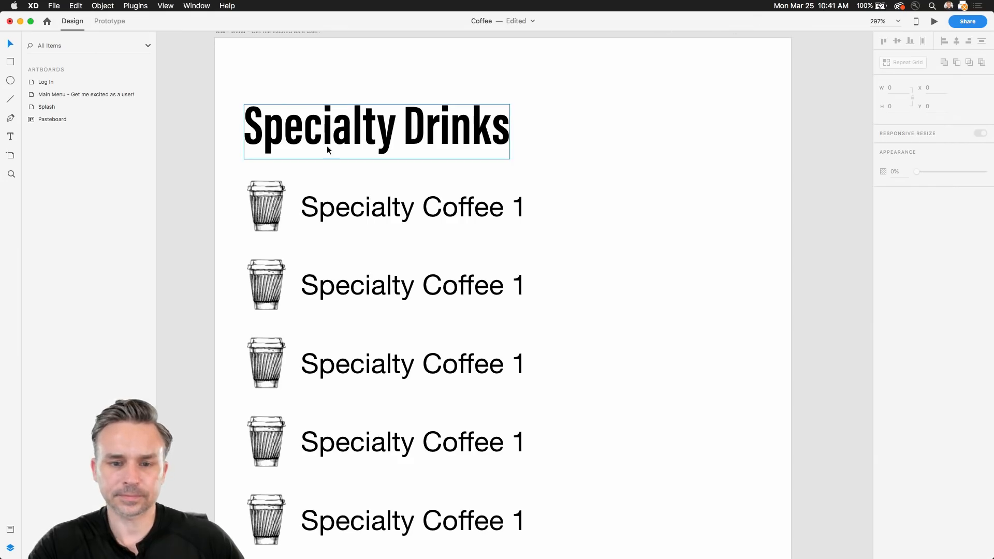
Step: Look through the apps and active fonts in the Creative Cloud desktop app and open the full Adobe Fonts catalogue in the browser
left_click(897, 7)
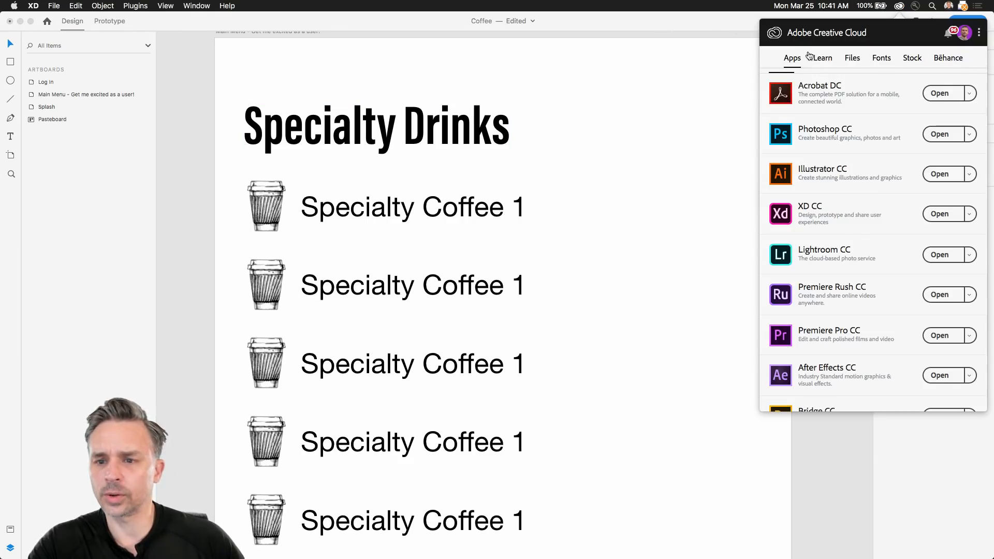
left_click(883, 61)
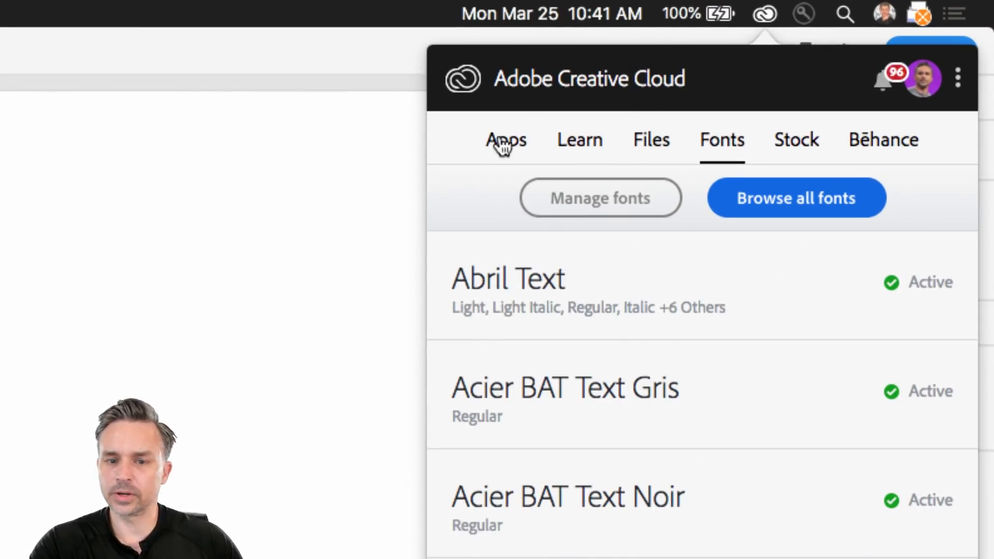
left_click(502, 145)
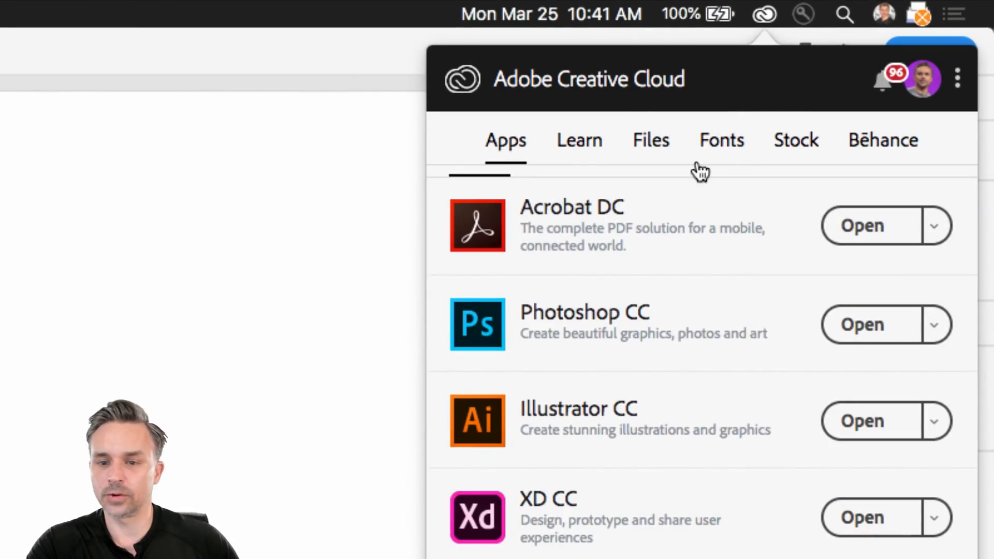
scroll(748, 367, "down", 1)
scroll(733, 366, "down", 10)
scroll(732, 377, "up", 15)
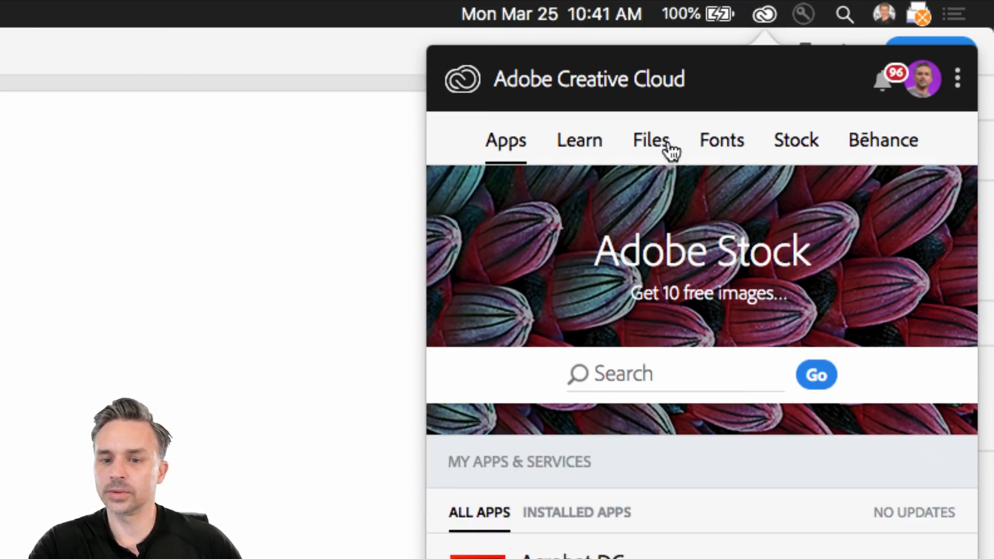
left_click(669, 149)
left_click(706, 150)
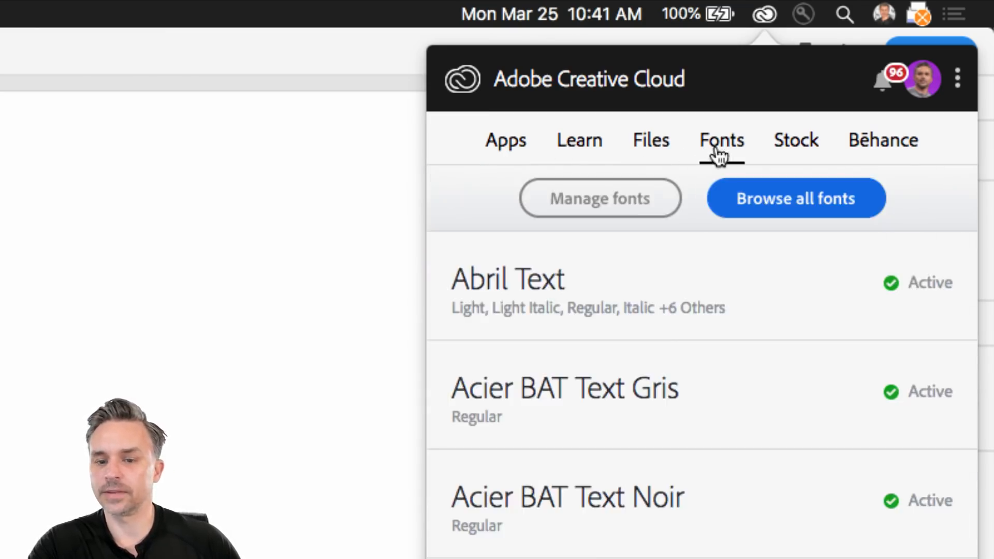
left_click(792, 207)
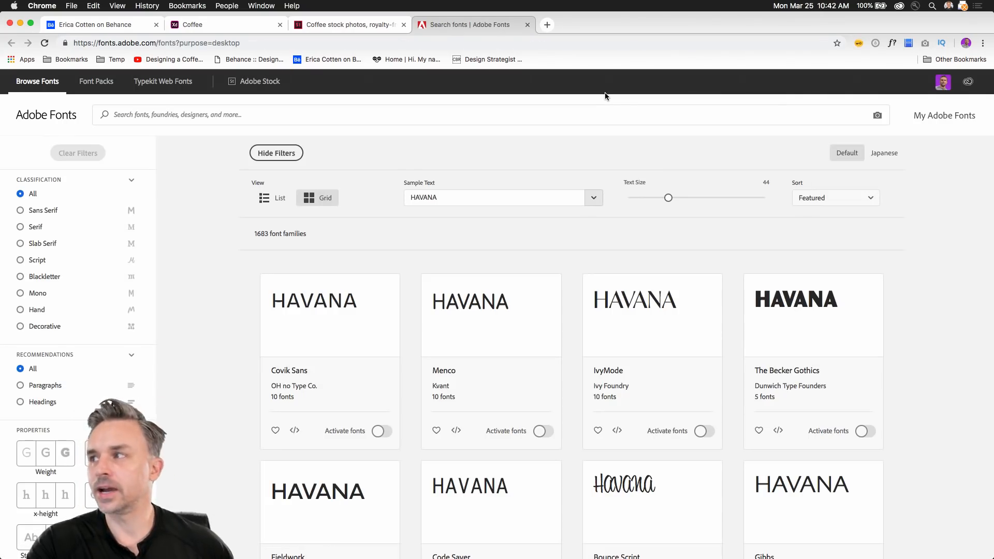
Step: Preview the catalogue with the sample text Luna, filtered to Slab Serif, and activate the Beastly font family
left_click(450, 197)
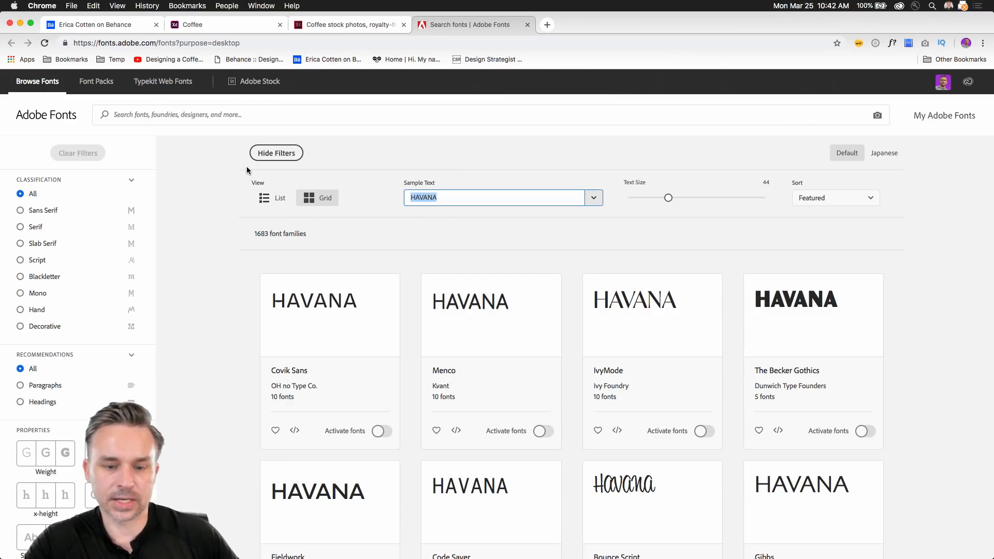
type("Luna")
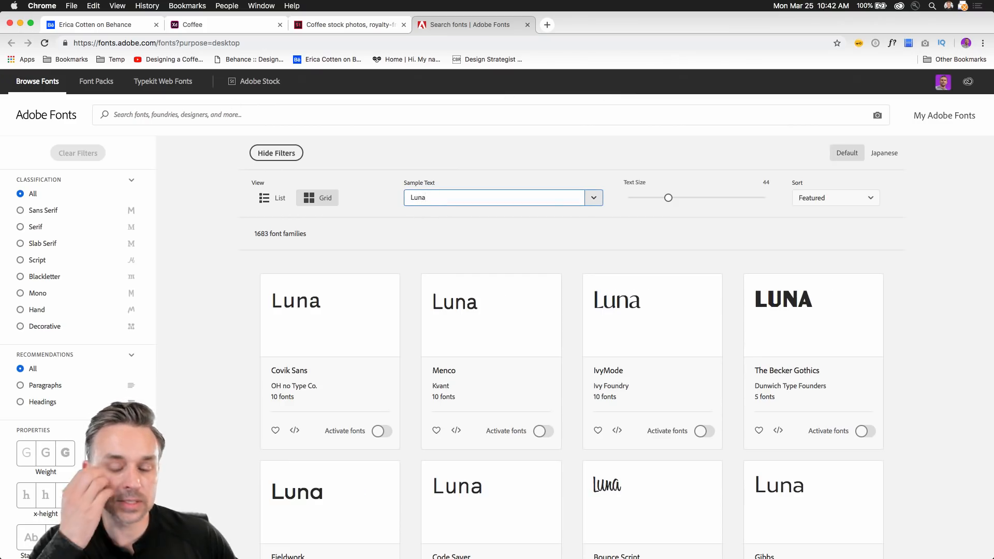
left_click(19, 245)
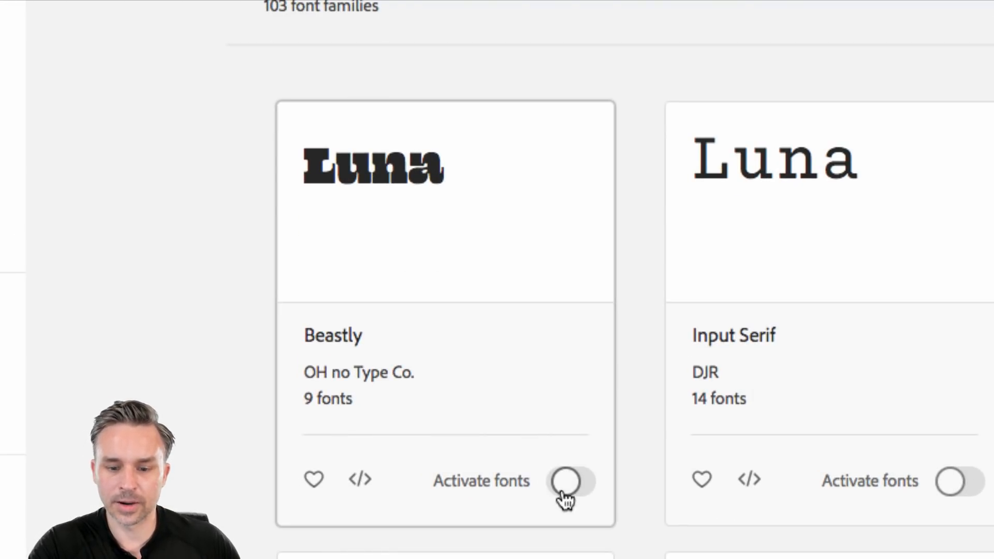
left_click(568, 491)
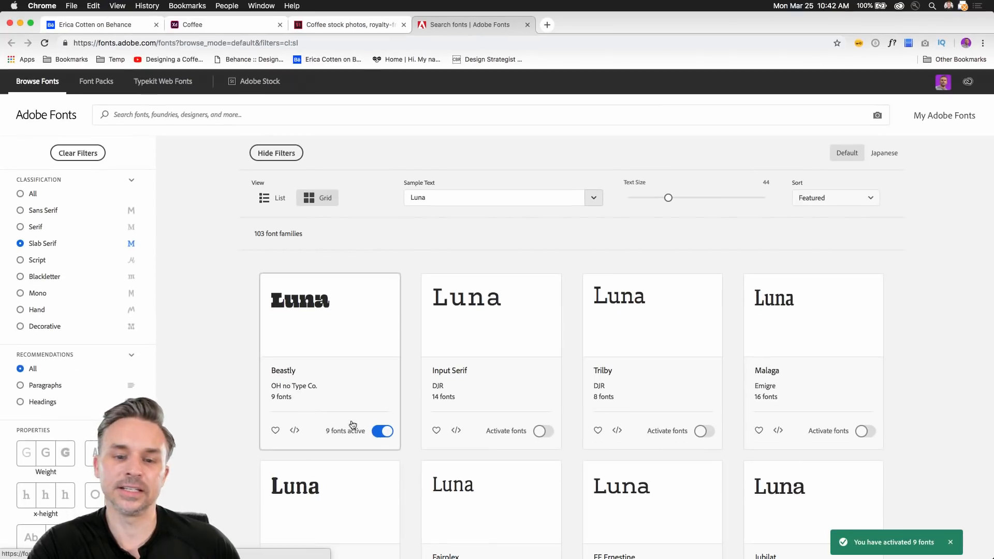
Step: Switch back to Adobe XD and change the first Specialty Drinks row's label to Chai Tea
left_click(20, 24)
left_click(369, 210)
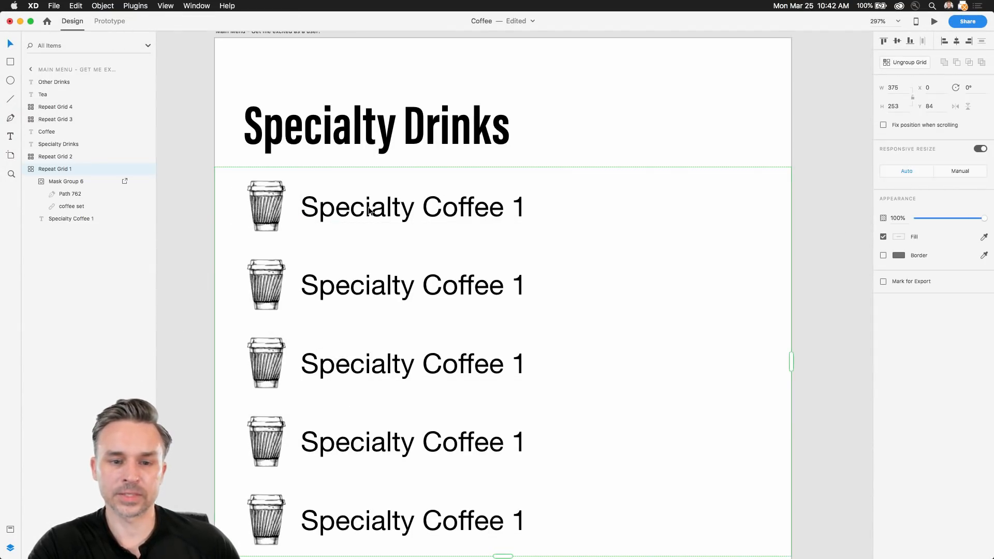
scroll(368, 210, "down", 5)
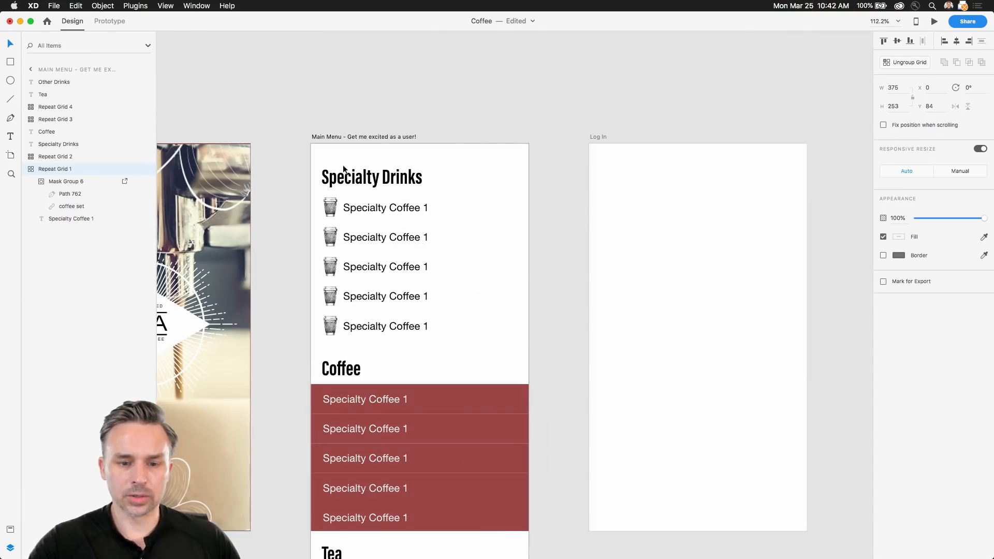
left_click_drag(295, 309, 288, 349)
left_click(286, 337)
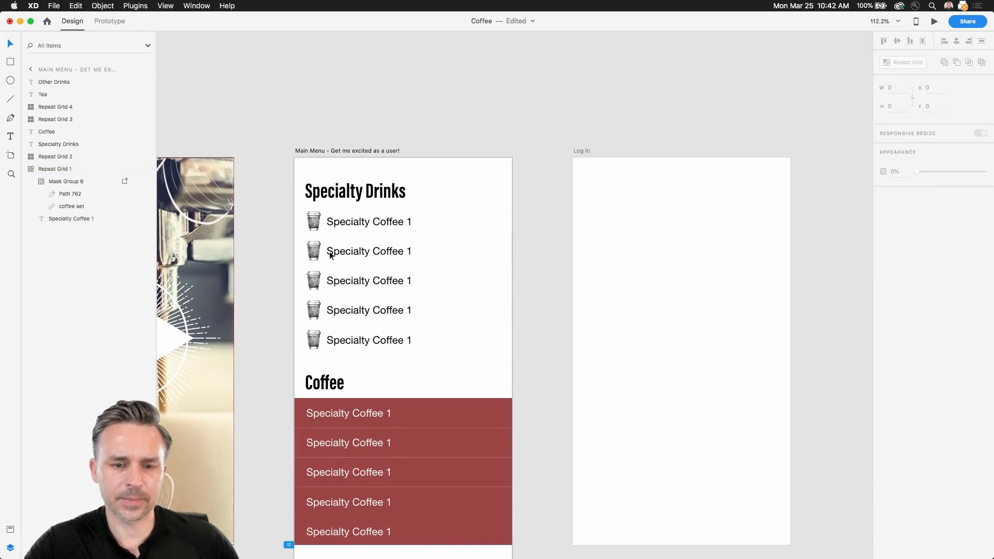
mouse_move(26, 551)
left_click(344, 219)
scroll(343, 217, "up", 5)
double_click(362, 235)
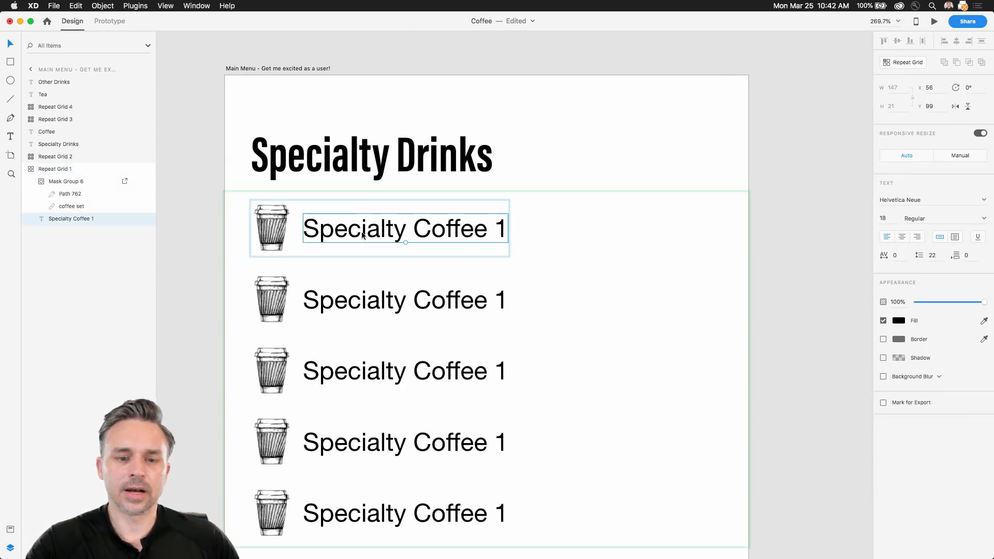
double_click(362, 231)
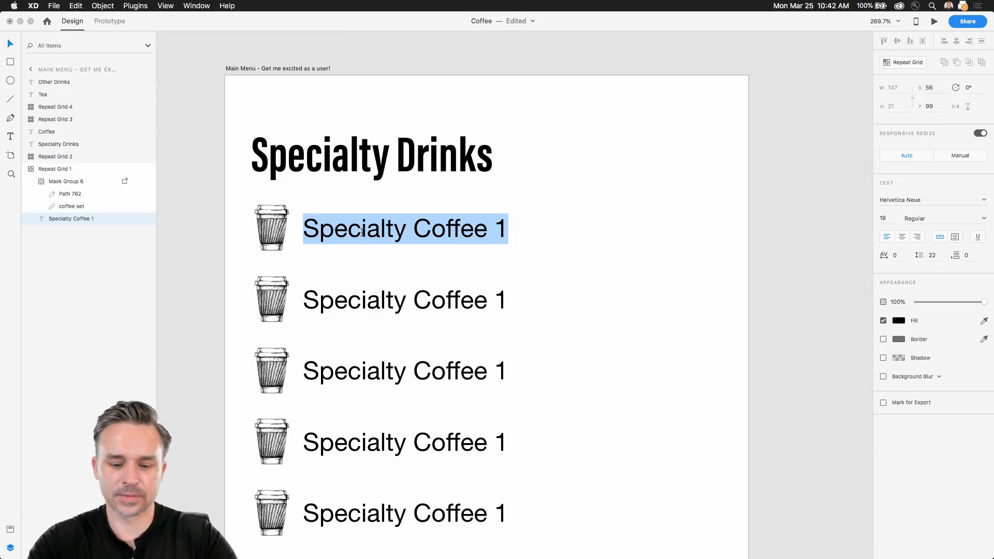
type("Chai Tea")
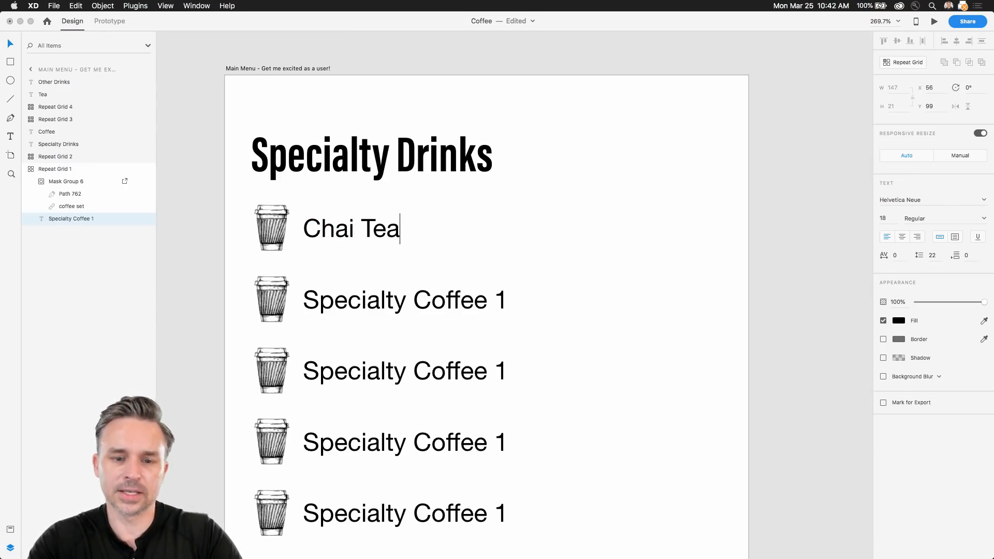
key("Escape")
Step: Change the second Specialty Drinks row's label to Green Tea
double_click(353, 303)
type("Gr")
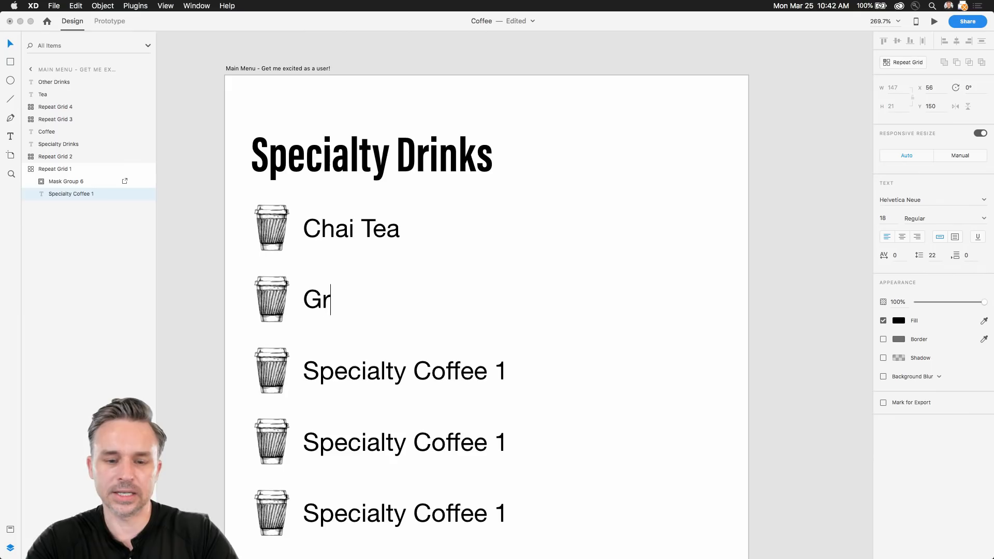
type("een Tea")
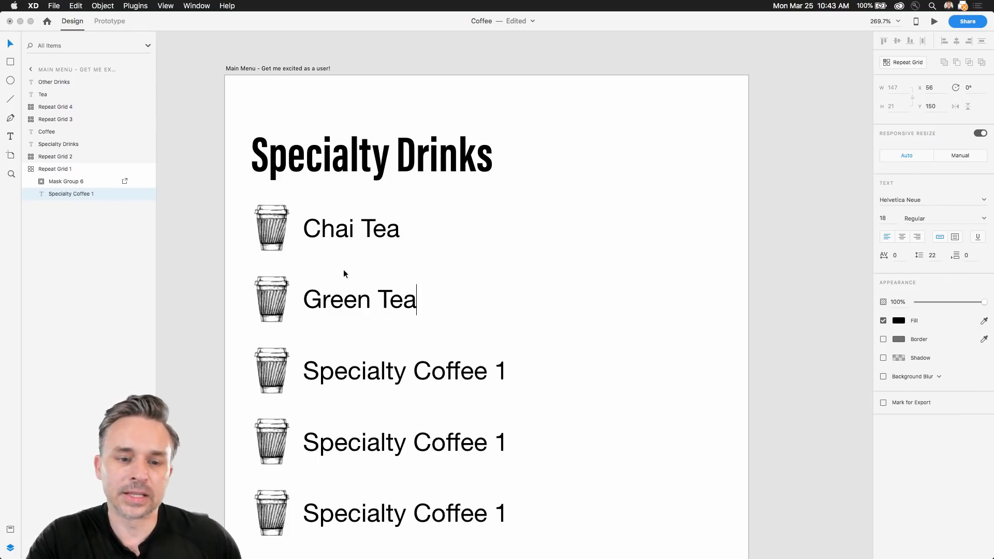
key("Escape")
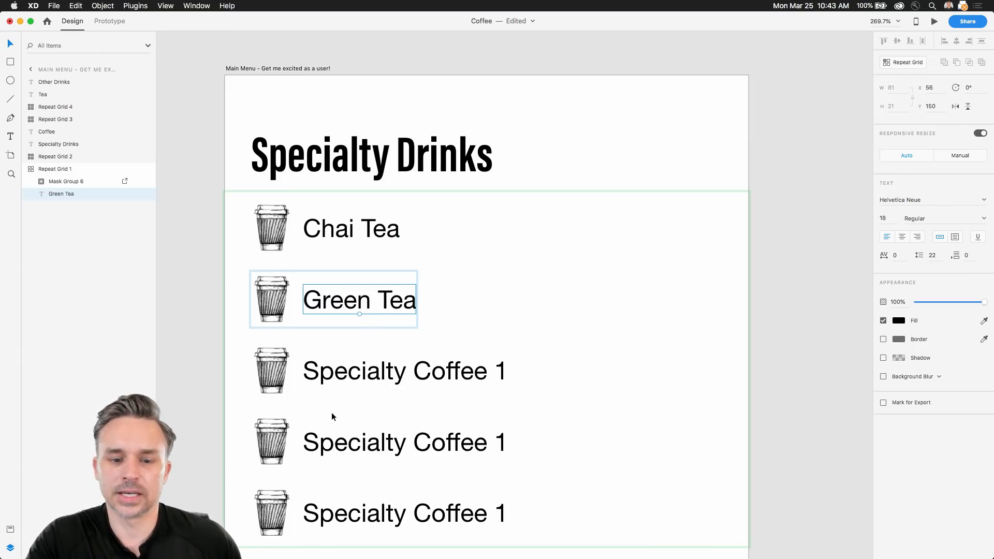
scroll(334, 391, "down", 3)
scroll(341, 383, "up", 3)
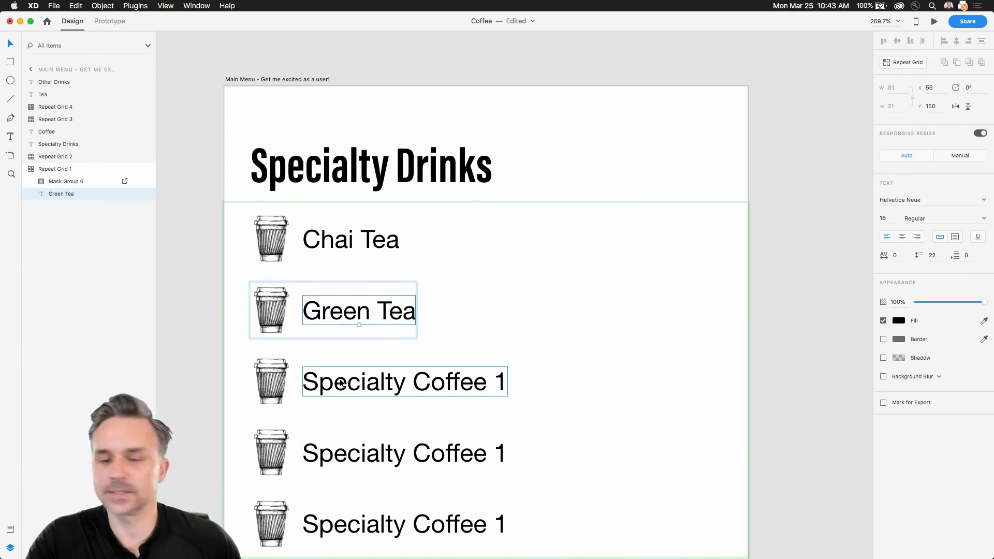
left_click(219, 265)
Step: Add a description text under Chai Tea inside the repeat grid reading "Spiced green tea with cardamom and cinnamon"
left_click(338, 247)
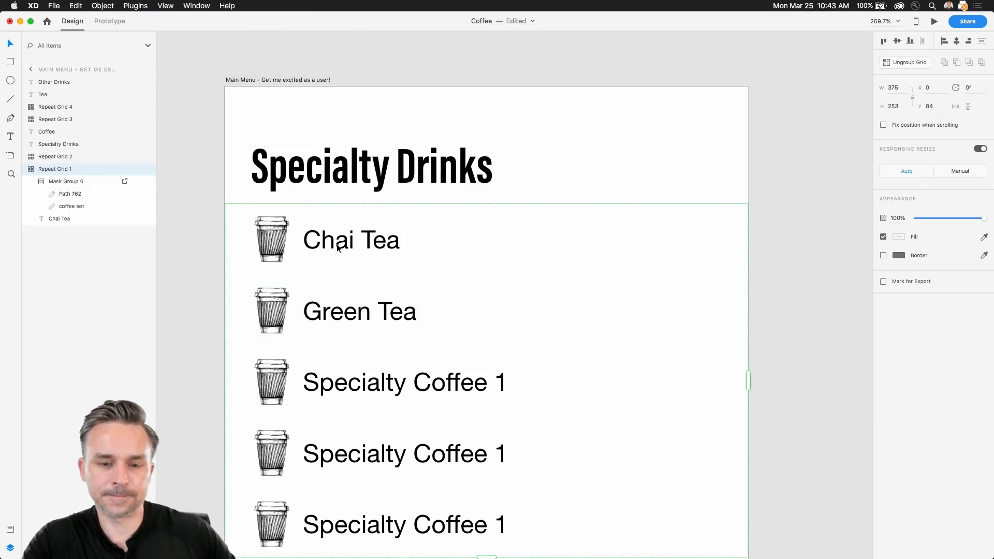
double_click(334, 247)
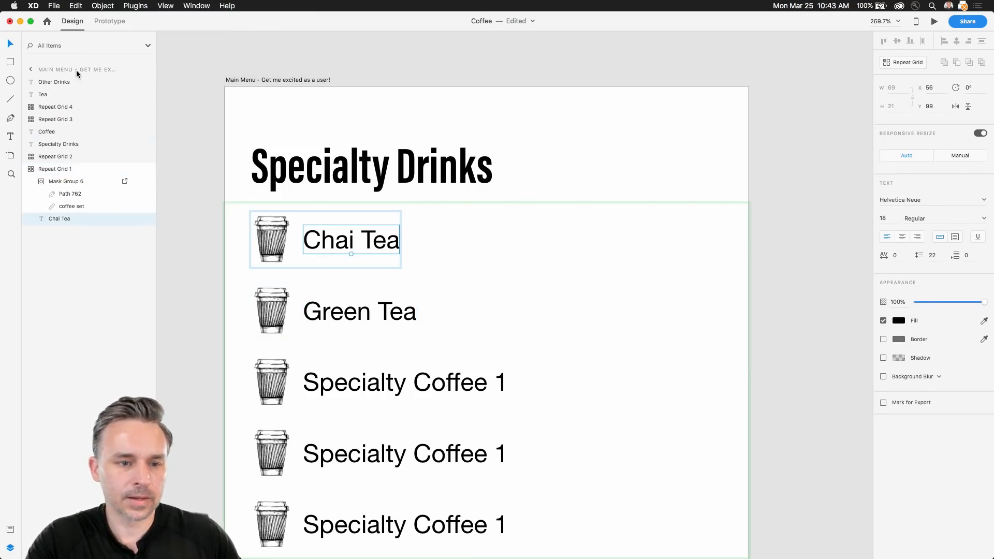
left_click(11, 137)
left_click(303, 264)
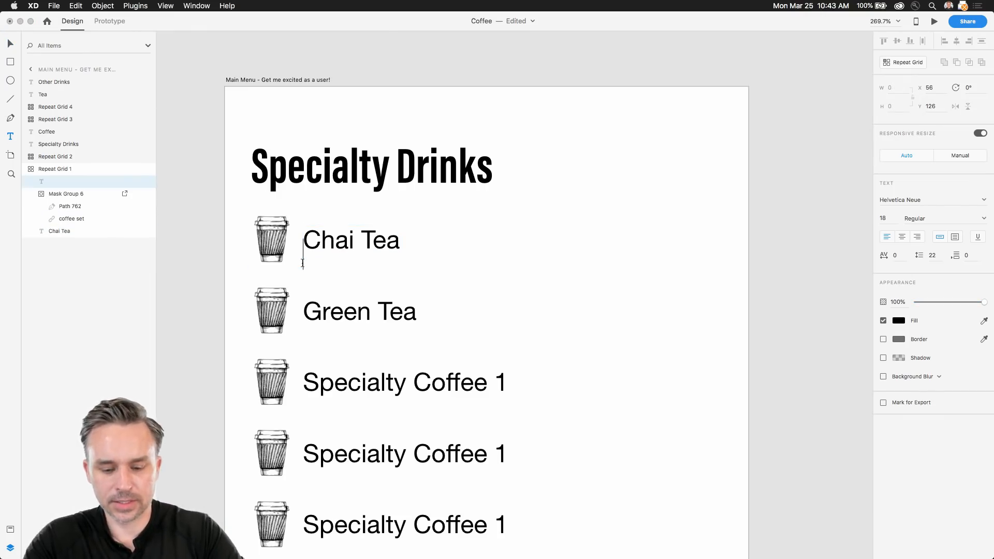
type("Sp")
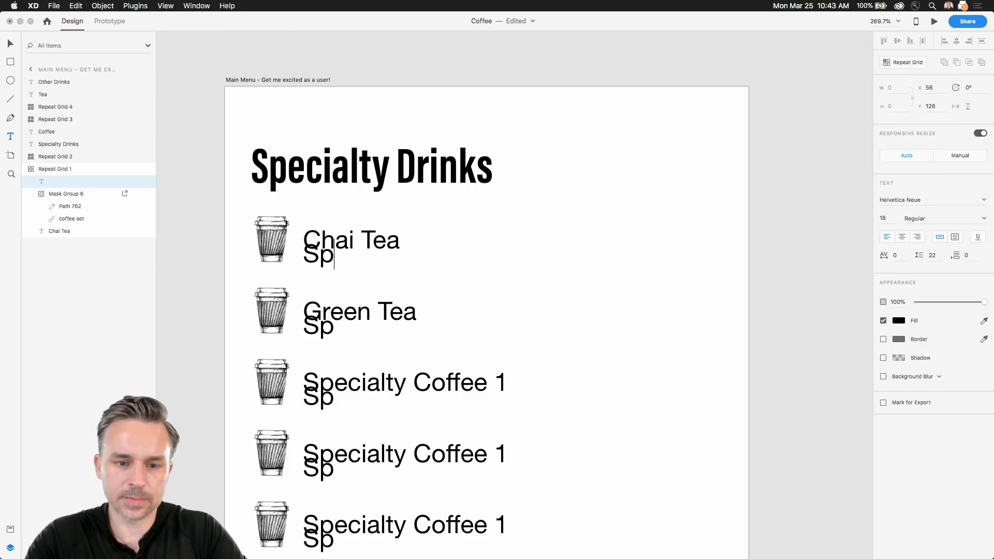
type("iced gree")
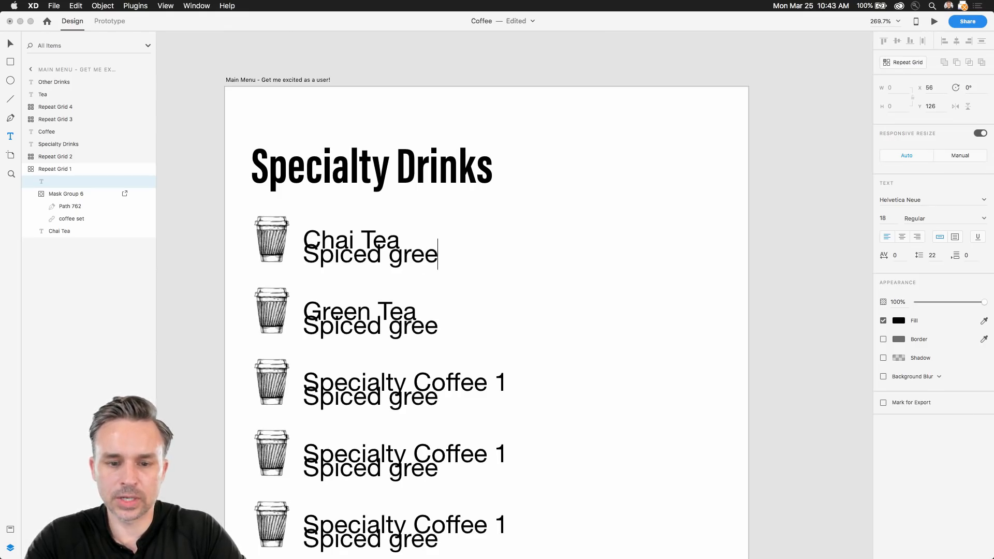
type("n tea with car")
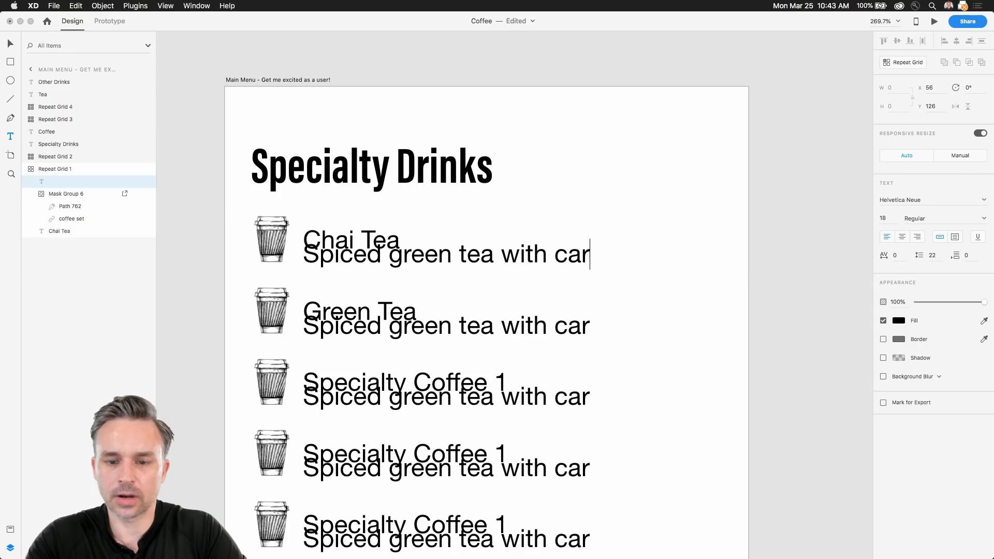
type("damom ")
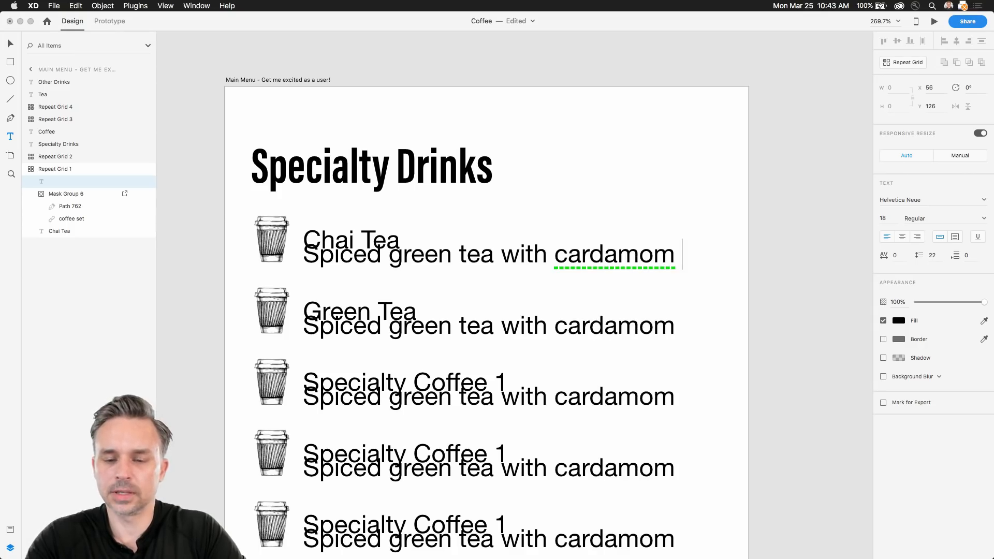
type("and ")
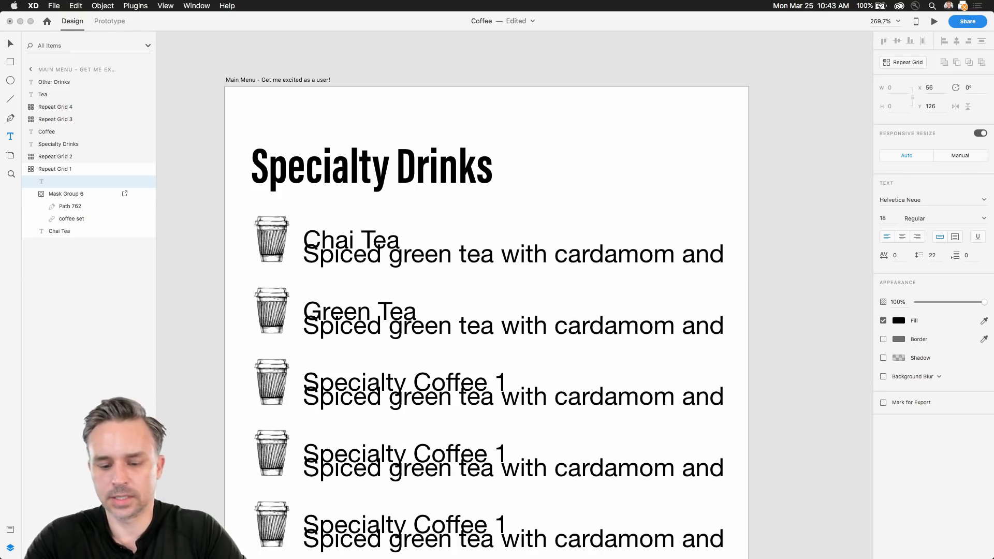
type("cinnamon")
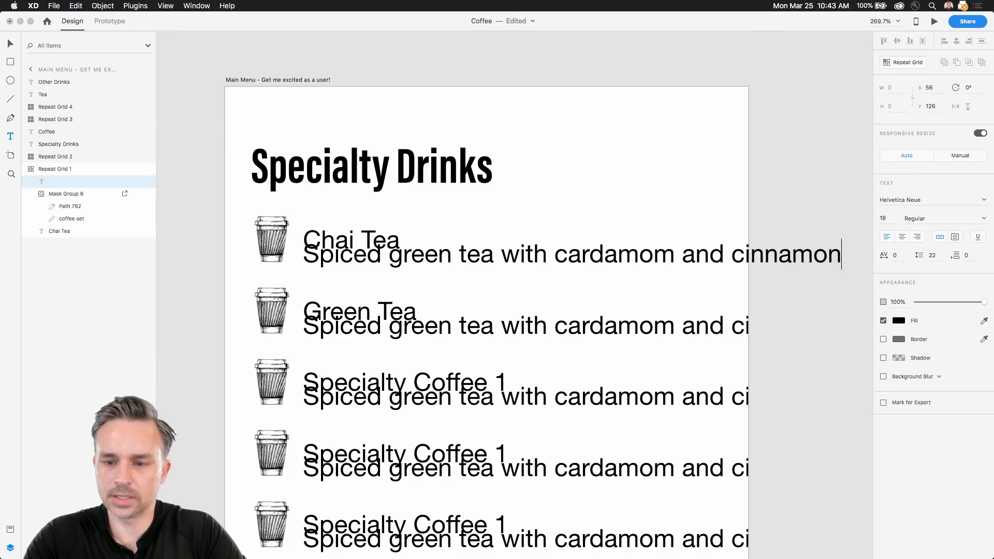
Step: Reword the Chai Tea description to read "Spiced tea with cardamom and cinnamon."
type(".")
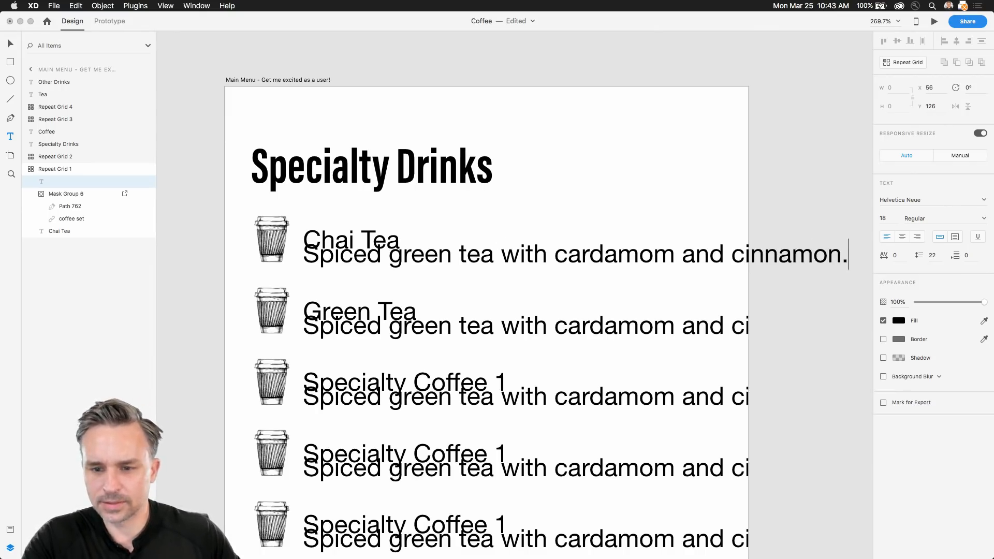
double_click(417, 255)
key("BackSpace")
key("BackSpace")
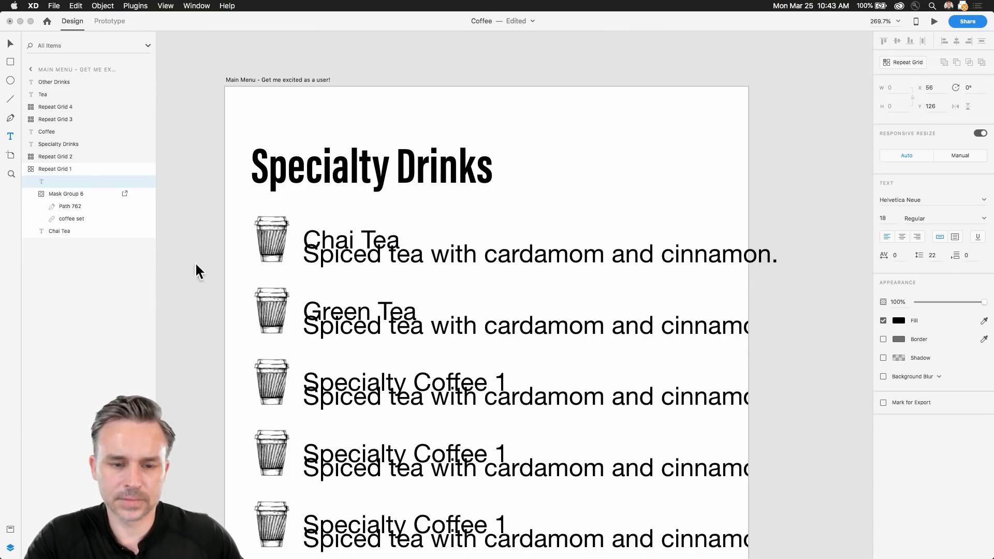
Step: Check the spelling suggestions for "cardamom" in the Chai Tea description
left_click(534, 255)
triple_click(530, 254)
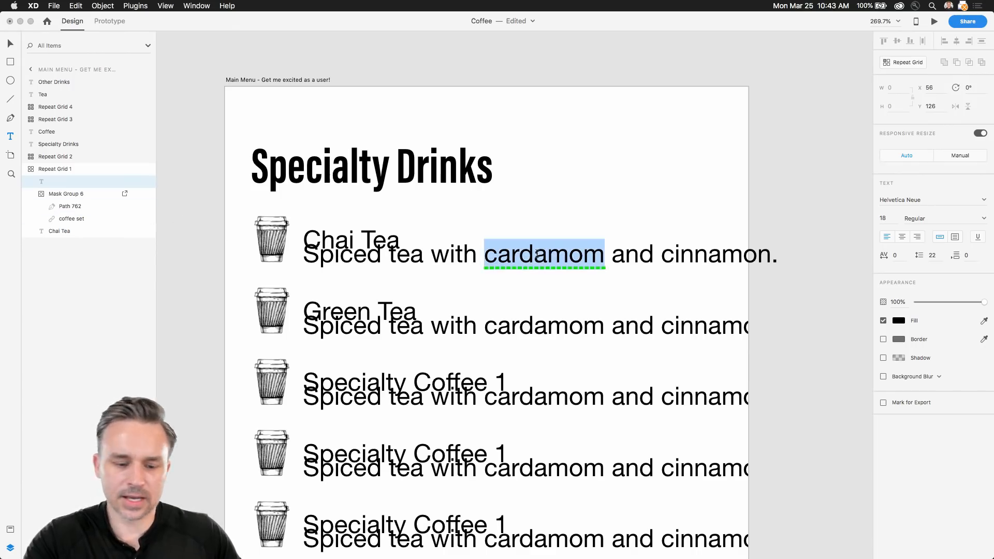
left_click(499, 252)
double_click(523, 257)
right_click(521, 258)
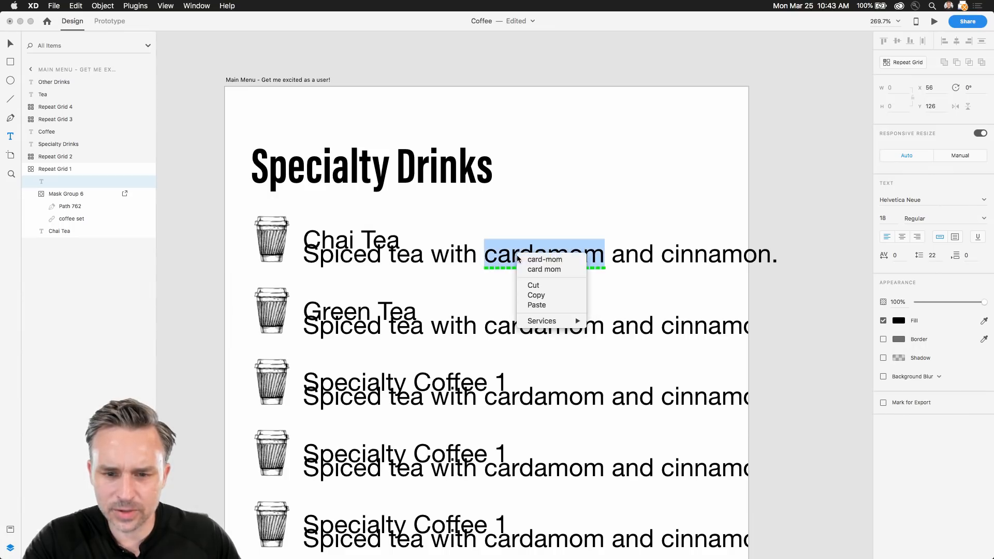
left_click(494, 253)
left_click(497, 254)
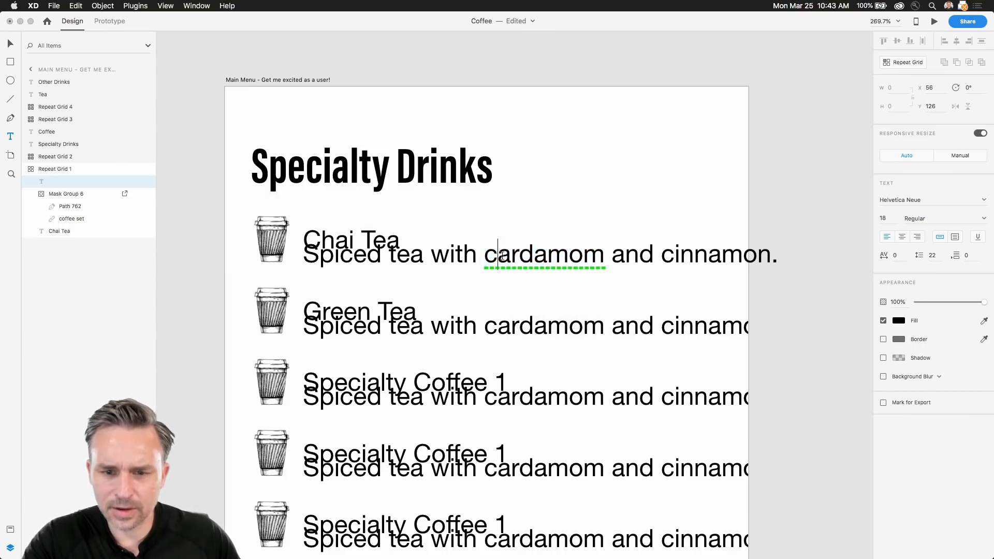
key("Escape")
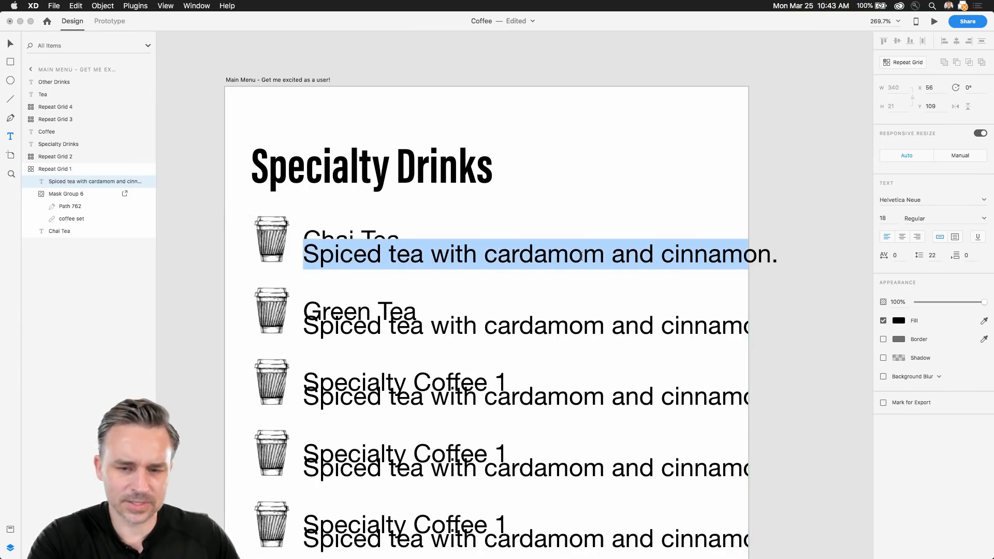
Step: Set the repeated description text's font size to 10 and its fill color to grey
left_click(893, 218)
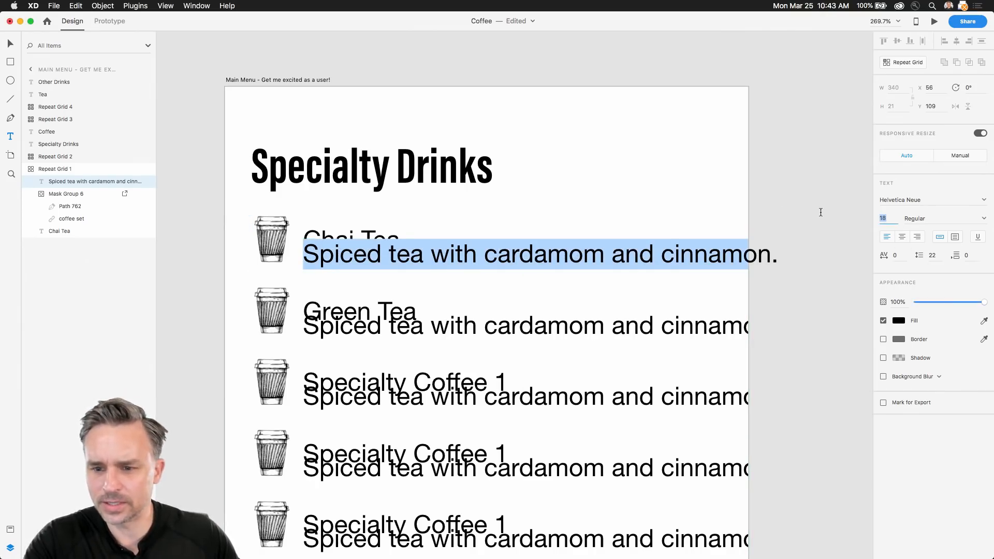
key("Return")
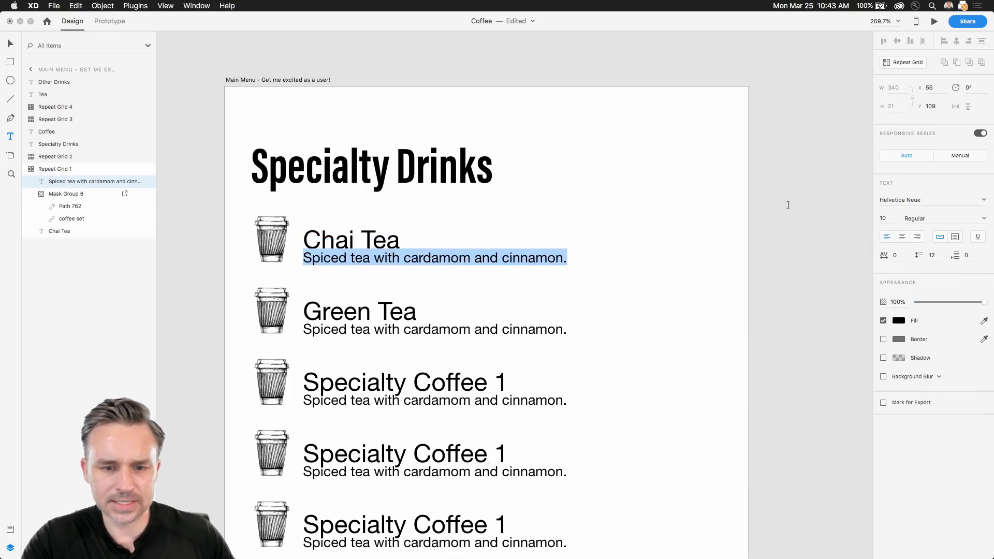
left_click(904, 321)
left_click_drag(818, 310, 742, 303)
key("Escape")
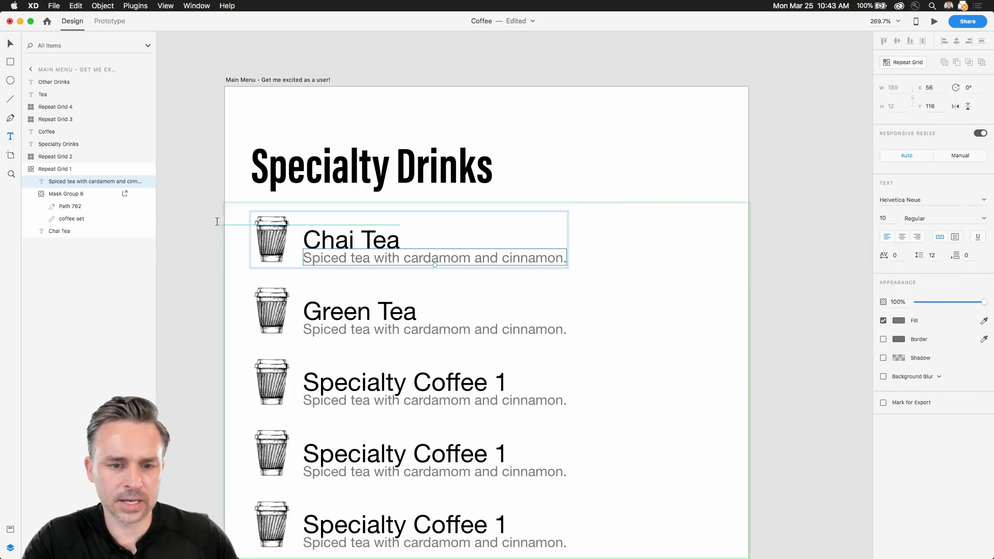
left_click(357, 58)
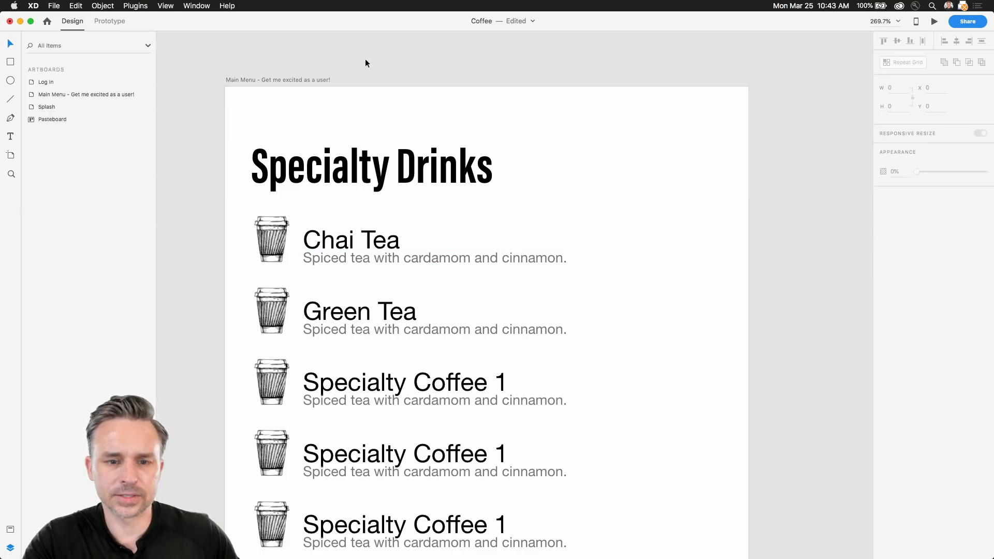
Step: Change the second Specialty Drinks row's label to a first name in possessive form followed by "Thai Tea"
scroll(360, 200, "down", 2)
scroll(360, 199, "down", 4)
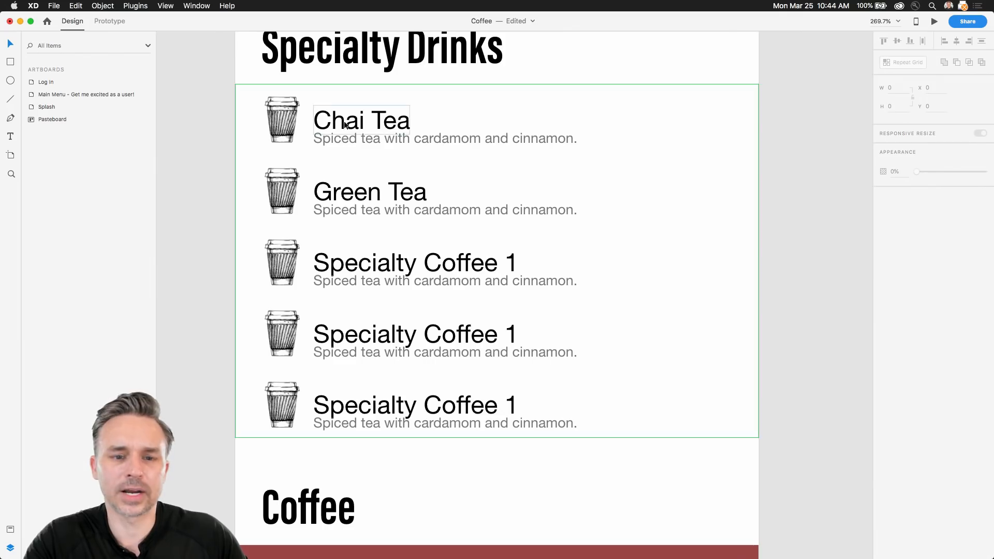
double_click(344, 198)
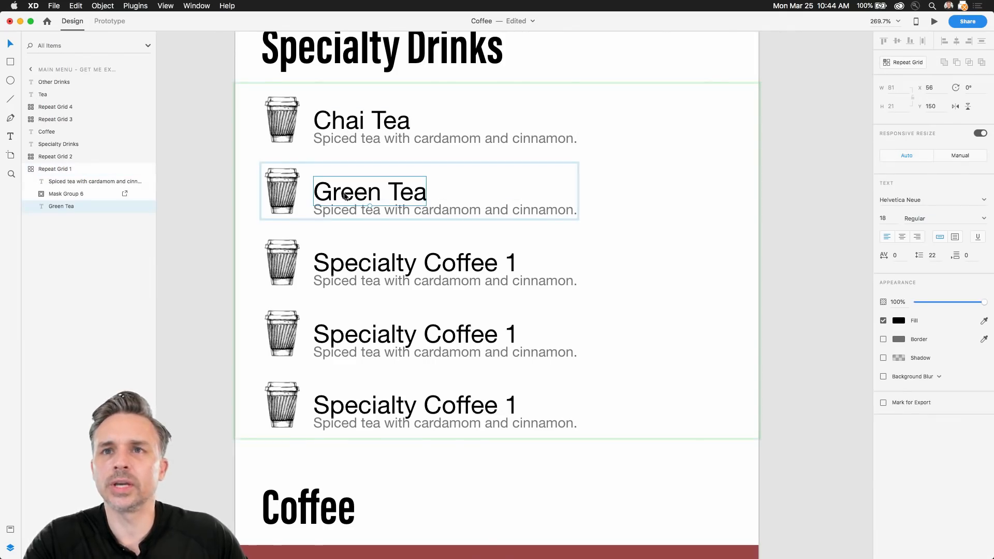
double_click(345, 195)
double_click(343, 194)
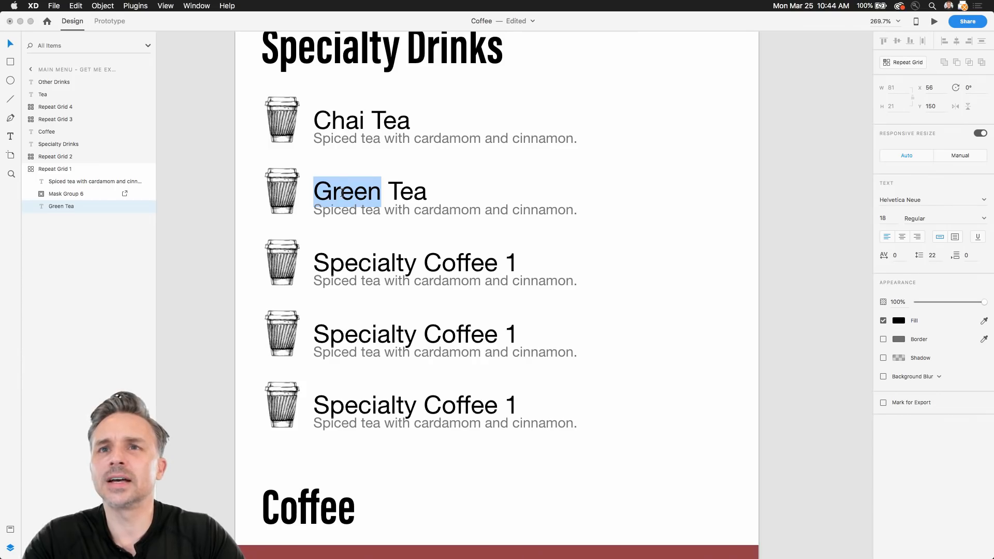
type("Bheta's T")
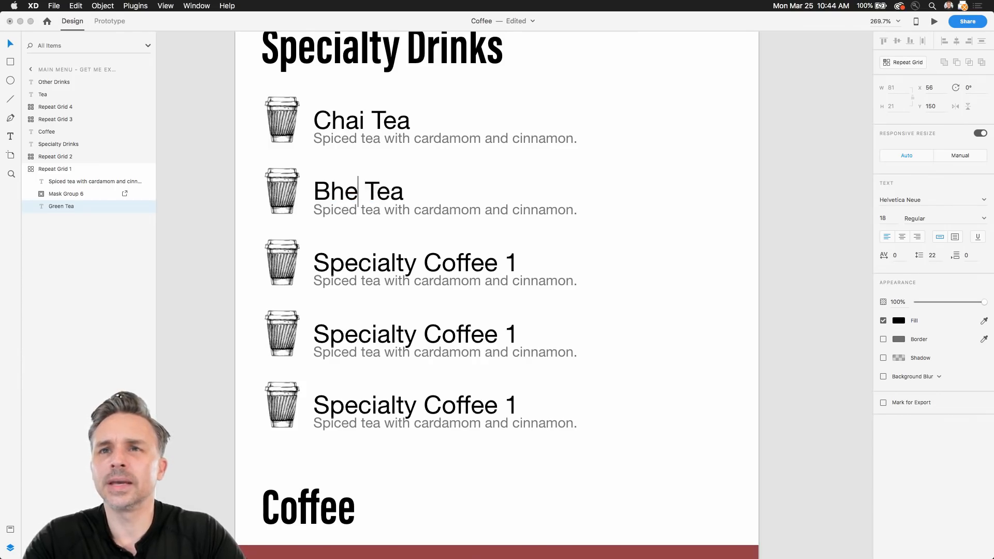
type("h")
key("BackSpace")
type("hai")
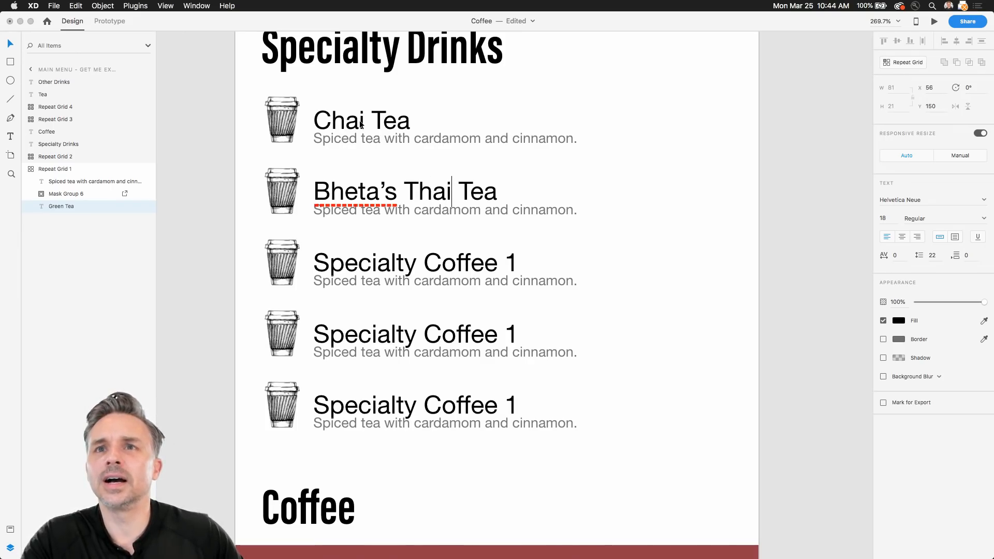
Step: Change the third Specialty Drinks row's label to a first name in possessive form followed by "Match Tea"
double_click(350, 265)
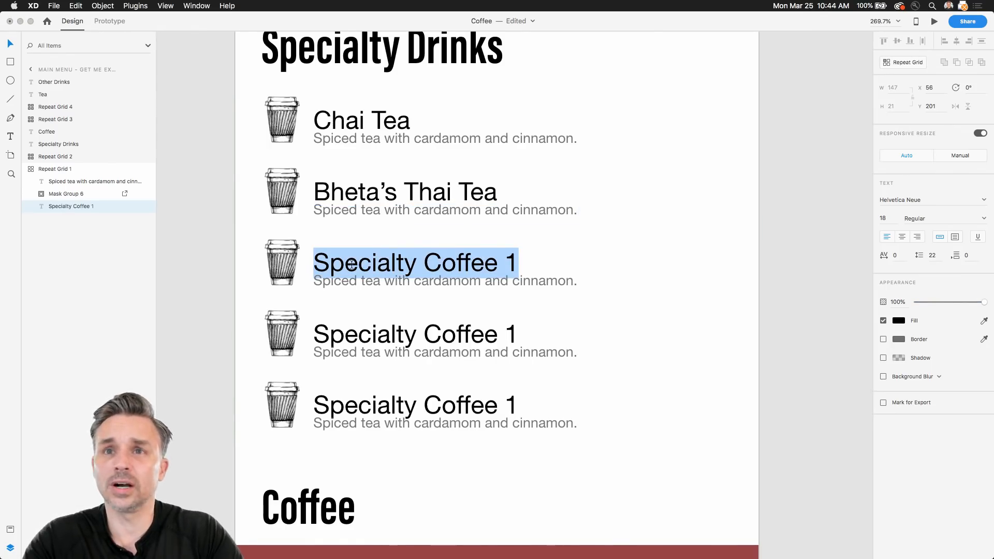
type("Jo")
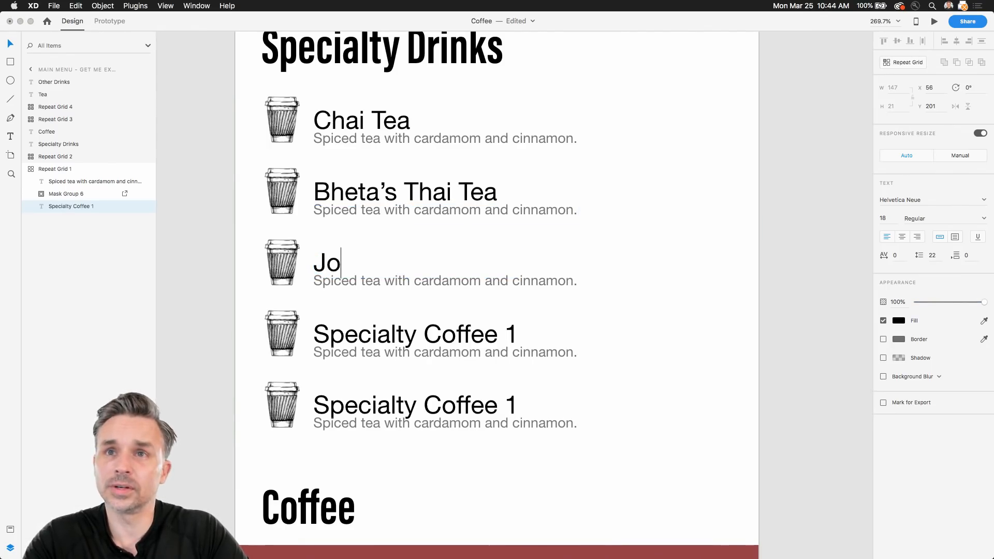
type("sephine's")
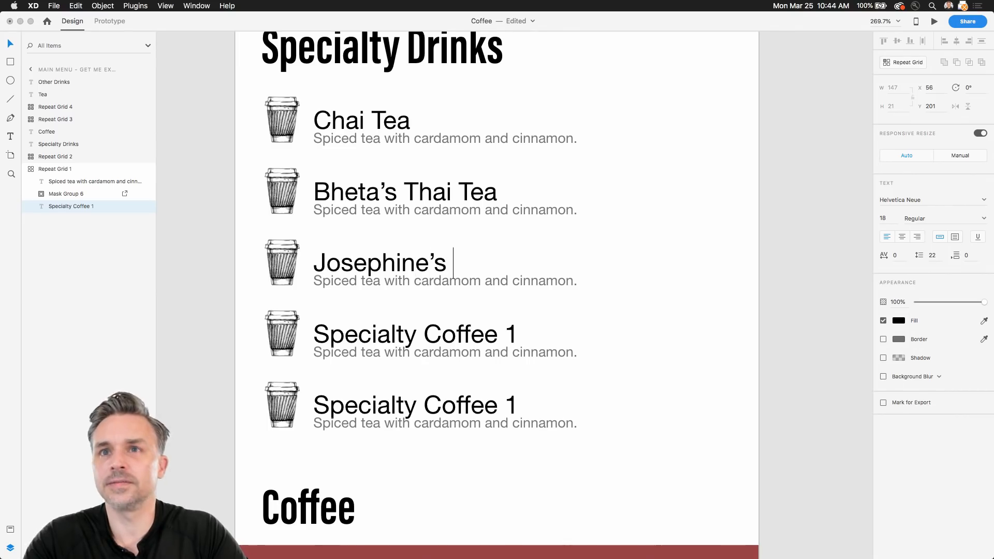
type(" Match Tea")
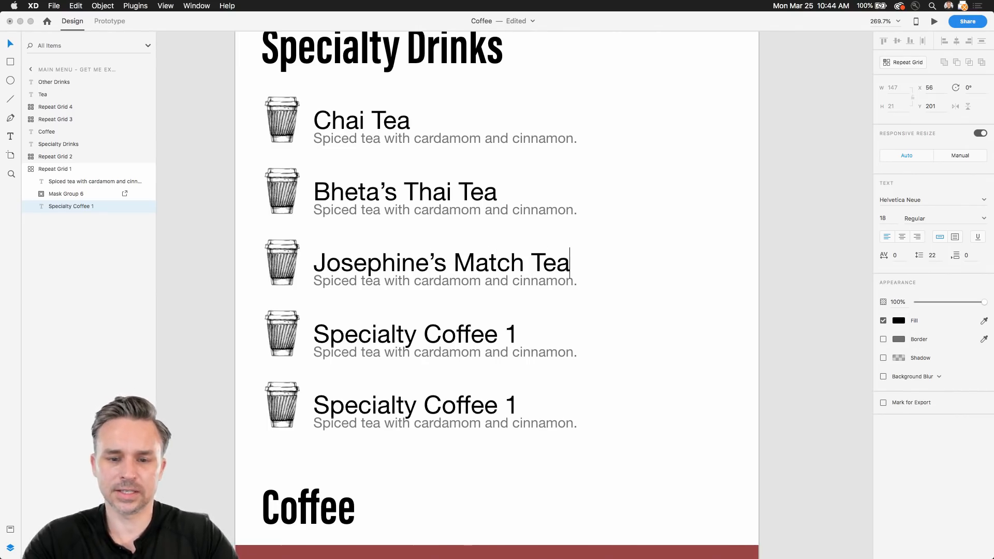
key("Escape")
Step: Label the fourth row with a possessive first name plus "(in a) London Fog Tea" and lower its description text to Y 273
double_click(330, 334)
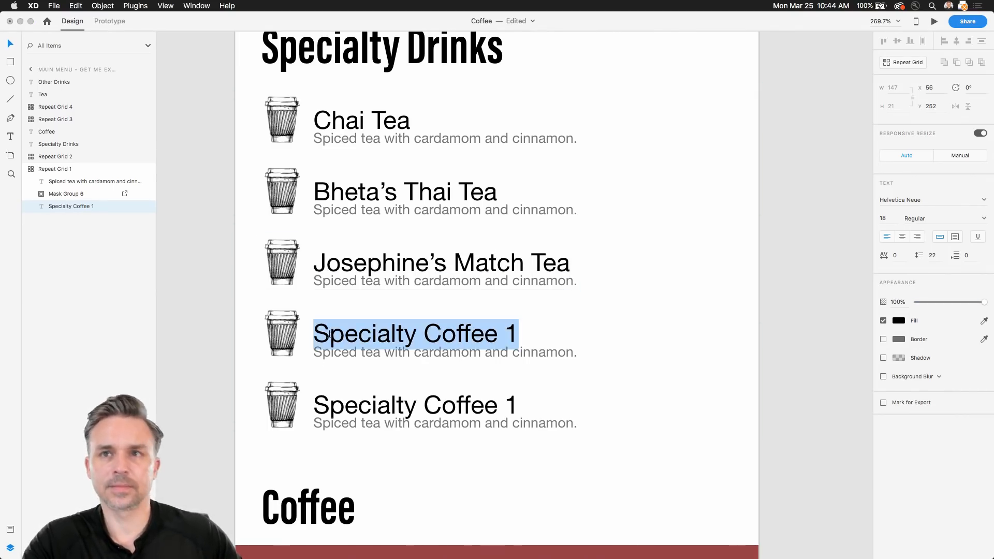
type("Je")
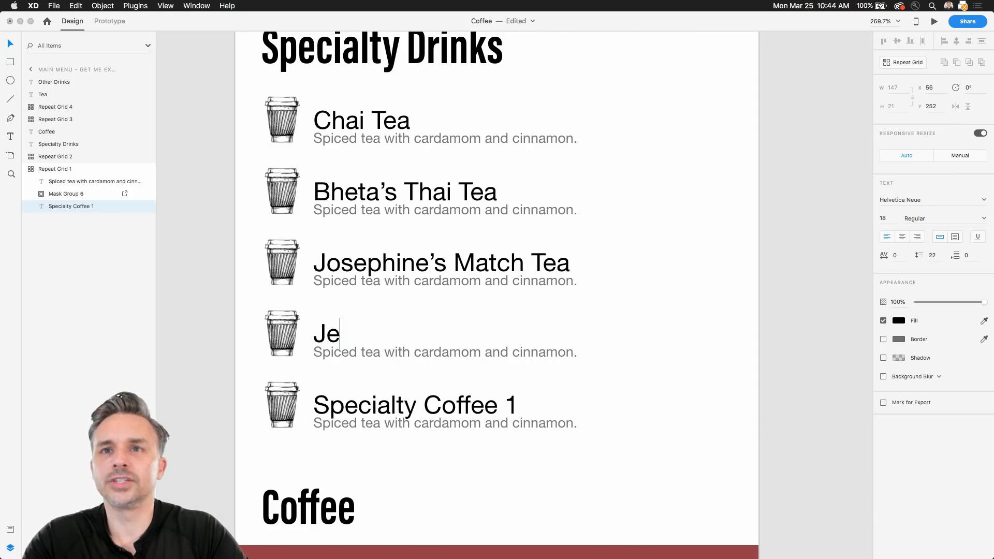
type("ff's in")
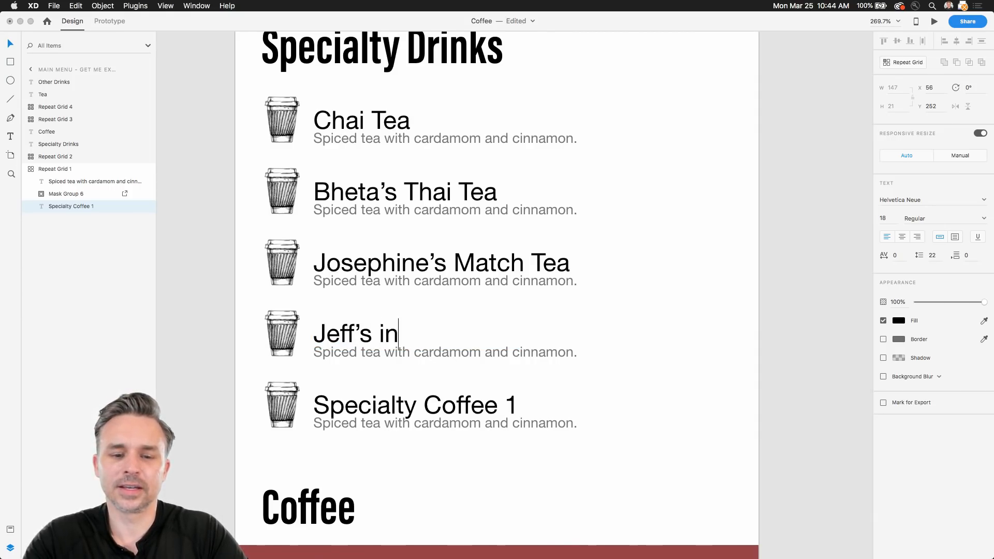
key("BackSpace")
key("BackSpace")
type("(in a")
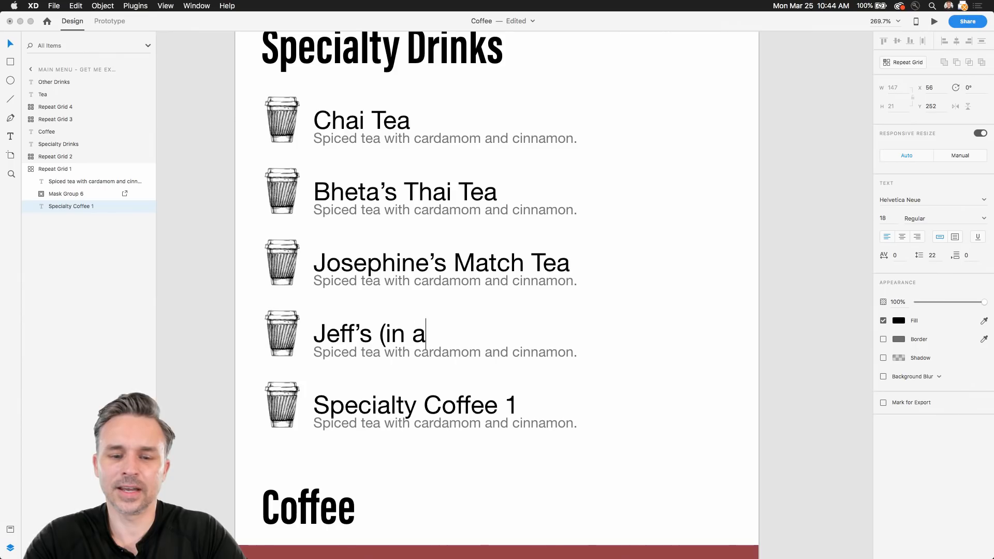
type(") London D")
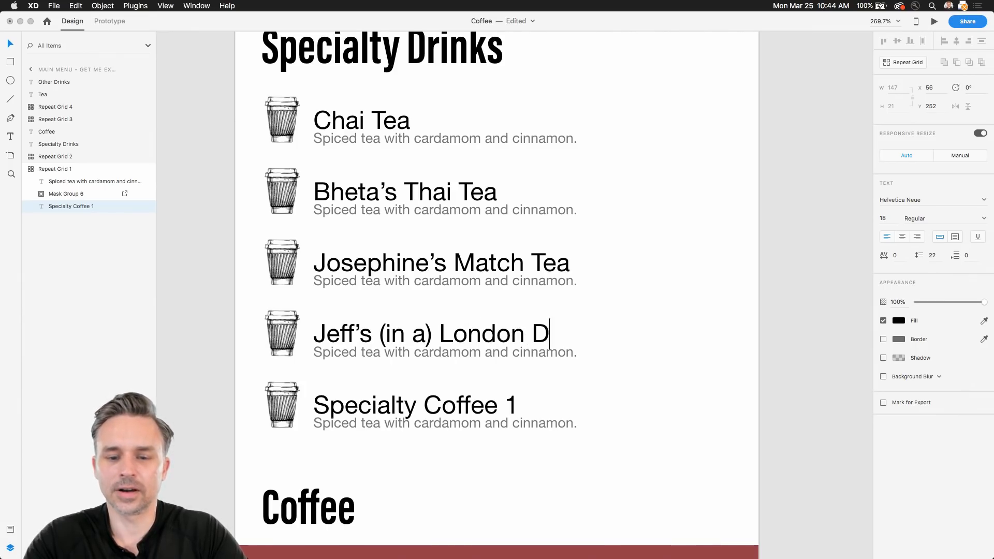
key("BackSpace")
type("Fob")
key("BackSpace")
type("g Tea")
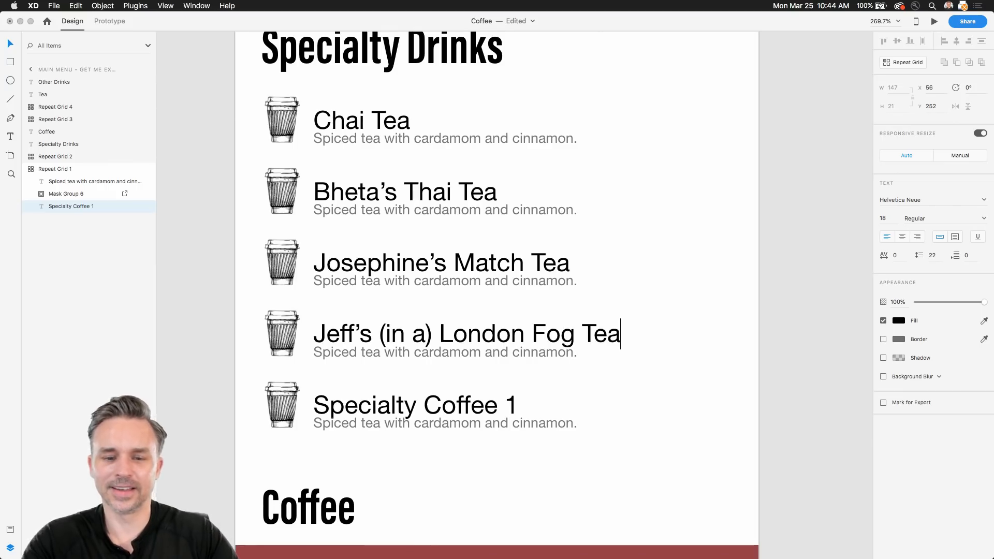
key("Escape")
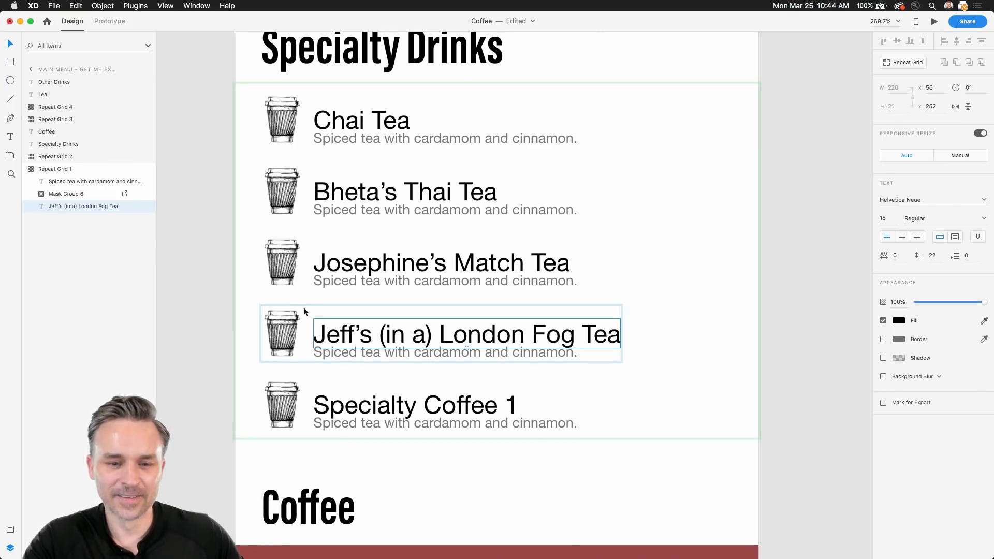
left_click(338, 355)
left_click_drag(337, 355, 337, 359)
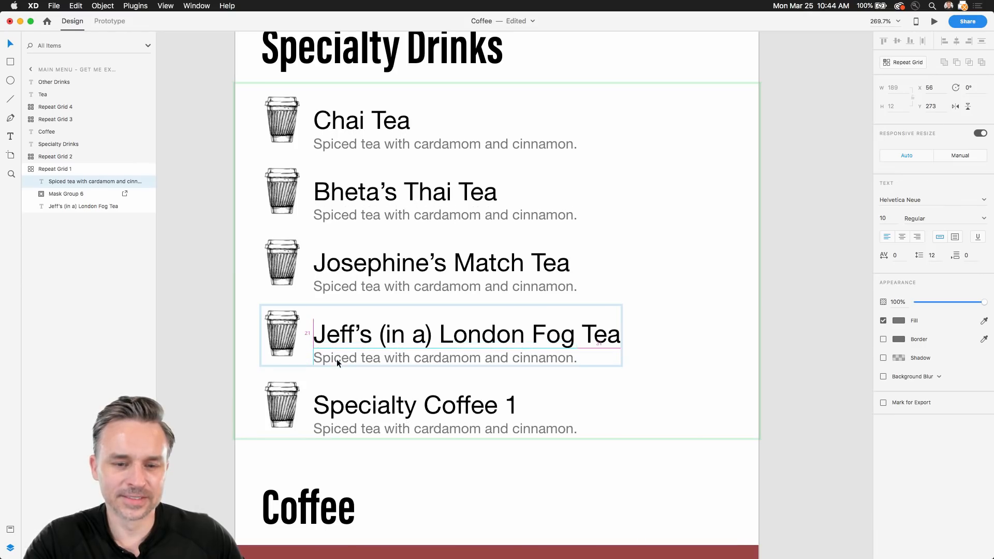
Step: Change the fifth Specialty Drinks row's label to a first name in possessive form followed by "Malai Tea"
left_click(349, 408)
double_click(348, 409)
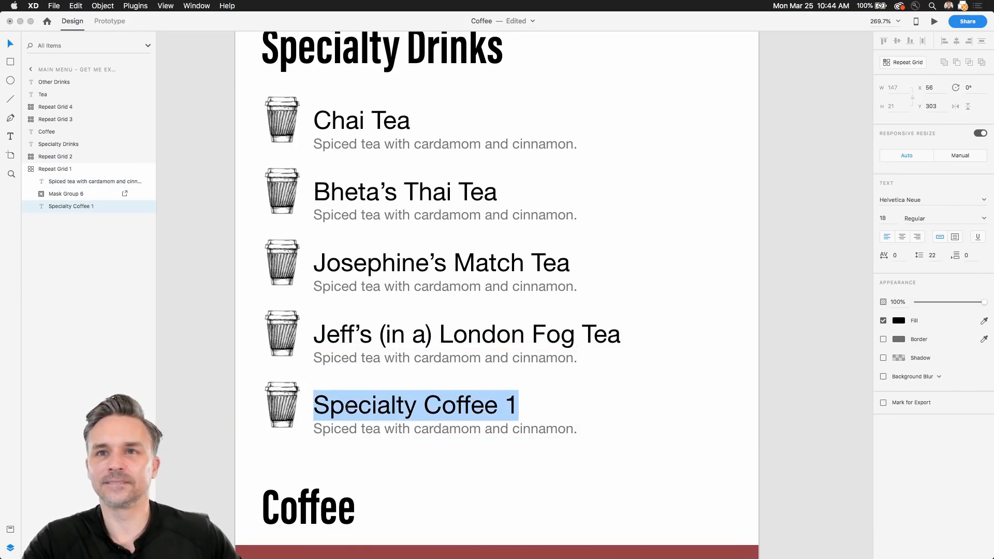
type("Sim")
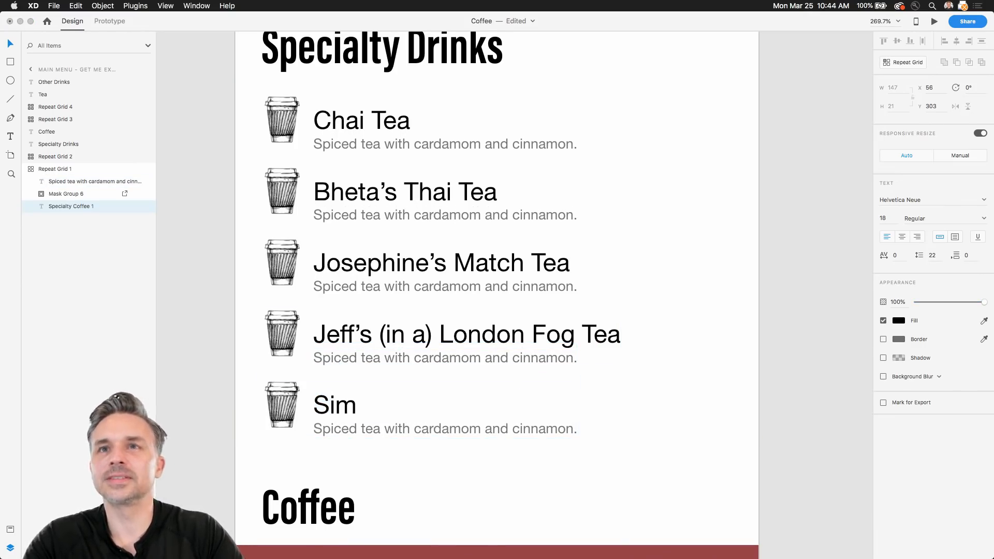
type("on")
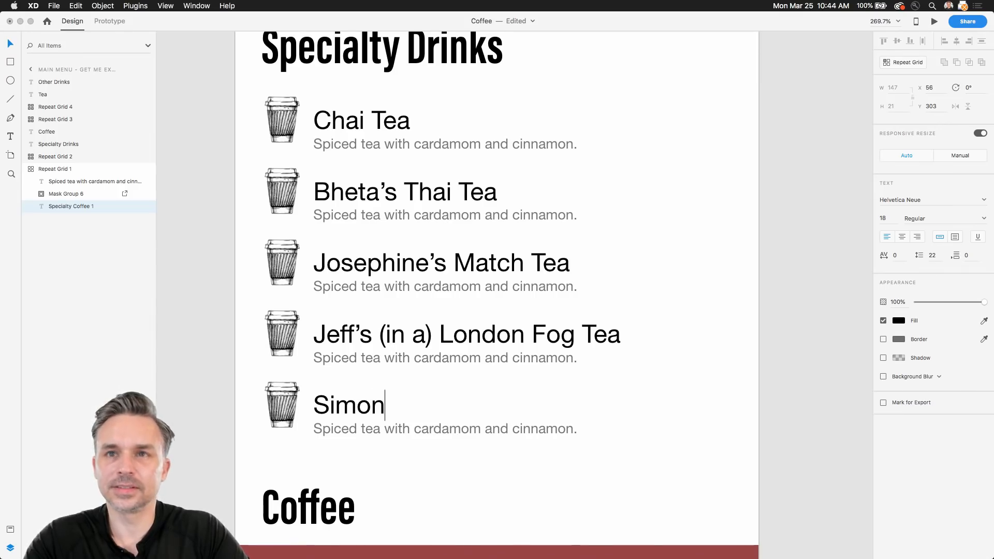
type("'s La")
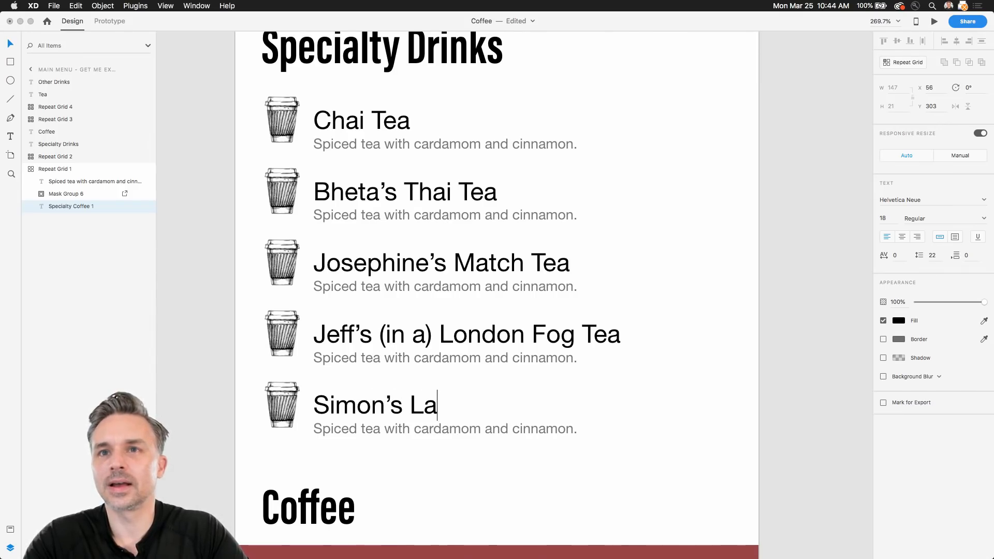
key("BackSpace")
key("BackSpace")
type("Ma")
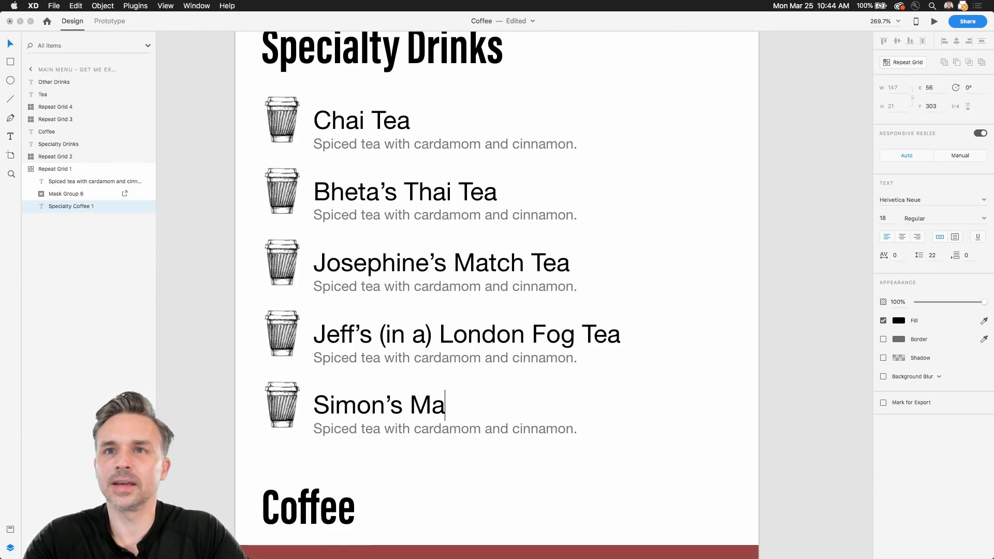
type("lai Tea")
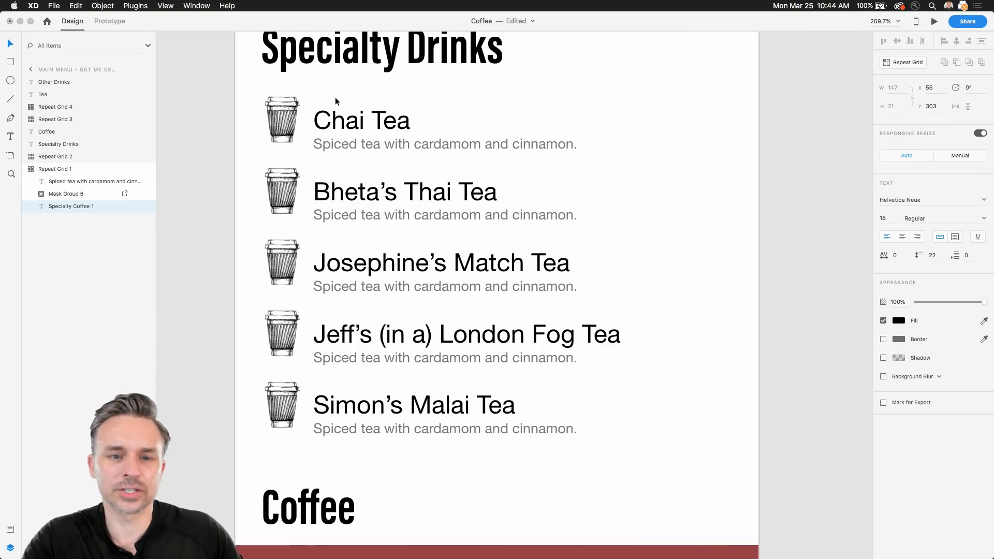
Step: Change the first Specialty Drinks row's label to "Mochachino"
double_click(332, 126)
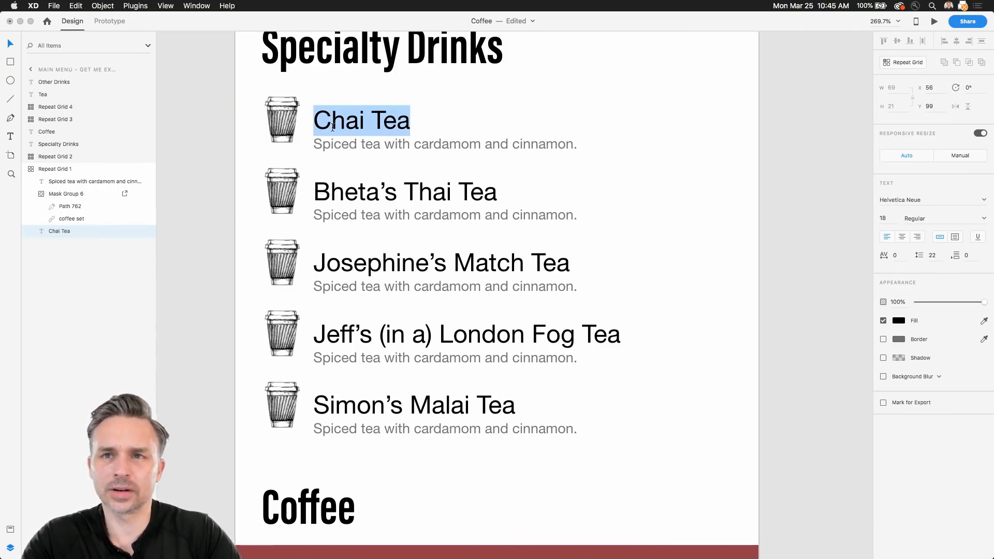
type("Mochachino")
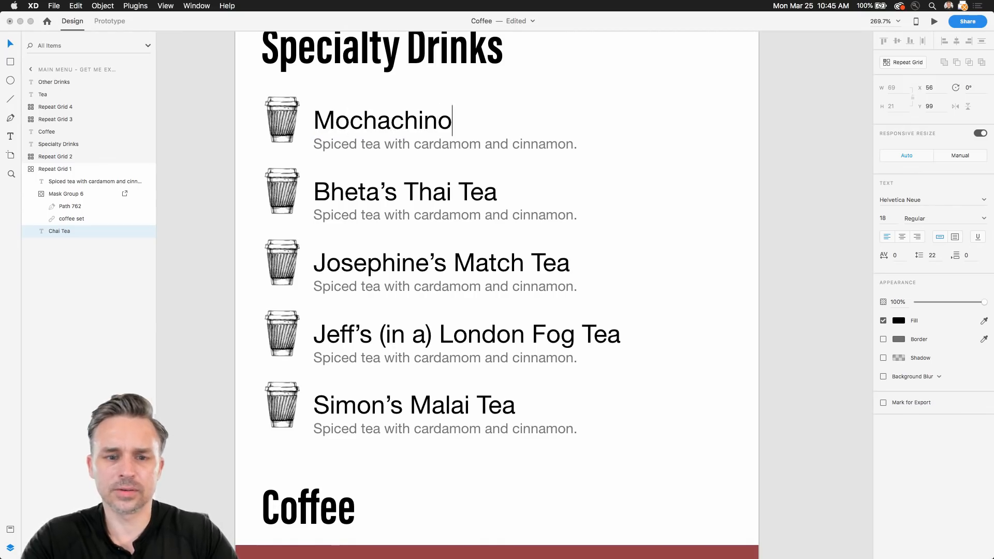
Step: Change the first row's label in the red Coffee list to "Americano"
key("Escape")
left_click(201, 142)
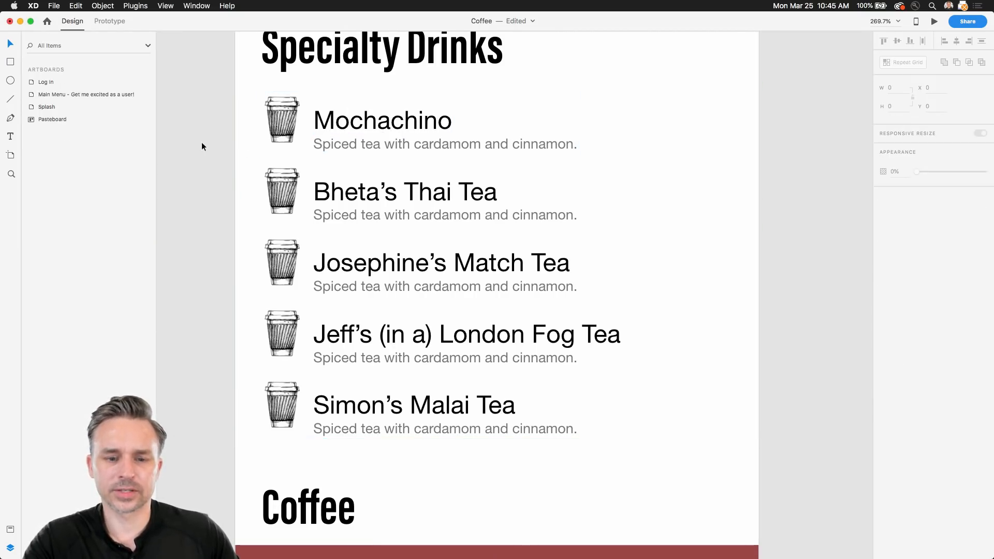
scroll(233, 147, "down", 5)
left_click_drag(219, 124, 347, 135)
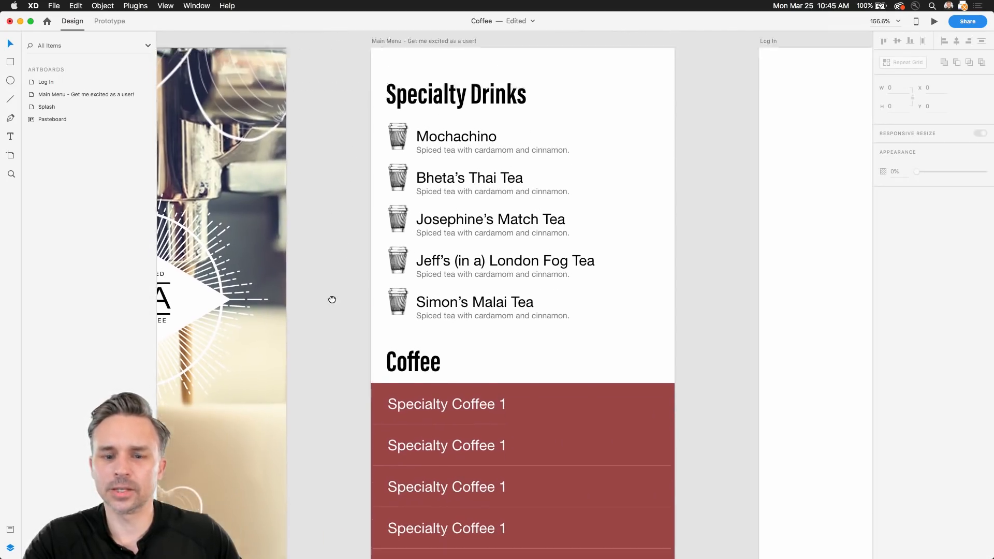
left_click_drag(331, 328, 299, 86)
scroll(299, 86, "down", 1)
scroll(238, 160, "up", 5)
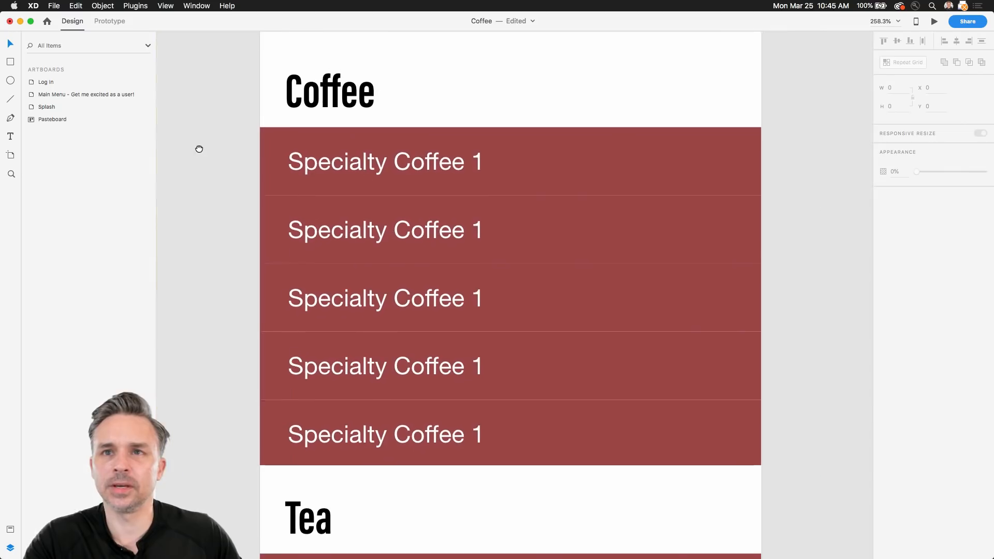
left_click_drag(171, 175, 177, 176)
double_click(308, 192)
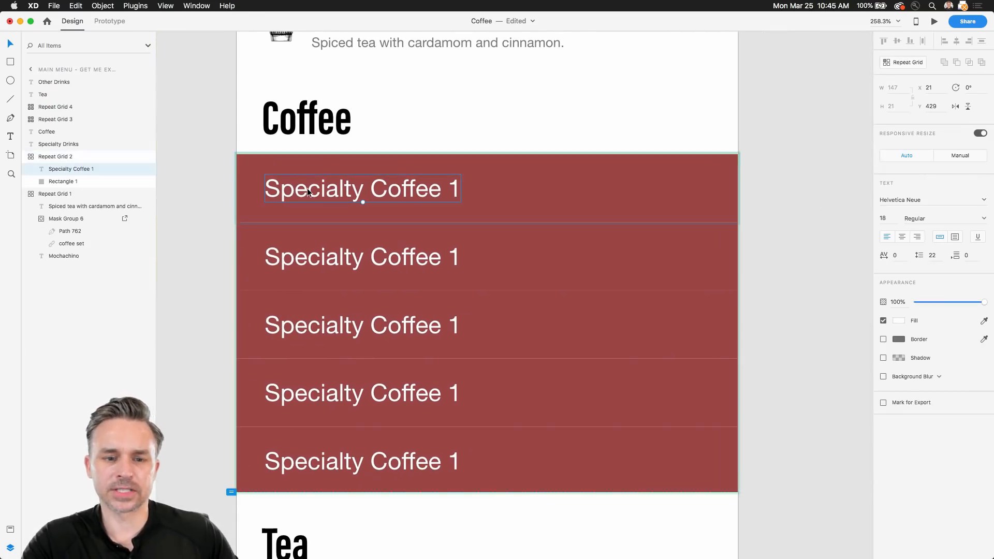
double_click(308, 189)
type("Am")
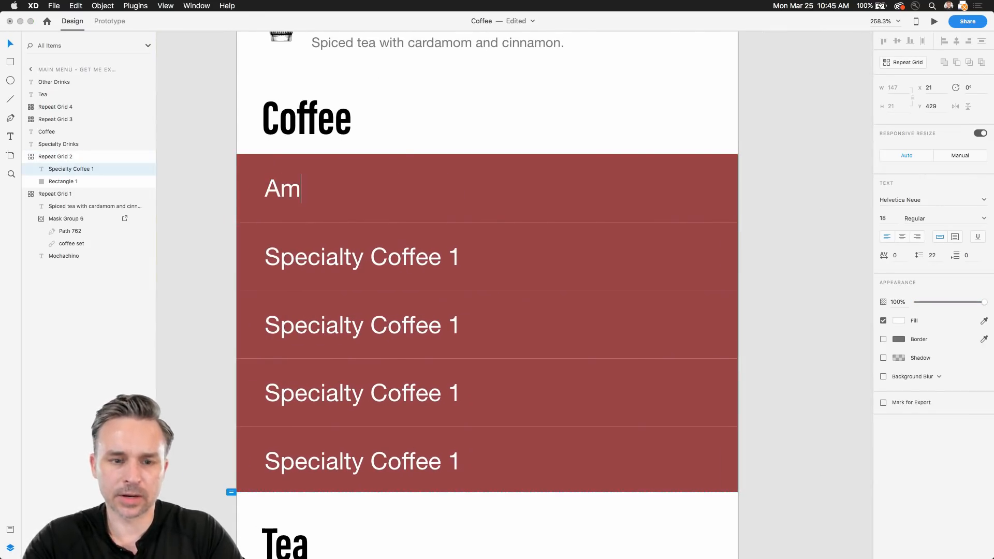
type("ericanop")
key("Escape")
double_click(324, 189)
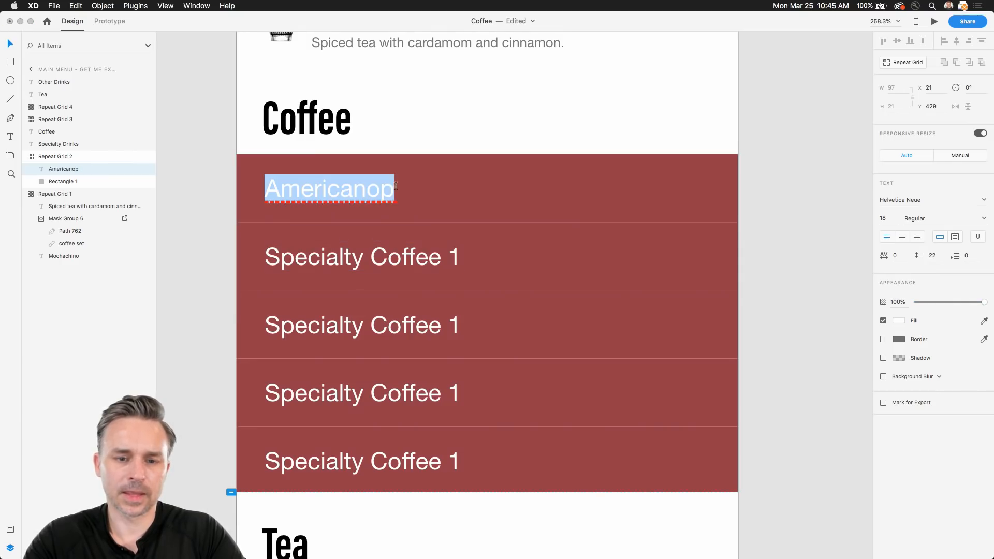
left_click(392, 191)
key("BackSpace")
Step: Change the second row's label in the red Coffee list to "Cappuchino"
double_click(351, 263)
type("C")
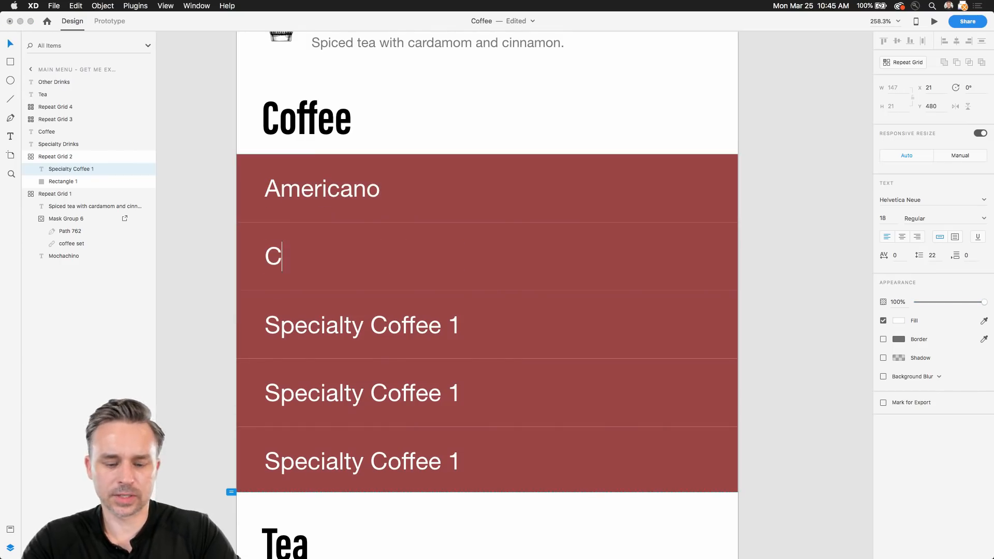
type("appuchion")
key("BackSpace")
key("BackSpace")
type("no")
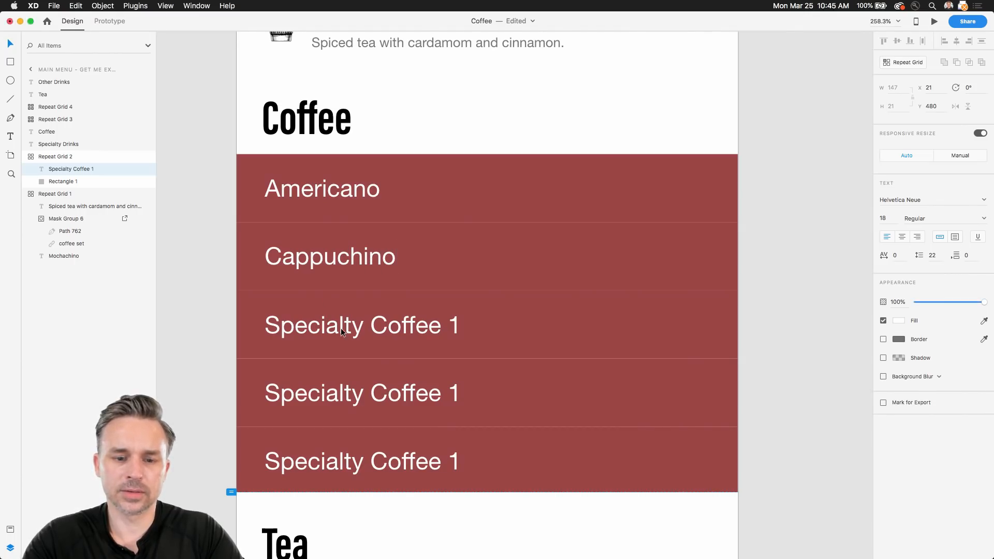
Step: Label the third, fourth and fifth rows of the red Coffee list "Latte", "Flat White" and "Round White"
double_click(341, 330)
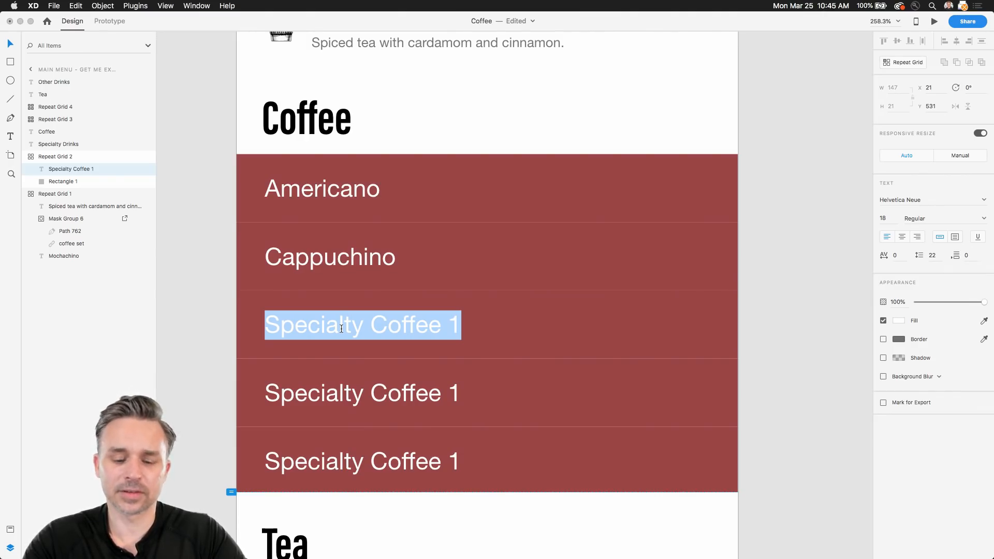
type("Latte")
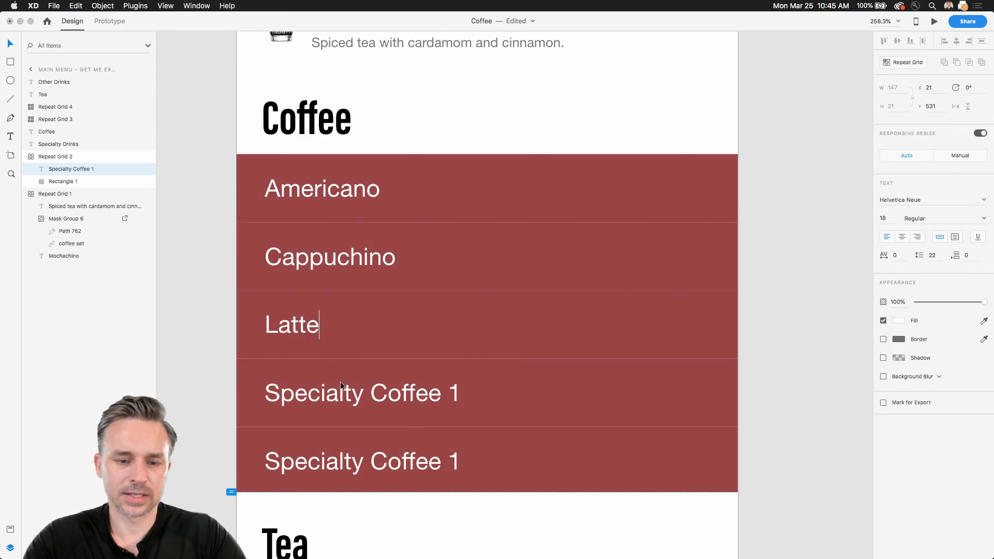
double_click(314, 399)
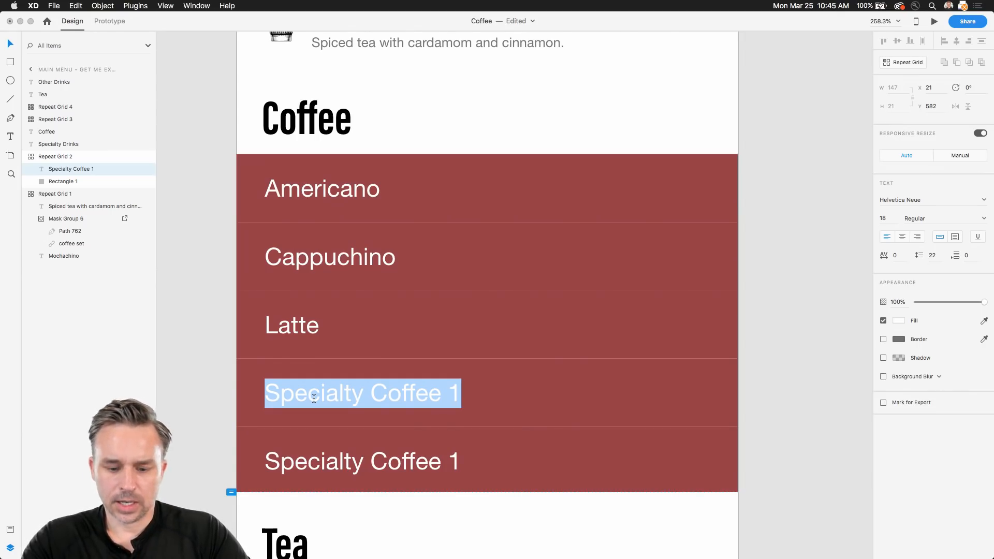
type("Flat White")
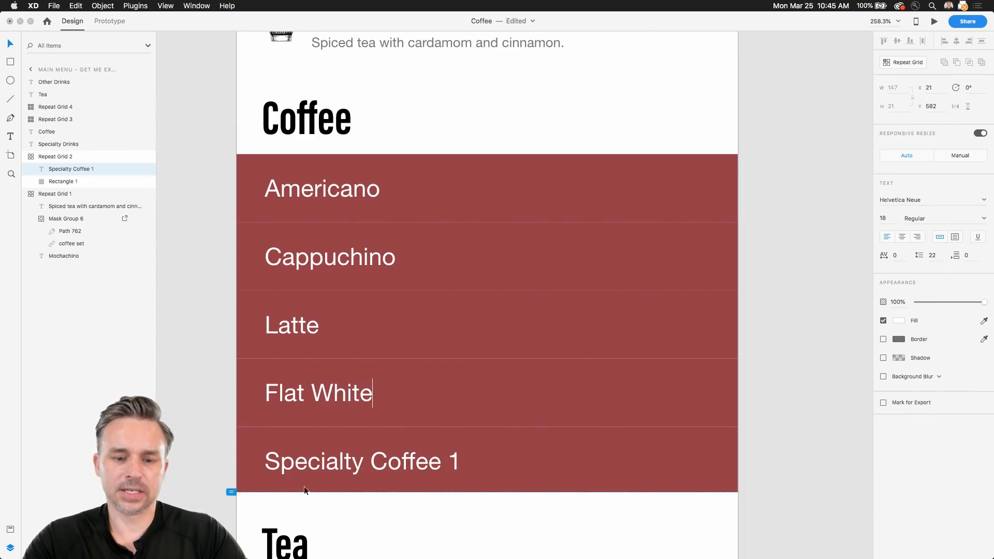
double_click(296, 464)
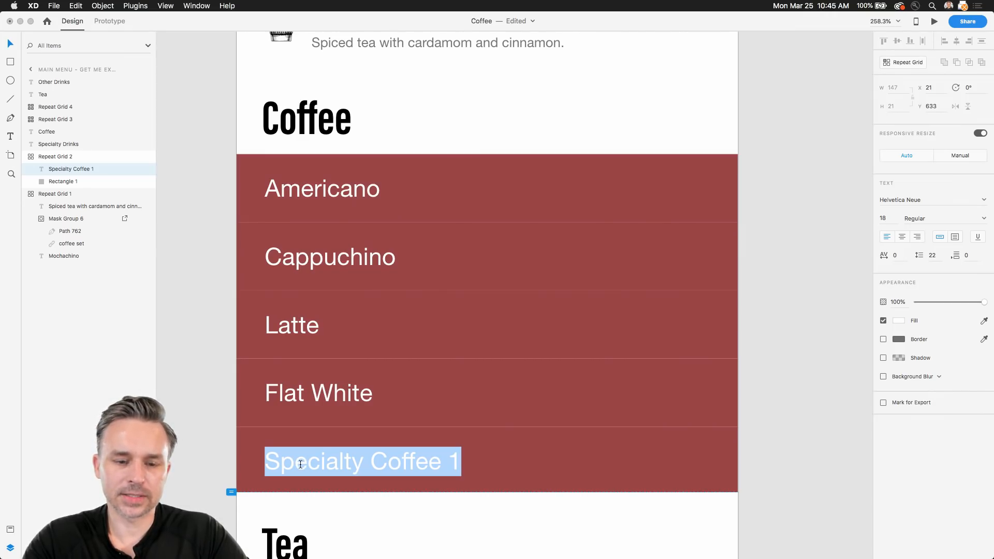
type("Round White")
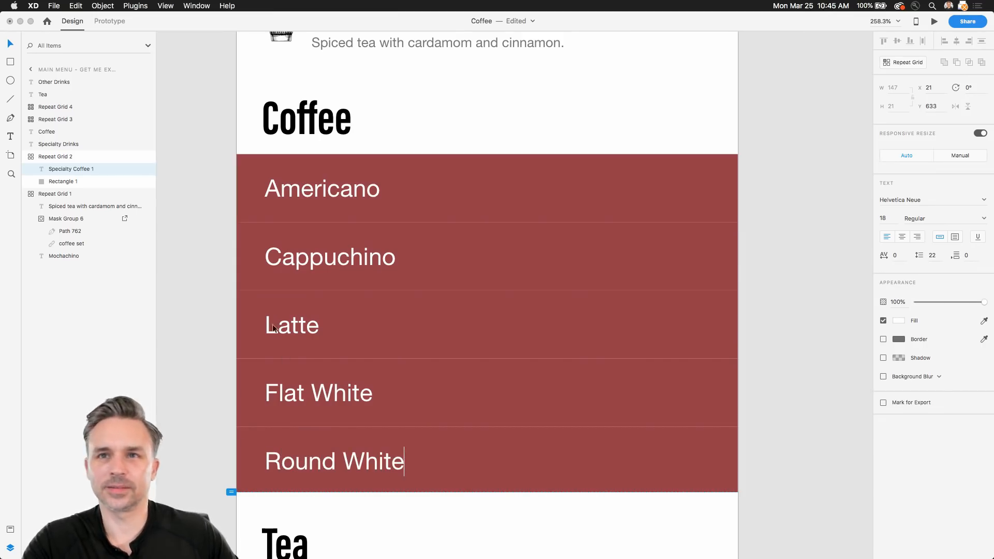
key("Escape")
Step: Delete the Coffee, Tea and Other Drinks headings together with their red lists from the main menu artboard
scroll(209, 360, "down", 4)
left_click_drag(181, 173, 258, 281)
left_click(253, 330)
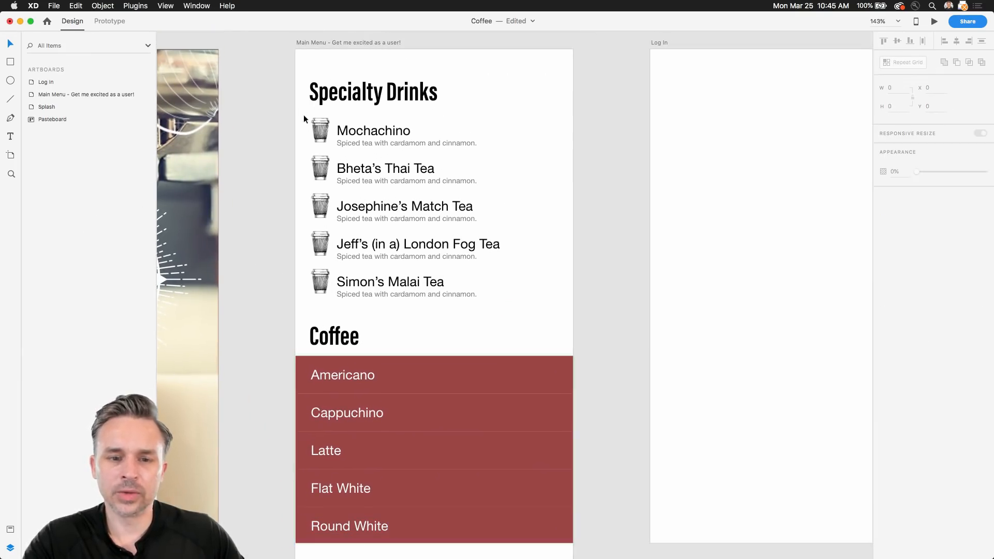
left_click(271, 138)
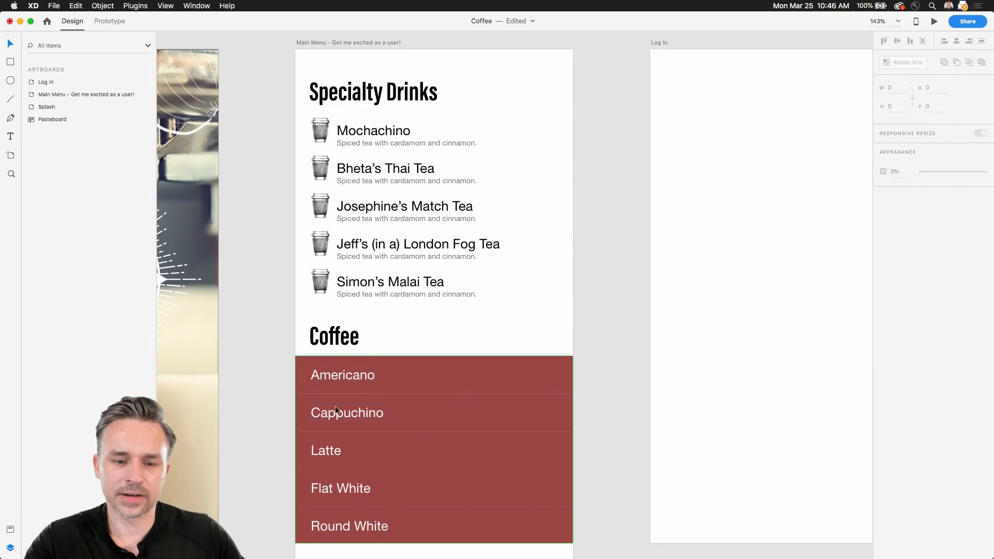
left_click(326, 375)
left_click(288, 404)
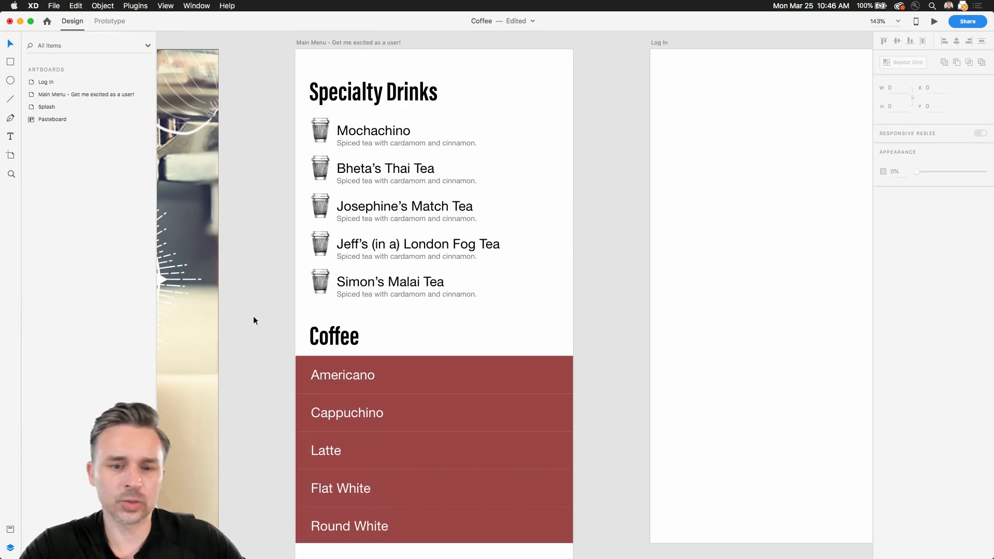
left_click_drag(263, 345, 589, 426)
key("Delete")
scroll(348, 328, "down", 5)
left_click_drag(333, 129, 714, 556)
key("Delete")
Step: Duplicate the Specialty Drinks heading and its drink list below the original, with the copied heading at Y 386
left_click_drag(486, 137, 456, 454)
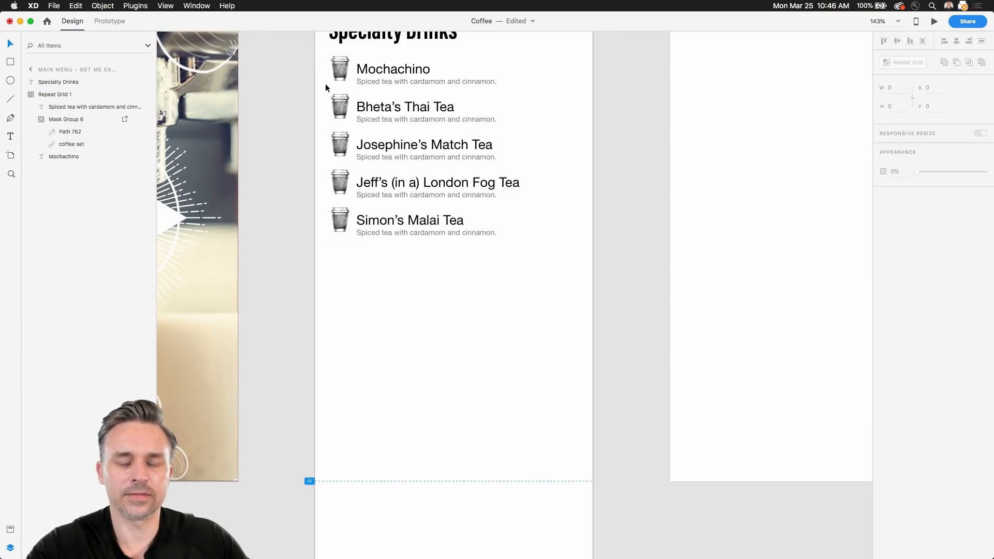
left_click_drag(313, 132, 307, 189)
scroll(372, 74, "up", 5)
left_click_drag(375, 167, 350, 200)
left_click_drag(466, 344, 477, 138)
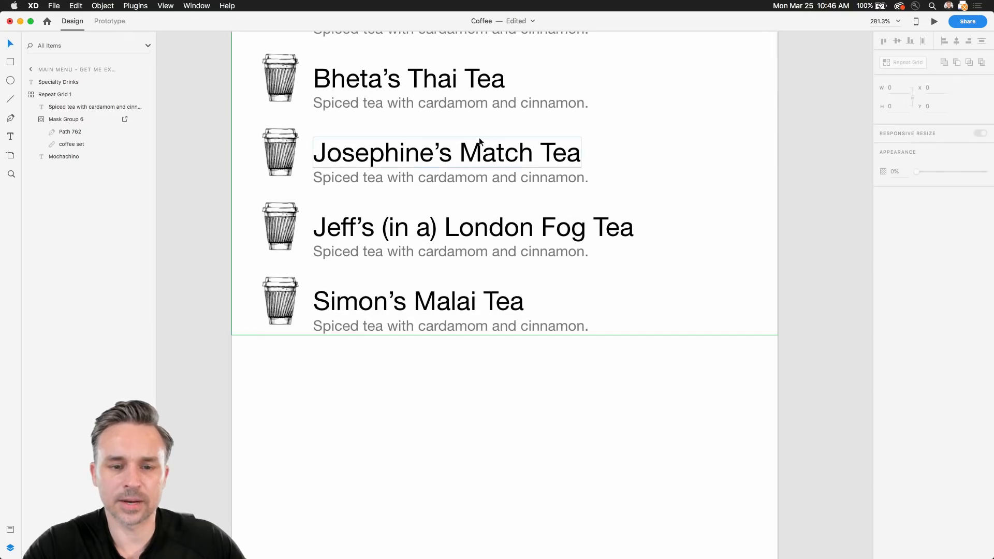
scroll(477, 137, "down", 5)
left_click_drag(336, 92, 588, 323)
left_click_drag(373, 90, 374, 314)
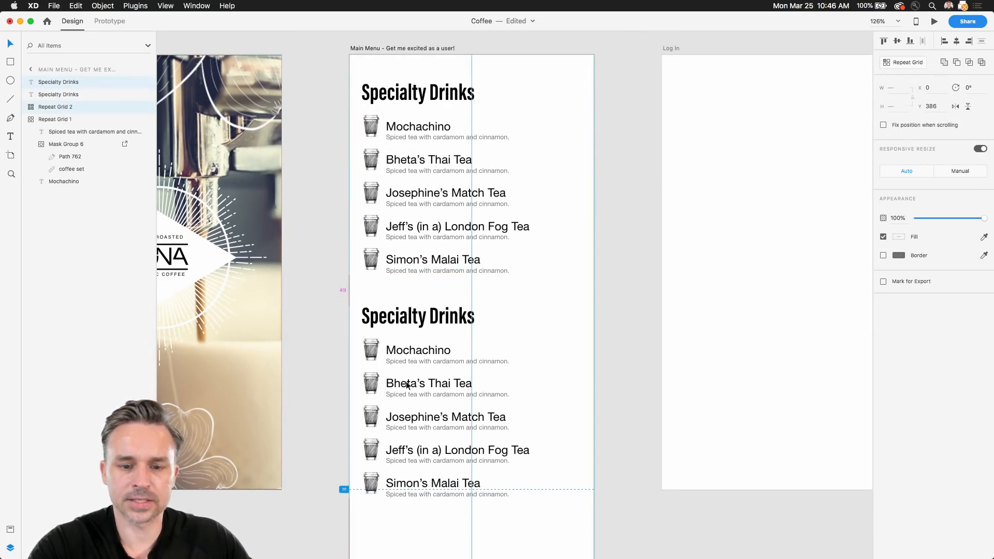
Step: Change the copied section's heading to "Coffee" and its first row's label to "Americano"
double_click(373, 321)
type("Coffee")
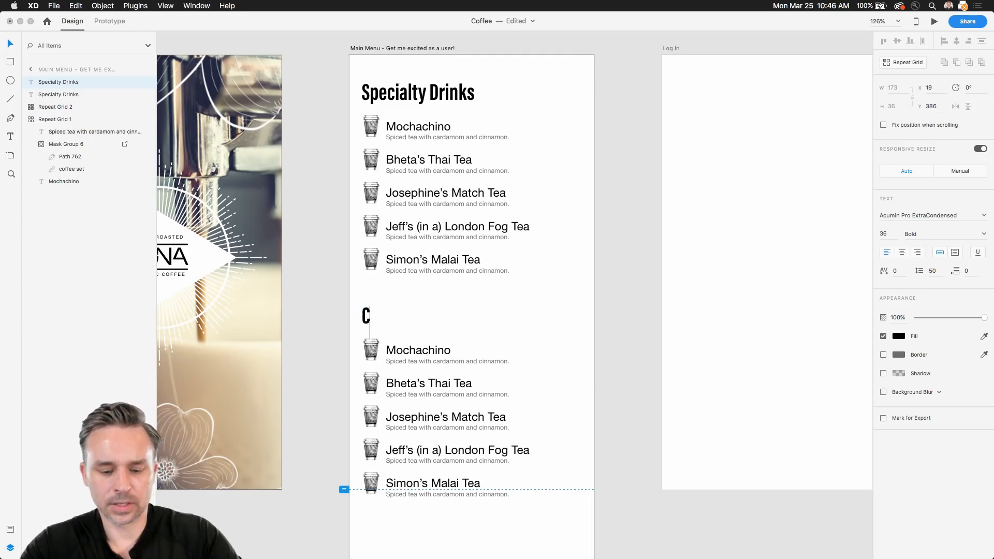
double_click(399, 356)
double_click(399, 356)
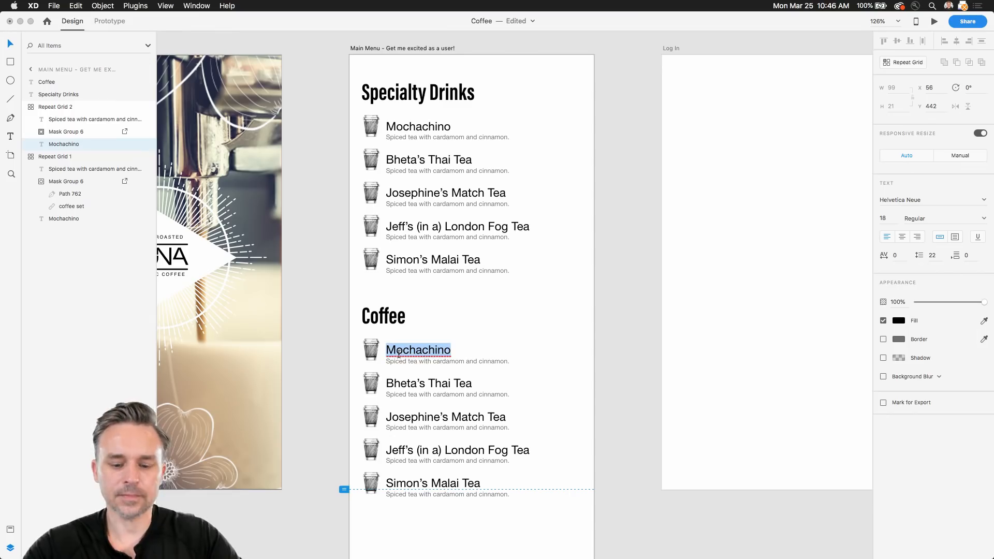
type("Americano")
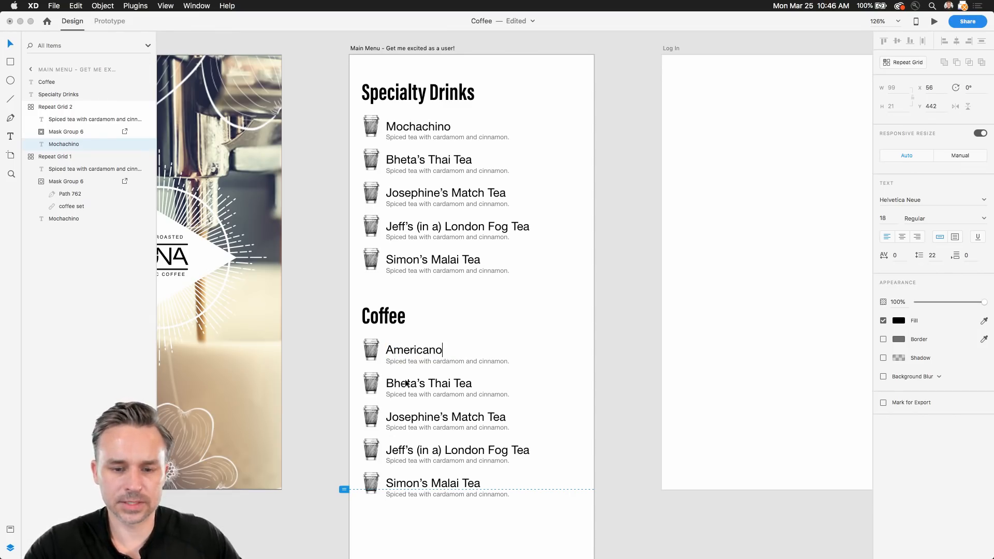
Step: Change the second row's label in the copied Coffee section to "Cappuchino"
double_click(406, 384)
double_click(403, 387)
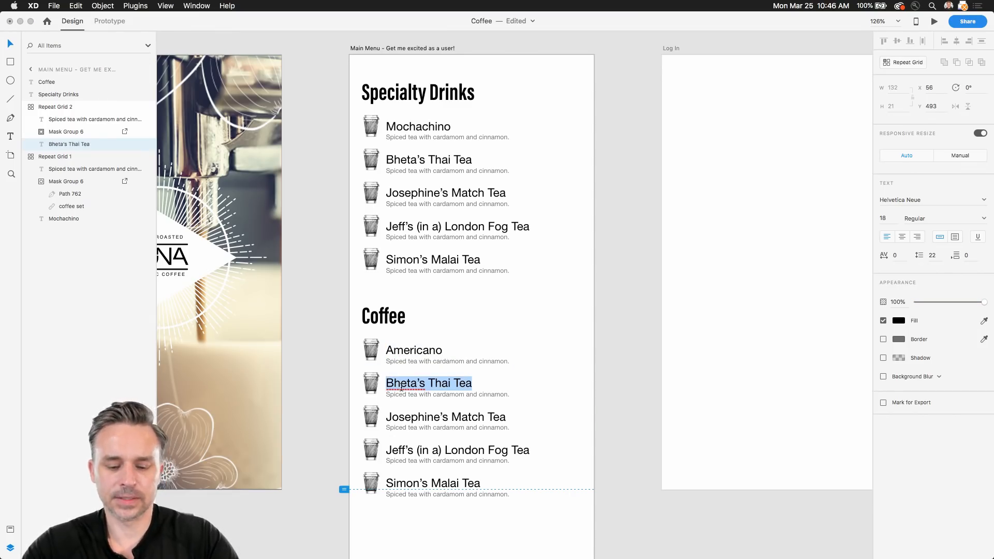
type("Cappuchino")
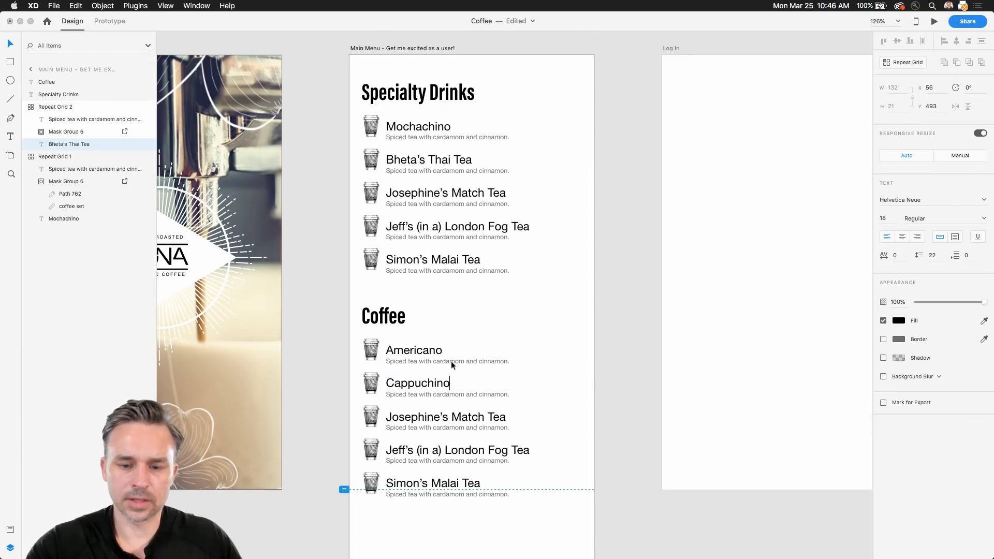
key("Escape")
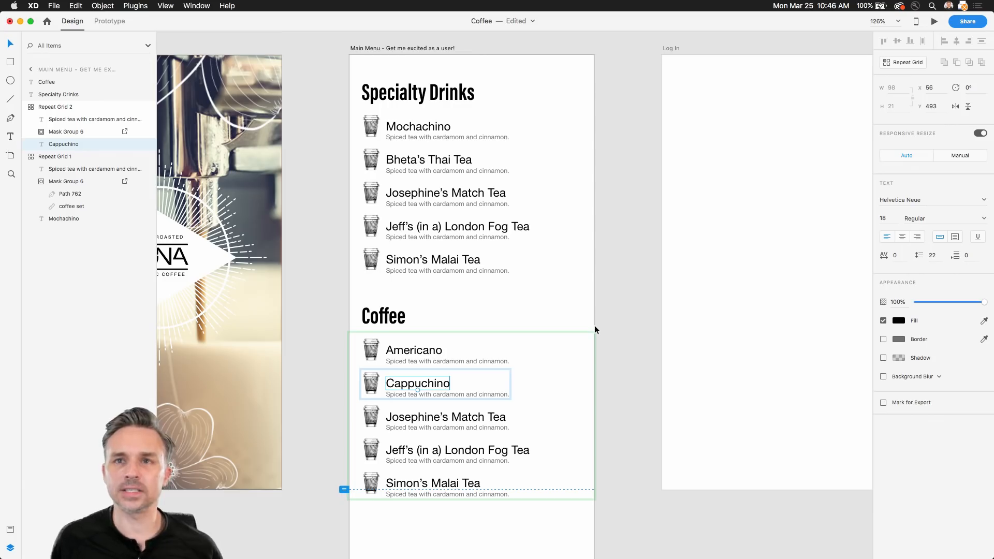
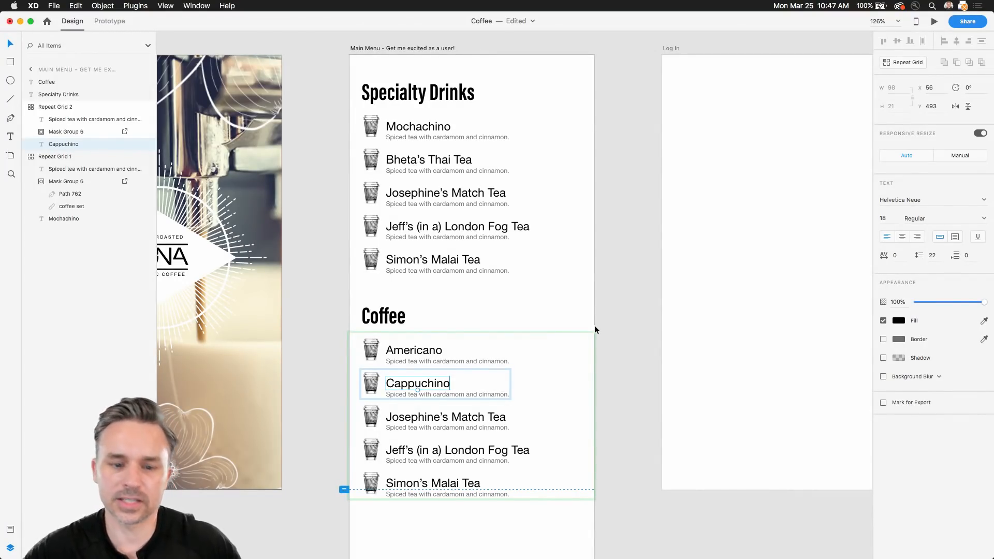
Step: Change the third row's label in the copied Coffee section to "Latte"
left_click(340, 405)
left_click_drag(336, 443, 321, 299)
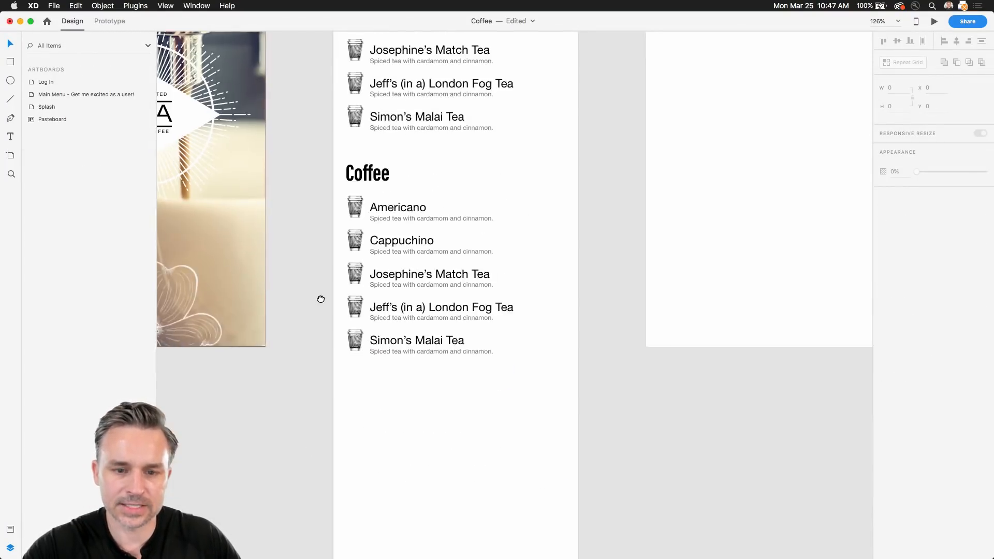
scroll(363, 285, "up", 5)
double_click(408, 295)
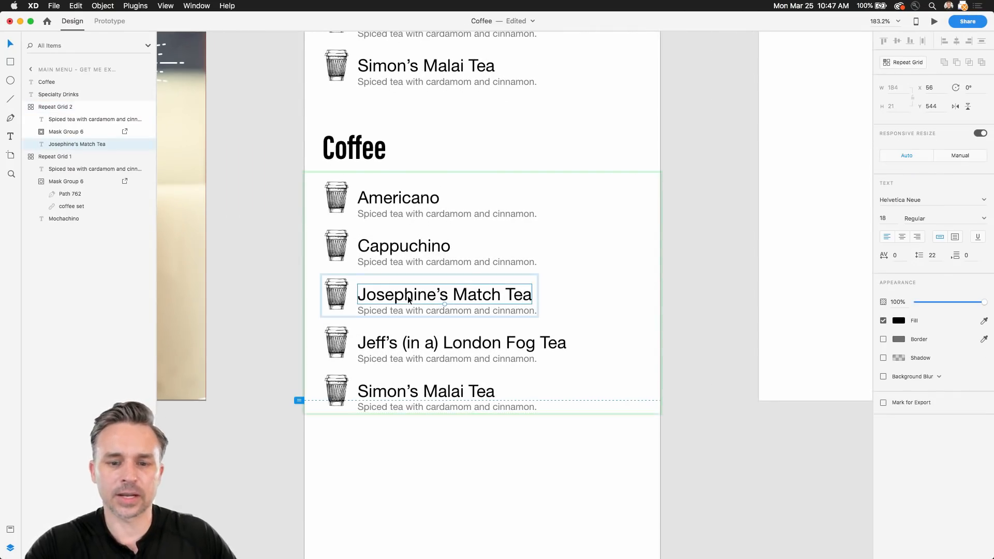
double_click(409, 297)
type("Latte")
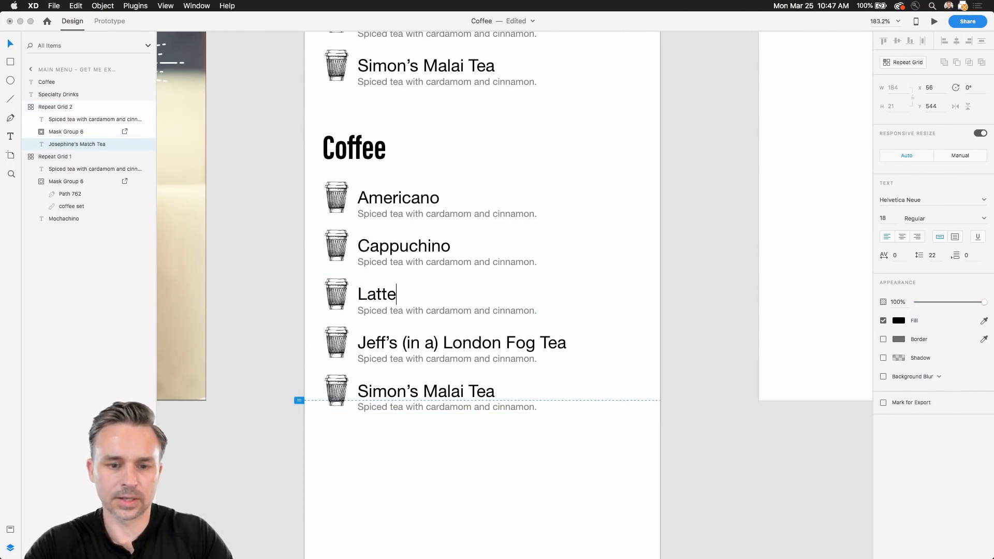
Step: Change the fourth row's label in the copied Coffee section to "Espresso"
double_click(406, 345)
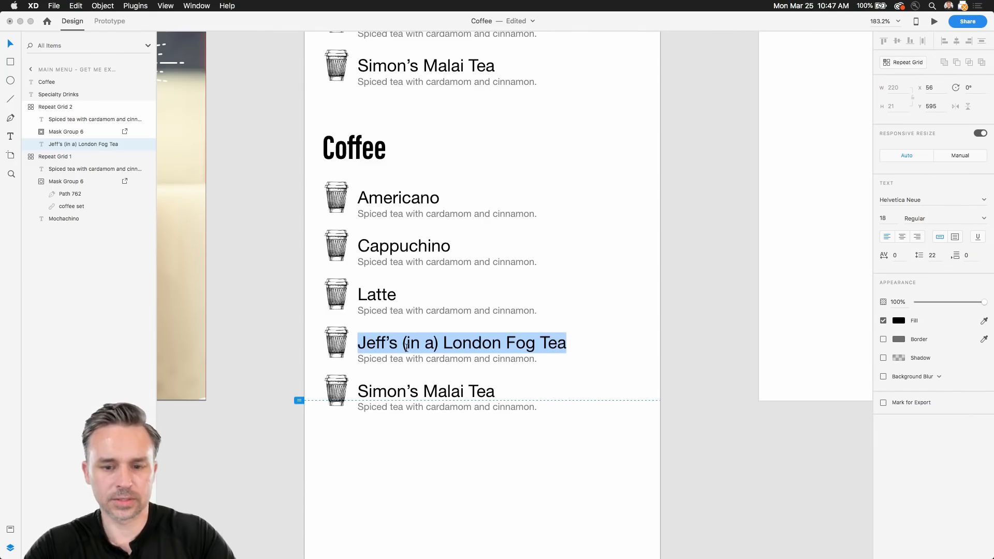
key("BackSpace")
type("Espes")
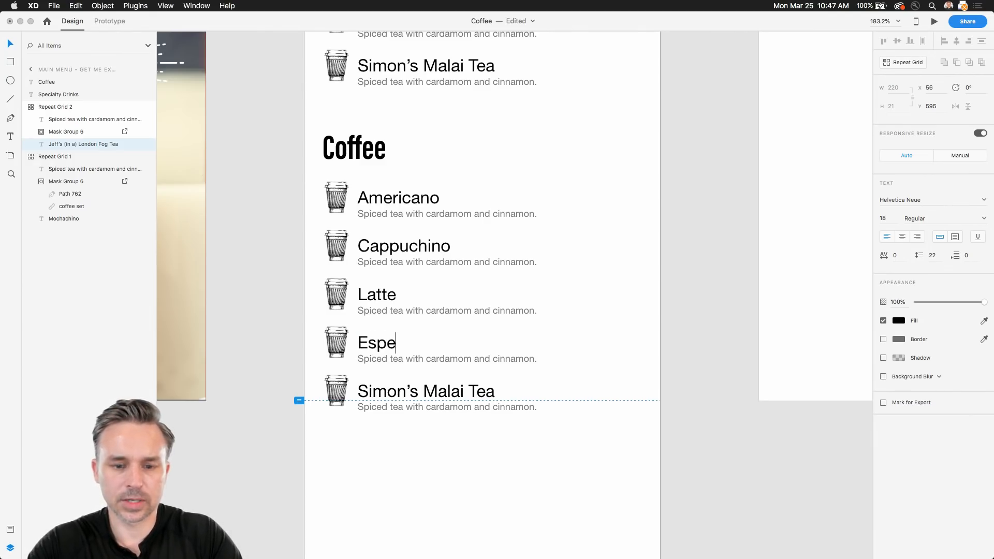
key("BackSpace")
key("BackSpace")
type("resso")
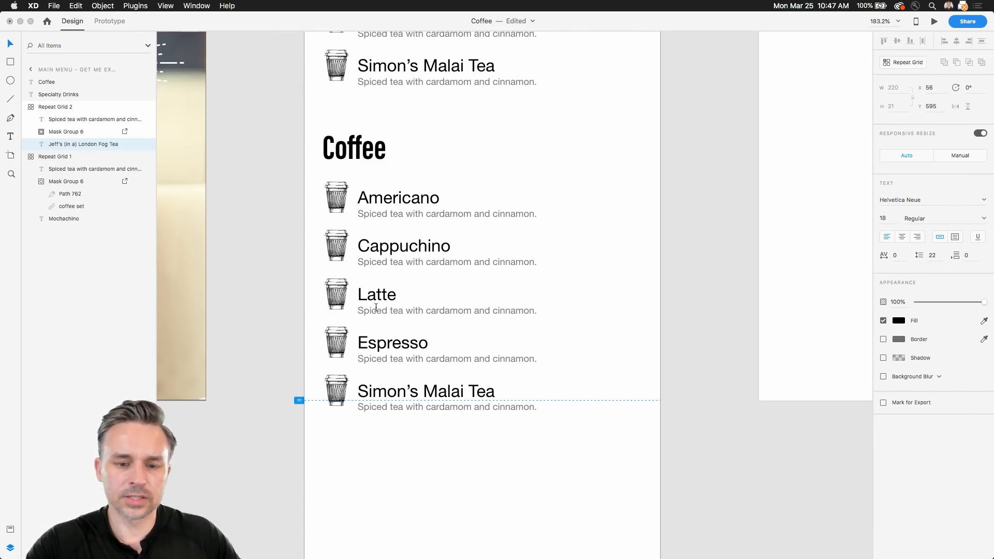
key("Escape")
Step: Change the fifth row's label in the copied Coffee section to "Flat White"
scroll(274, 223, "up", 5)
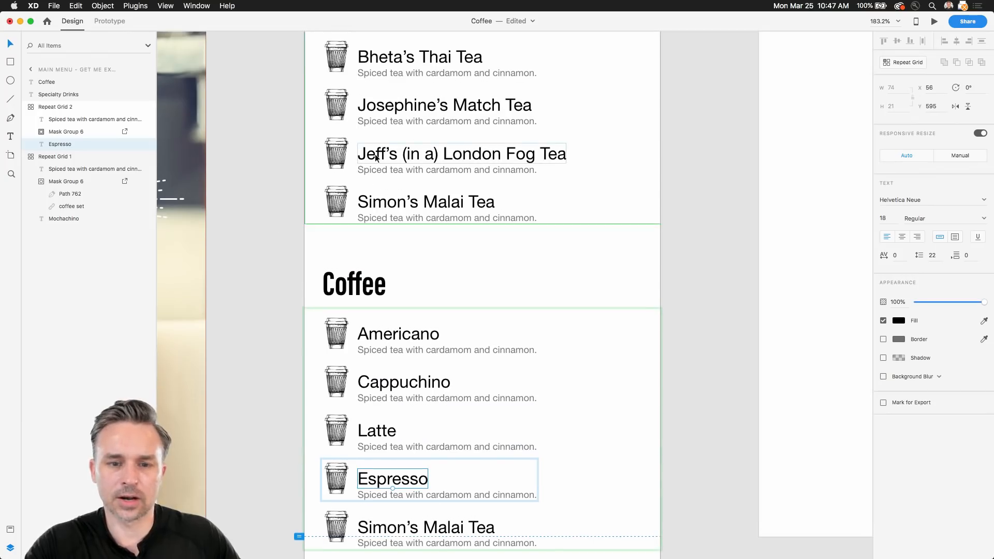
scroll(403, 203, "down", 3)
left_click(393, 455)
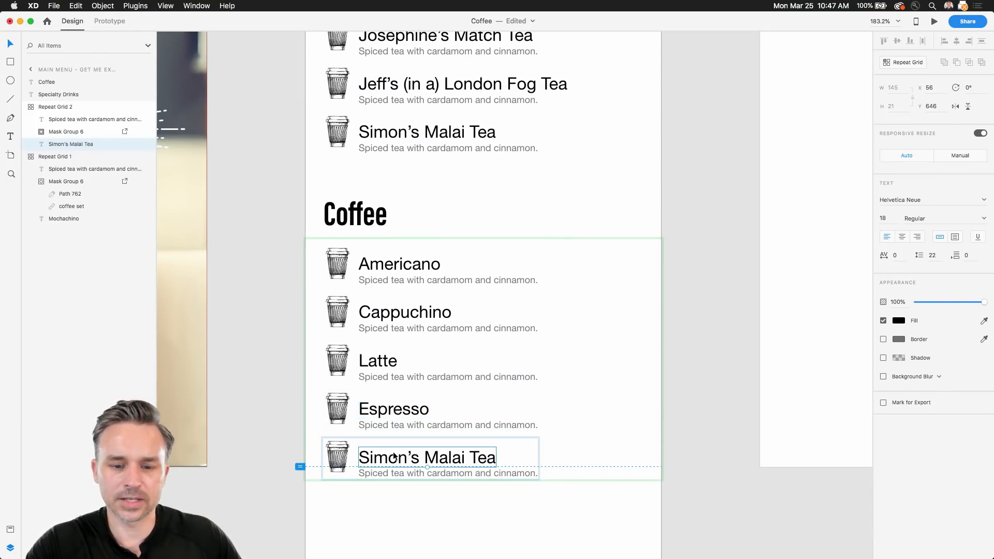
double_click(393, 455)
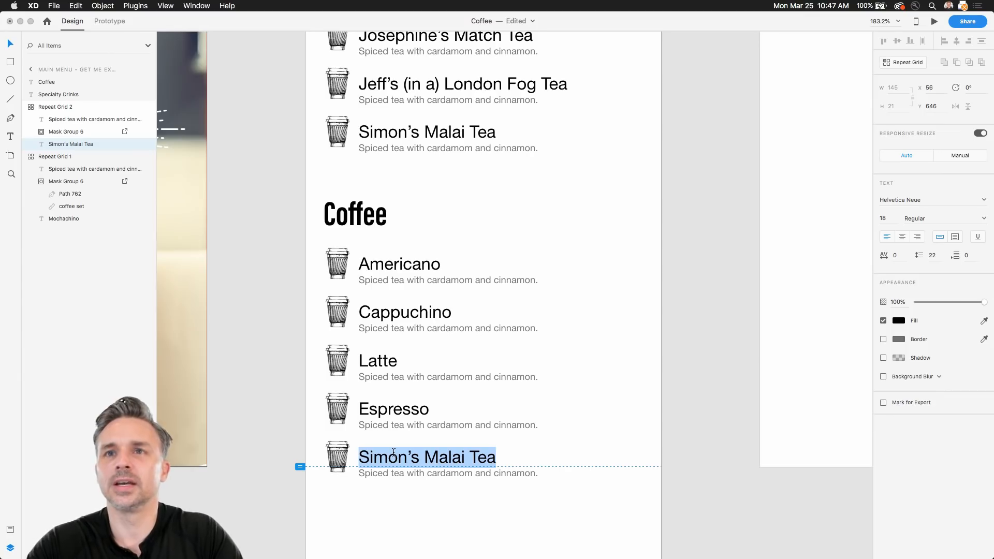
type("Flat White")
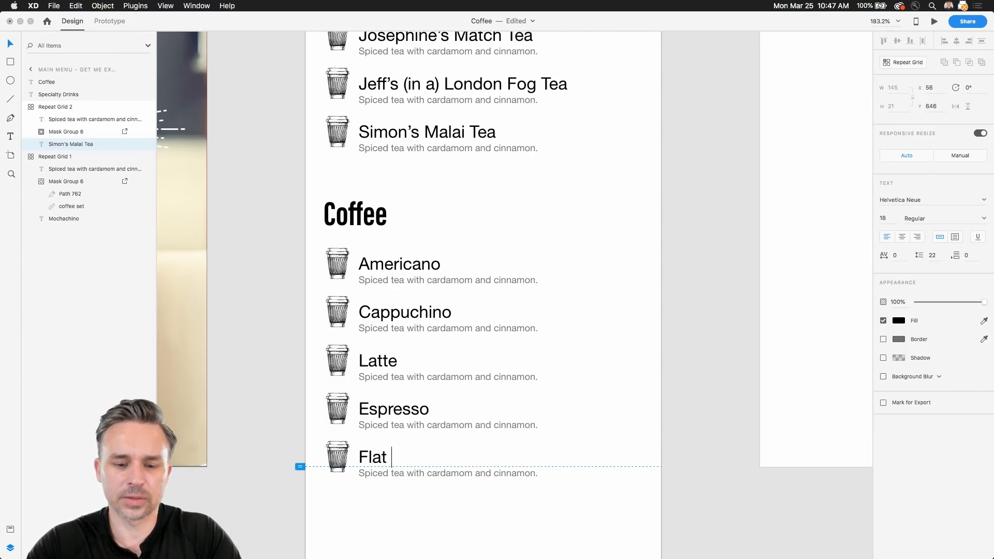
key("Escape")
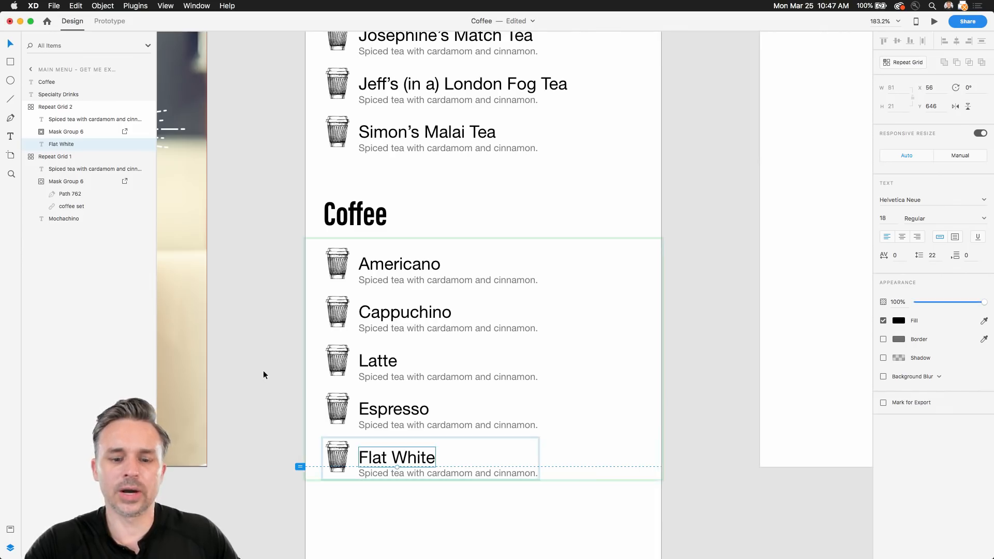
Step: Duplicate the whole Coffee section below itself and change the copy's heading to "Tea"
scroll(263, 371, "down", 6)
left_click_drag(278, 344, 451, 269)
left_click_drag(368, 250, 358, 388)
double_click(362, 298)
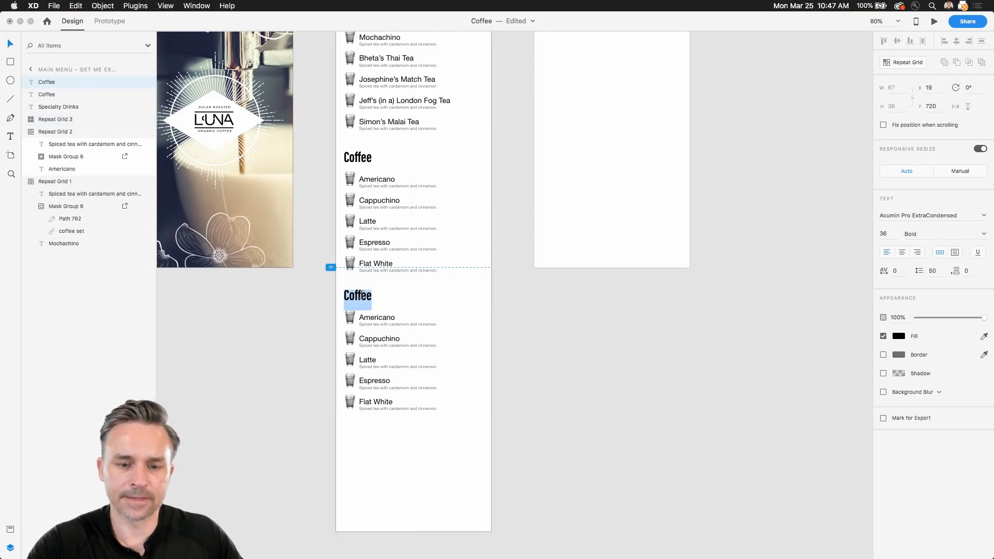
type("Tea")
key("Escape")
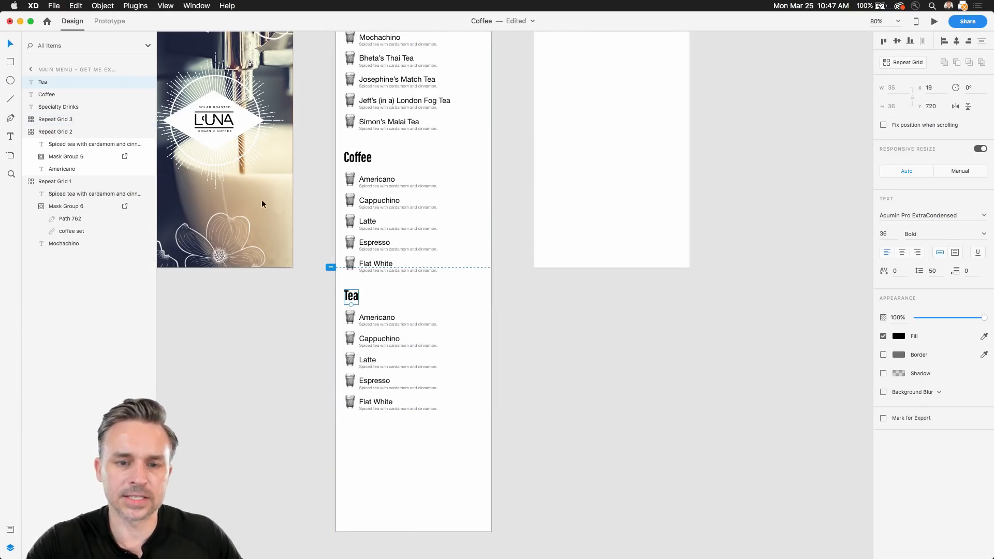
Step: Correct the spelling in the third Specialty Drinks row's label to "Matcha"
left_click(329, 107)
left_click_drag(333, 83, 308, 219)
scroll(313, 138, "up", 5)
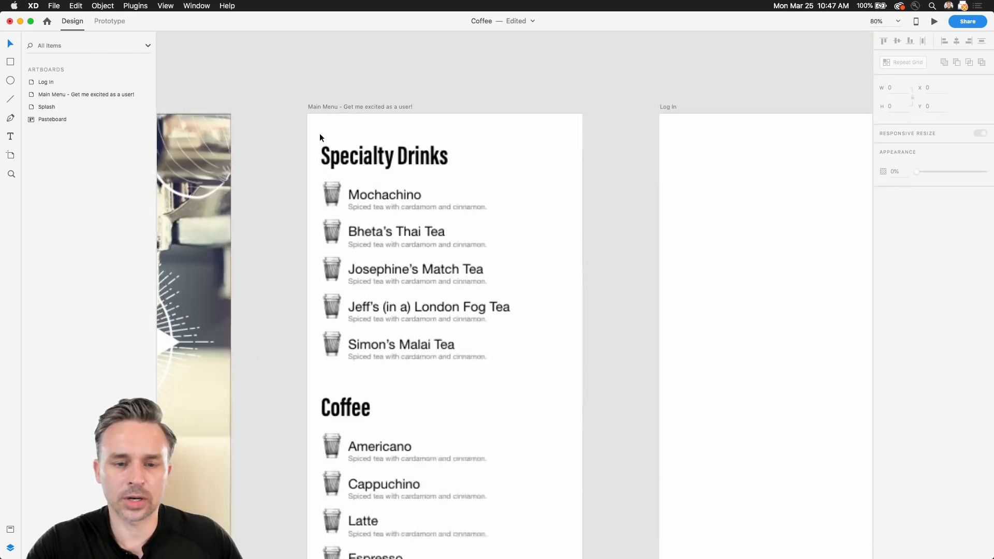
left_click_drag(293, 114, 604, 37)
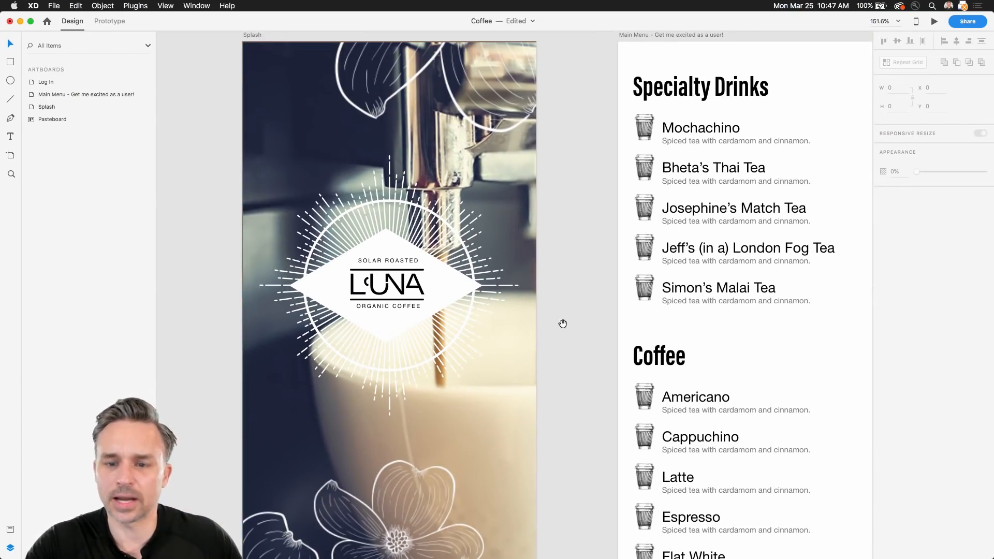
left_click_drag(559, 326, 385, 300)
scroll(404, 299, "up", 1)
double_click(605, 193)
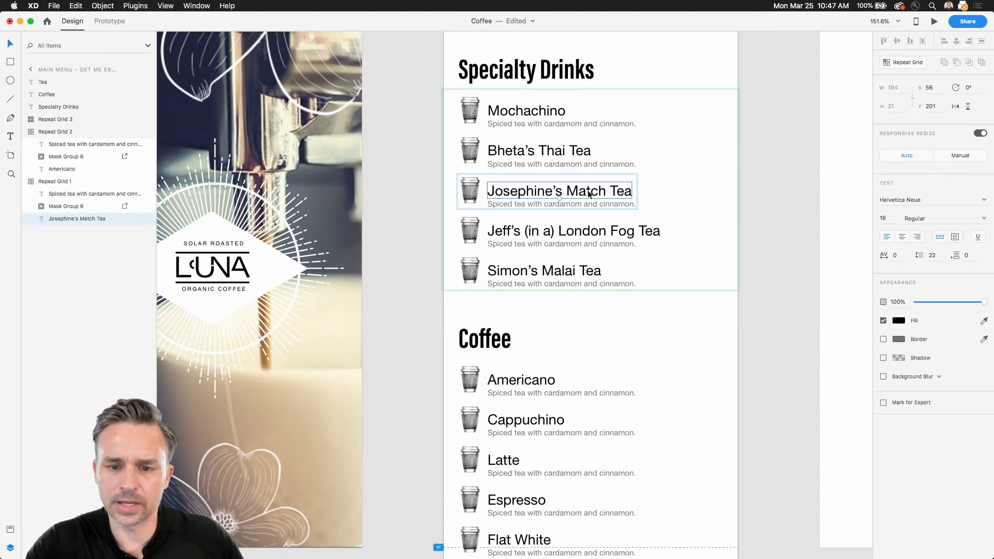
double_click(604, 193)
left_click(605, 191)
type("a")
key("Escape")
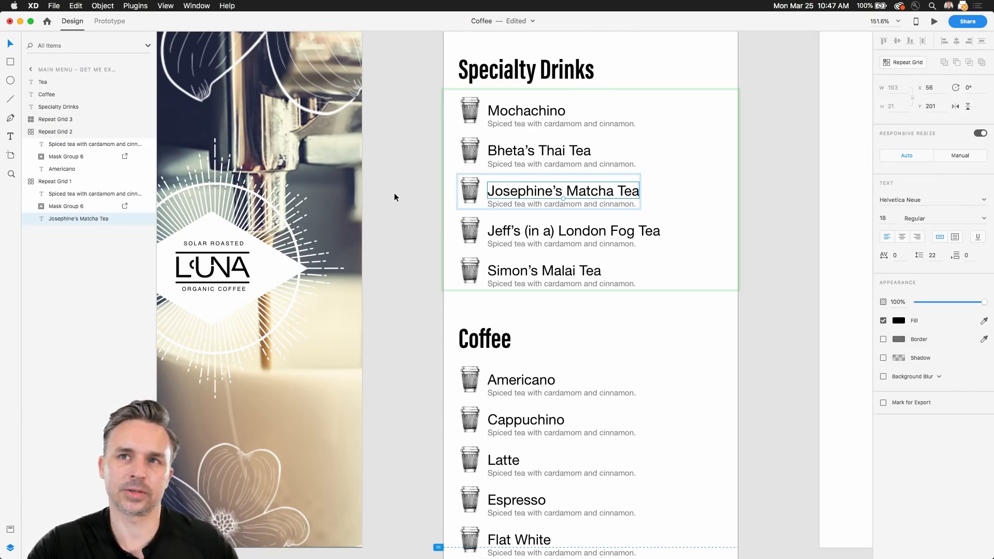
left_click(399, 219)
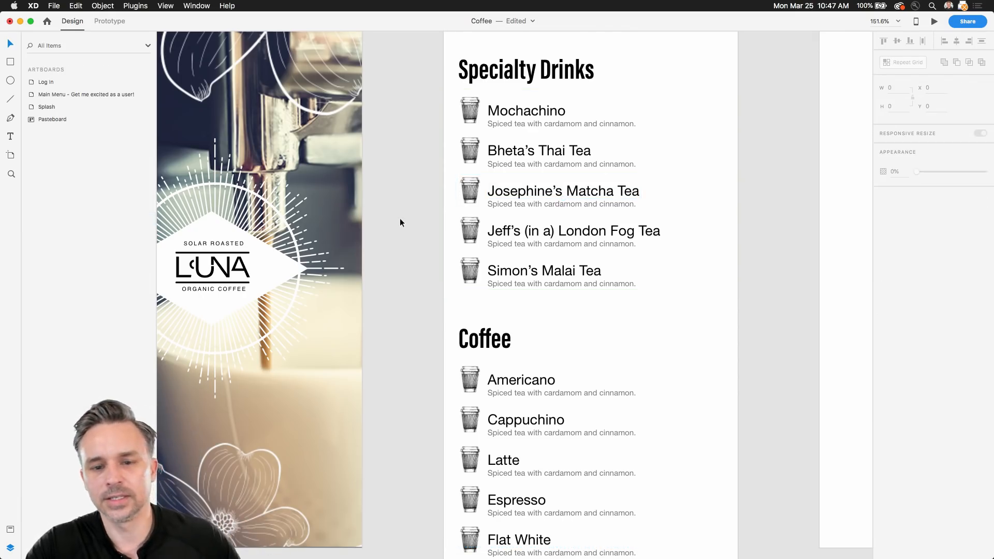
Step: Fill the Main Menu artboard with the cream color #F2E9CA sampled from the splash screen's coffee photo
left_click_drag(411, 173, 378, 219)
scroll(378, 220, "down", 3)
left_click(453, 45)
left_click(893, 241)
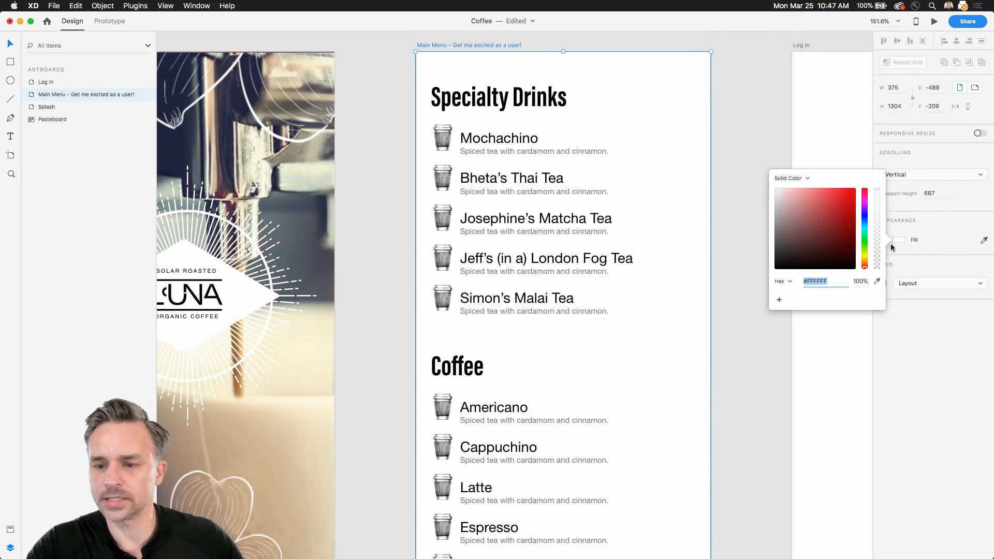
left_click(876, 281)
left_click(278, 406)
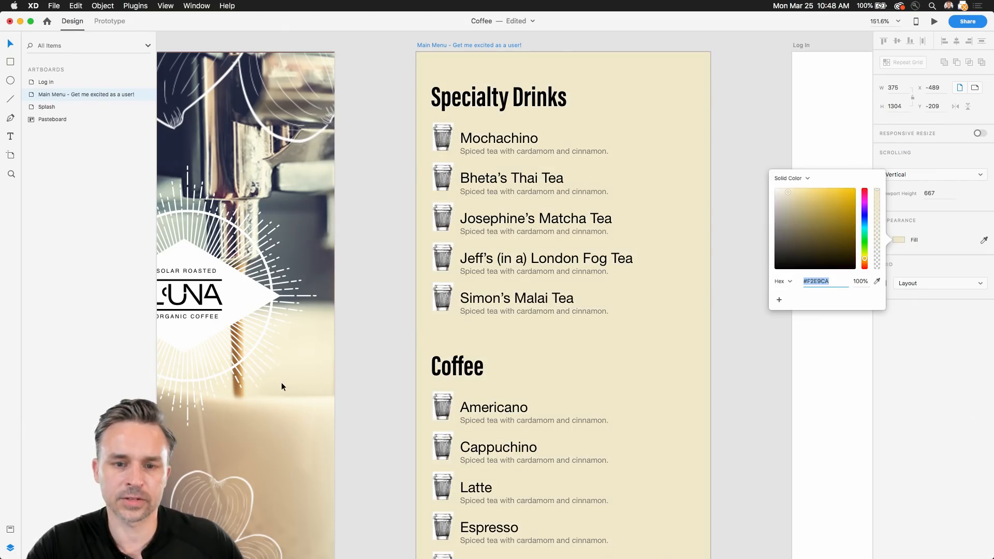
left_click(373, 193)
Step: Change the Main Menu artboard's fill from a solid color to a linear gradient
scroll(373, 194, "left", 5)
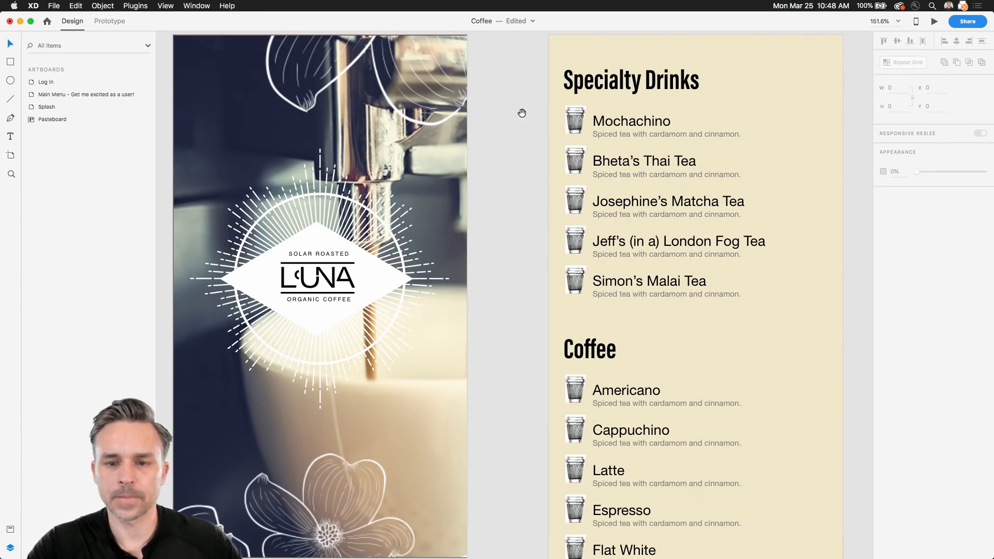
scroll(520, 113, "down", 3)
scroll(521, 113, "right", 2)
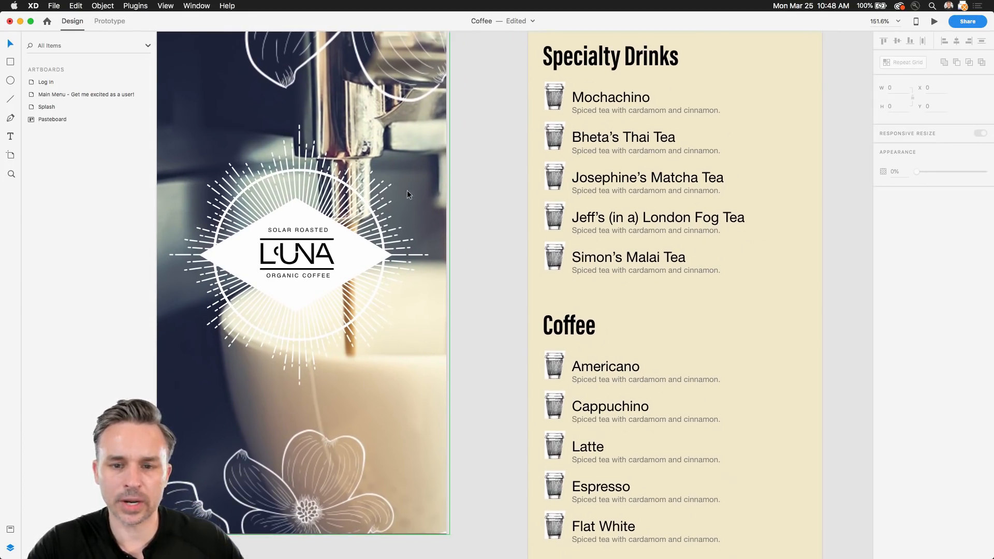
scroll(405, 204, "right", 6)
scroll(406, 204, "up", 4)
left_click(370, 48)
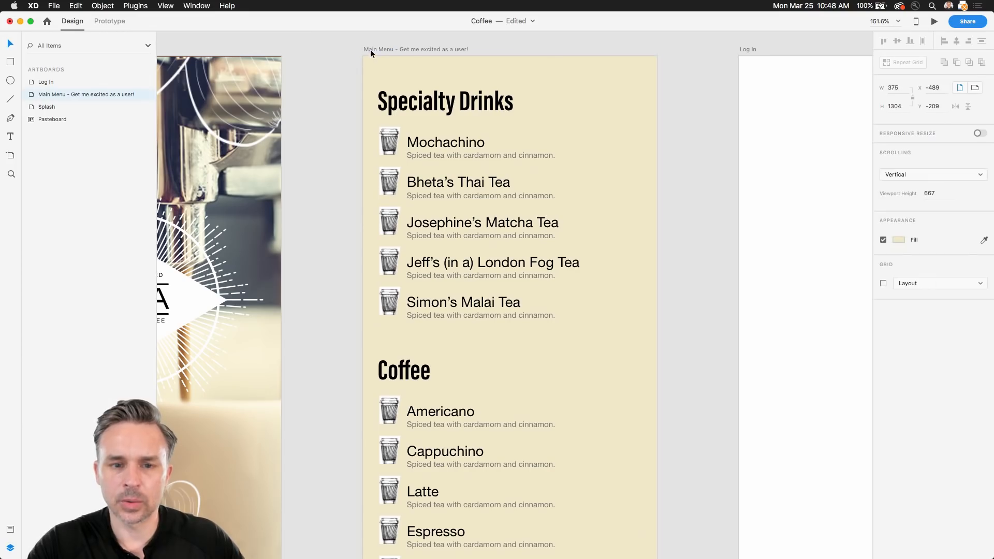
left_click(897, 240)
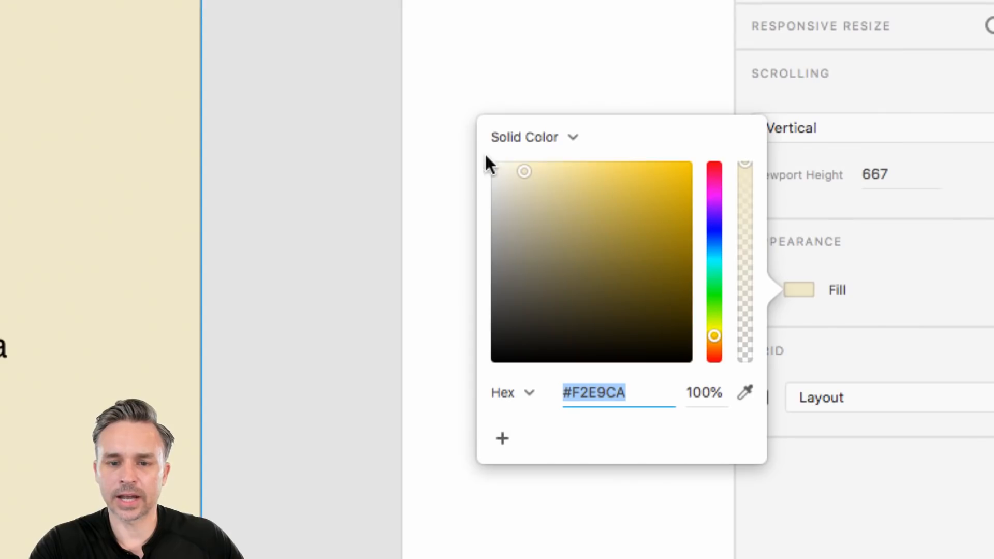
left_click(541, 137)
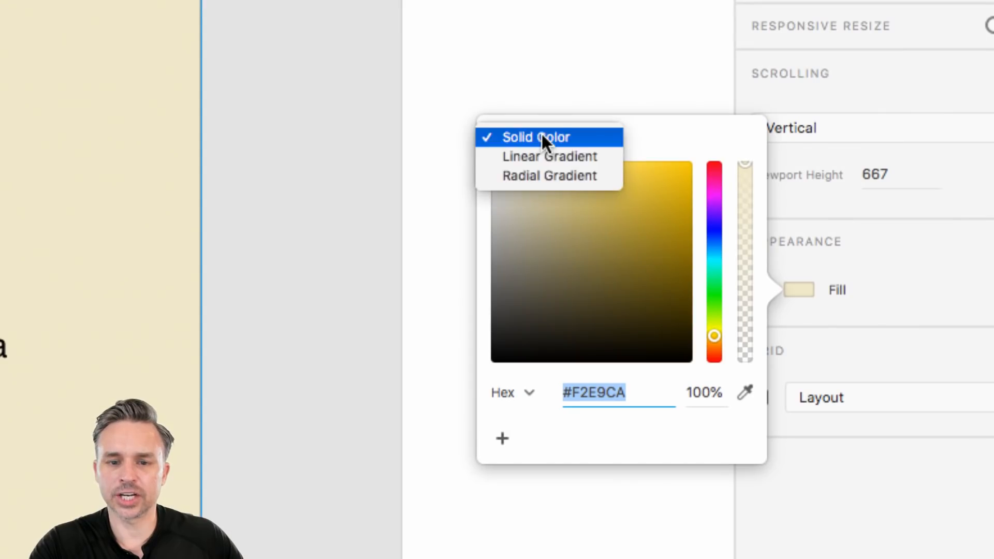
left_click(601, 159)
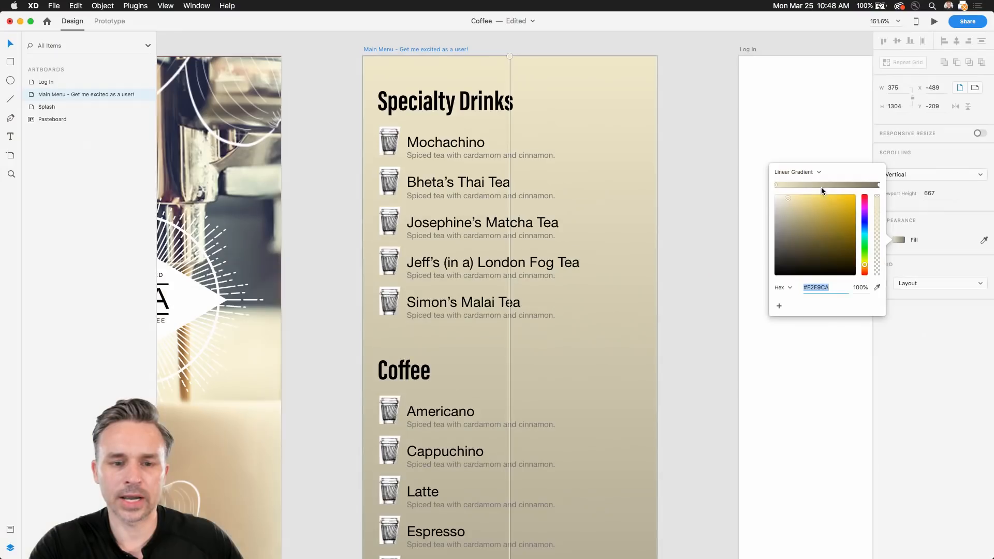
Step: Set the gradient's end stop to the tan #D1BA96 sampled from the cup in the splash photo
left_click(878, 185)
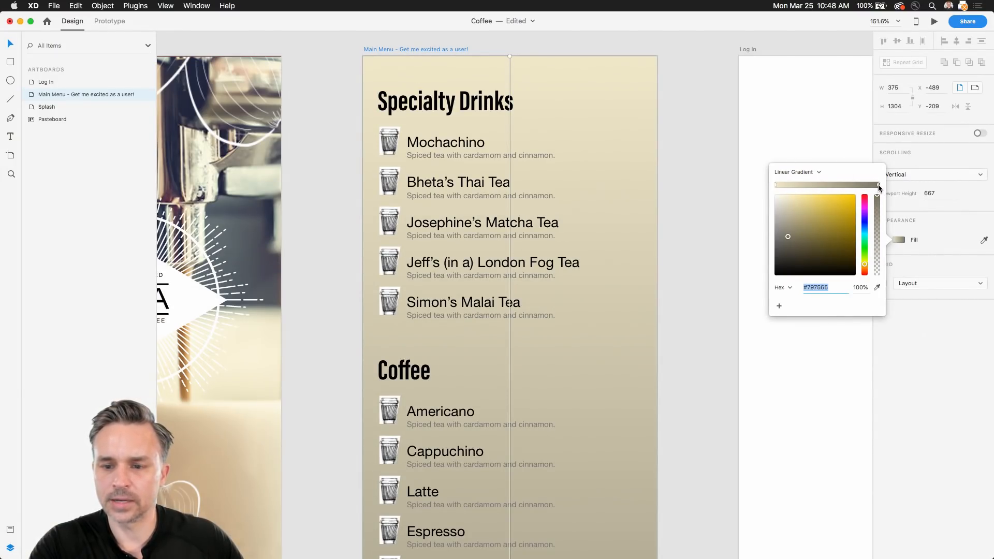
left_click(877, 289)
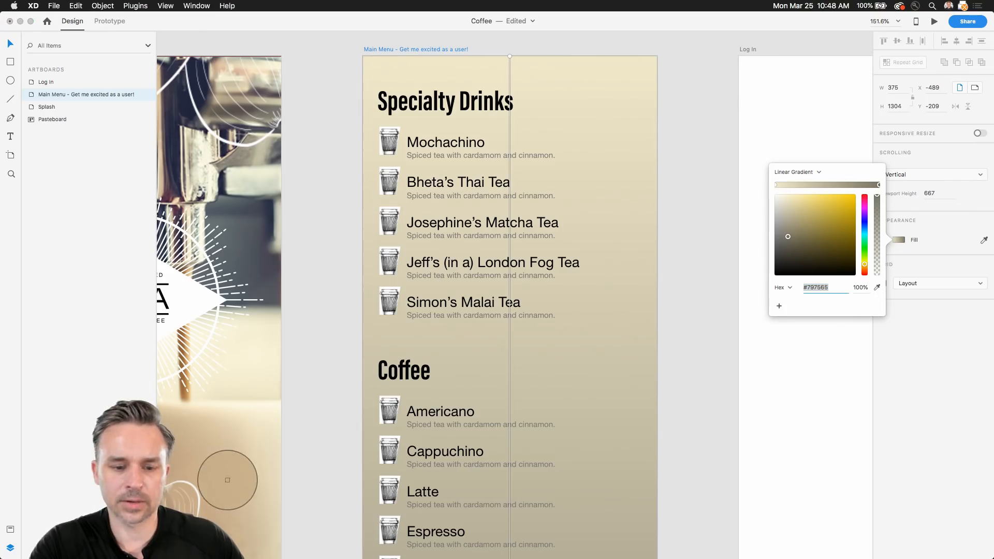
left_click(228, 472)
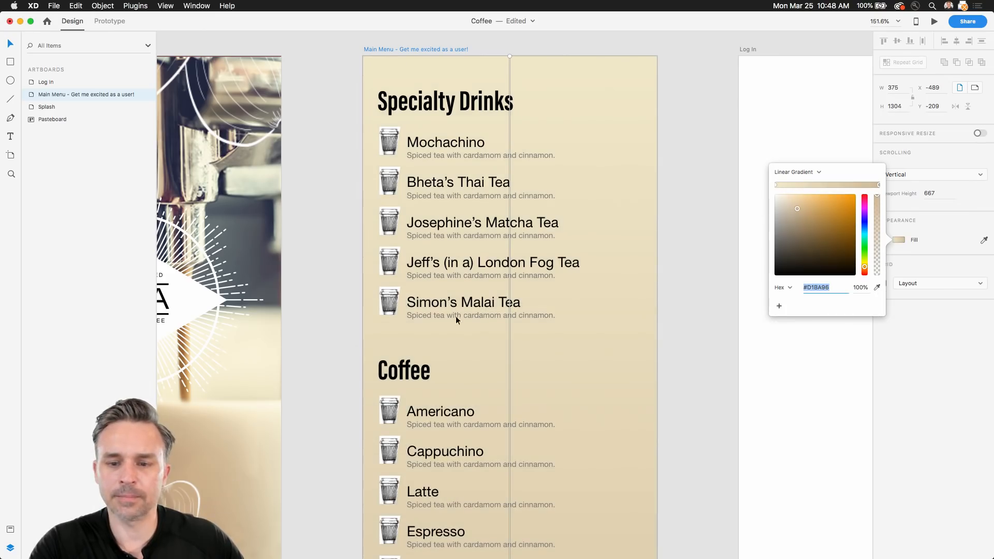
Step: Lighten the background gradient's start stop to #FFFBEF
left_click(774, 185)
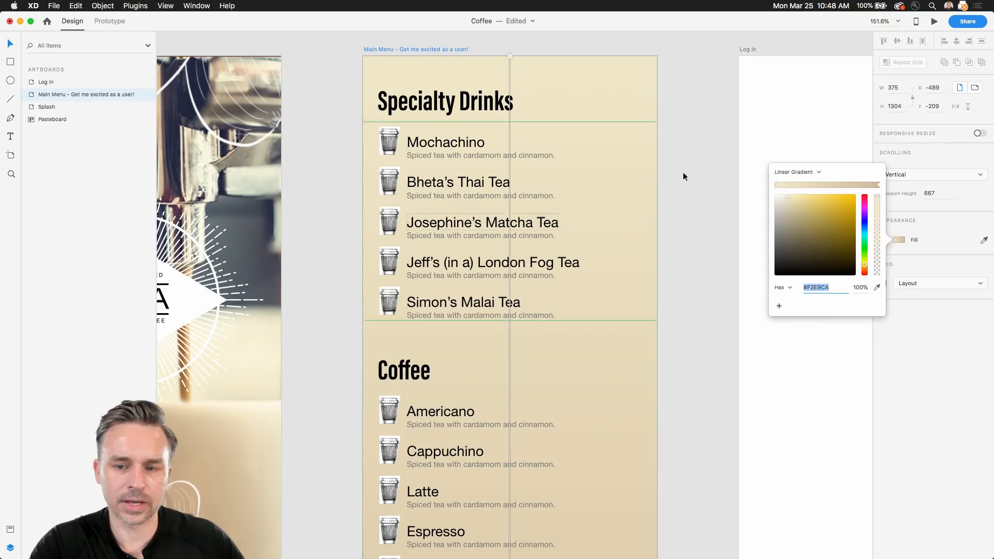
left_click_drag(775, 195, 780, 193)
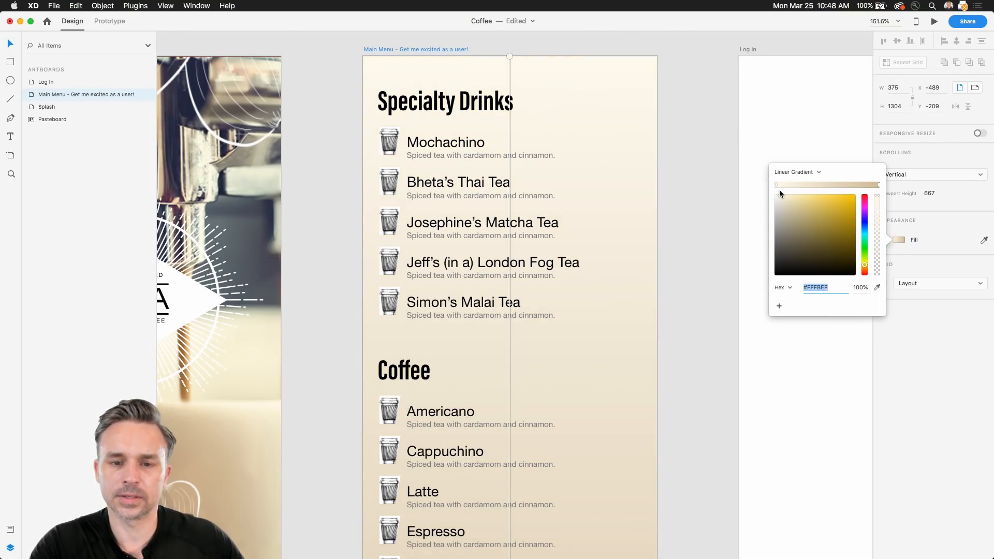
left_click(322, 88)
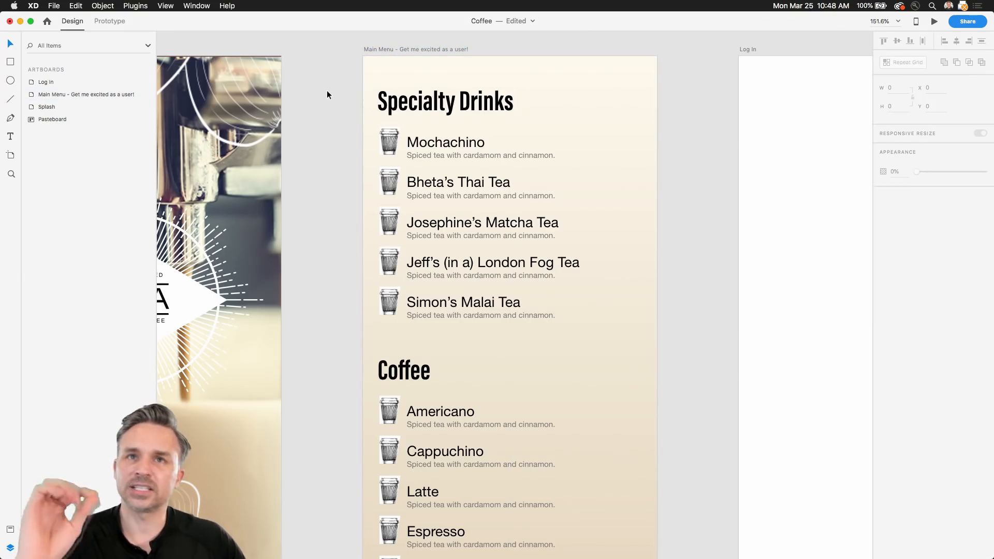
Step: Save the Mochachino label's text formatting as a character style named "H2" in the document assets
left_click(10, 529)
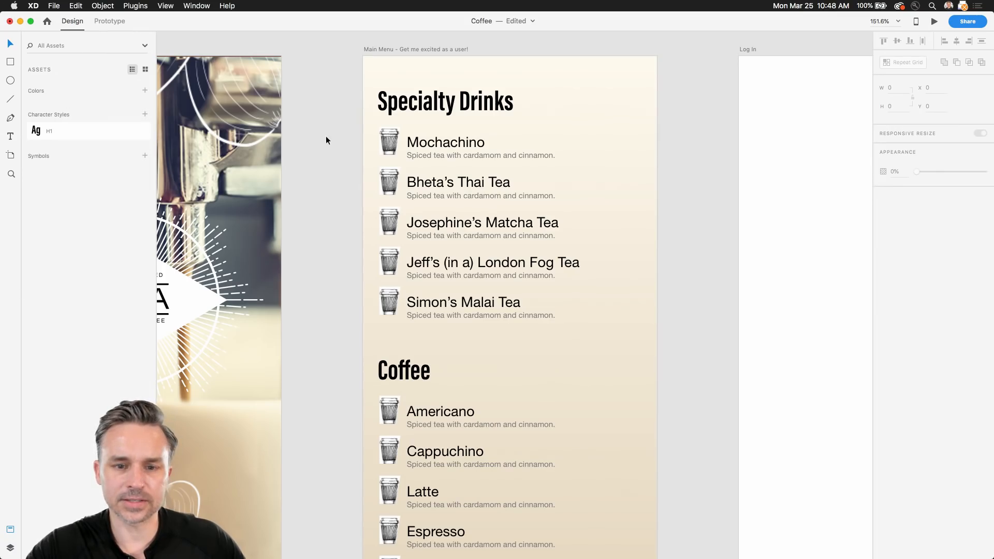
left_click(409, 138)
key("super+3")
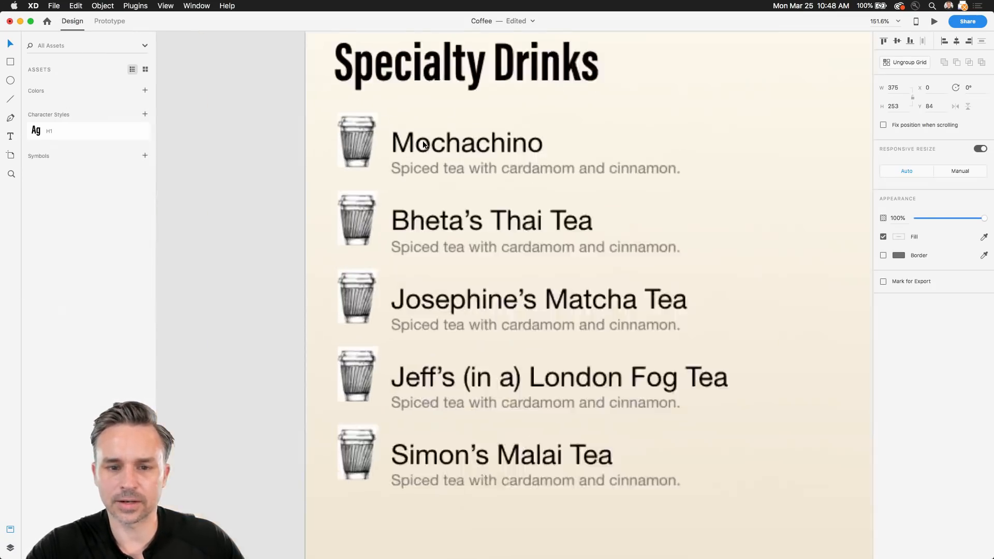
left_click(210, 140)
left_click_drag(195, 117, 342, 213)
double_click(627, 237)
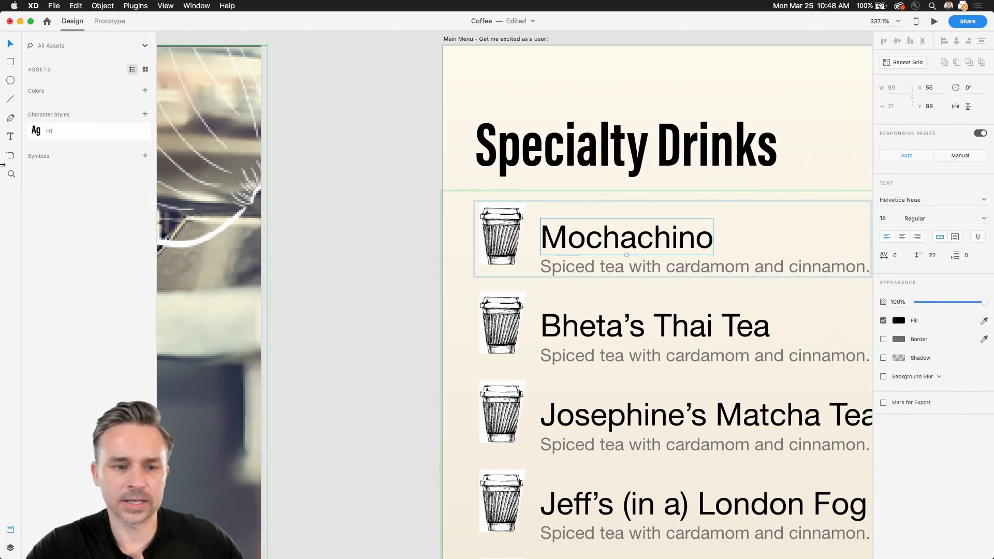
left_click(145, 114)
double_click(55, 150)
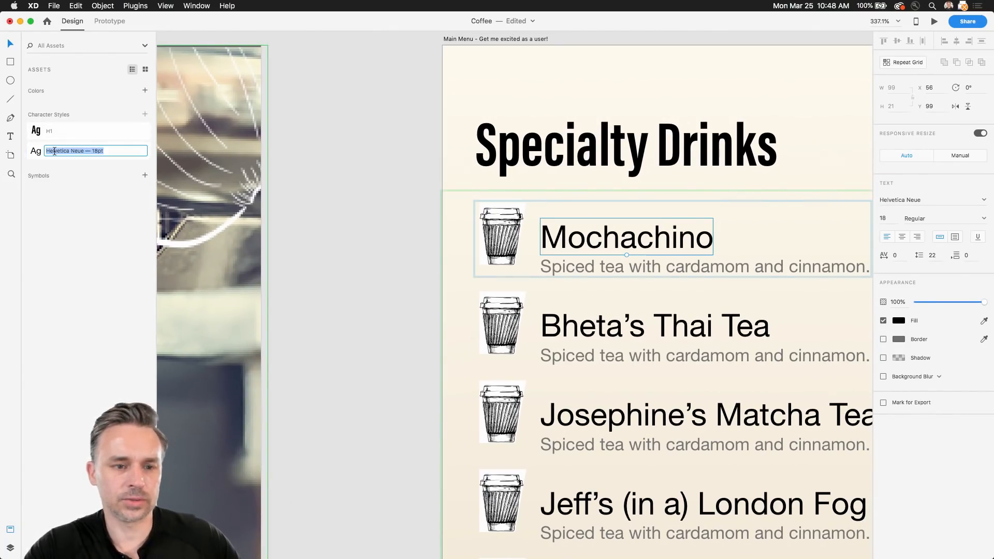
type("H2")
key("Return")
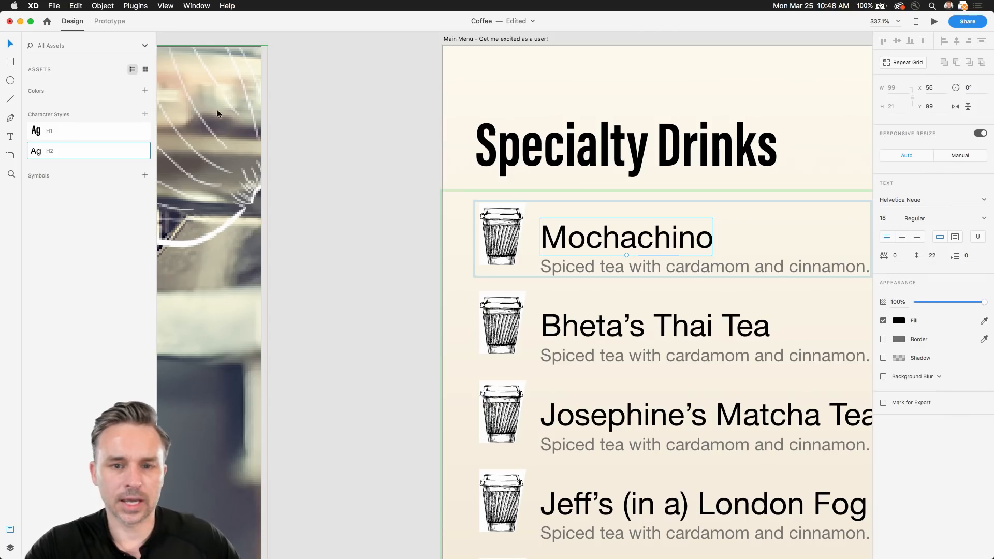
Step: Add the Main Menu artboard's colors, including its background gradient, to the document's color assets
left_click(458, 39)
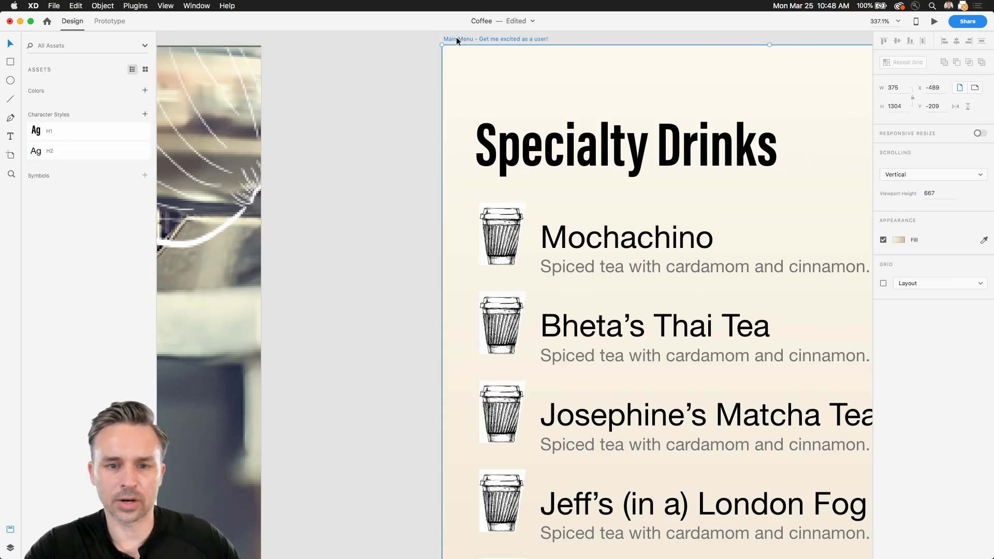
left_click(145, 91)
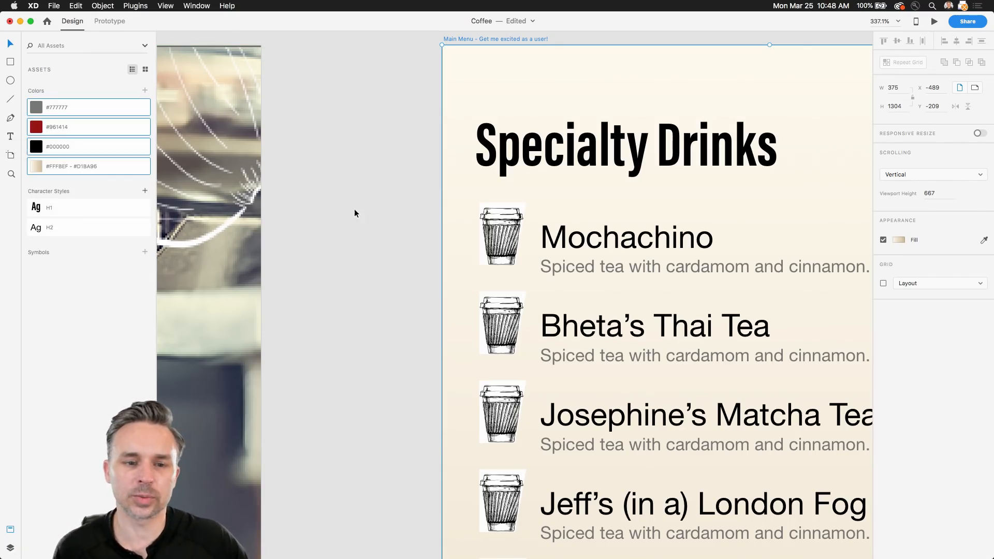
scroll(350, 210, "right", 5)
scroll(358, 212, "right", 2)
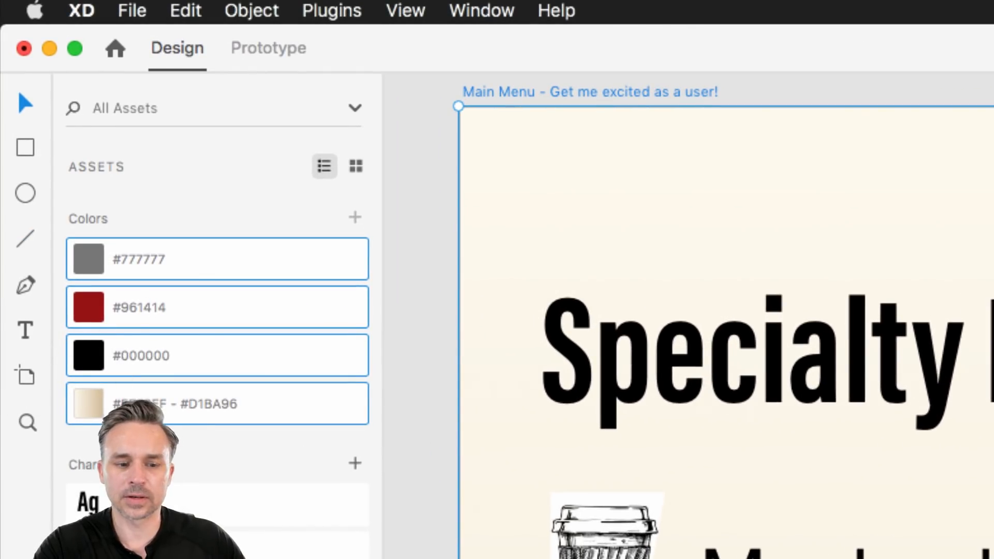
Step: Rename the gradient color asset "bkgd" and the red #961414 color asset "highlight"
double_click(137, 403)
type("bkgd")
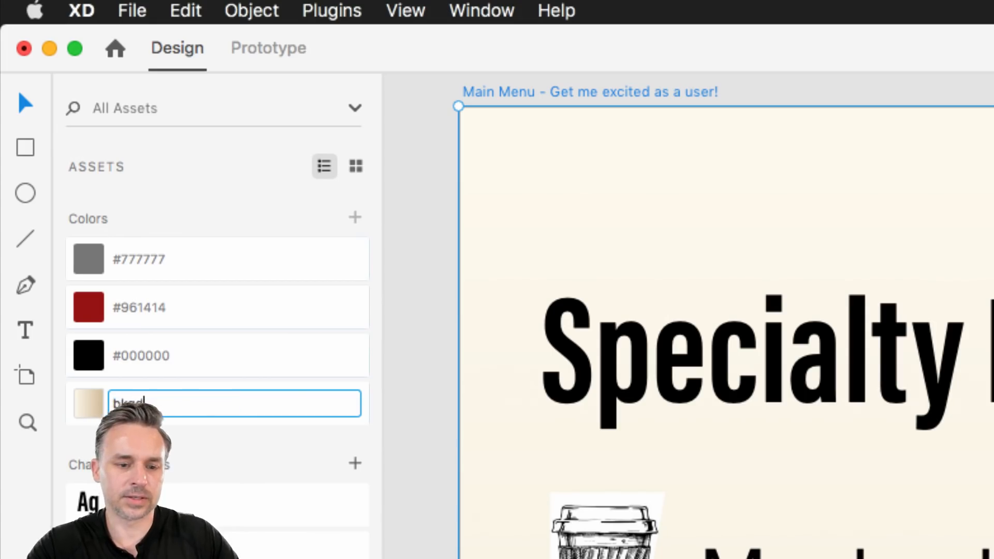
double_click(142, 313)
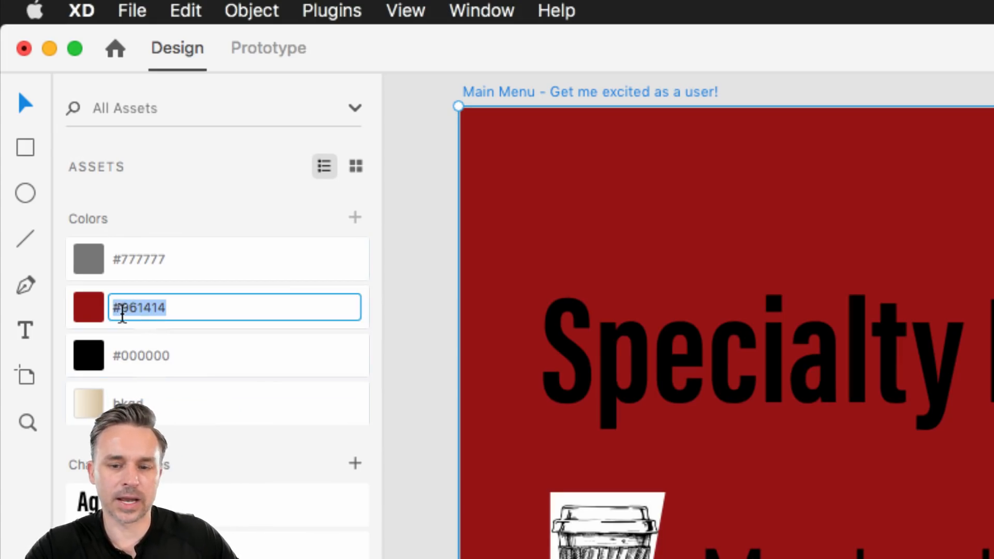
type("highlight")
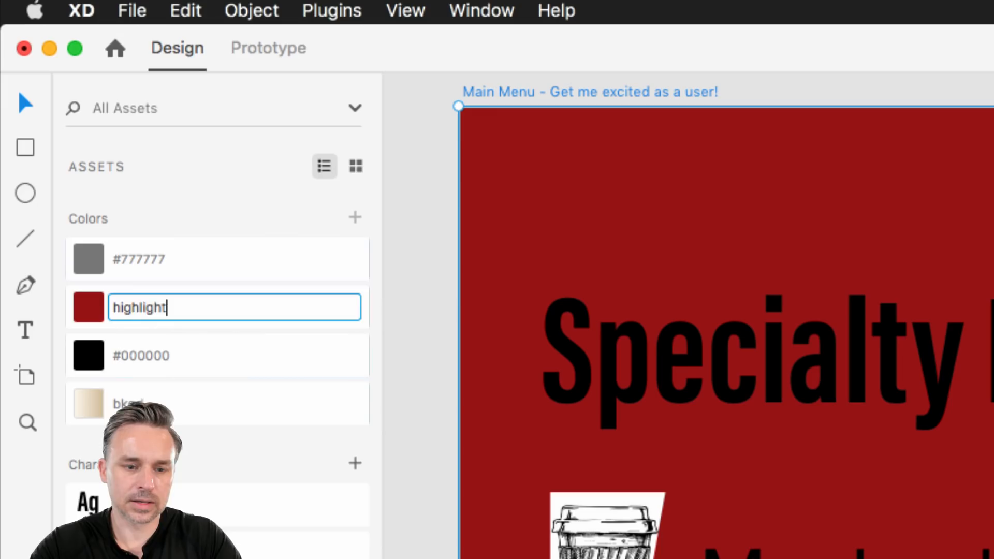
key("Return")
Step: Rename the gray #777777 color asset "mid"
double_click(131, 260)
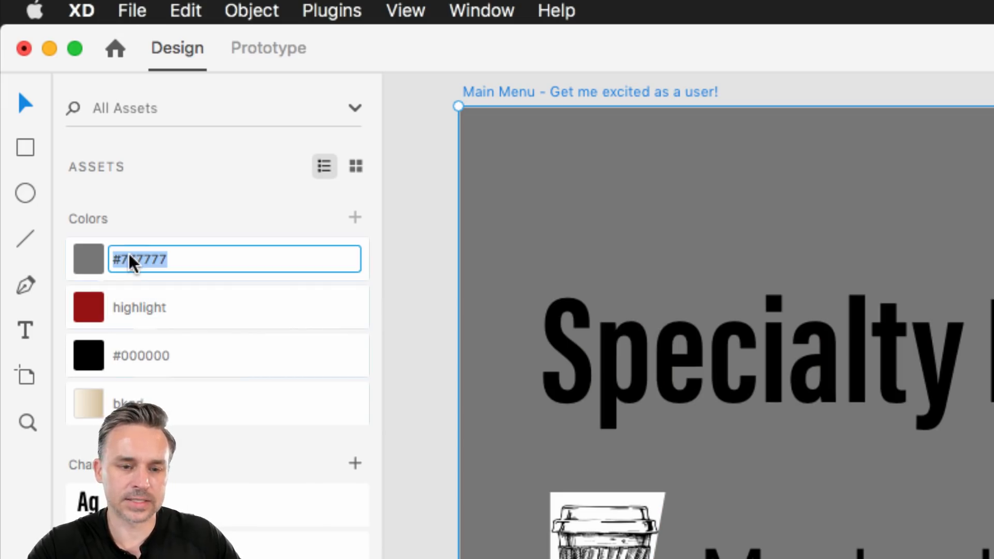
type("text")
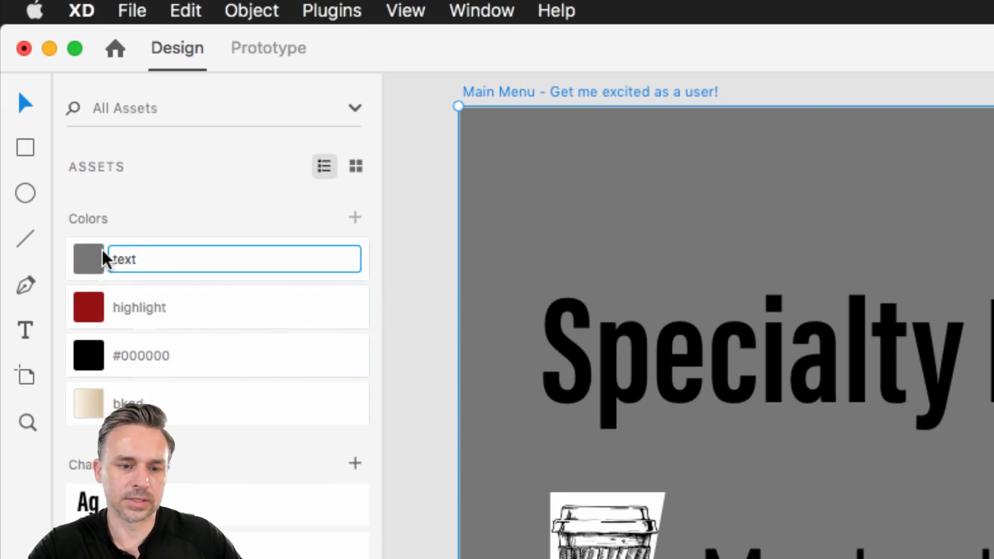
double_click(116, 257)
type("mid")
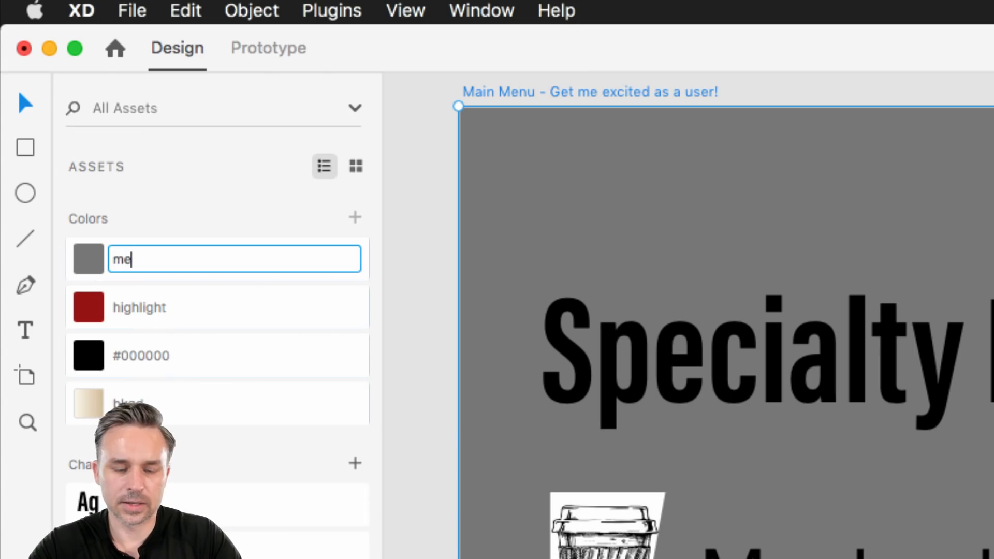
key("BackSpace")
key("BackSpace")
type("id")
key("Return")
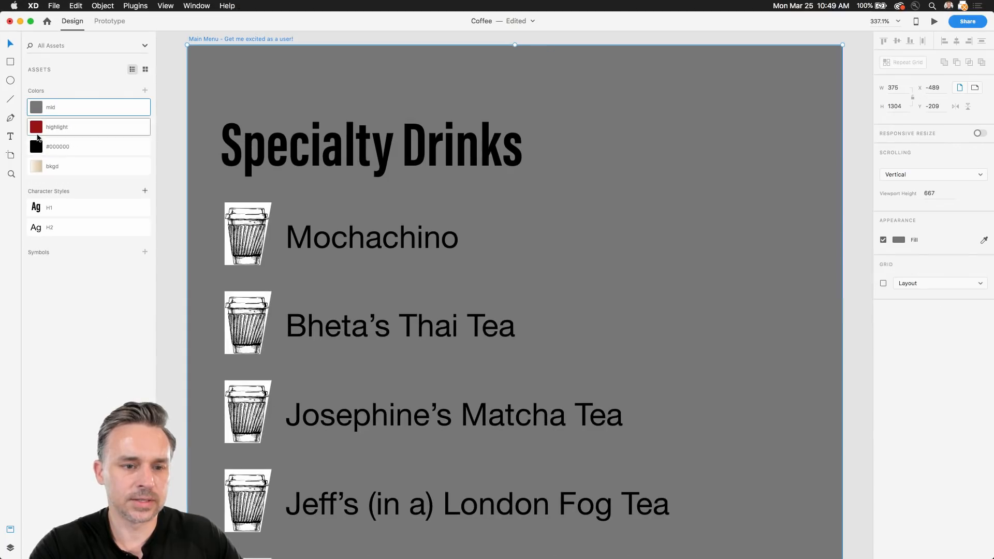
Step: Restore the Main Menu artboard's fill by applying the "bkgd" gradient color asset, then deselect the artboard
left_click(37, 166)
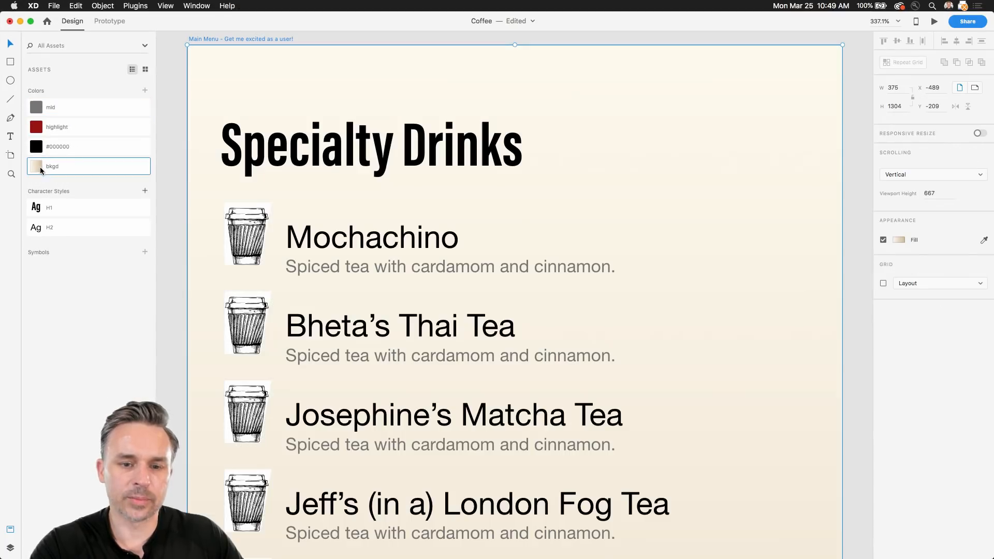
left_click(172, 131)
scroll(172, 132, "down", 5)
scroll(177, 163, "left", 7)
scroll(177, 164, "down", 3)
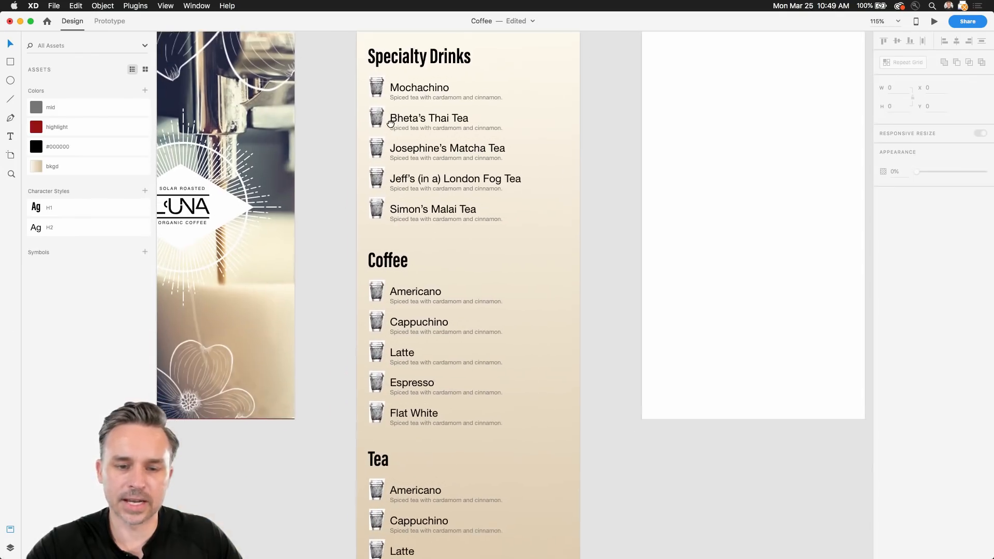
Step: Apply the "bkgd" gradient color asset as the fill of the Log In artboard
left_click_drag(630, 103, 548, 167)
left_click(572, 104)
left_click_drag(518, 104, 337, 104)
left_click(41, 165)
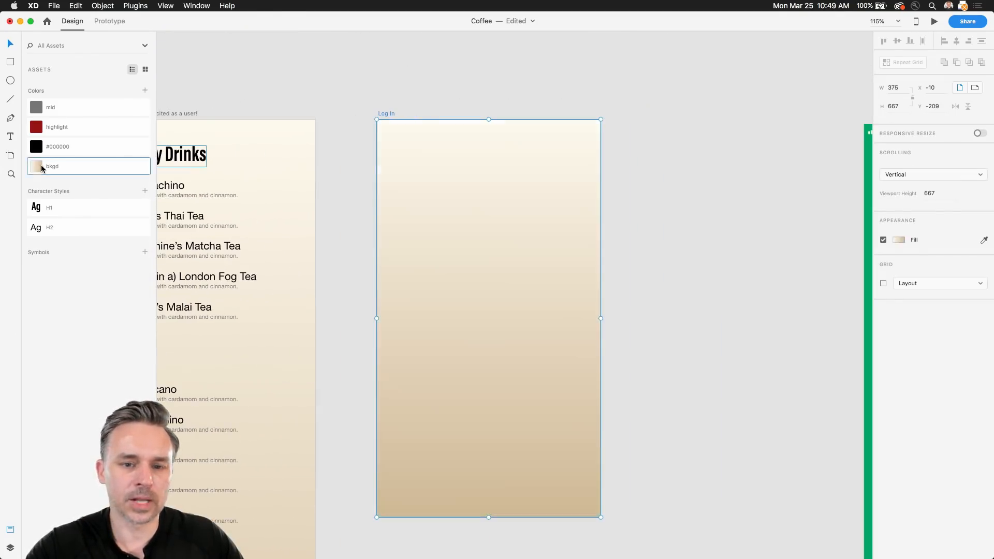
Step: Highlight on the canvas every object that uses the "bkgd" color asset
left_click(313, 64)
scroll(336, 86, "left", 4)
scroll(337, 86, "left", 4)
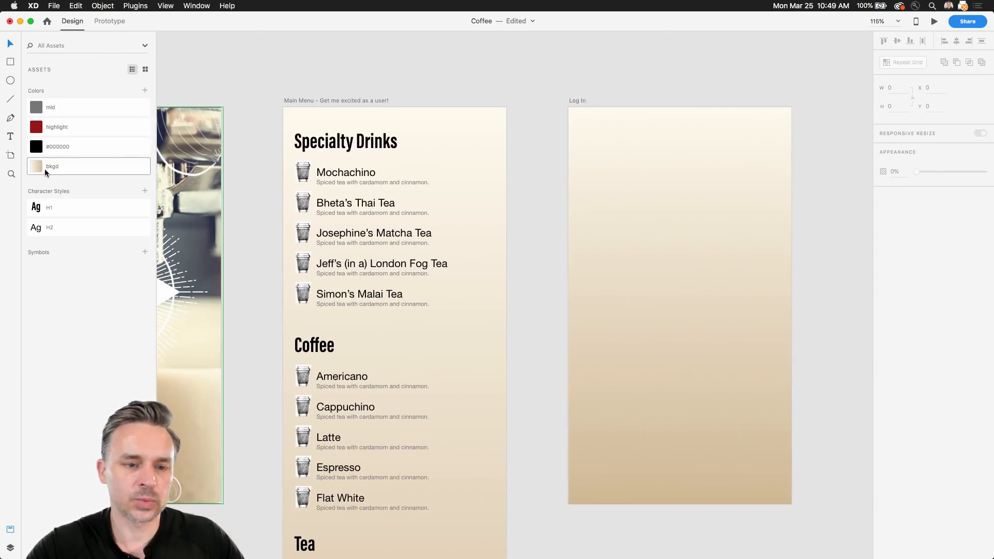
right_click(44, 166)
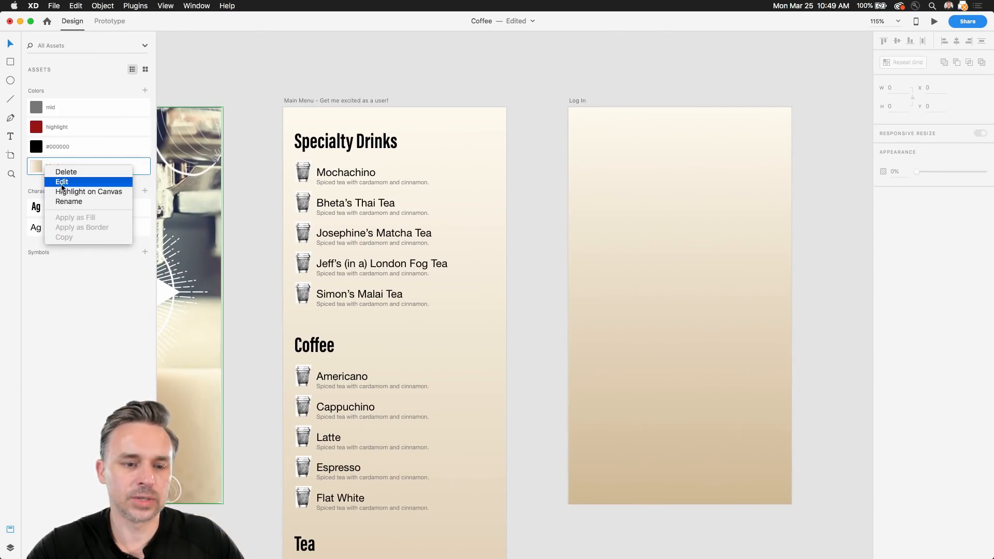
left_click(61, 193)
Step: Edit the "bkgd" color asset so its gradient's start stop is #FFF7E0
right_click(61, 166)
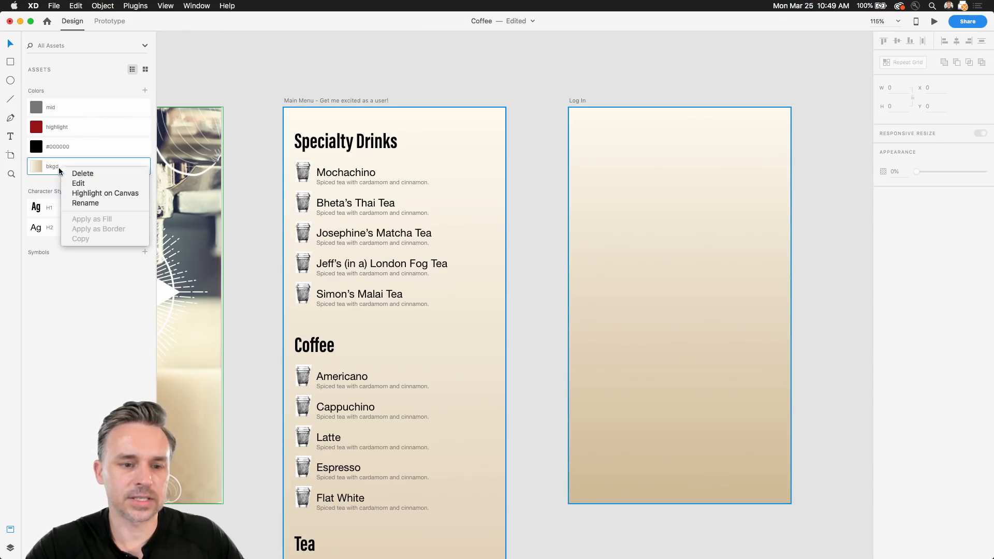
left_click(78, 183)
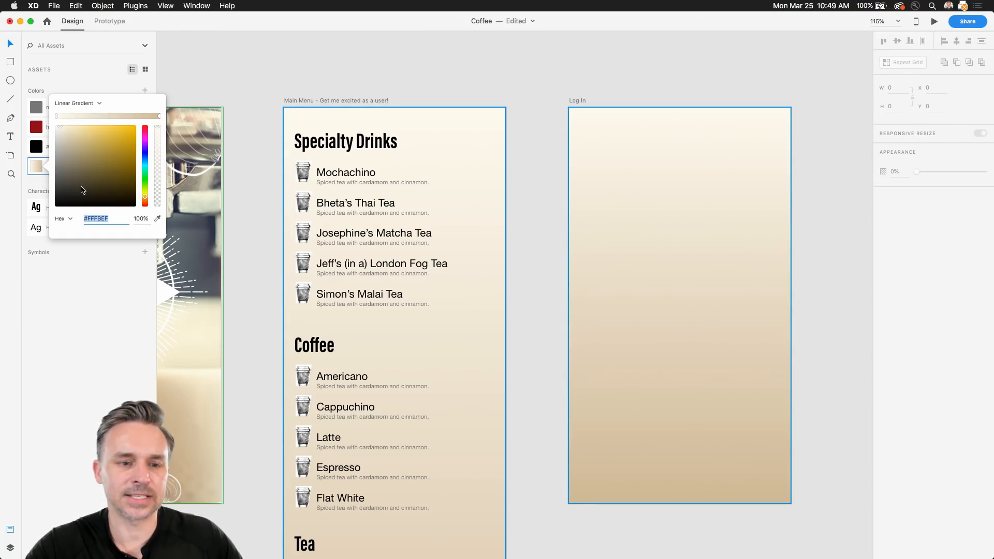
mouse_move(61, 127)
left_mouse_down()
mouse_move(124, 128)
mouse_move(48, 132)
mouse_move(79, 160)
mouse_move(50, 114)
mouse_move(65, 117)
left_mouse_up()
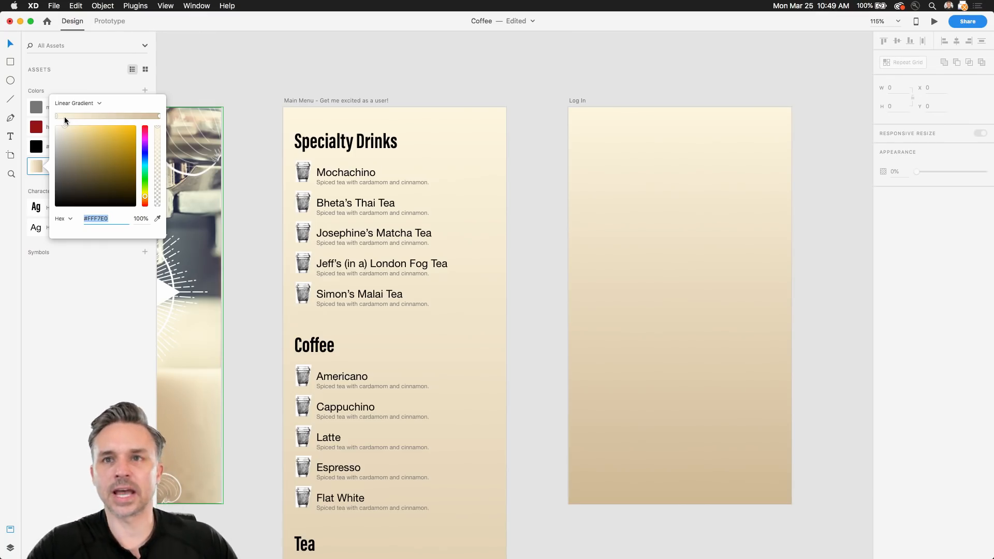
left_click(280, 75)
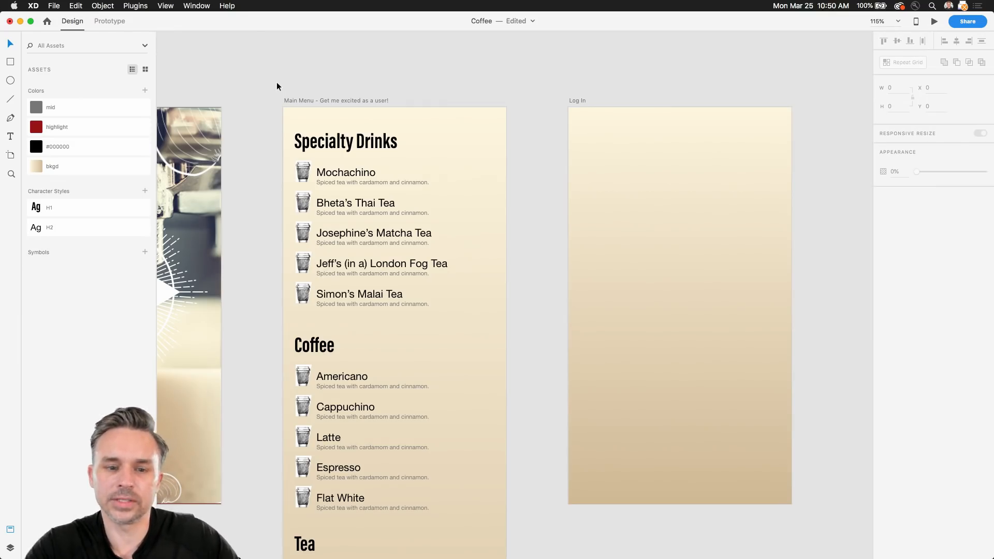
left_click_drag(257, 84, 263, 113)
left_click(342, 76)
left_click(315, 45)
scroll(331, 97, "up", 5)
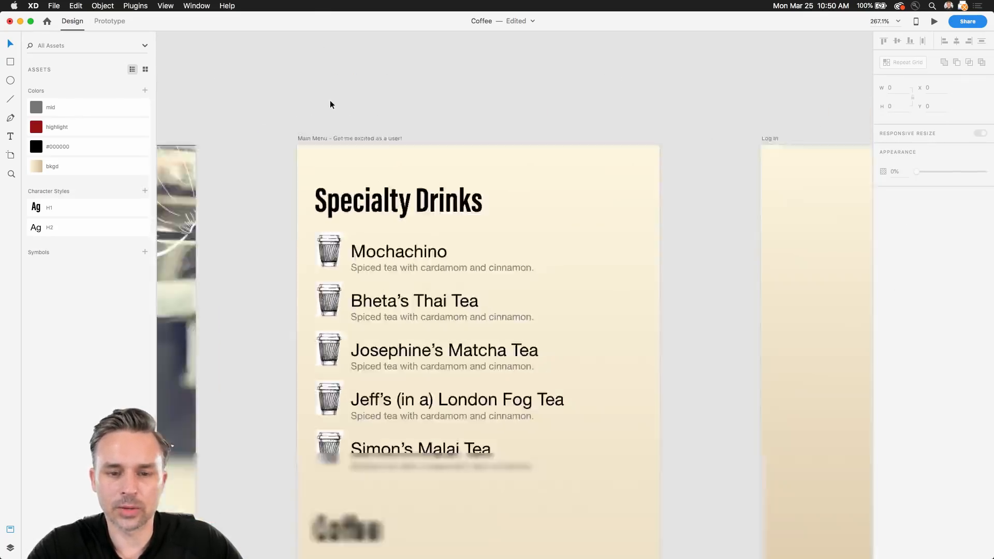
scroll(331, 103, "down", 6)
left_click(325, 122)
left_click(311, 96)
scroll(366, 98, "down", 2)
Step: Draw a rectangle about 356 × 522 over the upper Main Menu artboard and fill it with the Luna library's blurred espresso machine photo
left_click(9, 62)
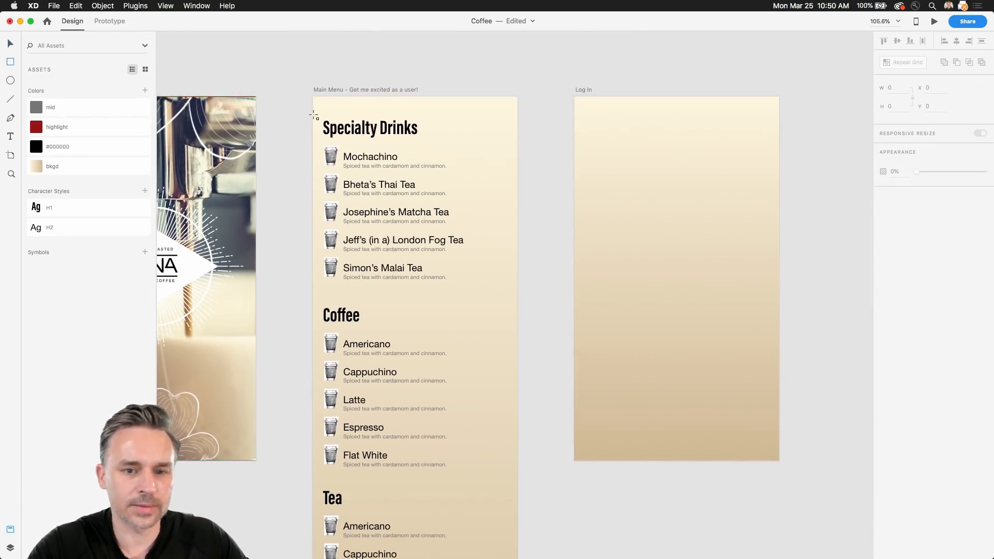
left_click_drag(318, 99, 512, 384)
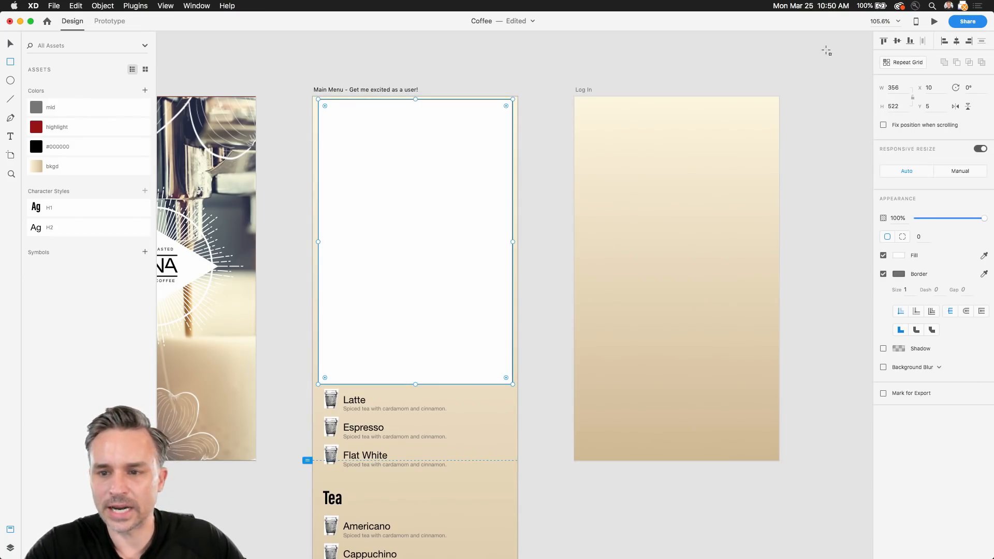
left_click(52, 6)
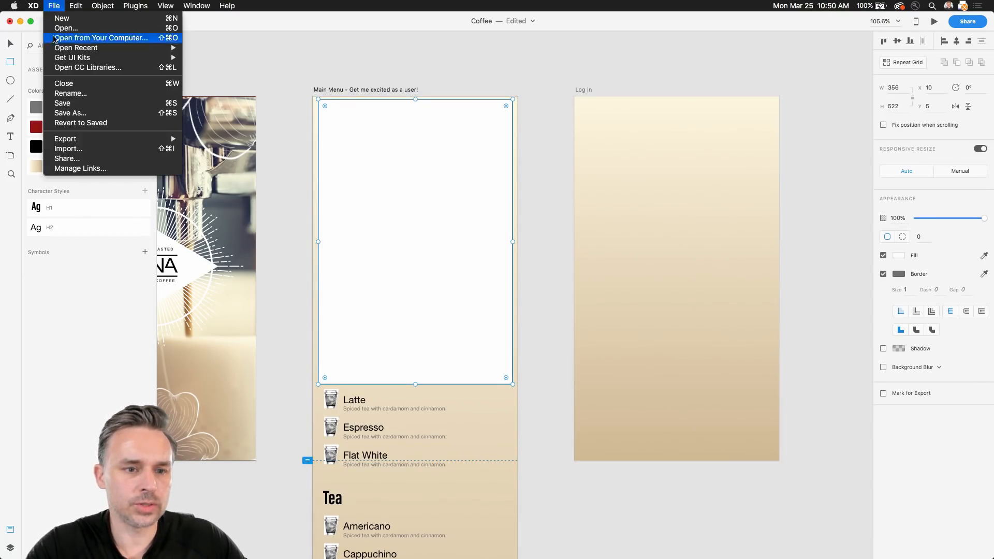
left_click(54, 69)
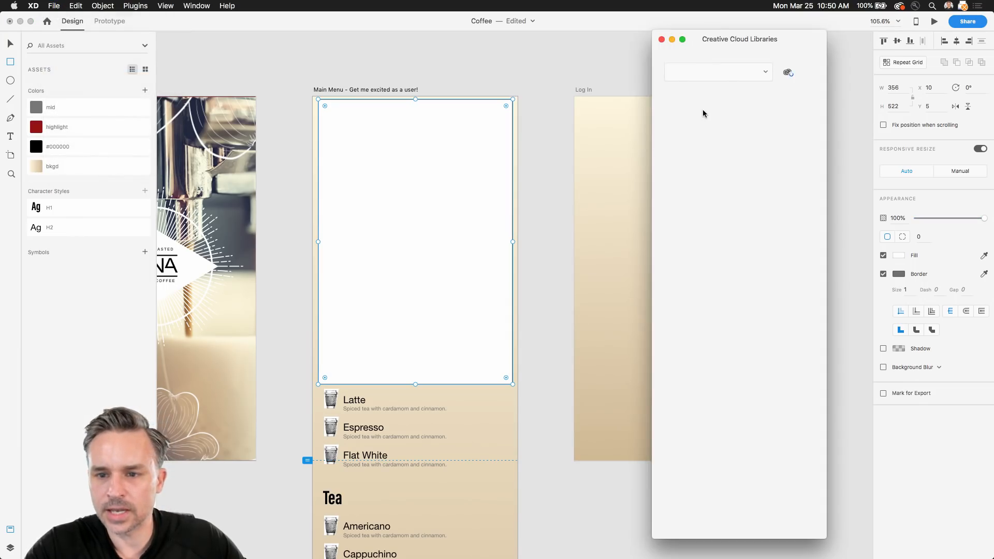
left_click_drag(701, 37, 572, 24)
left_click_drag(647, 237, 612, 274)
left_click_drag(572, 353, 390, 190)
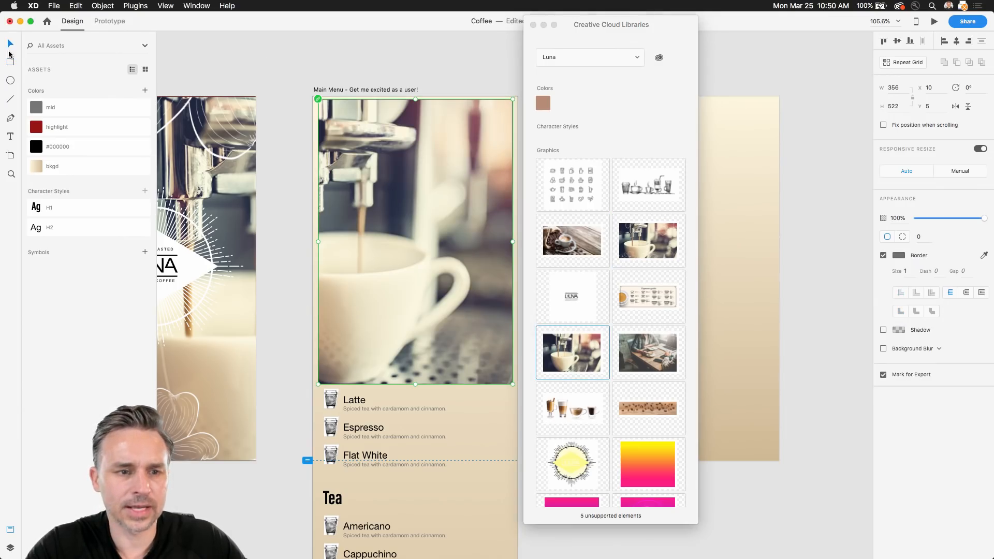
Step: Remove the border from the photo rectangle and close the Creative Cloud Libraries window
left_click(234, 51)
left_click(319, 135)
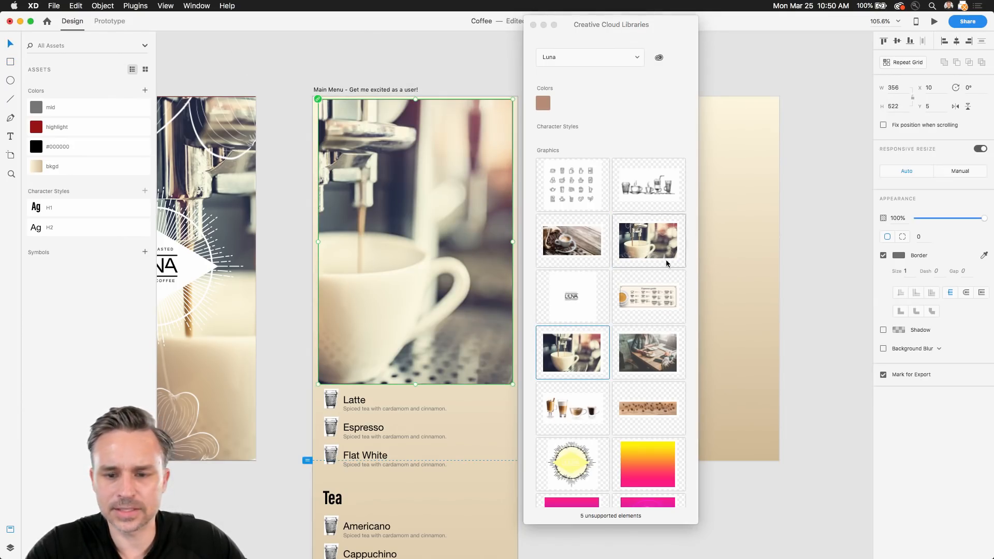
left_click(883, 255)
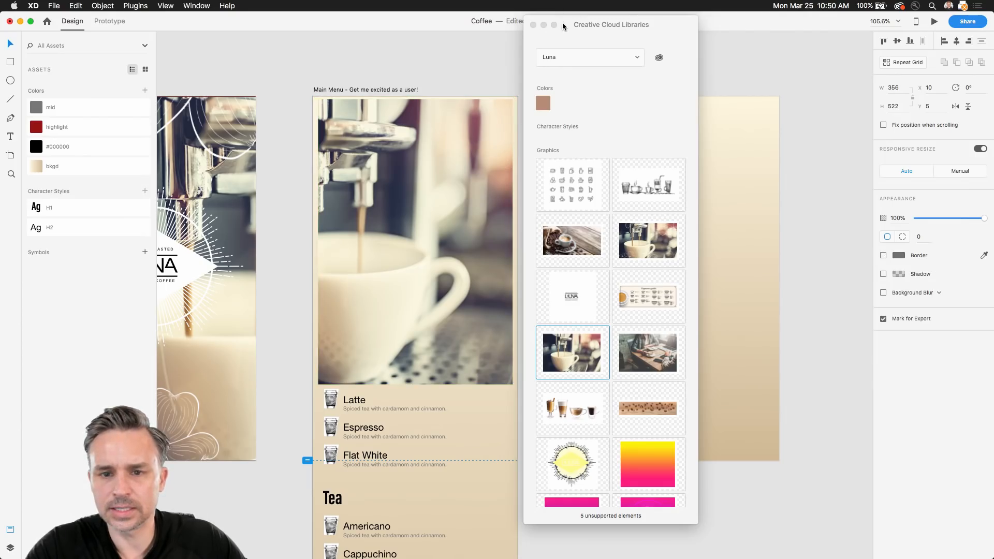
left_click_drag(560, 24, 724, 44)
left_click(693, 45)
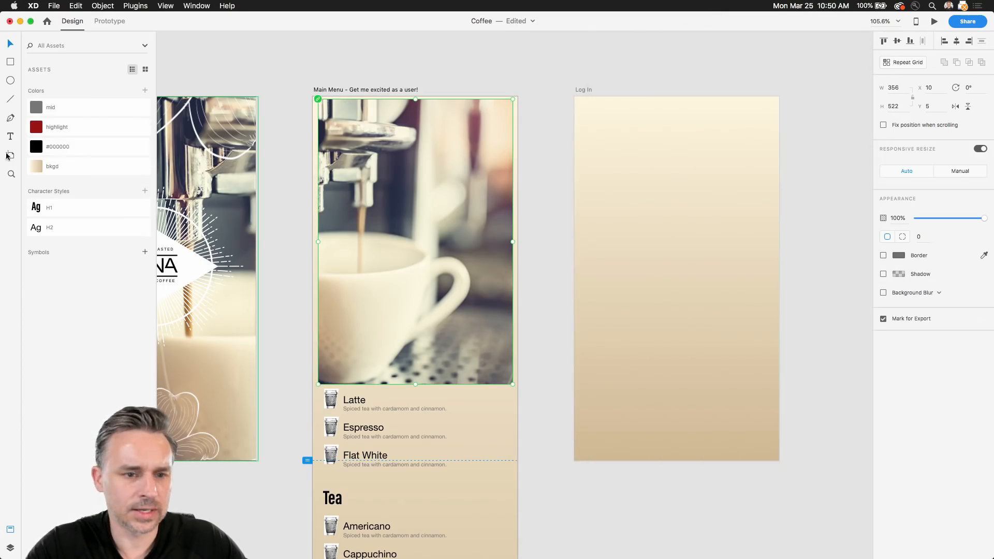
Step: Move the espresso machine photo below all the menu text and repeat grids in the Main Menu artboard's layer order
left_click(10, 548)
left_click_drag(57, 82, 65, 284)
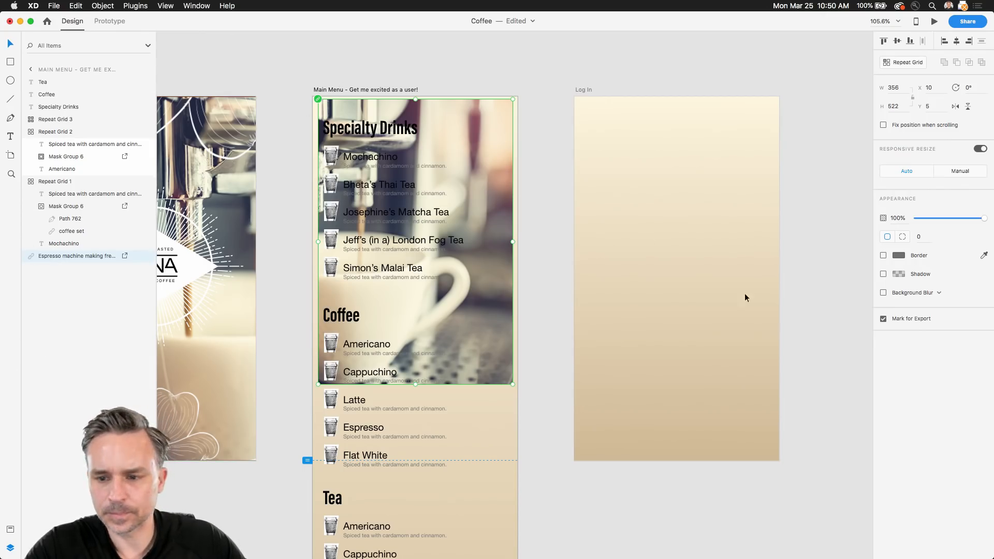
Step: Try a background blur on the espresso machine photo and check the available blur types
left_click(883, 293)
left_click(883, 293)
left_click(883, 293)
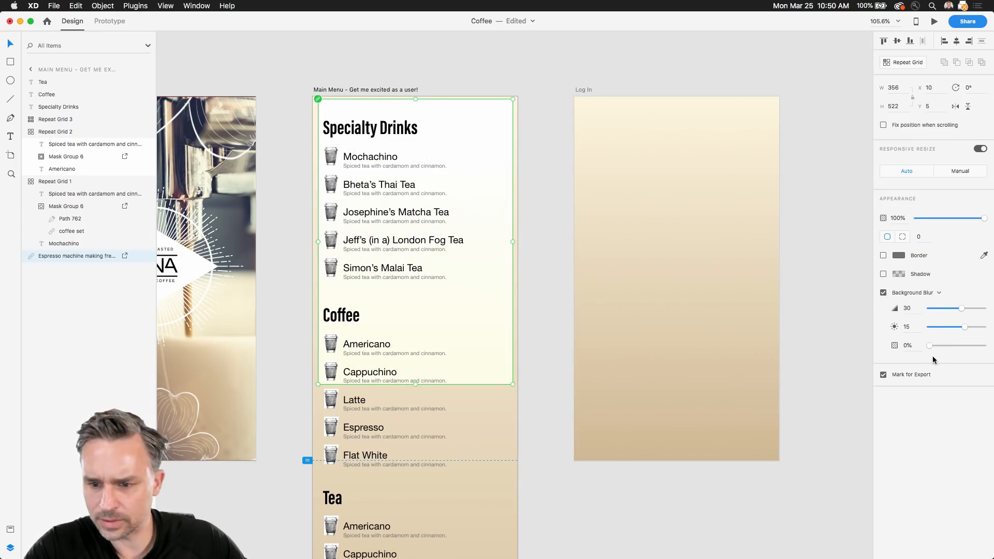
left_click(903, 293)
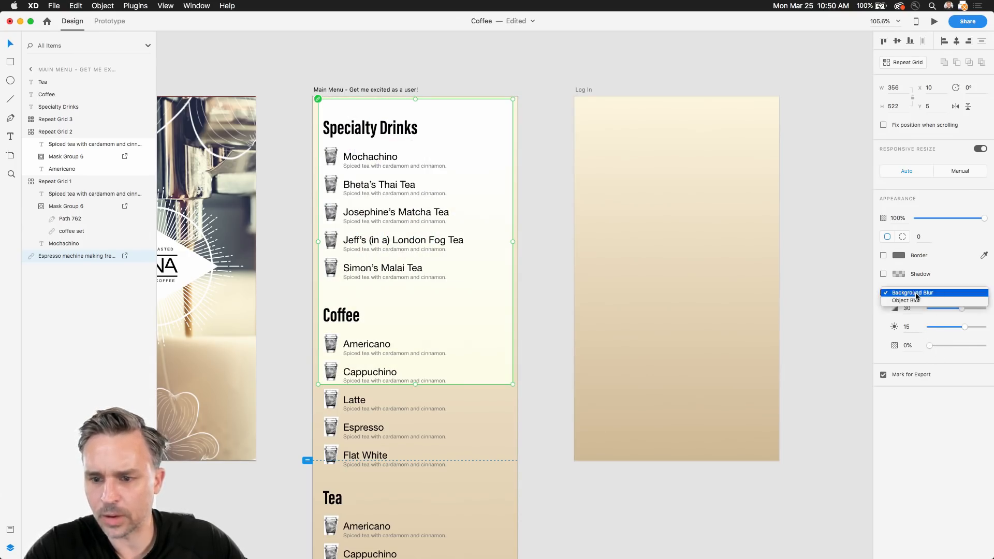
left_click(980, 268)
left_click(883, 293)
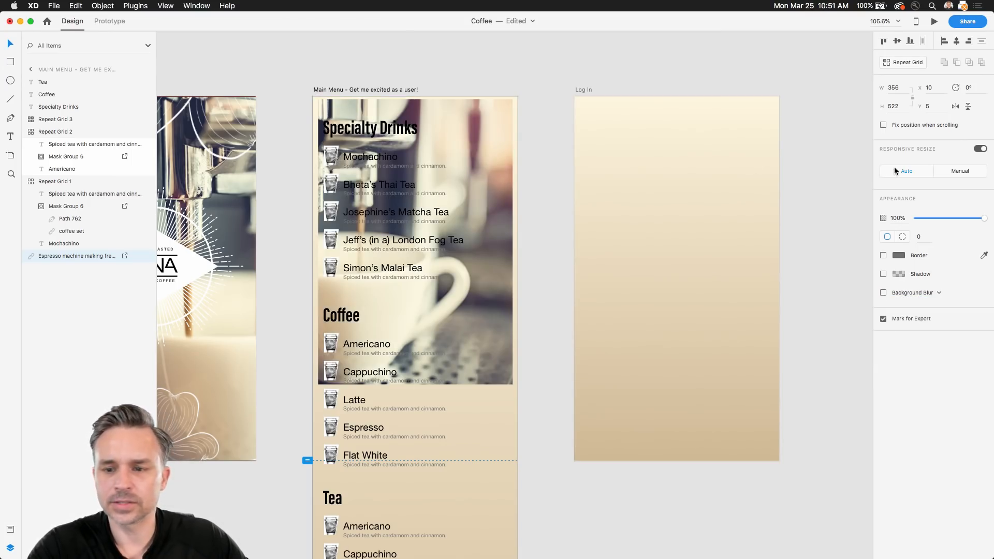
Step: Resize the espresso machine photo to 375 × 666 at the Main Menu artboard's top-left corner, spanning its full width
left_click_drag(318, 384, 315, 462)
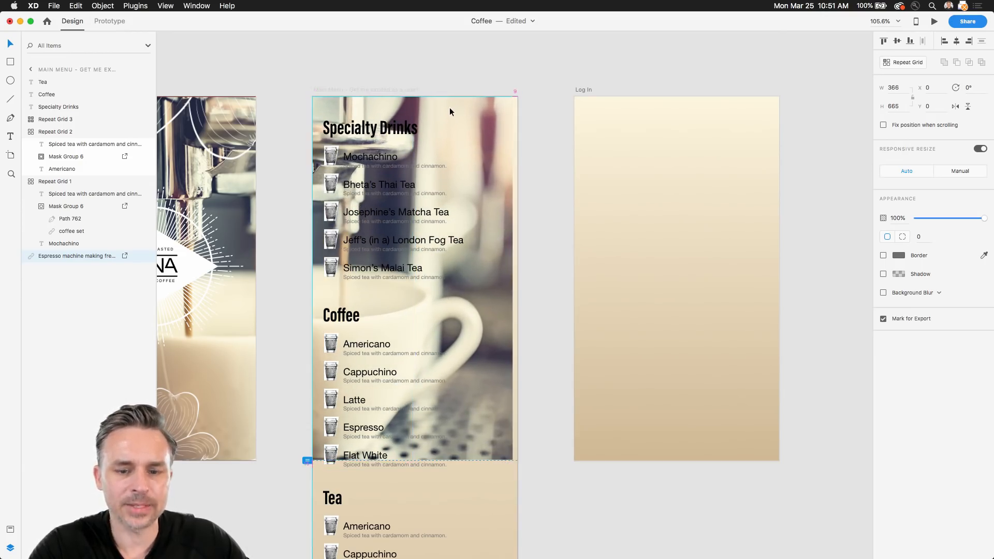
left_click_drag(455, 129, 459, 117)
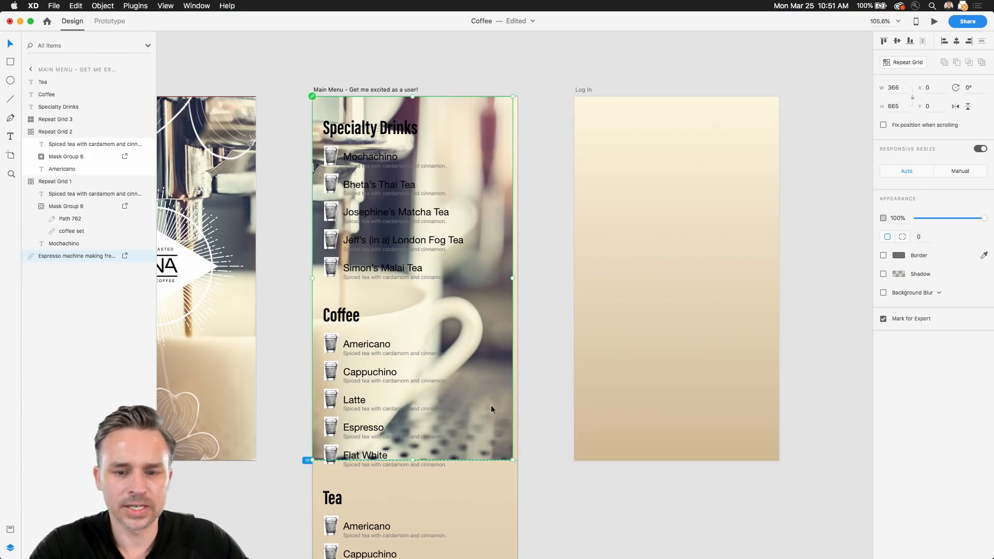
left_click_drag(513, 460, 518, 460)
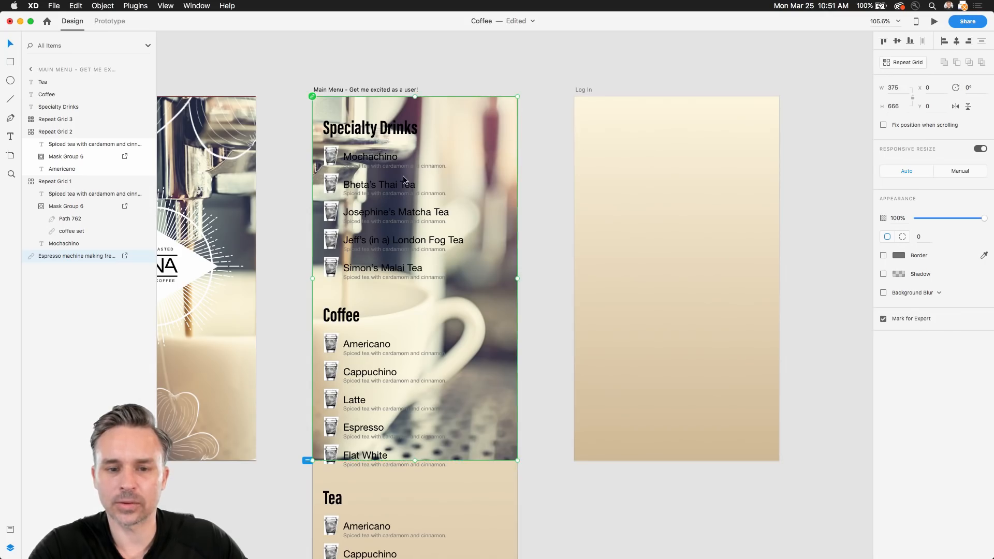
Step: Lower the espresso machine photo's opacity to 14% on the Main Menu artboard
scroll(349, 52, "up", 5)
left_click_drag(439, 140, 452, 26)
left_click_drag(983, 217, 927, 219)
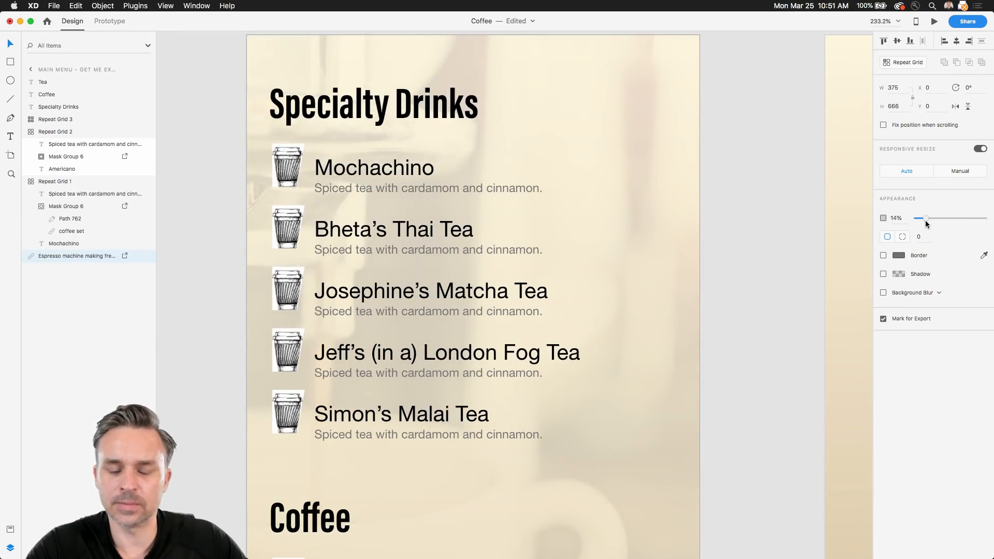
scroll(332, 285, "down", 5)
left_click_drag(338, 125, 404, 69)
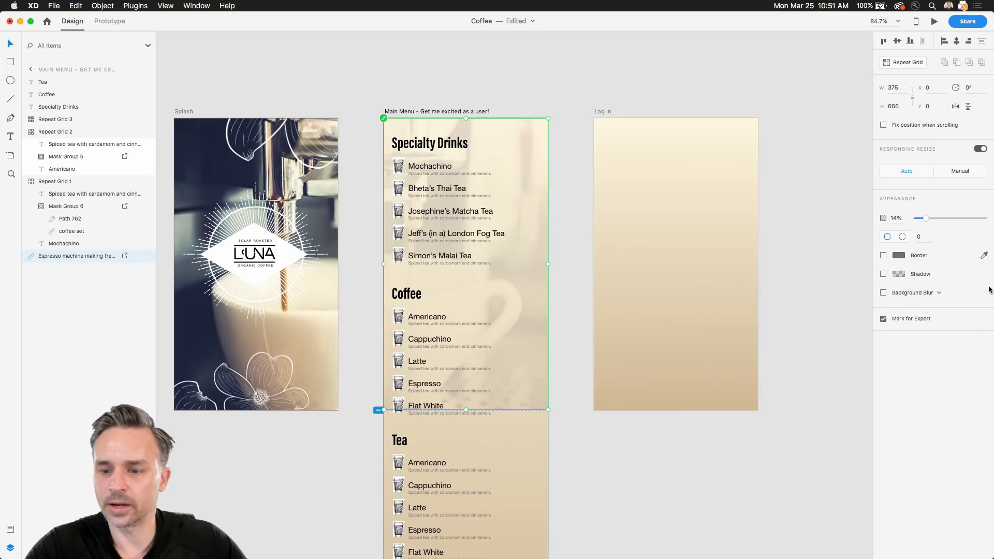
scroll(495, 135, "left", 10)
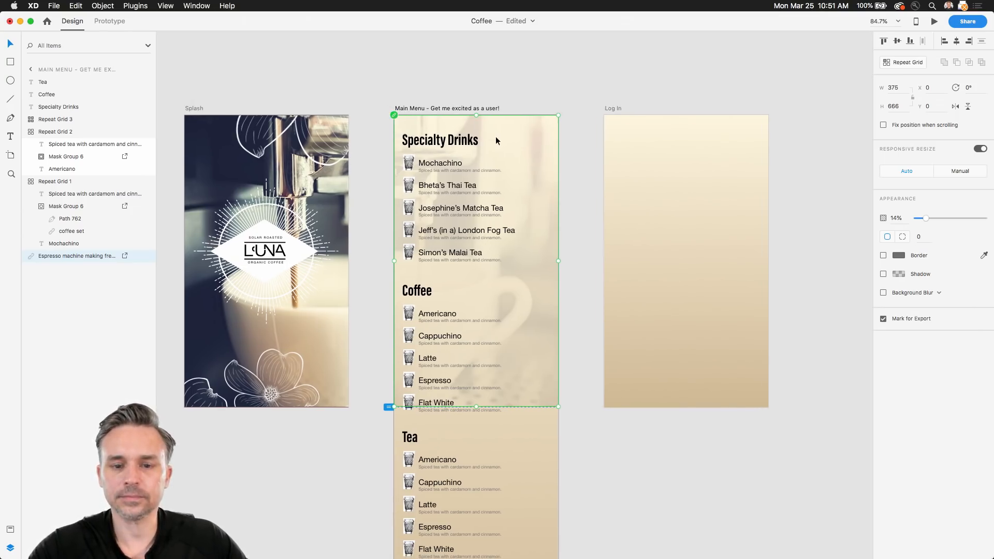
scroll(494, 137, "right", 1)
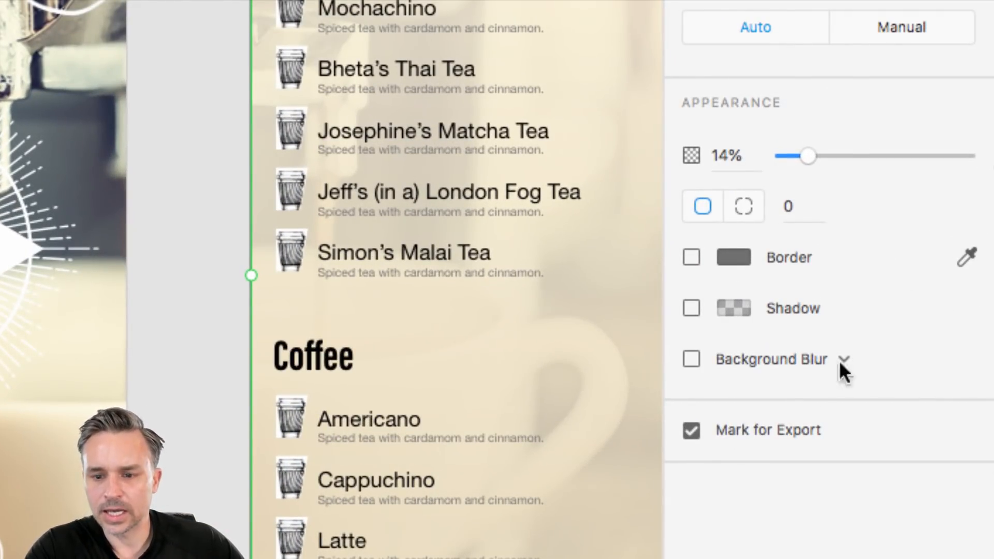
Step: Apply an Object Blur of 7 to the espresso machine photo and set its opacity to 24%
left_click(687, 359)
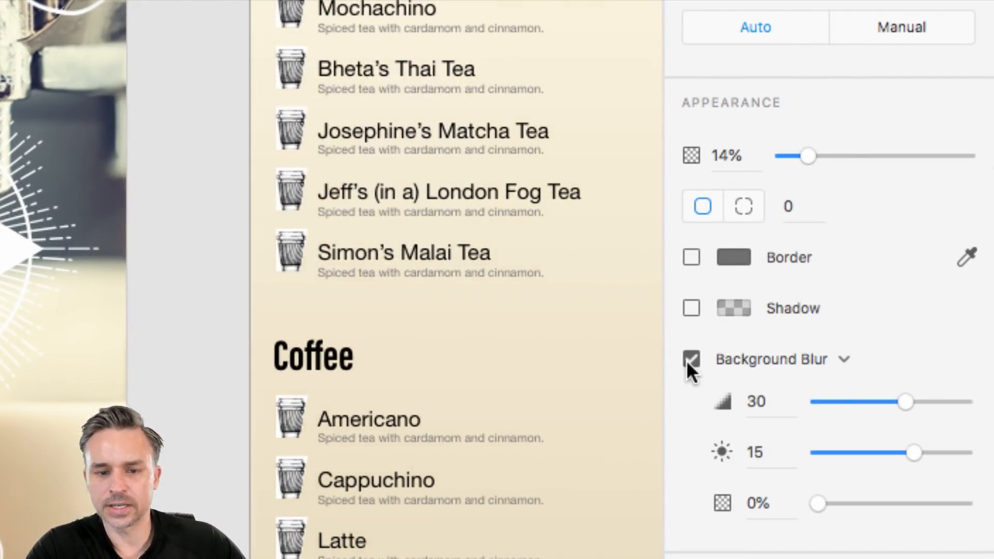
left_click(811, 357)
left_click(806, 376)
left_click_drag(807, 155, 978, 155)
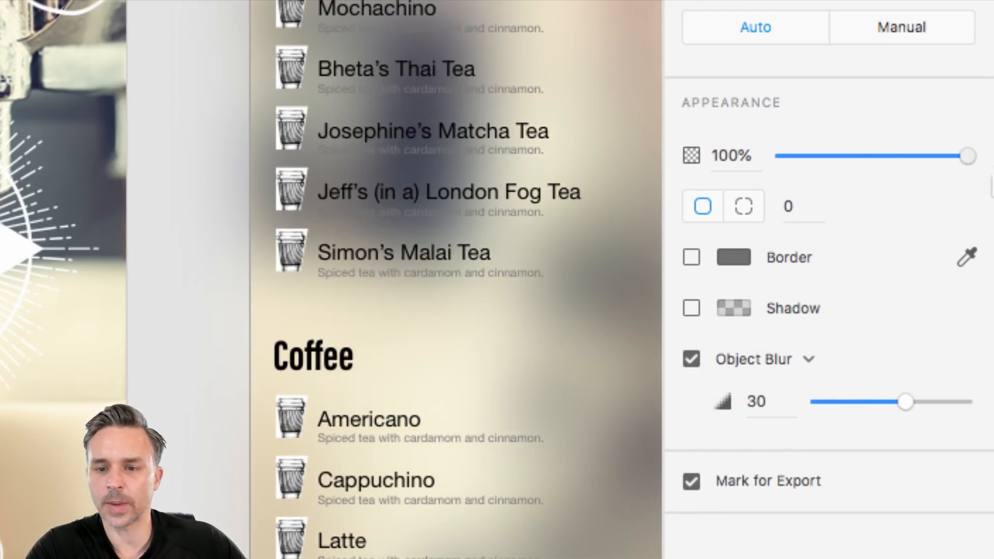
mouse_move(870, 401)
left_mouse_down()
mouse_move(806, 403)
mouse_move(881, 402)
left_mouse_up()
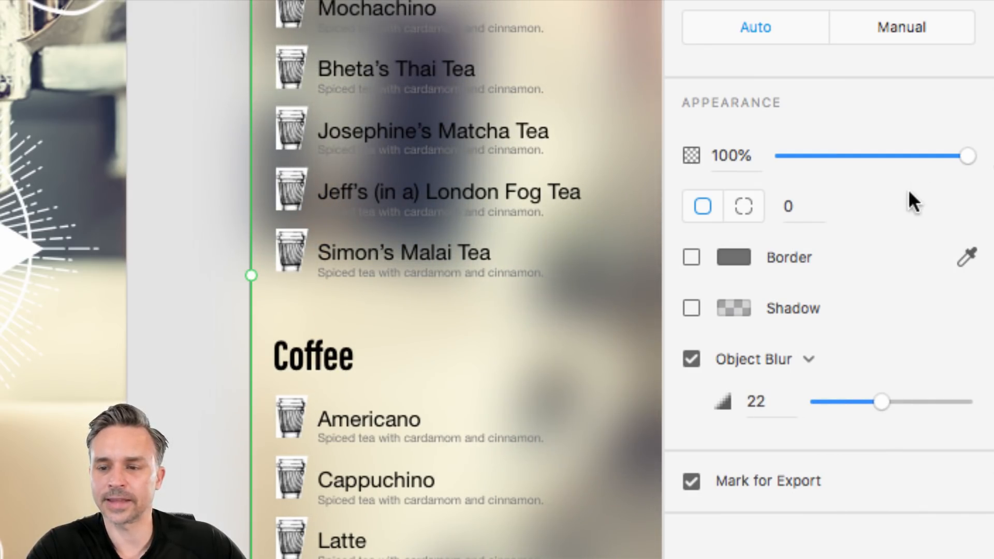
left_click_drag(923, 156, 882, 160)
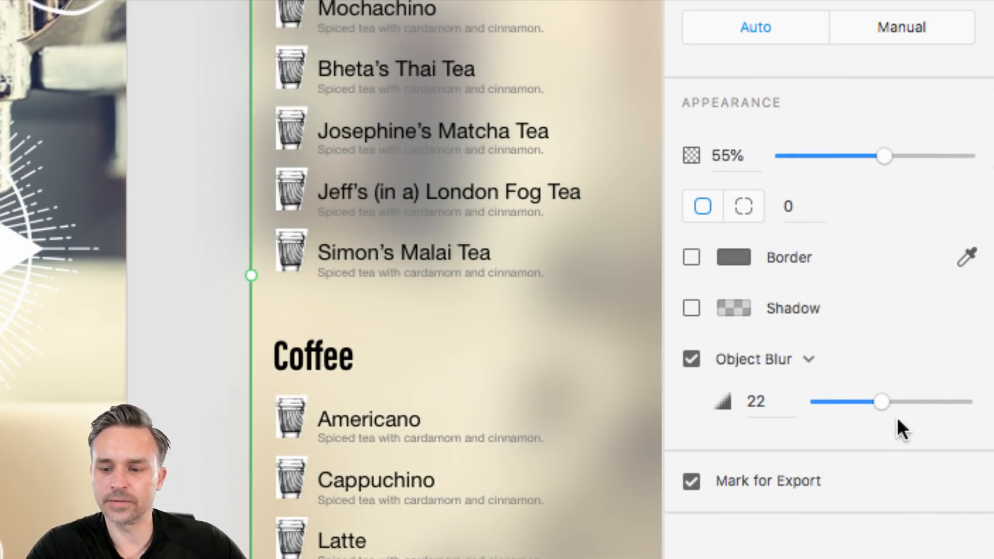
left_click_drag(880, 403, 836, 403)
left_click_drag(865, 156, 819, 153)
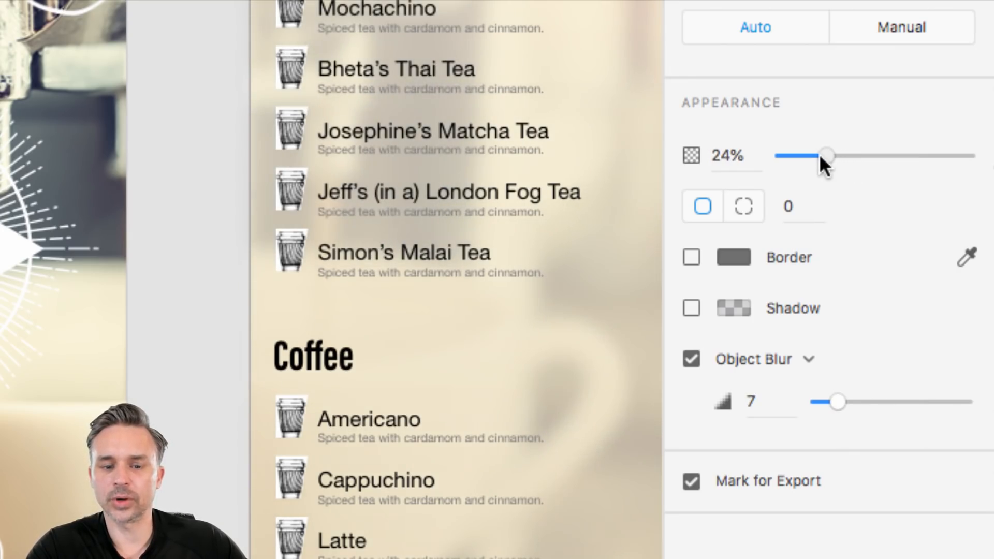
Step: Preview the Main Menu artboard, scroll through the drink list to check the photo's scrolling behavior, and close the preview
left_click(178, 161)
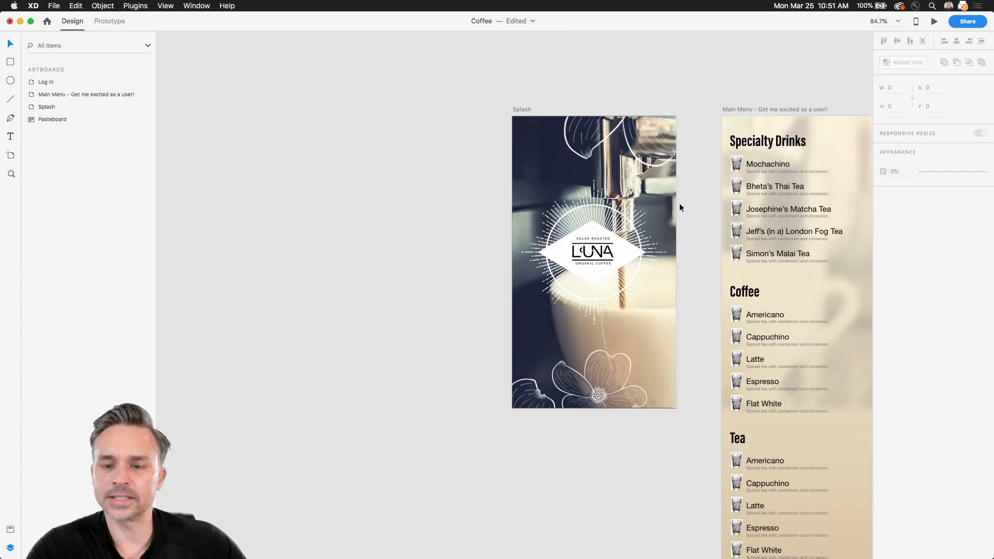
left_click_drag(692, 88, 322, 58)
scroll(477, 94, "up", 4)
left_click(386, 57)
left_click(934, 21)
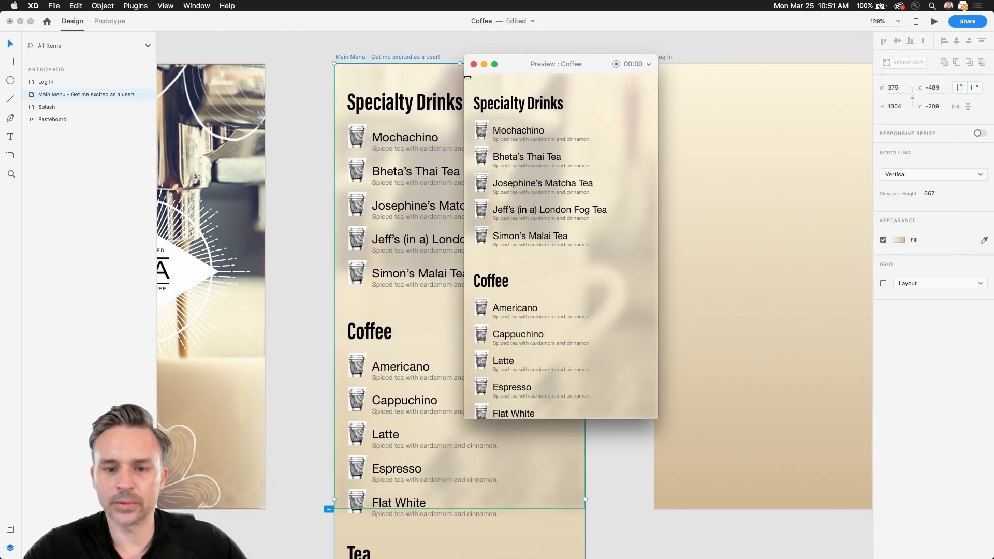
scroll(515, 216, "down", 10)
scroll(551, 187, "up", 10)
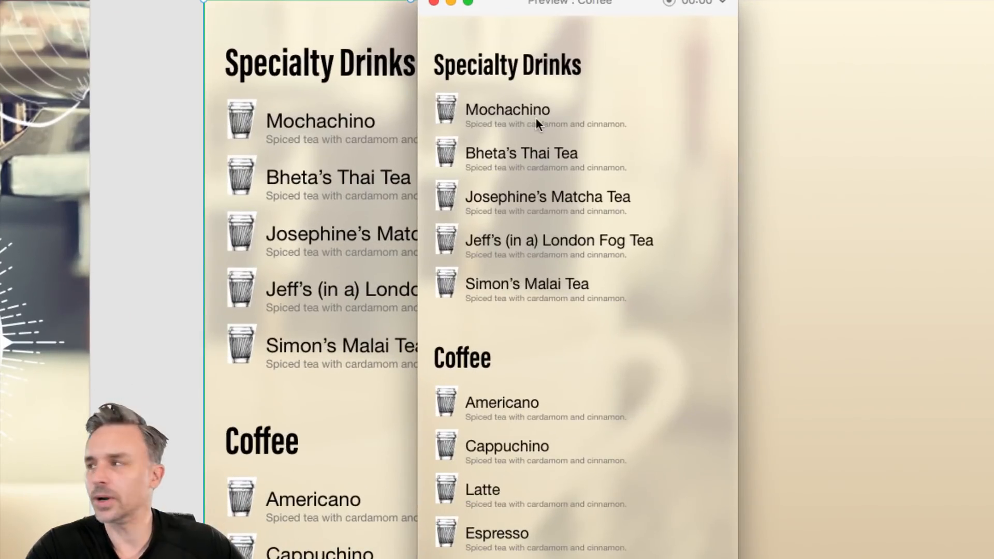
scroll(535, 135, "down", 10)
scroll(536, 119, "up", 10)
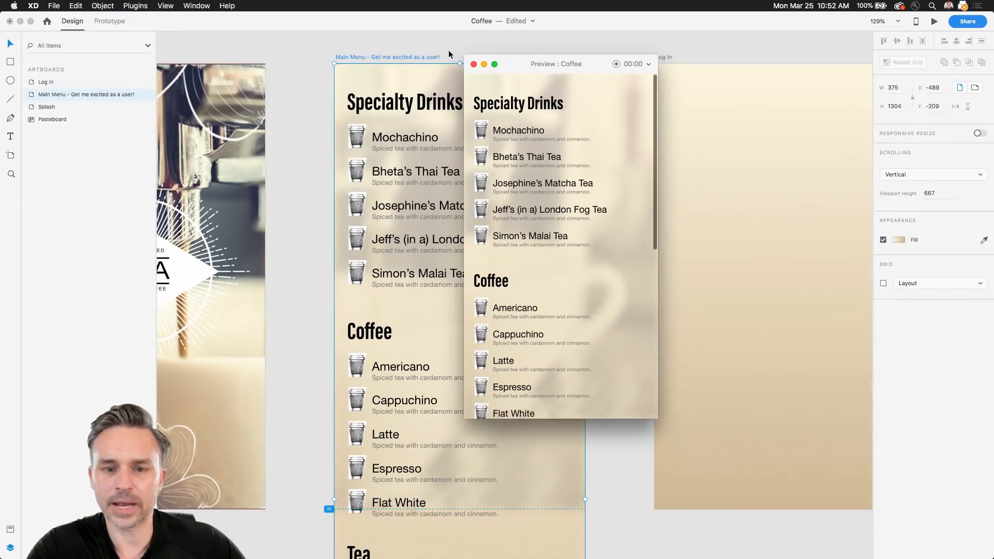
left_click(473, 63)
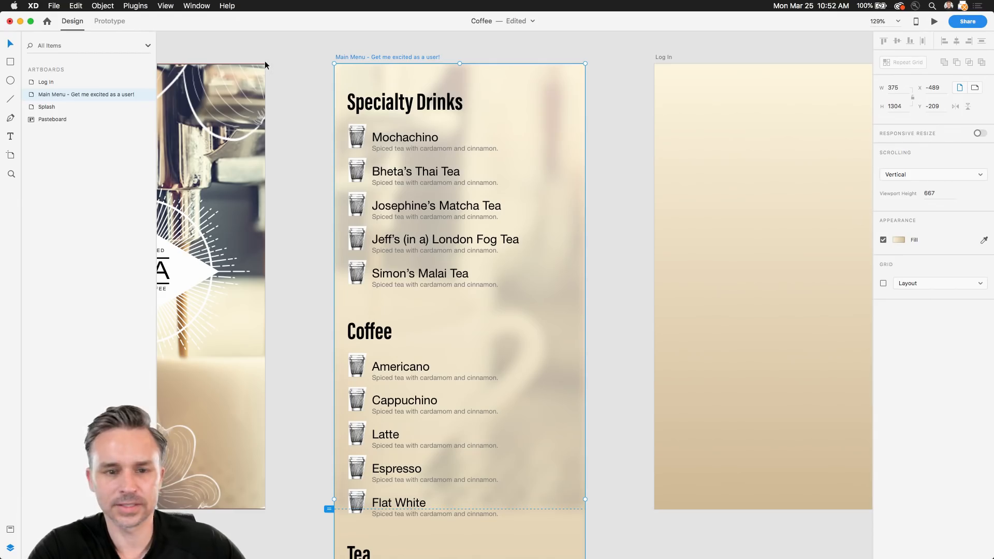
Step: Fix the espresso machine photo's position when scrolling on the Main Menu artboard
left_click(504, 104)
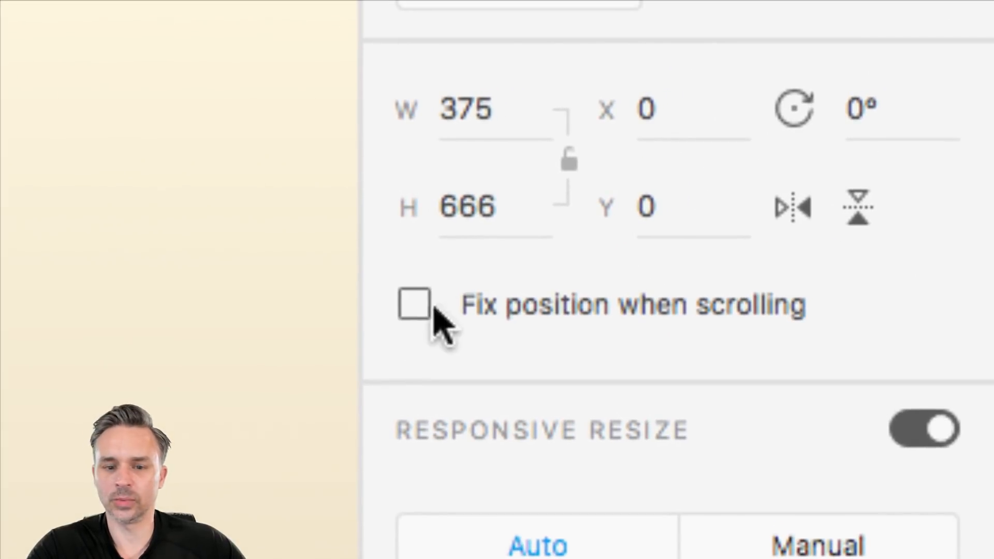
left_click(413, 305)
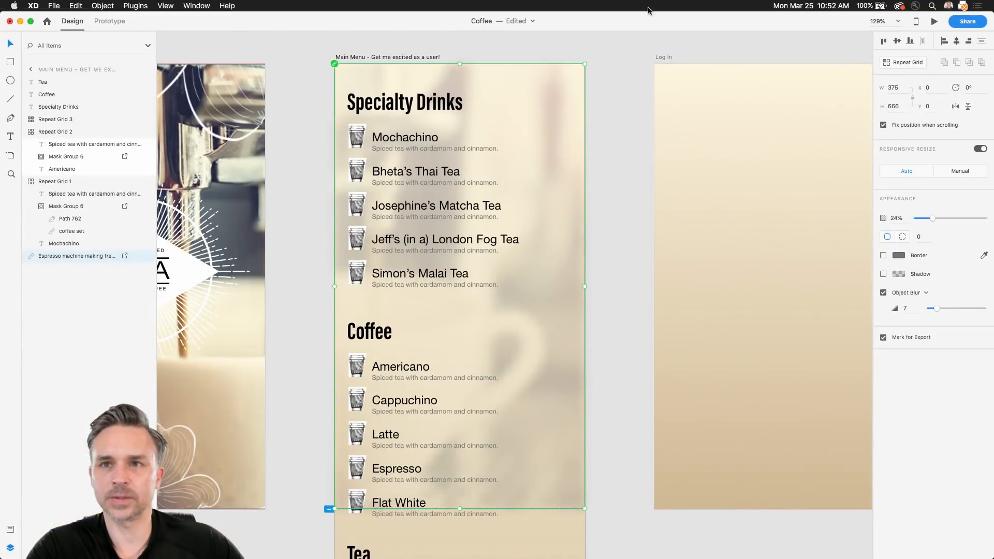
left_click(336, 53)
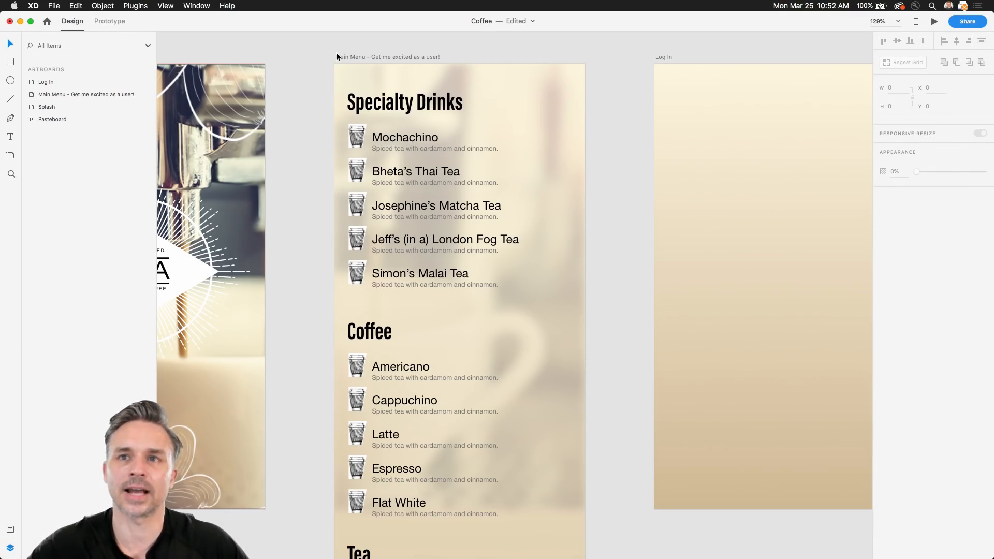
Step: Preview the Main Menu again, scroll down to the Tea section and back to check the fixed photo, and close the preview
left_click(934, 23)
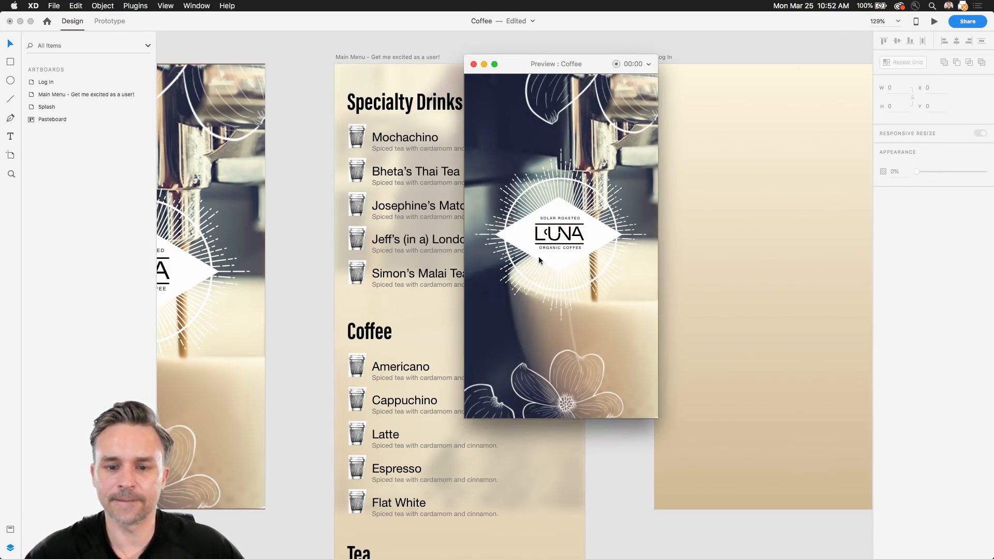
left_click(566, 239)
scroll(561, 225, "down", 2)
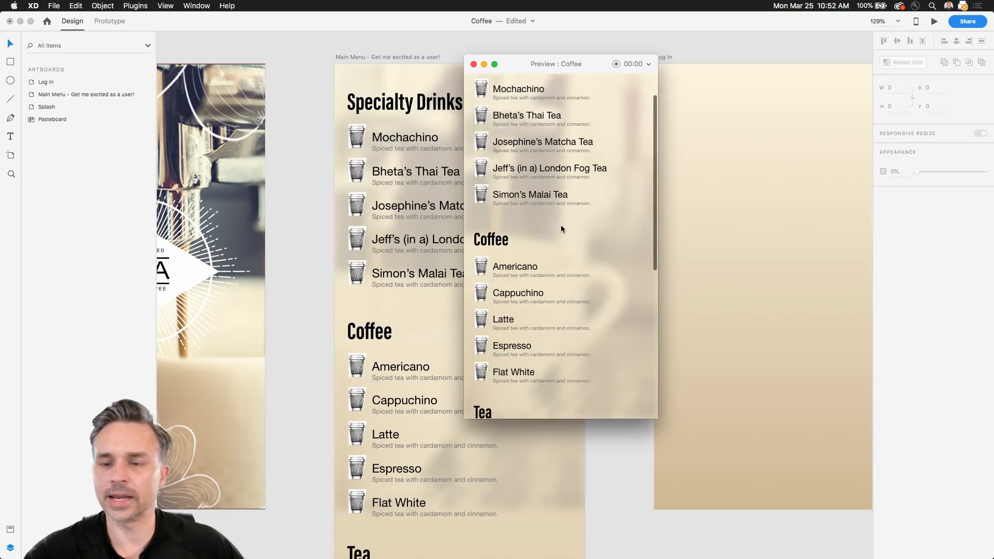
scroll(561, 225, "up", 3)
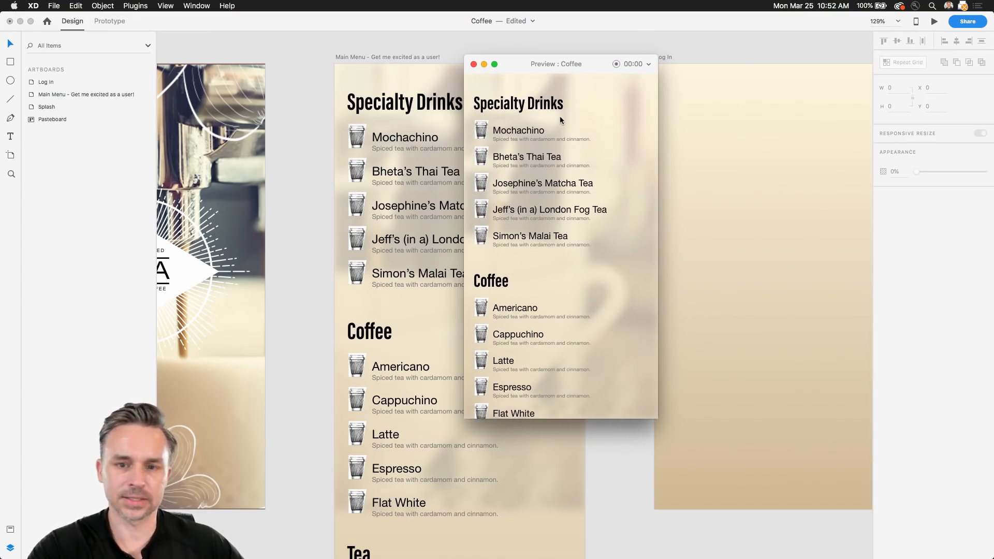
left_click_drag(542, 64, 676, 85)
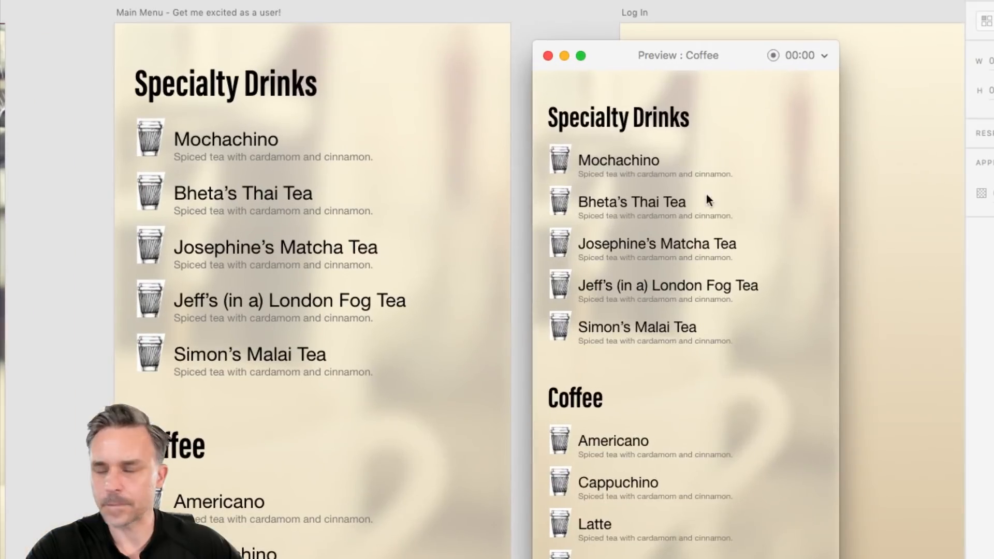
scroll(716, 174, "down", 5)
scroll(708, 250, "down", 3)
scroll(708, 250, "down", 2)
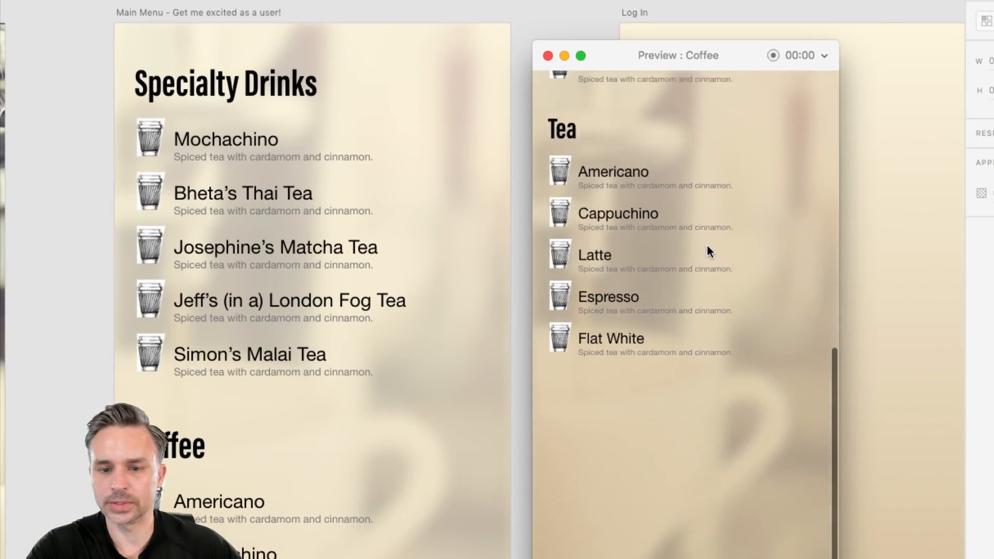
scroll(708, 250, "up", 5)
scroll(706, 244, "up", 3)
left_click(547, 55)
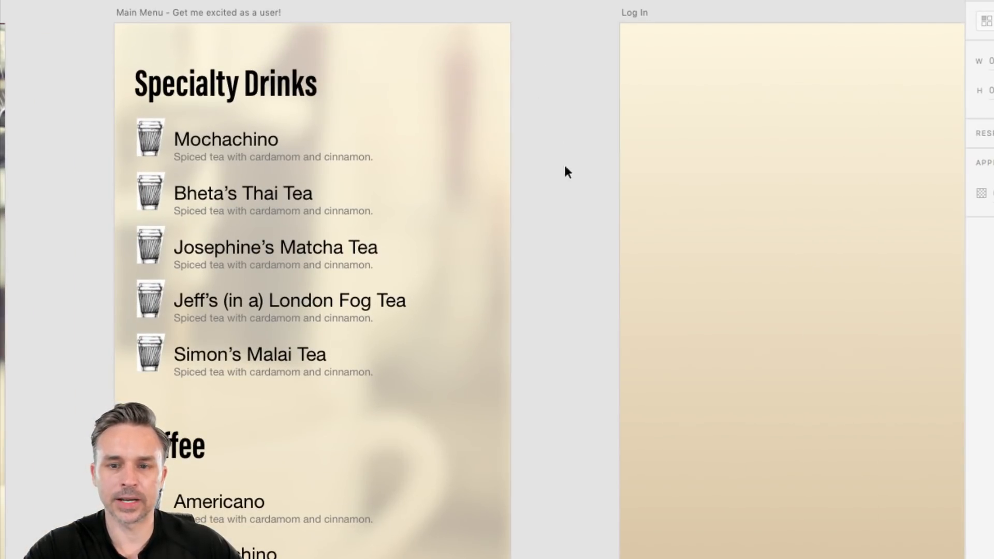
Step: Rename the Log In artboard as Order
scroll(533, 165, "right", 3)
scroll(504, 189, "down", 5)
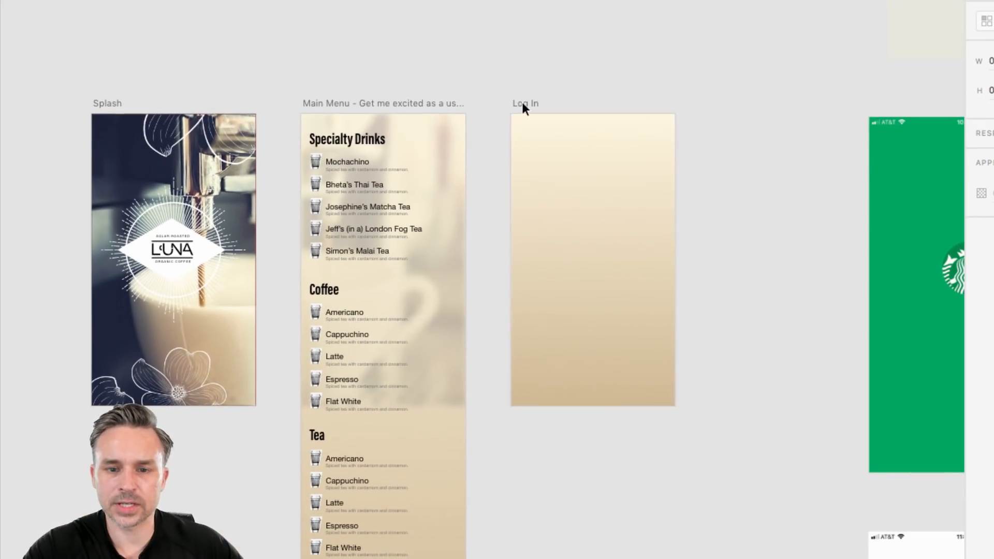
double_click(523, 103)
type("Order")
key("Return")
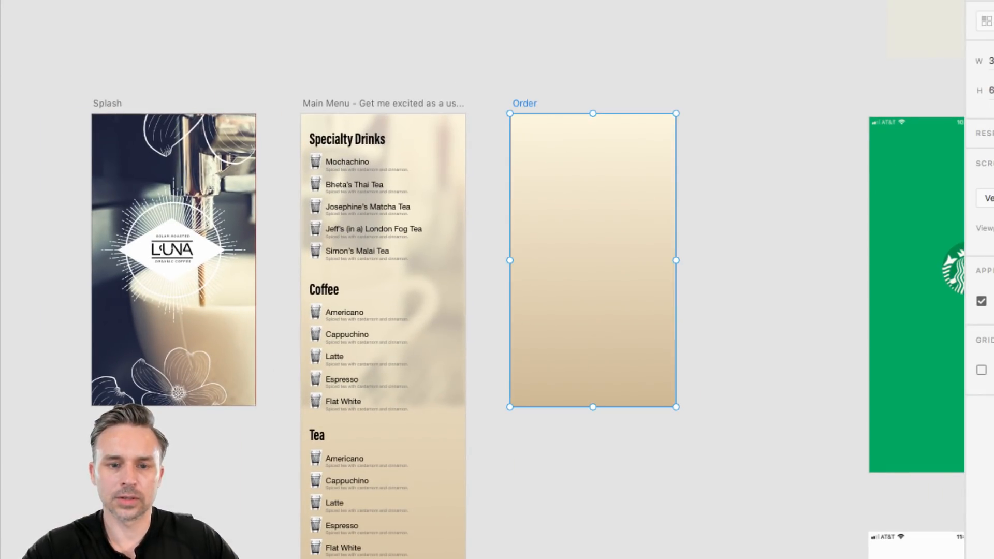
Step: Copy the Mochachino drink name from the Specialty Drinks list to the Order artboard and place it in the upper middle
scroll(615, 146, "up", 3)
left_click(187, 145)
left_click(188, 169)
double_click(187, 167)
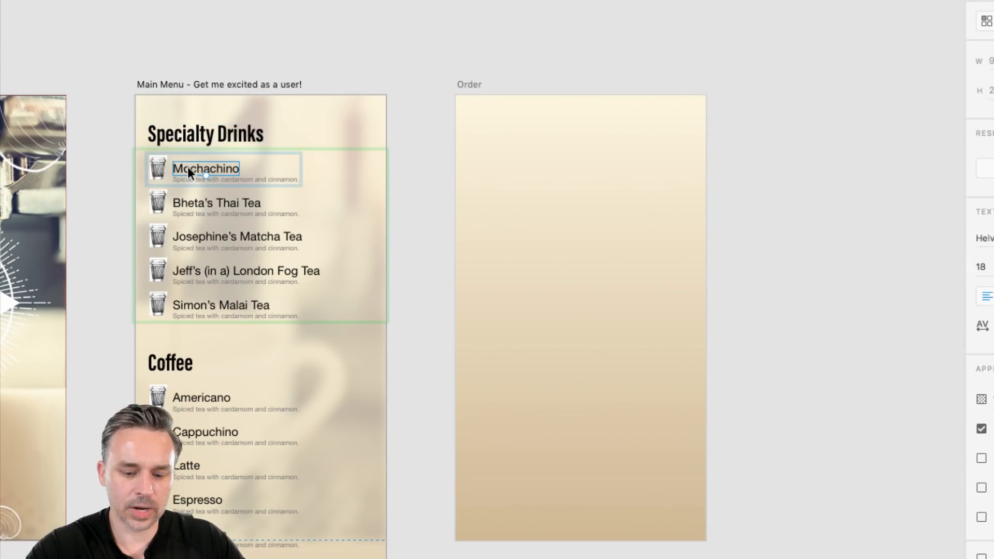
left_click(469, 84)
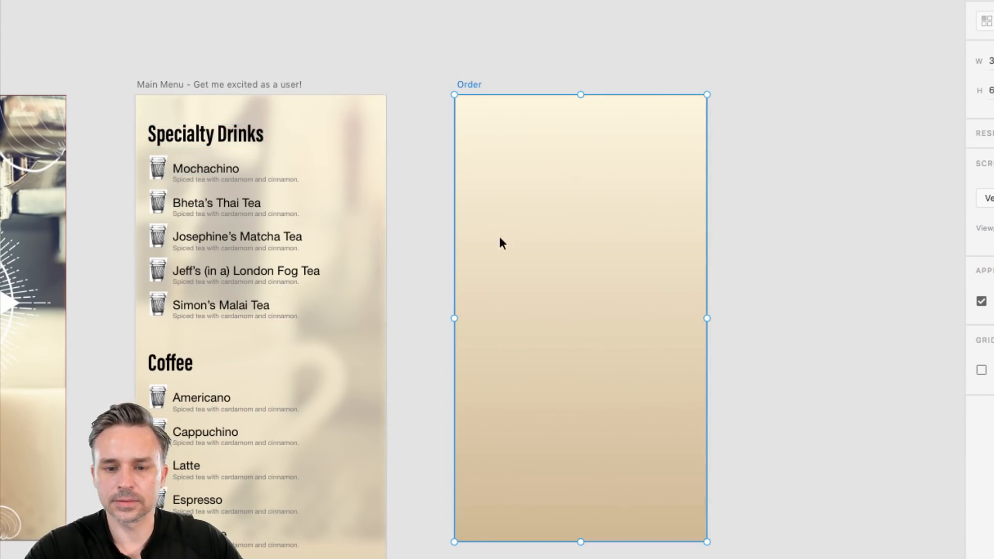
key("super+v")
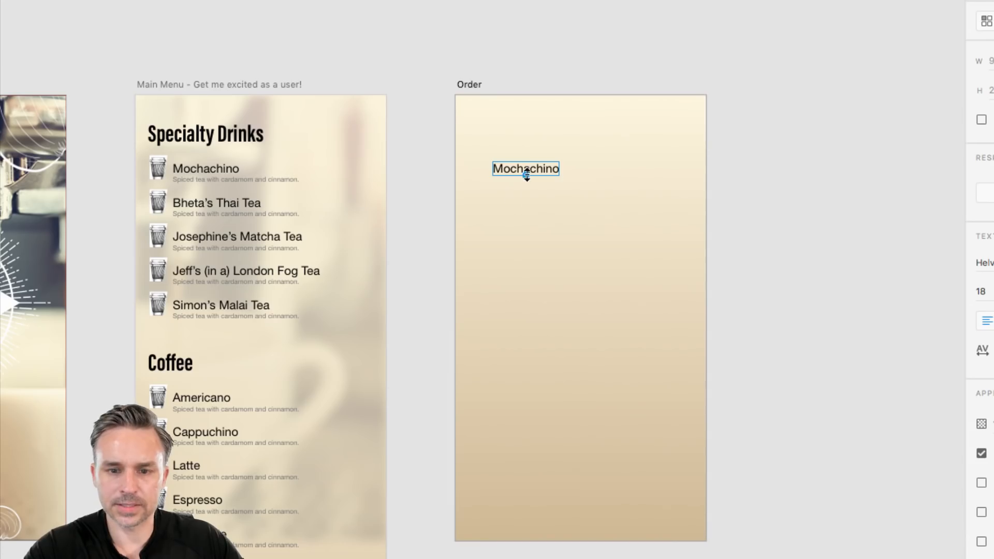
left_click_drag(505, 169, 555, 217)
Step: Replace the copied text on the Order artboard with "I'd like a large" and "Mochachino" on a second line
double_click(557, 217)
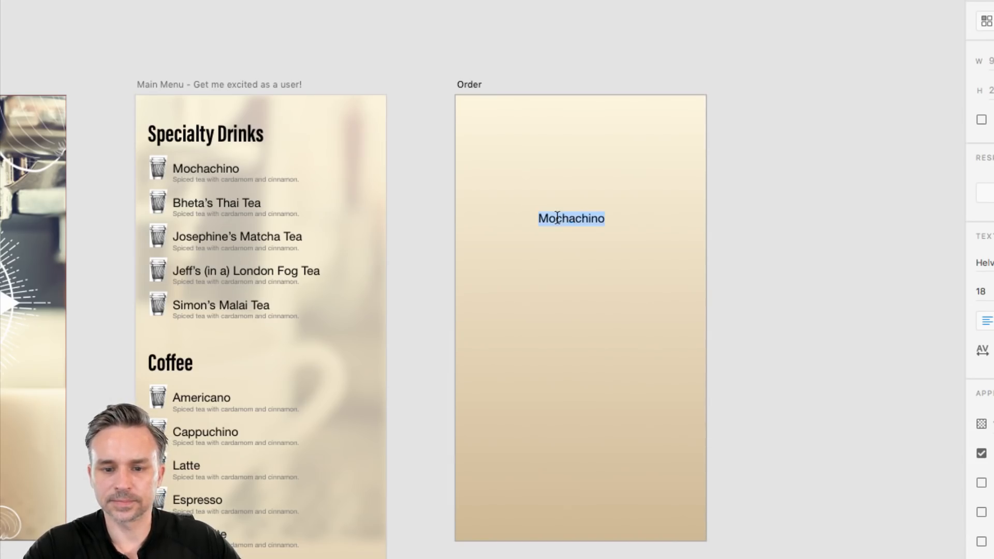
key("BackSpace")
type("I'd like a")
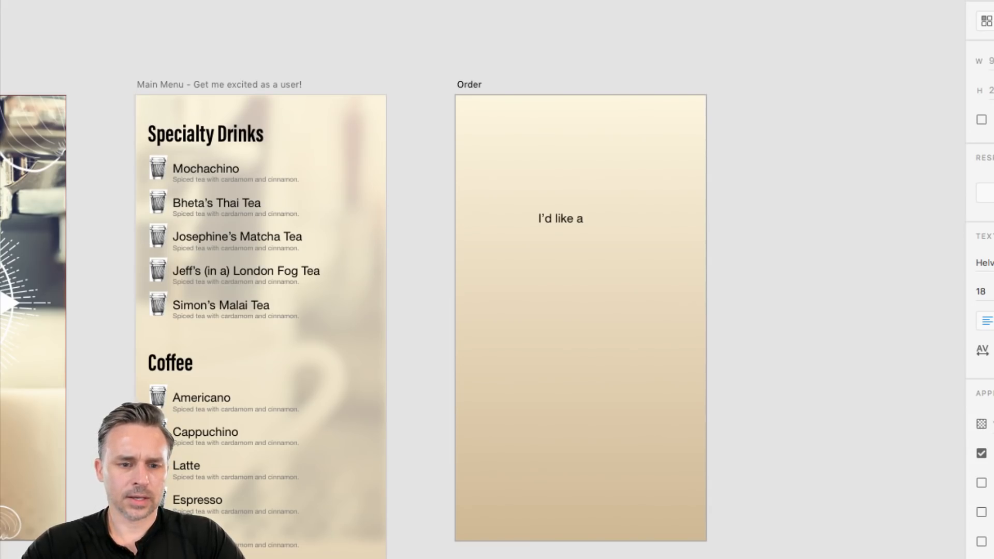
key("Return")
type("S")
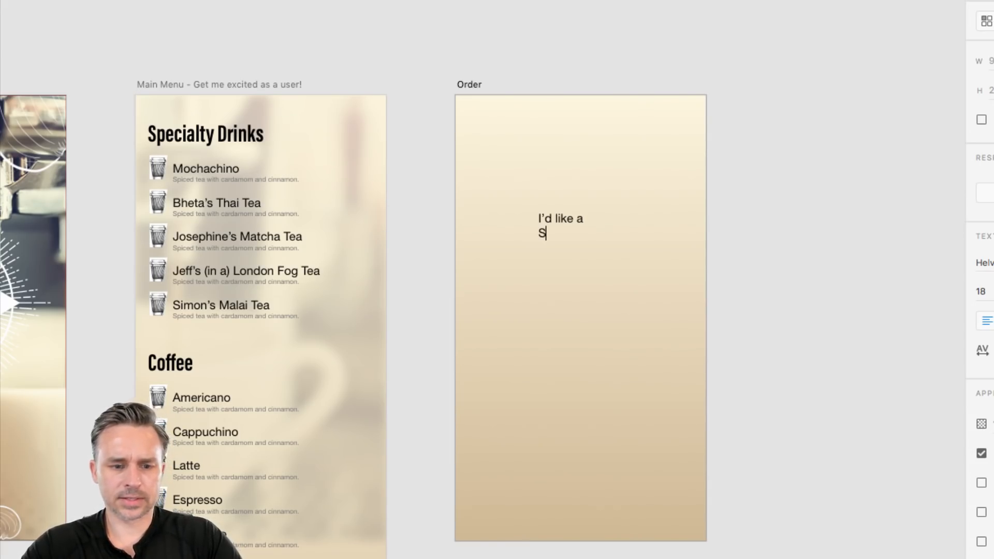
key("BackSpace")
type("Mochachino")
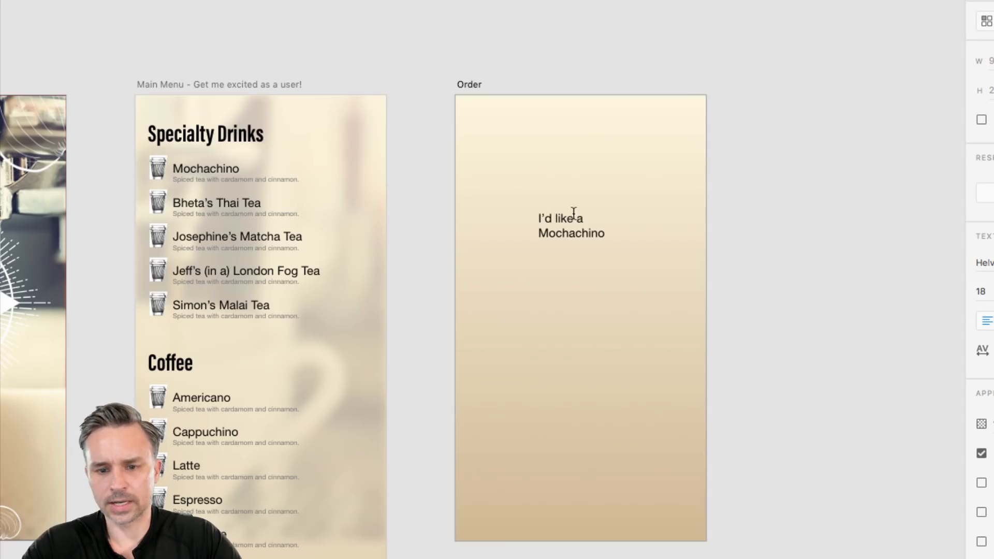
type(" large")
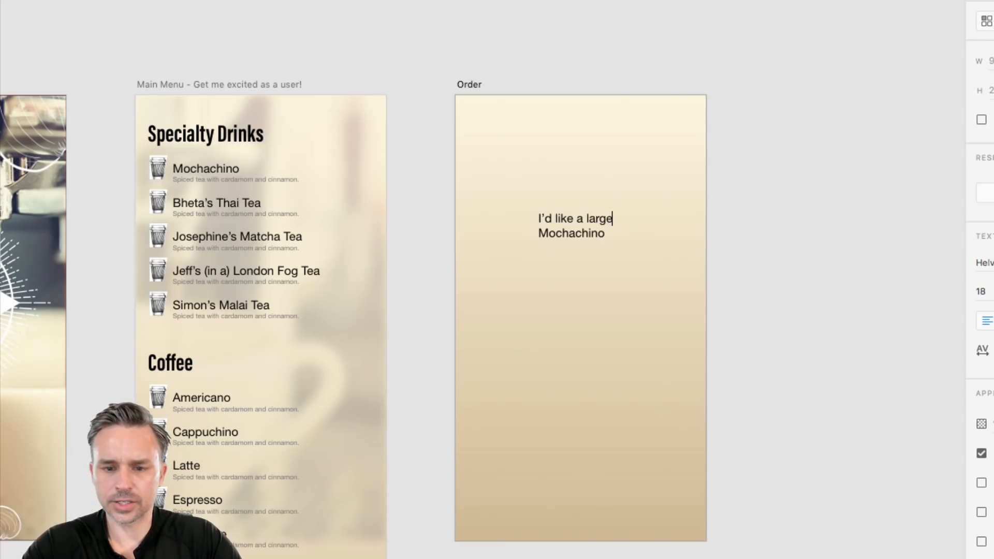
Step: Replace "Mochachino" in the order text with "Josephine's Macha Tea" and start a third line with "With"
left_click(606, 231)
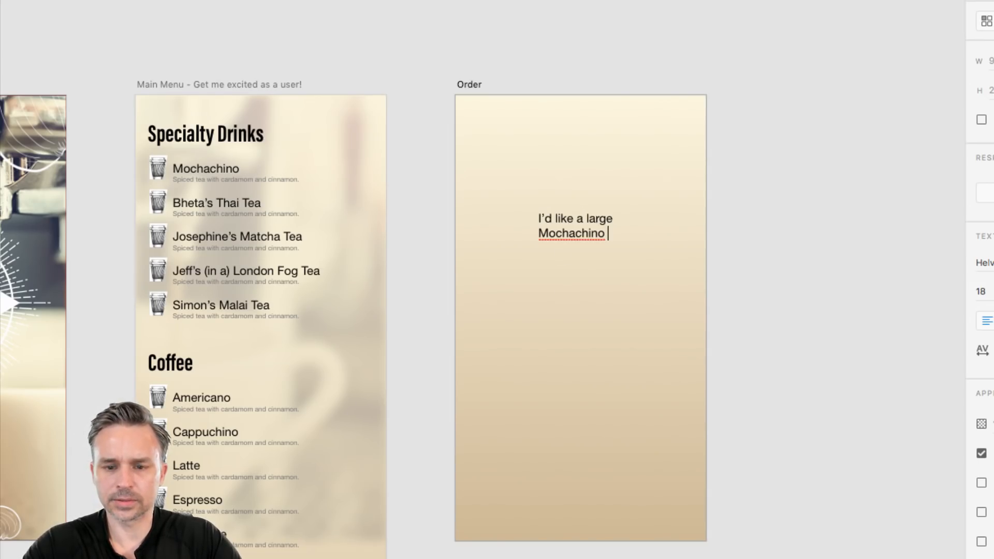
double_click(576, 234)
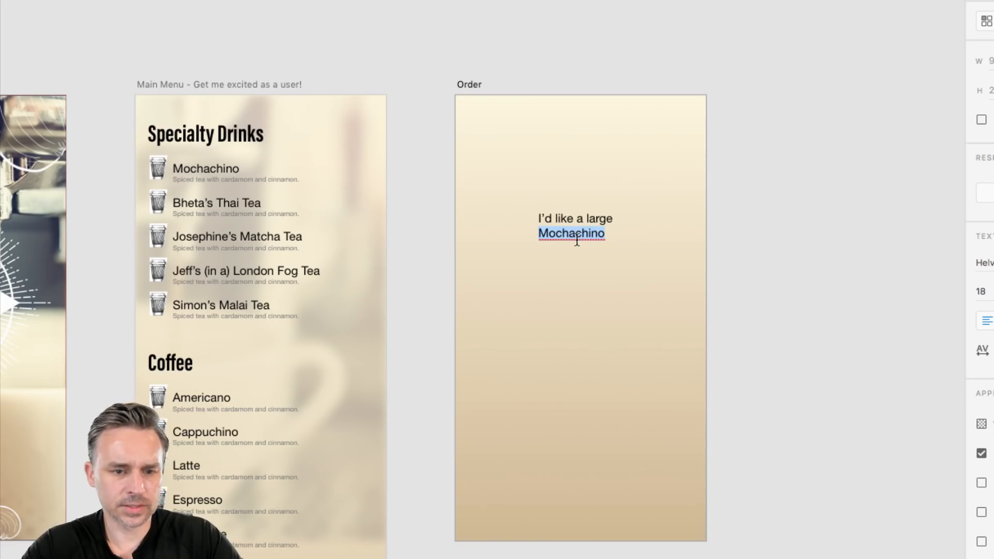
type("Josee")
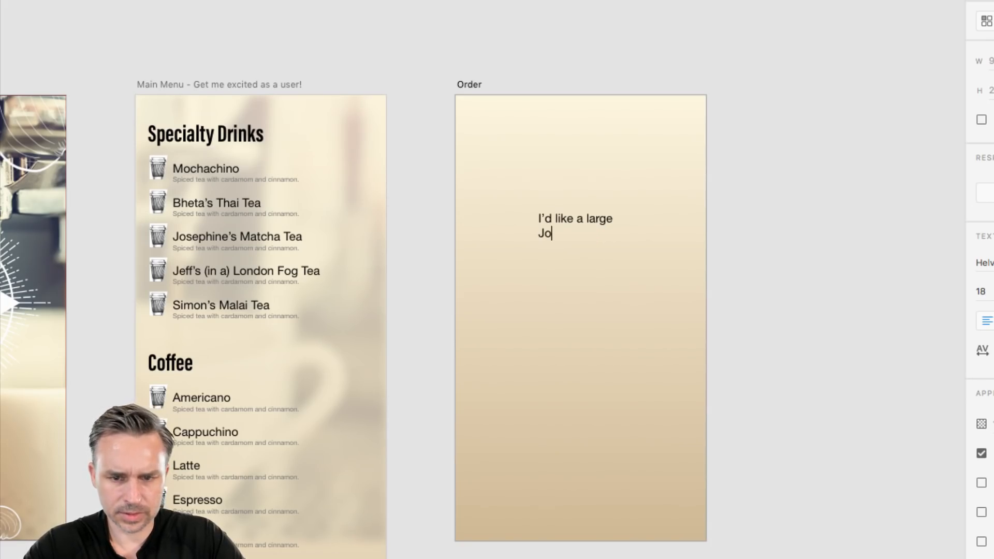
key("BackSpace")
key("BackSpace")
type("ephine's M")
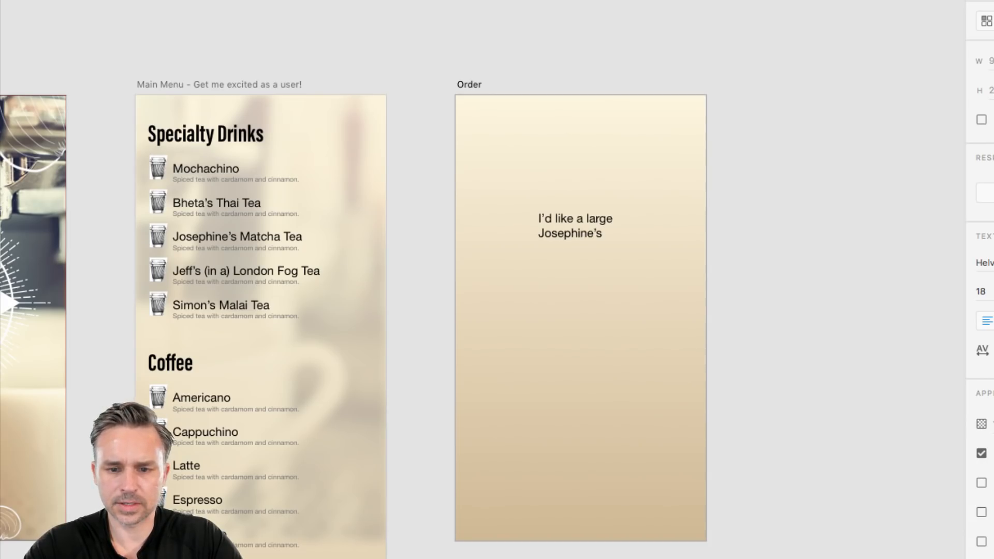
type("acha ")
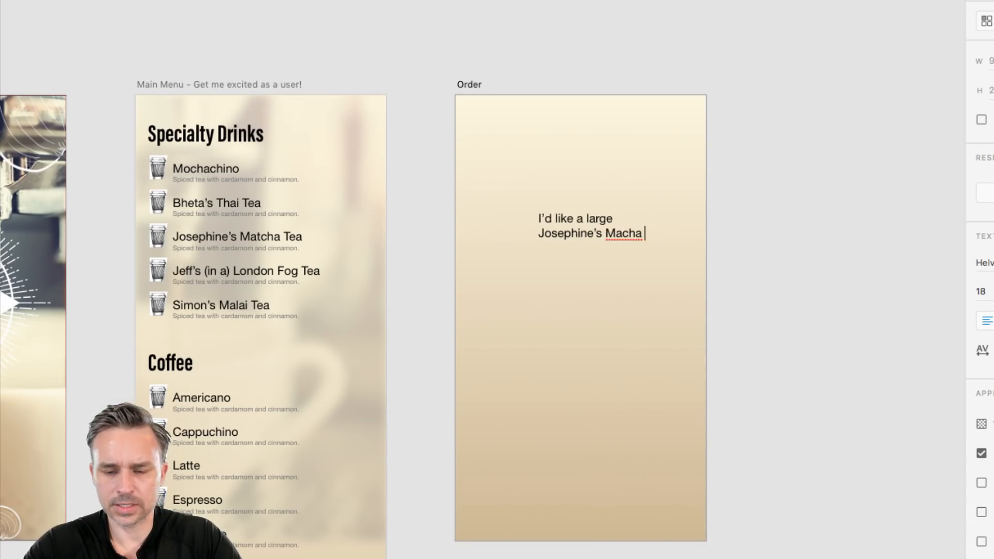
type("Tea With")
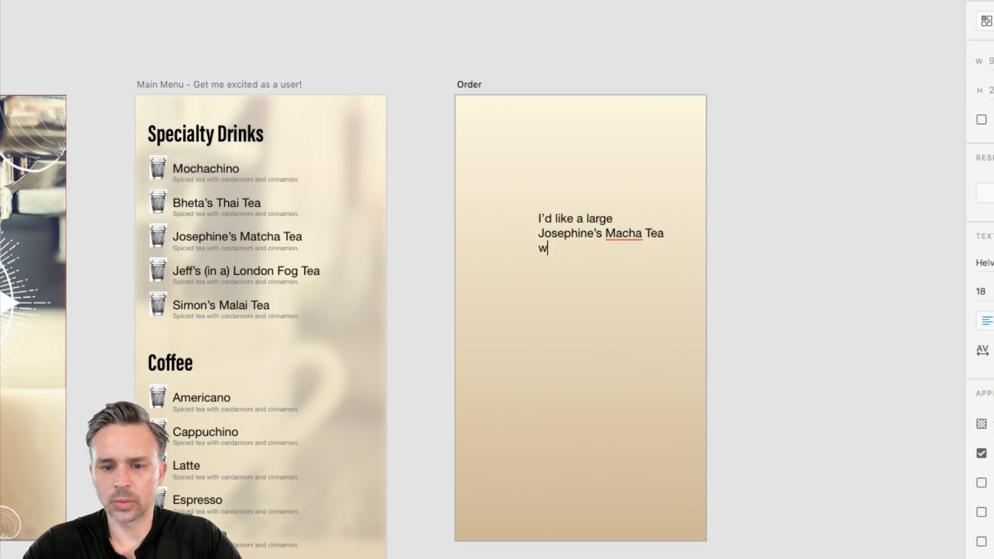
Step: Complete the third line of the order text as "with whole milk", starting with a lowercase letter
type(" milk")
key("BackSpace")
key("BackSpace")
key("BackSpace")
type("wh")
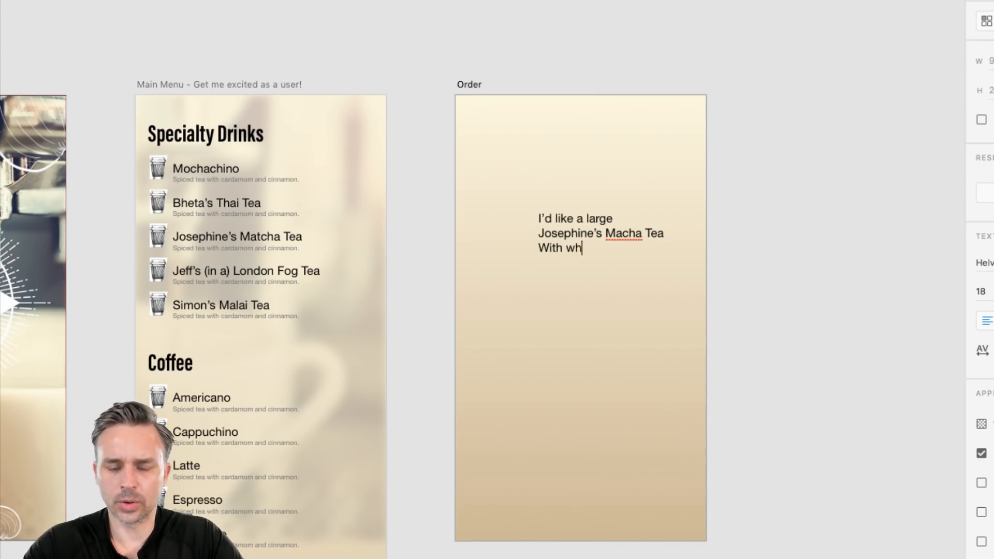
type("ole milk")
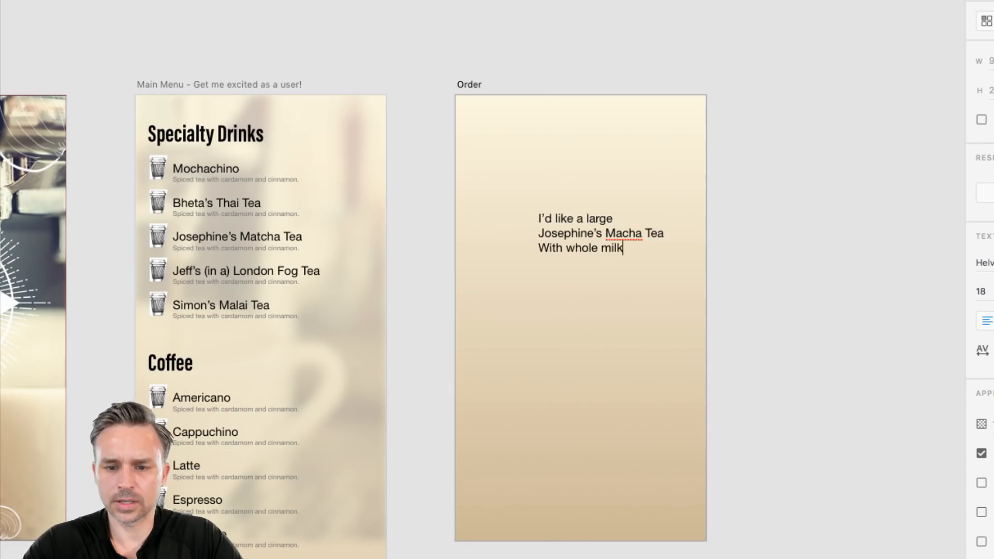
left_click_drag(547, 244, 538, 245)
key("BackSpace")
type("w")
Step: Append "and" to the third line of the order text and add "Light sugar" as a fourth line
left_click(620, 249)
type("and")
key("Return")
type("Light sugar")
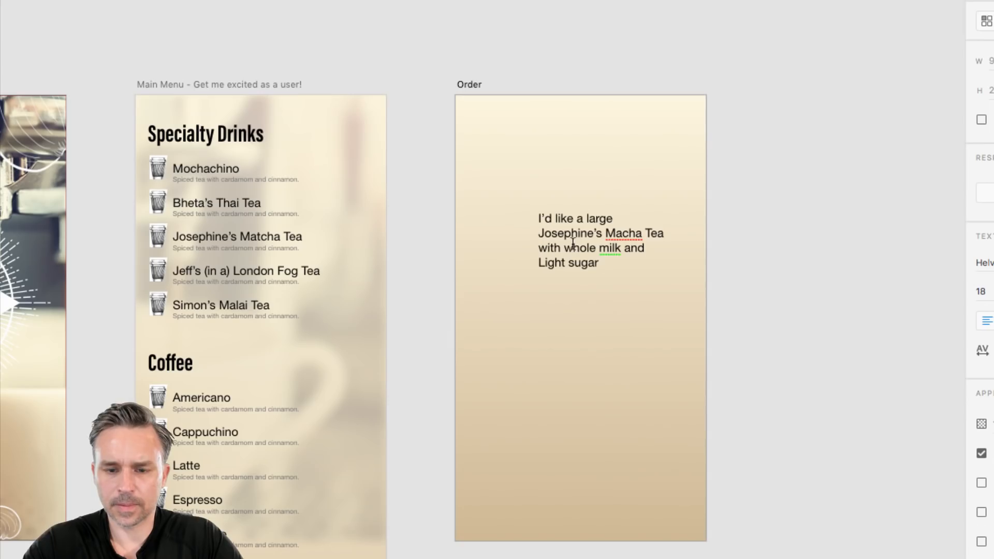
Step: Insert "a lot of" before "whole milk" in the order text and finish editing it
left_click(564, 248)
type("med")
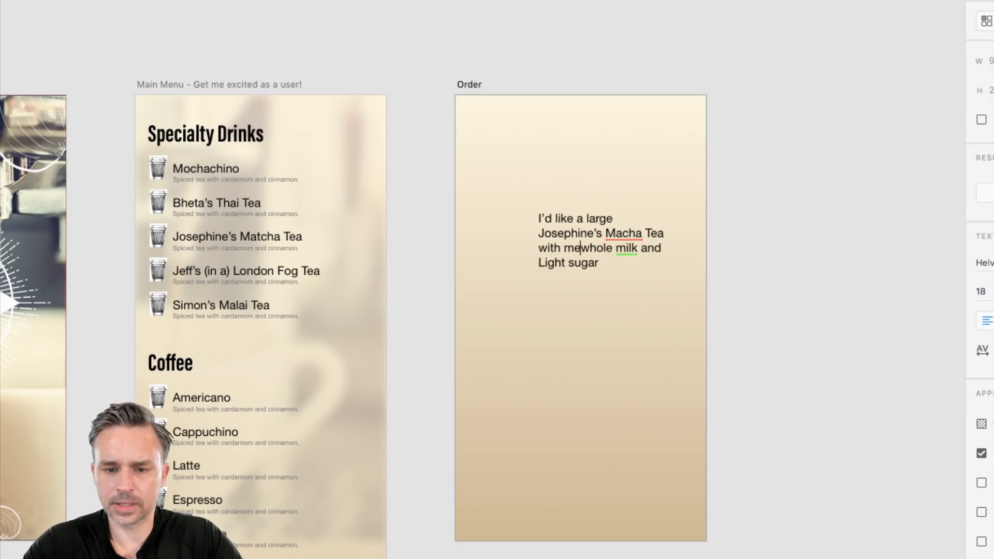
key("BackSpace")
key("BackSpace")
key("BackSpace")
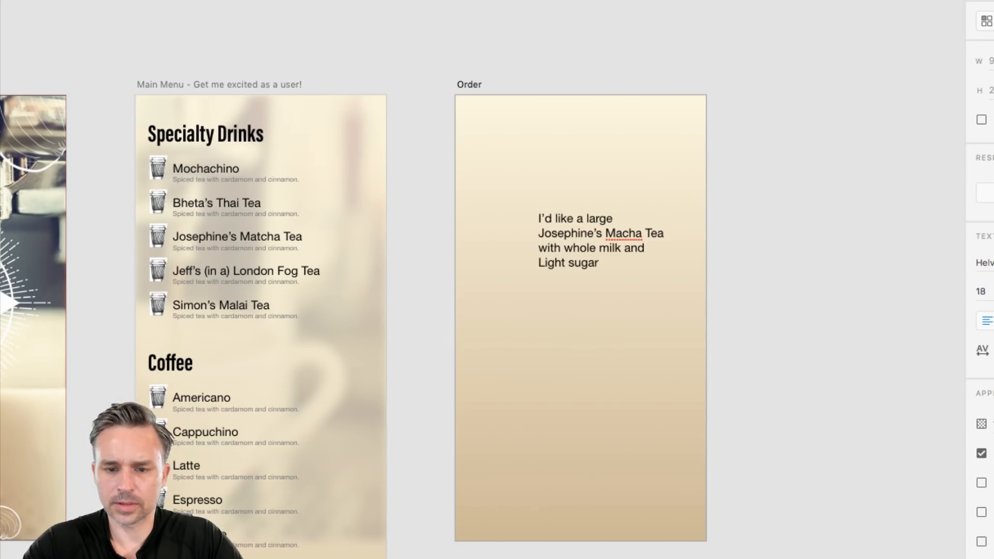
type("a lot ")
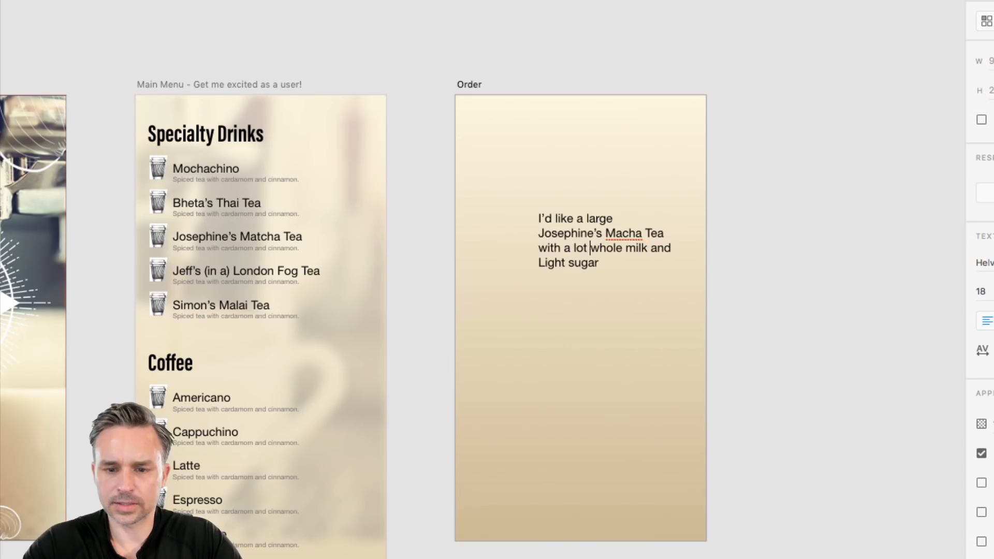
type("of")
key("Escape")
Step: Enlarge the order text to size 33 and break its third line before "and"
left_click_drag(612, 269, 613, 316)
double_click(605, 276)
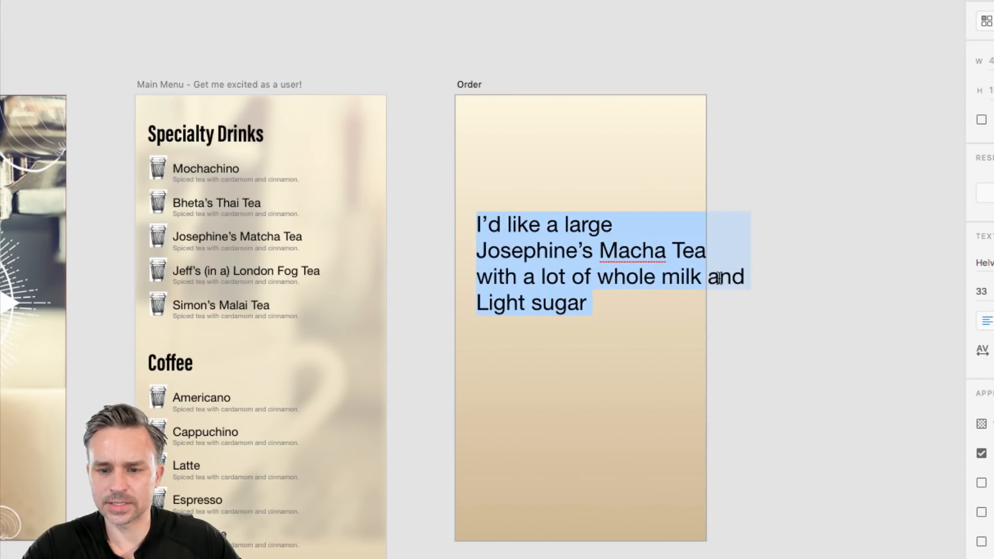
left_click(706, 276)
key("Return")
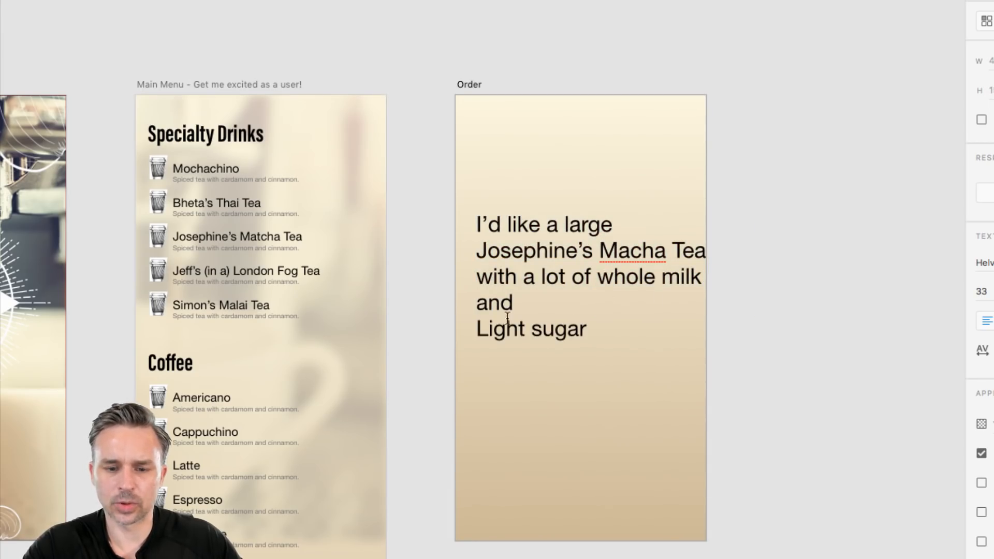
Step: Join the last two lines of the order text into "and light sugar" with a lowercase "l"
left_click(489, 330)
key("BackSpace")
key("BackSpace")
type("l")
key("Escape")
Step: Move the order text lower and scale it down slightly so it fits within the width of the Order artboard
left_click_drag(498, 281, 495, 302)
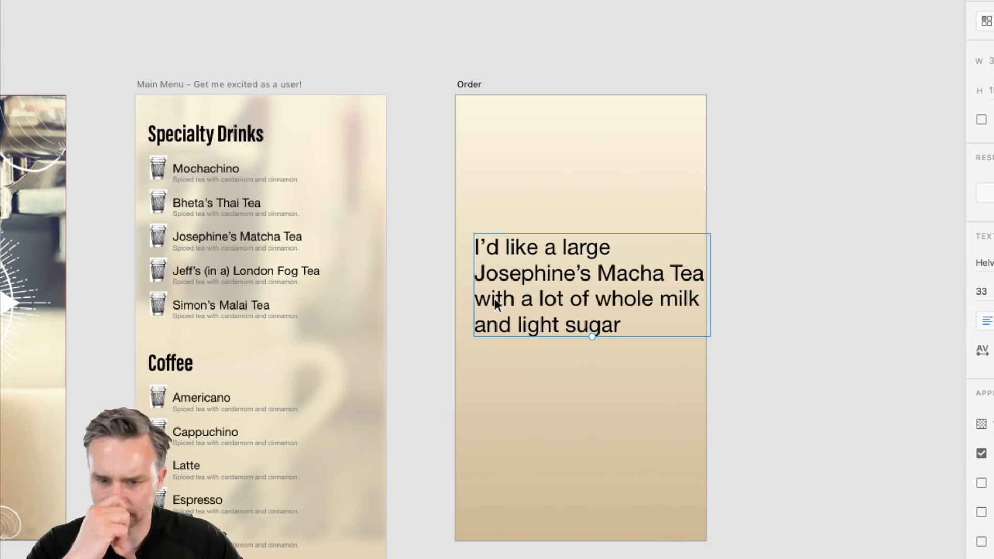
double_click(491, 253)
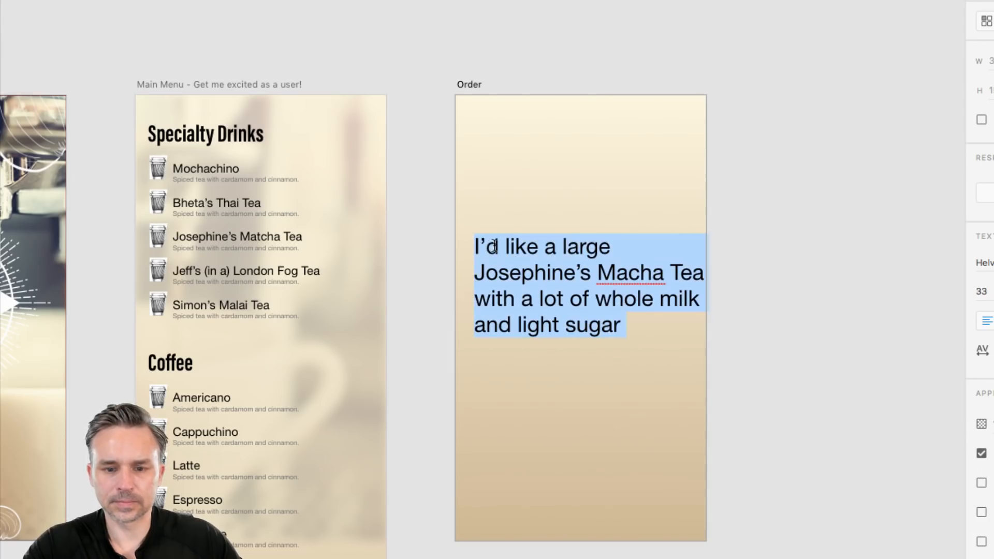
left_click(497, 248)
left_click(439, 225)
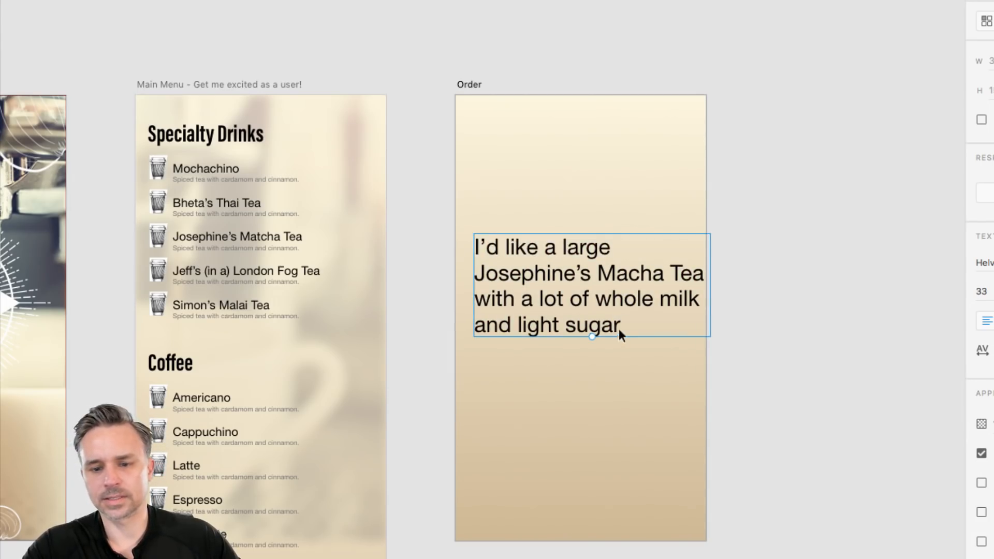
left_click_drag(593, 337, 591, 329)
left_click_drag(539, 279, 532, 290)
left_click(418, 96)
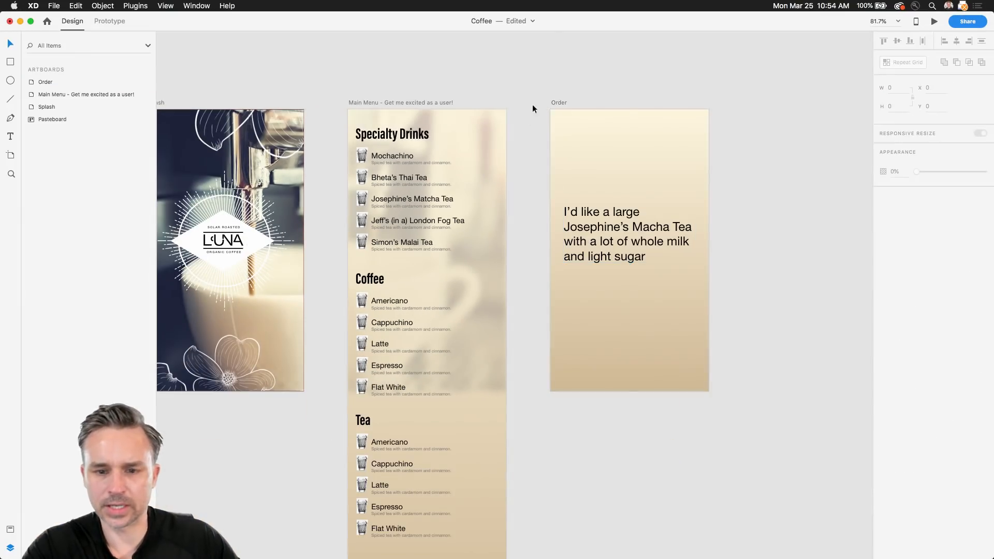
Step: Open the Creative Cloud Libraries for the Order artboard and browse the graphics in the Luna library
left_click(464, 84)
left_click(50, 6)
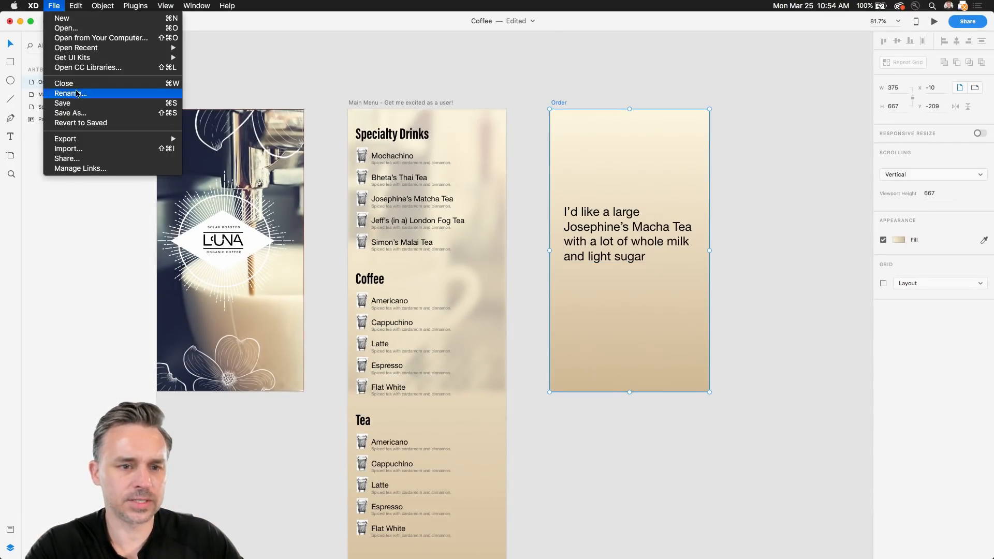
left_click(86, 67)
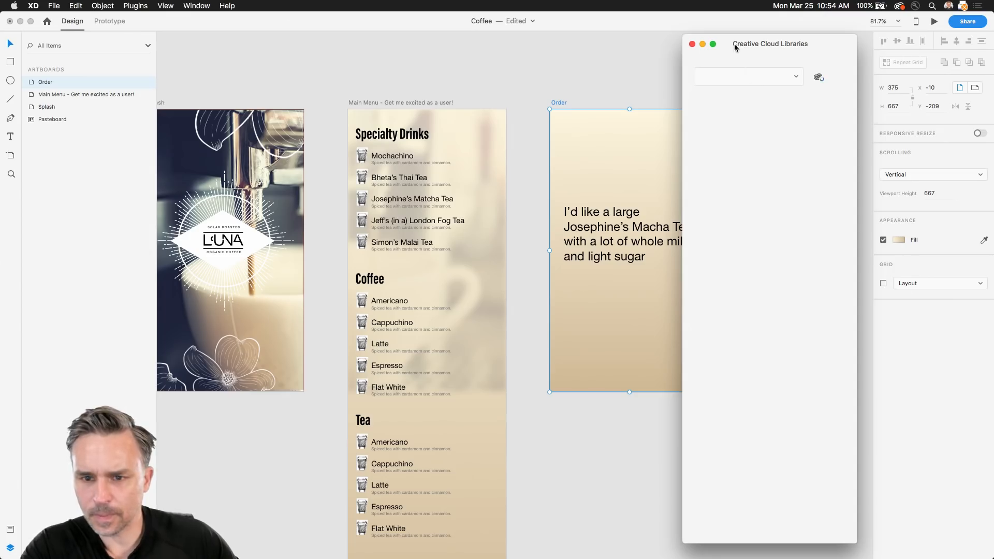
left_click_drag(735, 48, 810, 45)
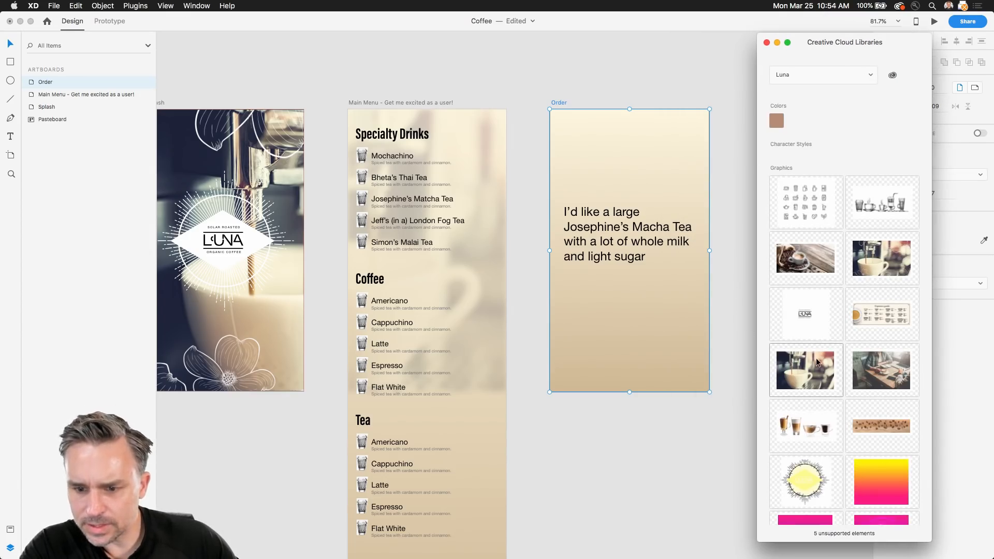
scroll(822, 362, "down", 2)
left_click_drag(856, 371, 867, 373)
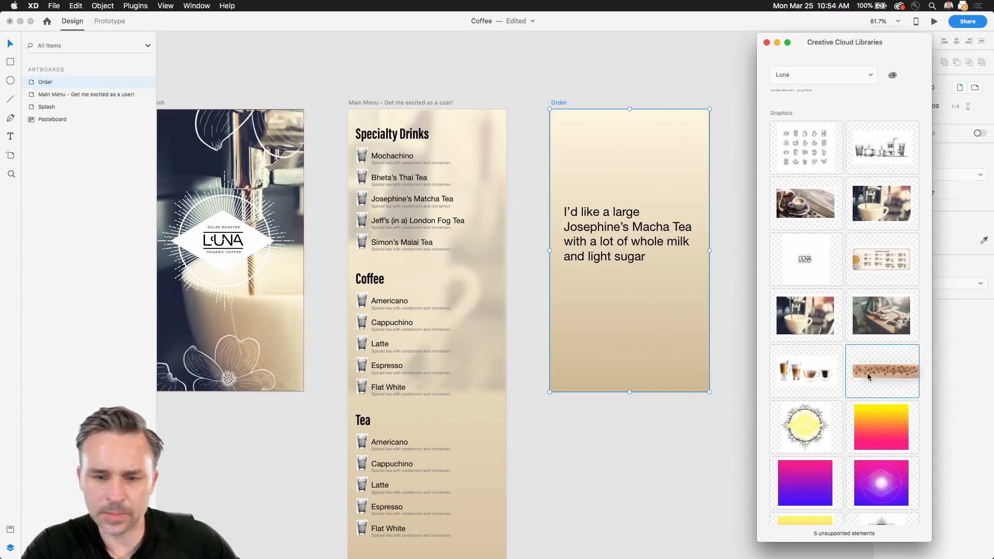
Step: Draw a rectangle about 196 by 212 below the order text, place the sketched coffee cups graphic in it, and close the library
left_click(10, 63)
left_click_drag(576, 281, 660, 370)
mouse_move(882, 147)
left_mouse_down()
mouse_move(655, 330)
mouse_move(633, 322)
left_mouse_up()
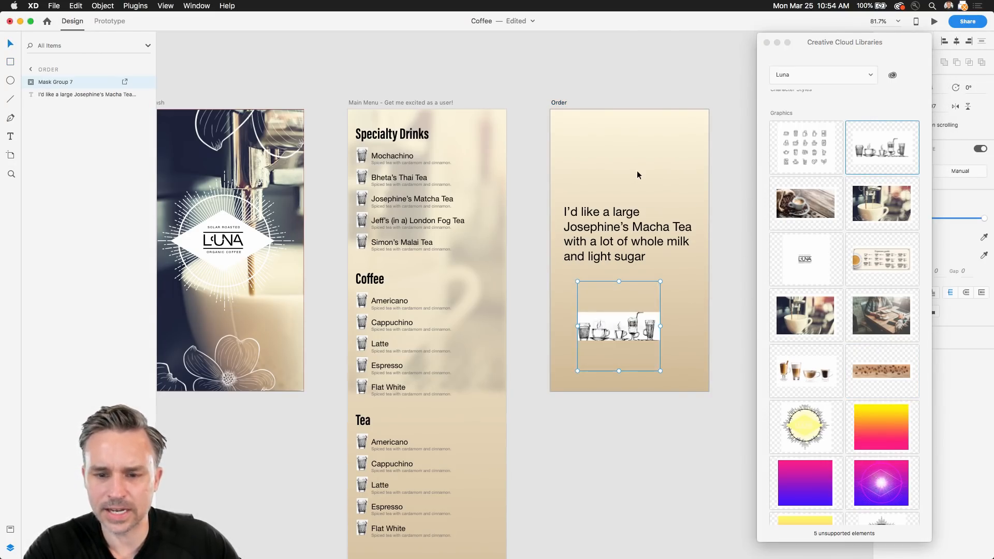
left_click(766, 43)
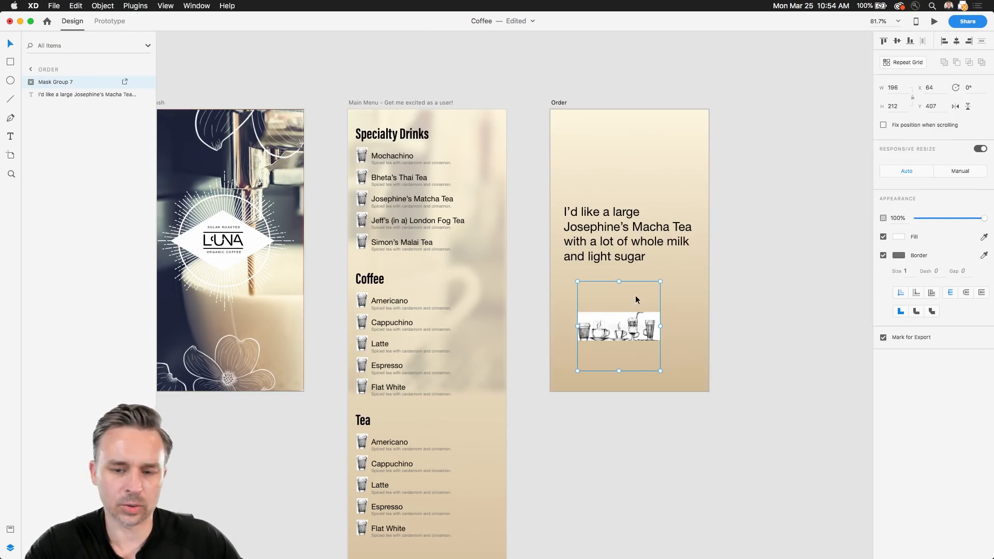
Step: Enlarge the coffee set image inside the mask to about 824 wide and position it so the small espresso cup fills the rectangle
scroll(635, 295, "up", 3)
left_click_drag(629, 282, 468, 256)
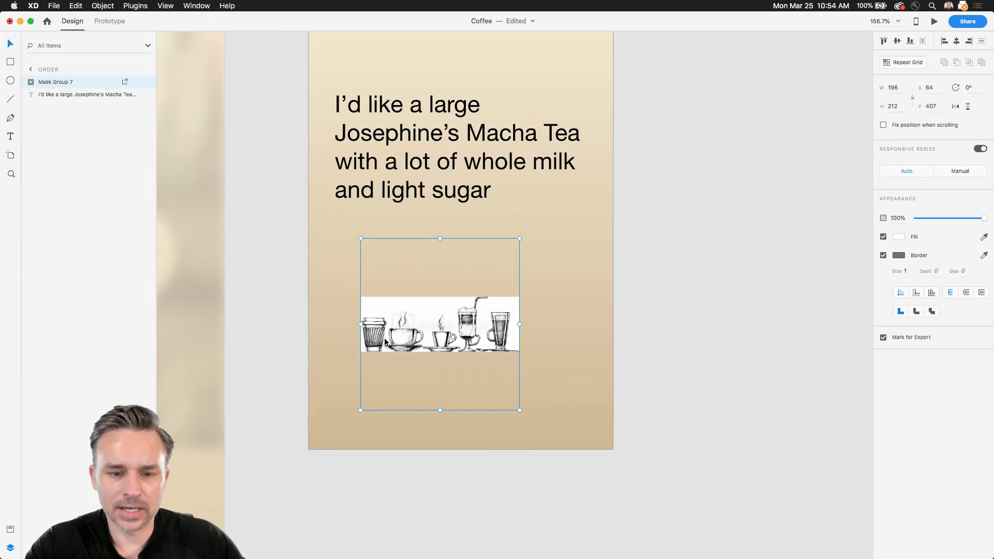
double_click(438, 328)
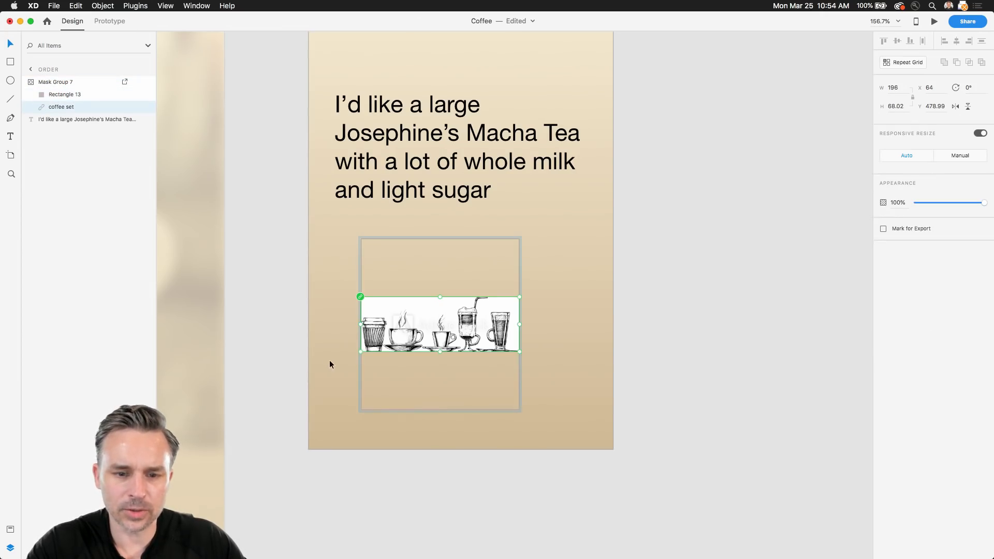
left_click_drag(358, 353, 43, 510)
left_click_drag(290, 367, 473, 263)
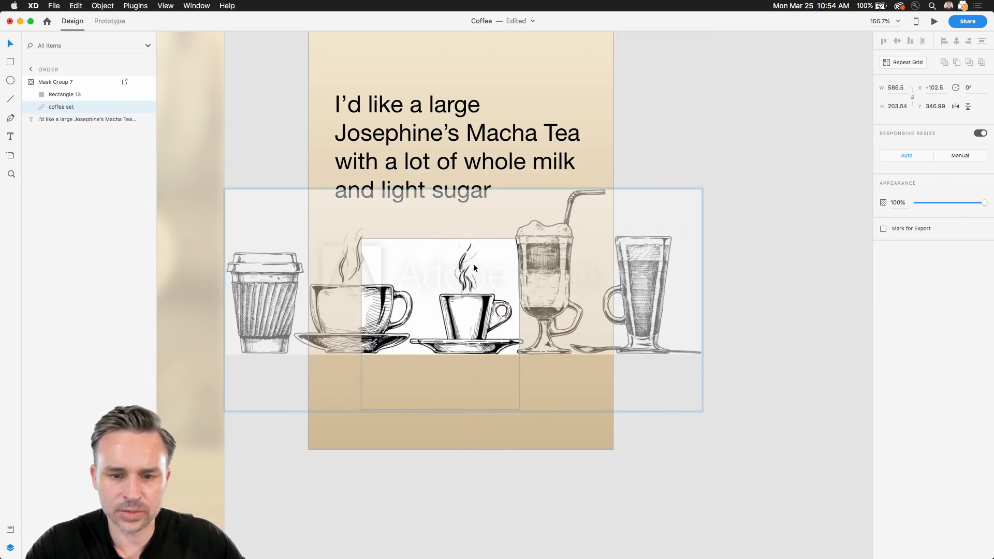
left_click_drag(226, 353, 31, 501)
left_click_drag(217, 318, 283, 308)
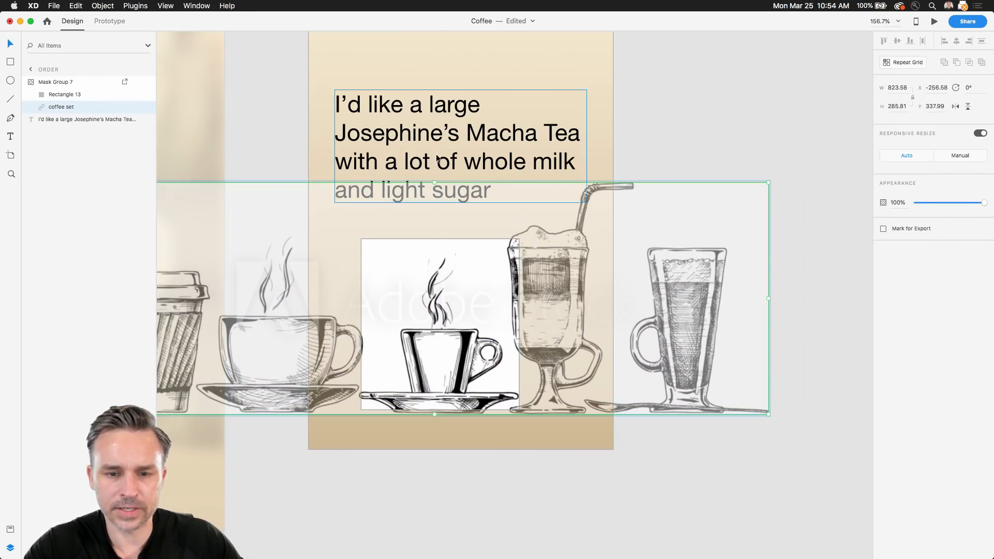
Step: Reshape the mask rectangle around the espresso cup by adding a point on its upper edge and moving its corners
left_click(615, 188)
double_click(405, 306)
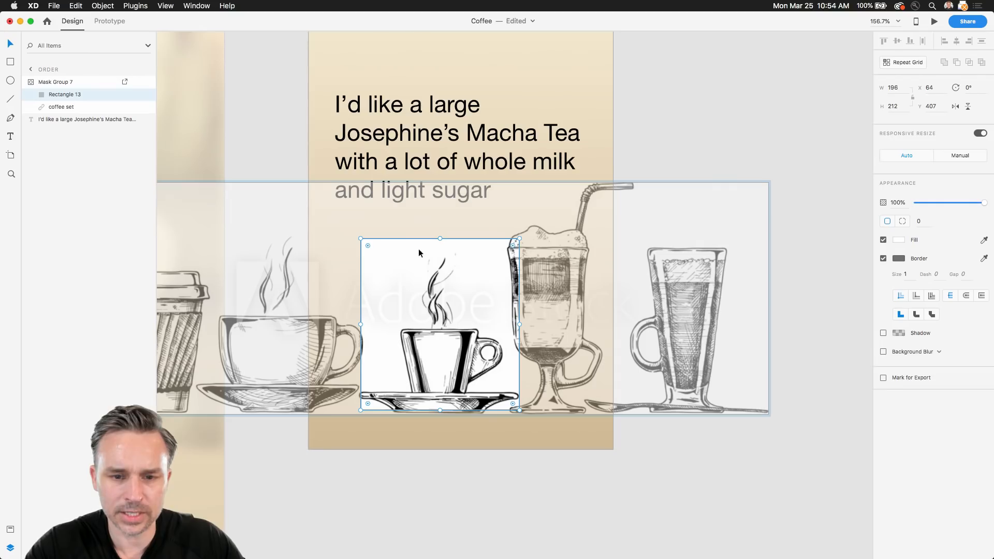
double_click(415, 238)
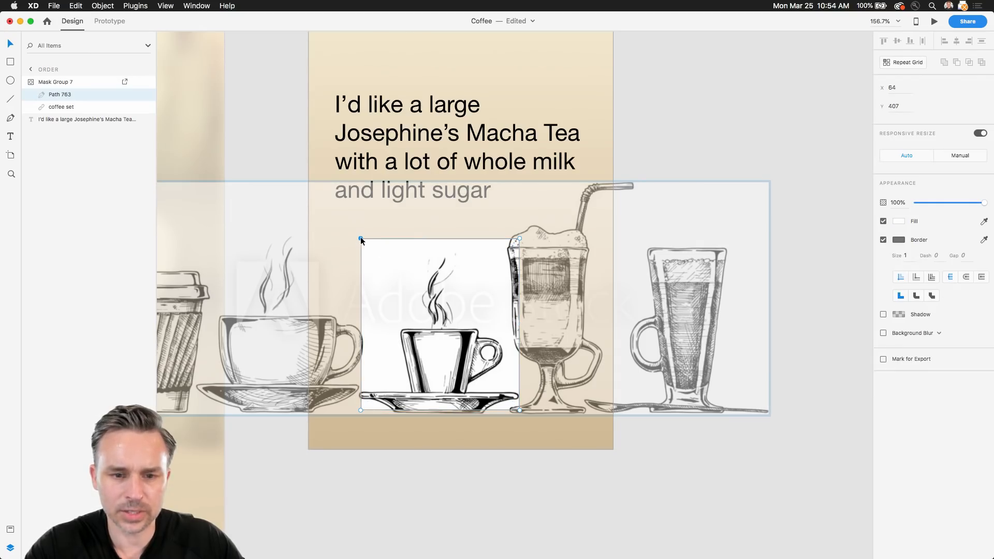
left_click(442, 238)
left_click_drag(363, 239, 383, 314)
left_click_drag(360, 409, 351, 411)
left_click_drag(518, 239, 497, 291)
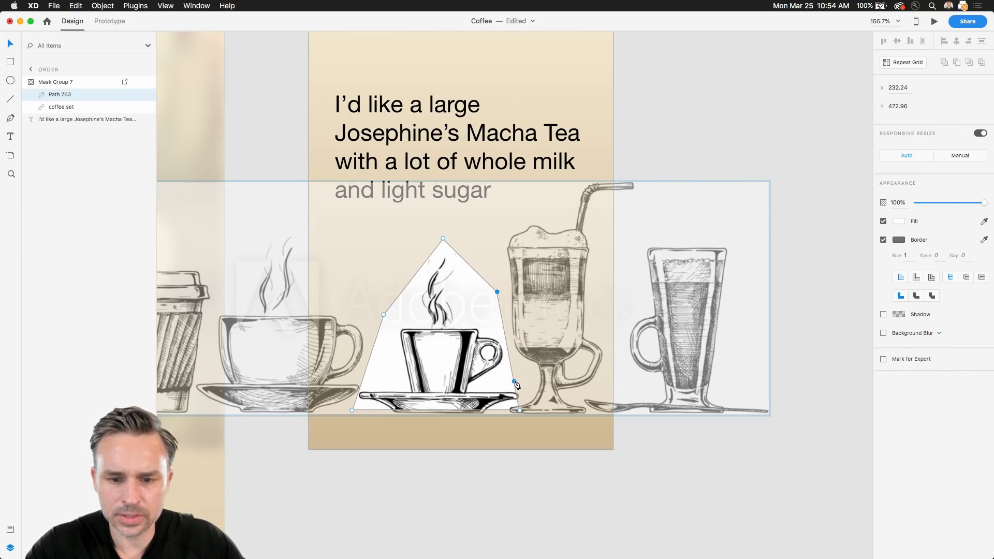
Step: Add a point on the mask's right edge and adjust the lower-right points as sharp corners around the saucer
left_click(514, 381)
left_click_drag(511, 382, 497, 410)
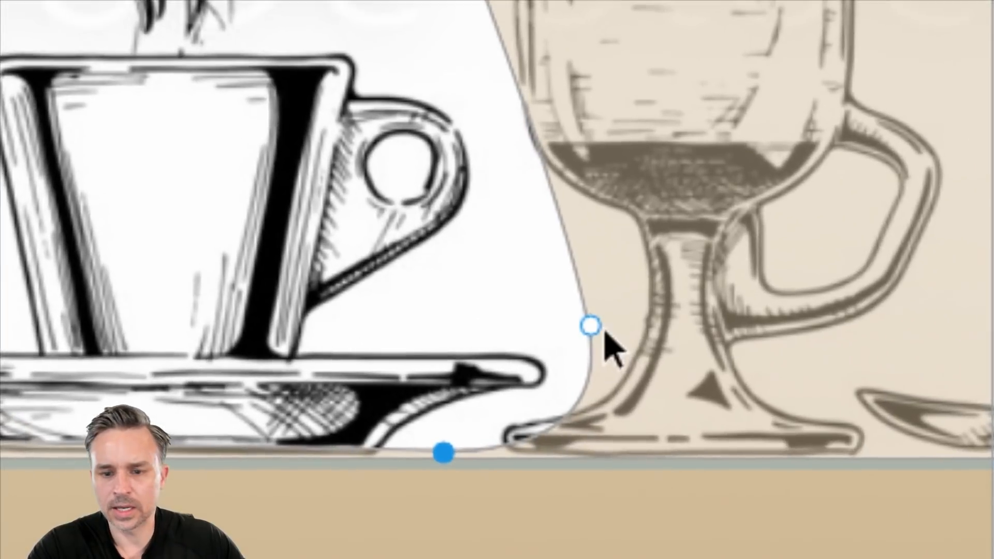
left_click(590, 326)
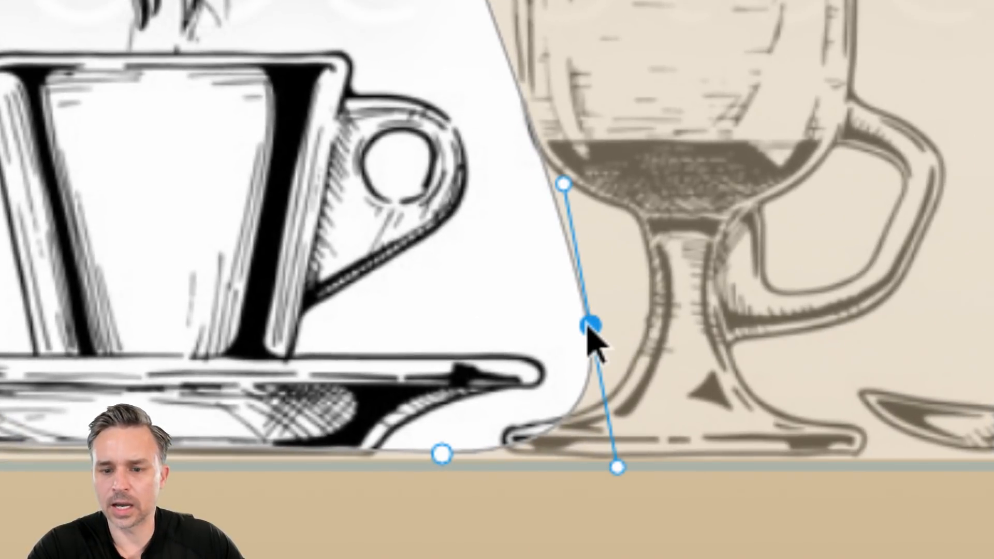
double_click(589, 327)
left_click_drag(590, 327, 591, 380)
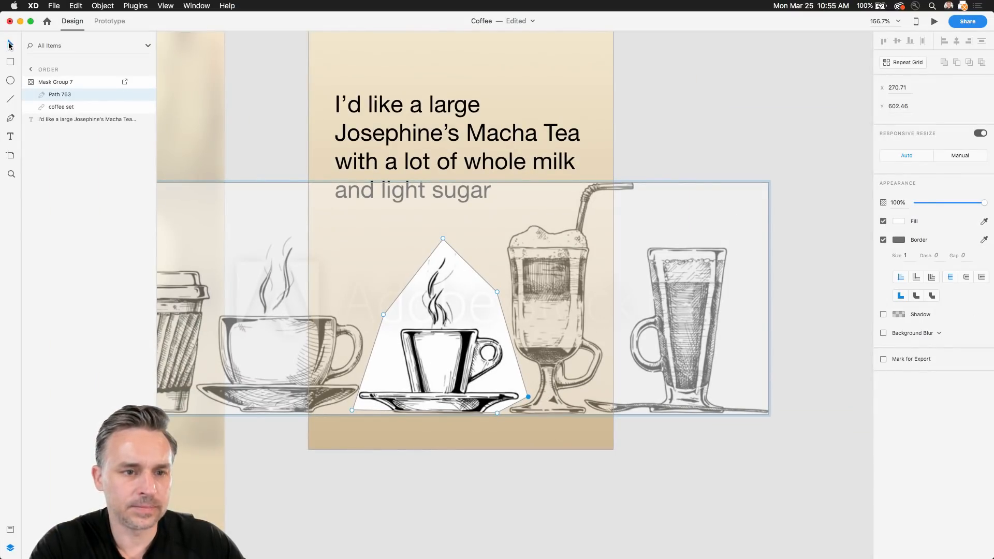
Step: Finish editing the mask and move the masked cup to about X 69, Y 390 beneath the order text
left_click(246, 129)
left_click(288, 128)
mouse_move(423, 359)
left_mouse_down()
mouse_move(440, 337)
mouse_move(437, 345)
left_mouse_up()
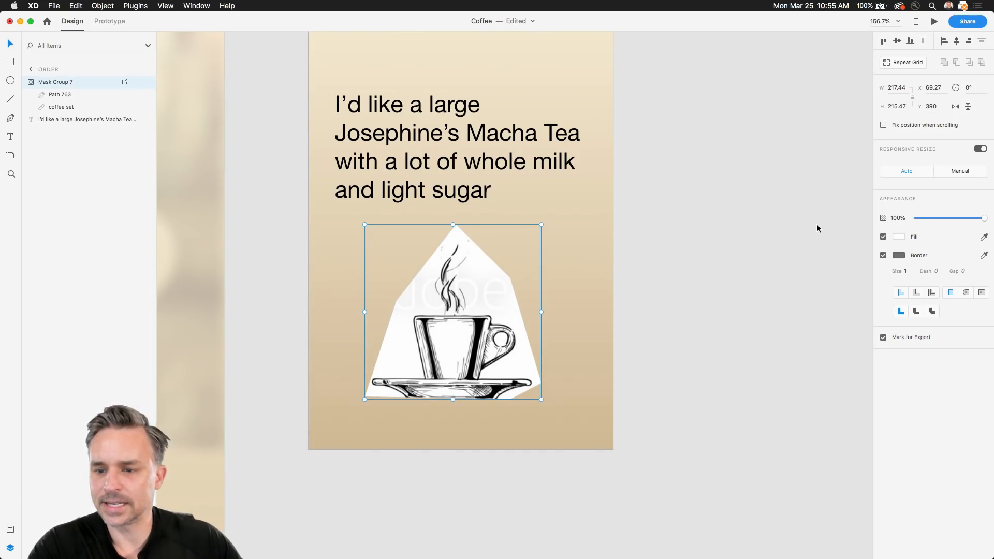
Step: Move the masked espresso cup down to about X 72, Y 446, near the lower edge of the Order artboard
left_click_drag(948, 220, 985, 220)
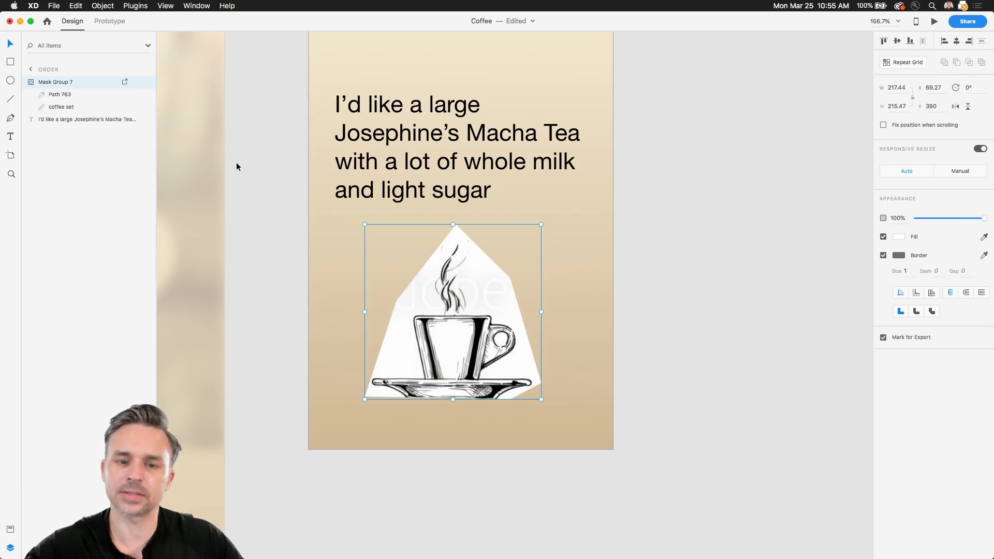
left_click(256, 157)
left_click_drag(297, 132, 302, 255)
left_click_drag(430, 426, 434, 446)
scroll(416, 393, "down", 5)
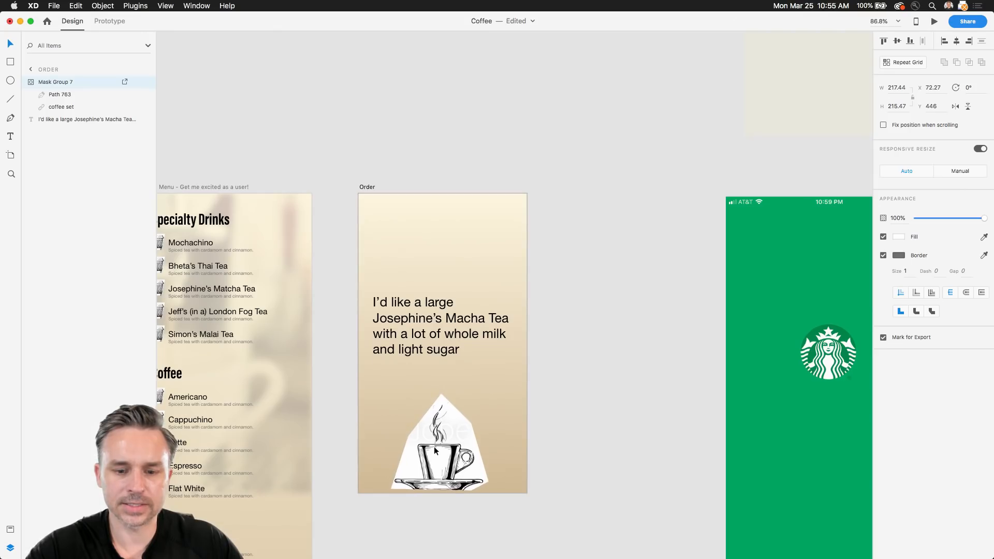
Step: Set the upper colour stop of the Order artboard's linear gradient to white, #FFFFFF
left_click(362, 186)
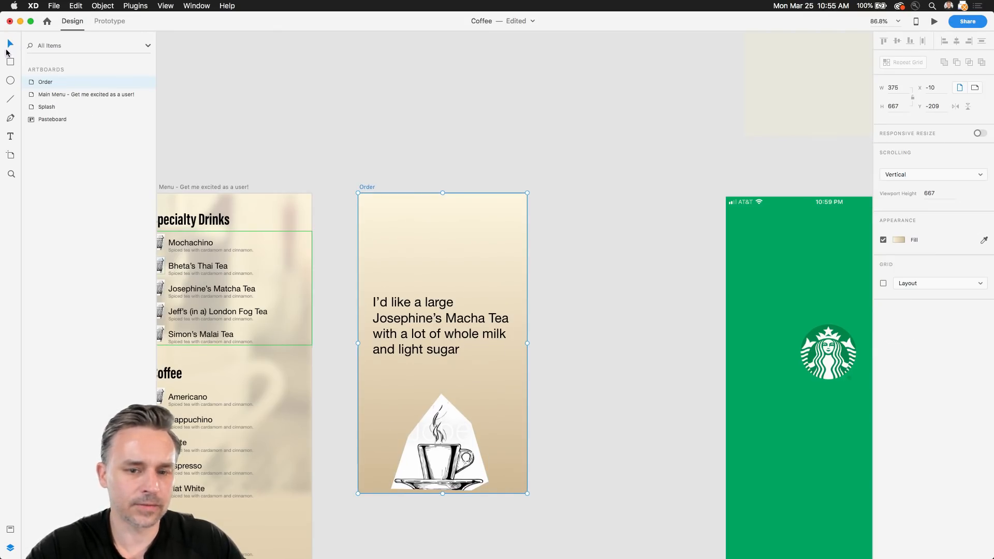
left_click(898, 239)
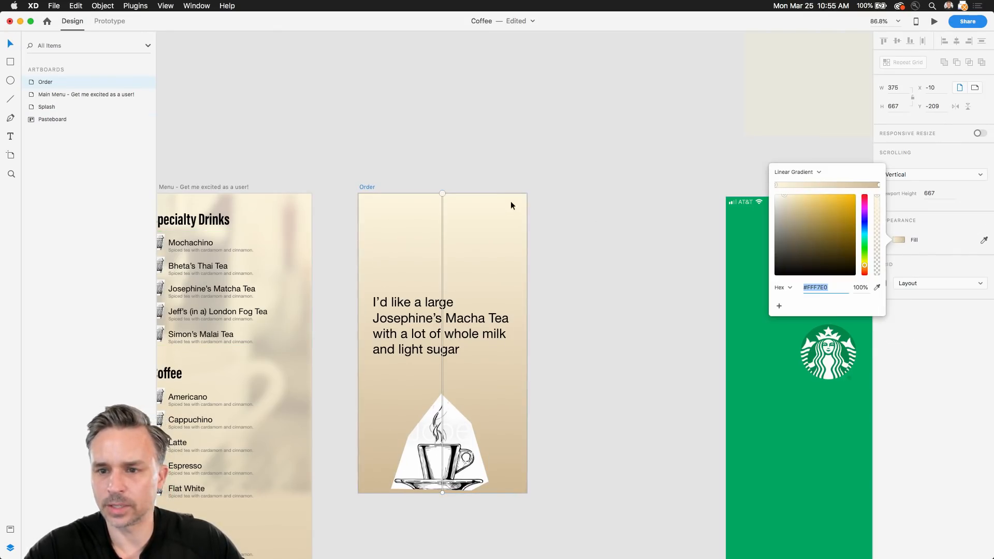
left_click_drag(776, 206, 776, 188)
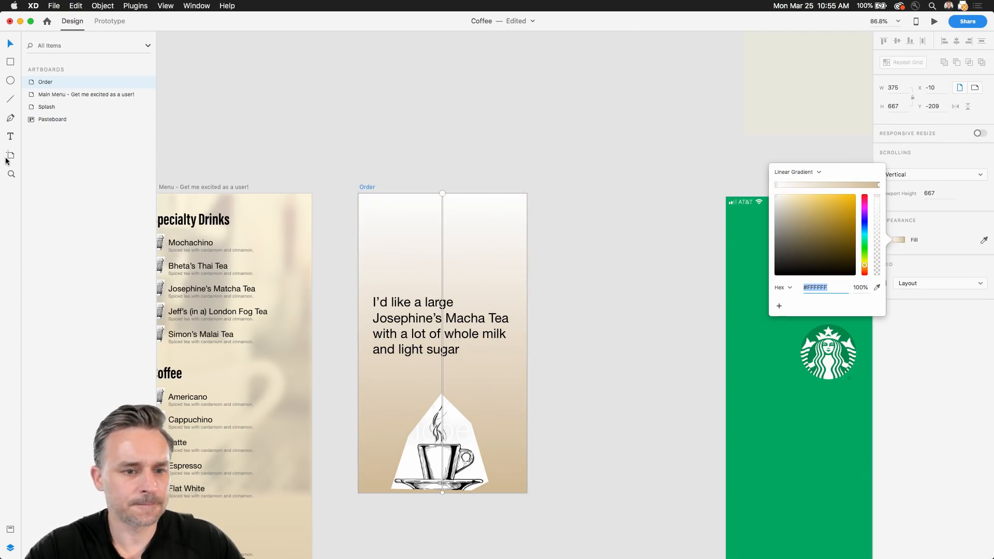
Step: Reverse and angle the Order artboard's gradient, placing its tan end at the upper-left corner and its white end by the cup's steam
left_click_drag(419, 203, 423, 478)
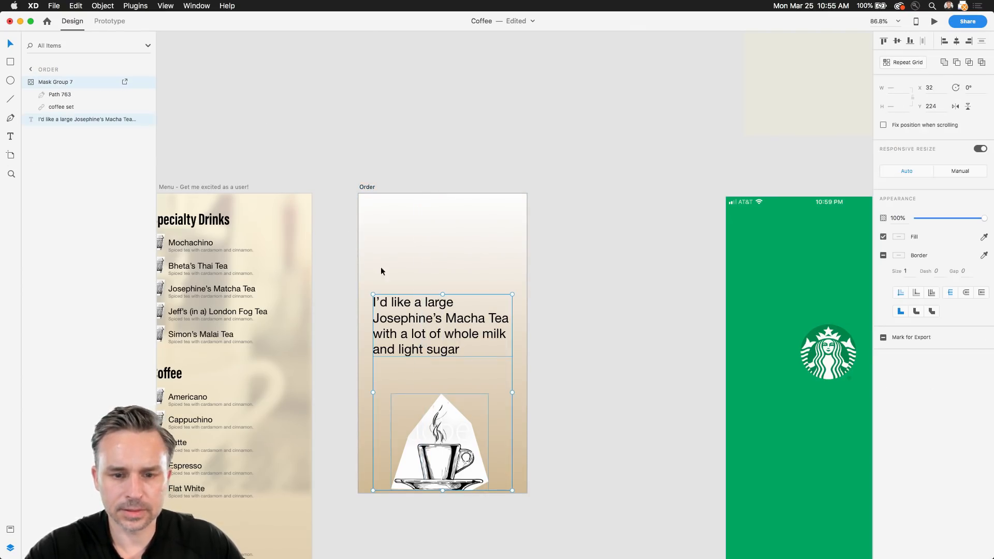
left_click(371, 214)
left_click(364, 188)
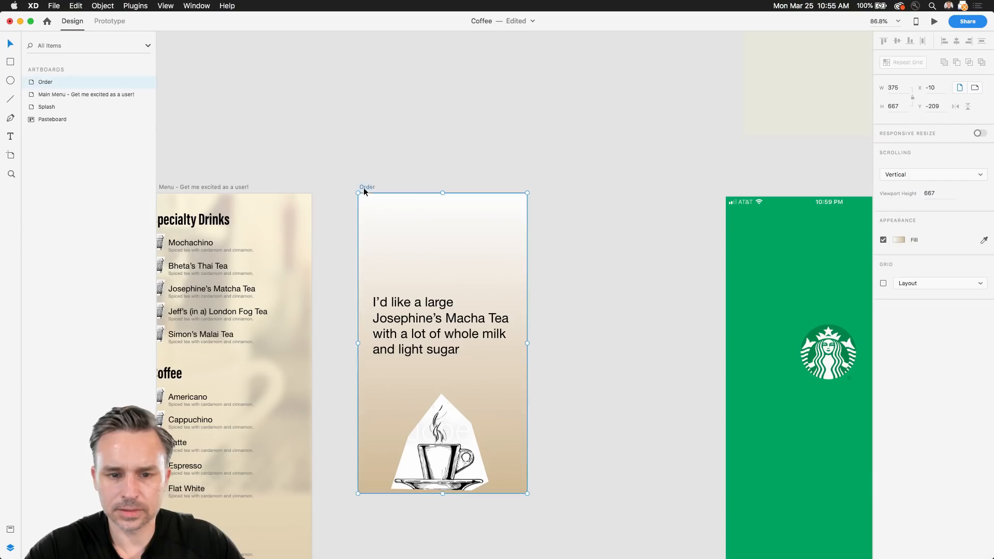
left_click(899, 240)
left_click_drag(442, 193, 386, 424)
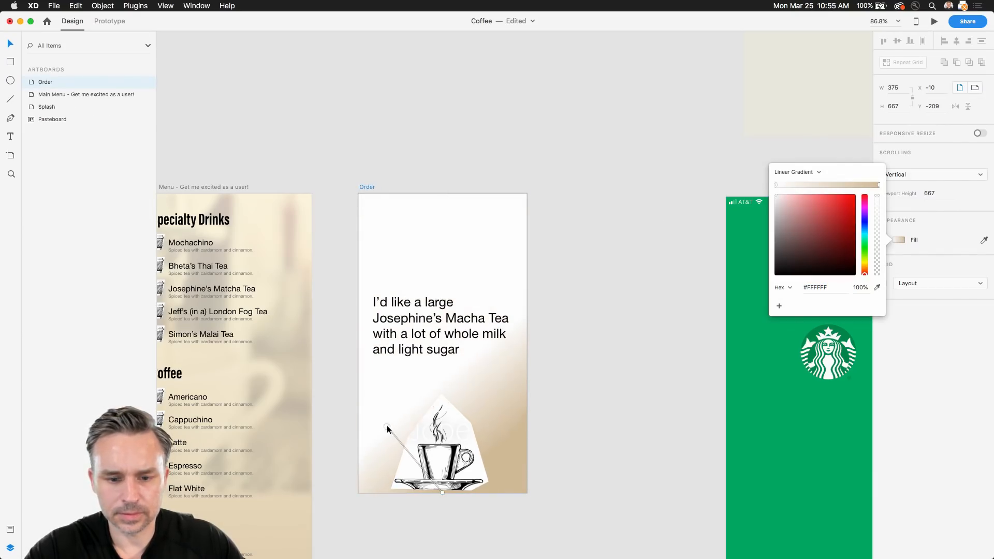
left_click_drag(440, 489, 351, 196)
left_click_drag(387, 427, 438, 409)
Step: Move the masked espresso cup sideways into the lower-right corner of the Order artboard and deselect it
left_click(430, 455)
left_click_drag(431, 456, 463, 455)
left_click(377, 131)
Step: Underline the words "large" and "Josephine's Macha Tea" in the order sentence
scroll(425, 305, "up", 5)
scroll(425, 306, "down", 3)
double_click(454, 217)
double_click(455, 219)
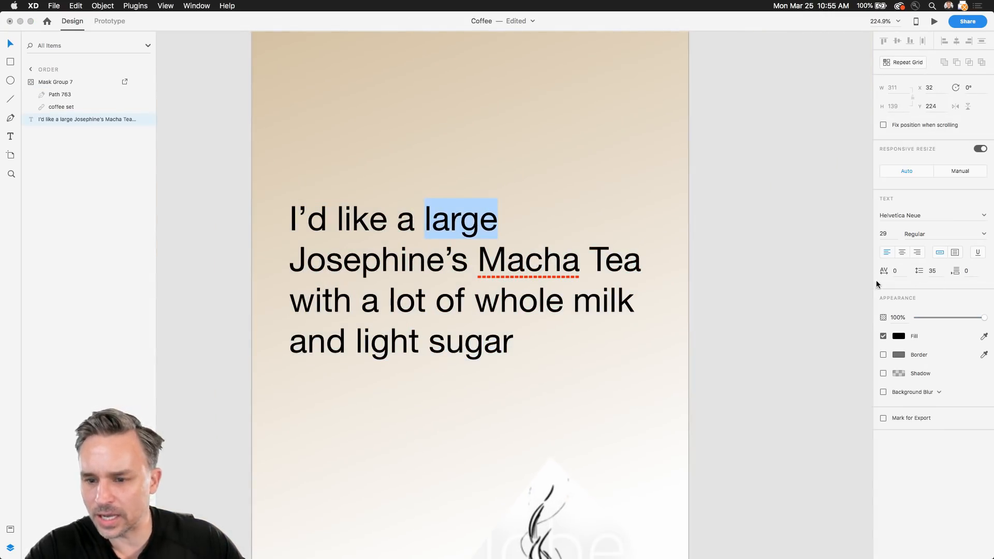
left_click(978, 253)
left_click(381, 259)
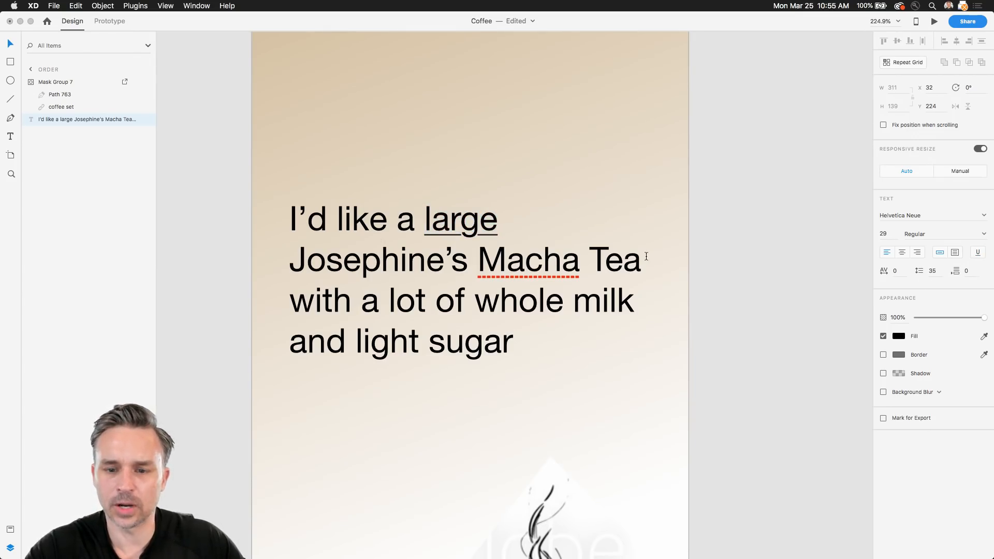
left_click_drag(641, 260, 280, 274)
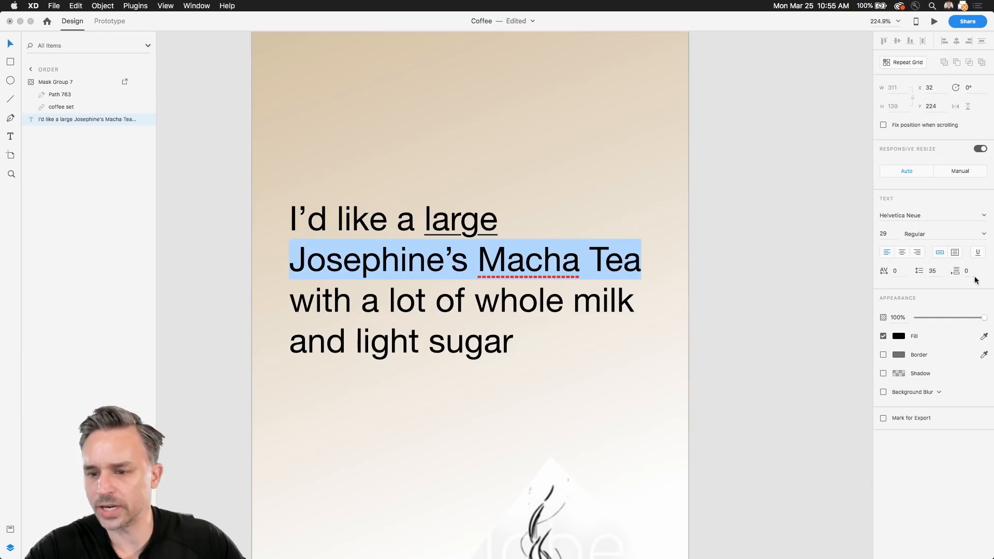
left_click(977, 253)
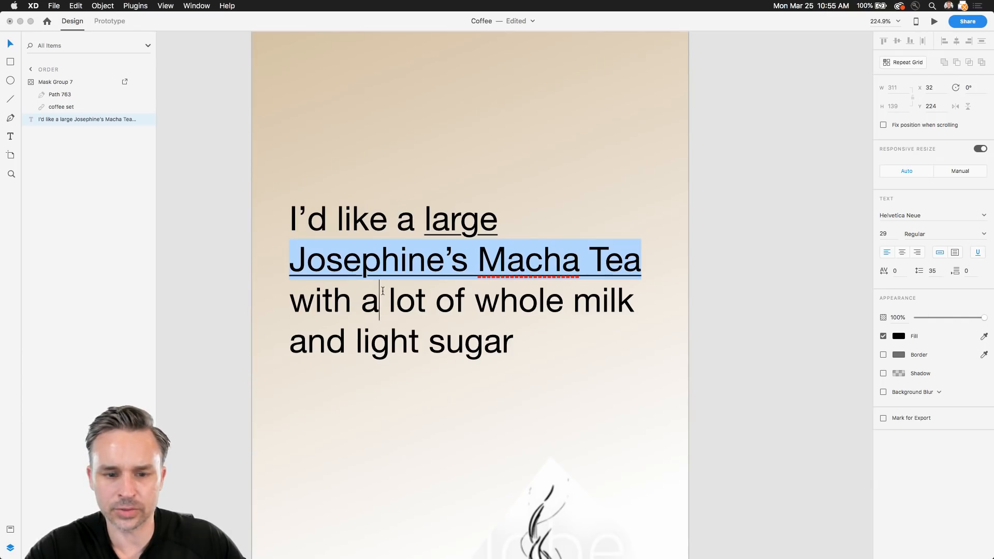
Step: Underline the phrases "a lot", "whole milk" and "light sugar" in the order sentence
left_click(381, 301)
left_click_drag(361, 301, 644, 305)
left_click(977, 253)
left_click(975, 253)
left_click(385, 339)
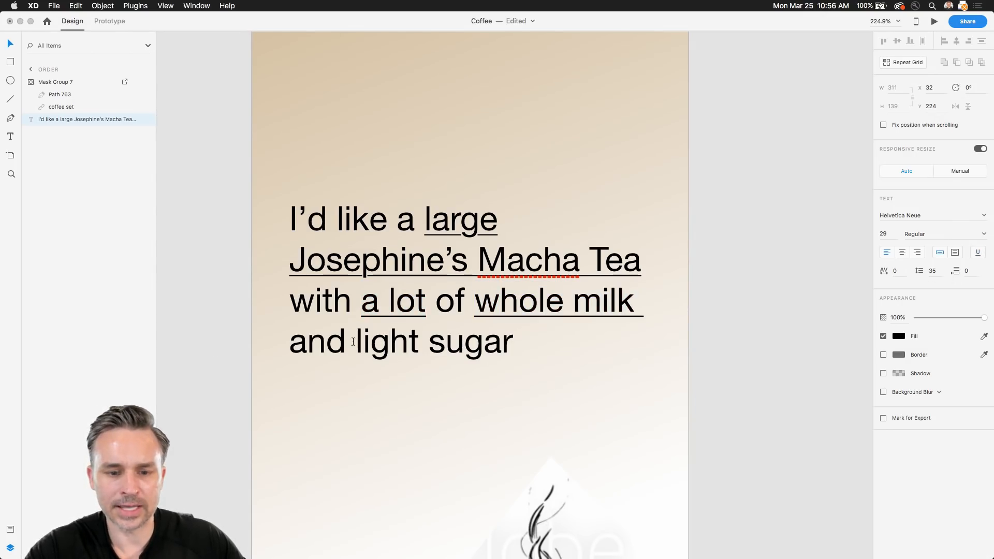
left_click_drag(355, 342, 606, 351)
left_click(977, 253)
left_click(363, 295)
Step: Try a line spacing of 55 on the whole order sentence, settle on 45, and finish editing the text
key("super+a")
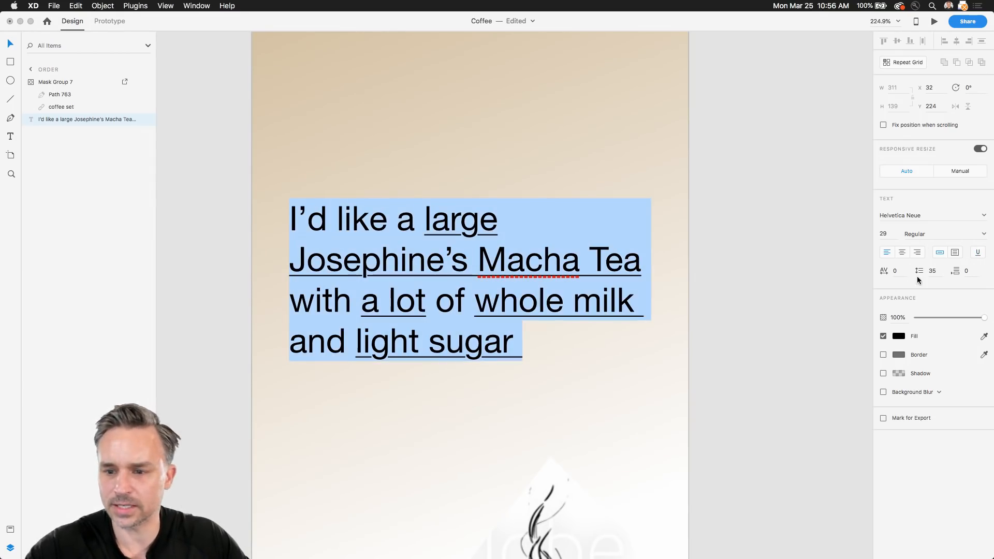
left_click(934, 271)
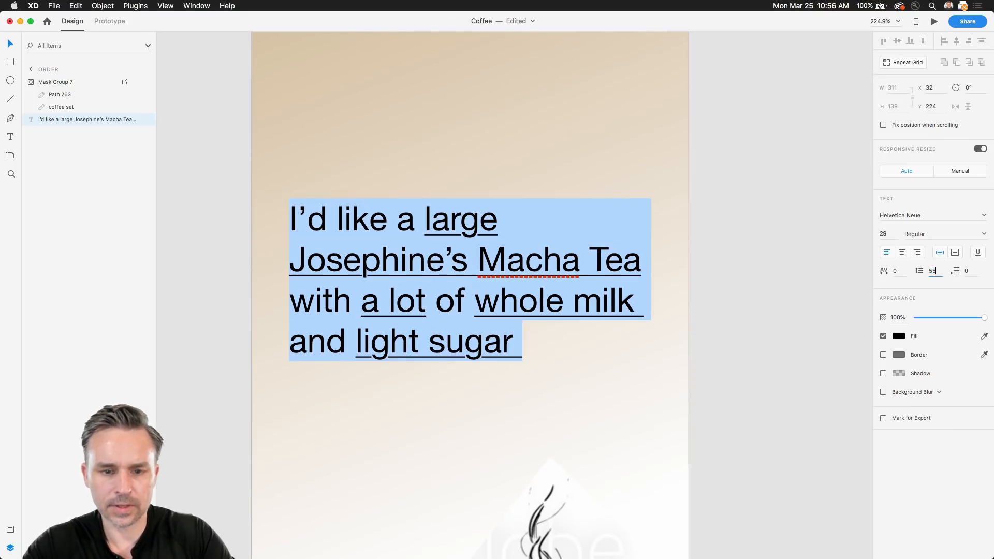
key("Return")
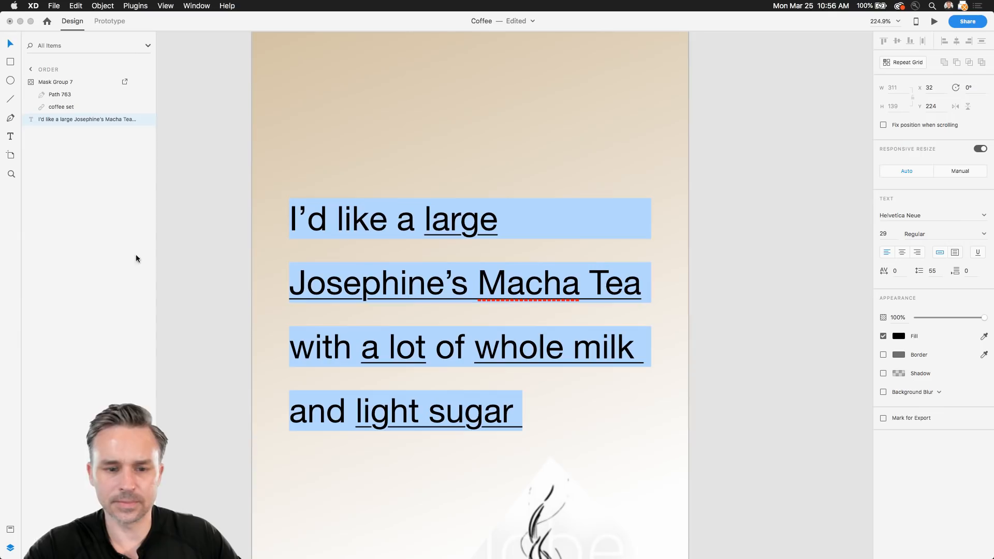
left_click(934, 271)
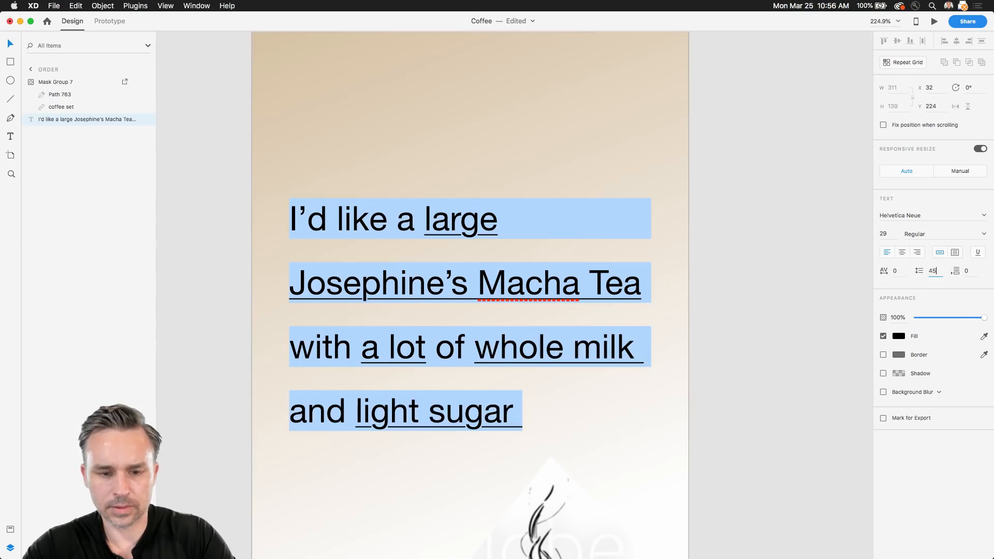
type("45")
key("Return")
key("Escape")
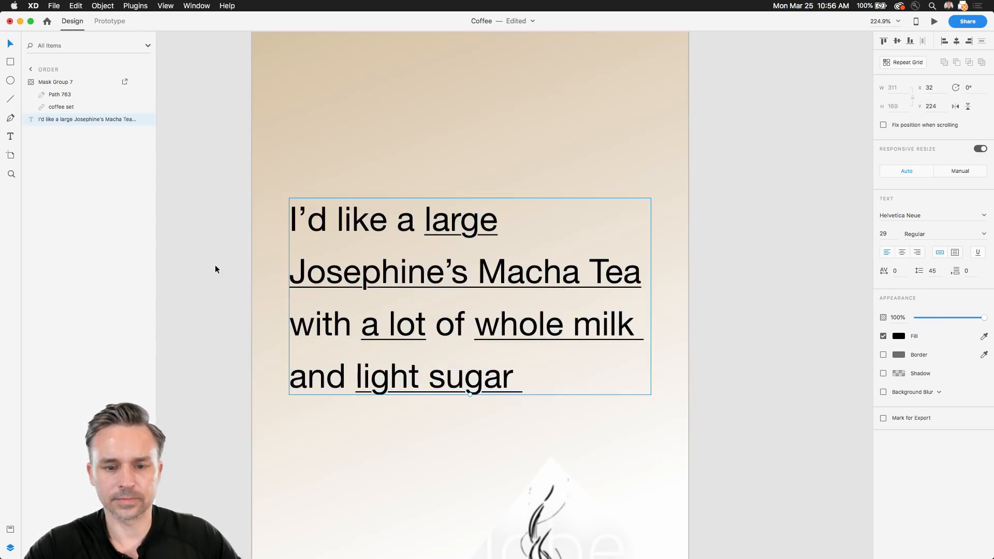
scroll(216, 264, "down", 4)
left_click_drag(215, 265, 300, 277)
left_click(284, 242)
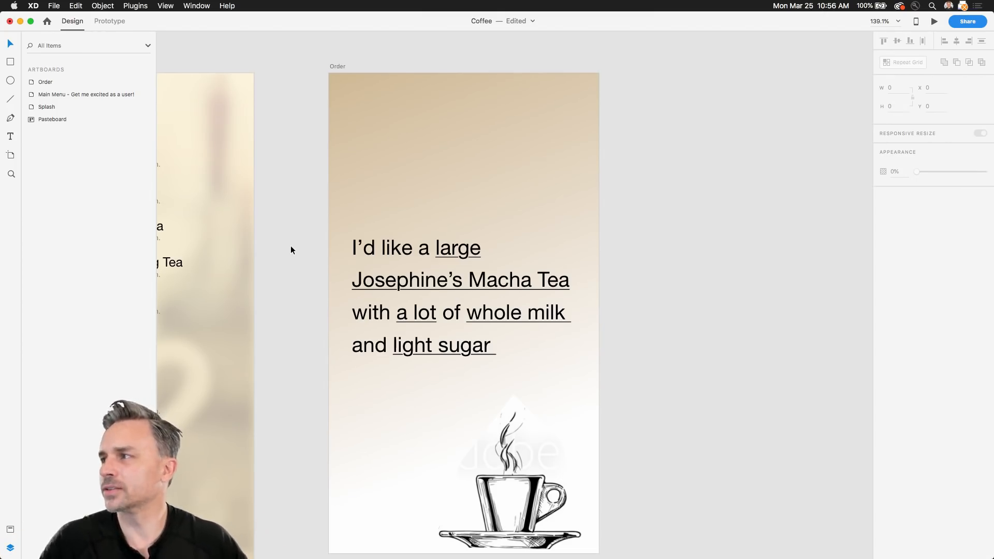
Step: Draw a rectangle about 239 by 121 above the order sentence and fill it with the Luna library's flying coffee beans image
left_click_drag(310, 264, 361, 272)
key("r")
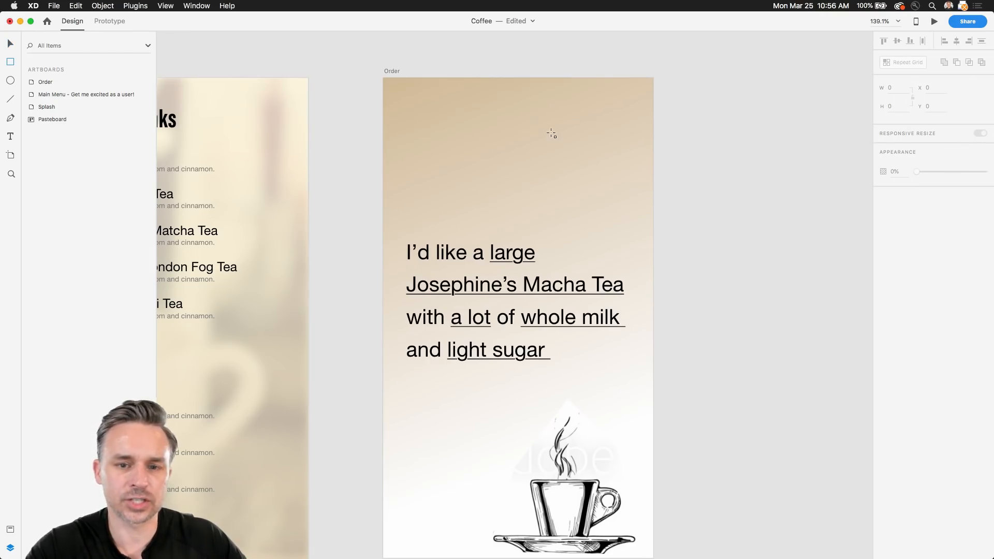
left_click_drag(421, 109, 593, 197)
left_click(54, 6)
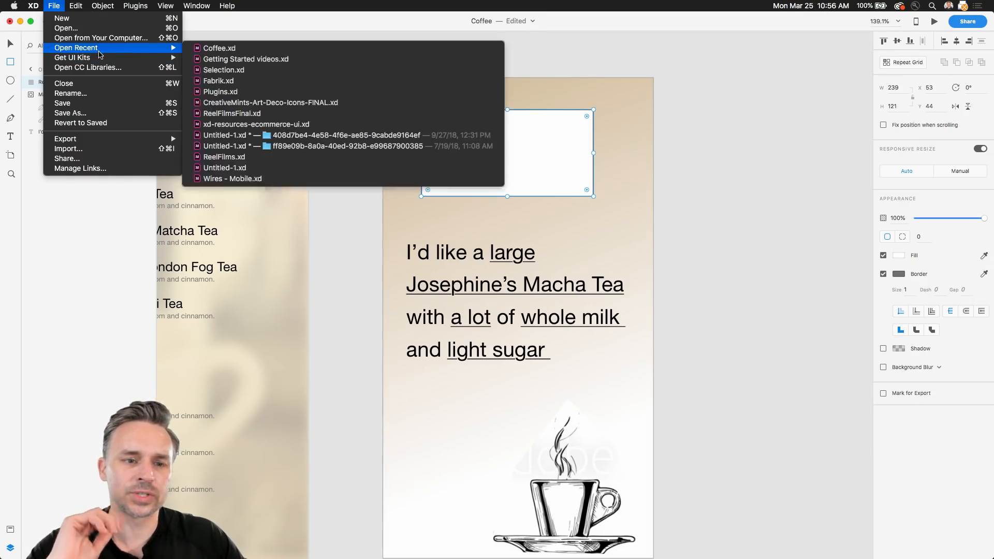
left_click(96, 68)
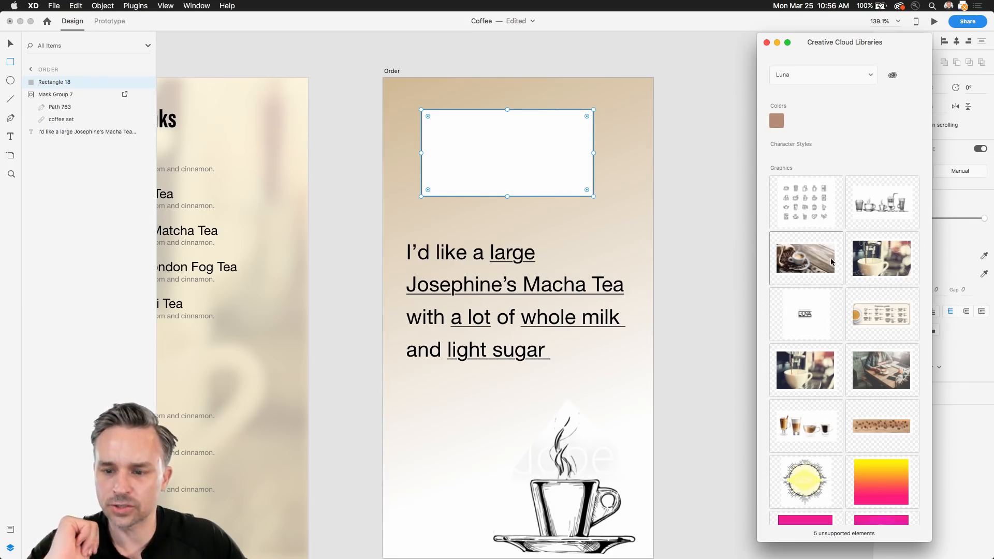
left_click_drag(870, 431, 464, 145)
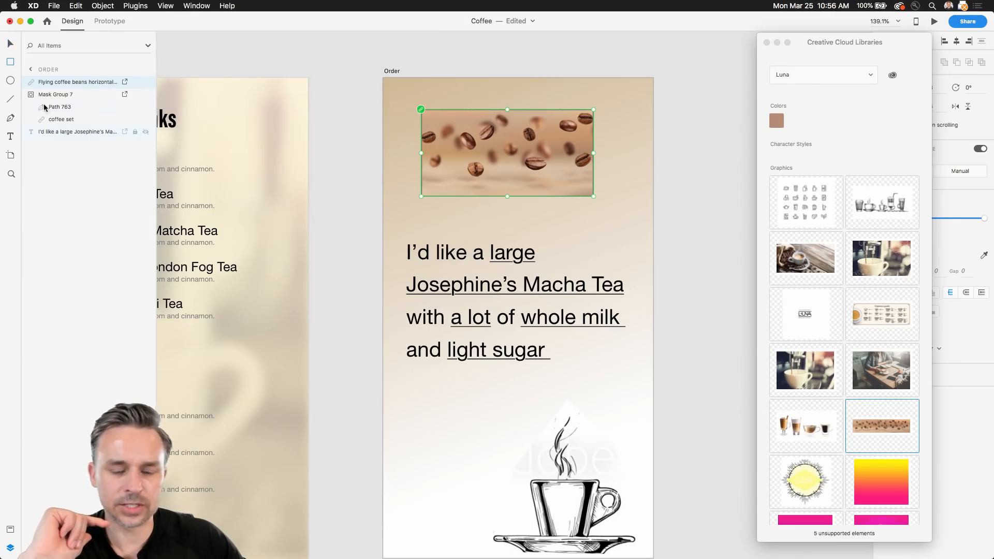
Step: Draw a rectangle about 96 by 118 beside the espresso cup, fill it with the library's Coffee collection image, and close the library
left_click_drag(395, 391, 464, 476)
left_click_drag(788, 429, 420, 440)
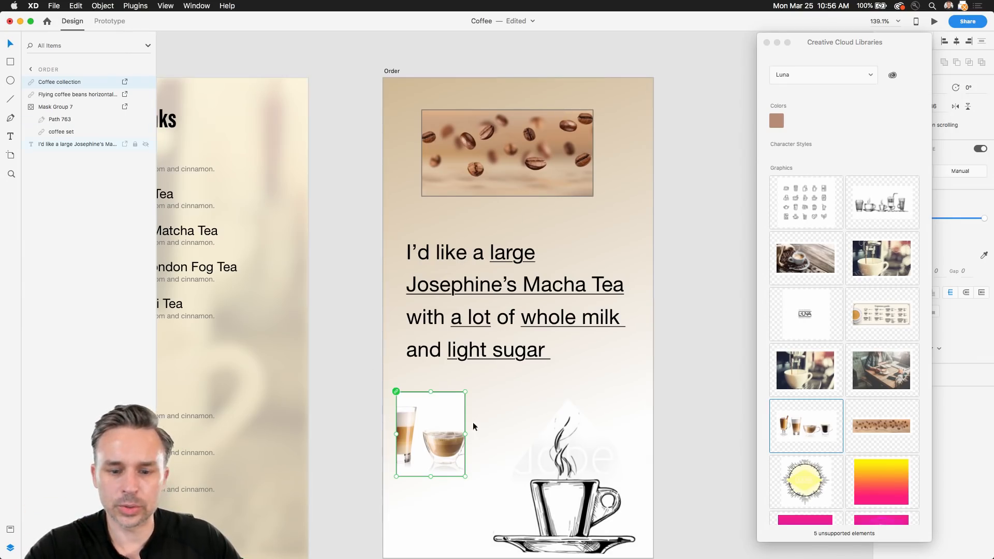
scroll(427, 451, "up", 5)
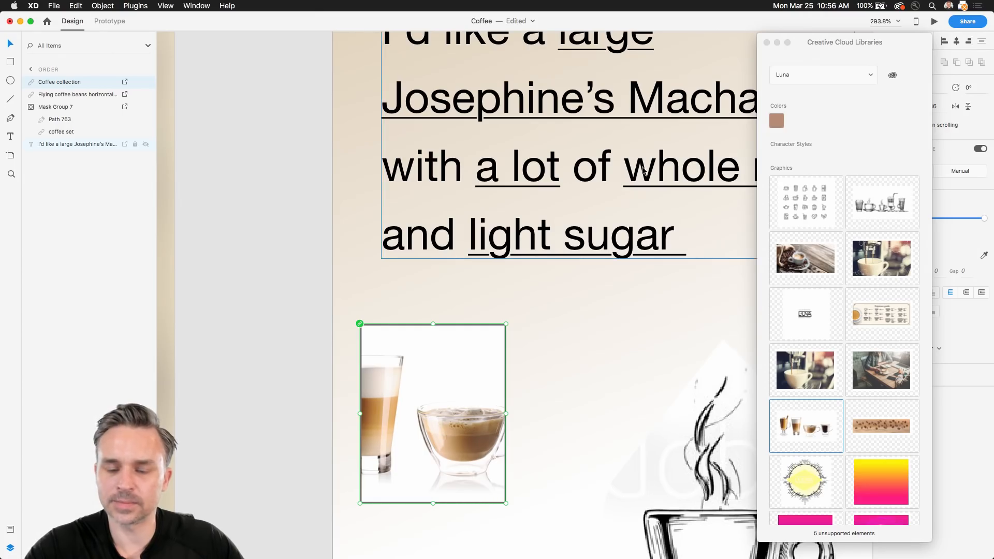
scroll(540, 326, "down", 5)
scroll(539, 225, "right", 5)
scroll(539, 225, "up", 3)
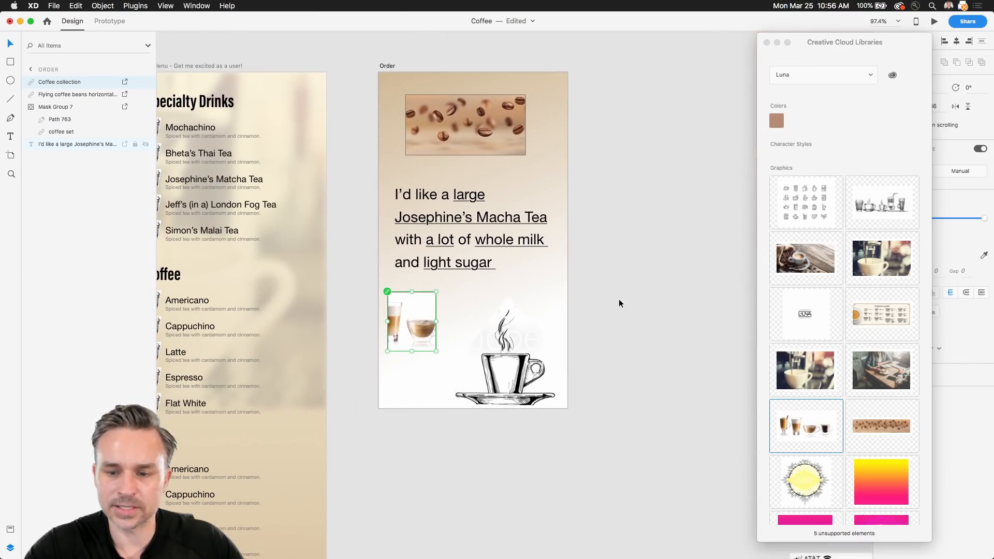
left_click(766, 42)
Step: Move the Coffee collection picture to about X 48, Y 522 beside the espresso cup and remove its border
left_click_drag(414, 322, 429, 366)
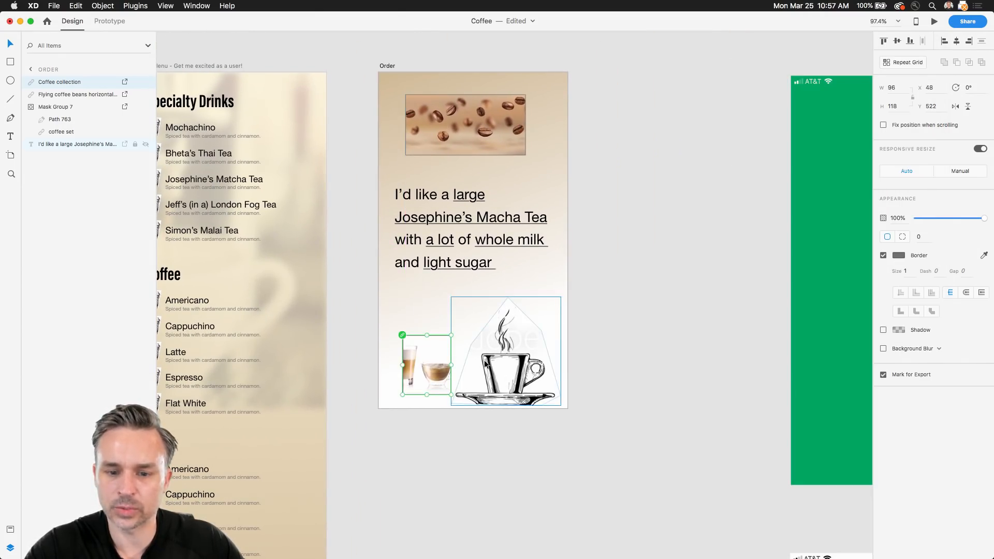
scroll(657, 94, "left", 5)
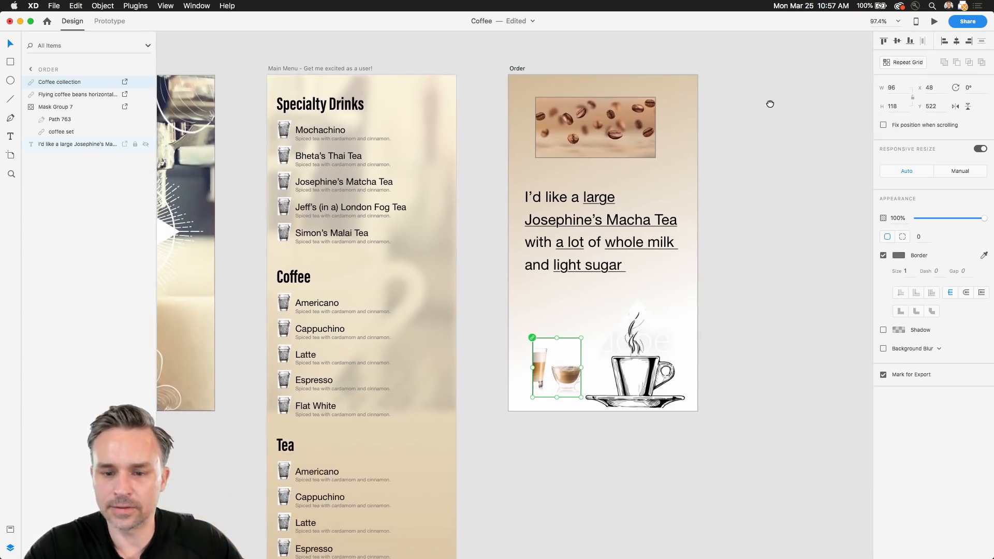
scroll(701, 111, "up", 5)
scroll(510, 344, "down", 5)
scroll(510, 344, "left", 3)
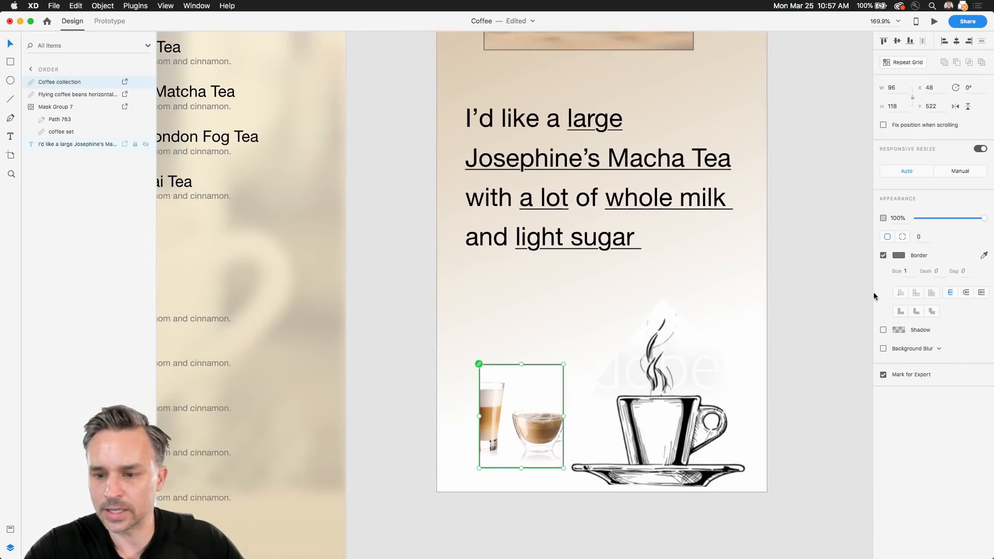
left_click(883, 256)
Step: Place the picture at about X 32, Y 515 and shift the image inside its frame to show the tall latte glass
left_click_drag(508, 425, 554, 424)
double_click(493, 424)
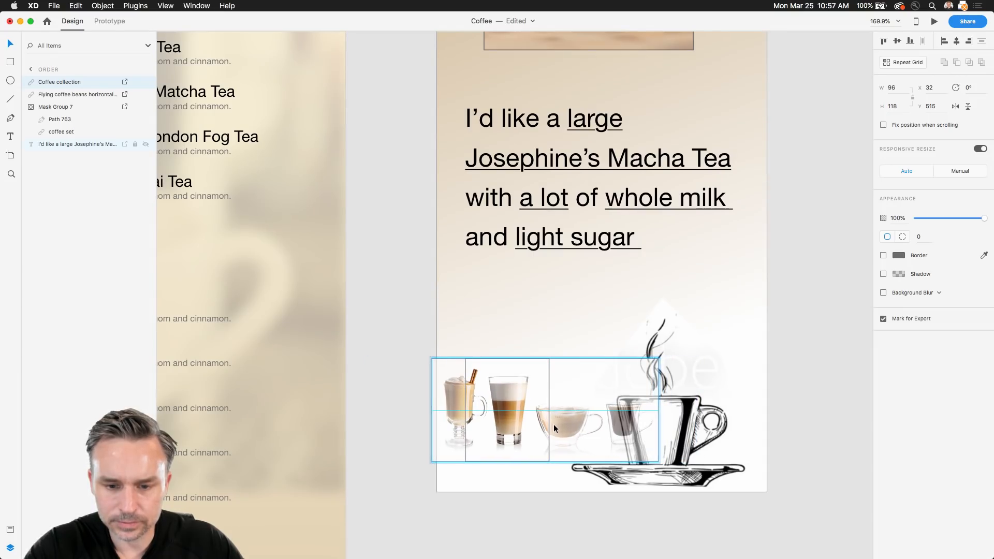
left_click(383, 330)
Step: Crop the Coffee collection picture's frame to about 51 by 127 around the latte glass and deselect it
left_click(501, 409)
double_click(498, 410)
left_click(402, 448)
left_click(464, 456)
left_click_drag(476, 465, 504, 470)
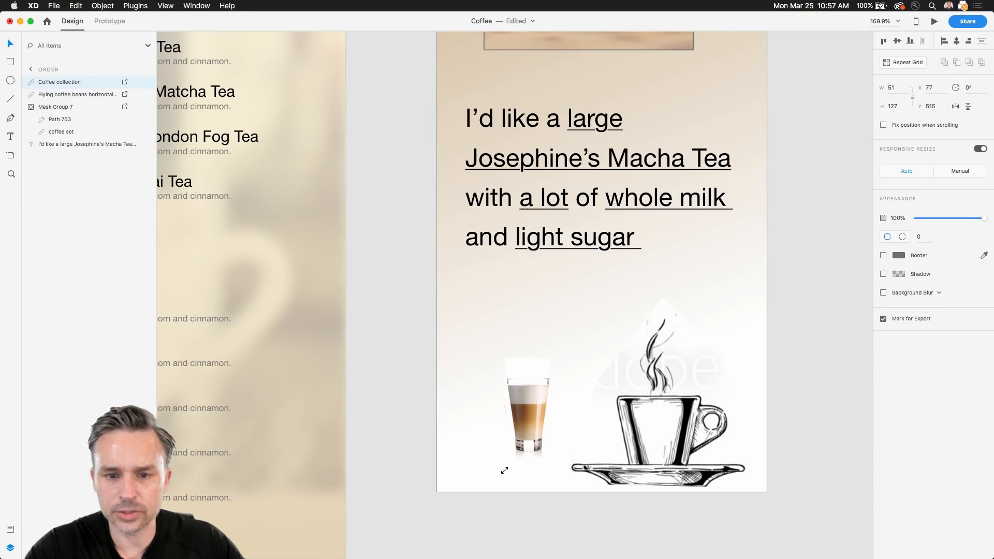
left_click(417, 343)
Step: Enlarge the flying coffee beans picture to fill the whole 375 by 667 Order artboard and remove its border
scroll(414, 307, "down", 5)
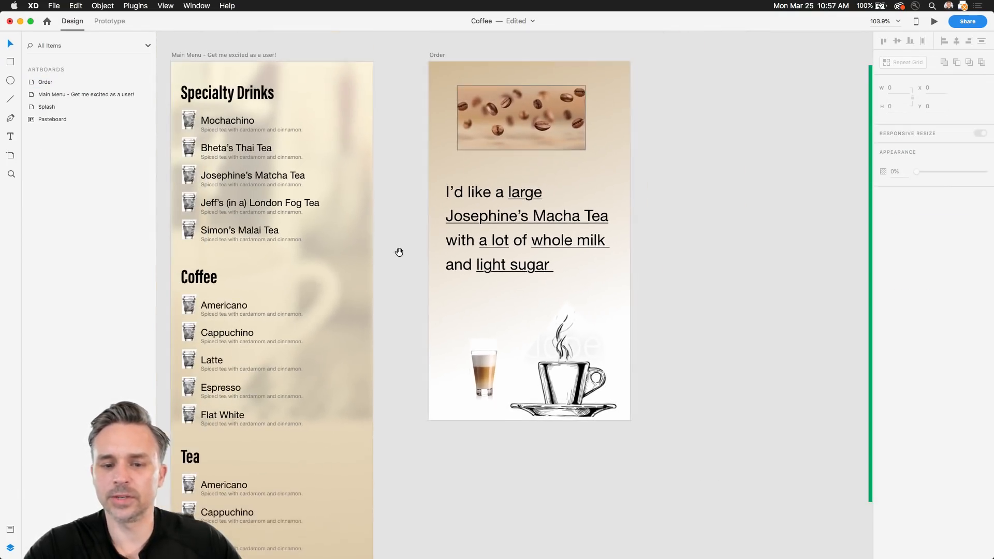
left_click_drag(399, 253, 403, 340)
left_click_drag(485, 197, 456, 172)
left_click_drag(561, 212, 635, 508)
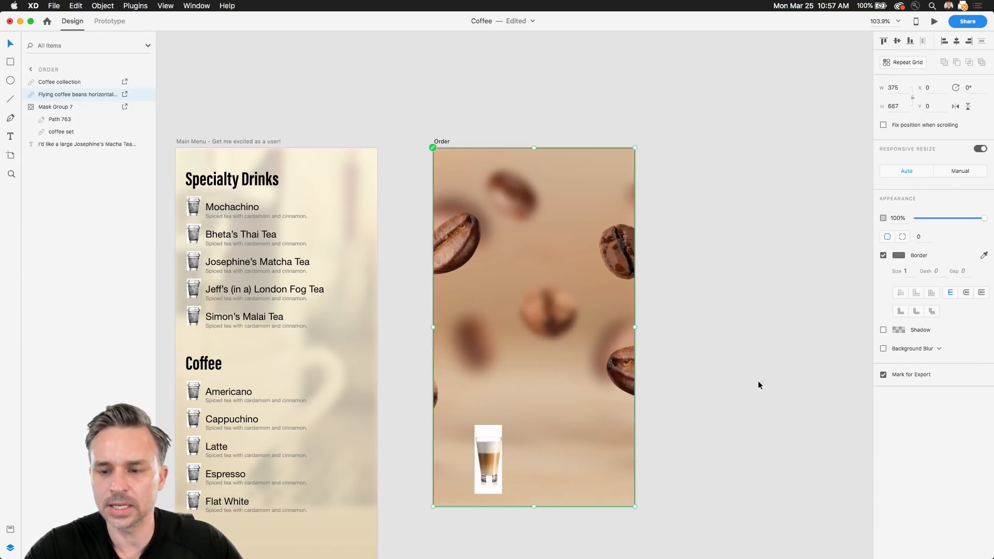
left_click(882, 256)
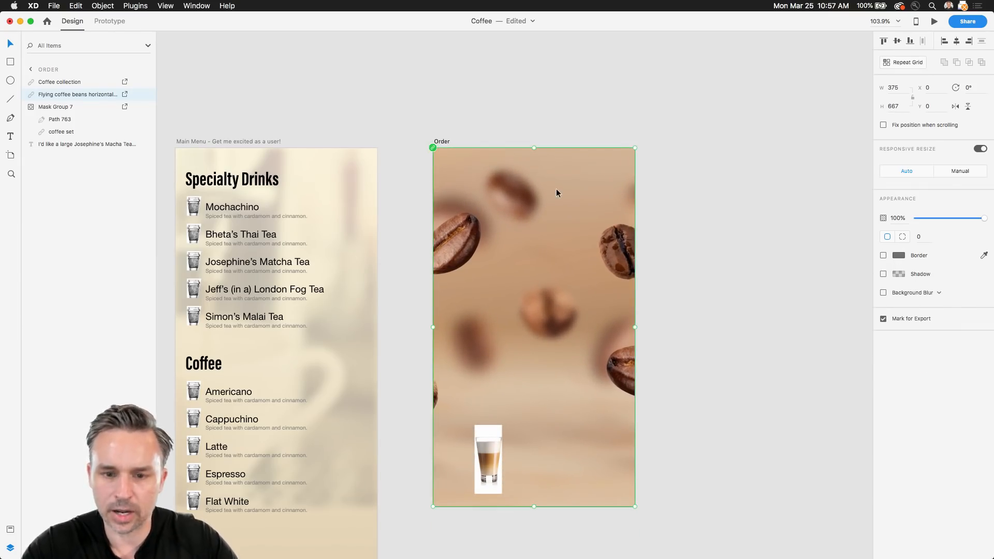
key("super+1")
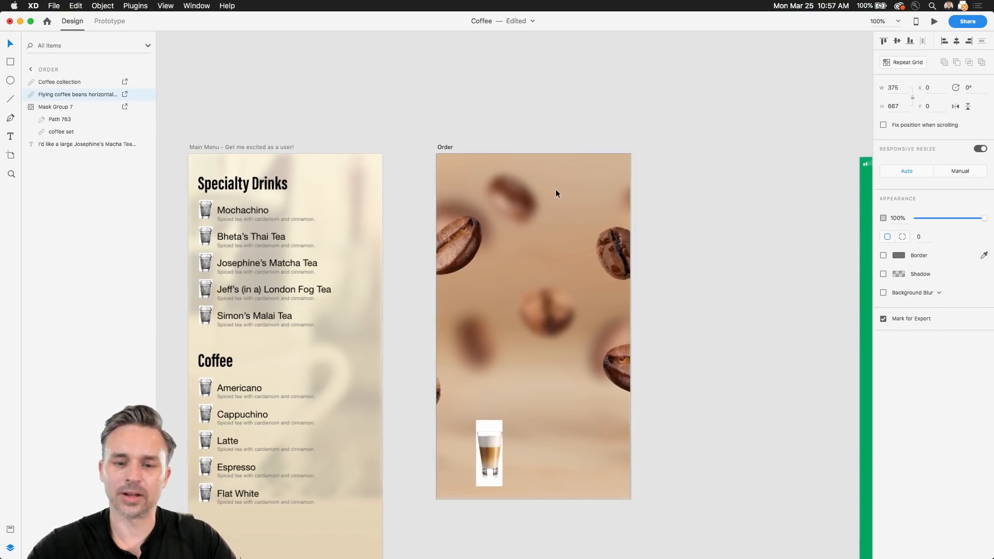
Step: Send the flying coffee beans picture behind the other Order content and duplicate the Order artboard
key("shift+super+[")
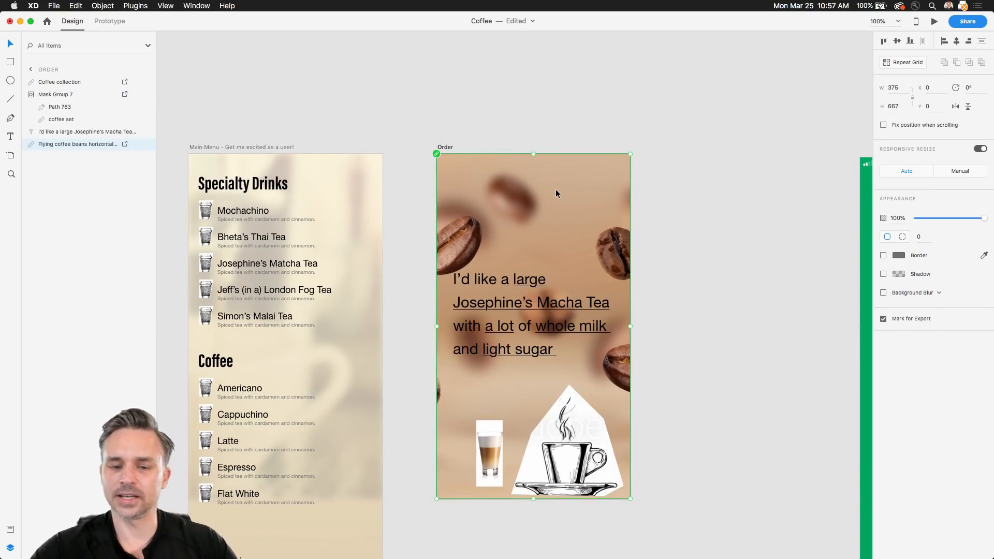
left_click(443, 146)
key("super+d")
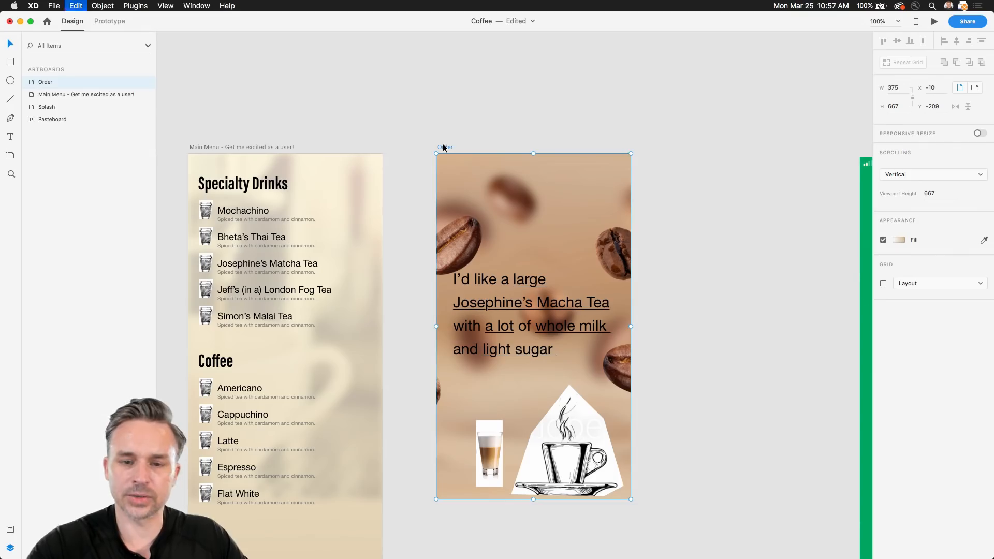
scroll(602, 83, "right", 2)
left_click_drag(601, 82, 526, 70)
left_click_drag(560, 120, 616, 120)
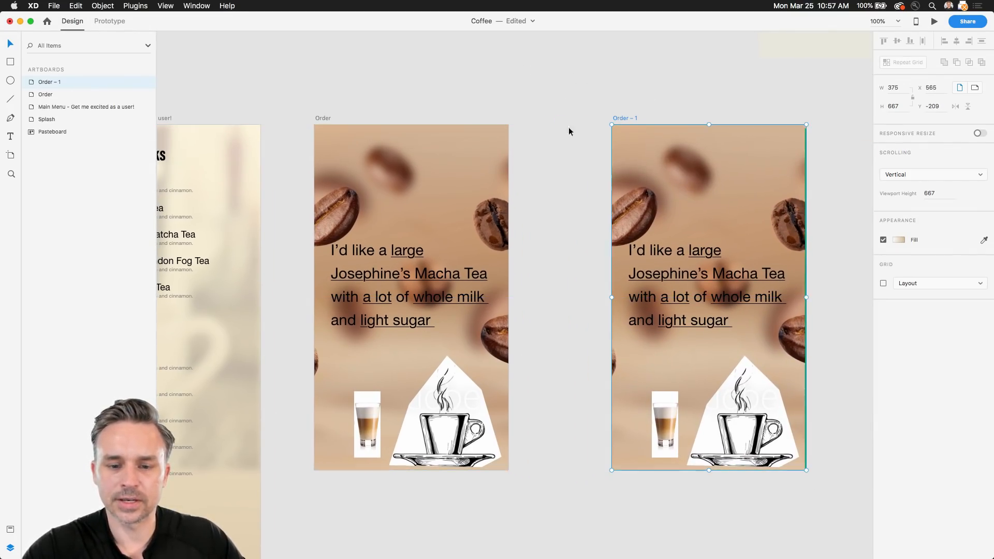
Step: Remove the flying coffee beans background from the original Order artboard
left_click(810, 166)
left_click(353, 173)
key("Delete")
Step: Delete the espresso cup and latte glass pictures from the Order – 1 artboard
left_click(661, 193)
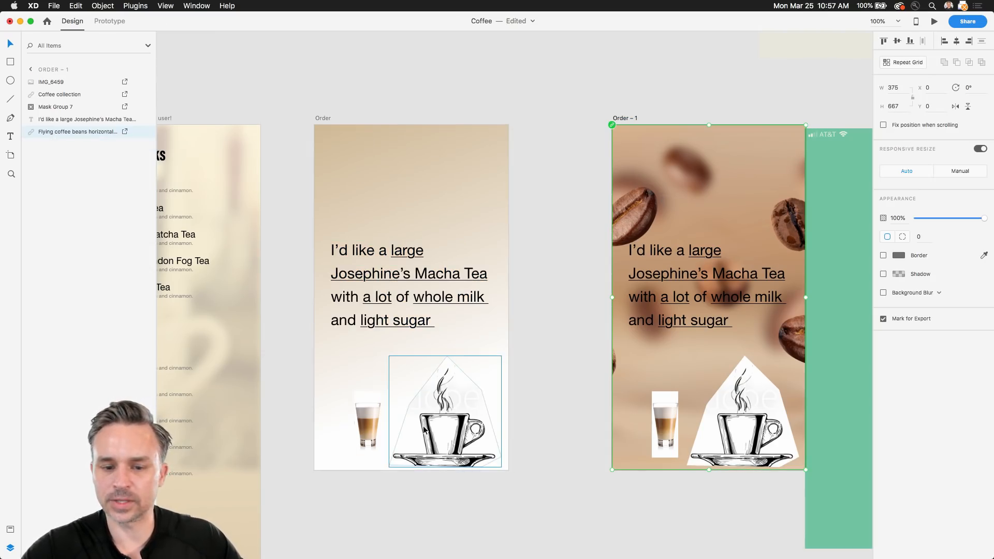
left_click(704, 419)
key("Delete")
left_click(661, 424)
key("Delete")
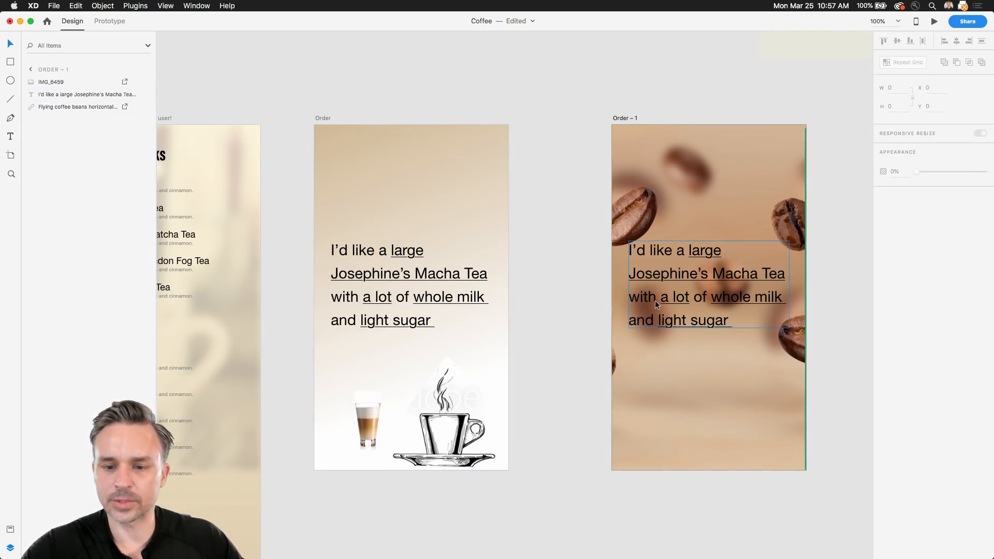
Step: Change the drink order sentence on the Order – 1 artboard to a white fill and deselect it
left_click(654, 302)
left_click(899, 337)
left_click_drag(785, 341, 553, 164)
left_click(551, 164)
scroll(548, 114, "down", 2)
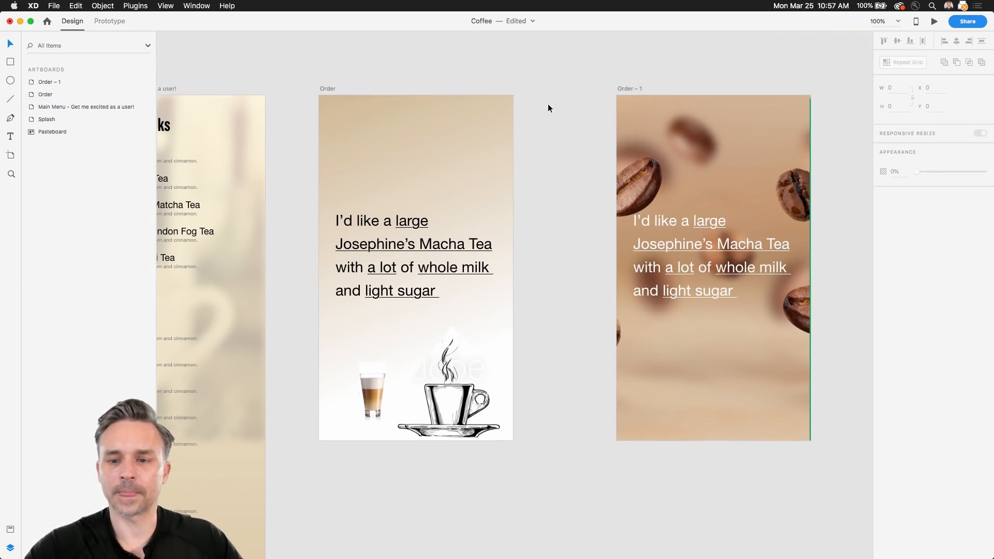
Step: Move the green Starbucks screenshot to about X 1035, Y -214, clear of the Order – 1 artboard, and deselect it
left_click_drag(809, 109, 879, 123)
left_click(725, 67)
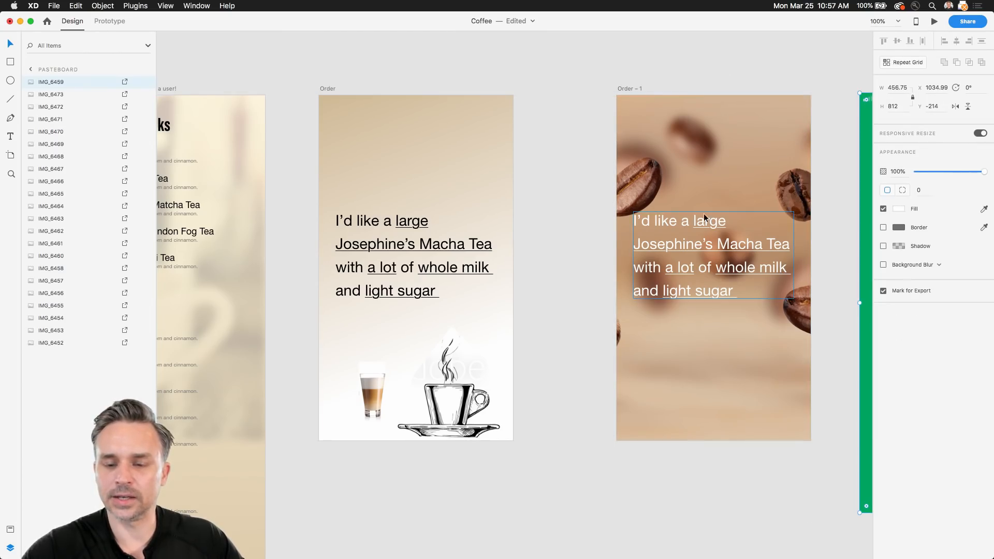
left_click(582, 207)
Step: Delete the latte glass picture from the original Order artboard
scroll(585, 210, "up", 3)
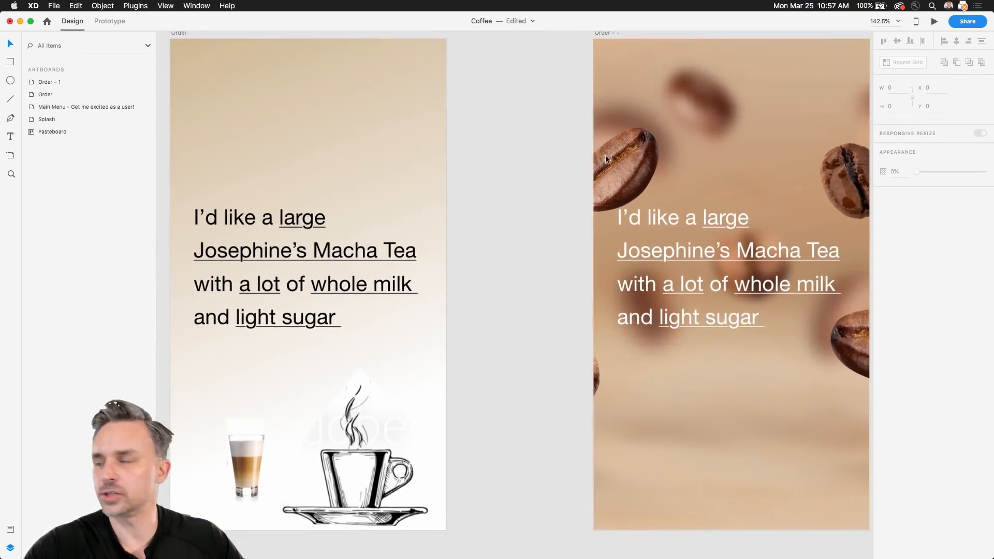
scroll(604, 156, "down", 2)
left_click(299, 414)
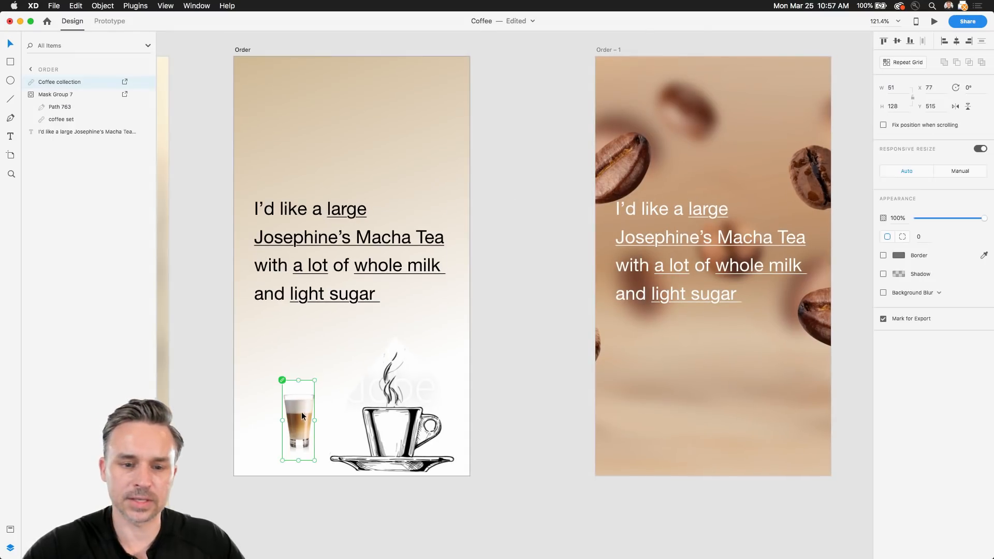
key("Delete")
Step: Compare the Splash, Main Menu and Order artboards with the Philz, Starbucks and other reference coffee app screenshots
scroll(243, 160, "left", 3)
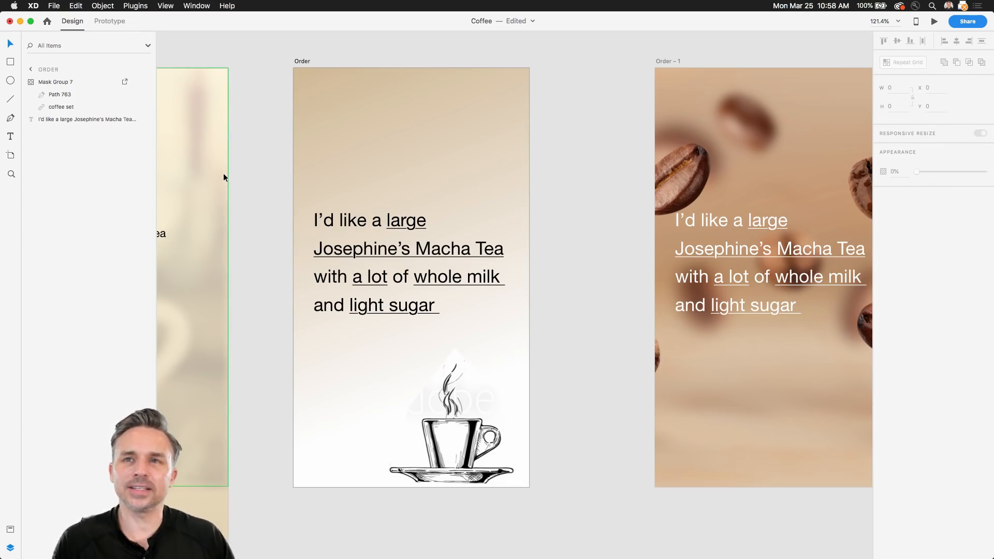
left_click_drag(216, 169, 751, 193)
left_click_drag(559, 236, 511, 229)
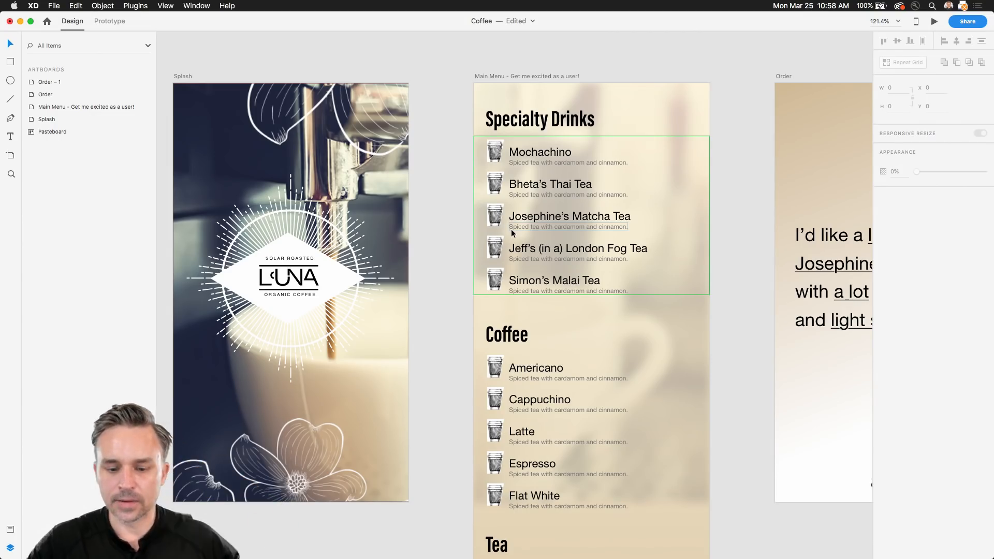
scroll(571, 240, "down", 6)
left_click_drag(678, 160, 225, 206)
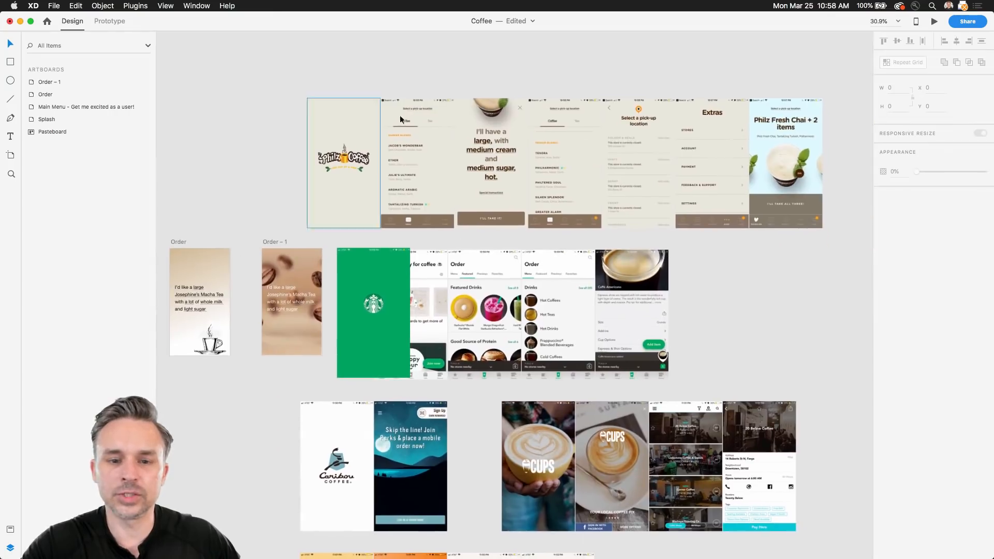
scroll(421, 119, "up", 5)
left_click_drag(406, 325, 402, 369)
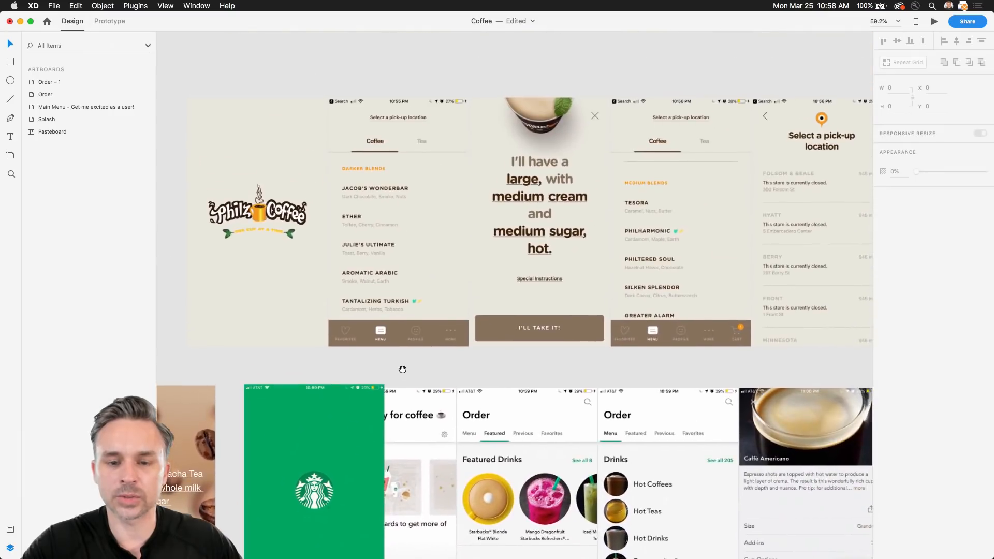
scroll(386, 169, "up", 4)
left_click_drag(624, 272, 594, 231)
left_click_drag(577, 270, 622, 255)
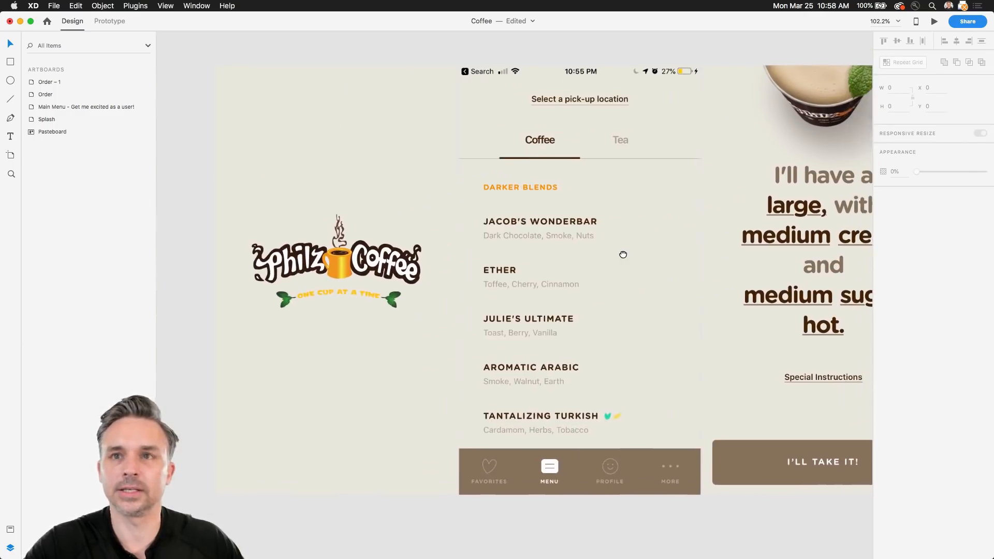
left_click_drag(311, 518, 458, 214)
left_click_drag(445, 176, 530, 104)
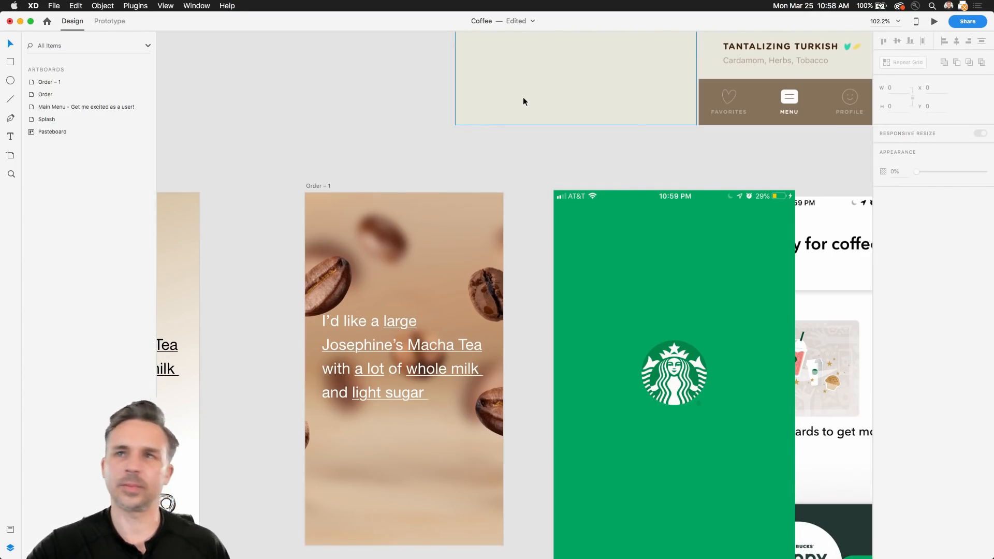
left_click_drag(600, 198, 344, 144)
scroll(535, 113, "down", 6)
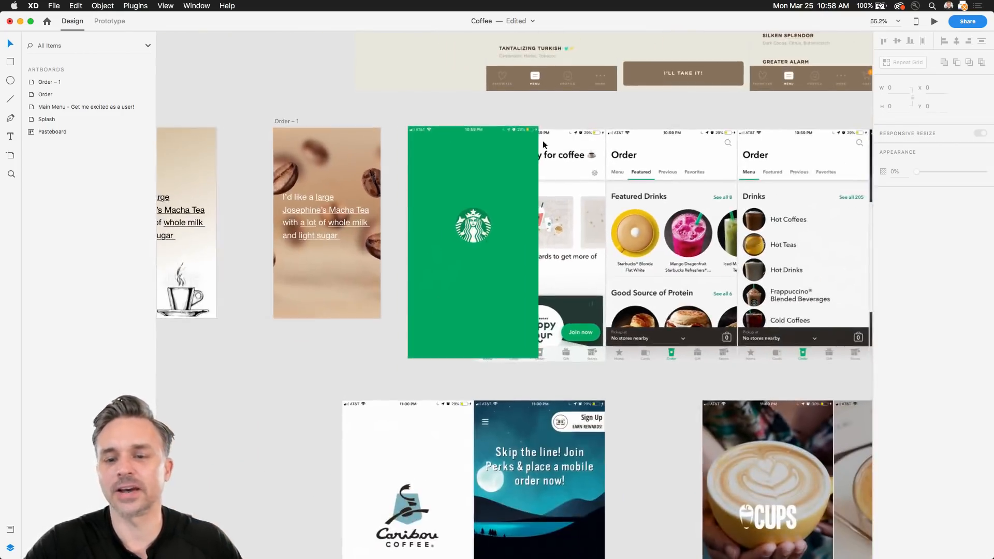
scroll(594, 269, "down", 6)
scroll(331, 166, "up", 9)
scroll(326, 155, "up", 8)
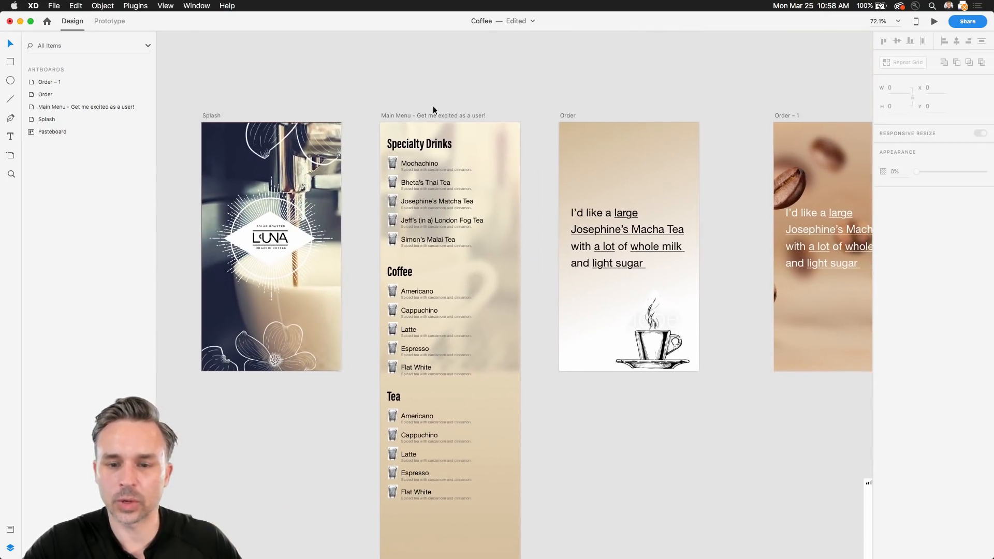
Step: Move the Order artboard down and place Order – 1 directly above it, beside the Main Menu artboard
left_click_drag(564, 117, 570, 381)
left_click_drag(777, 112, 570, 114)
left_click(512, 97)
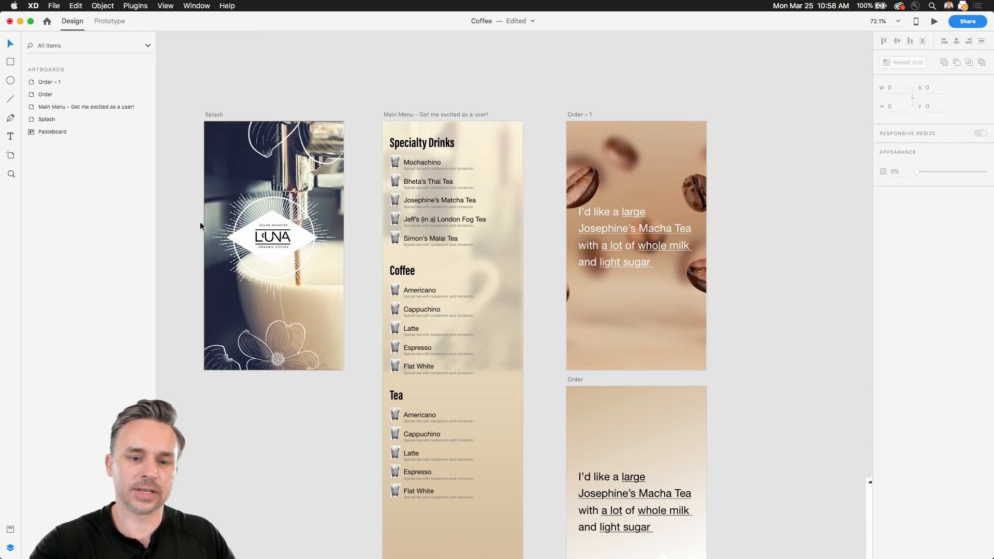
scroll(250, 178, "up", 5)
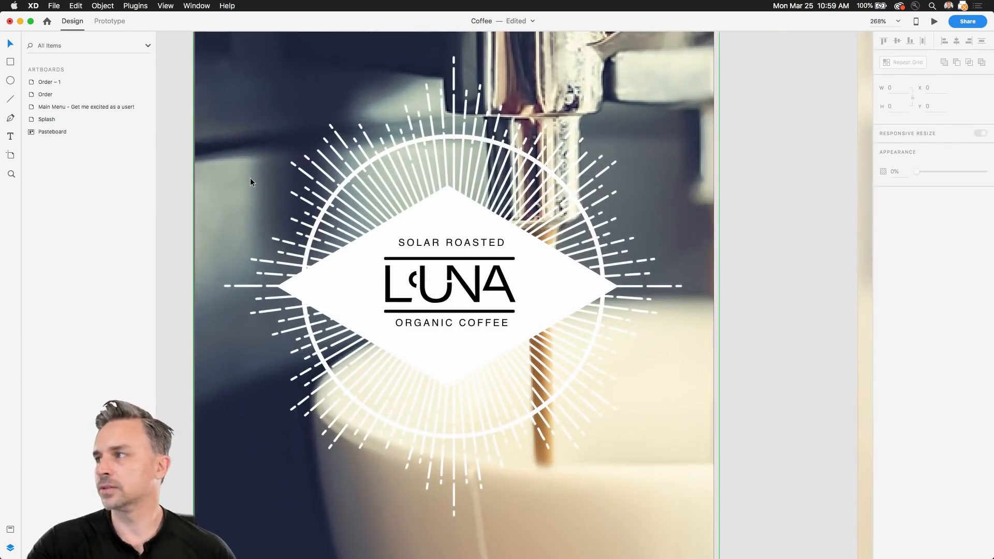
scroll(250, 178, "up", 2)
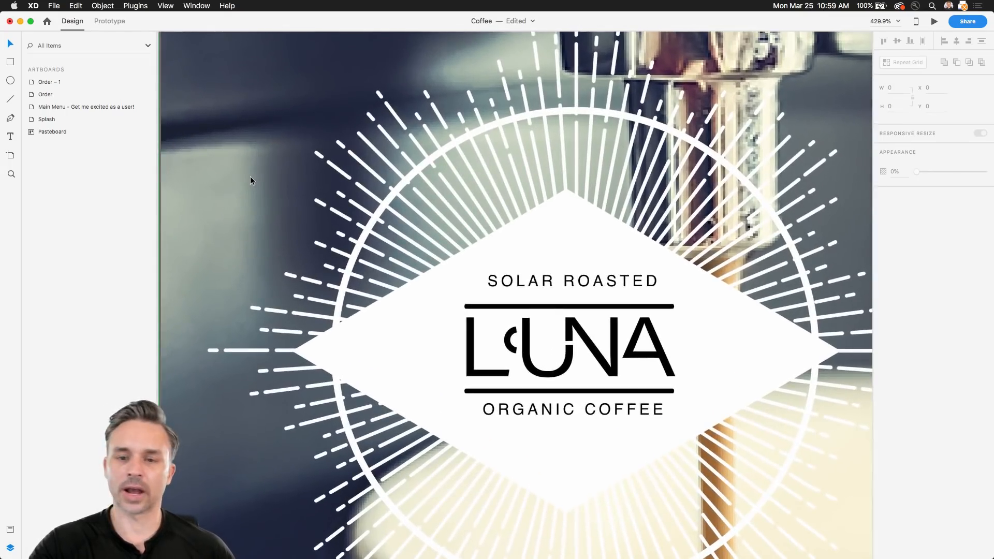
scroll(251, 175, "down", 3)
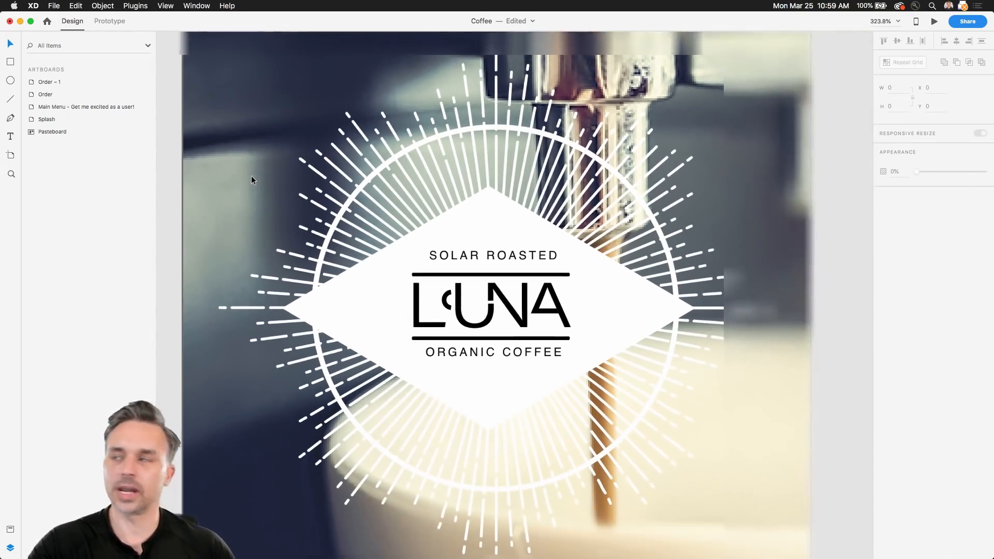